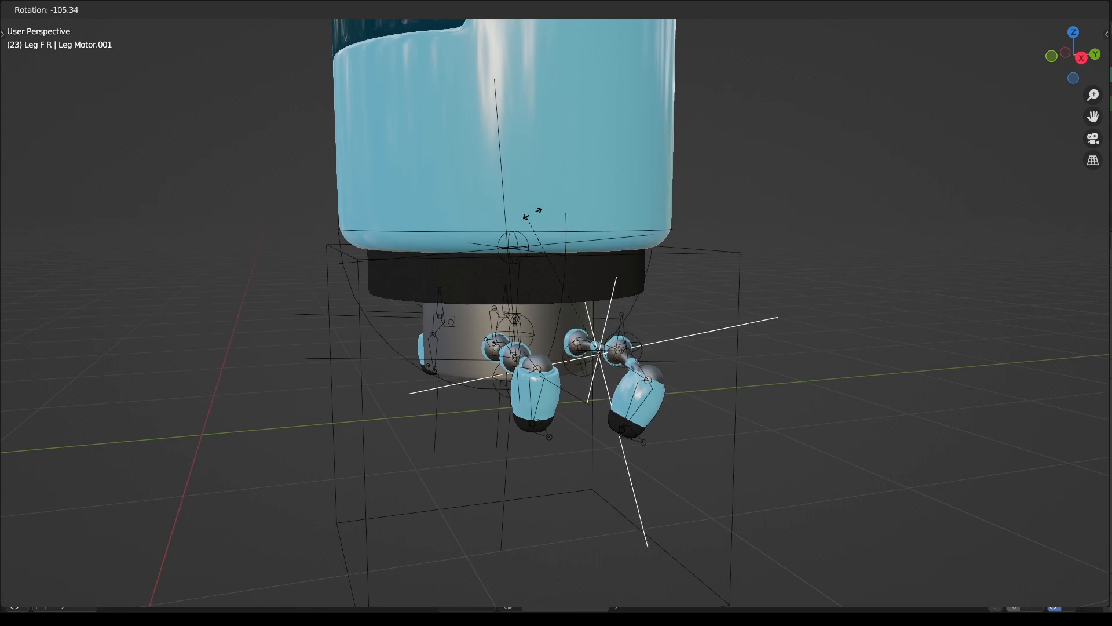
Step: Test the robot rig by rotating the leg motor about X and repositioning the Main Controller along Y and around Z
{"action": "key", "text": "x"}
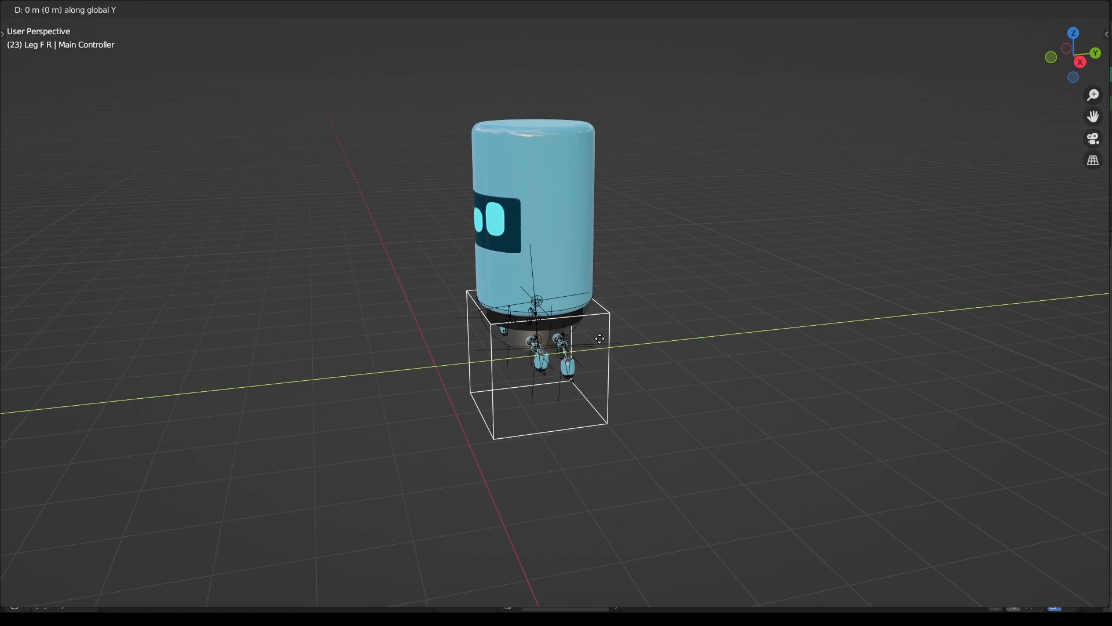
{"action": "left_click_drag", "start_coordinate": [600, 339], "coordinate": [729, 379]}
{"action": "key", "text": "r"}
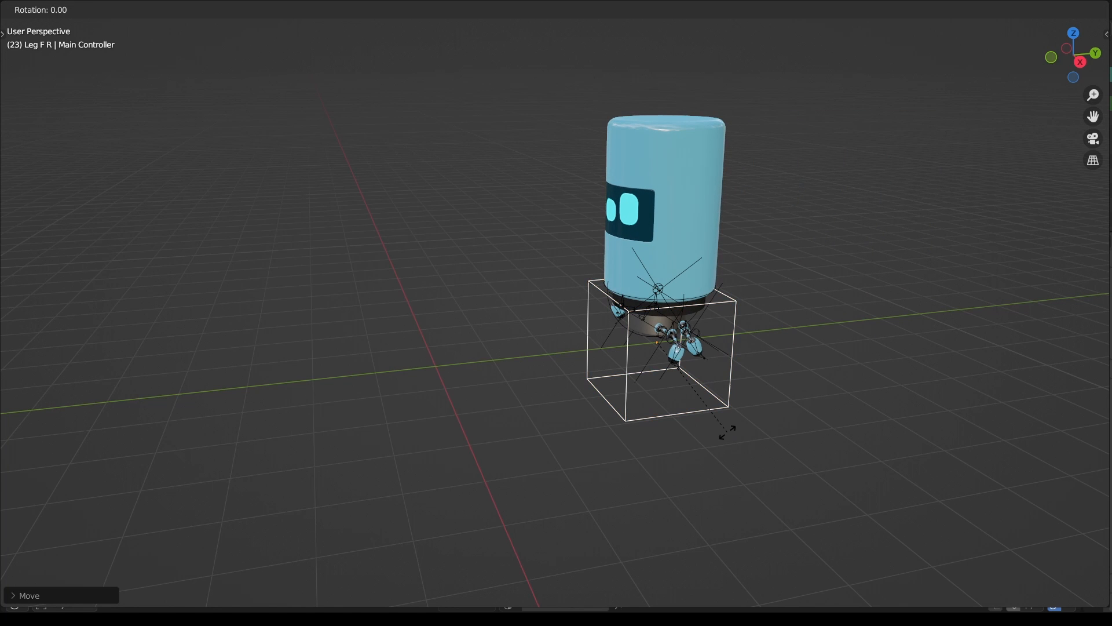
{"action": "key", "text": "z"}
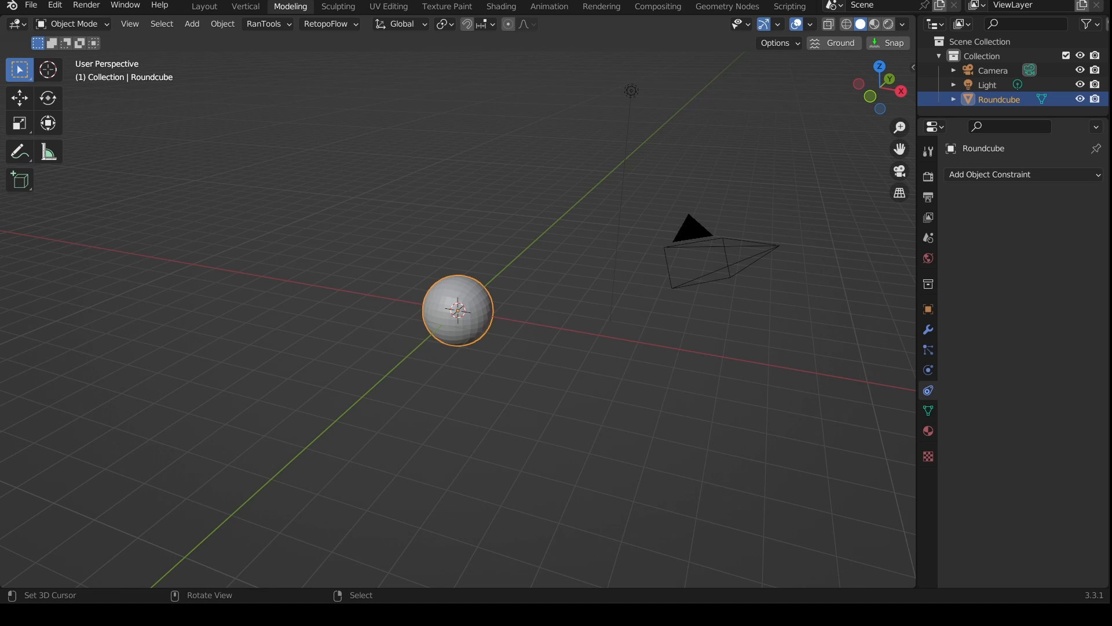
Step: Move the camera and light into a new collection named Set and exclude that collection from the view layer
{"action": "right_click", "coordinate": [723, 246]}
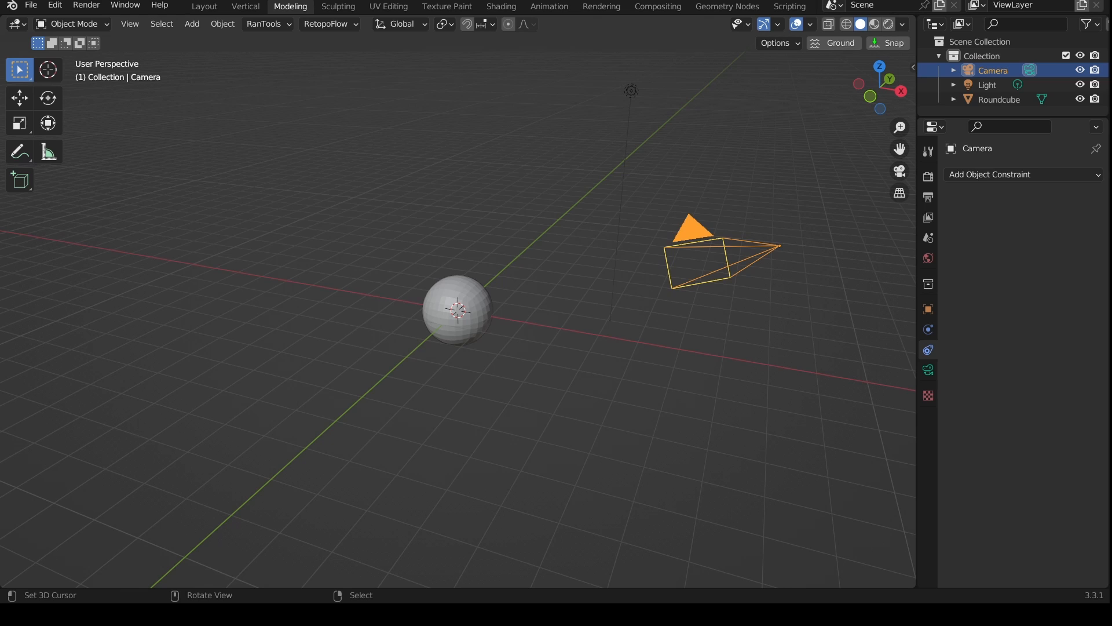
{"action": "right_click", "coordinate": [634, 95], "text": "shift"}
{"action": "key", "text": "m"}
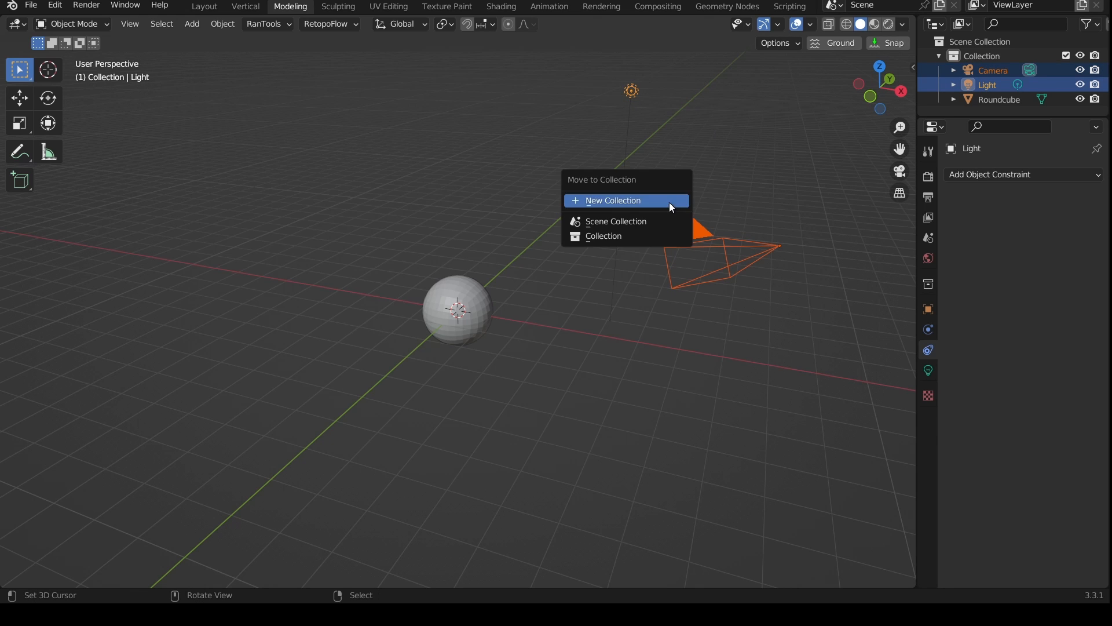
{"action": "left_click", "coordinate": [637, 201]}
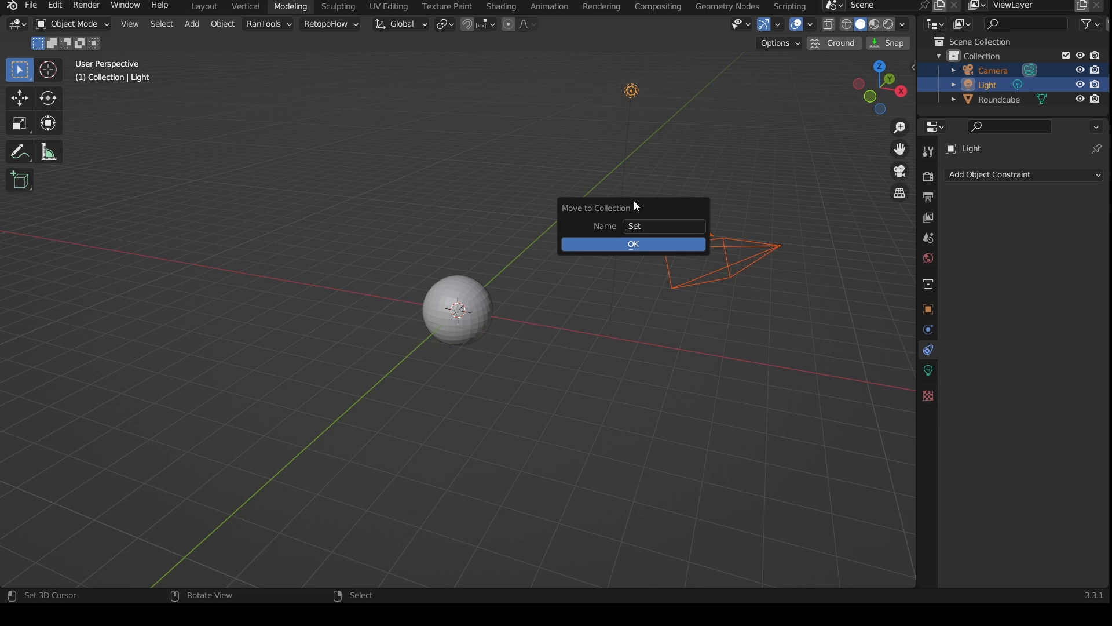
{"action": "key", "text": "Return"}
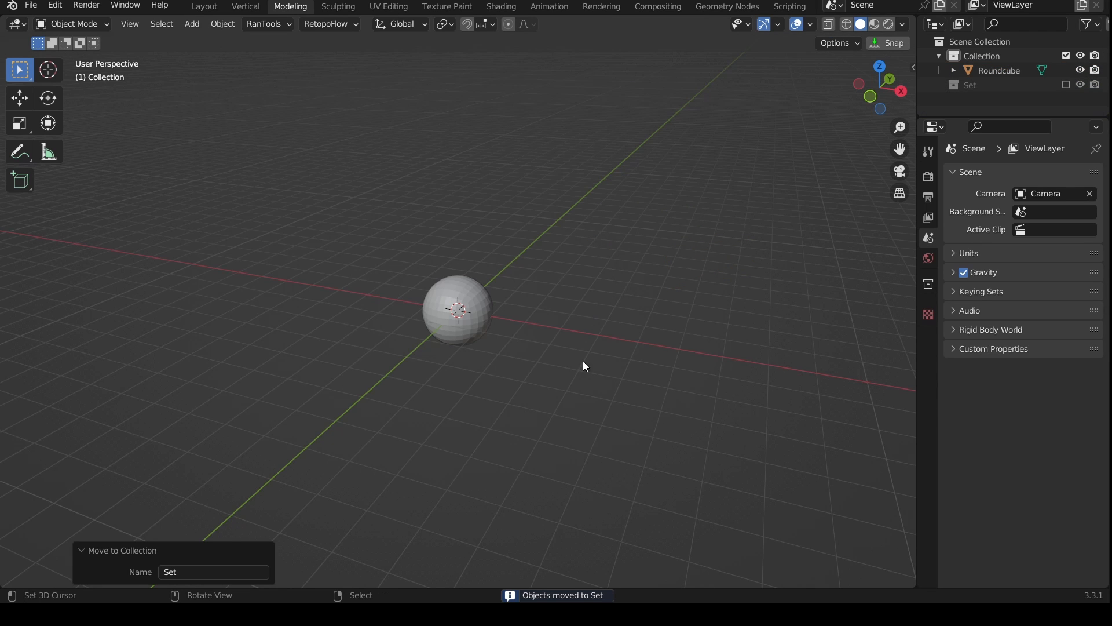
Step: Delete the Roundcube object and rename its collection Robot Body
{"action": "middle_click_drag", "start_coordinate": [583, 360], "coordinate": [468, 318]}
{"action": "left_click", "coordinate": [468, 317]}
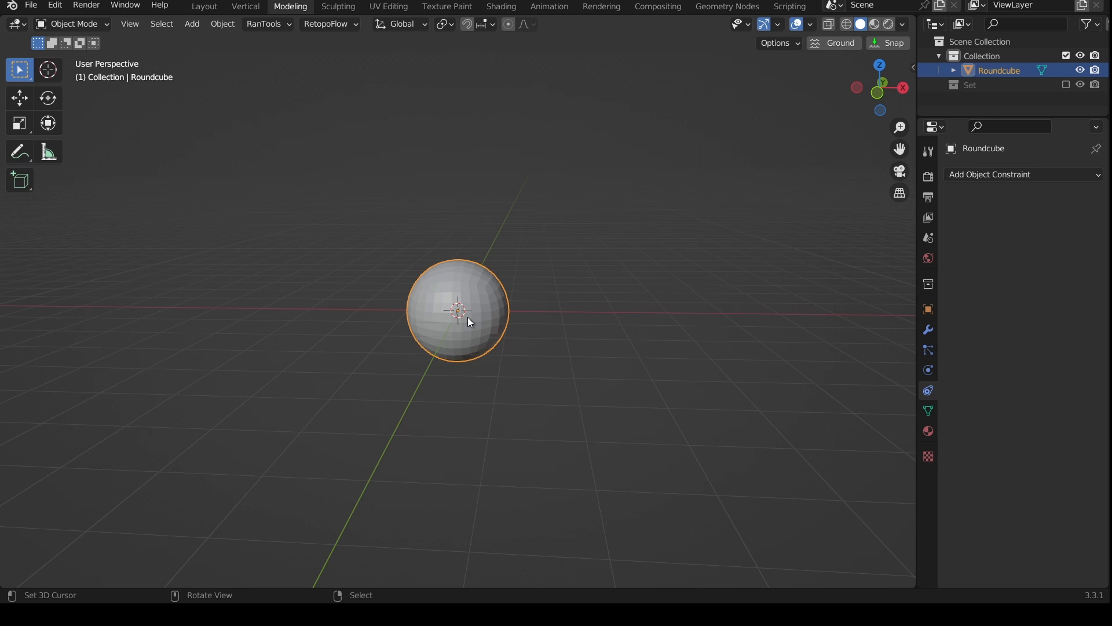
{"action": "key", "text": "Delete"}
{"action": "double_click", "coordinate": [985, 55]}
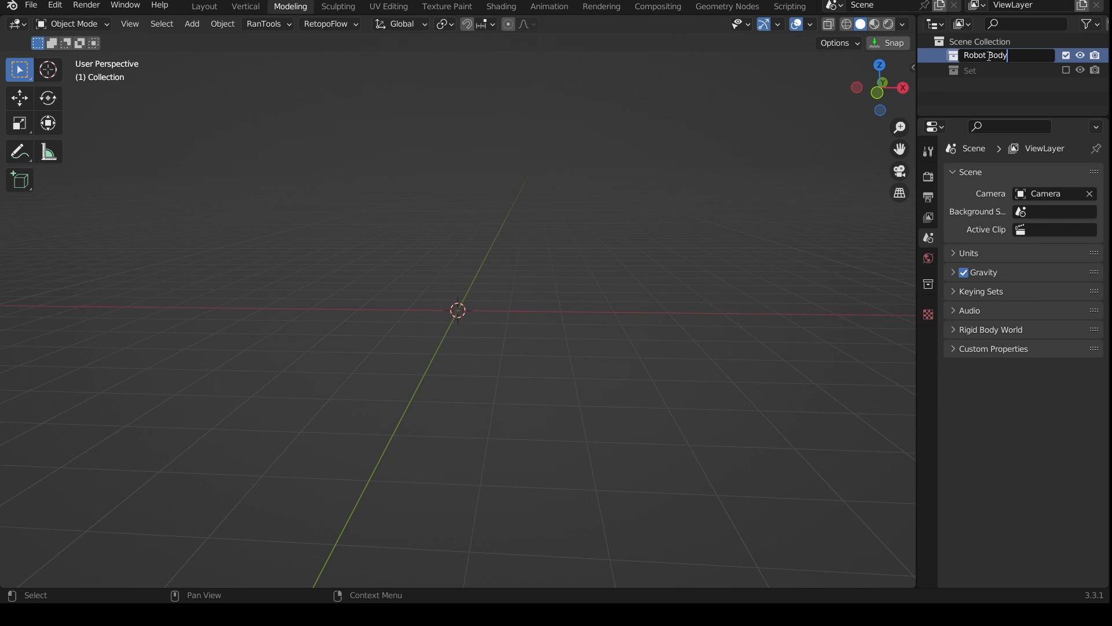
Step: Add a mesh cylinder with 32 vertices, 1 m radius and 2 m depth at the world origin
{"action": "middle_click_drag", "start_coordinate": [666, 272], "coordinate": [546, 348]}
{"action": "key", "text": "shift+a"}
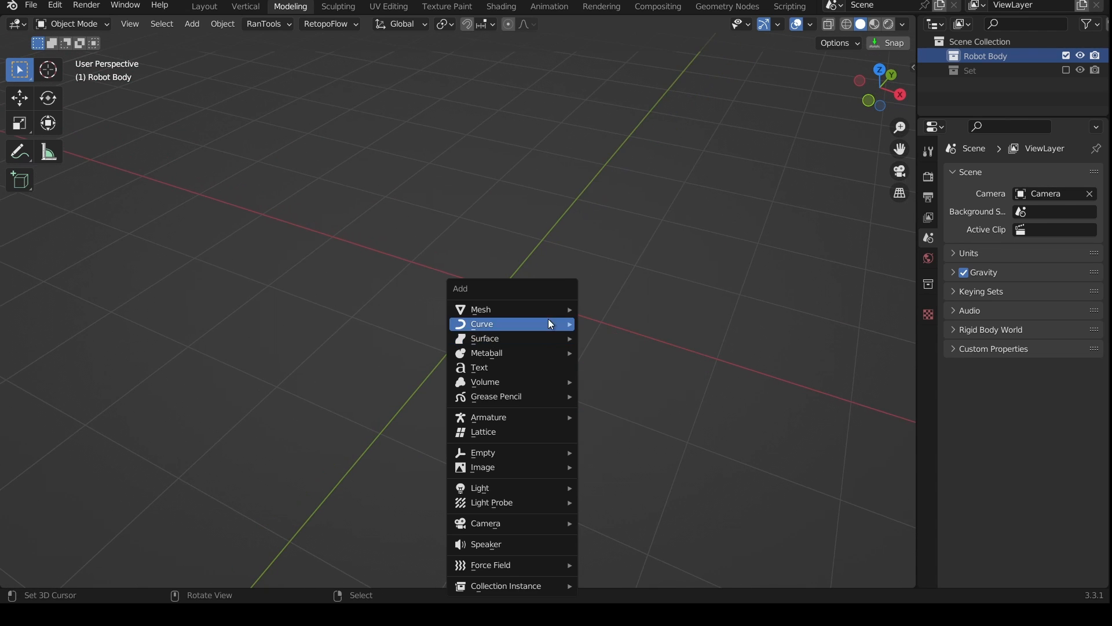
{"action": "mouse_move", "coordinate": [555, 315]}
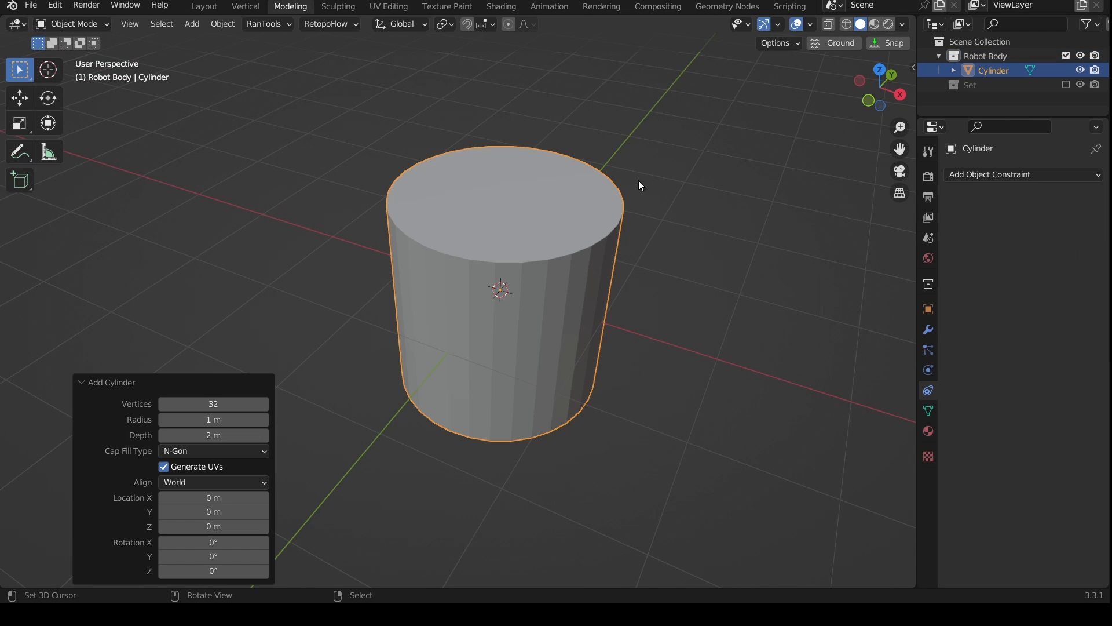
Step: Raise the cylinder's mesh in Edit Mode so its base sits on the origin, and extend its height to about 3 m
{"action": "key", "text": "KP_1"}
{"action": "key", "text": "Tab"}
{"action": "middle_click_drag", "start_coordinate": [629, 280], "coordinate": [679, 303], "text": "shift"}
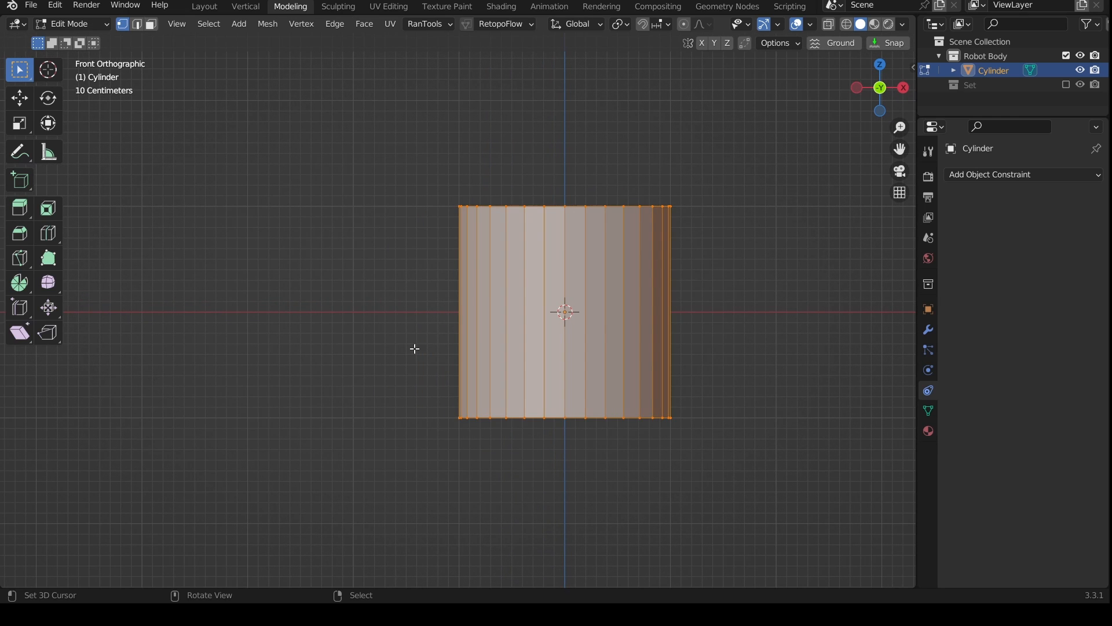
{"action": "key", "text": "Tab"}
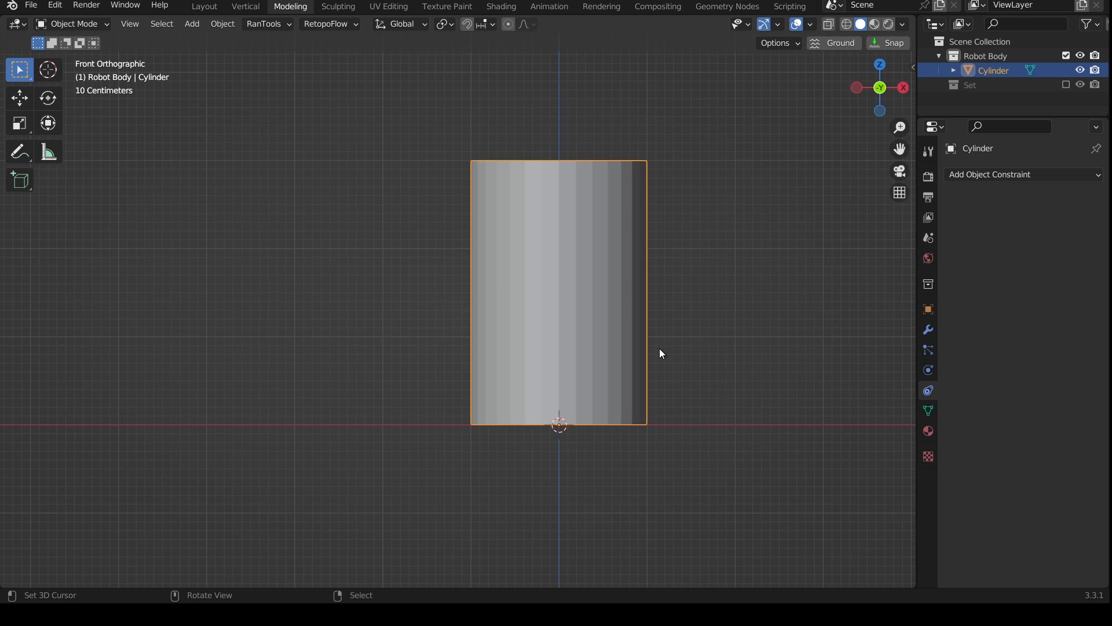
Step: Move the cylinder 1 m up along the global Z axis
{"action": "key", "text": "g"}
{"action": "key", "text": "z"}
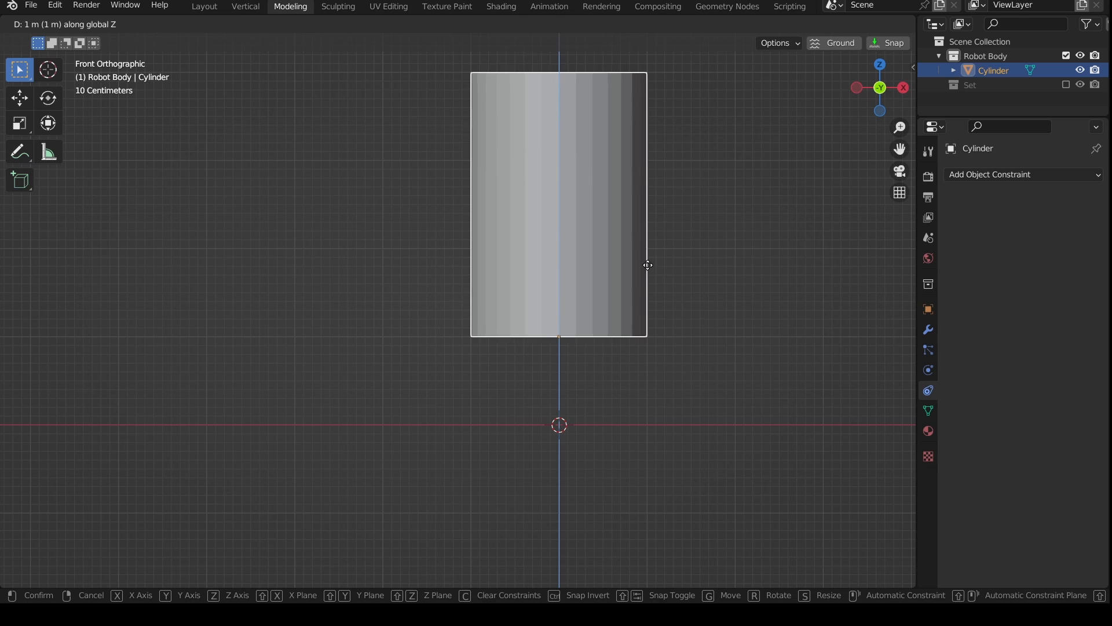
{"action": "left_click", "coordinate": [648, 260]}
Step: Add two evenly spaced horizontal loop cuts around the cylinder without sliding them
{"action": "middle_click_drag", "start_coordinate": [700, 301], "coordinate": [683, 360], "text": "shift"}
{"action": "scroll", "coordinate": [684, 359], "scroll_direction": "up", "scroll_amount": 1}
{"action": "key", "text": "Tab"}
{"action": "key", "text": "ctrl+r"}
{"action": "scroll", "coordinate": [589, 244], "scroll_direction": "up", "scroll_amount": 1}
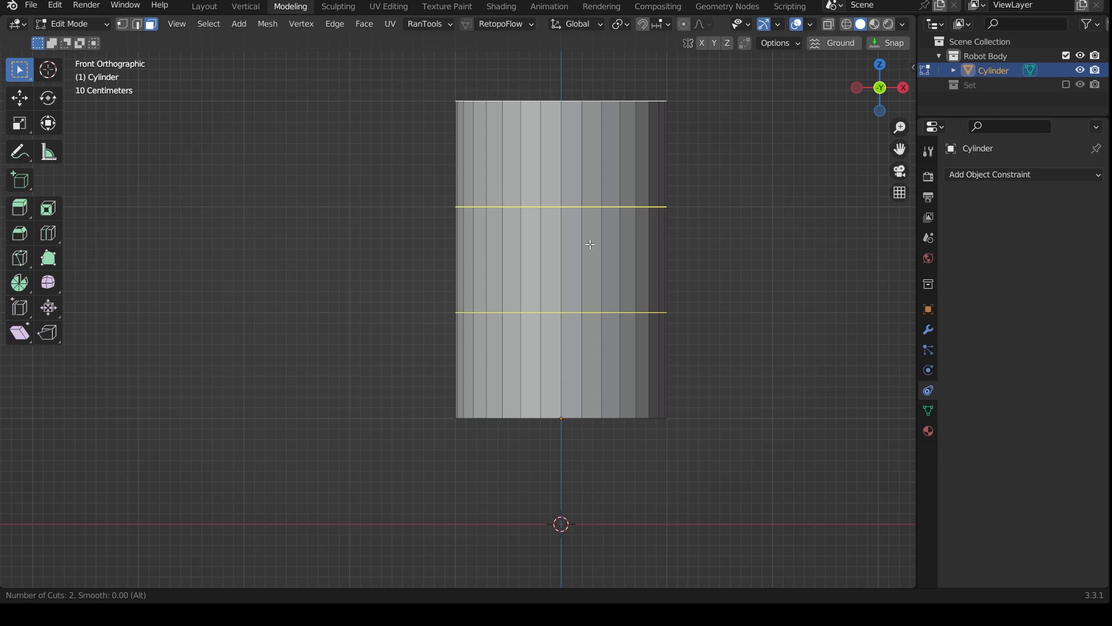
{"action": "left_click", "coordinate": [590, 244]}
{"action": "right_click", "coordinate": [589, 245]}
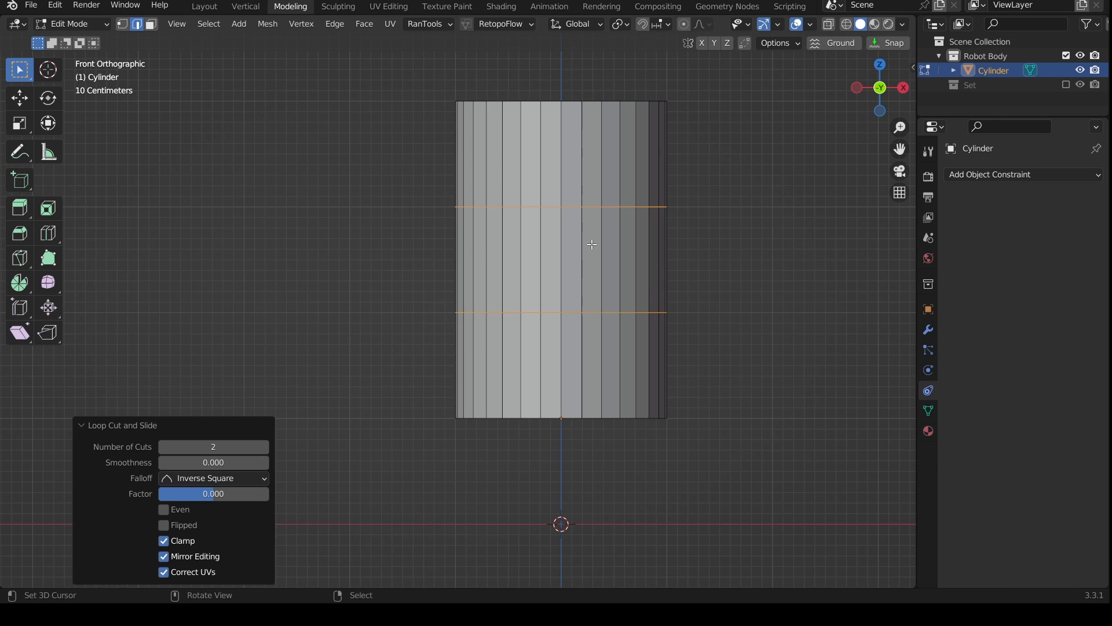
Step: Inset the eight front faces of the cylinder's middle band by about 0.07 m
{"action": "middle_click_drag", "start_coordinate": [592, 245], "coordinate": [625, 249]}
{"action": "key", "text": "KP_1"}
{"action": "key", "text": "3"}
{"action": "left_click", "coordinate": [627, 261]}
{"action": "left_click", "coordinate": [545, 279], "text": "ctrl"}
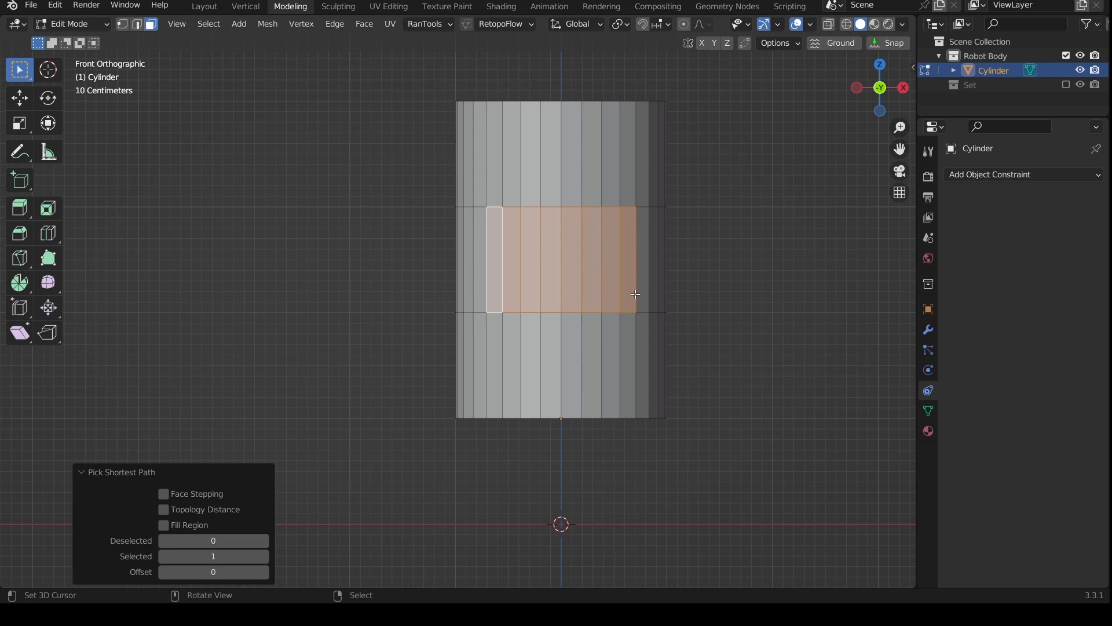
{"action": "scroll", "coordinate": [607, 285], "scroll_direction": "up", "scroll_amount": 1}
{"action": "key", "text": "i"}
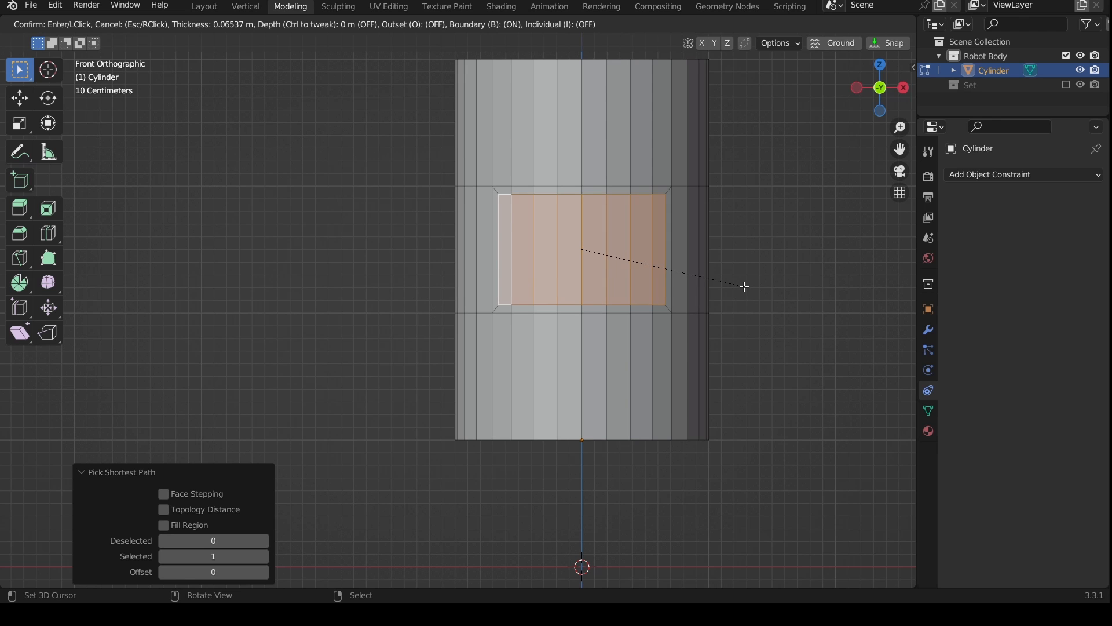
{"action": "left_click", "coordinate": [736, 285]}
Step: Inset the front panel faces a second time and shade the cylinder smooth with Auto Smooth at 30°
{"action": "scroll", "coordinate": [740, 306], "scroll_direction": "up", "scroll_amount": 3}
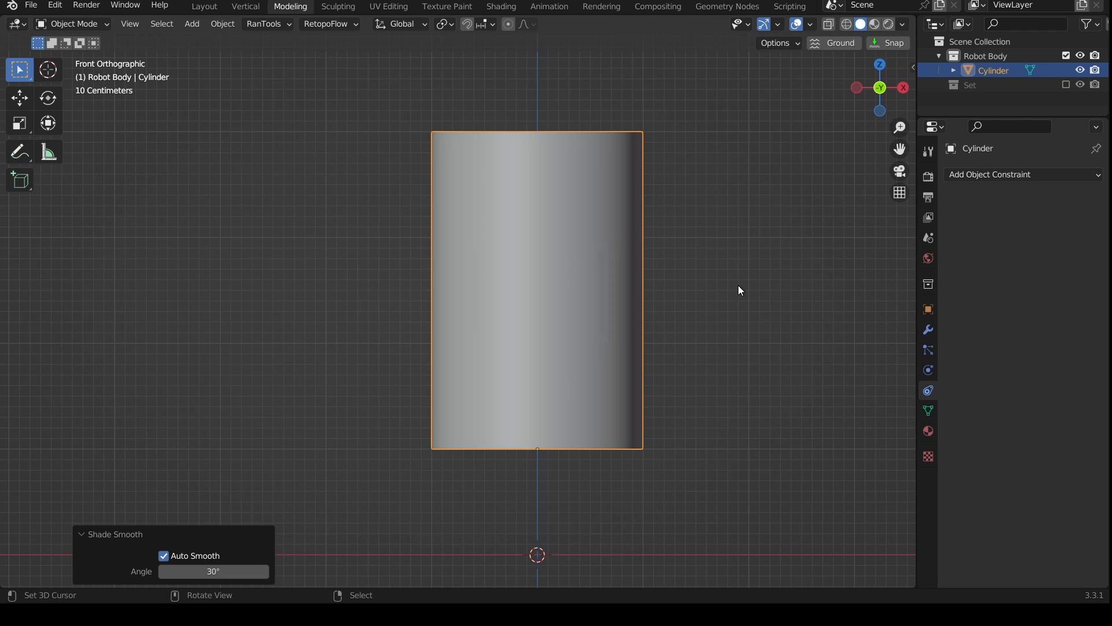
{"action": "middle_click_drag", "start_coordinate": [738, 285], "coordinate": [678, 412]}
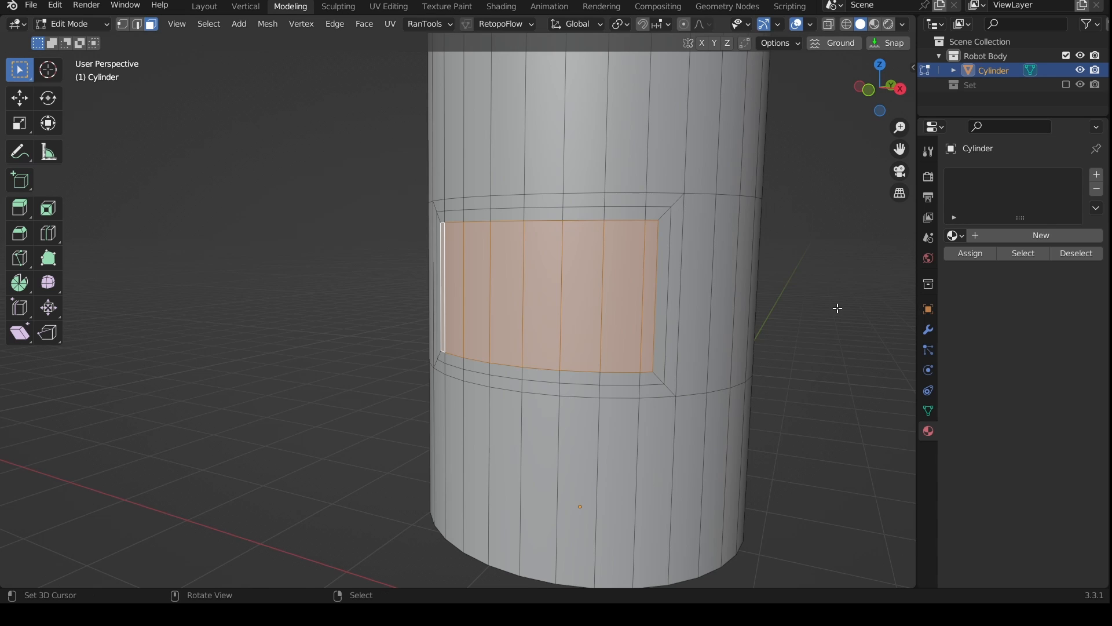
{"action": "scroll", "coordinate": [710, 251], "scroll_direction": "down", "scroll_amount": 2}
{"action": "middle_click_drag", "start_coordinate": [710, 251], "coordinate": [517, 347]}
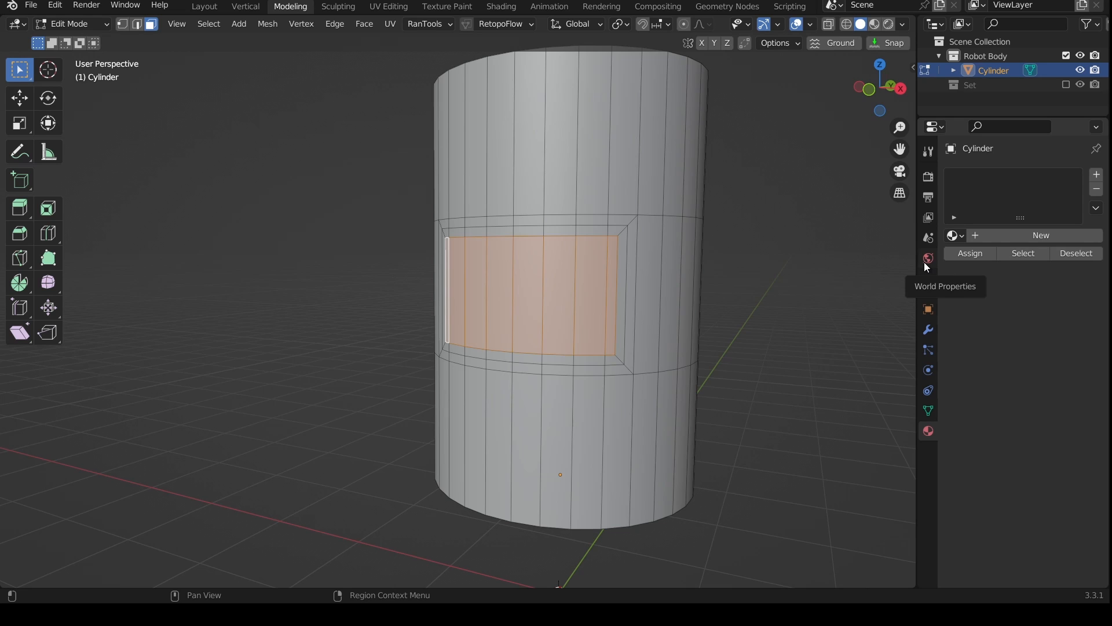
Step: Create two materials on the cylinder named Shell and LCD
{"action": "left_click", "coordinate": [986, 236]}
{"action": "double_click", "coordinate": [976, 178]}
{"action": "type", "text": "Shell"}
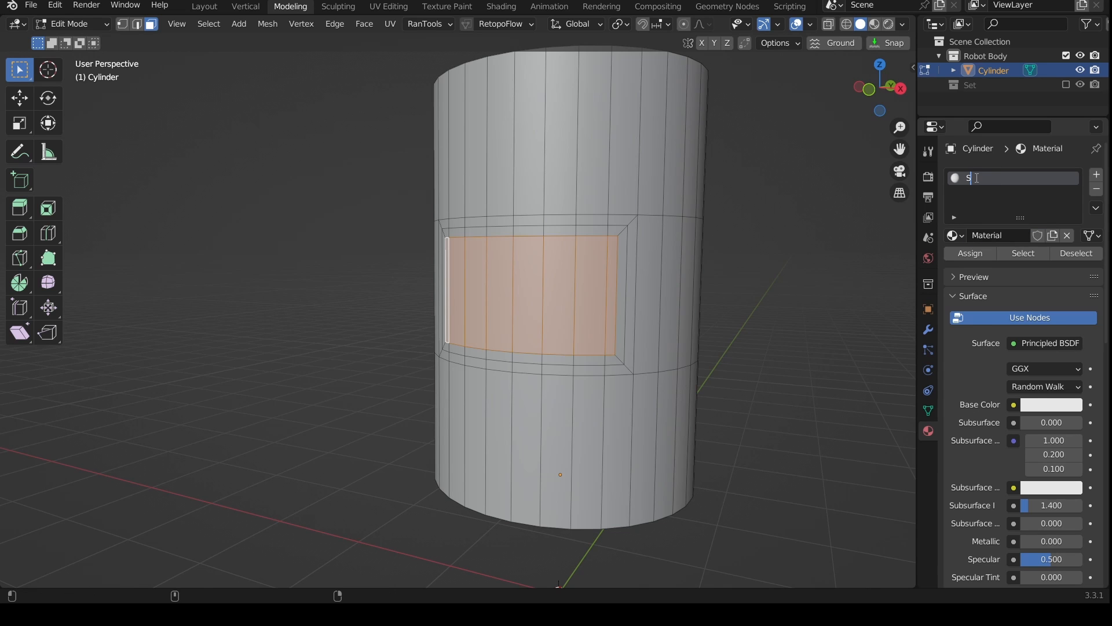
{"action": "left_click", "coordinate": [1097, 175]}
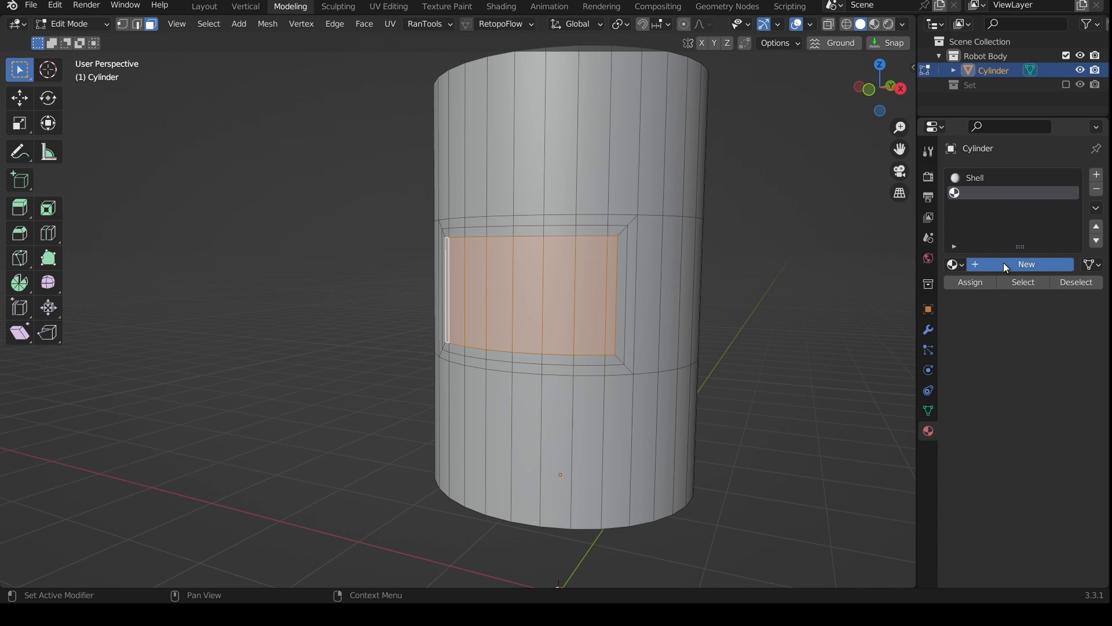
{"action": "left_click", "coordinate": [1007, 268]}
{"action": "double_click", "coordinate": [1021, 268]}
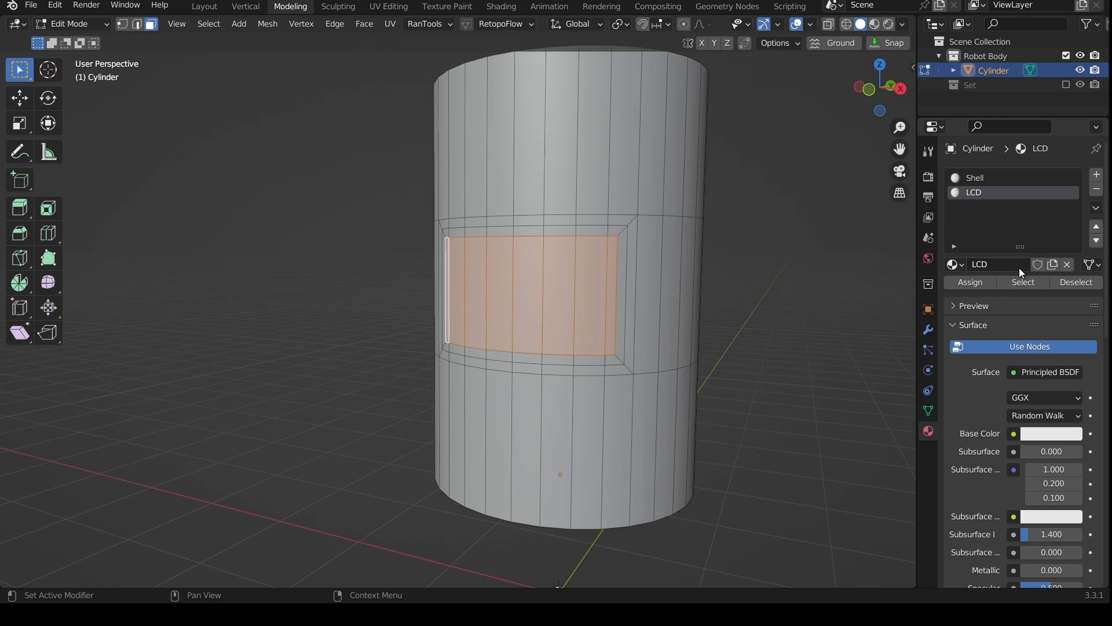
Step: Show the viewport in Material Preview and assign the LCD material to the selected front panel faces
{"action": "left_click", "coordinate": [874, 24]}
{"action": "scroll", "coordinate": [839, 173], "scroll_direction": "down", "scroll_amount": 1}
{"action": "left_click", "coordinate": [1002, 179]}
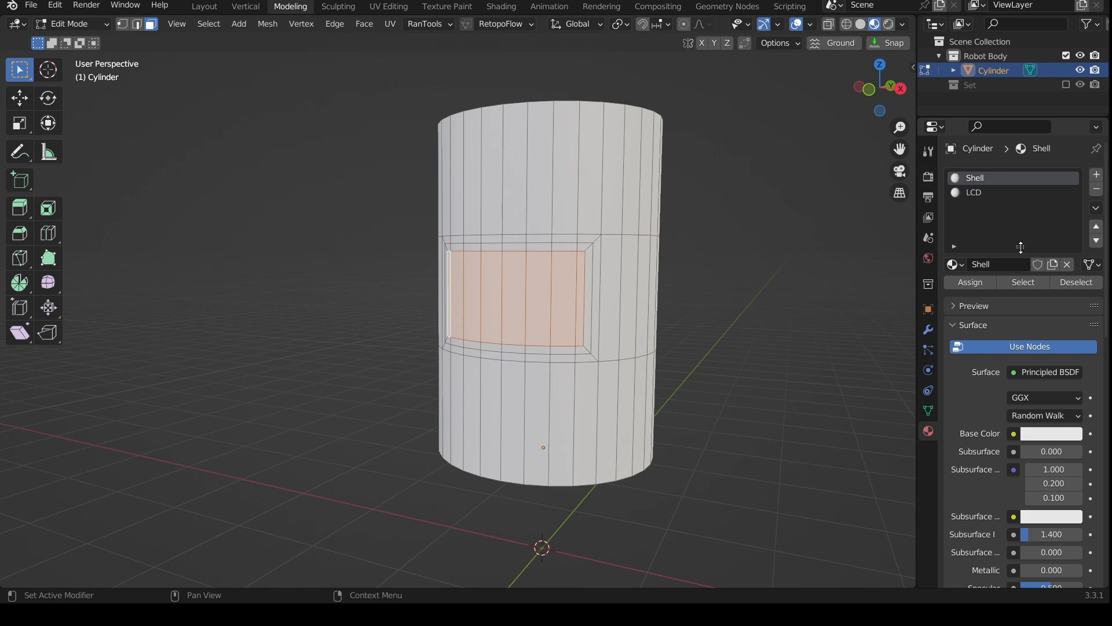
{"action": "left_click", "coordinate": [1011, 193]}
{"action": "left_click", "coordinate": [974, 286]}
Step: Set the Shell material's base color to light blue
{"action": "middle_click_drag", "start_coordinate": [583, 307], "coordinate": [627, 324]}
{"action": "scroll", "coordinate": [627, 324], "scroll_direction": "up", "scroll_amount": 2}
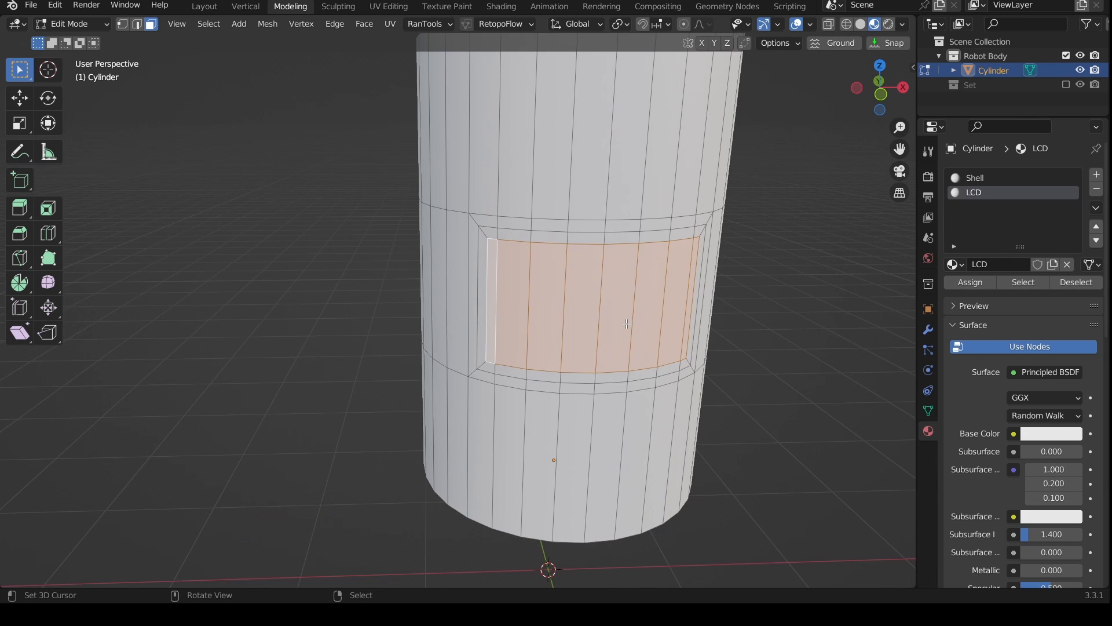
{"action": "left_click", "coordinate": [997, 179]}
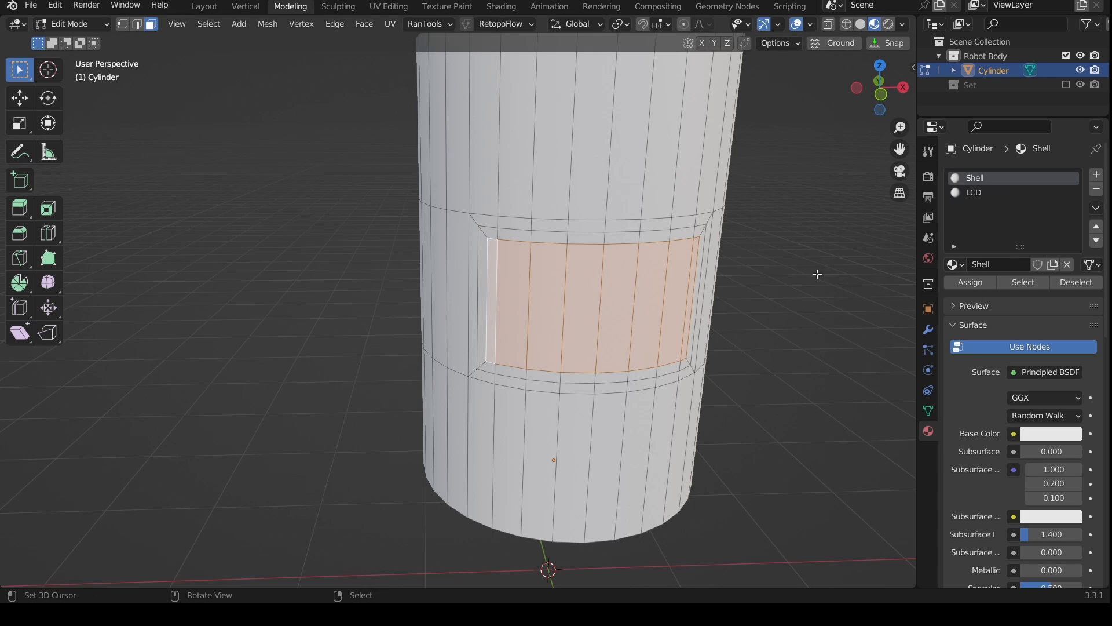
{"action": "middle_click_drag", "start_coordinate": [793, 275], "coordinate": [750, 275]}
{"action": "middle_click_drag", "start_coordinate": [654, 174], "coordinate": [619, 196]}
{"action": "scroll", "coordinate": [618, 196], "scroll_direction": "down", "scroll_amount": 2}
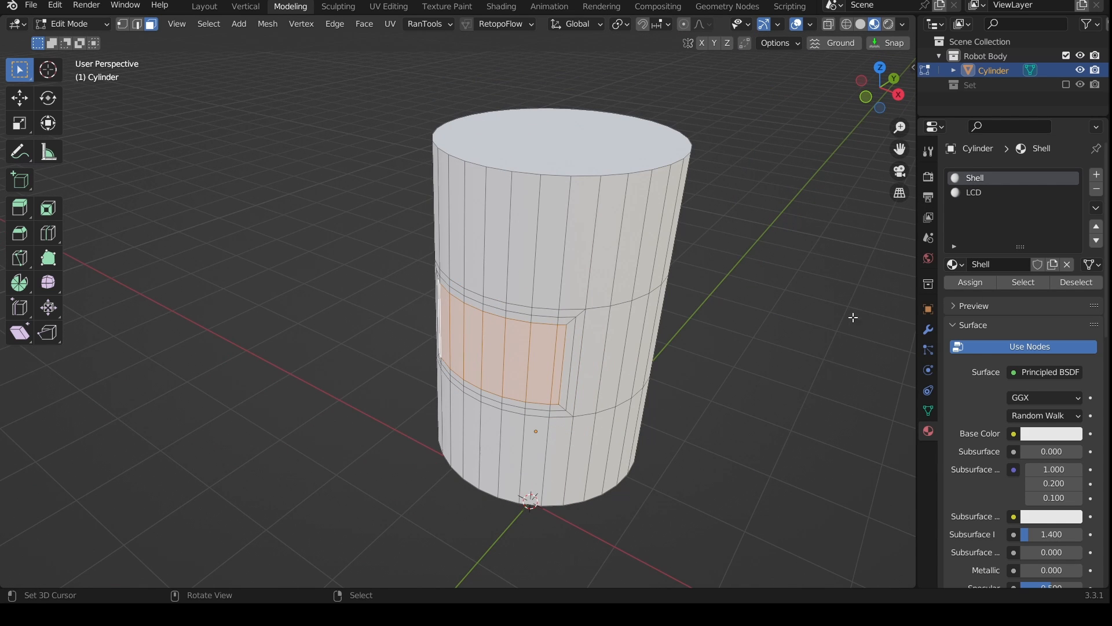
{"action": "scroll", "coordinate": [1047, 368], "scroll_direction": "down", "scroll_amount": 3}
{"action": "left_click", "coordinate": [1047, 366]}
{"action": "left_click_drag", "start_coordinate": [1003, 211], "coordinate": [1021, 179]}
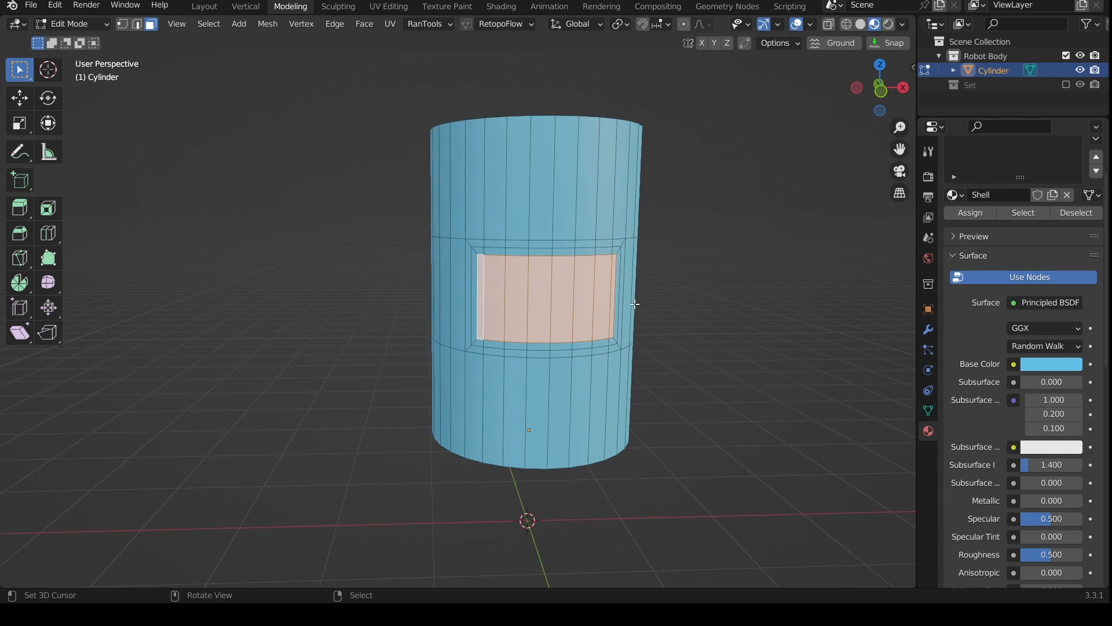
Step: Set the LCD material's base color to a near-black blue with hue 0.676, saturation 1.000 and value 0.007
{"action": "key", "text": "Tab"}
{"action": "left_click", "coordinate": [1053, 415]}
{"action": "left_click_drag", "start_coordinate": [1072, 255], "coordinate": [1071, 303]}
{"action": "right_click", "coordinate": [1072, 303]}
{"action": "left_click", "coordinate": [1072, 303]}
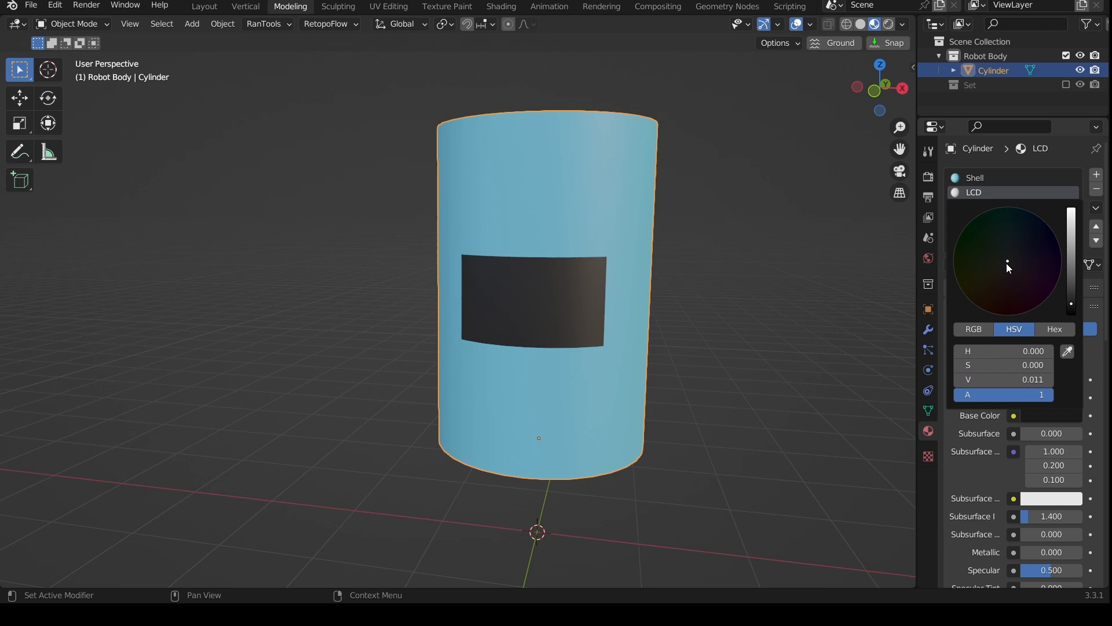
{"action": "left_click_drag", "start_coordinate": [1007, 262], "coordinate": [993, 257]}
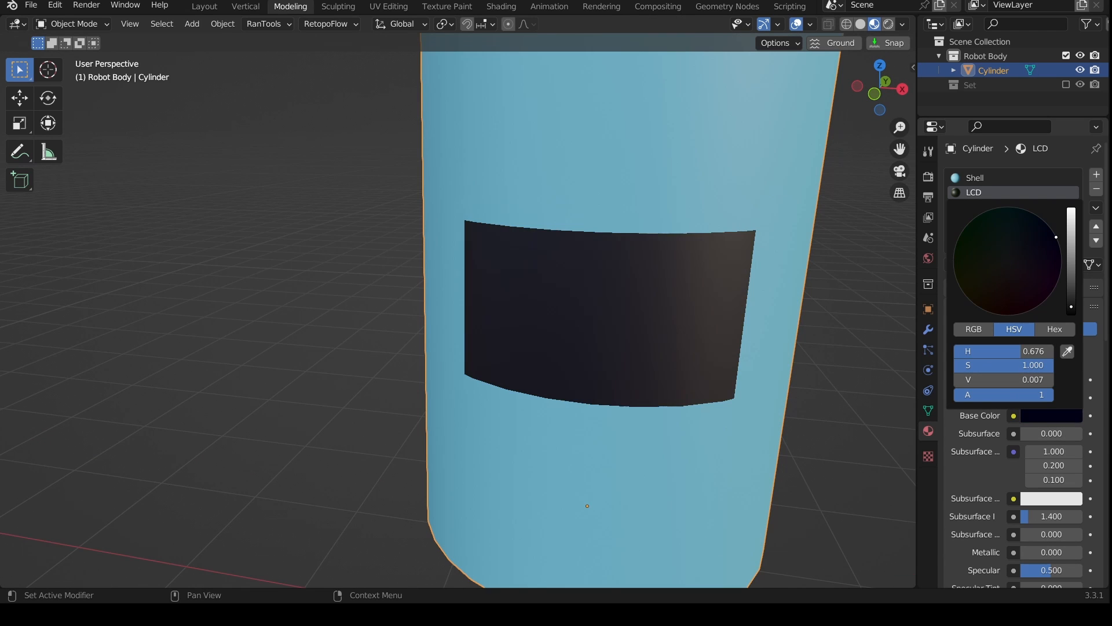
Step: Set the LCD material's roughness to 1.000 and specular to 0.000
{"action": "scroll", "coordinate": [674, 422], "scroll_direction": "down", "scroll_amount": 5}
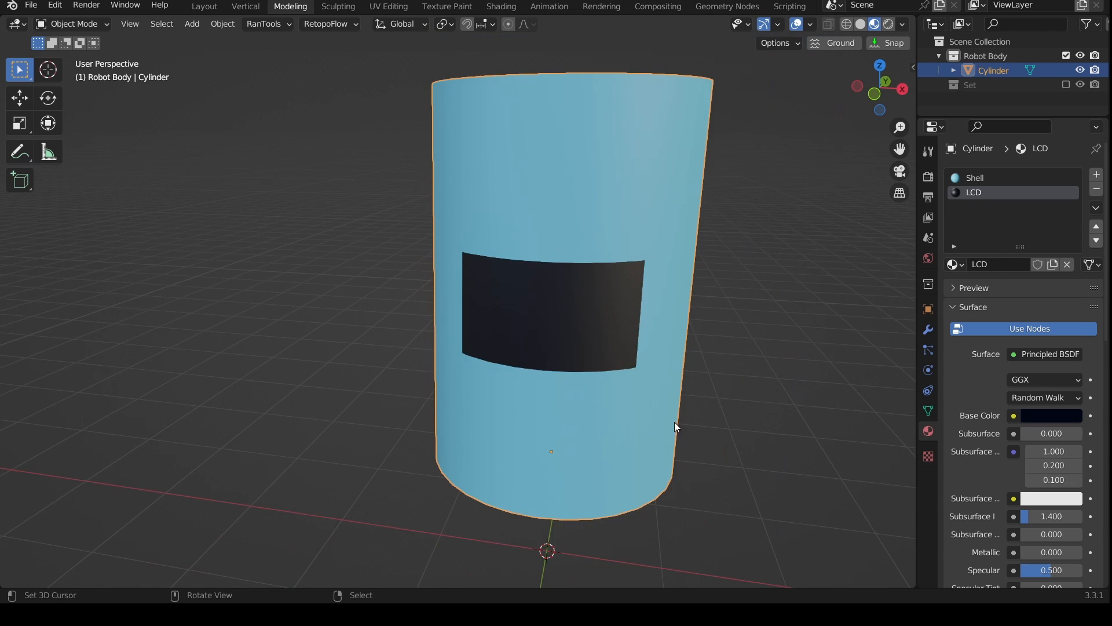
{"action": "middle_click_drag", "start_coordinate": [675, 422], "coordinate": [707, 357]}
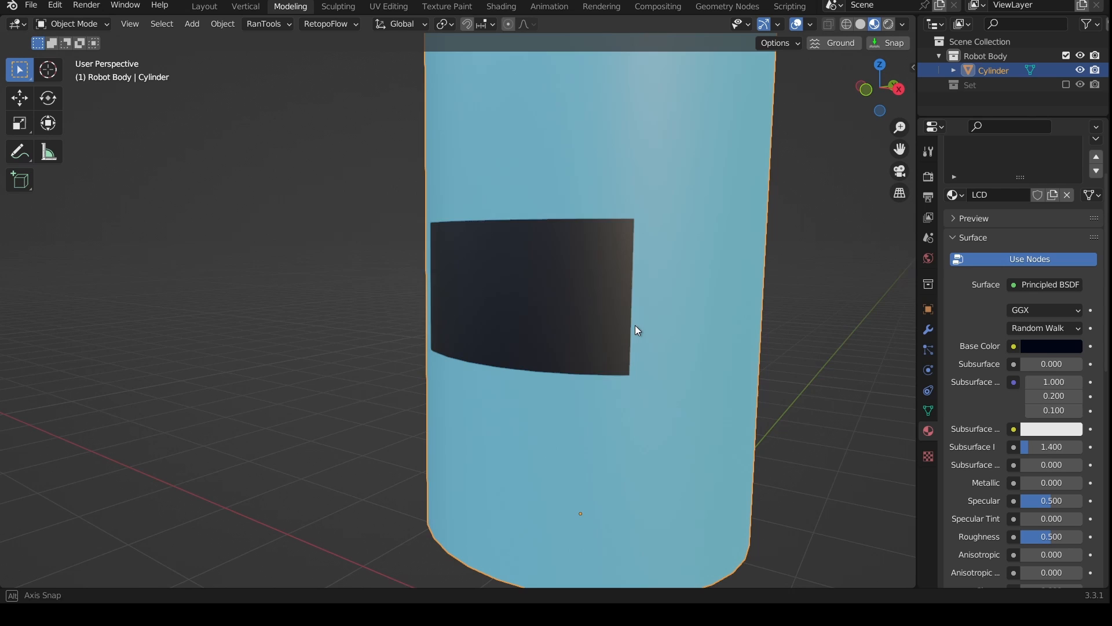
{"action": "middle_click_drag", "start_coordinate": [635, 325], "coordinate": [634, 327]}
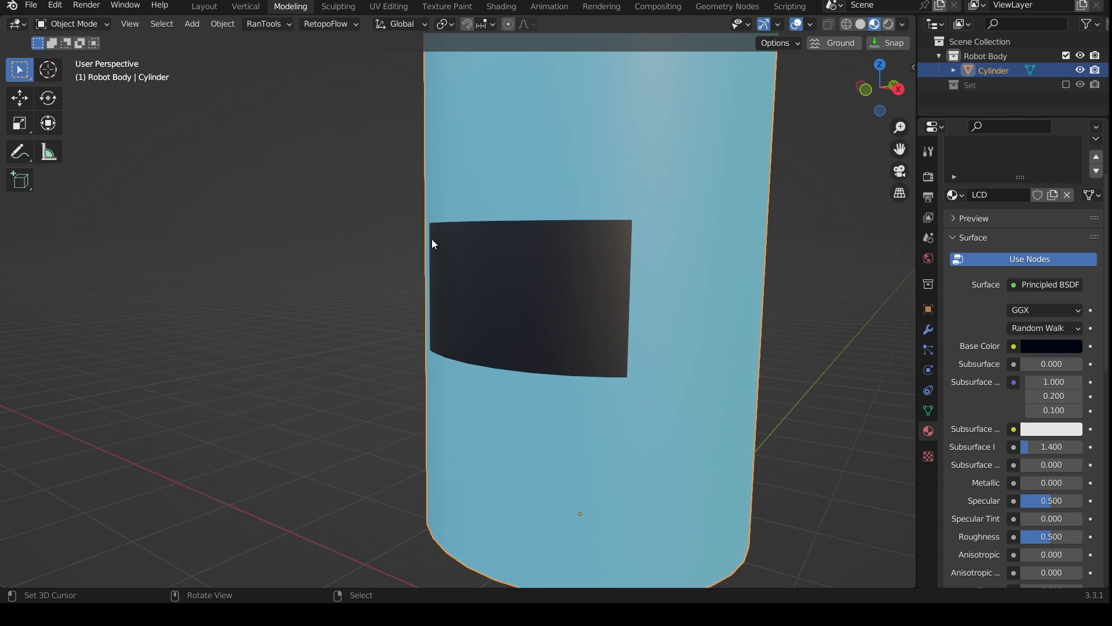
{"action": "scroll", "coordinate": [1015, 409], "scroll_direction": "down", "scroll_amount": 9}
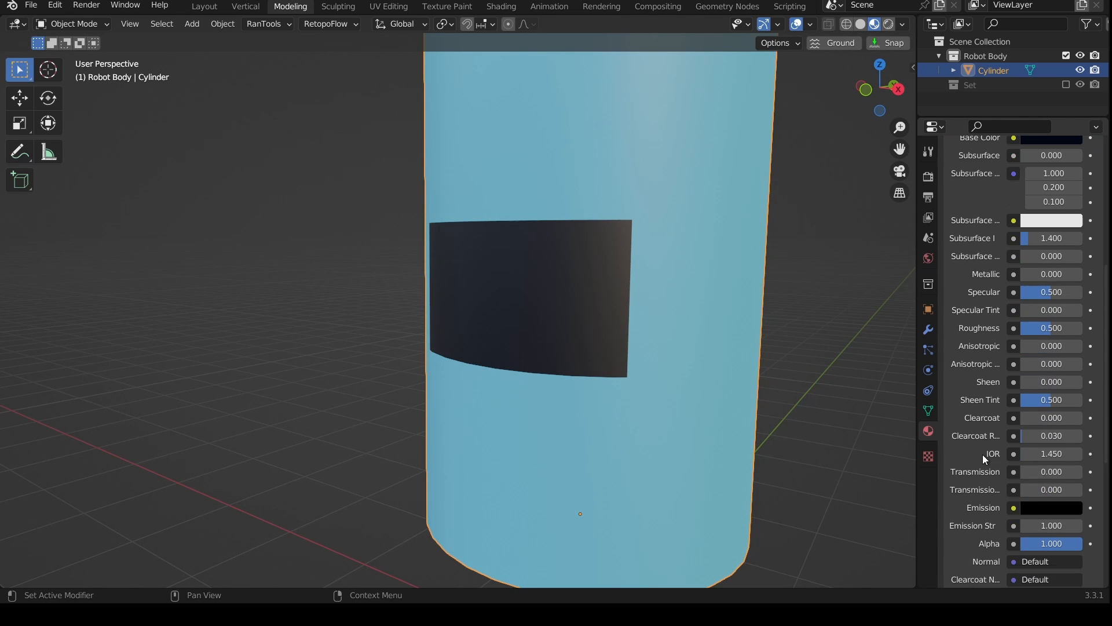
{"action": "scroll", "coordinate": [1003, 354], "scroll_direction": "up", "scroll_amount": 2}
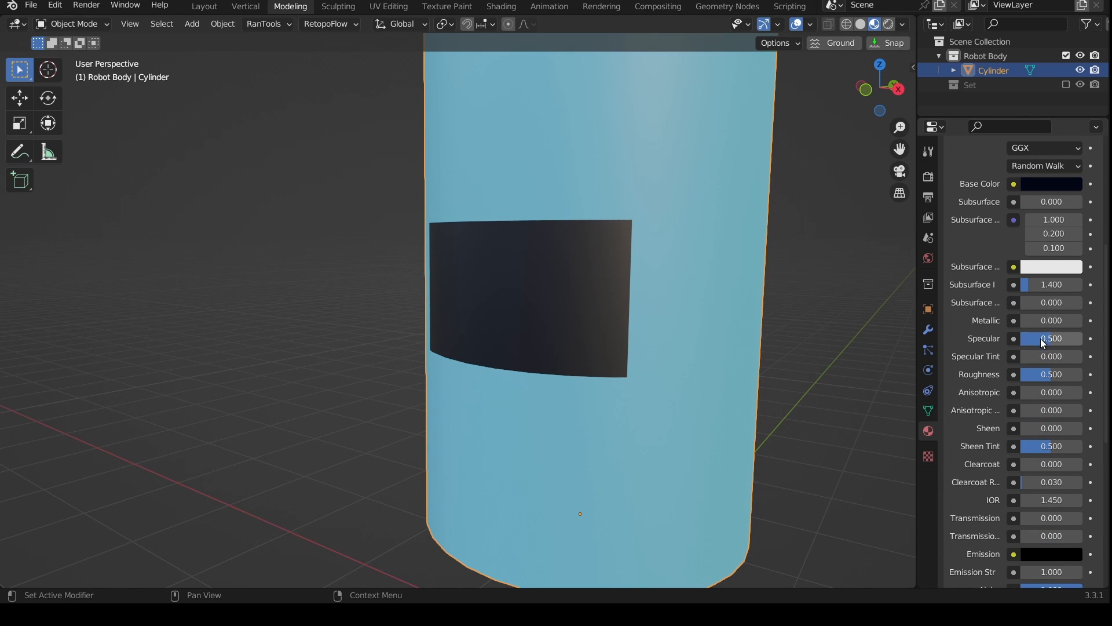
{"action": "left_click_drag", "start_coordinate": [1041, 378], "coordinate": [1083, 377]}
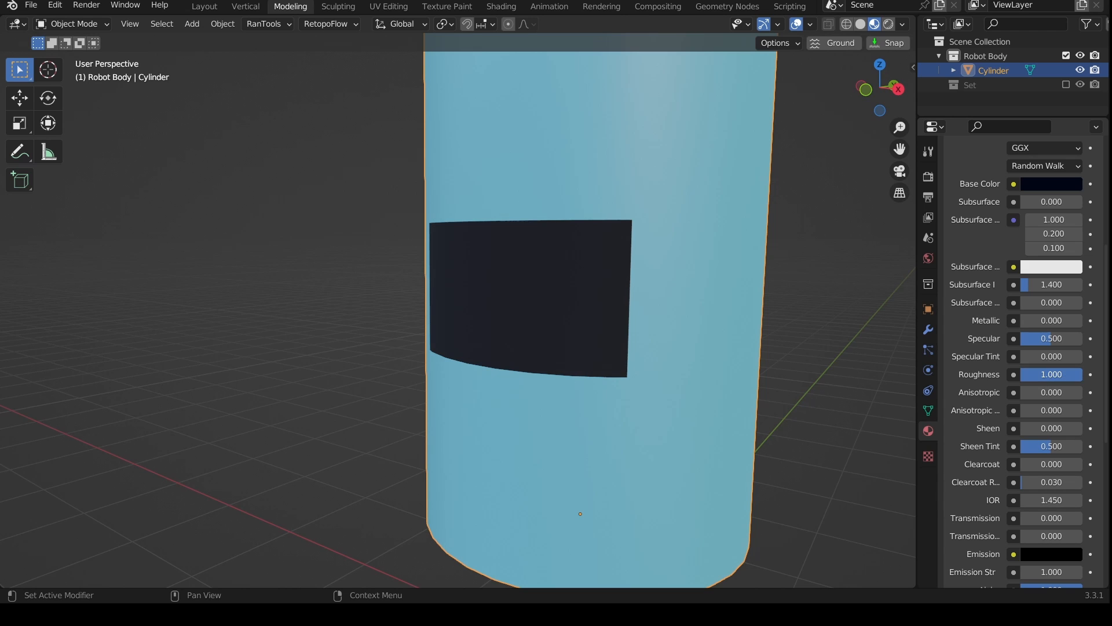
{"action": "left_click_drag", "start_coordinate": [1029, 341], "coordinate": [991, 340]}
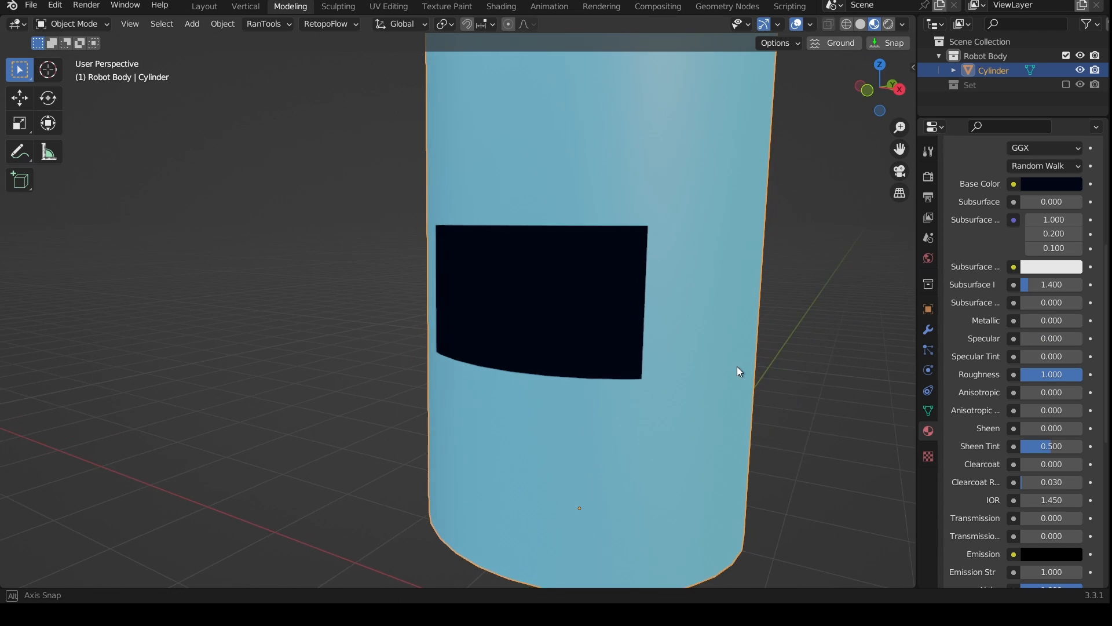
Step: Set the LCD material's clearcoat to 1.000 and check the reflections on the face panel
{"action": "mouse_move", "coordinate": [737, 370]}
{"action": "middle_mouse_down"}
{"action": "mouse_move", "coordinate": [817, 320]}
{"action": "mouse_move", "coordinate": [800, 286]}
{"action": "mouse_move", "coordinate": [748, 377]}
{"action": "middle_mouse_up"}
{"action": "scroll", "coordinate": [748, 377], "scroll_direction": "up", "scroll_amount": 5}
{"action": "scroll", "coordinate": [1027, 463], "scroll_direction": "down", "scroll_amount": 2}
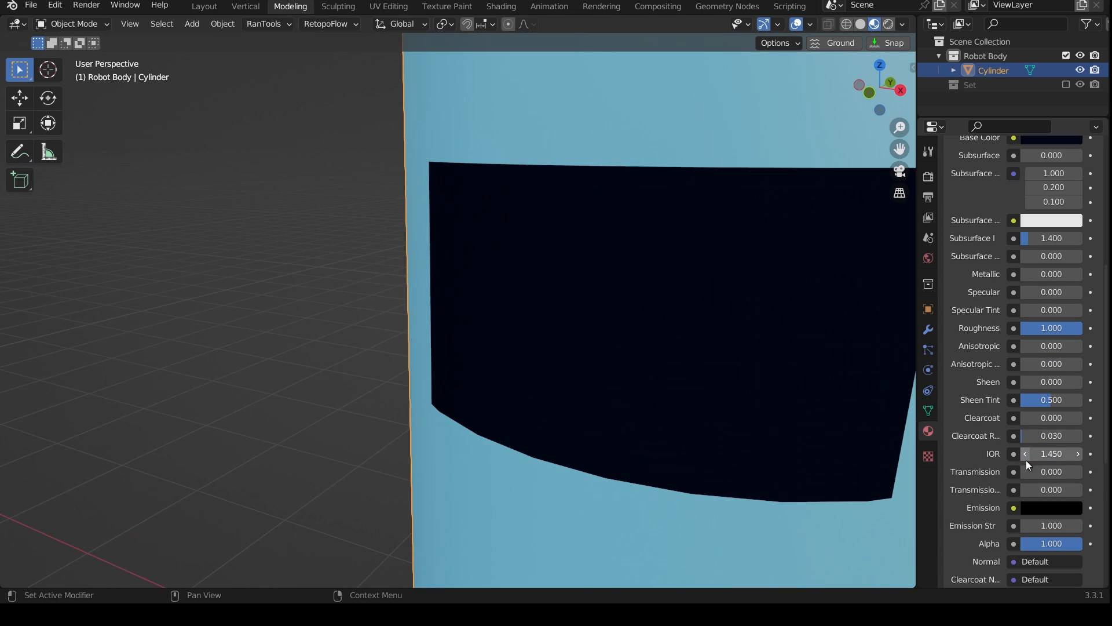
{"action": "left_click_drag", "start_coordinate": [1049, 418], "coordinate": [1080, 420]}
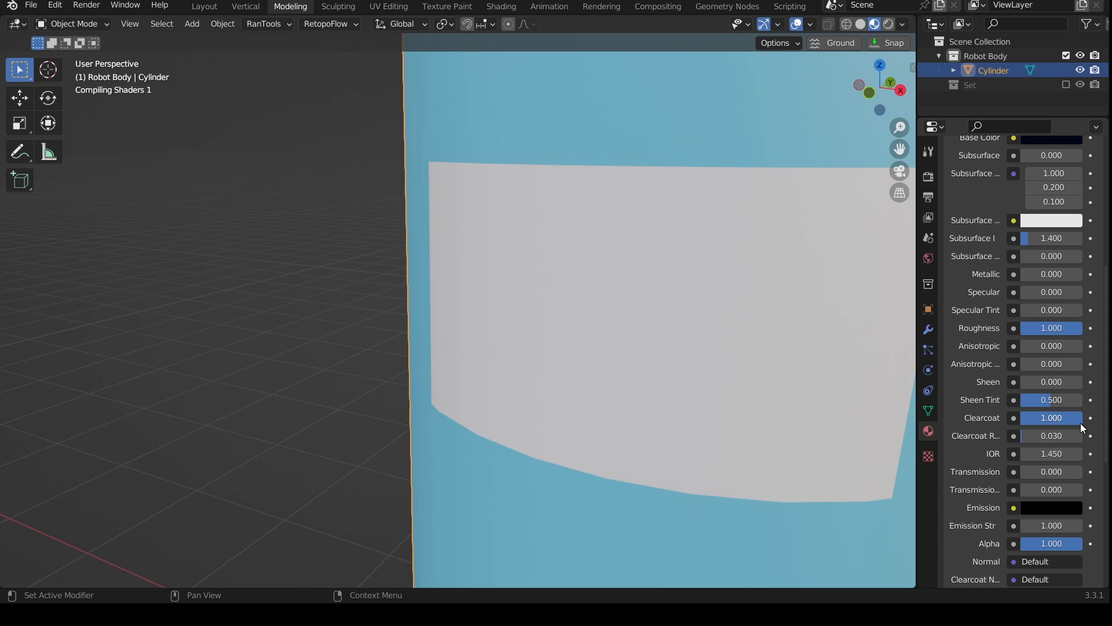
{"action": "middle_click_drag", "start_coordinate": [844, 381], "coordinate": [780, 380]}
{"action": "scroll", "coordinate": [780, 381], "scroll_direction": "down", "scroll_amount": 4}
Step: Set the Shell material's specular to 1.000 and roughness to 0.100
{"action": "scroll", "coordinate": [979, 232], "scroll_direction": "up", "scroll_amount": 10}
{"action": "left_click", "coordinate": [978, 174]}
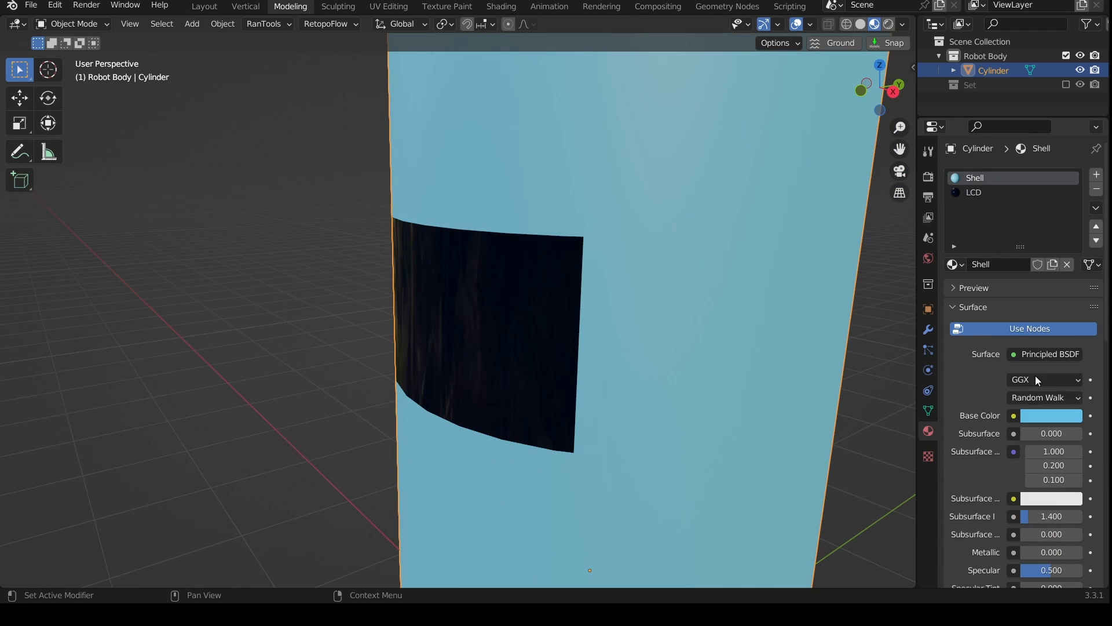
{"action": "scroll", "coordinate": [1020, 435], "scroll_direction": "down", "scroll_amount": 6}
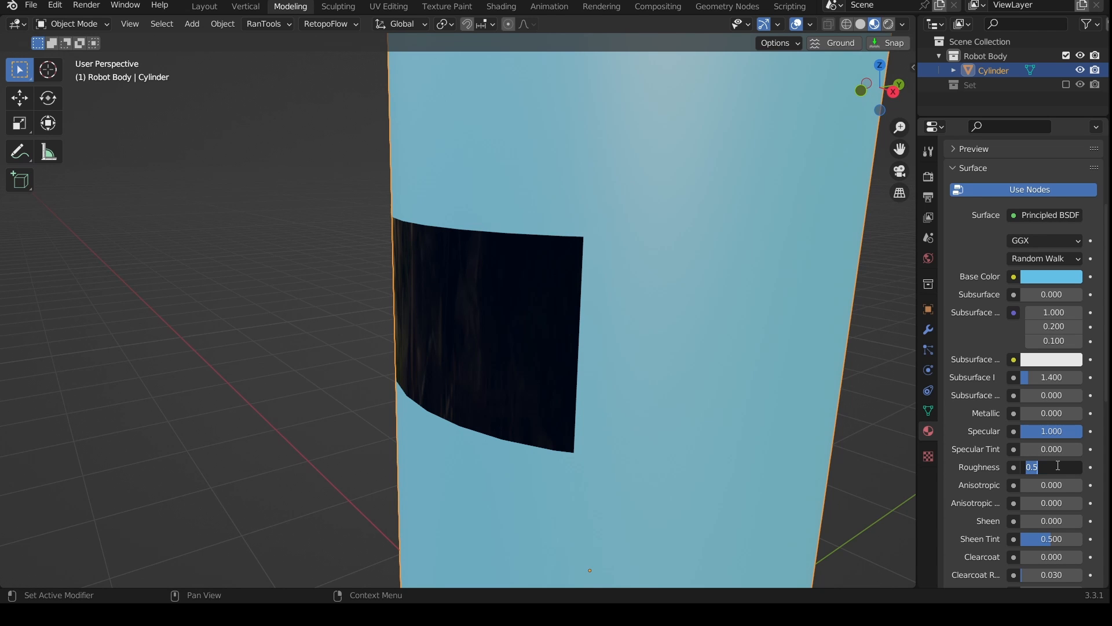
{"action": "key", "text": "Return"}
{"action": "scroll", "coordinate": [627, 253], "scroll_direction": "down", "scroll_amount": 3}
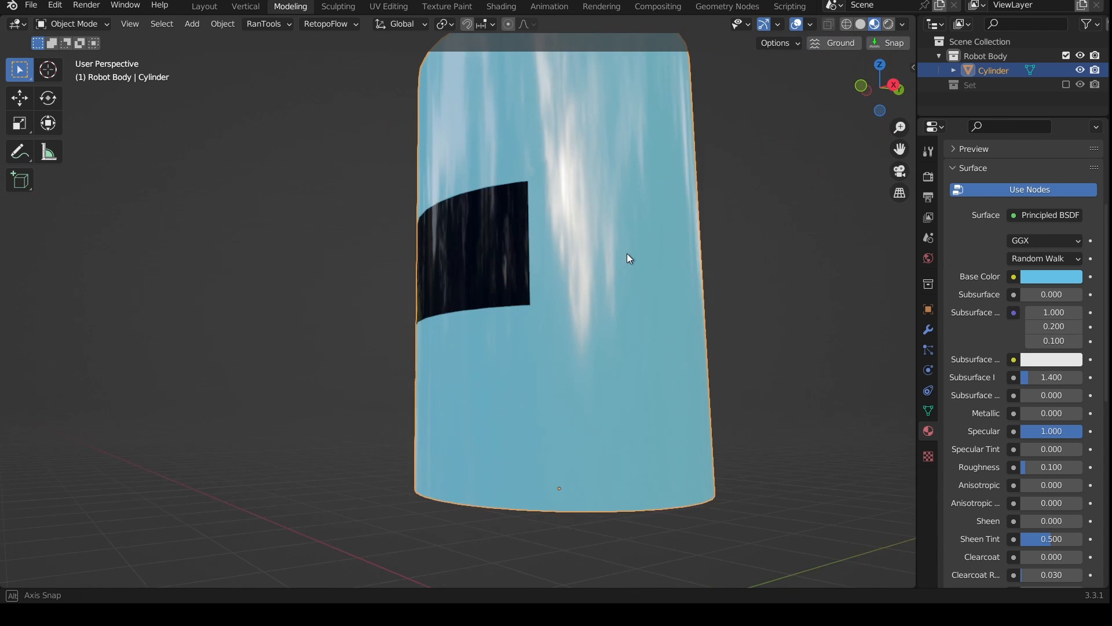
{"action": "middle_click_drag", "start_coordinate": [627, 252], "coordinate": [655, 316]}
Step: Bevel the cylinder's upper and lower rim edges with 5 segments and a width of about 0.158 m
{"action": "scroll", "coordinate": [592, 395], "scroll_direction": "down", "scroll_amount": 2}
{"action": "key", "text": "Tab"}
{"action": "middle_click_drag", "start_coordinate": [581, 339], "coordinate": [562, 316]}
{"action": "scroll", "coordinate": [592, 289], "scroll_direction": "up", "scroll_amount": 3}
{"action": "key", "text": "ctrl+b"}
{"action": "scroll", "coordinate": [635, 337], "scroll_direction": "up", "scroll_amount": 4}
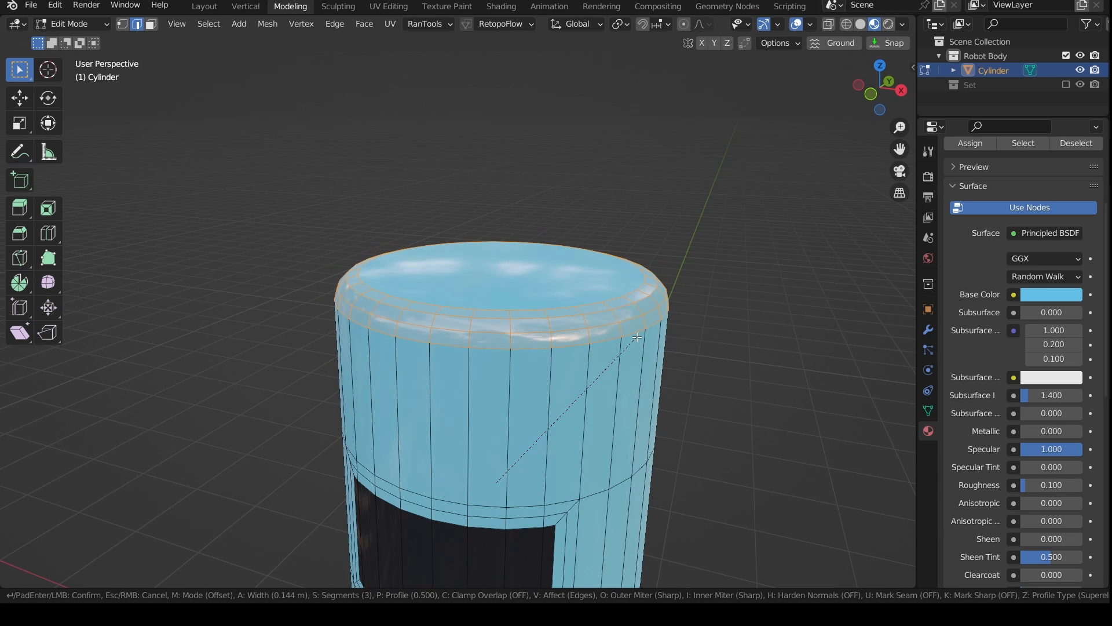
{"action": "left_click", "coordinate": [640, 342]}
{"action": "scroll", "coordinate": [679, 423], "scroll_direction": "down", "scroll_amount": 3}
{"action": "middle_click_drag", "start_coordinate": [680, 422], "coordinate": [665, 335]}
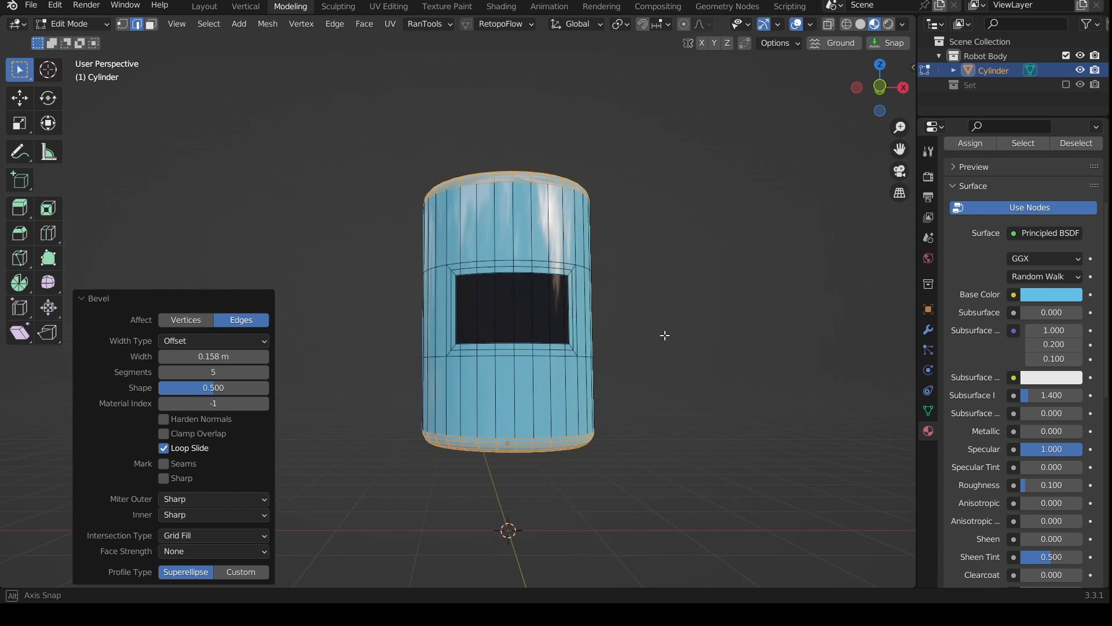
Step: Add a level 2 Subdivision Surface modifier to the cylinder in Object Mode
{"action": "key", "text": "Tab"}
{"action": "scroll", "coordinate": [649, 353], "scroll_direction": "up", "scroll_amount": 3}
{"action": "middle_click_drag", "start_coordinate": [603, 412], "coordinate": [651, 365]}
{"action": "scroll", "coordinate": [597, 446], "scroll_direction": "down", "scroll_amount": 3}
{"action": "key", "text": "ctrl+2"}
Step: Try adding two horizontal loop cuts around the body through the LCD panel
{"action": "scroll", "coordinate": [649, 345], "scroll_direction": "up", "scroll_amount": 3}
{"action": "key", "text": "Tab"}
{"action": "scroll", "coordinate": [614, 348], "scroll_direction": "up", "scroll_amount": 2}
{"action": "key", "text": "ctrl+r"}
{"action": "scroll", "coordinate": [585, 338], "scroll_direction": "up", "scroll_amount": 1}
{"action": "left_click", "coordinate": [585, 338]}
{"action": "right_click", "coordinate": [584, 337]}
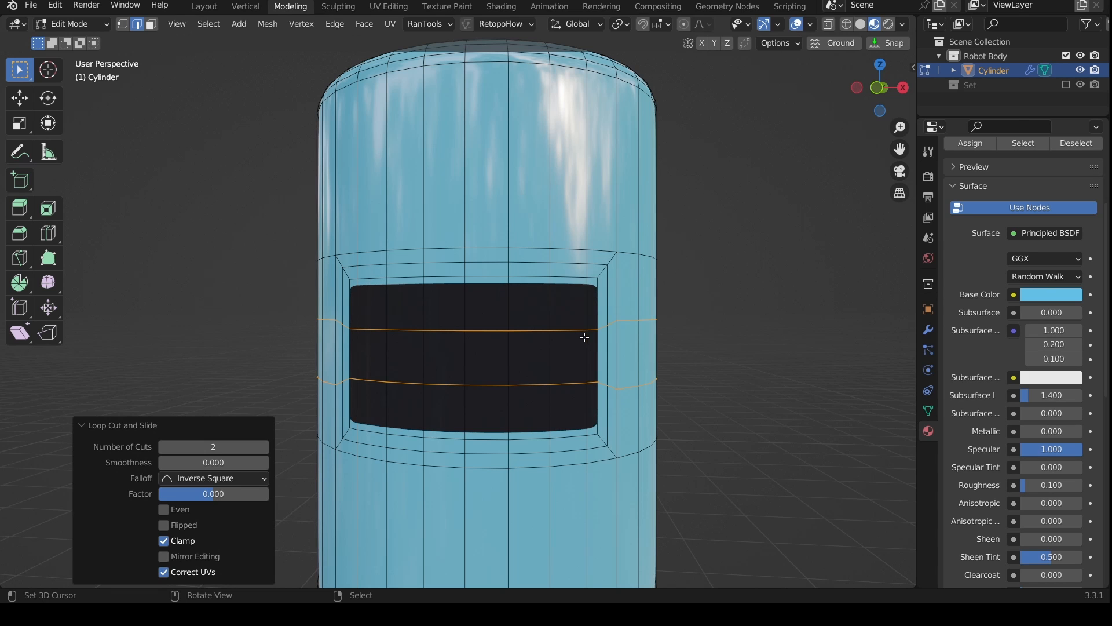
{"action": "middle_click_drag", "start_coordinate": [661, 365], "coordinate": [703, 335]}
{"action": "scroll", "coordinate": [583, 344], "scroll_direction": "up", "scroll_amount": 6}
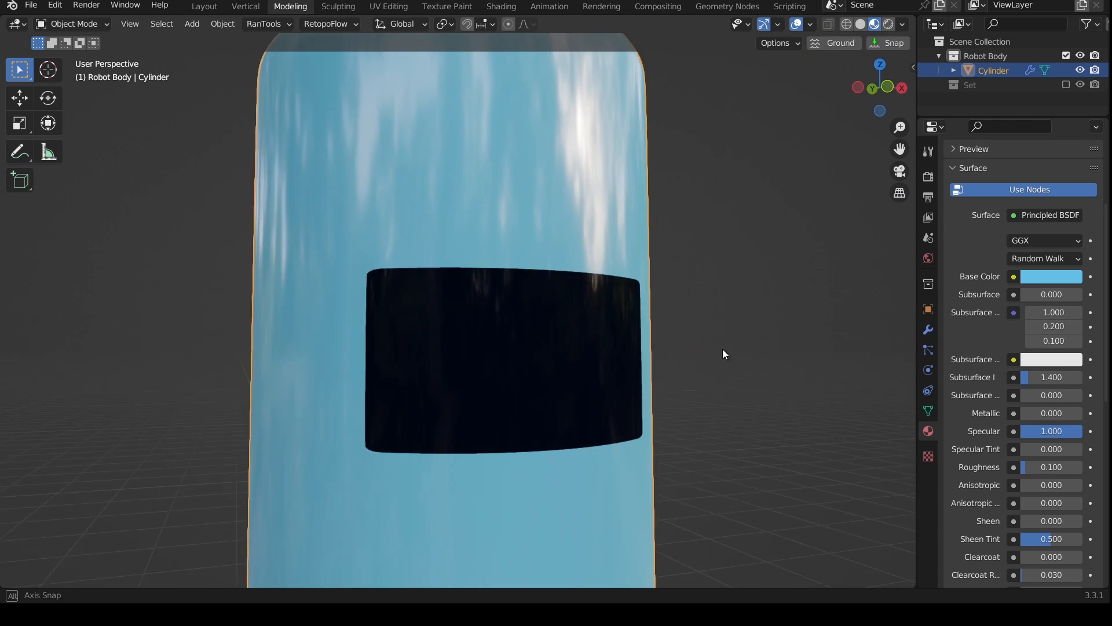
Step: Add three horizontal loop cuts through the LCD panel and merge the selected vertices at the panel's corner using At Last
{"action": "key", "text": "Tab"}
{"action": "key", "text": "ctrl+r"}
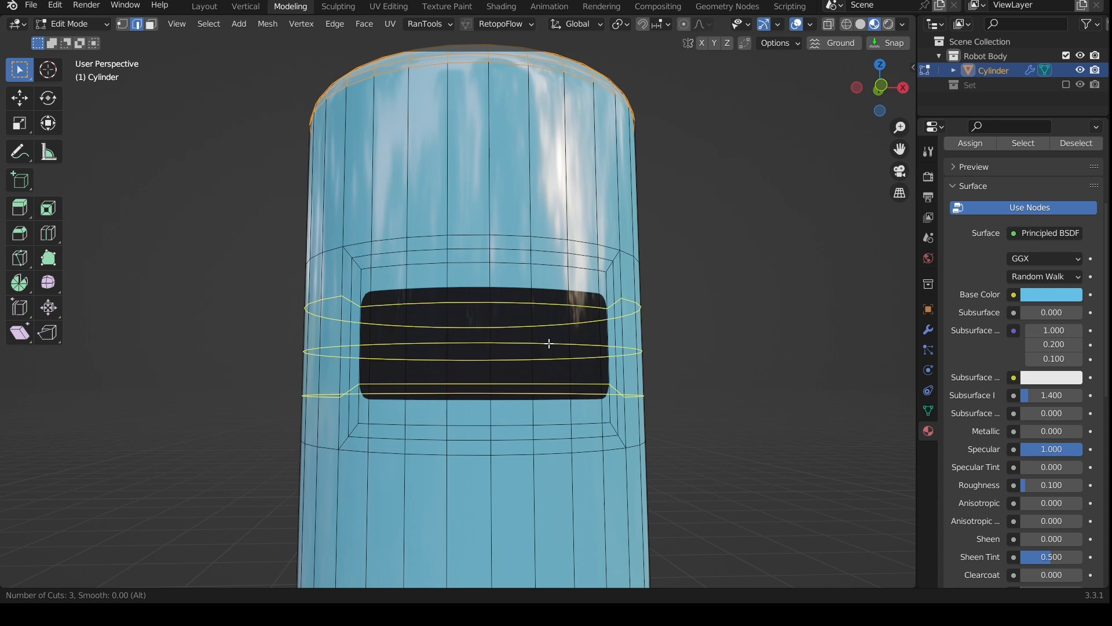
{"action": "scroll", "coordinate": [550, 343], "scroll_direction": "up", "scroll_amount": 1}
{"action": "left_click", "coordinate": [549, 343]}
{"action": "right_click", "coordinate": [550, 344]}
{"action": "key", "text": "m"}
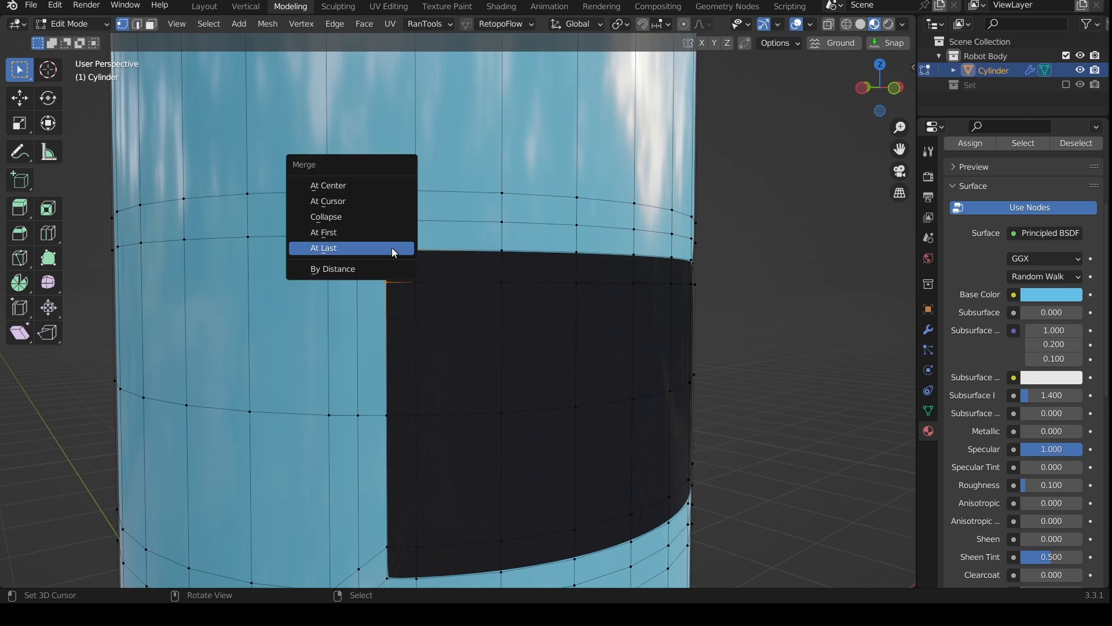
{"action": "left_click", "coordinate": [393, 249]}
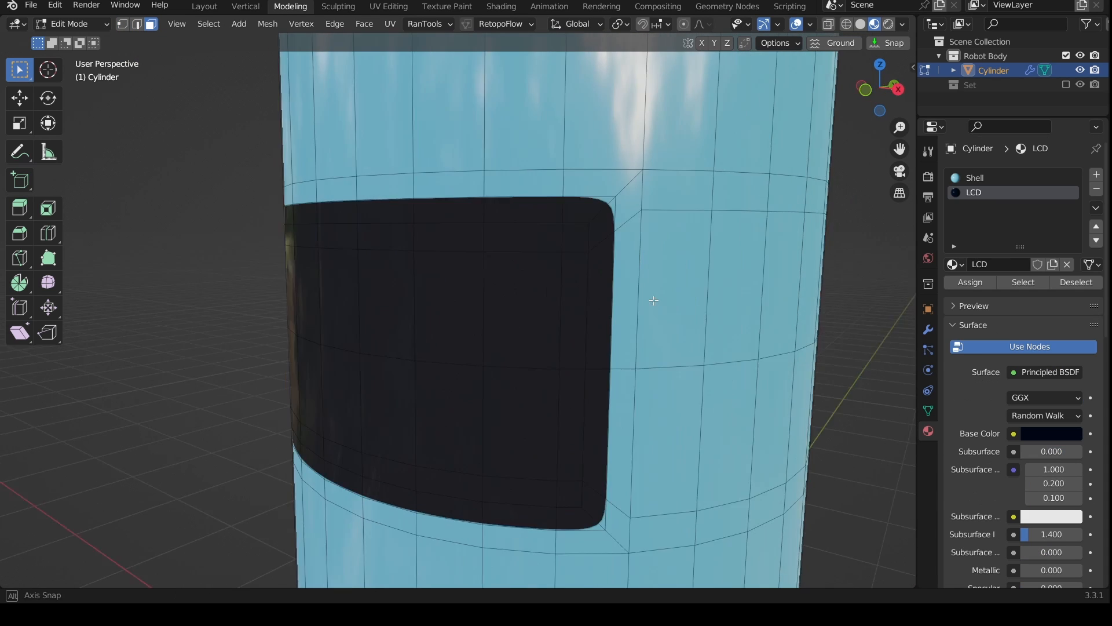
Step: Bevel the LCD panel's border edges with 2 segments and a width of about 0.0036 m
{"action": "middle_click_drag", "start_coordinate": [637, 266], "coordinate": [716, 268]}
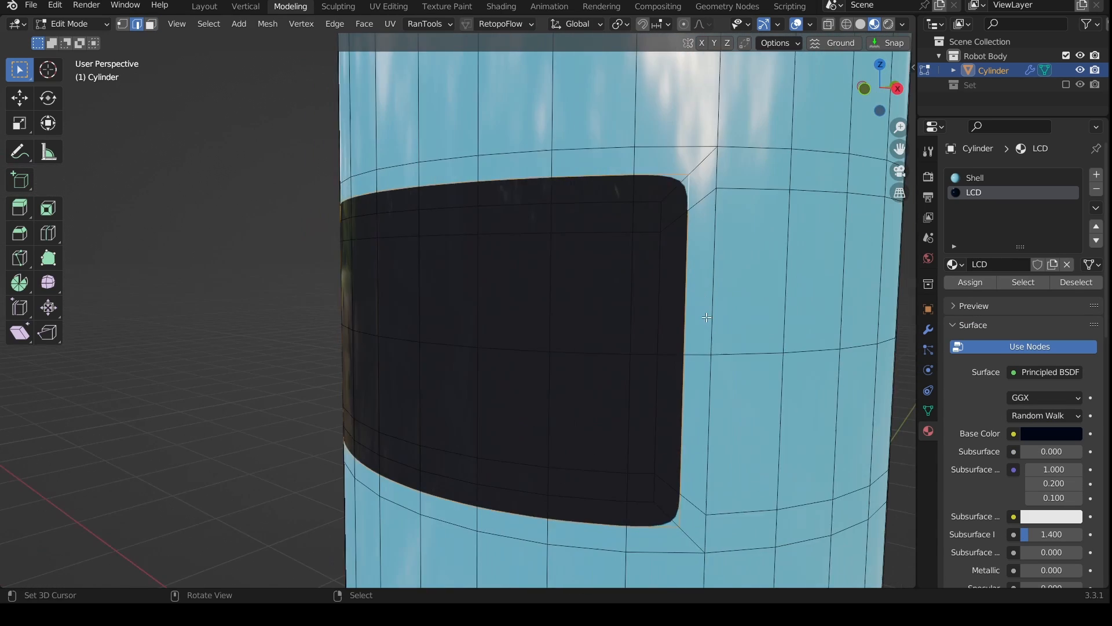
{"action": "key", "text": "ctrl+b"}
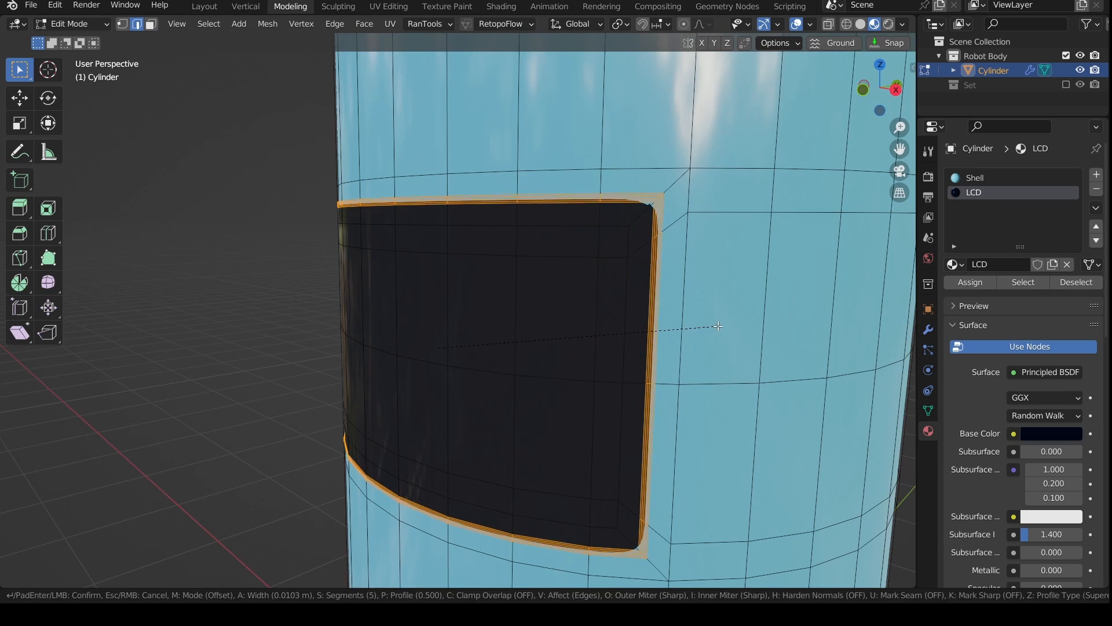
{"action": "scroll", "coordinate": [712, 326], "scroll_direction": "down", "scroll_amount": 4}
{"action": "scroll", "coordinate": [716, 326], "scroll_direction": "up", "scroll_amount": 1}
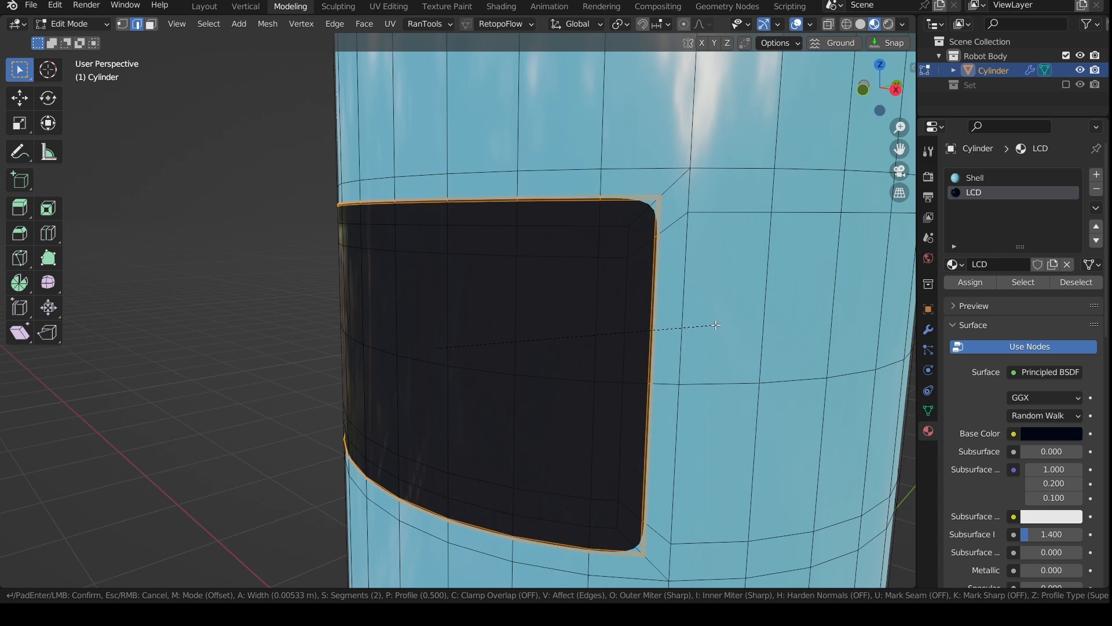
{"action": "left_click", "coordinate": [716, 325]}
Step: Select the middle edge loop of the LCD border and shrink it inward about 0.009 m to form a groove
{"action": "scroll", "coordinate": [681, 352], "scroll_direction": "up", "scroll_amount": 4}
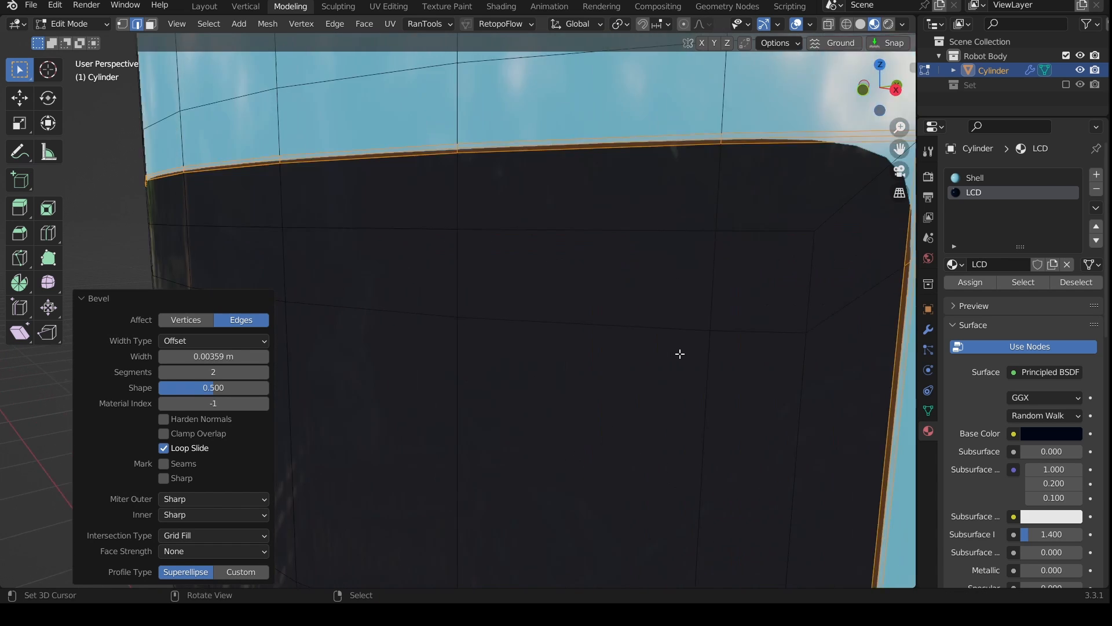
{"action": "right_click", "coordinate": [850, 160], "text": "alt"}
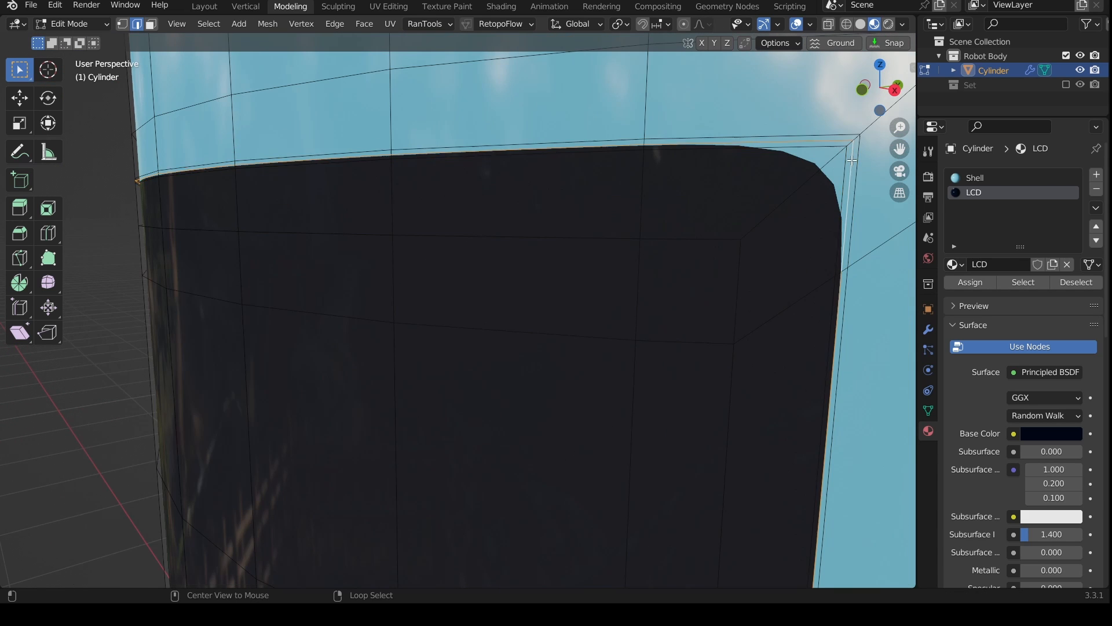
{"action": "middle_click_drag", "start_coordinate": [845, 253], "coordinate": [833, 257]}
{"action": "key", "text": "alt+s"}
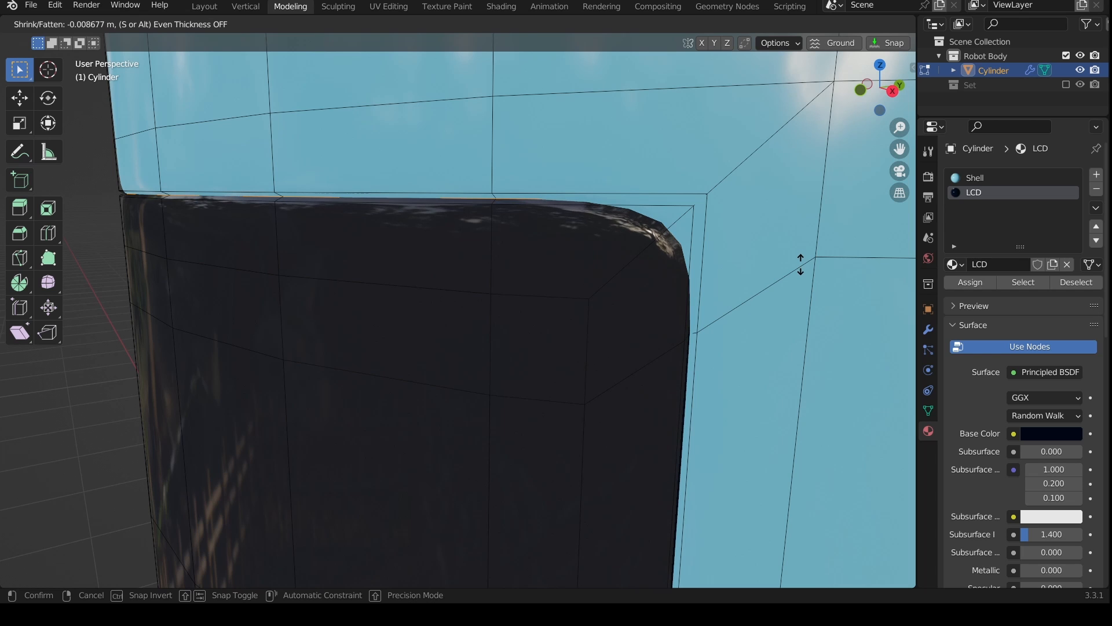
{"action": "left_click", "coordinate": [798, 267]}
{"action": "key", "text": "Tab"}
{"action": "scroll", "coordinate": [753, 319], "scroll_direction": "down", "scroll_amount": 5}
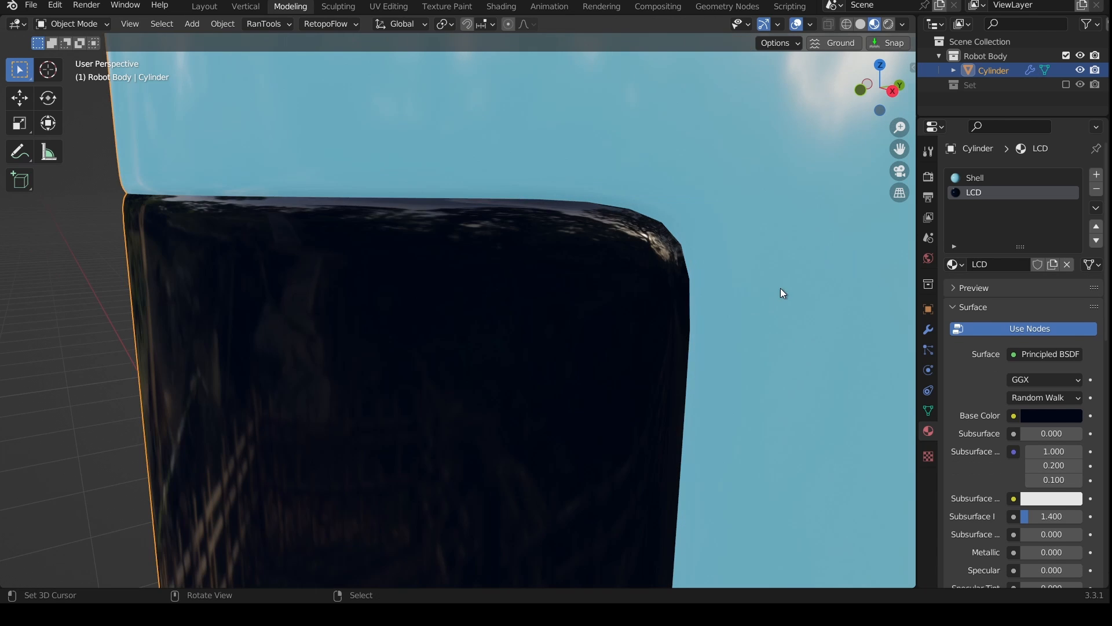
Step: Duplicate the cylinder's bottom face in place and separate the copy into its own object
{"action": "middle_click_drag", "start_coordinate": [717, 346], "coordinate": [601, 317]}
{"action": "key", "text": "Tab"}
{"action": "left_click", "coordinate": [618, 389]}
{"action": "key", "text": "shift+d"}
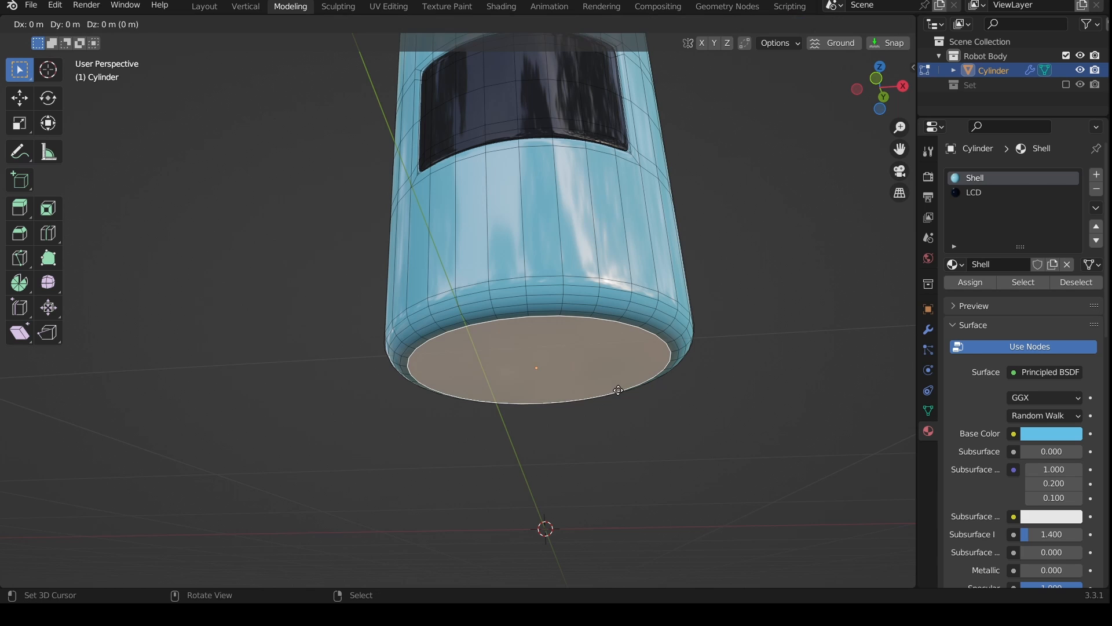
{"action": "right_click", "coordinate": [618, 390]}
{"action": "key", "text": "p"}
{"action": "left_click", "coordinate": [618, 390]}
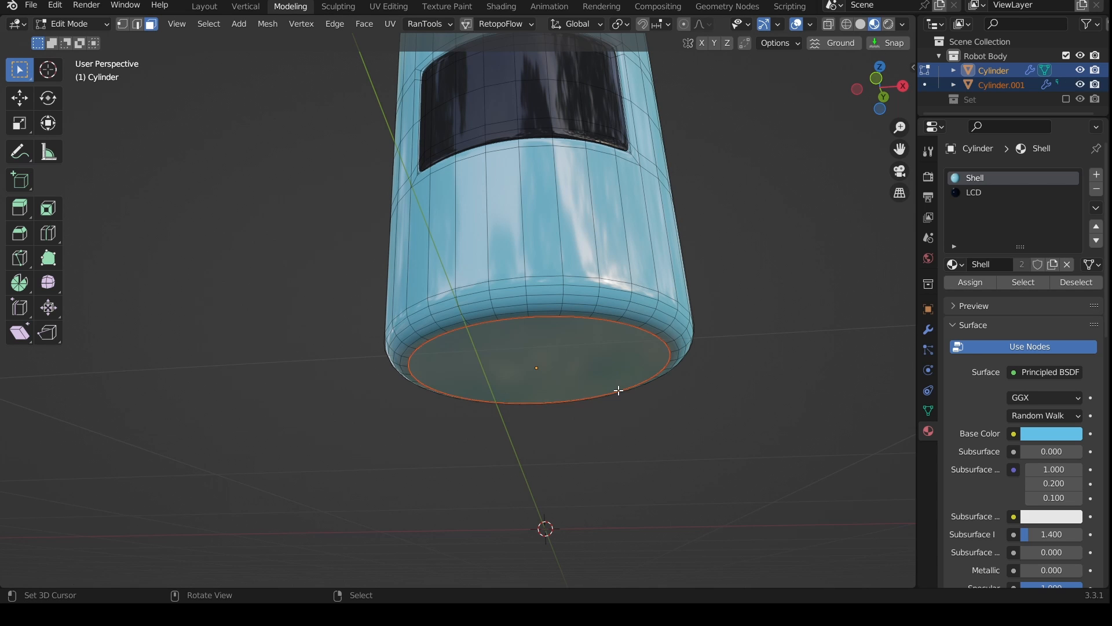
Step: Edit the separated bottom disc and extrude its face straight down below the body in front view
{"action": "key", "text": "Tab"}
{"action": "left_click", "coordinate": [584, 367]}
{"action": "key", "text": "Tab"}
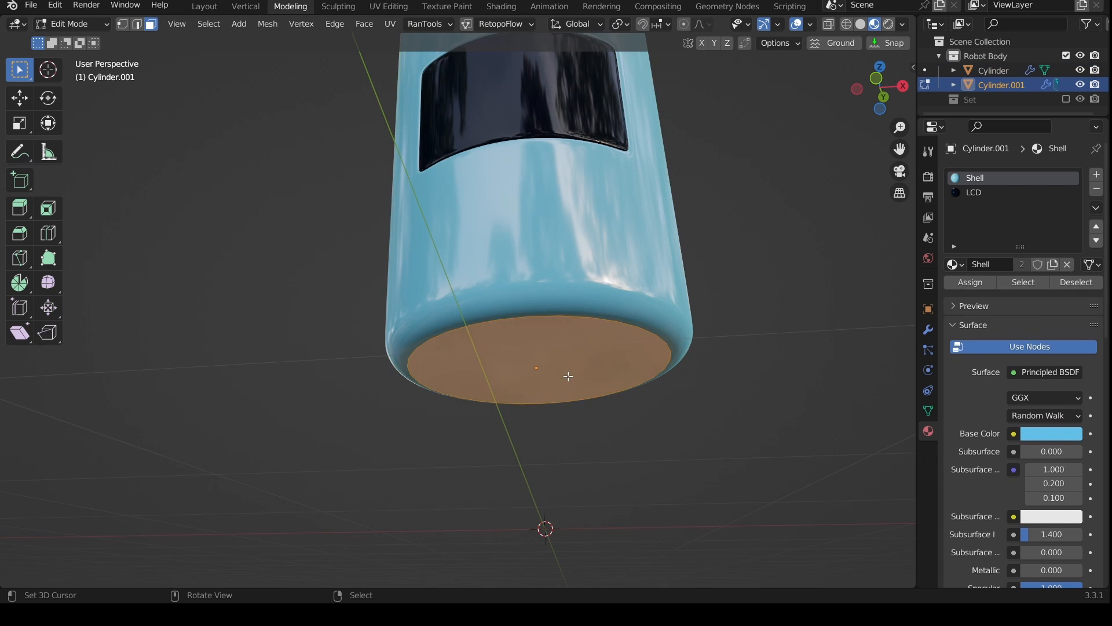
{"action": "key", "text": "KP_1"}
{"action": "key", "text": "e"}
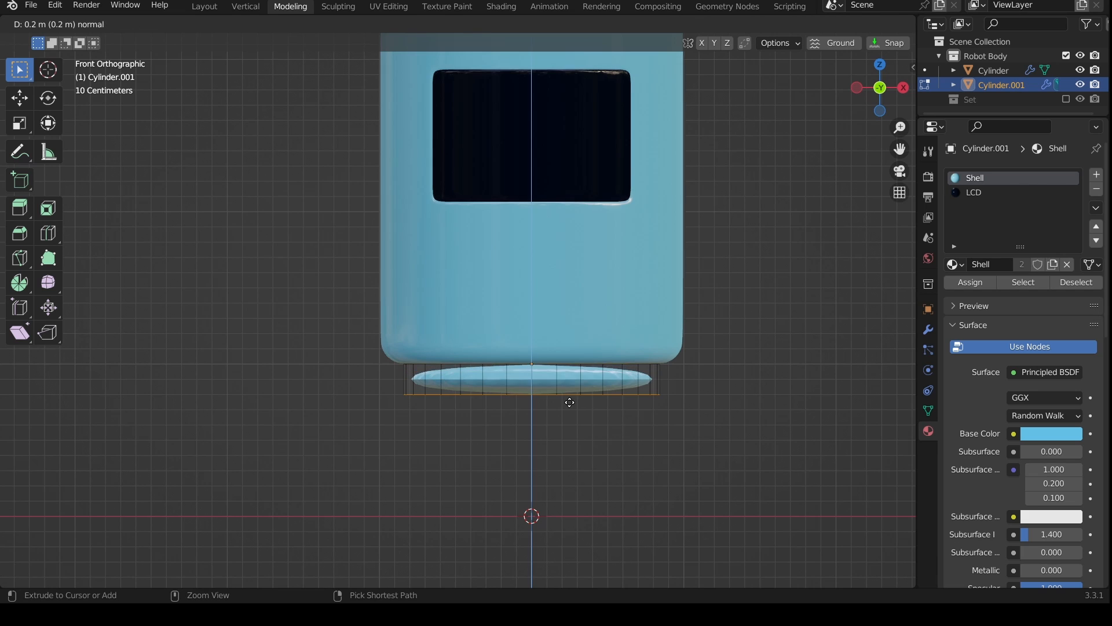
{"action": "left_click", "coordinate": [571, 479], "text": "ctrl"}
{"action": "middle_click_drag", "start_coordinate": [571, 479], "coordinate": [578, 442]}
Step: Remove the Shell and LCD materials from the extruded base and give it a new material named Rubber
{"action": "left_click", "coordinate": [1059, 195]}
{"action": "key", "text": "Tab"}
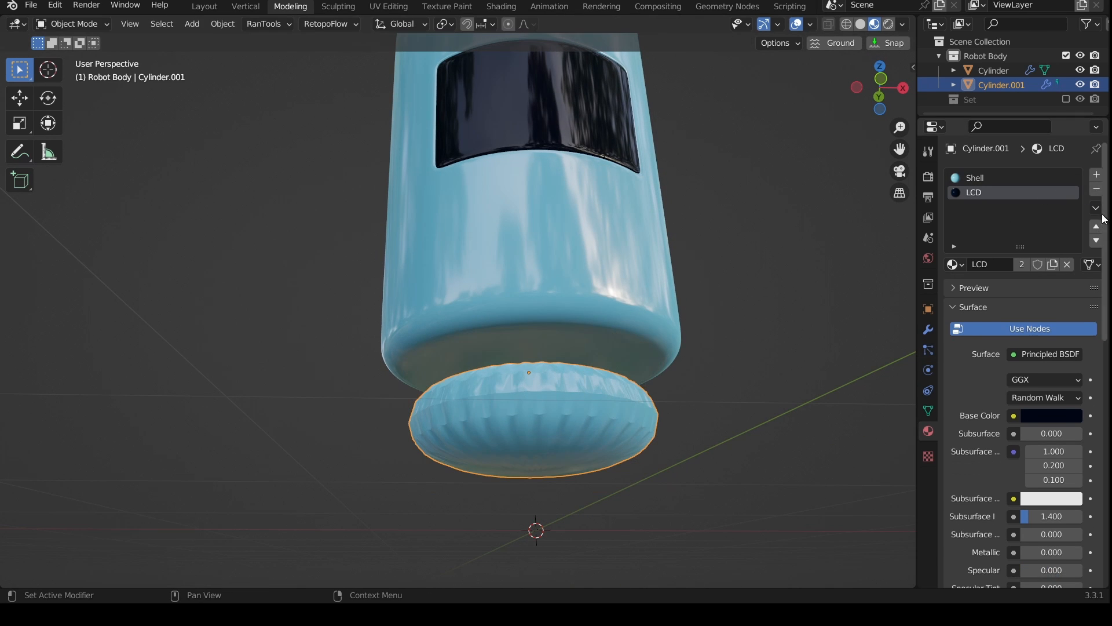
{"action": "left_click", "coordinate": [1096, 191]}
{"action": "left_click", "coordinate": [1097, 191]}
{"action": "left_click", "coordinate": [1018, 239]}
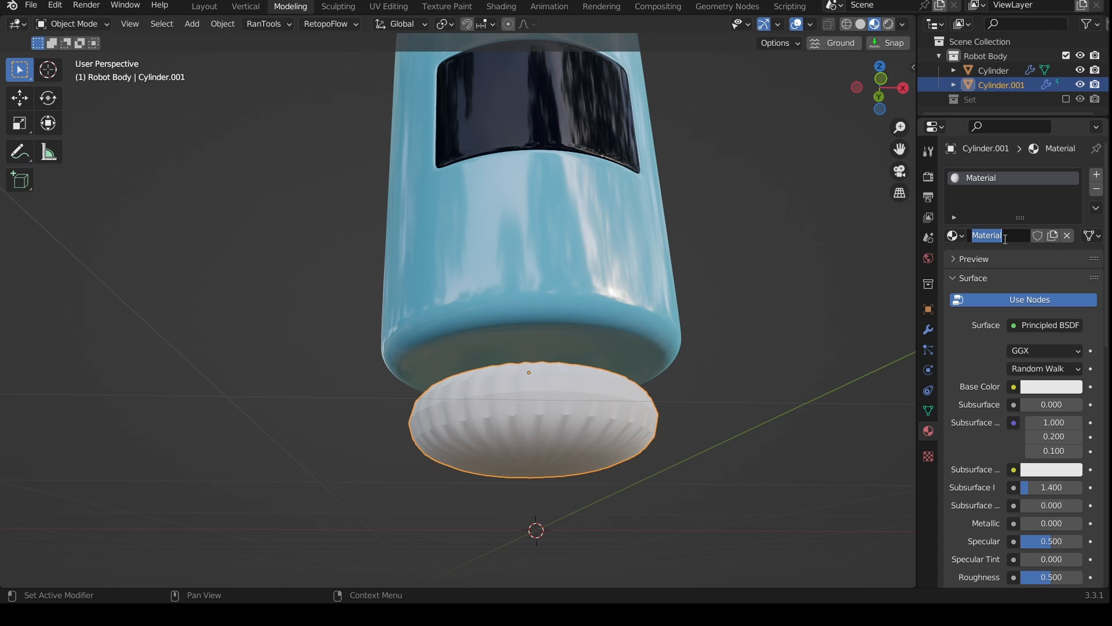
{"action": "double_click", "coordinate": [1005, 236]}
{"action": "type", "text": "Robber"}
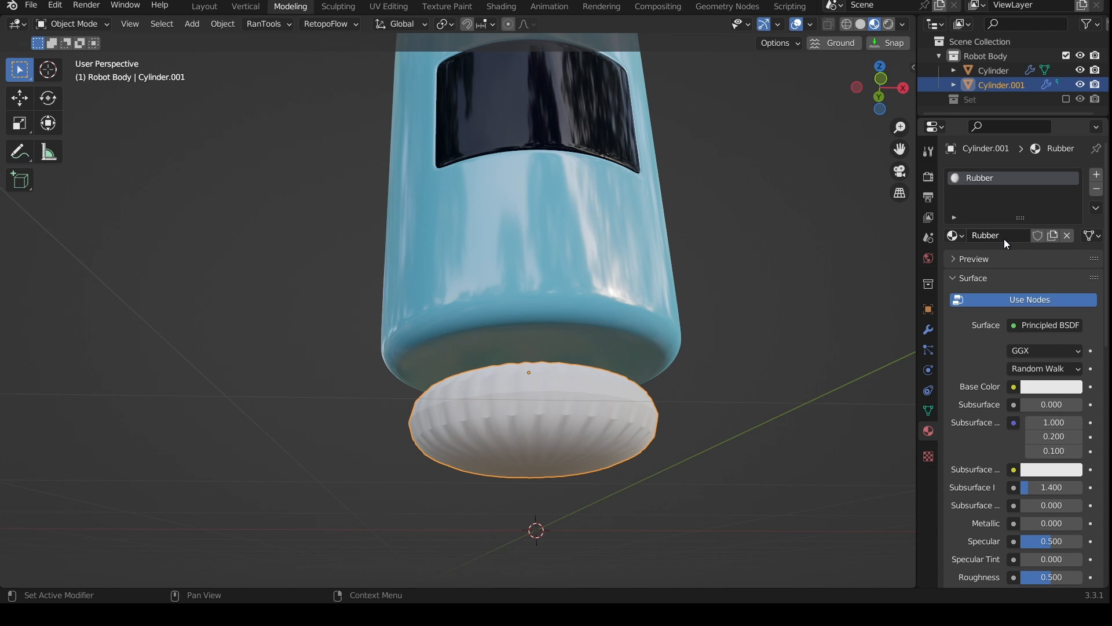
Step: Set the Rubber material's base color to near black, specular to 0.000 and roughness to 1.000
{"action": "scroll", "coordinate": [1019, 289], "scroll_direction": "down", "scroll_amount": 2}
{"action": "left_click", "coordinate": [1051, 340]}
{"action": "left_click_drag", "start_coordinate": [1037, 304], "coordinate": [985, 304]}
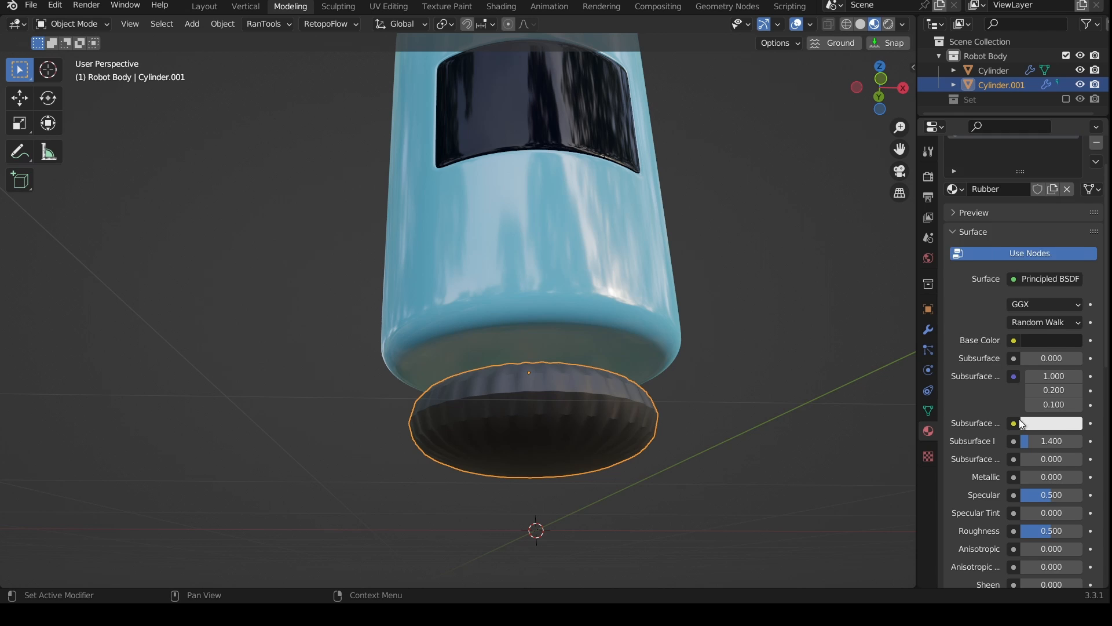
{"action": "scroll", "coordinate": [1026, 394], "scroll_direction": "down", "scroll_amount": 5}
{"action": "left_click_drag", "start_coordinate": [1051, 379], "coordinate": [1021, 379]}
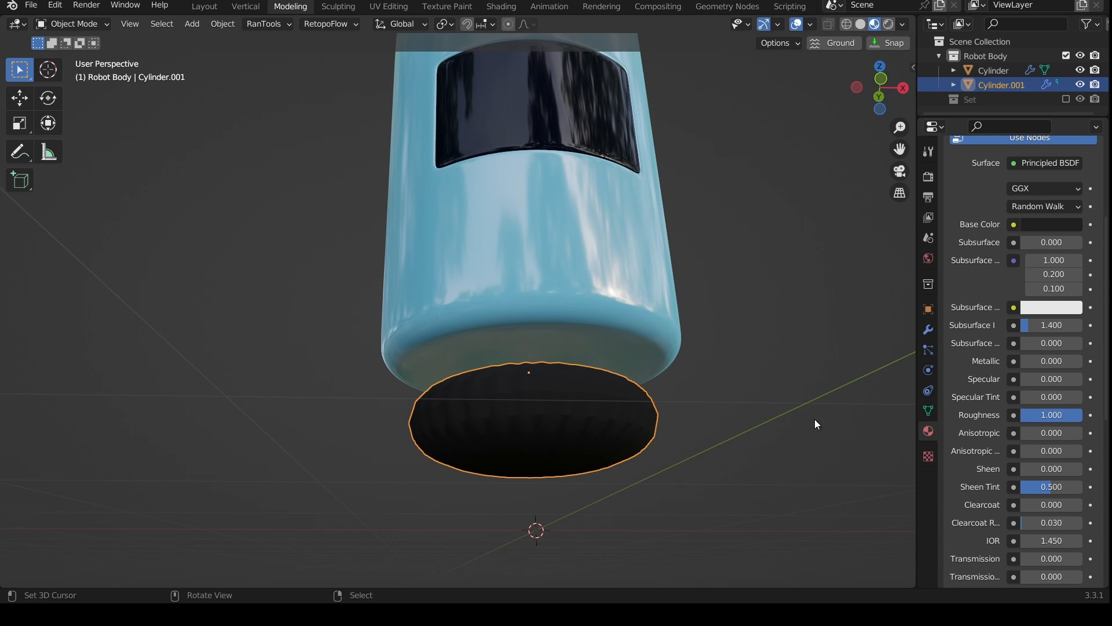
Step: Bevel the rubber base's top and bottom rim edges with 2 segments and a width of about 0.017 m
{"action": "middle_click_drag", "start_coordinate": [708, 446], "coordinate": [697, 465]}
{"action": "scroll", "coordinate": [697, 464], "scroll_direction": "up", "scroll_amount": 2}
{"action": "key", "text": "Tab"}
{"action": "middle_click_drag", "start_coordinate": [726, 509], "coordinate": [625, 420]}
{"action": "key", "text": "ctrl+b"}
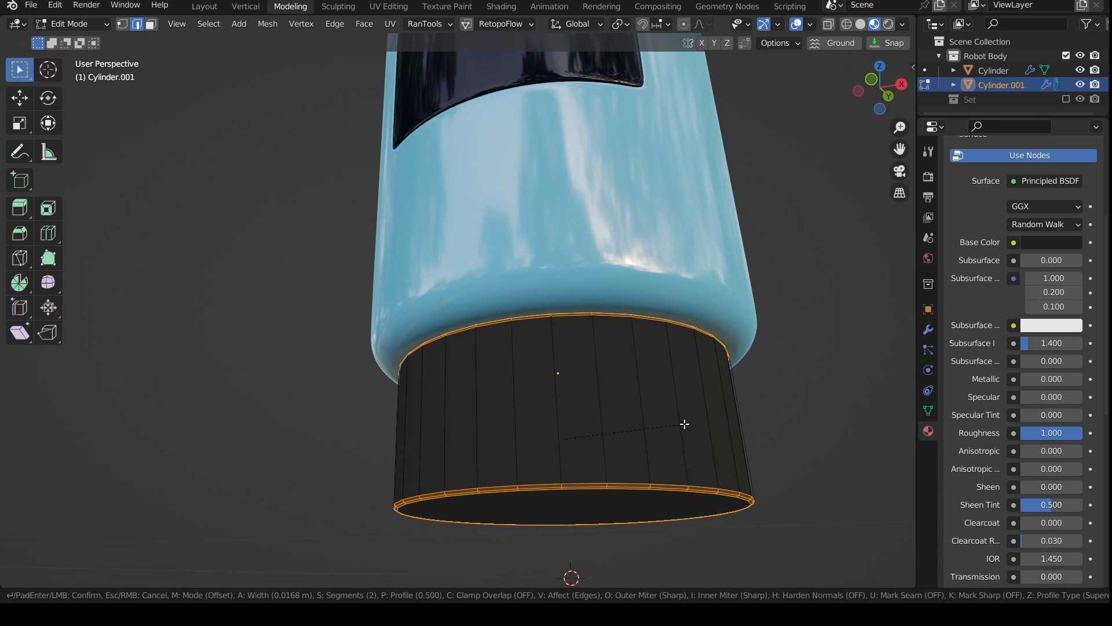
{"action": "left_click", "coordinate": [683, 423]}
{"action": "key", "text": "Tab"}
Step: Shorten the rubber base in front view by moving its bottom vertices up along Z with X-ray on
{"action": "key", "text": "KP_1"}
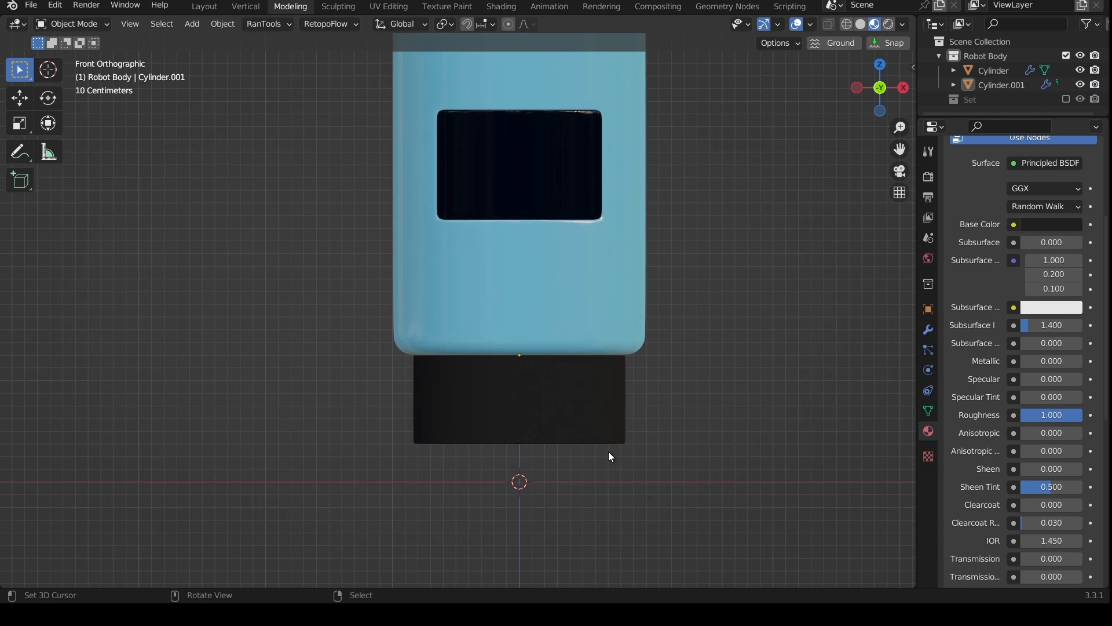
{"action": "key", "text": "Tab"}
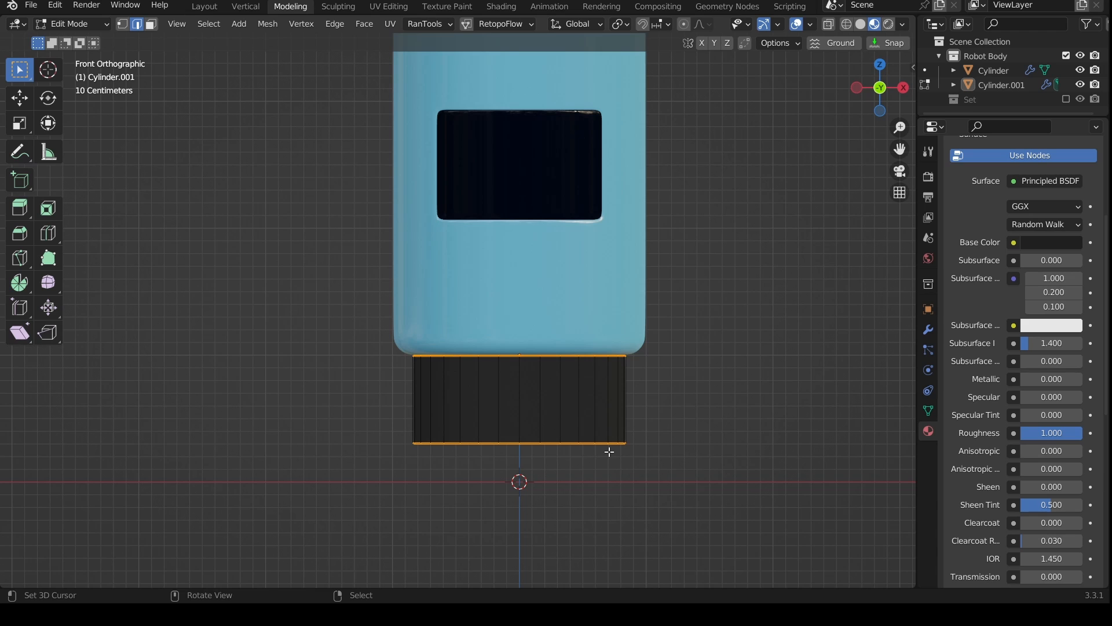
{"action": "key", "text": "1"}
{"action": "key", "text": "a"}
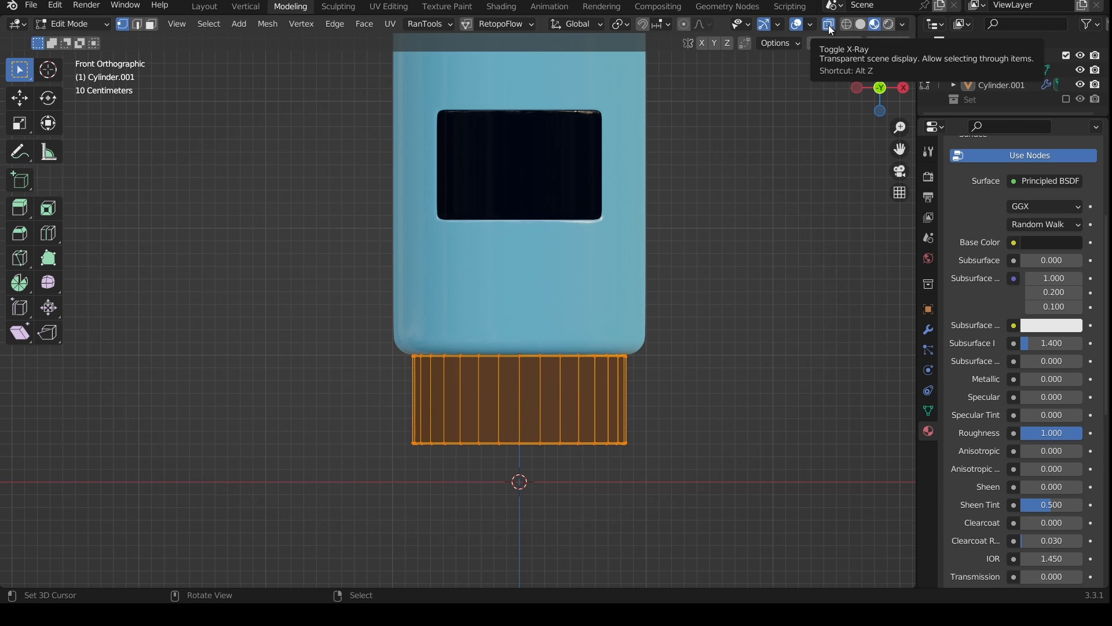
{"action": "left_click_drag", "start_coordinate": [692, 409], "coordinate": [323, 526]}
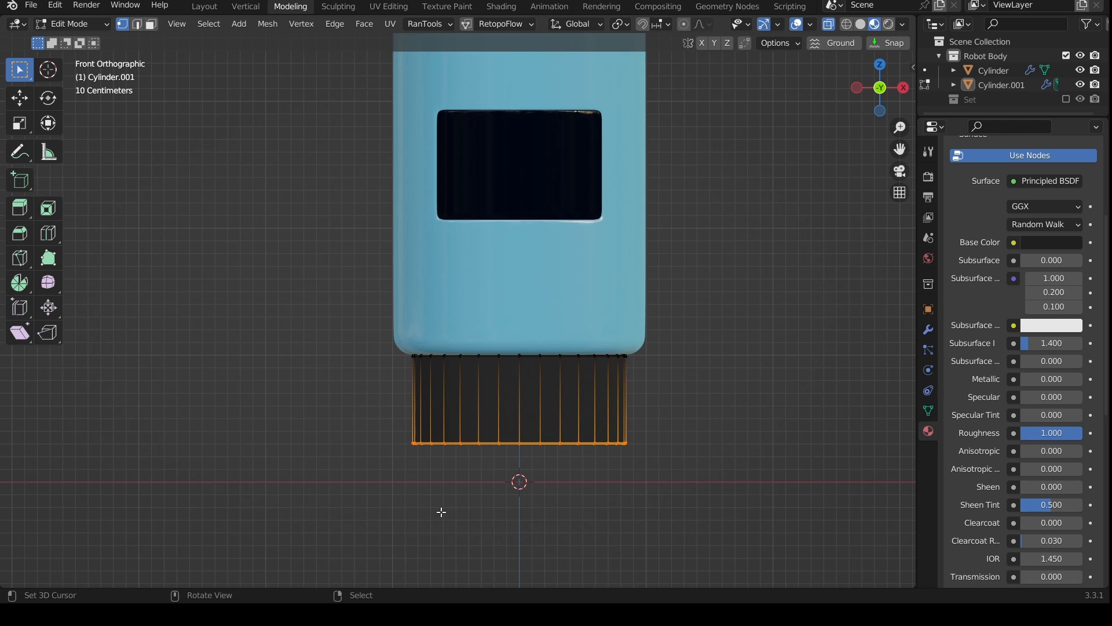
{"action": "key", "text": "g"}
{"action": "key", "text": "z"}
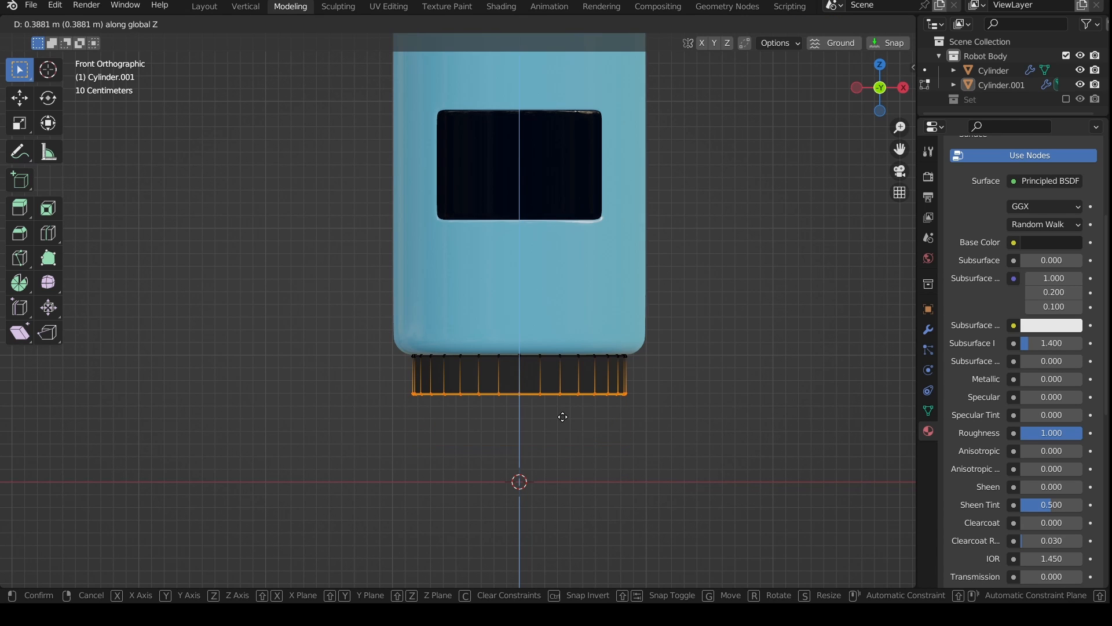
{"action": "left_click", "coordinate": [566, 405]}
{"action": "key", "text": "Tab"}
Step: Duplicate the rubber base and place the copy 0.3 m lower along Z
{"action": "scroll", "coordinate": [545, 373], "scroll_direction": "down", "scroll_amount": 1}
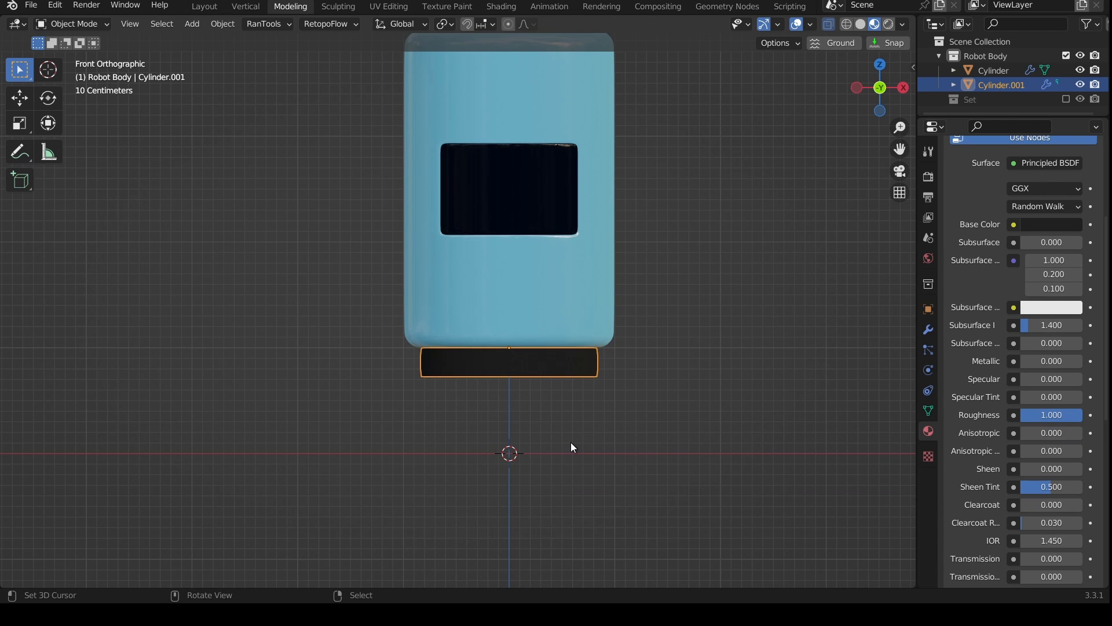
{"action": "key", "text": "shift+d"}
{"action": "key", "text": "z"}
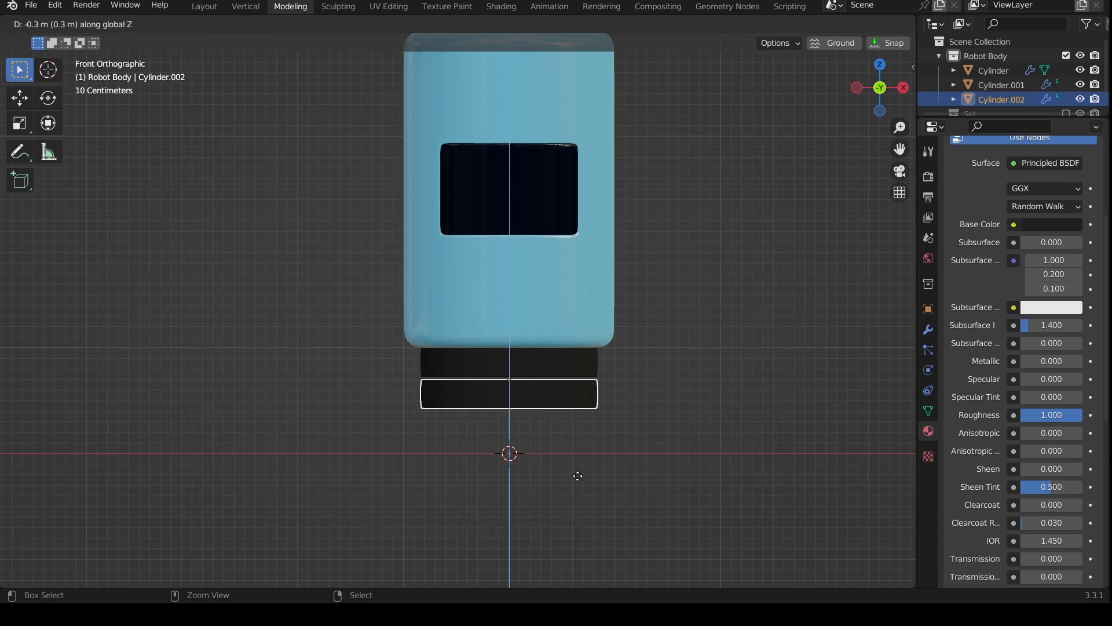
{"action": "left_click", "coordinate": [576, 473]}
{"action": "scroll", "coordinate": [610, 492], "scroll_direction": "up", "scroll_amount": 3}
{"action": "scroll", "coordinate": [1019, 299], "scroll_direction": "up", "scroll_amount": 5}
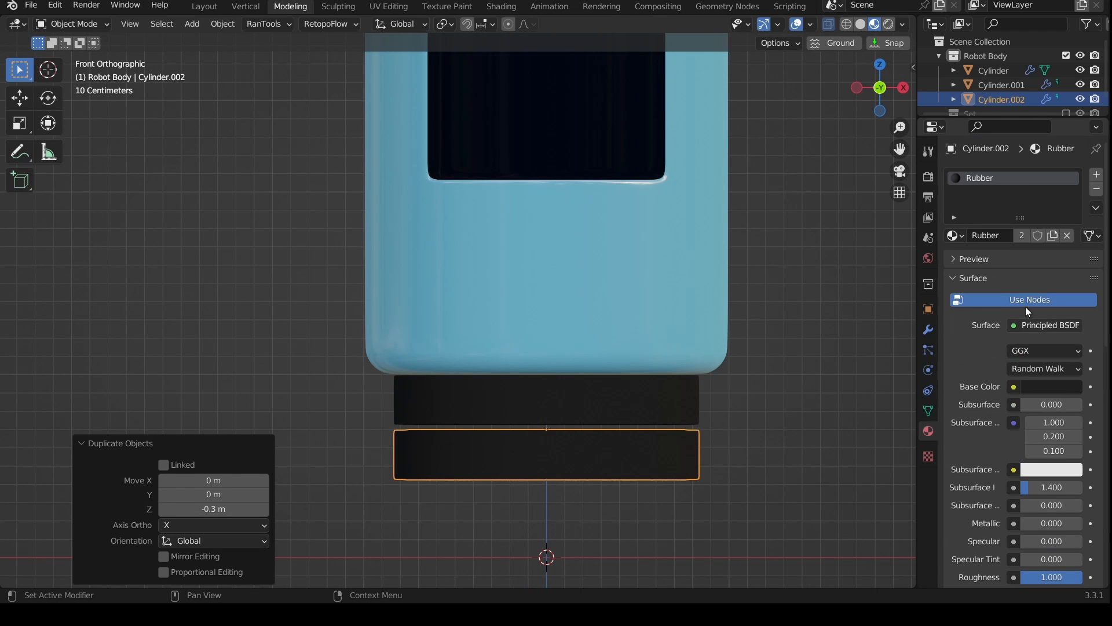
Step: Replace the Rubber material on the lower copy with a new material named Chrome
{"action": "left_click", "coordinate": [1068, 235]}
{"action": "double_click", "coordinate": [1008, 235]}
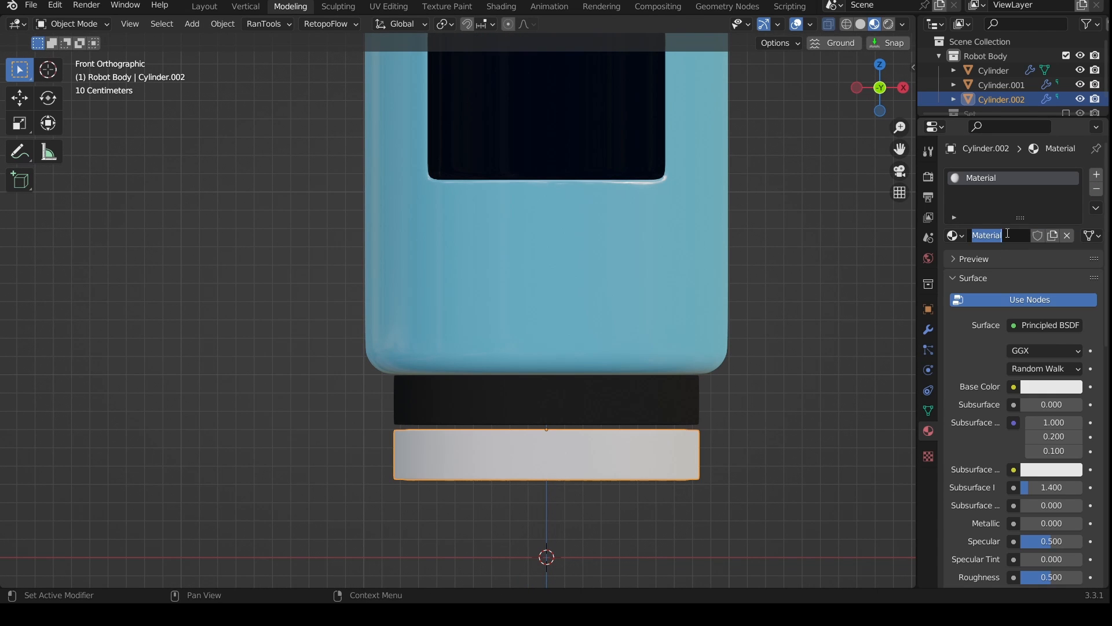
{"action": "key", "text": "Return"}
Step: Set the Chrome material's base color to mid gray and its metallic value to 1.000
{"action": "left_click", "coordinate": [1052, 386]}
{"action": "left_click_drag", "start_coordinate": [1071, 208], "coordinate": [1071, 230]}
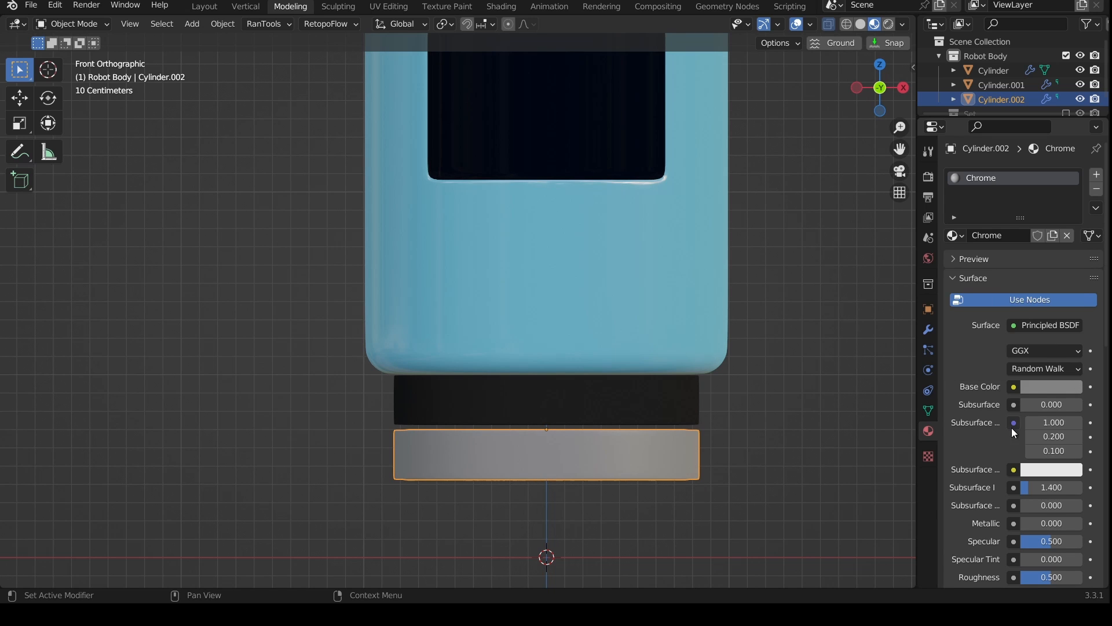
{"action": "scroll", "coordinate": [1049, 464], "scroll_direction": "down", "scroll_amount": 1}
{"action": "left_click_drag", "start_coordinate": [1037, 500], "coordinate": [1078, 509]}
{"action": "scroll", "coordinate": [1040, 472], "scroll_direction": "down", "scroll_amount": 3}
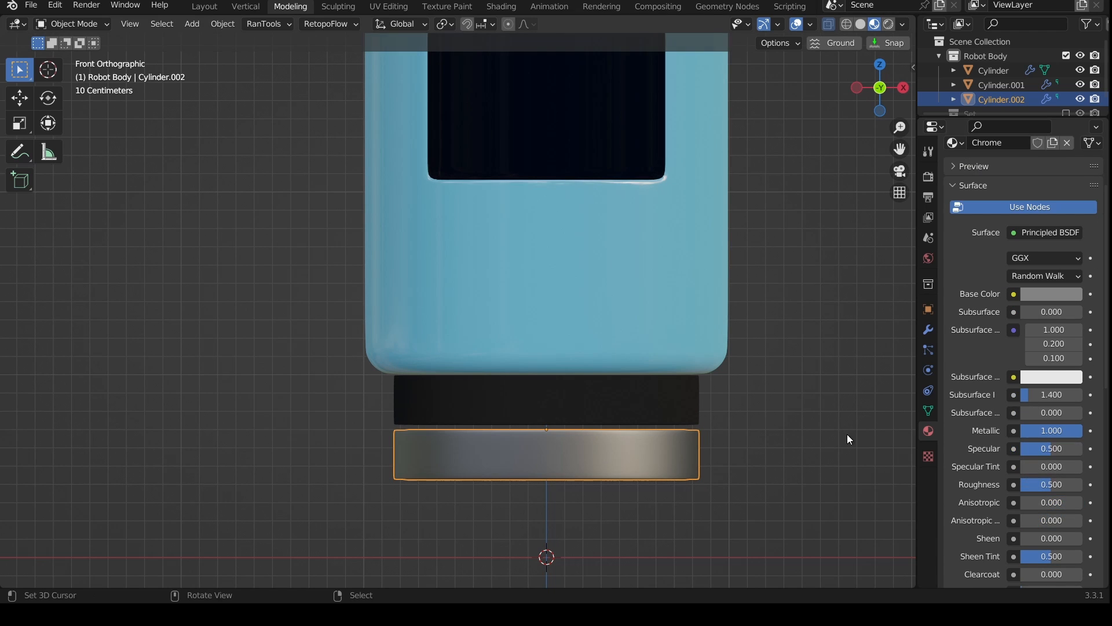
Step: Scale the chrome piece to 0.622 in X and Y, then raise it about 0.04 m to meet the rubber base
{"action": "key", "text": "Tab"}
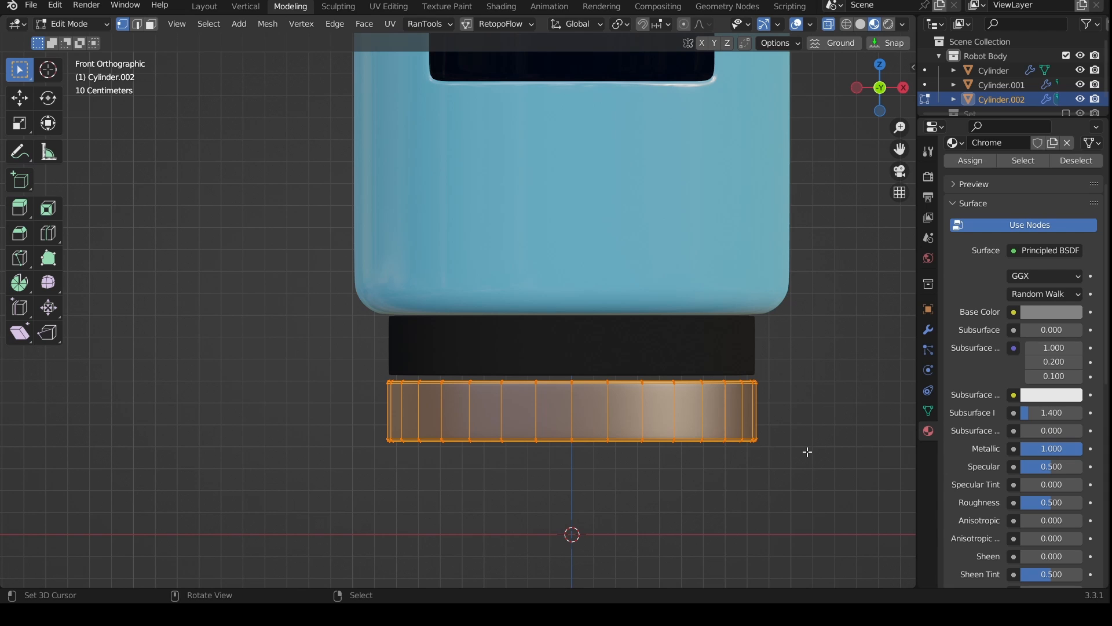
{"action": "key", "text": "Tab"}
{"action": "key", "text": "s"}
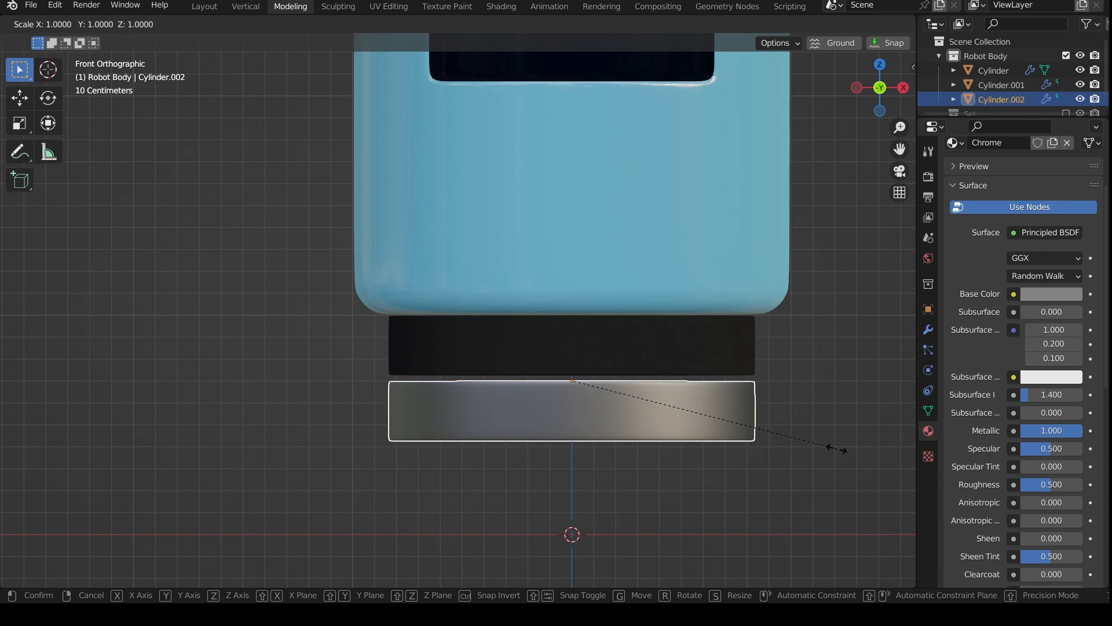
{"action": "key", "text": "shift+z"}
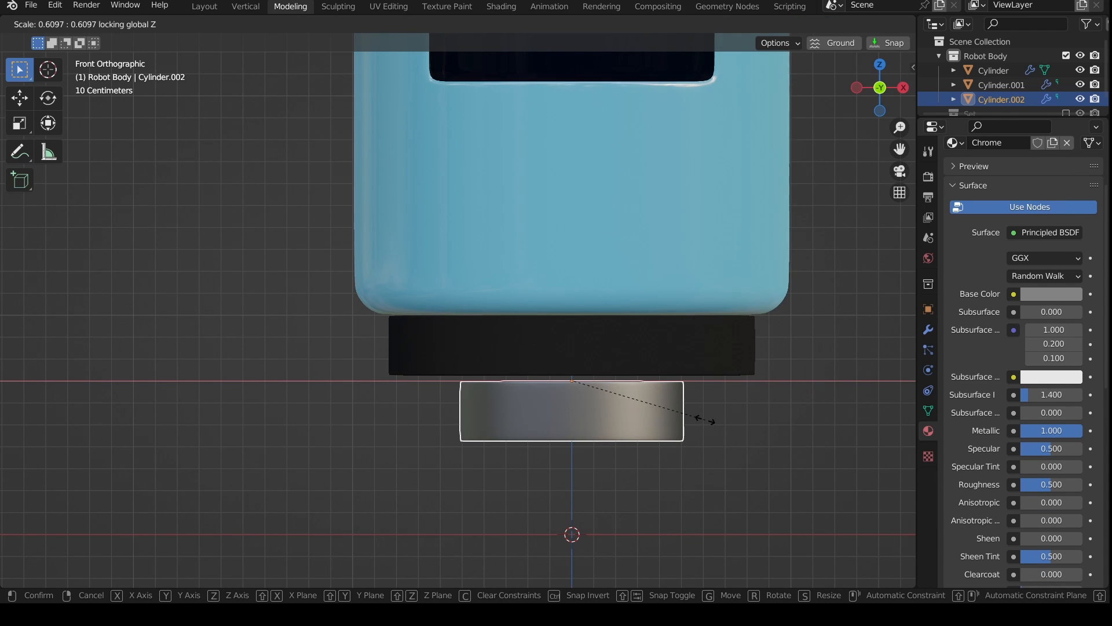
{"action": "left_click", "coordinate": [685, 431]}
{"action": "key", "text": "g"}
{"action": "key", "text": "z"}
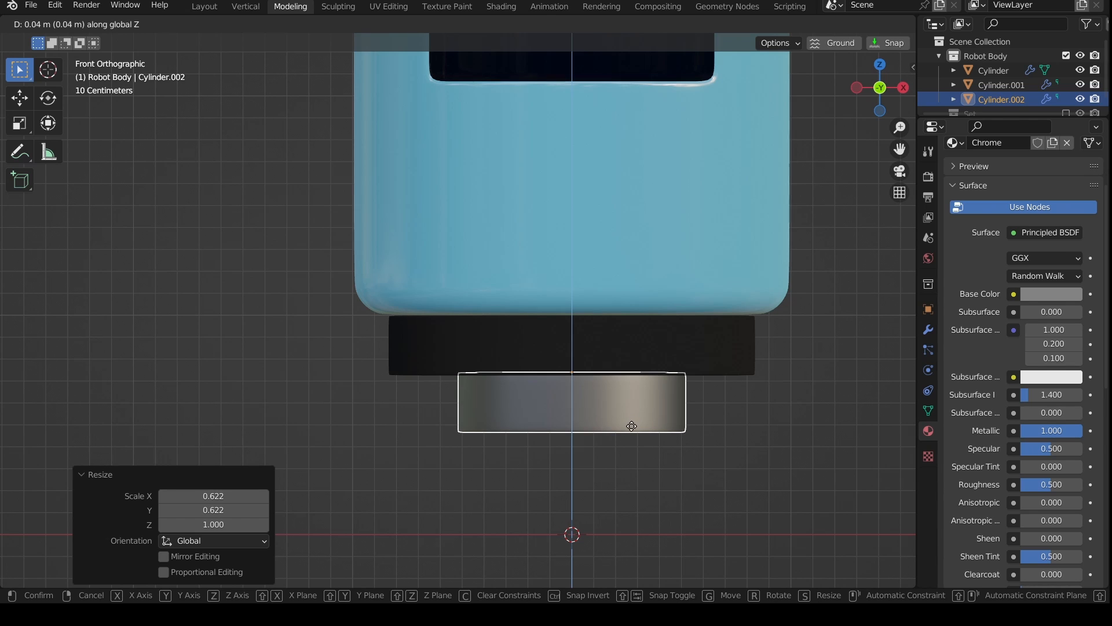
{"action": "left_click", "coordinate": [632, 424]}
Step: Lengthen the chrome piece by moving its bottom vertices 0.2 m down along Z
{"action": "key", "text": "Tab"}
{"action": "left_click_drag", "start_coordinate": [722, 417], "coordinate": [422, 473]}
{"action": "type", "text": "gz"}
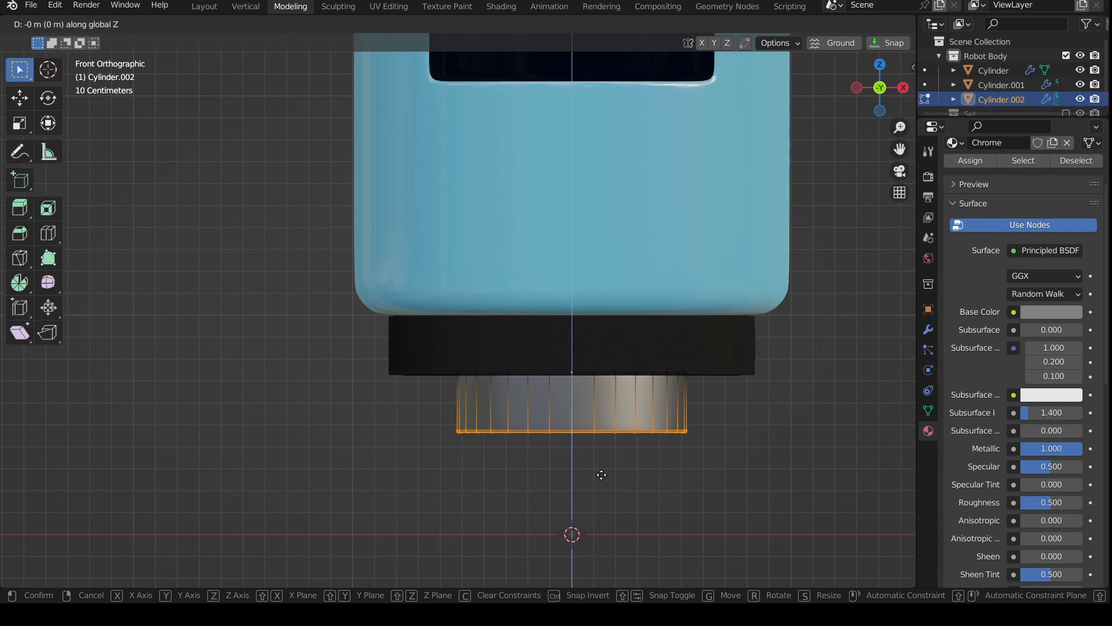
{"action": "type", "text": "-0.2"}
{"action": "key", "text": "Return"}
{"action": "key", "text": "Tab"}
{"action": "middle_click_drag", "start_coordinate": [627, 505], "coordinate": [563, 364]}
Step: Rename the blue cylinder object as Body
{"action": "key", "text": "KP_1"}
{"action": "key", "text": "a"}
{"action": "double_click", "coordinate": [994, 70]}
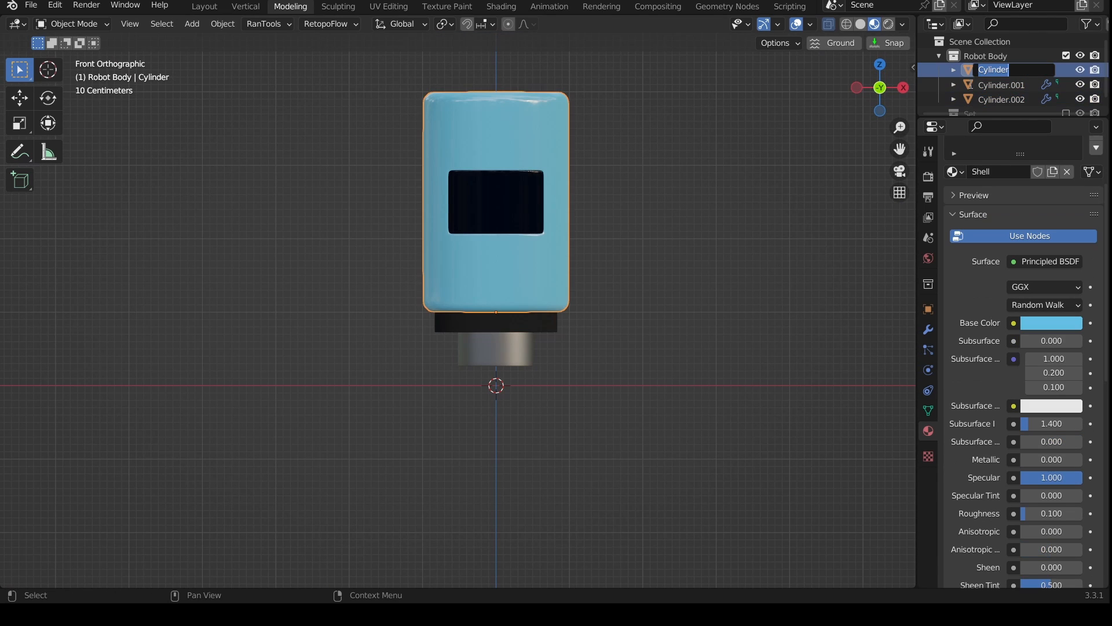
{"action": "type", "text": "Body"}
{"action": "key", "text": "Return"}
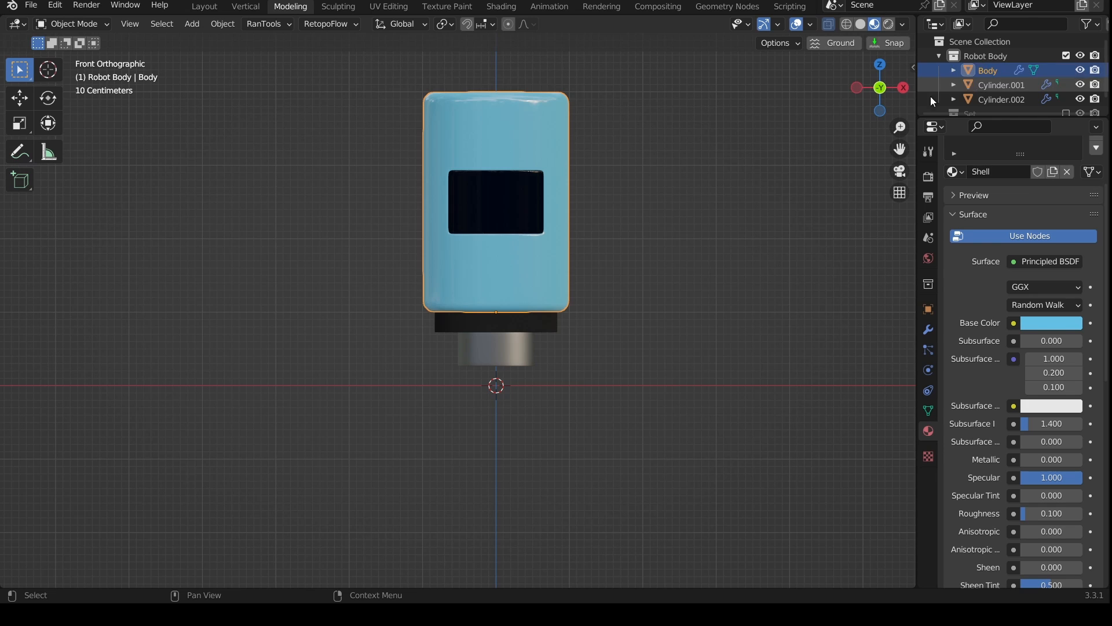
Step: Join the rubber base and chrome piece into the Body object
{"action": "left_click", "coordinate": [980, 85]}
{"action": "left_click_drag", "start_coordinate": [602, 365], "coordinate": [502, 325]}
{"action": "right_click", "coordinate": [535, 273], "text": "shift"}
{"action": "key", "text": "ctrl+j"}
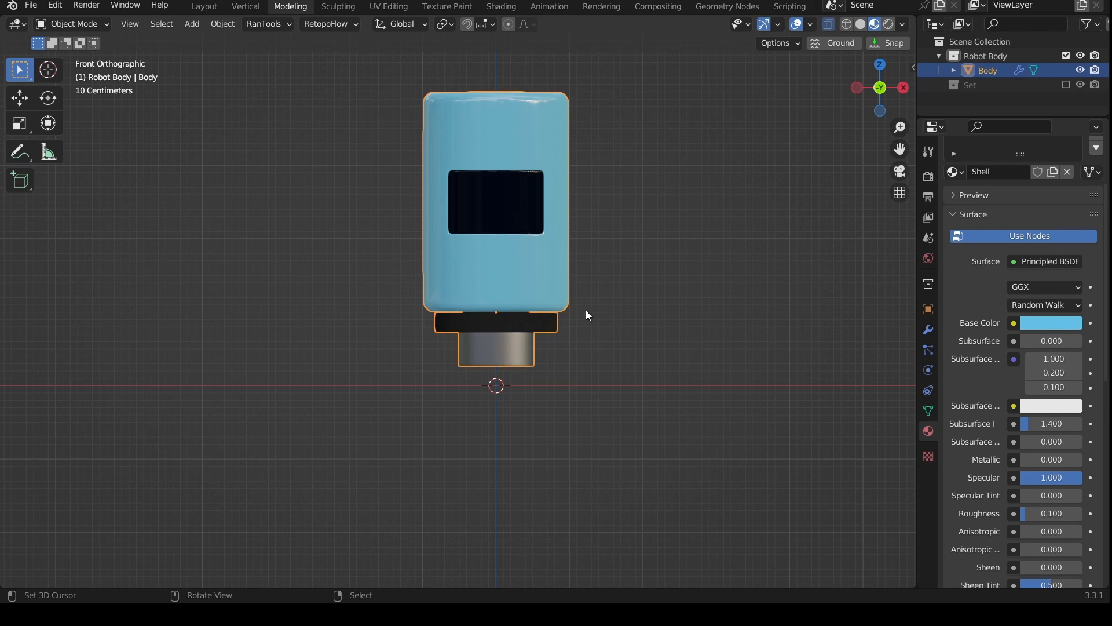
Step: Select the linked rubber and chrome parts within Body and move them slightly up along Z
{"action": "key", "text": "Tab"}
{"action": "scroll", "coordinate": [586, 310], "scroll_direction": "up", "scroll_amount": 7}
{"action": "key", "text": "alt+a"}
{"action": "key", "text": "l"}
{"action": "scroll", "coordinate": [685, 358], "scroll_direction": "down", "scroll_amount": 1}
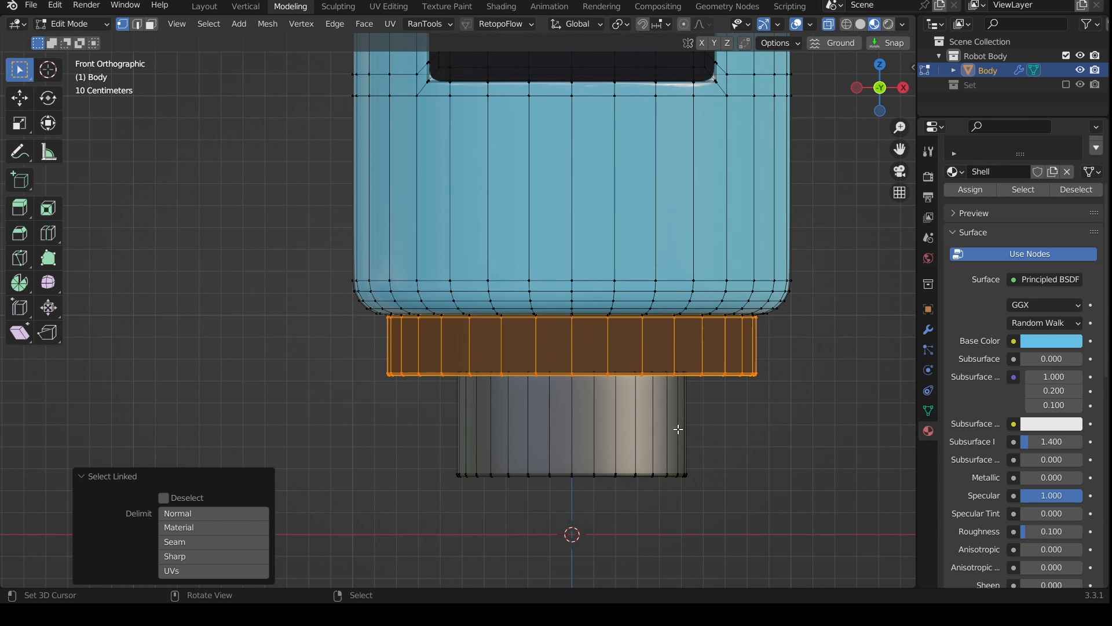
{"action": "key", "text": "l"}
{"action": "key", "text": "g"}
{"action": "key", "text": "z"}
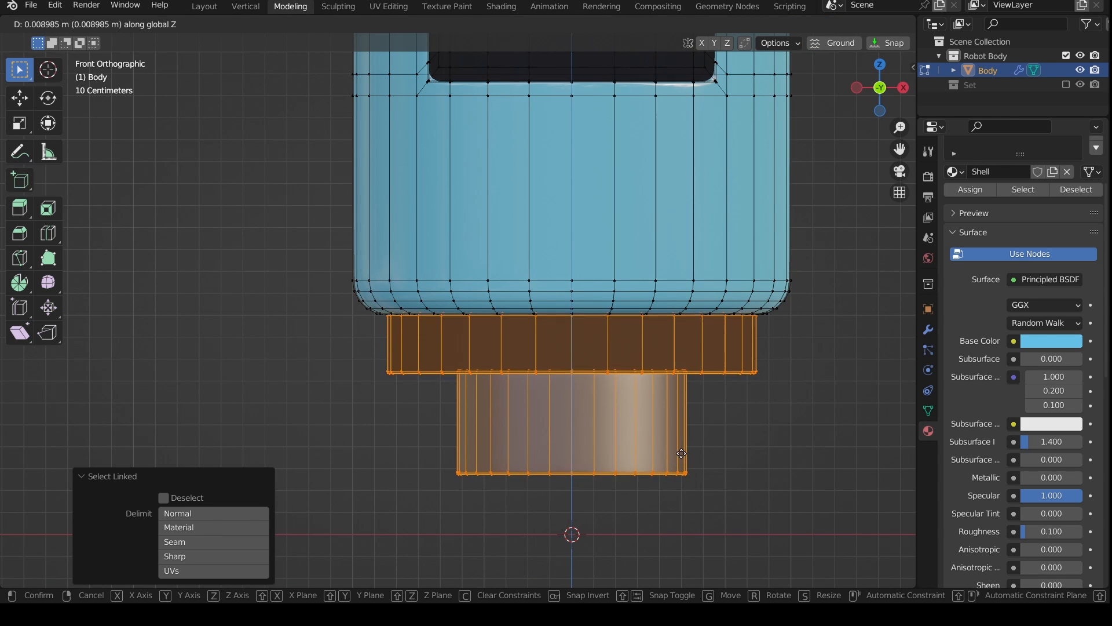
{"action": "left_click", "coordinate": [689, 455]}
{"action": "key", "text": "Tab"}
{"action": "scroll", "coordinate": [728, 447], "scroll_direction": "down", "scroll_amount": 5}
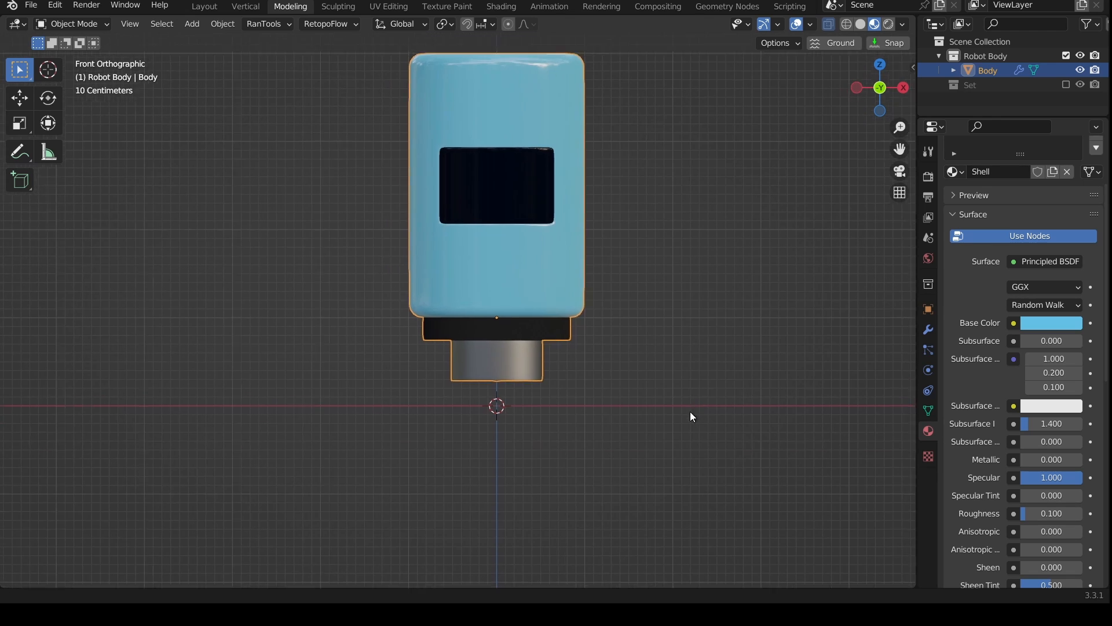
{"action": "middle_click_drag", "start_coordinate": [690, 417], "coordinate": [539, 393], "text": "shift"}
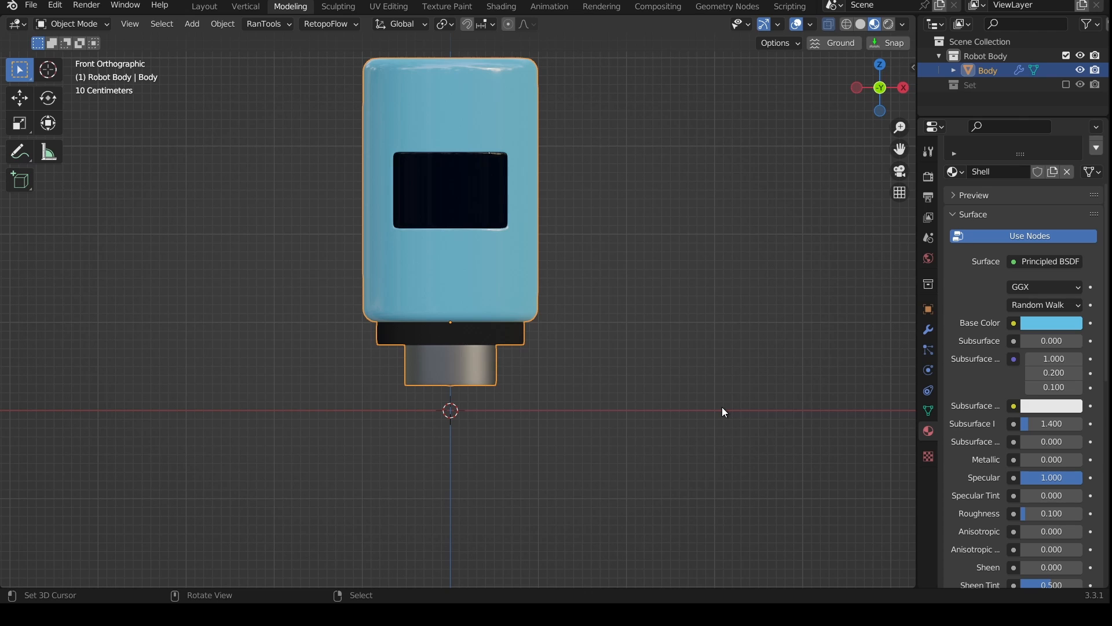
{"action": "middle_click_drag", "start_coordinate": [723, 412], "coordinate": [723, 412]}
{"action": "key", "text": "KP_3"}
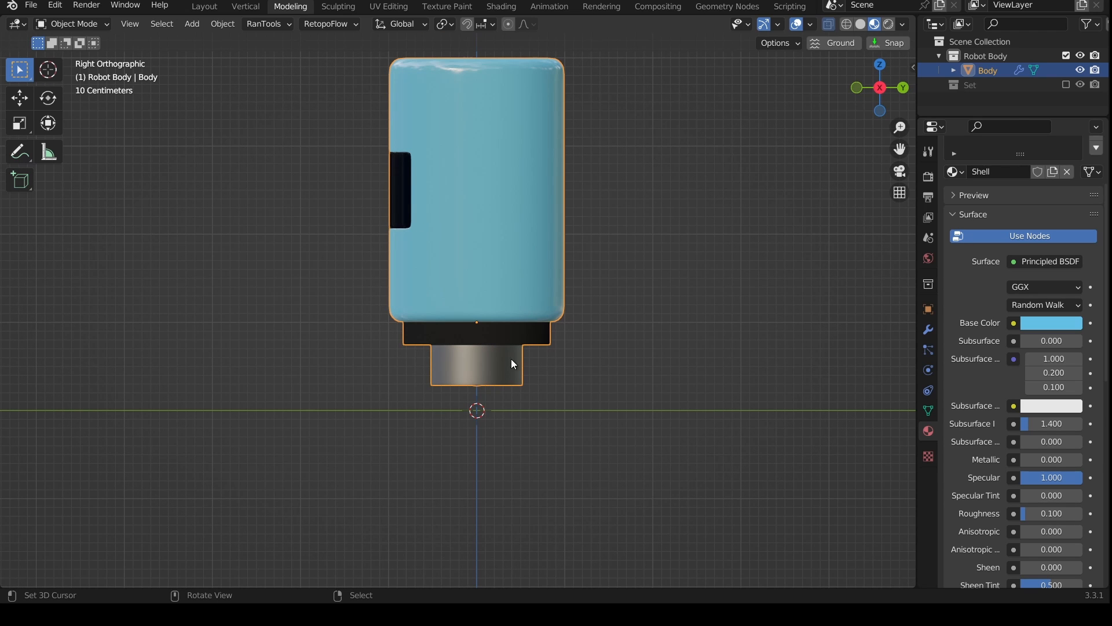
{"action": "key", "text": "KP_1"}
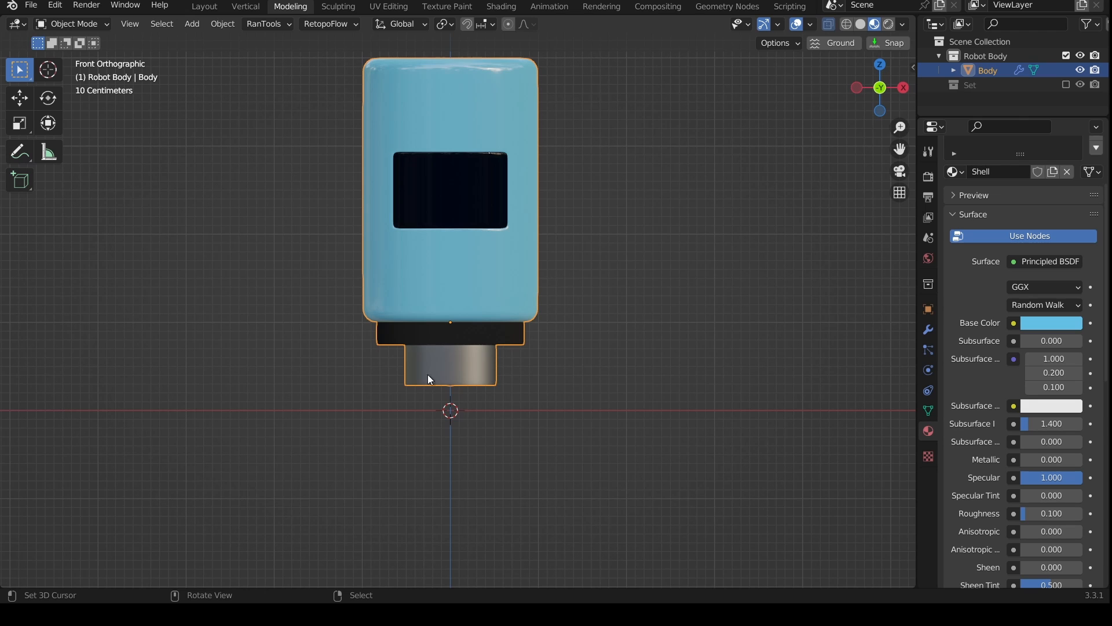
Step: Add a default mesh cylinder at the world origin below the body
{"action": "scroll", "coordinate": [506, 369], "scroll_direction": "up", "scroll_amount": 2}
{"action": "key", "text": "shift+a"}
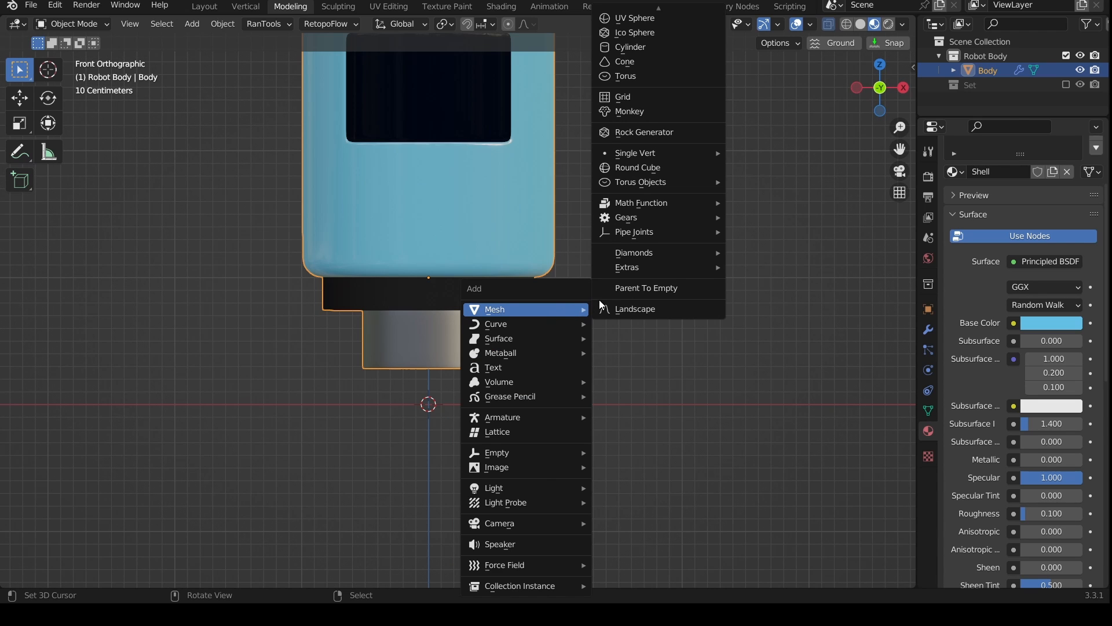
{"action": "left_click", "coordinate": [650, 53]}
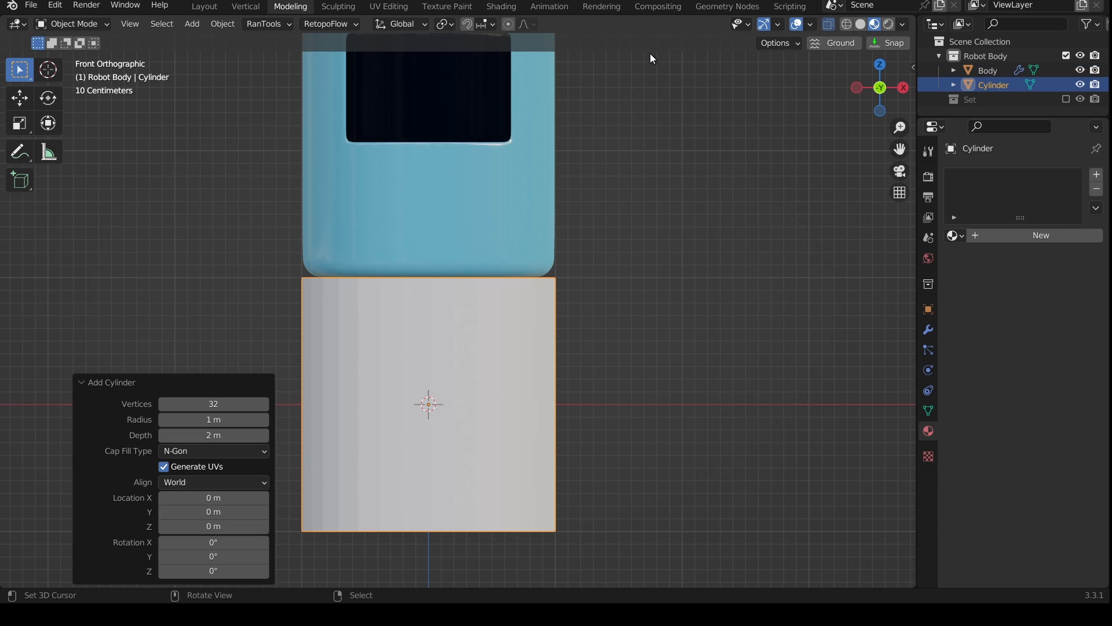
Step: Rotate the new cylinder's mesh 90° about Y and scale it to 0.1 in Edit Mode
{"action": "key", "text": "Tab"}
{"action": "type", "text": "r"}
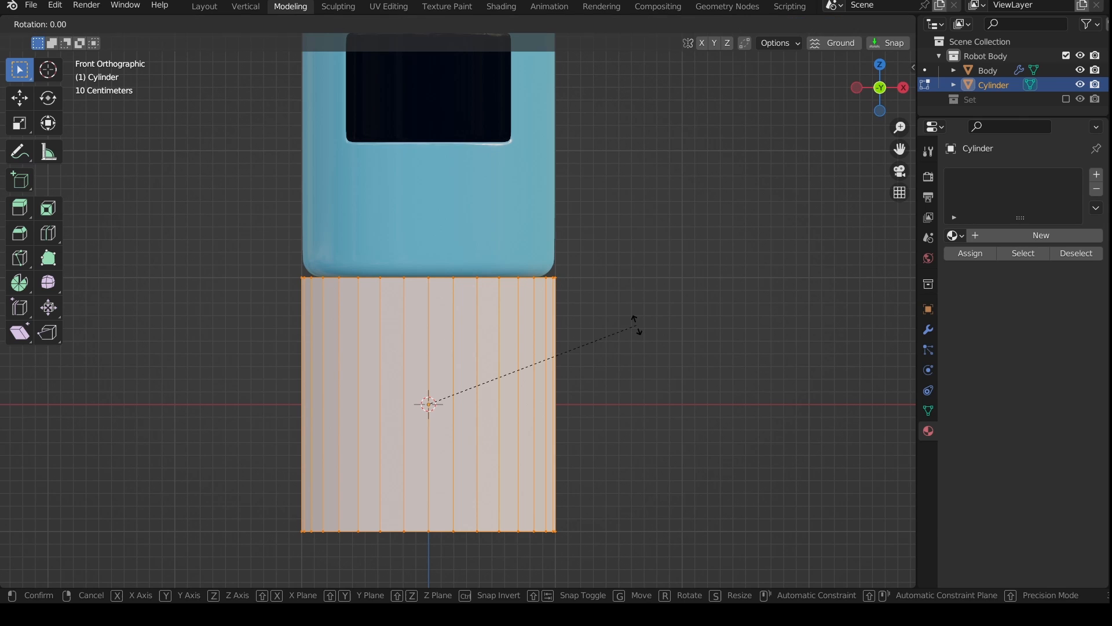
{"action": "type", "text": "y90"}
{"action": "key", "text": "Return"}
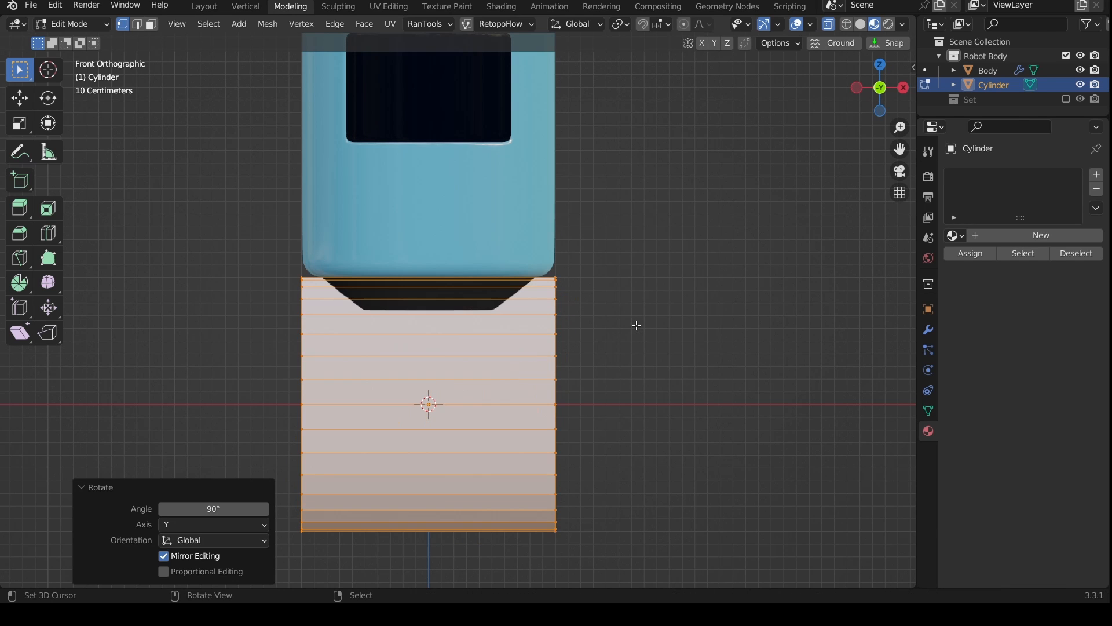
{"action": "type", "text": "s.1"}
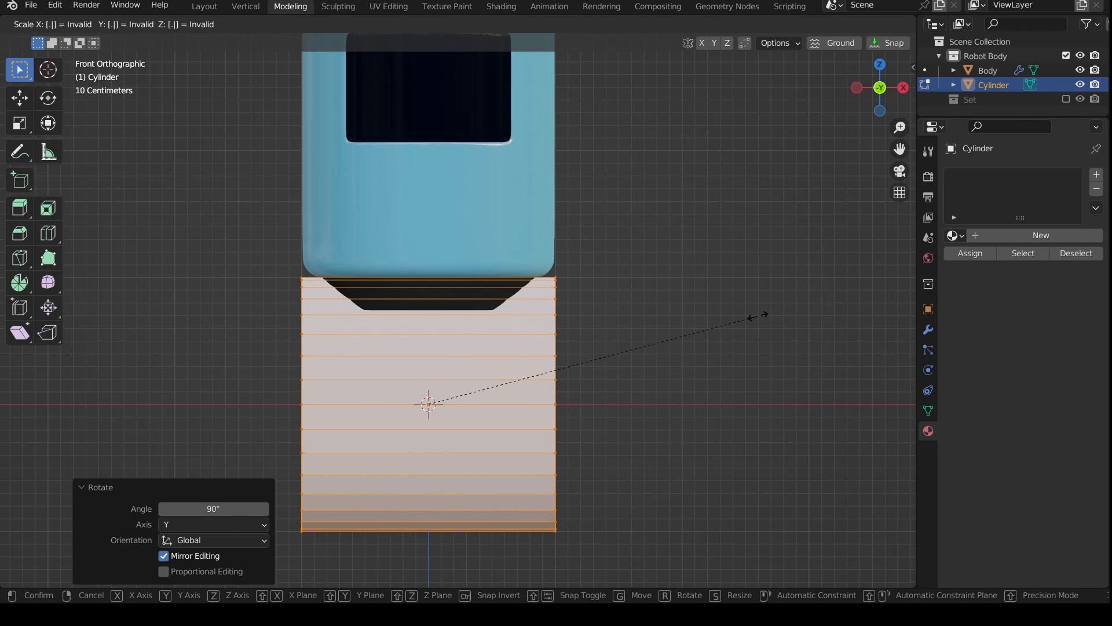
{"action": "key", "text": "Return"}
{"action": "key", "text": "Tab"}
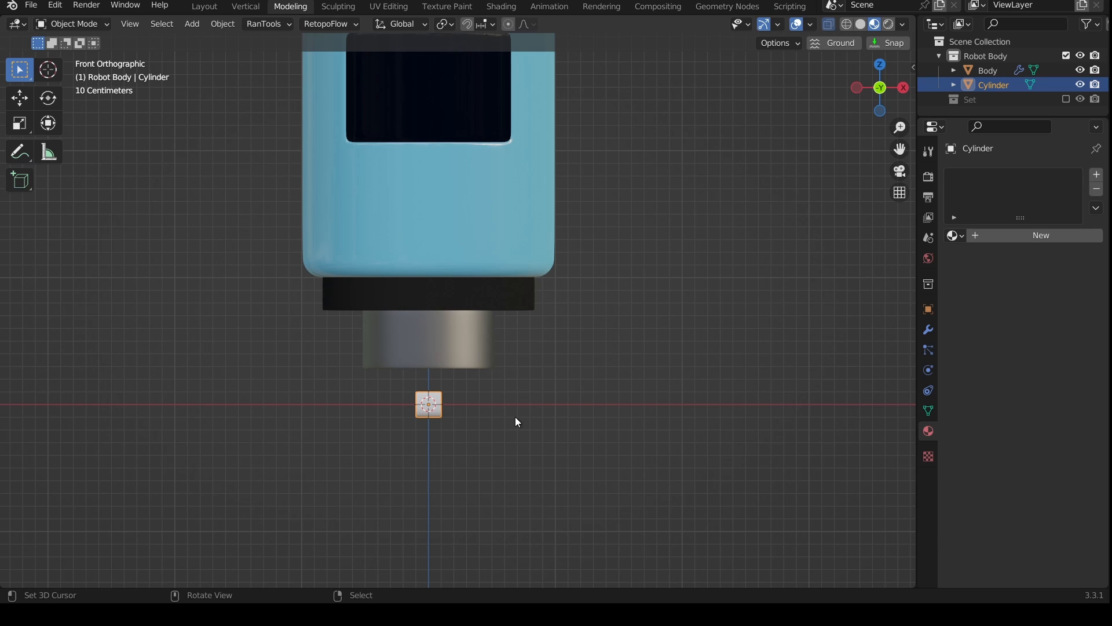
Step: Move the small cylinder object 2 m along the X axis, out to the side of the body
{"action": "key", "text": "g"}
{"action": "key", "text": "x"}
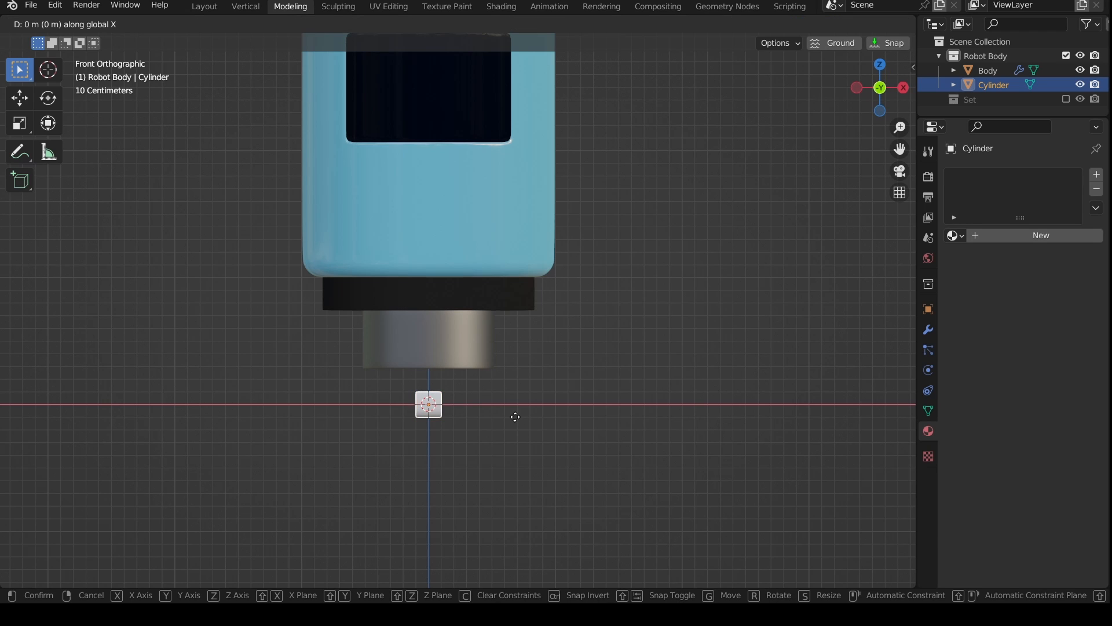
{"action": "left_click", "coordinate": [767, 414]}
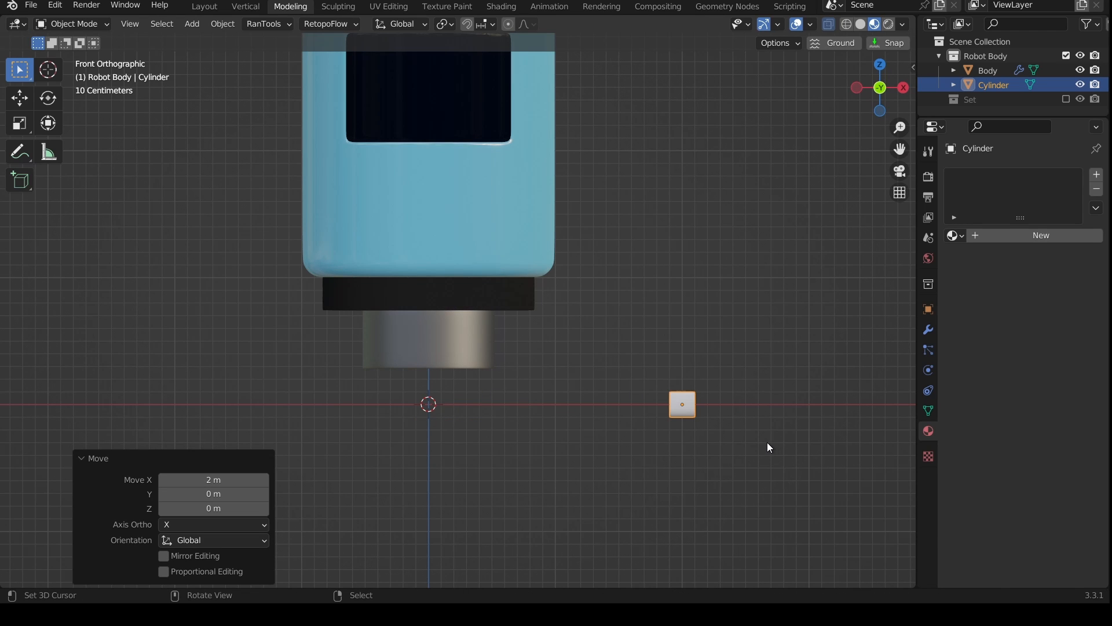
{"action": "middle_click_drag", "start_coordinate": [768, 443], "coordinate": [693, 373], "text": "shift"}
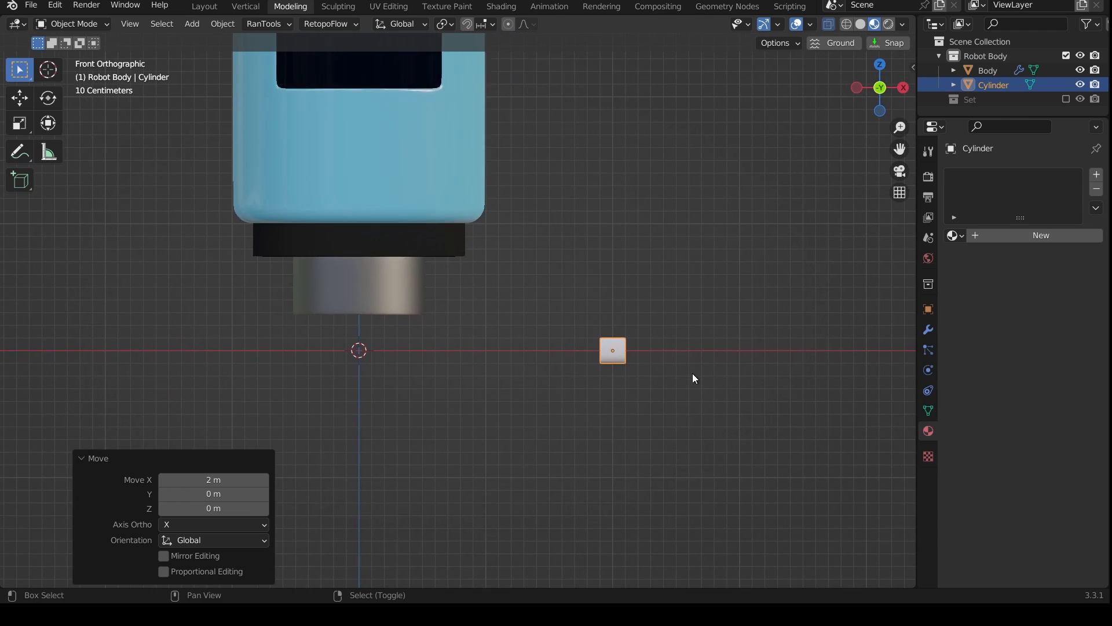
Step: Extrude the cylinder's outer end face about 0.064 m outward and bevel its rim about 0.053 m with 5 segments
{"action": "left_click", "coordinate": [828, 25]}
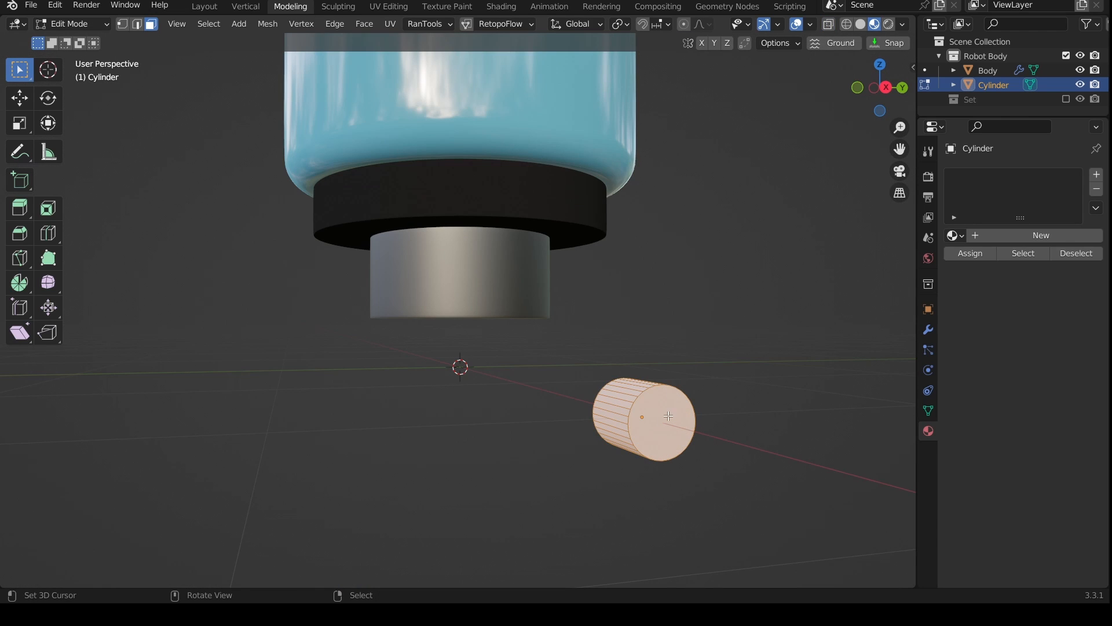
{"action": "mouse_move", "coordinate": [669, 416]}
{"action": "middle_mouse_down"}
{"action": "mouse_move", "coordinate": [753, 434]}
{"action": "mouse_move", "coordinate": [684, 400]}
{"action": "middle_mouse_up"}
{"action": "key", "text": "e"}
{"action": "left_click", "coordinate": [691, 398]}
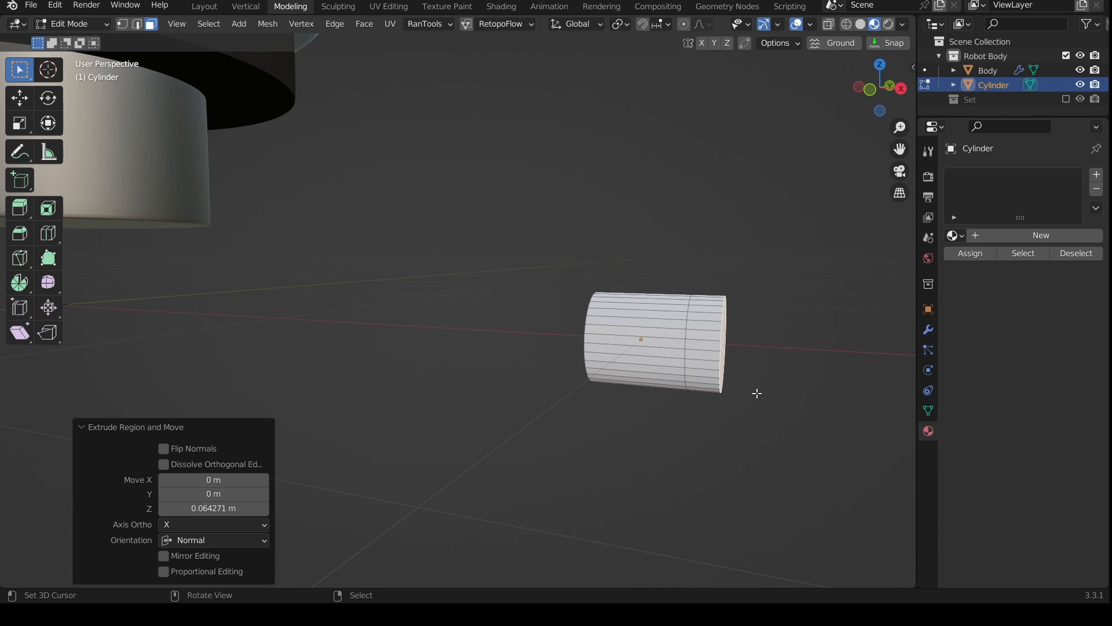
{"action": "key", "text": "ctrl+b"}
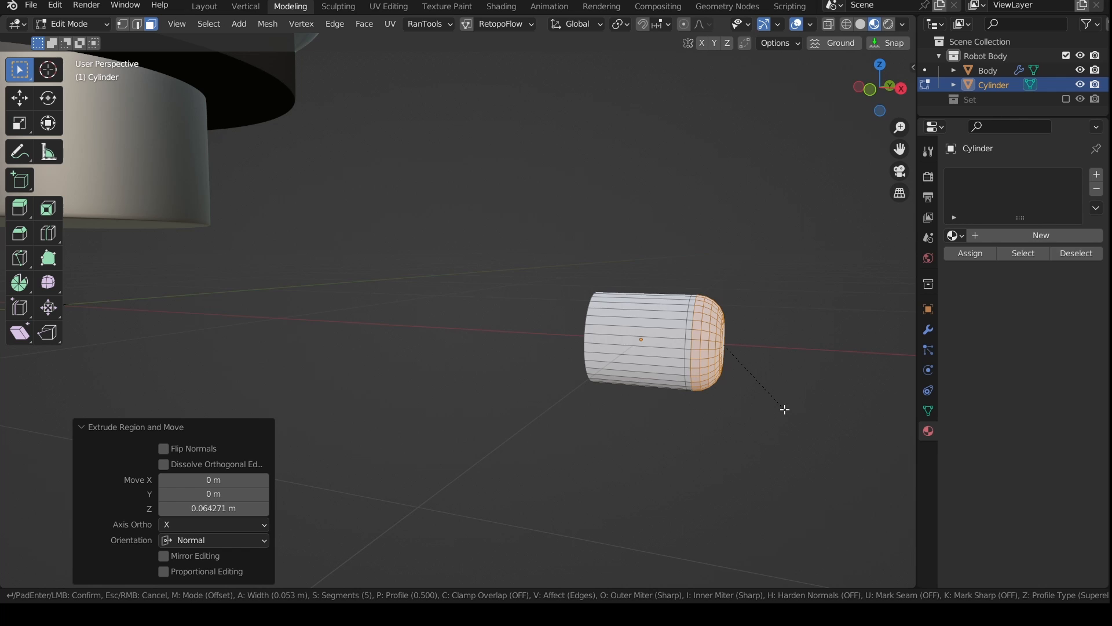
{"action": "left_click", "coordinate": [785, 410]}
Step: Give the cylinder the Shell material, add a second slot with Rubber and assign it to the selected bevelled cap faces
{"action": "left_click", "coordinate": [956, 235]}
{"action": "left_click", "coordinate": [869, 296]}
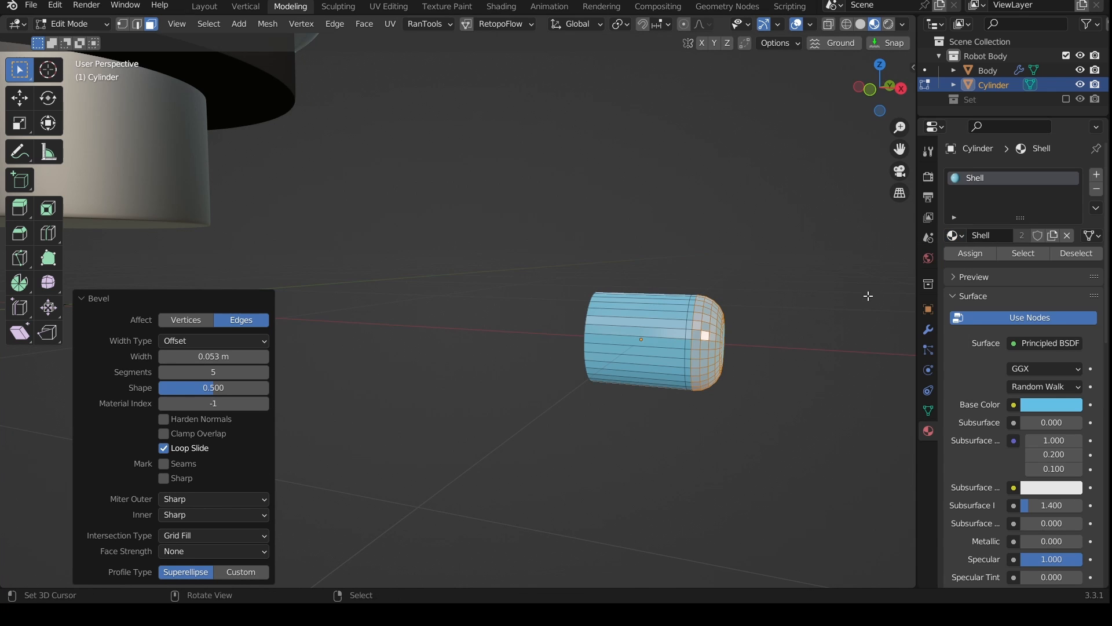
{"action": "left_click", "coordinate": [1097, 174]}
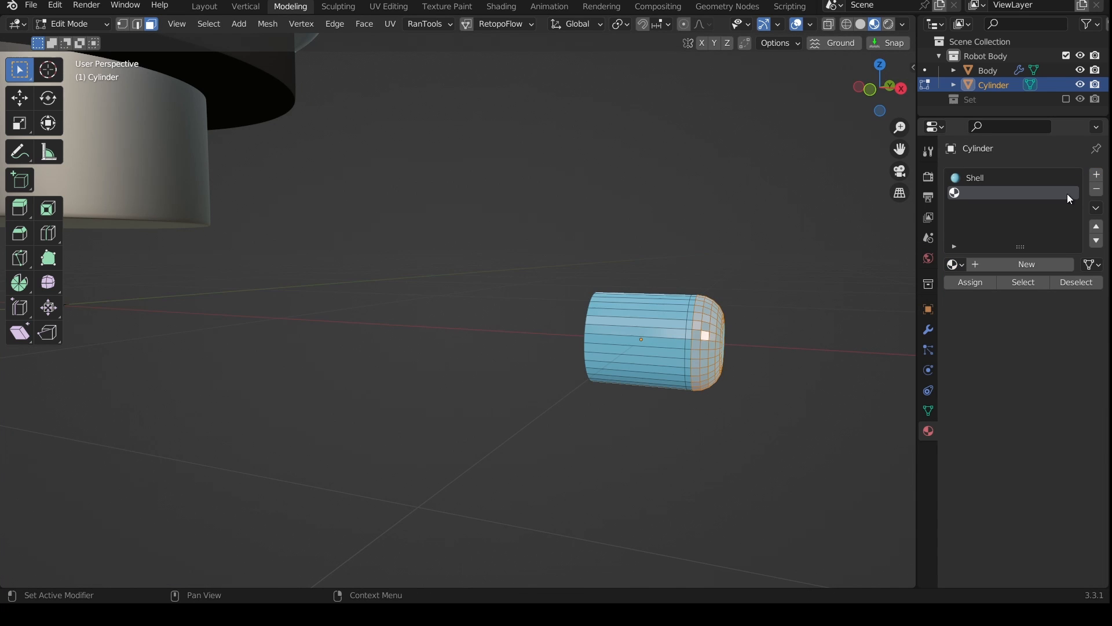
{"action": "left_click", "coordinate": [956, 265]}
{"action": "left_click", "coordinate": [939, 308]}
{"action": "left_click", "coordinate": [973, 283]}
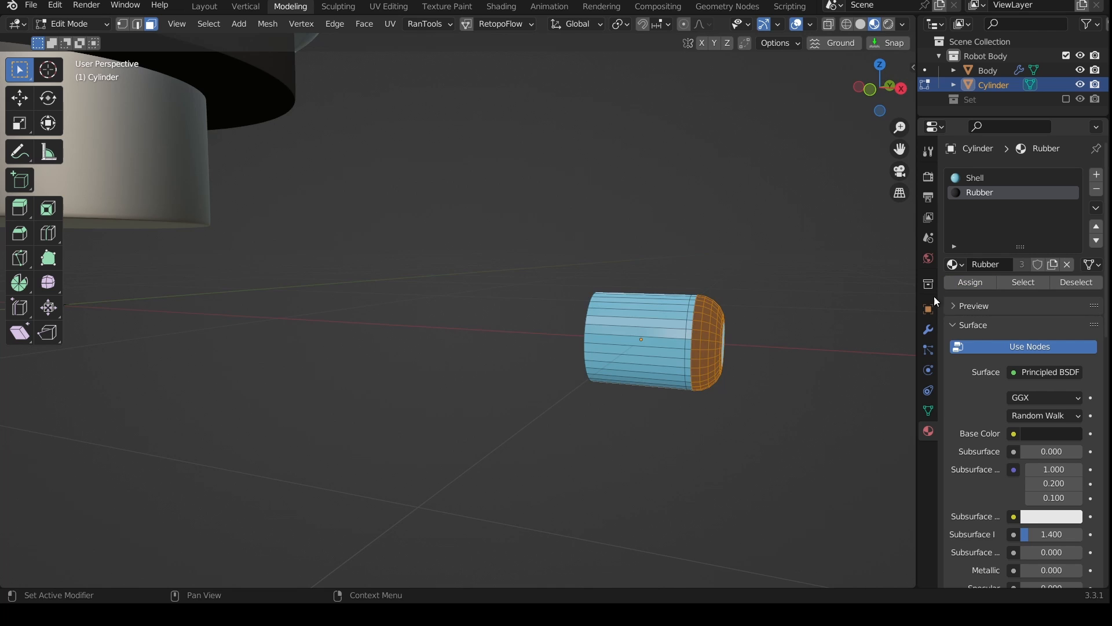
Step: Assign the Rubber material to the flat round face at the outer end of the cylinder
{"action": "middle_click_drag", "start_coordinate": [731, 354], "coordinate": [617, 351]}
{"action": "scroll", "coordinate": [617, 351], "scroll_direction": "up", "scroll_amount": 4}
{"action": "left_click", "coordinate": [617, 359]}
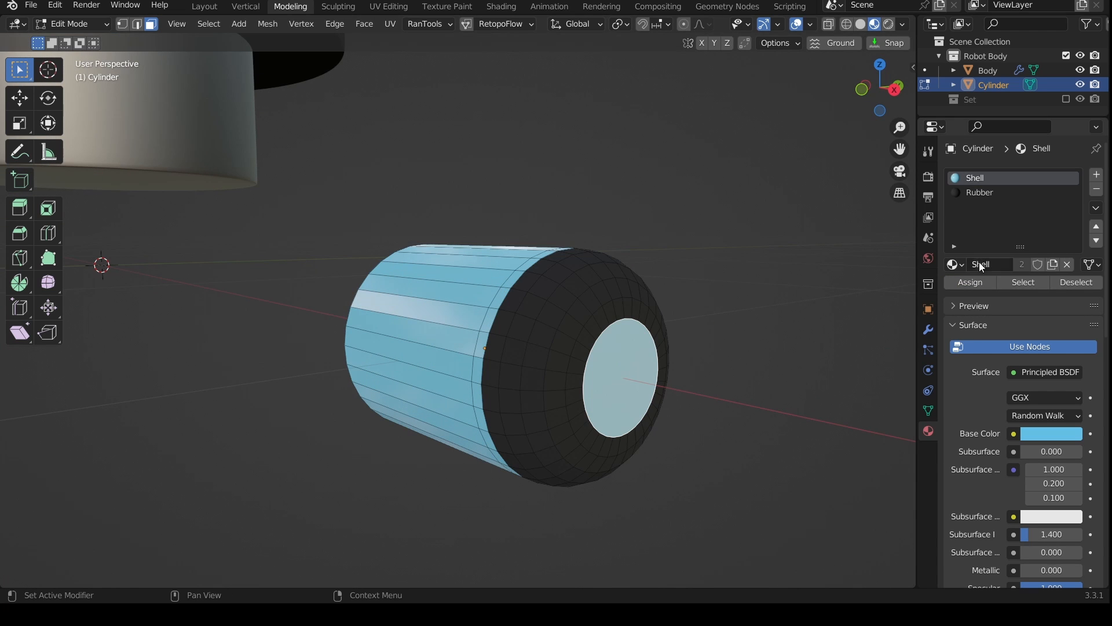
{"action": "left_click", "coordinate": [992, 193]}
{"action": "left_click", "coordinate": [971, 282]}
Step: Bevel the Shell–Rubber seam loop about 0.0015 m with 1 segment and extrude the narrow ring of faces along its normals
{"action": "middle_click_drag", "start_coordinate": [882, 295], "coordinate": [693, 327]}
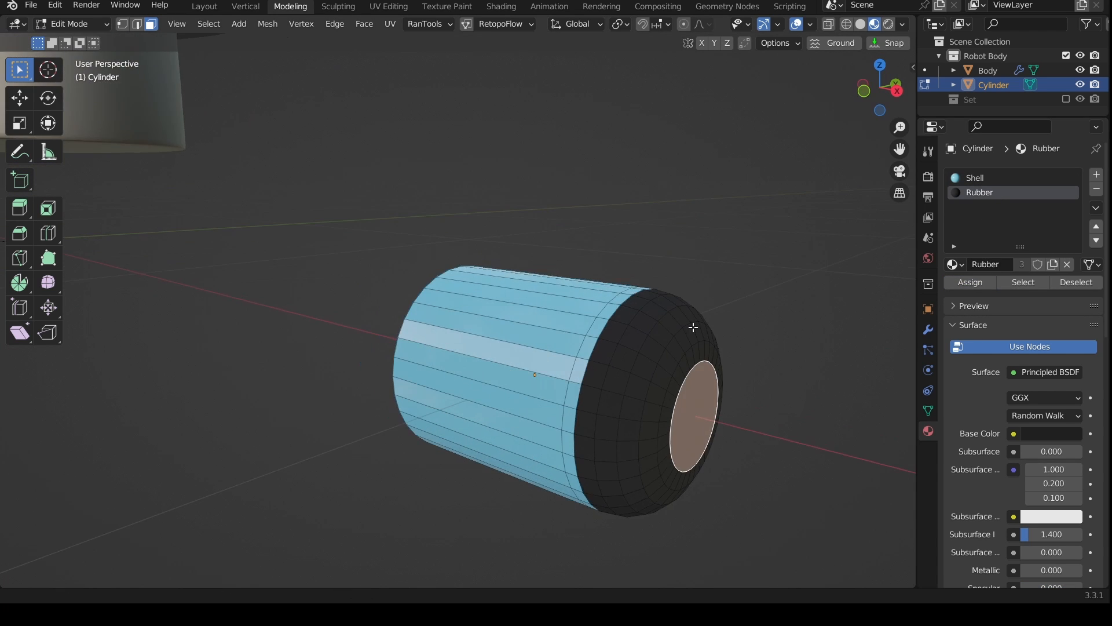
{"action": "scroll", "coordinate": [693, 328], "scroll_direction": "up", "scroll_amount": 4}
{"action": "key", "text": "2"}
{"action": "key", "text": "ctrl+b"}
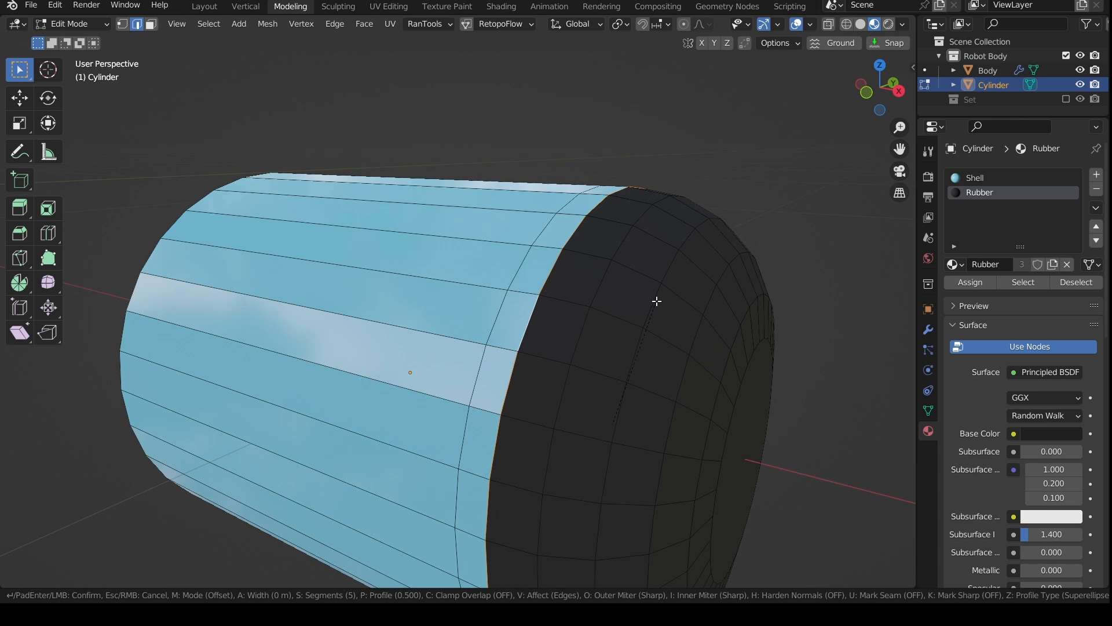
{"action": "scroll", "coordinate": [680, 273], "scroll_direction": "down", "scroll_amount": 4}
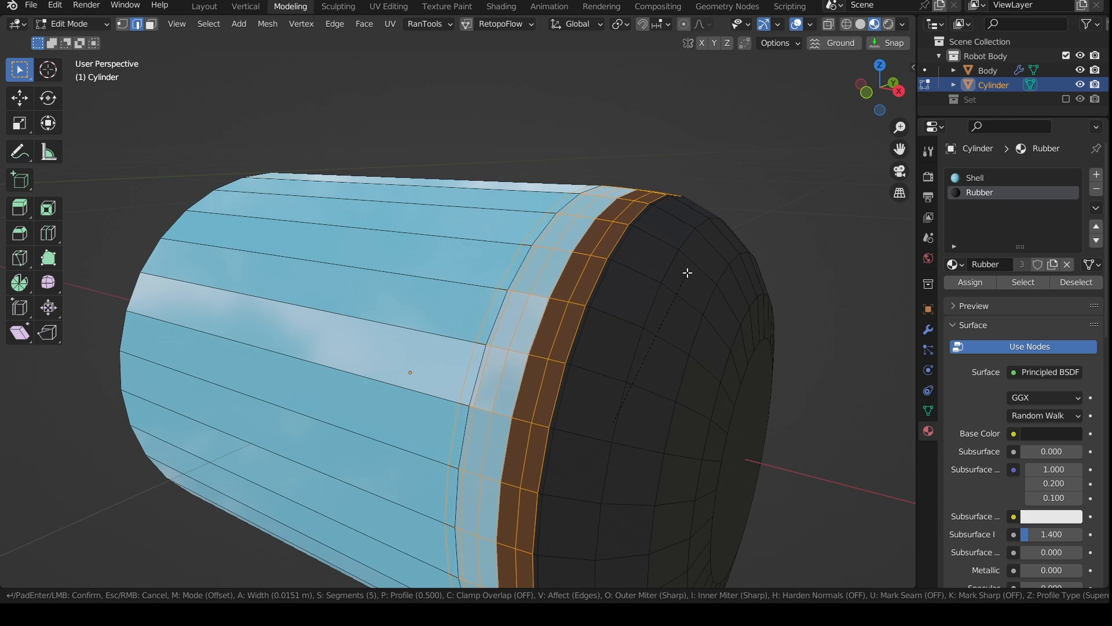
{"action": "left_click", "coordinate": [640, 291]}
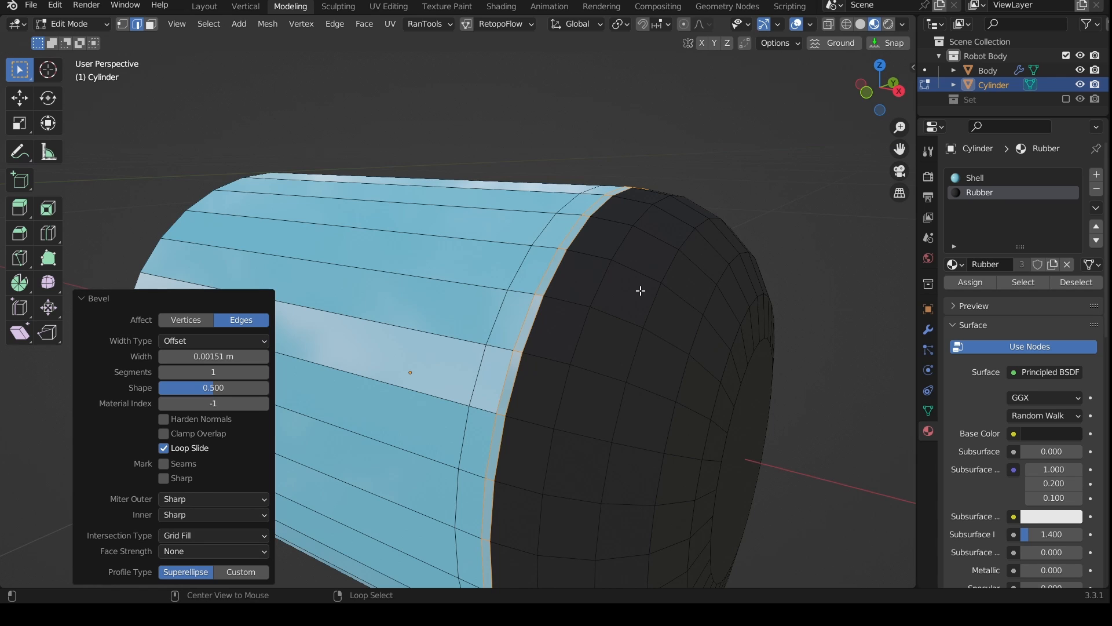
{"action": "key", "text": "alt+e"}
{"action": "left_click", "coordinate": [640, 305]}
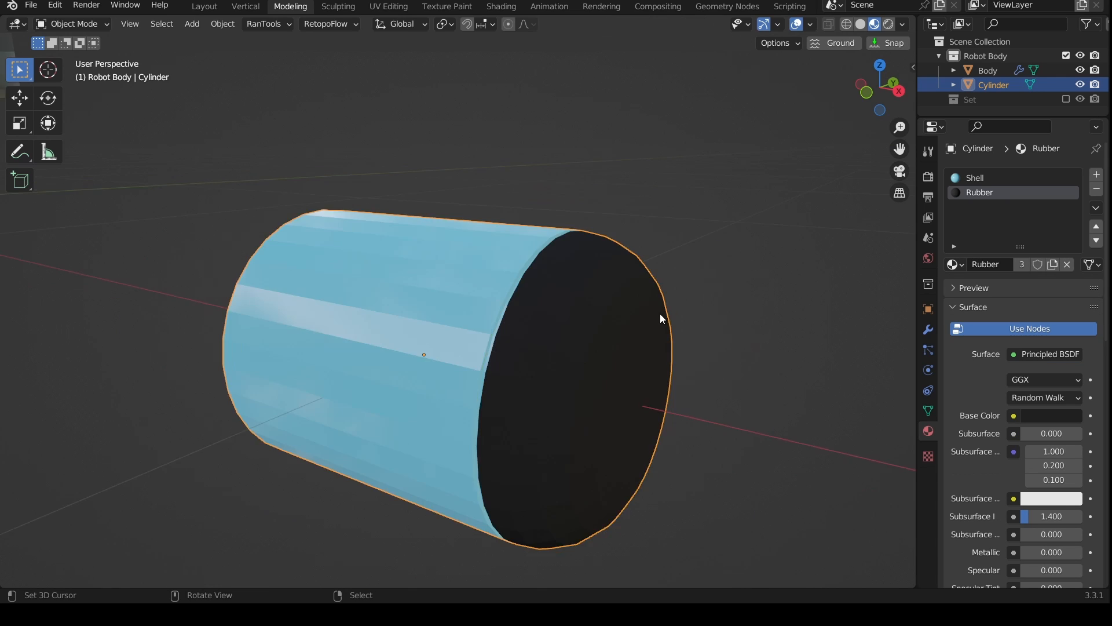
Step: Add a level 2 subdivision surface to the cylinder object and shade it with Auto Smooth
{"action": "key", "text": "ctrl+2"}
{"action": "middle_click_drag", "start_coordinate": [662, 318], "coordinate": [614, 265], "text": "shift"}
{"action": "mouse_move", "coordinate": [614, 265]}
{"action": "middle_mouse_down"}
{"action": "mouse_move", "coordinate": [604, 259]}
{"action": "mouse_move", "coordinate": [578, 281]}
{"action": "mouse_move", "coordinate": [629, 249]}
{"action": "middle_mouse_up"}
{"action": "scroll", "coordinate": [611, 272], "scroll_direction": "down", "scroll_amount": 5}
{"action": "right_click", "coordinate": [632, 255]}
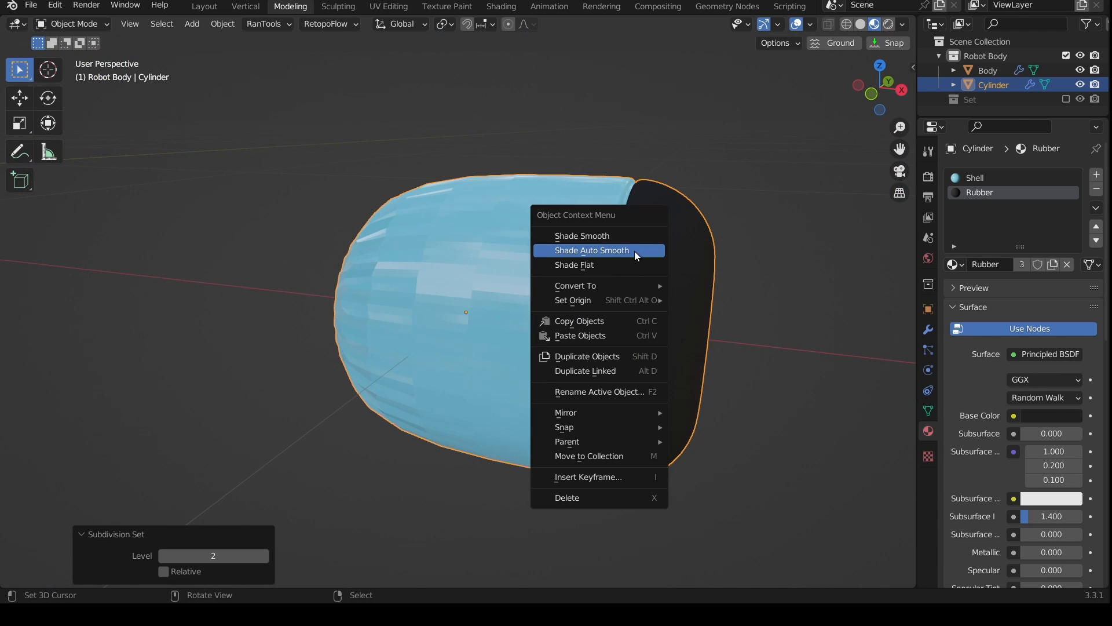
{"action": "left_click", "coordinate": [629, 252]}
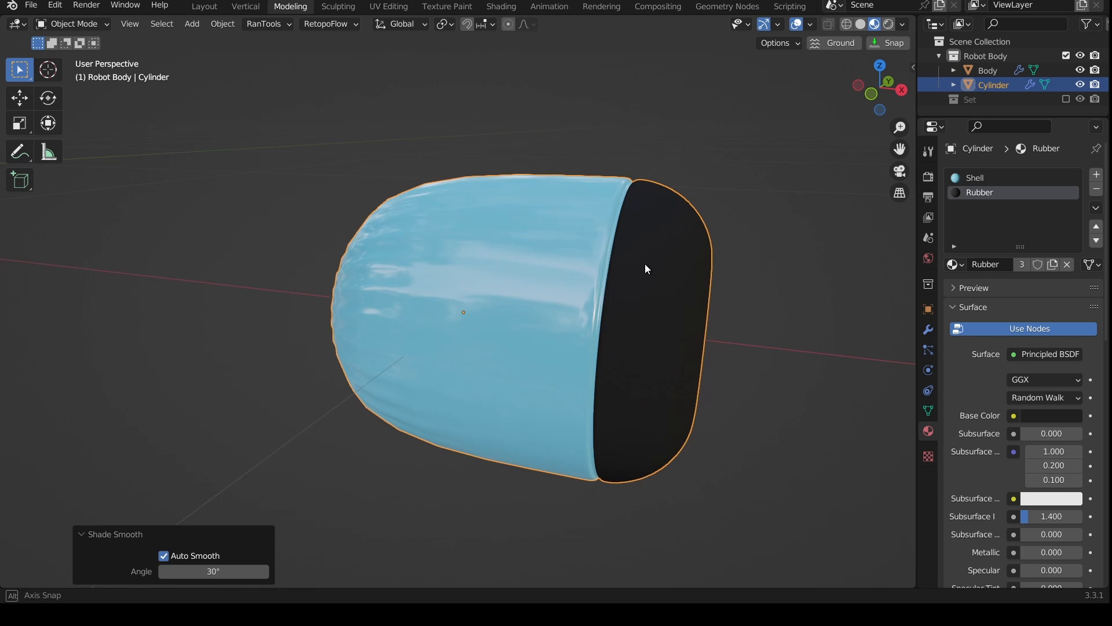
Step: Try to bevel the rim of the cylinder's inner end face about 0.02 m with 3 segments
{"action": "middle_click_drag", "start_coordinate": [645, 263], "coordinate": [617, 313]}
{"action": "key", "text": "Tab"}
{"action": "key", "text": "3"}
{"action": "right_click", "coordinate": [555, 311]}
{"action": "key", "text": "ctrl+b"}
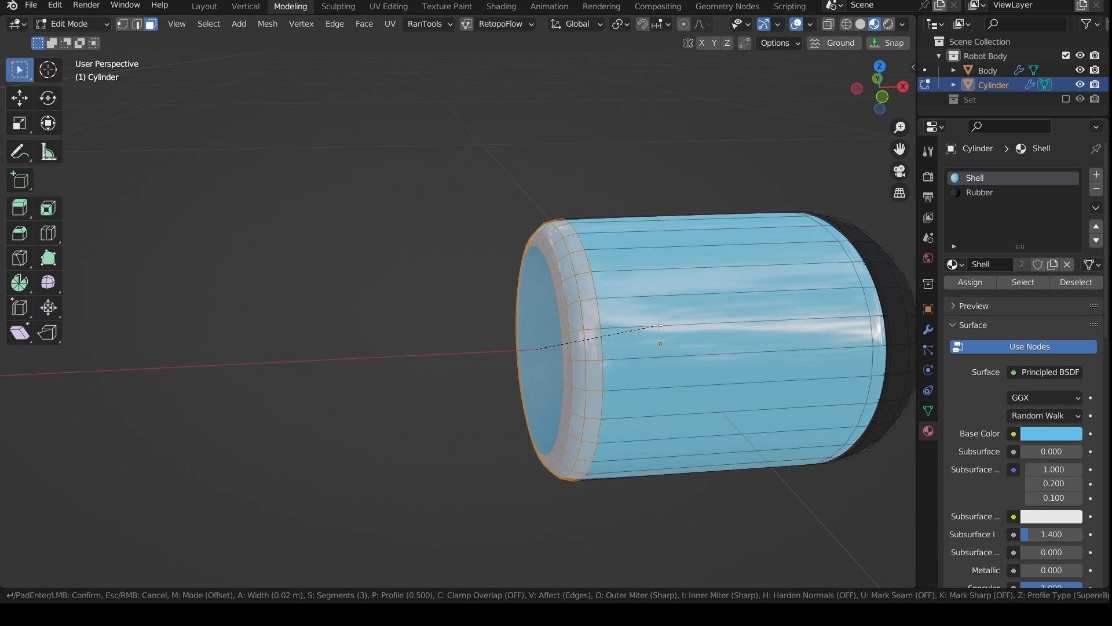
{"action": "left_click", "coordinate": [673, 335]}
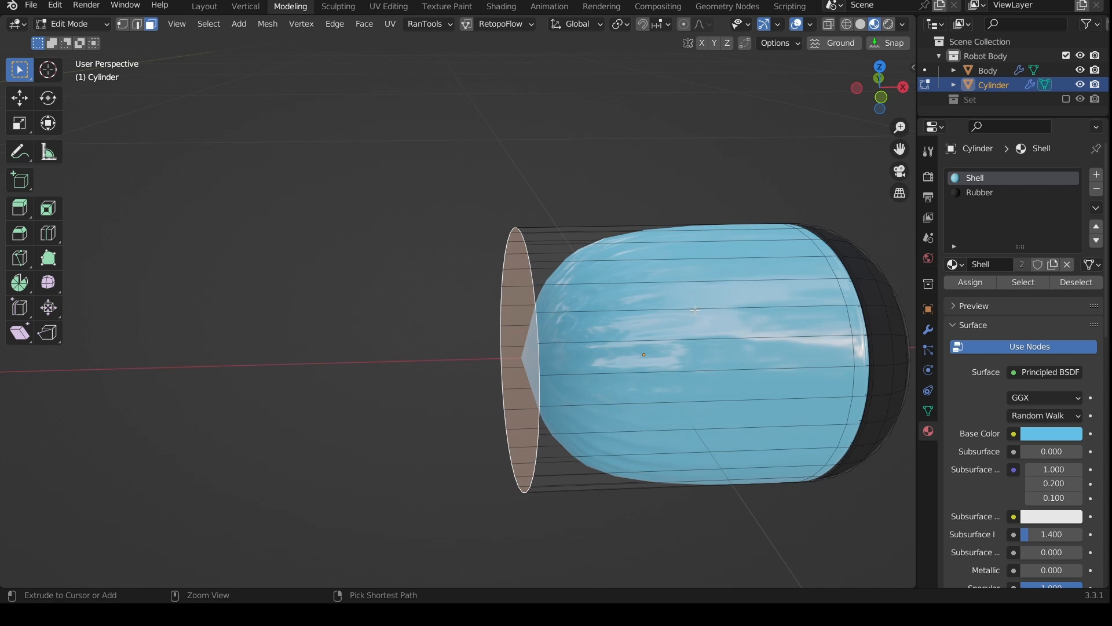
Step: Bulge the blue shell with a centred loop cut scaled to about 1.28 and bevelled into a wide band
{"action": "key", "text": "ctrl+r"}
{"action": "left_click", "coordinate": [717, 270]}
{"action": "right_click", "coordinate": [717, 270]}
{"action": "key", "text": "s"}
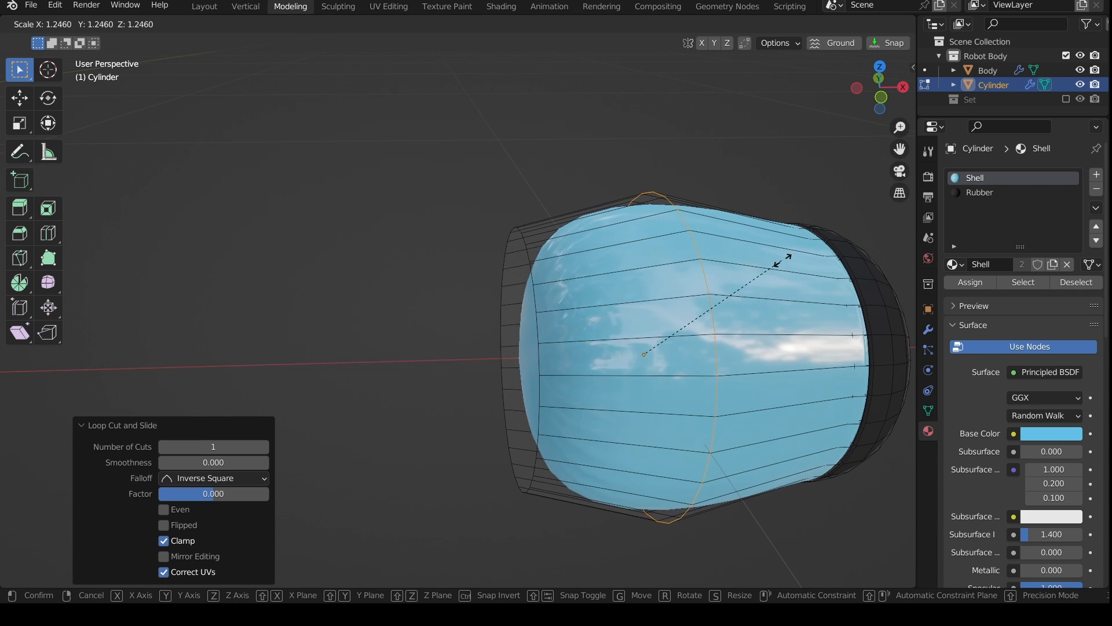
{"action": "left_click", "coordinate": [794, 253]}
{"action": "key", "text": "ctrl+b"}
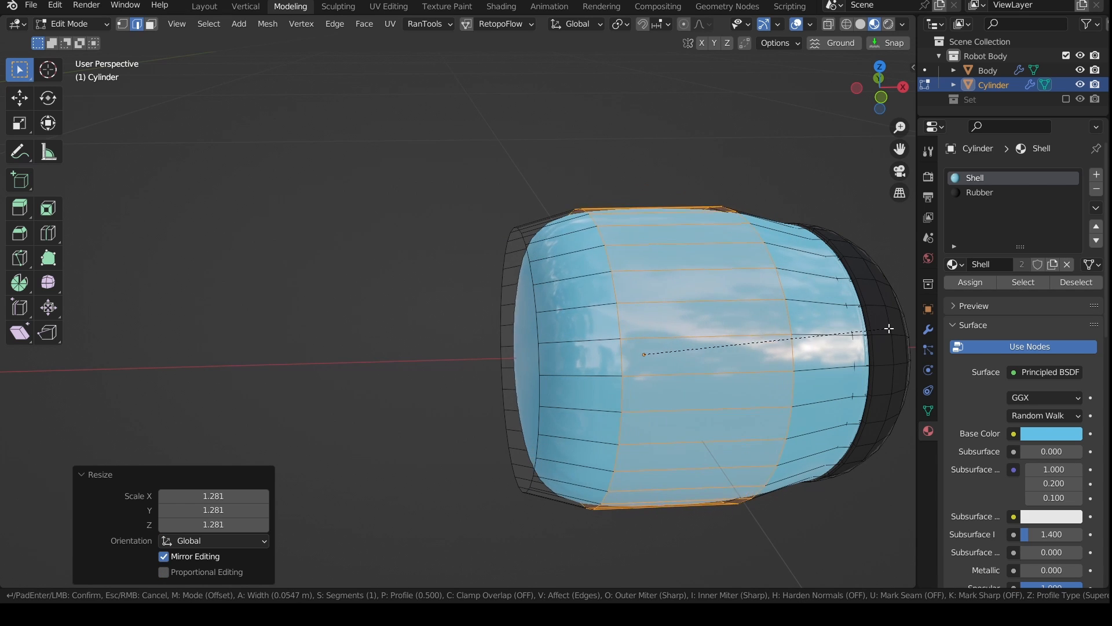
{"action": "left_click", "coordinate": [912, 352]}
Step: Bevel the edge loop around the blue shell's inner end slightly to sharpen its rim
{"action": "scroll", "coordinate": [840, 331], "scroll_direction": "down", "scroll_amount": 2}
{"action": "key", "text": "Tab"}
{"action": "mouse_move", "coordinate": [835, 324]}
{"action": "middle_mouse_down"}
{"action": "mouse_move", "coordinate": [798, 283]}
{"action": "mouse_move", "coordinate": [825, 313]}
{"action": "middle_mouse_up"}
{"action": "scroll", "coordinate": [794, 315], "scroll_direction": "up", "scroll_amount": 3}
{"action": "key", "text": "Tab"}
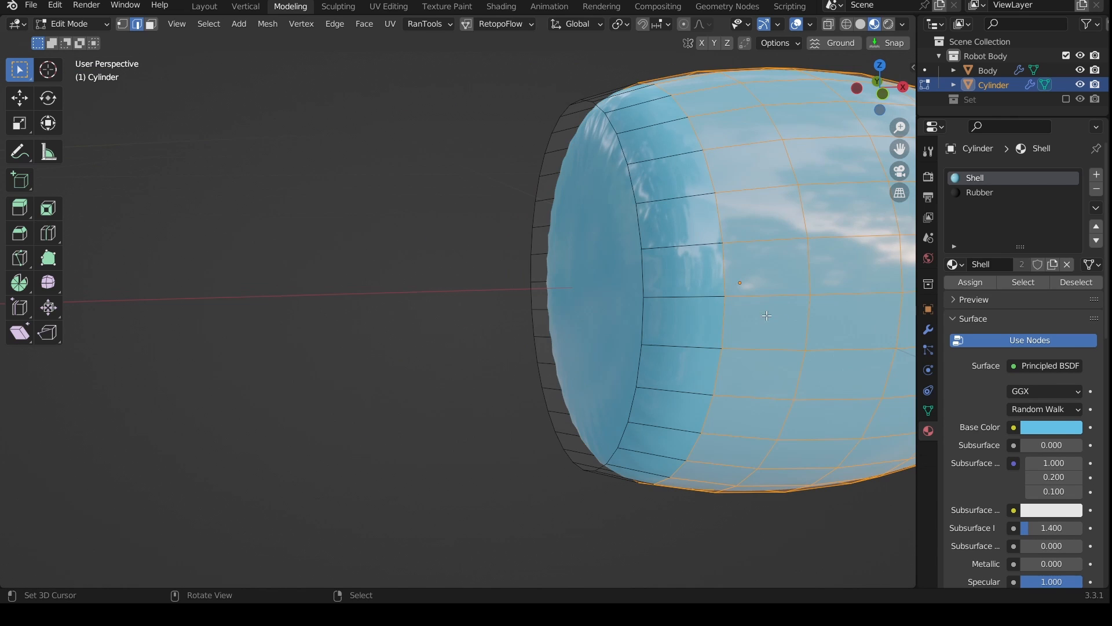
{"action": "right_click", "coordinate": [647, 232], "text": "alt"}
{"action": "key", "text": "ctrl+b"}
{"action": "left_click", "coordinate": [654, 247]}
{"action": "key", "text": "Tab"}
Step: Pull the rubber cap's end face about 0.03 m outward along X using proportional editing with a size of about 0.084 m
{"action": "scroll", "coordinate": [637, 261], "scroll_direction": "down", "scroll_amount": 5}
{"action": "mouse_move", "coordinate": [608, 266]}
{"action": "middle_mouse_down"}
{"action": "mouse_move", "coordinate": [665, 258]}
{"action": "mouse_move", "coordinate": [622, 253]}
{"action": "middle_mouse_up"}
{"action": "key", "text": "KP_3"}
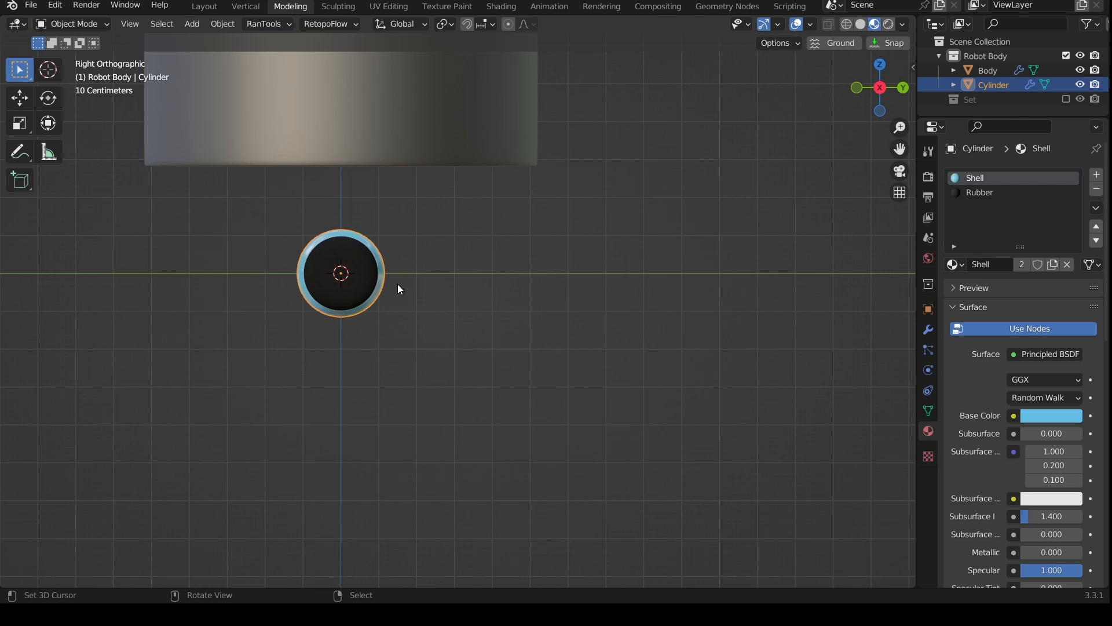
{"action": "key", "text": "KP_1"}
{"action": "key", "text": "r"}
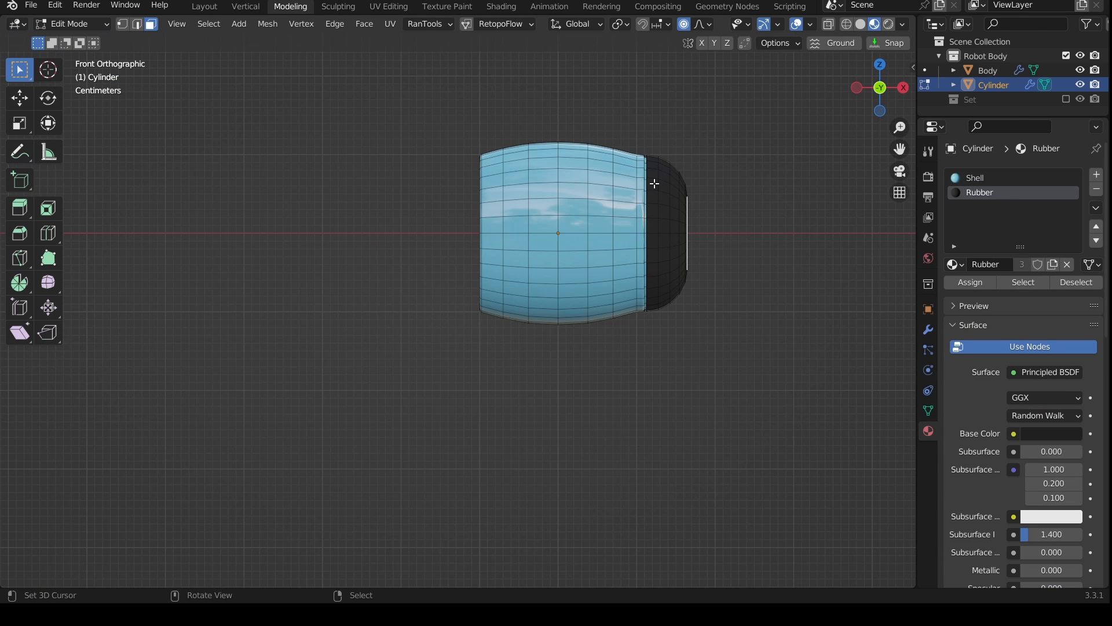
{"action": "key", "text": "g"}
{"action": "key", "text": "x"}
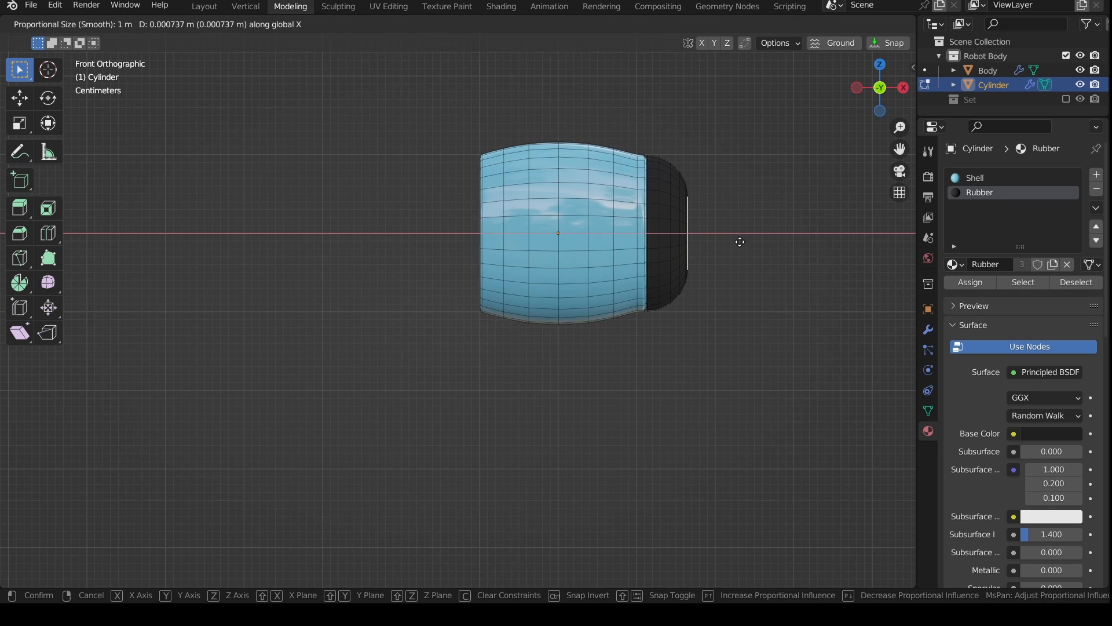
{"action": "scroll", "coordinate": [747, 243], "scroll_direction": "up", "scroll_amount": 13}
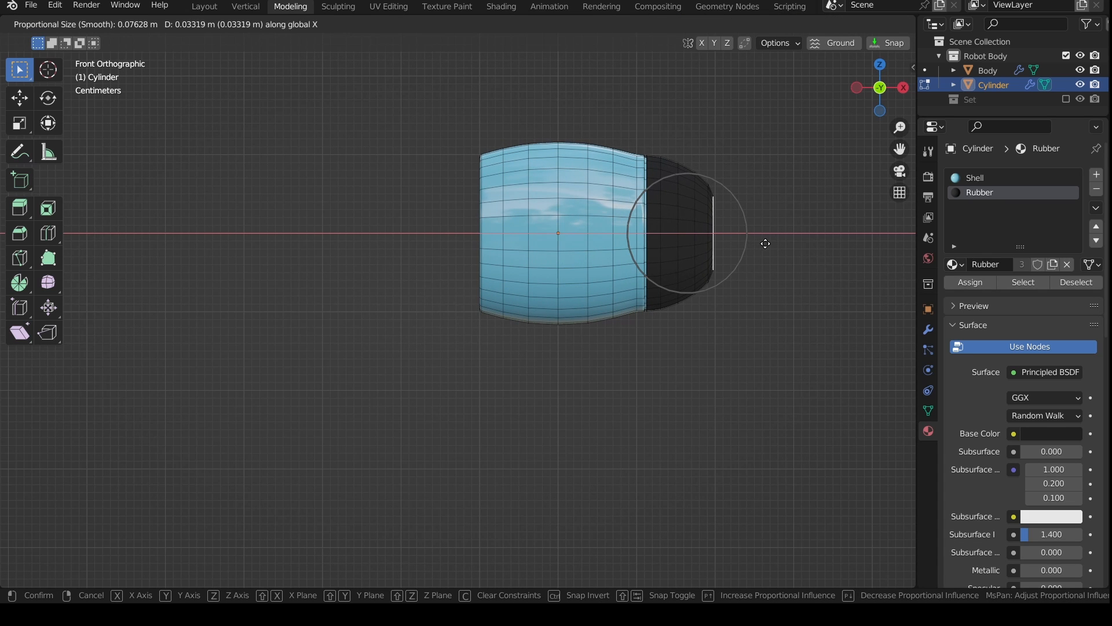
{"action": "scroll", "coordinate": [766, 249], "scroll_direction": "down", "scroll_amount": 1}
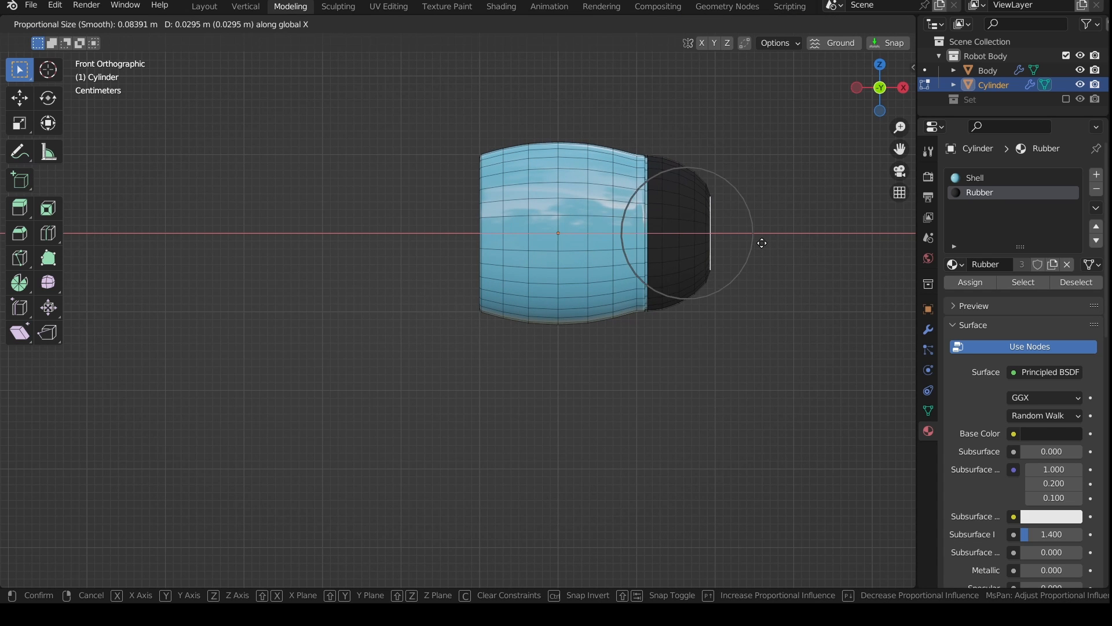
{"action": "left_click", "coordinate": [767, 270]}
{"action": "key", "text": "Tab"}
Step: Snap the 3D cursor to the origin of the blue and rubber cylinder object
{"action": "middle_click_drag", "start_coordinate": [765, 266], "coordinate": [672, 345]}
{"action": "scroll", "coordinate": [674, 323], "scroll_direction": "down", "scroll_amount": 3}
{"action": "scroll", "coordinate": [672, 346], "scroll_direction": "down", "scroll_amount": 5}
{"action": "key", "text": "KP_1"}
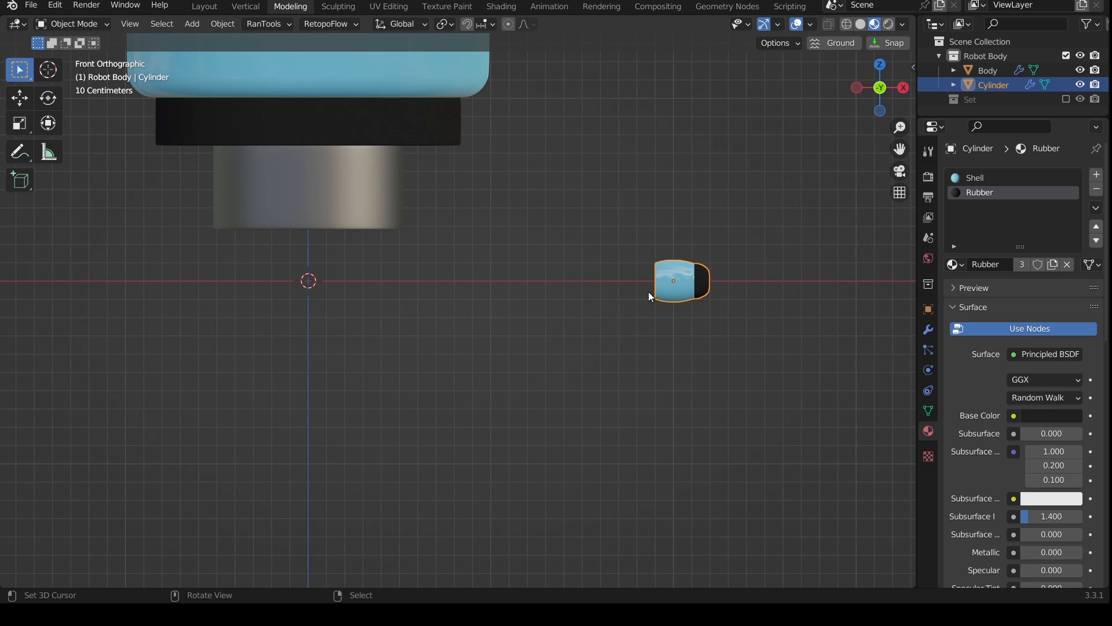
{"action": "scroll", "coordinate": [648, 291], "scroll_direction": "up", "scroll_amount": 4}
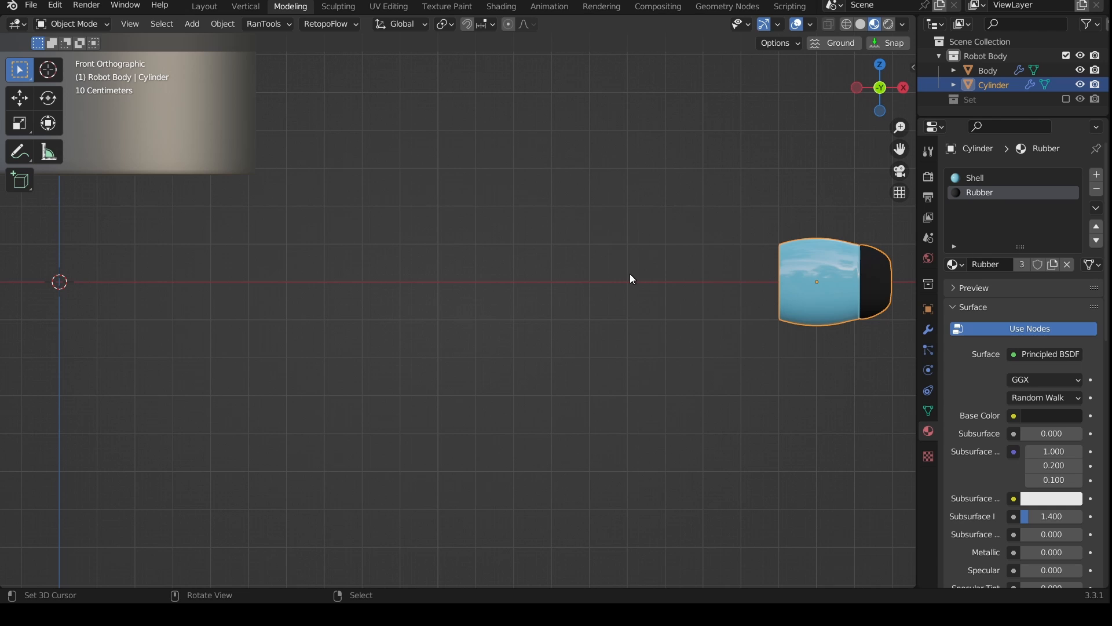
{"action": "left_click", "coordinate": [754, 338]}
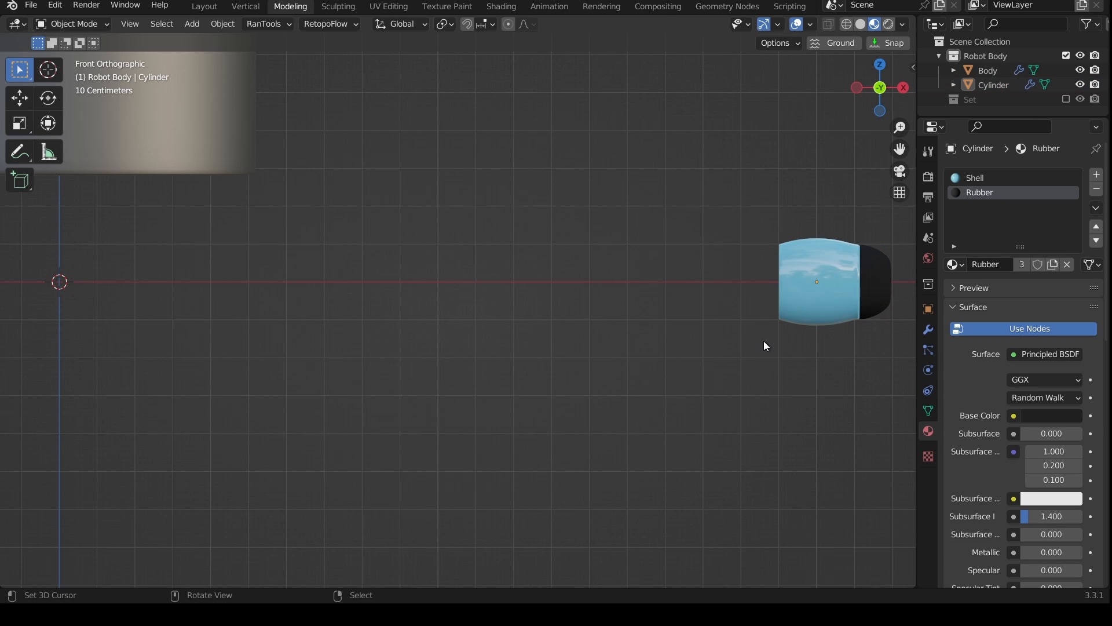
{"action": "middle_click_drag", "start_coordinate": [764, 340], "coordinate": [679, 342], "text": "shift"}
{"action": "key", "text": "shift+s"}
{"action": "left_click", "coordinate": [690, 415]}
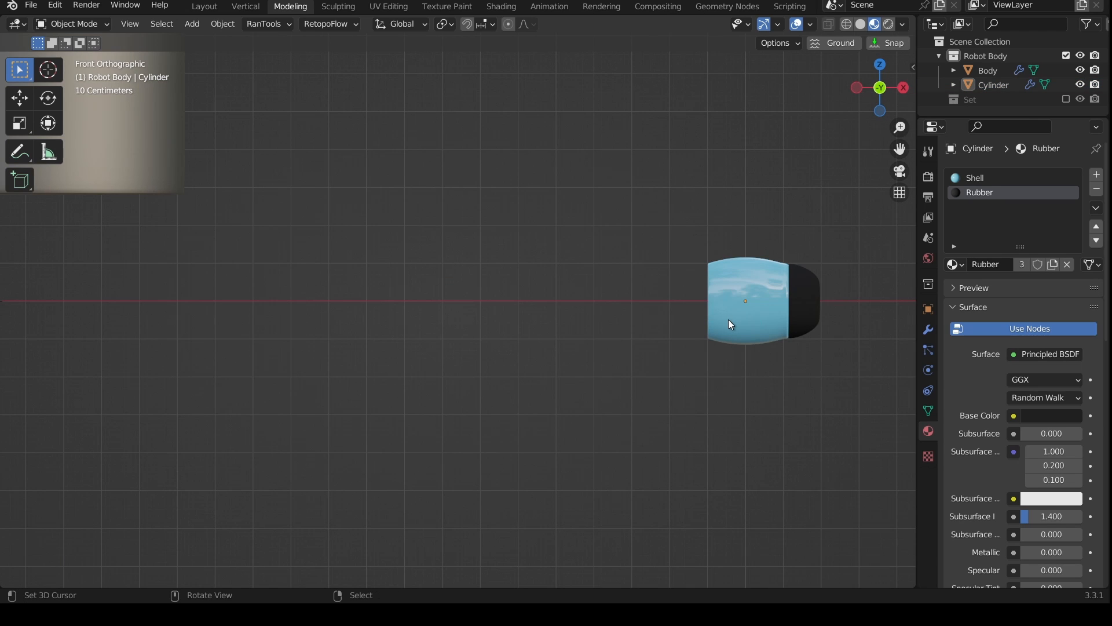
{"action": "scroll", "coordinate": [727, 319], "scroll_direction": "down", "scroll_amount": 3}
{"action": "key", "text": "shift+s"}
{"action": "left_click", "coordinate": [708, 397]}
{"action": "right_click", "coordinate": [642, 319]}
{"action": "key", "text": "shift+s"}
{"action": "left_click", "coordinate": [645, 395]}
Step: Add a UV sphere at the 3D cursor and scale its mesh to 0.1 in Edit Mode
{"action": "scroll", "coordinate": [679, 373], "scroll_direction": "up", "scroll_amount": 2}
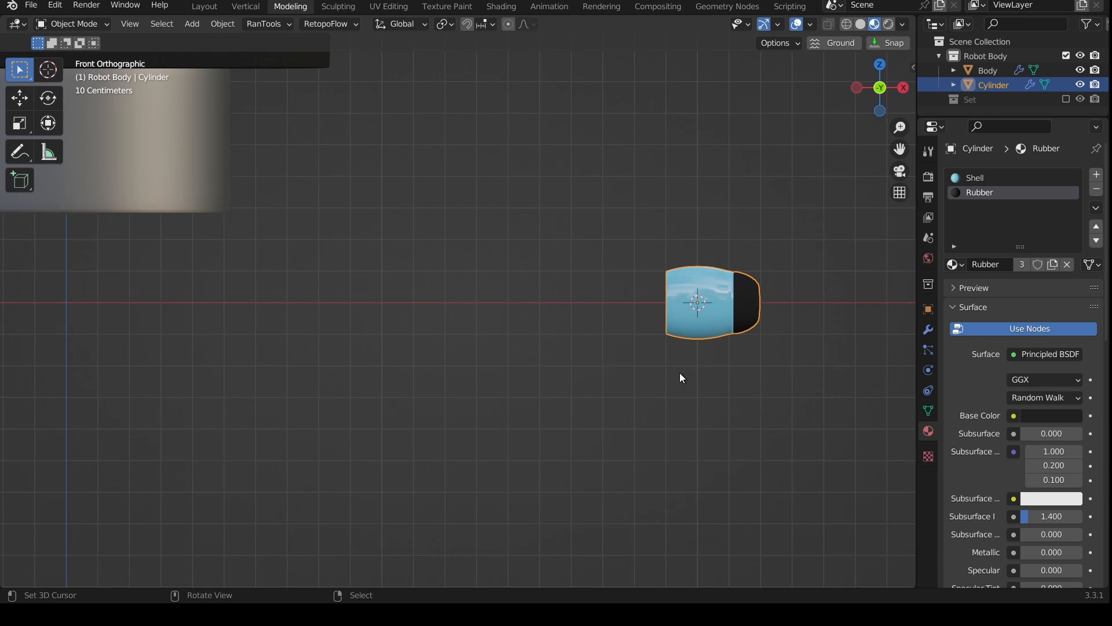
{"action": "key", "text": "shift+a"}
{"action": "mouse_move", "coordinate": [626, 305]}
{"action": "left_click", "coordinate": [769, 24]}
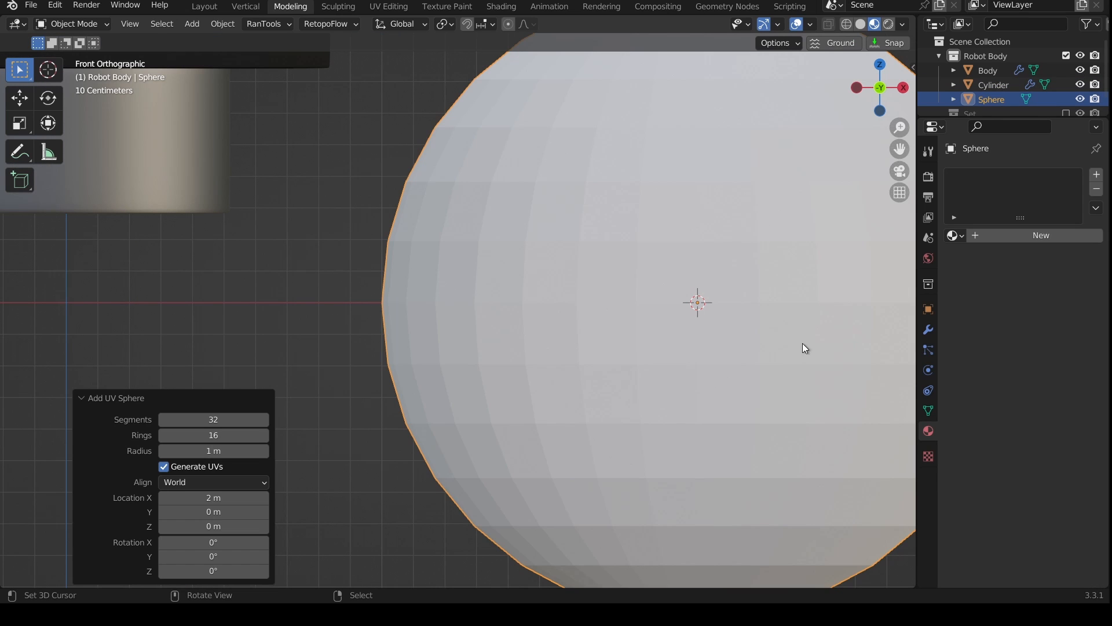
{"action": "key", "text": "Tab"}
{"action": "type", "text": "s.1"}
{"action": "key", "text": "Return"}
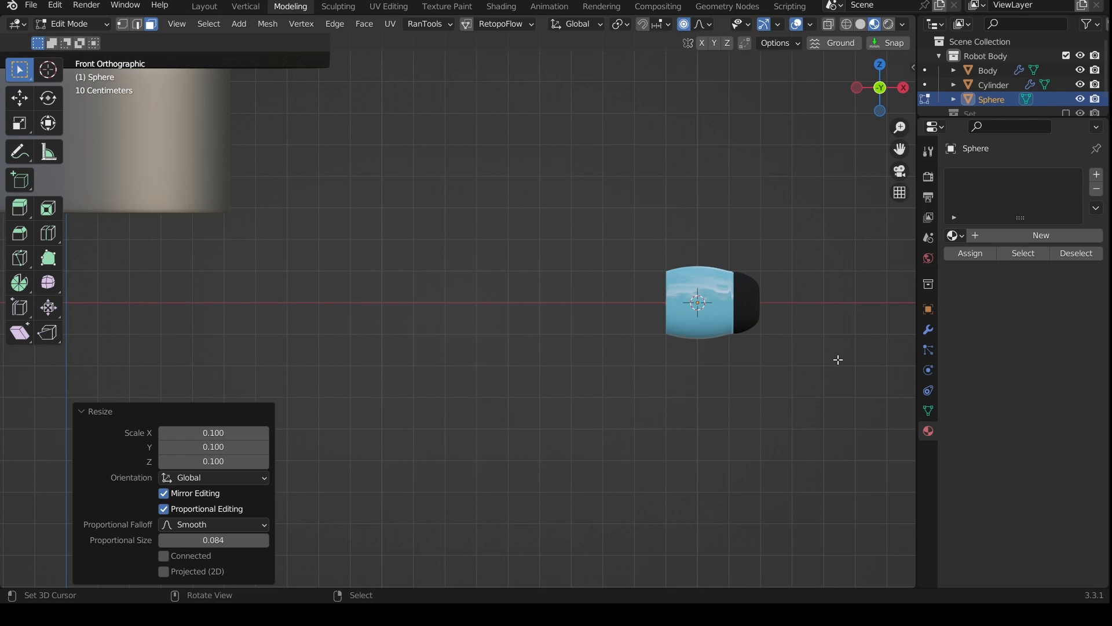
Step: Turn off proportional editing, move the sphere's mesh -0.1 m along X and rotate it 90° about Y
{"action": "key", "text": "o"}
{"action": "key", "text": "g"}
{"action": "key", "text": "x"}
{"action": "left_click", "coordinate": [765, 316]}
{"action": "scroll", "coordinate": [765, 323], "scroll_direction": "up", "scroll_amount": 3}
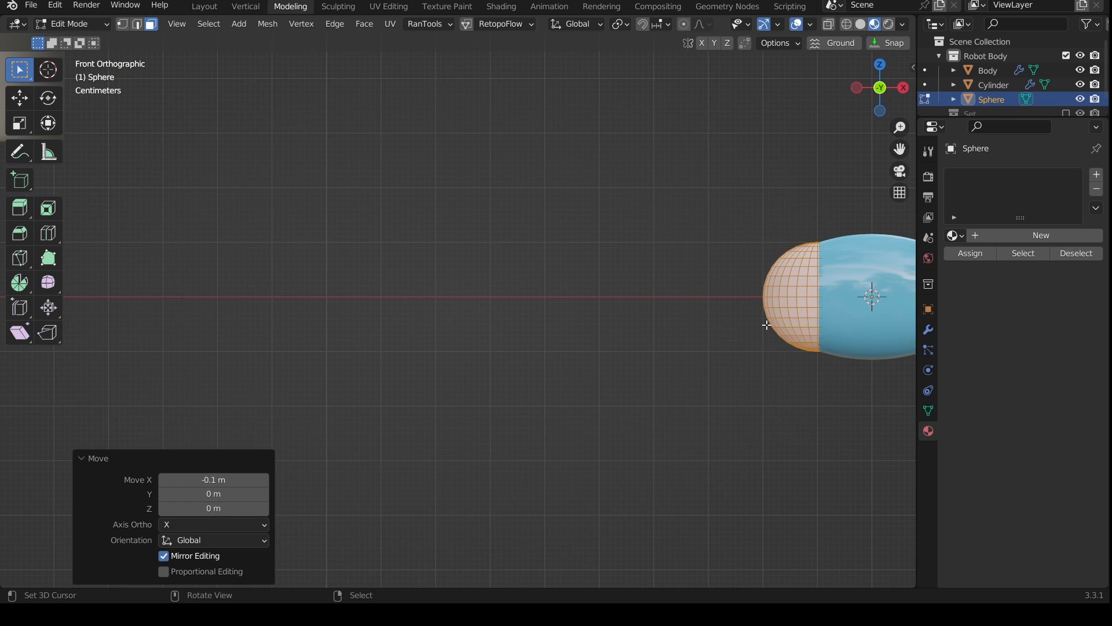
{"action": "scroll", "coordinate": [753, 326], "scroll_direction": "down", "scroll_amount": 1}
{"action": "type", "text": "ry90"}
{"action": "key", "text": "Return"}
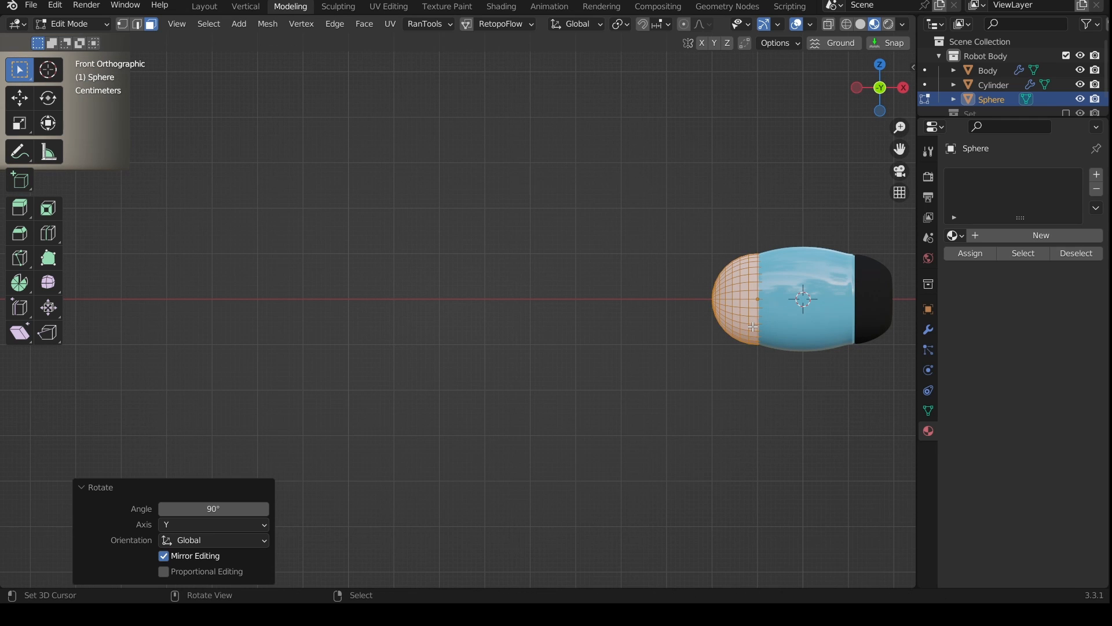
Step: Scale the sphere's mesh down uniformly to about 0.74
{"action": "middle_click_drag", "start_coordinate": [882, 350], "coordinate": [785, 378], "text": "shift"}
{"action": "scroll", "coordinate": [785, 378], "scroll_direction": "up", "scroll_amount": 2}
{"action": "middle_click_drag", "start_coordinate": [724, 368], "coordinate": [621, 322], "text": "shift"}
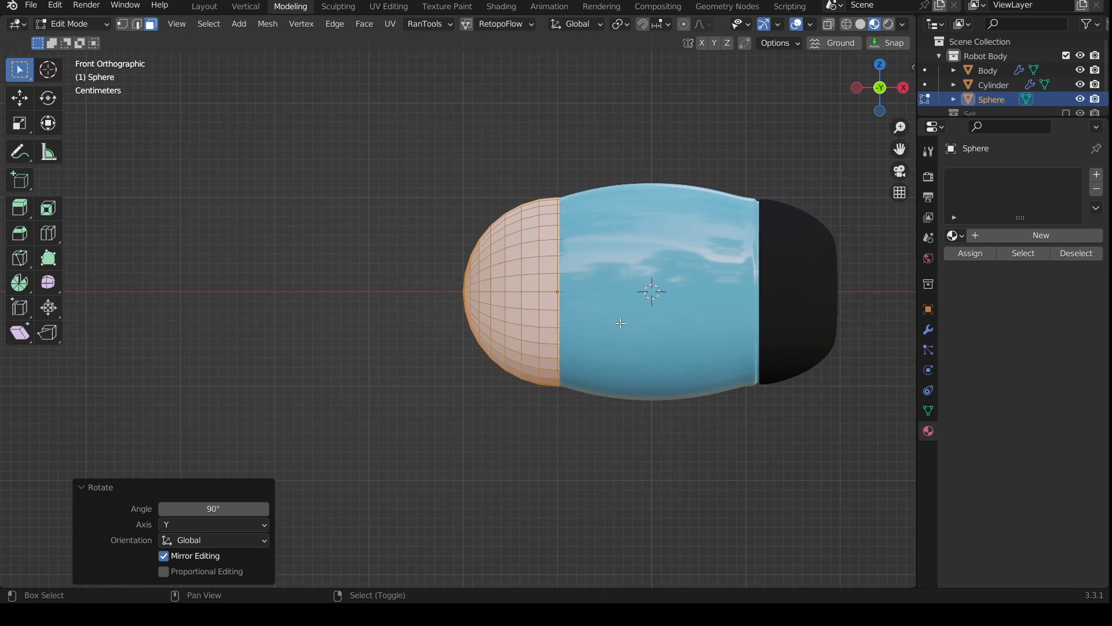
{"action": "scroll", "coordinate": [623, 323], "scroll_direction": "up", "scroll_amount": 1}
{"action": "key", "text": "s"}
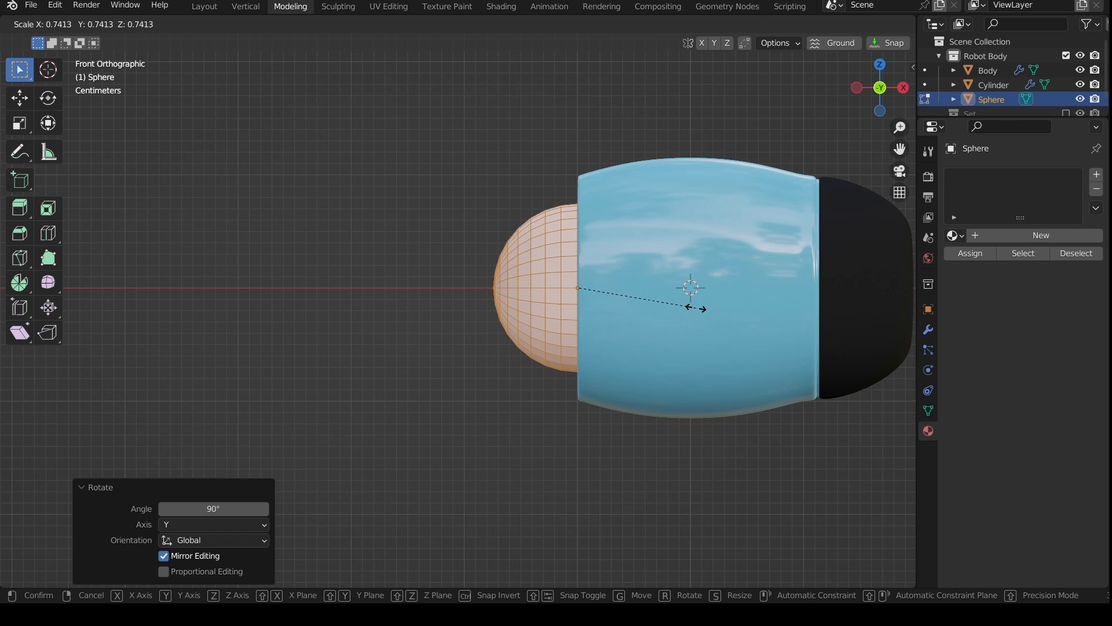
{"action": "left_click", "coordinate": [695, 308]}
Step: Shade the sphere object smooth and give it the existing Chrome material
{"action": "scroll", "coordinate": [669, 325], "scroll_direction": "down", "scroll_amount": 4}
{"action": "middle_click_drag", "start_coordinate": [635, 325], "coordinate": [869, 349], "text": "shift"}
{"action": "key", "text": "Tab"}
{"action": "middle_click_drag", "start_coordinate": [869, 349], "coordinate": [882, 350]}
{"action": "key", "text": "w"}
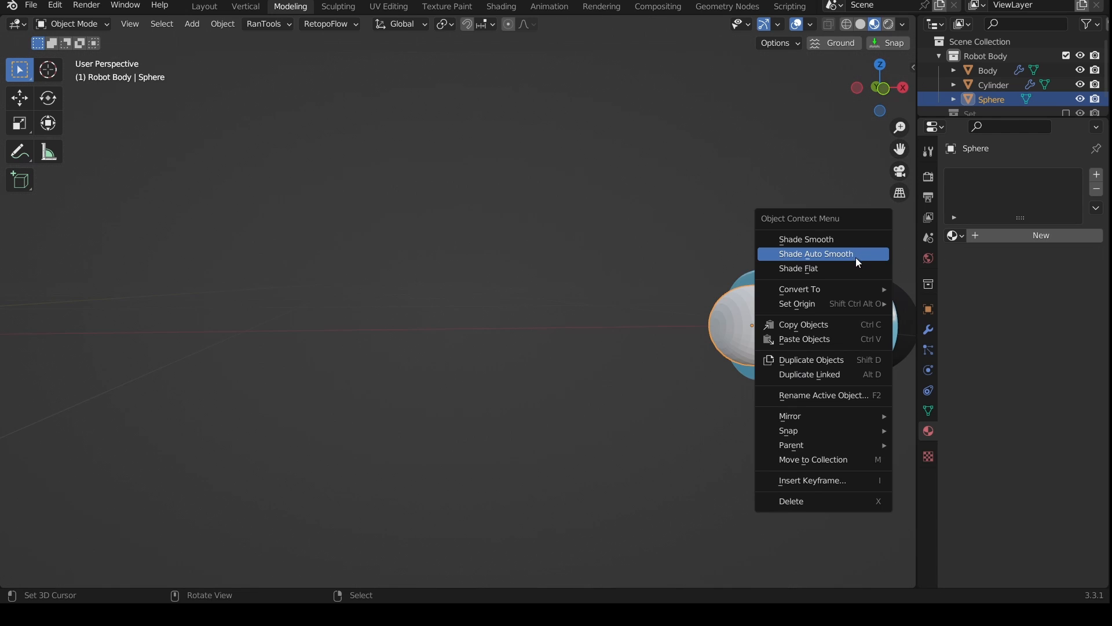
{"action": "left_click", "coordinate": [839, 250]}
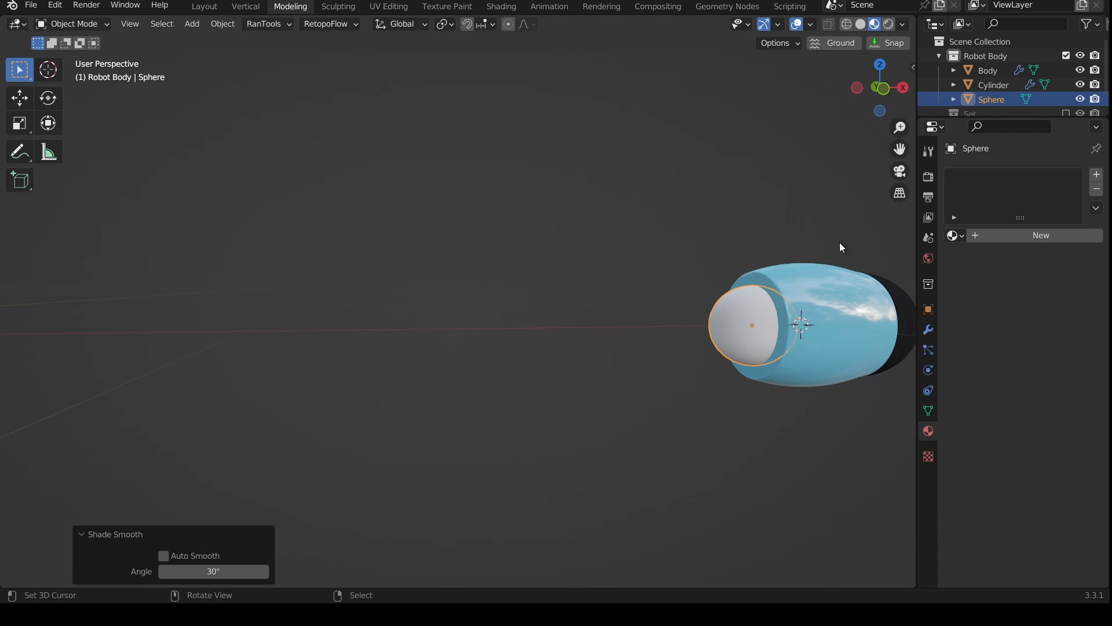
{"action": "left_click", "coordinate": [958, 236]}
{"action": "left_click", "coordinate": [875, 256]}
{"action": "middle_click_drag", "start_coordinate": [733, 296], "coordinate": [731, 291]}
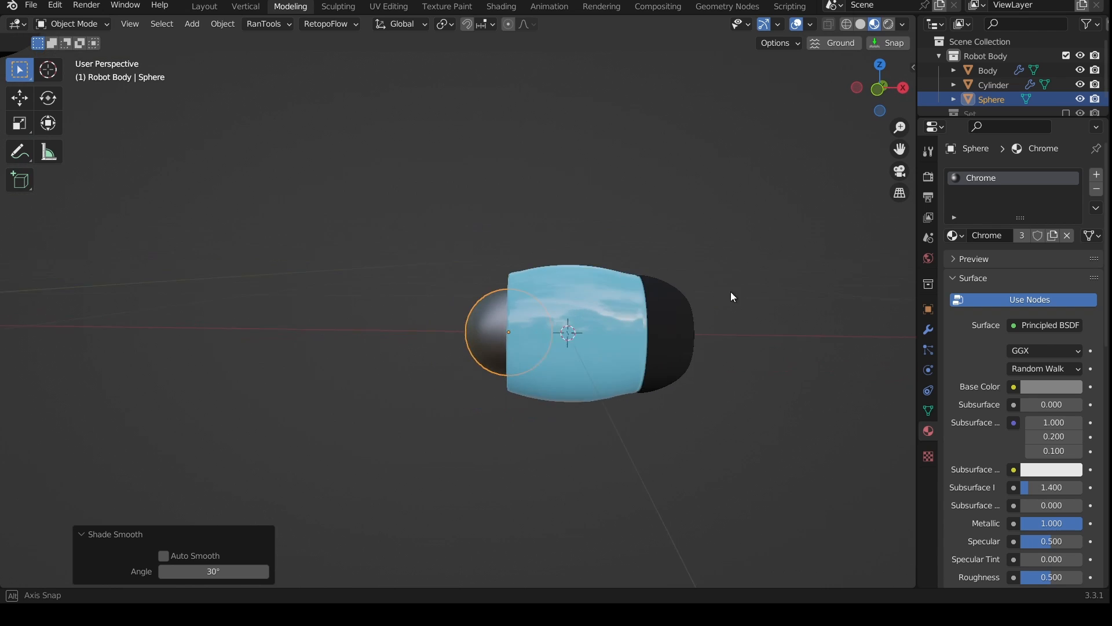
Step: Add a cylinder inside the sphere object's mesh, scale it to 0.1 and rotate it 90° about Y
{"action": "key", "text": "KP_1"}
{"action": "key", "text": "Tab"}
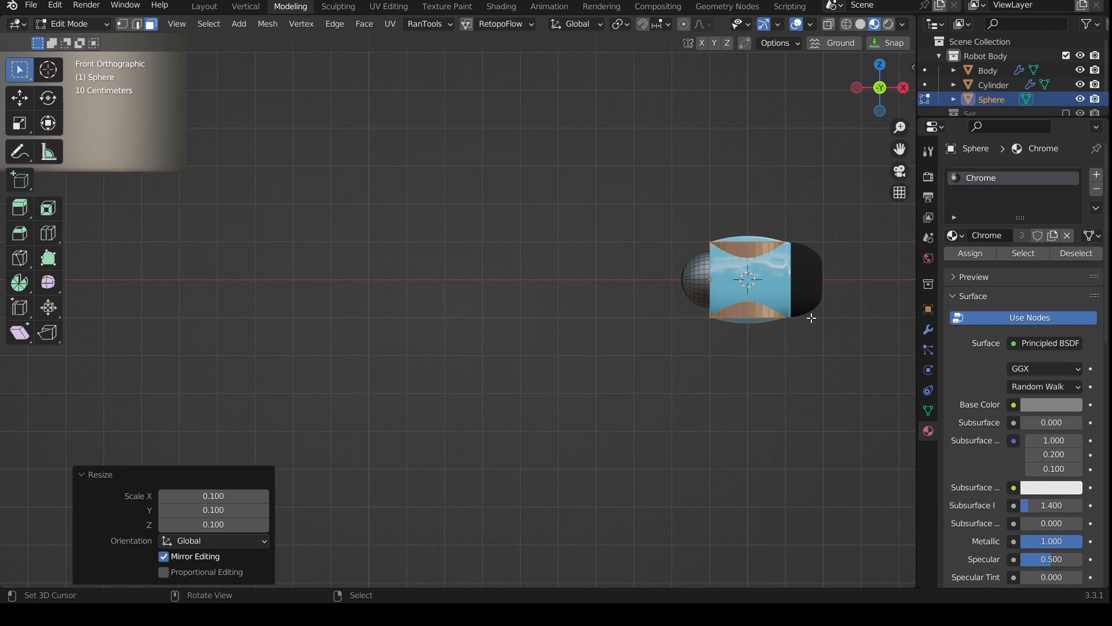
{"action": "middle_click_drag", "start_coordinate": [805, 325], "coordinate": [735, 354], "text": "shift"}
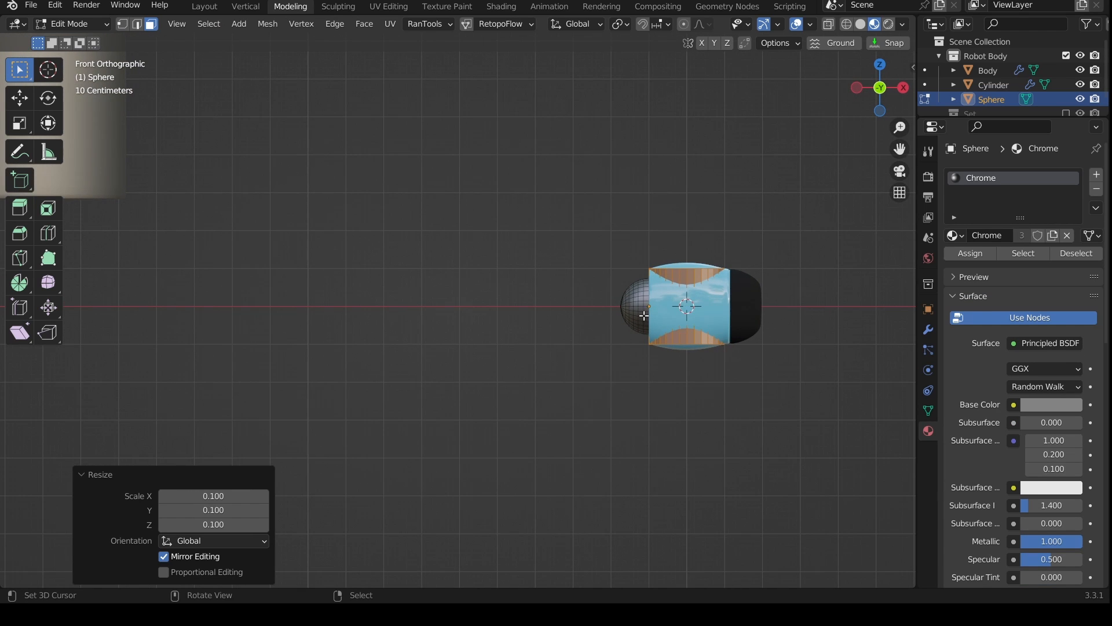
{"action": "scroll", "coordinate": [839, 304], "scroll_direction": "up", "scroll_amount": 4}
{"action": "scroll", "coordinate": [804, 341], "scroll_direction": "down", "scroll_amount": 2}
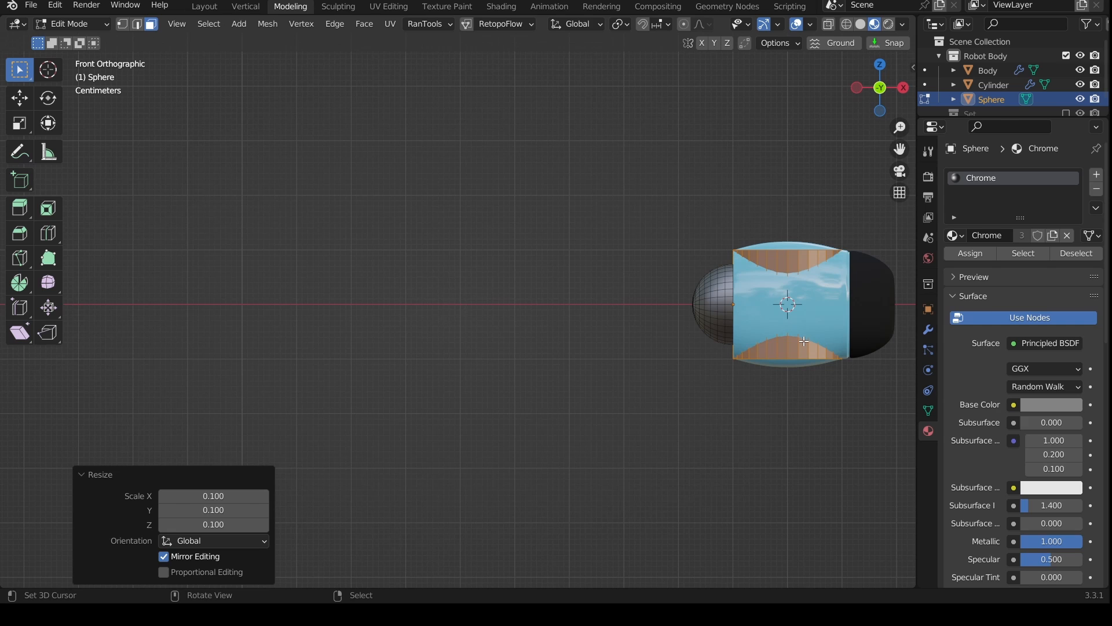
{"action": "type", "text": "ry90"}
{"action": "key", "text": "Return"}
Step: Move the new cylinder about -0.29 m along X and scale it to 0.2 on Y and Z only
{"action": "key", "text": "g"}
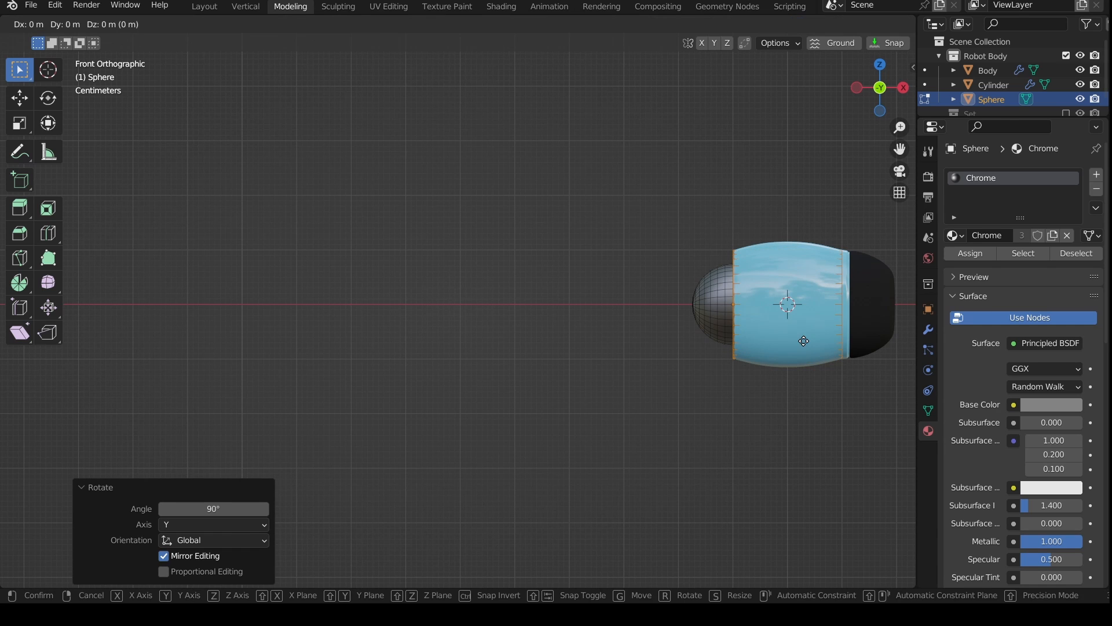
{"action": "key", "text": "x"}
{"action": "left_click", "coordinate": [677, 349]}
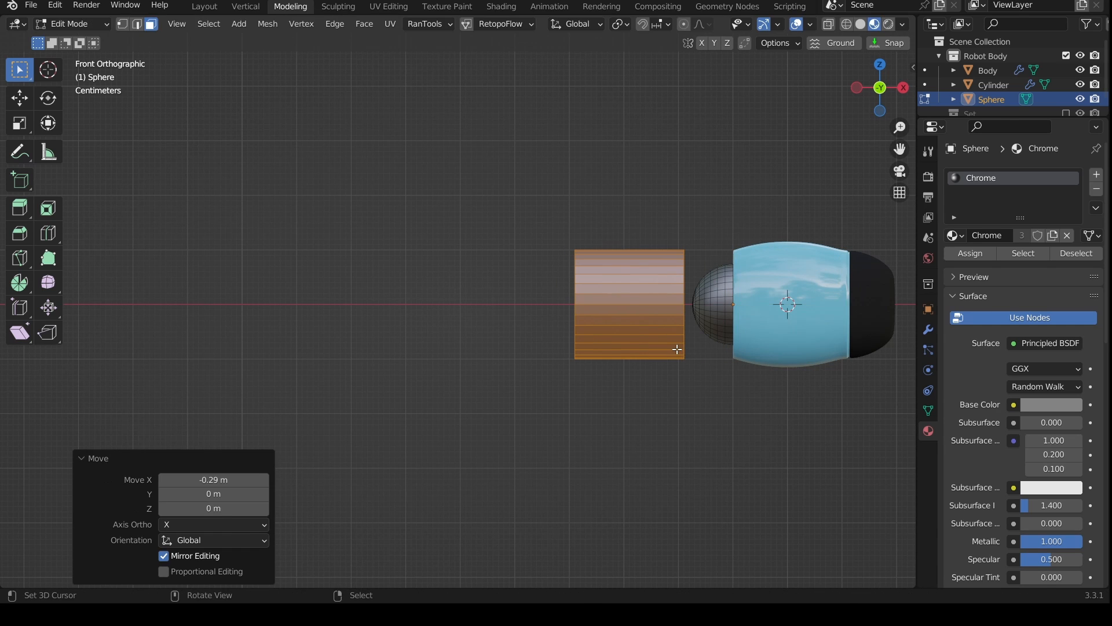
{"action": "key", "text": "s"}
{"action": "key", "text": "shift+x"}
{"action": "type", "text": ".5"}
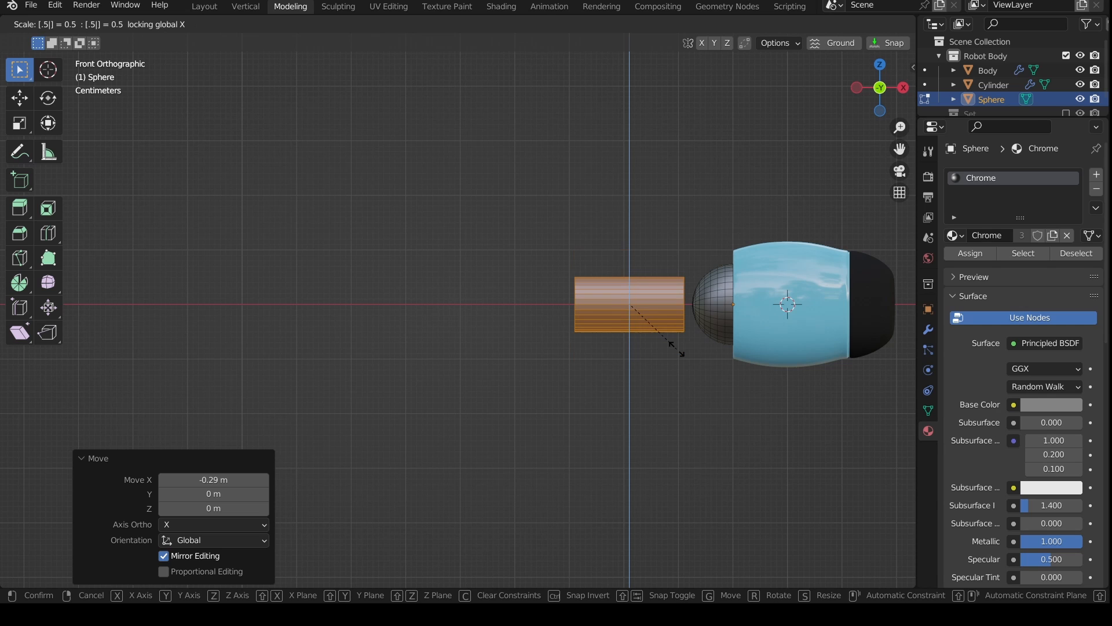
{"action": "key", "text": "BackSpace"}
{"action": "type", "text": ".2"}
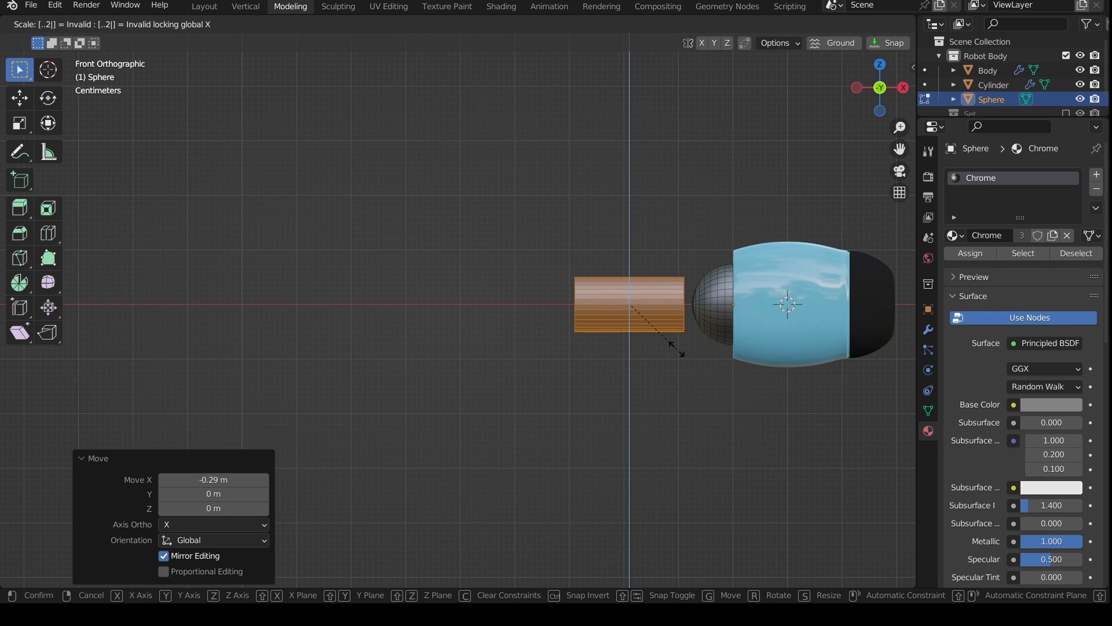
Step: Slide the thin rod along X by about 0.02 m until its end meets the sphere
{"action": "scroll", "coordinate": [633, 348], "scroll_direction": "up", "scroll_amount": 2}
{"action": "key", "text": "g"}
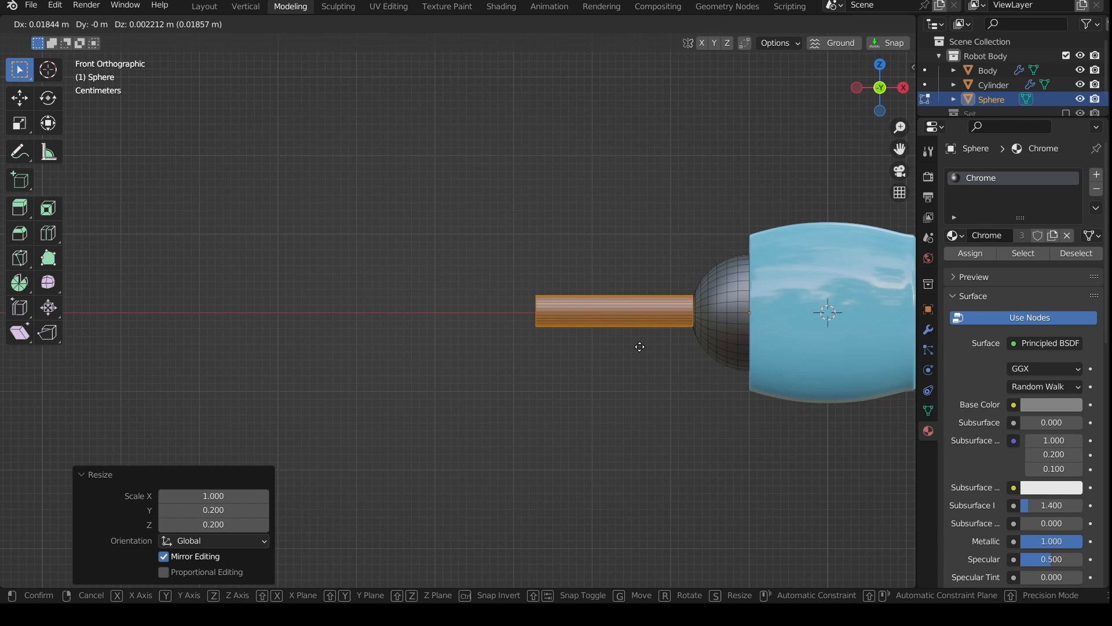
{"action": "key", "text": "x"}
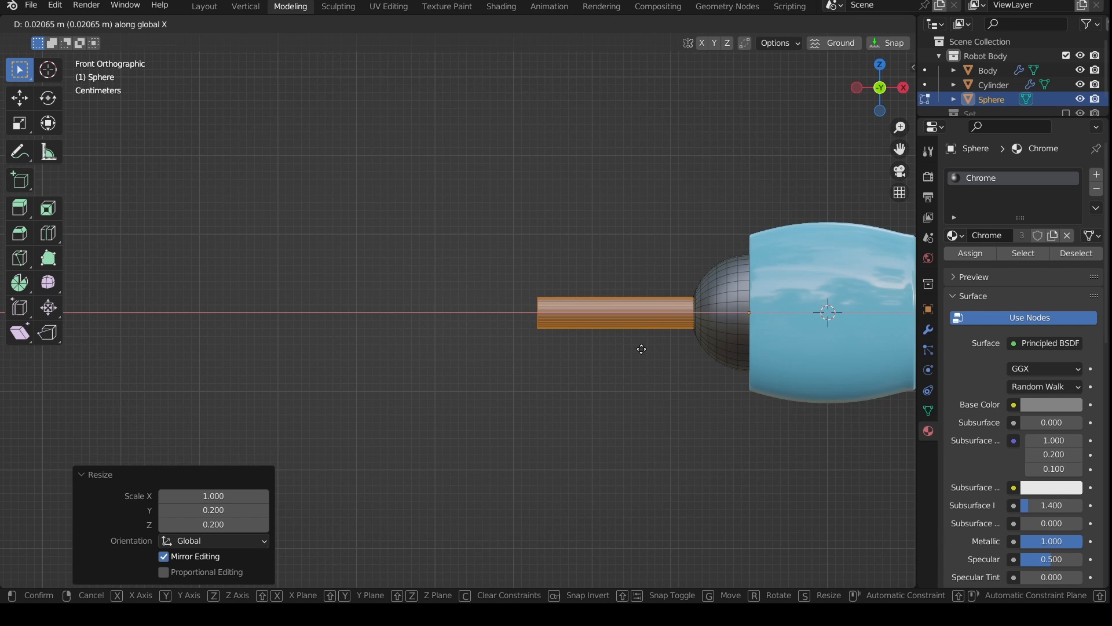
{"action": "left_click", "coordinate": [644, 350]}
{"action": "scroll", "coordinate": [641, 358], "scroll_direction": "down", "scroll_amount": 3}
{"action": "key", "text": "Tab"}
{"action": "scroll", "coordinate": [636, 365], "scroll_direction": "up", "scroll_amount": 1}
Step: Duplicate only the linked sphere mesh and move the copy along X to the rod's far end
{"action": "key", "text": "Tab"}
{"action": "key", "text": "alt+a"}
{"action": "key", "text": "l"}
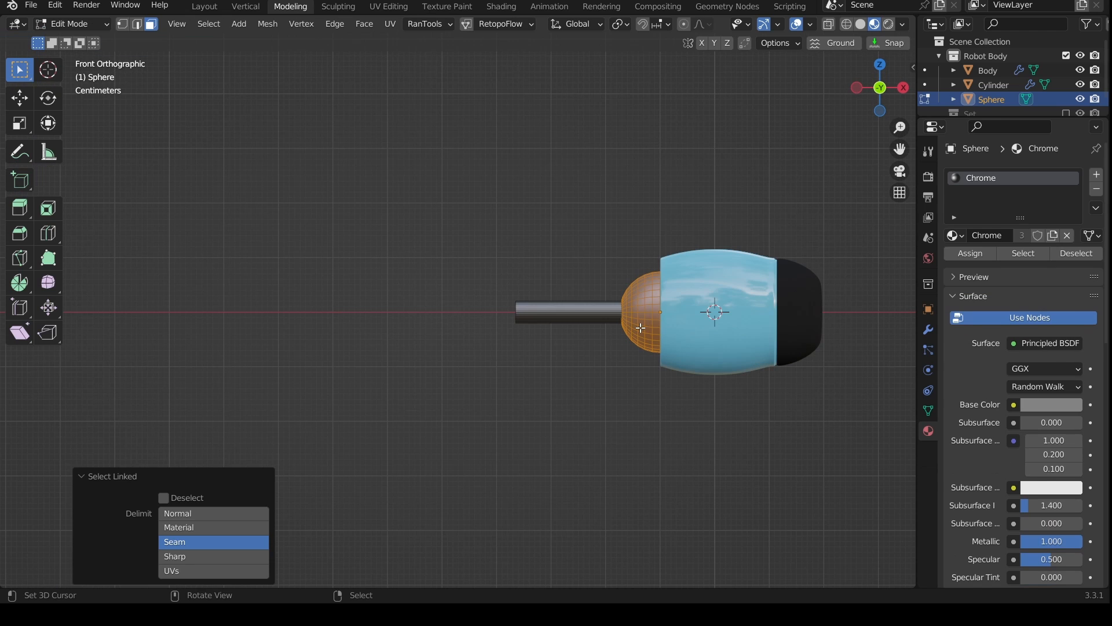
{"action": "key", "text": "shift+d"}
{"action": "key", "text": "x"}
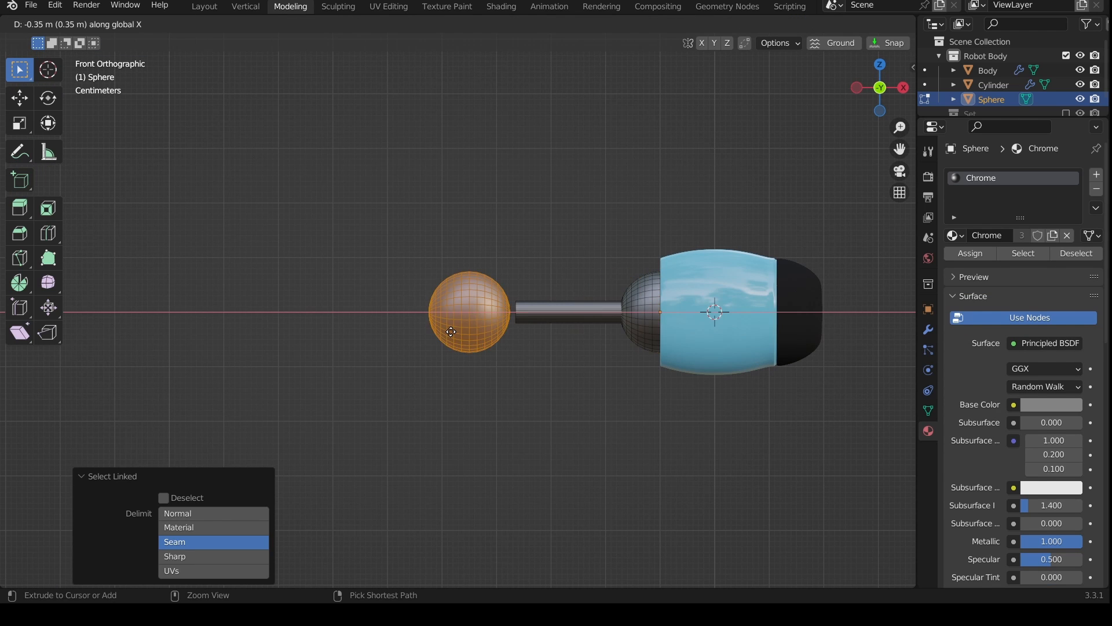
{"action": "left_click", "coordinate": [462, 331]}
{"action": "scroll", "coordinate": [490, 347], "scroll_direction": "down", "scroll_amount": 5}
{"action": "key", "text": "Tab"}
Step: Duplicate the rod and its end sphere along negative X to form a second leg segment
{"action": "middle_click_drag", "start_coordinate": [511, 371], "coordinate": [542, 371]}
{"action": "key", "text": "alt+a"}
{"action": "scroll", "coordinate": [542, 341], "scroll_direction": "up", "scroll_amount": 2}
{"action": "key", "text": "Tab"}
{"action": "key", "text": "KP_1"}
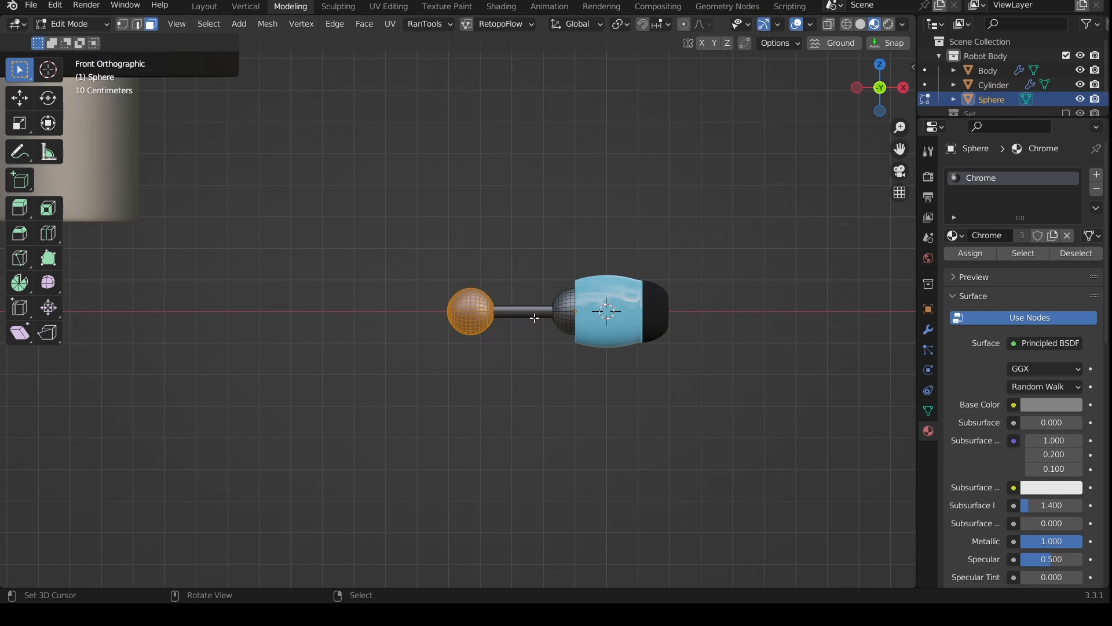
{"action": "key", "text": "l"}
{"action": "middle_click_drag", "start_coordinate": [536, 318], "coordinate": [686, 393], "text": "shift"}
{"action": "scroll", "coordinate": [686, 393], "scroll_direction": "up", "scroll_amount": 1}
{"action": "key", "text": "g"}
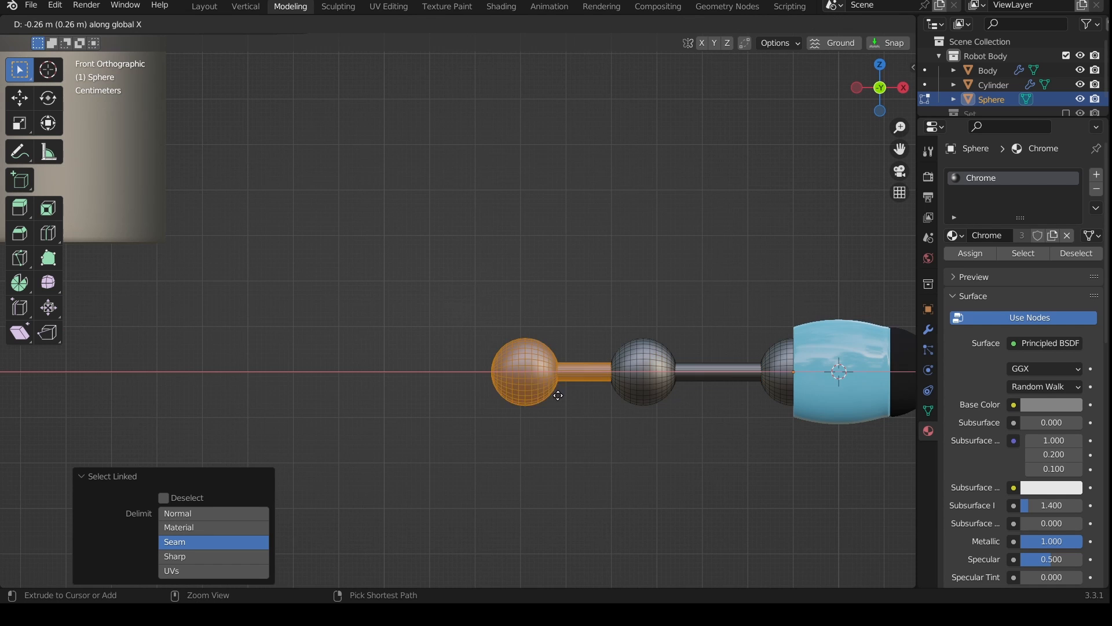
{"action": "left_click", "coordinate": [529, 390]}
{"action": "key", "text": "Tab"}
Step: Apply Auto Smooth shading at 30° to the whole leg joint object
{"action": "scroll", "coordinate": [604, 422], "scroll_direction": "down", "scroll_amount": 4}
{"action": "middle_click_drag", "start_coordinate": [604, 423], "coordinate": [590, 449]}
{"action": "scroll", "coordinate": [620, 377], "scroll_direction": "up", "scroll_amount": 4}
{"action": "scroll", "coordinate": [544, 360], "scroll_direction": "up", "scroll_amount": 4}
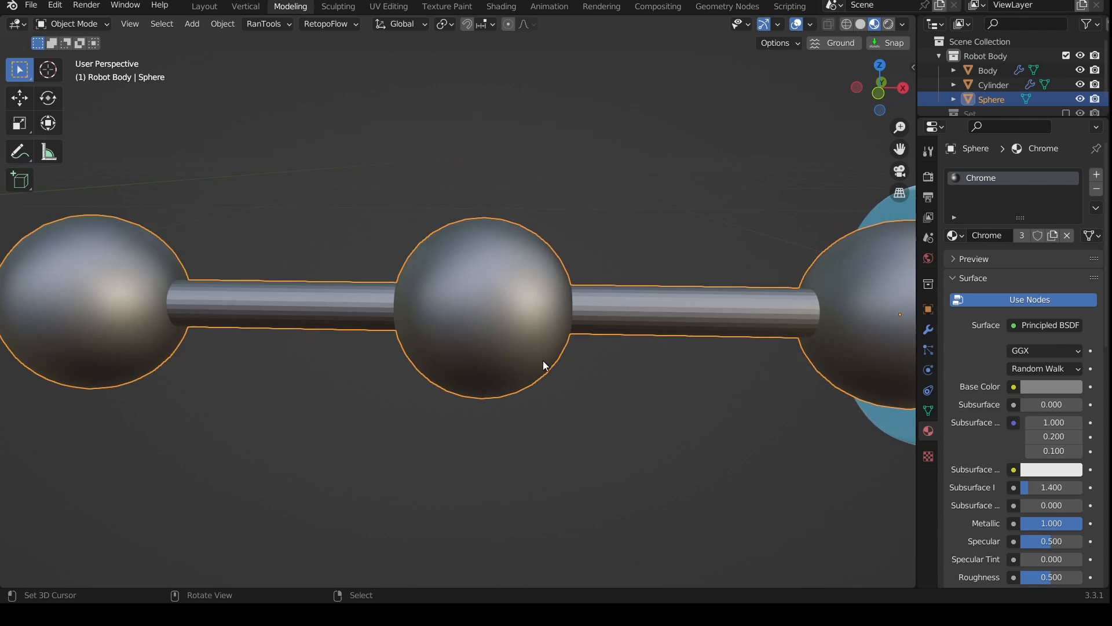
{"action": "scroll", "coordinate": [572, 364], "scroll_direction": "down", "scroll_amount": 1}
{"action": "right_click", "coordinate": [589, 359]}
{"action": "left_click", "coordinate": [560, 334]}
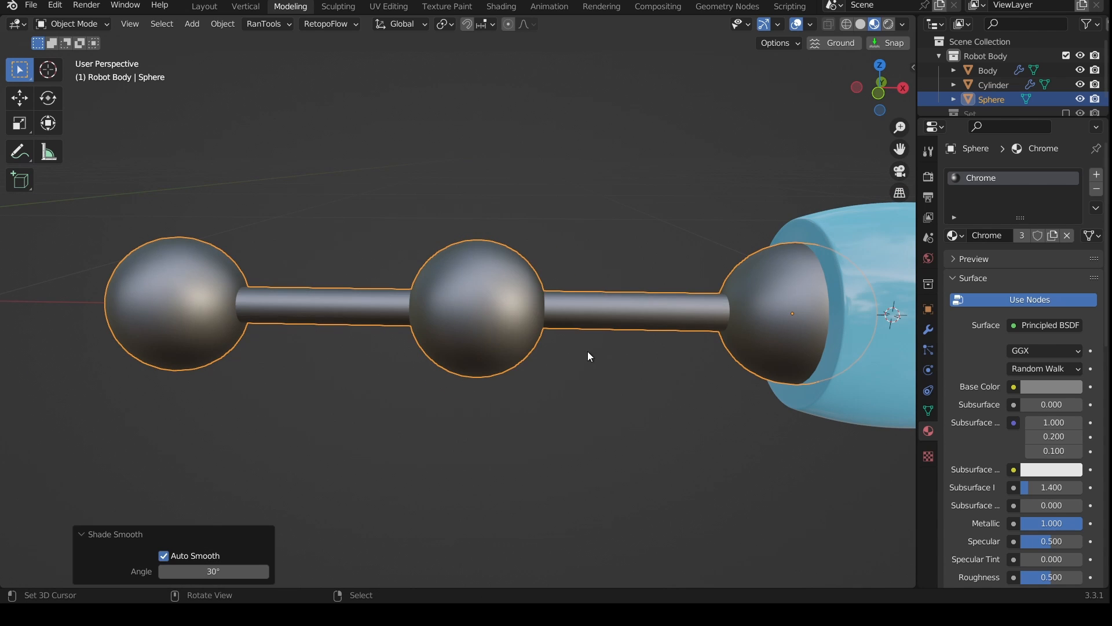
Step: Select the middle face loops of all three spheres and extrude them along normals by about 0.0079 m
{"action": "middle_click_drag", "start_coordinate": [588, 351], "coordinate": [482, 355]}
{"action": "key", "text": "Tab"}
{"action": "left_click", "coordinate": [467, 277], "text": "alt"}
{"action": "right_click", "coordinate": [133, 264], "text": "alt+shift"}
{"action": "scroll", "coordinate": [597, 339], "scroll_direction": "down", "scroll_amount": 2}
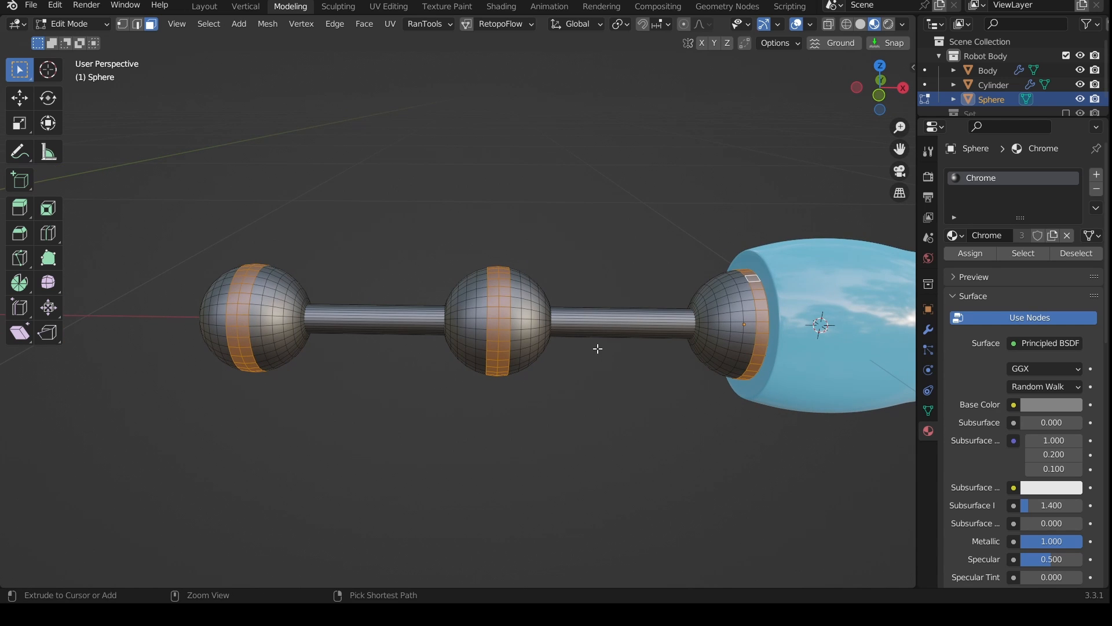
{"action": "key", "text": "alt+e"}
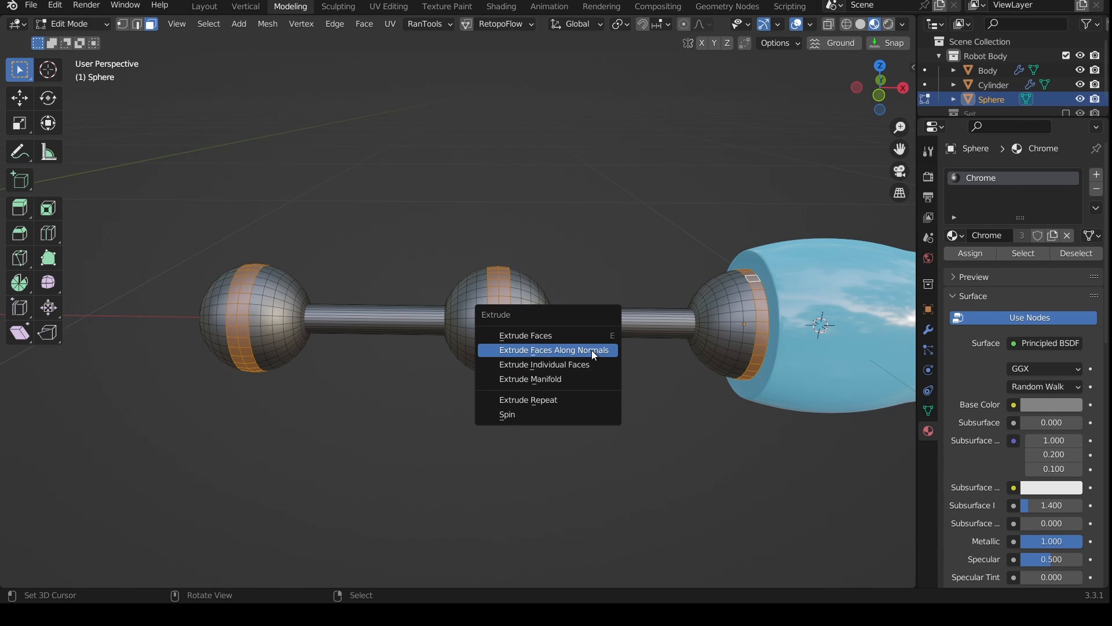
{"action": "left_click", "coordinate": [592, 350]}
{"action": "left_click", "coordinate": [593, 348]}
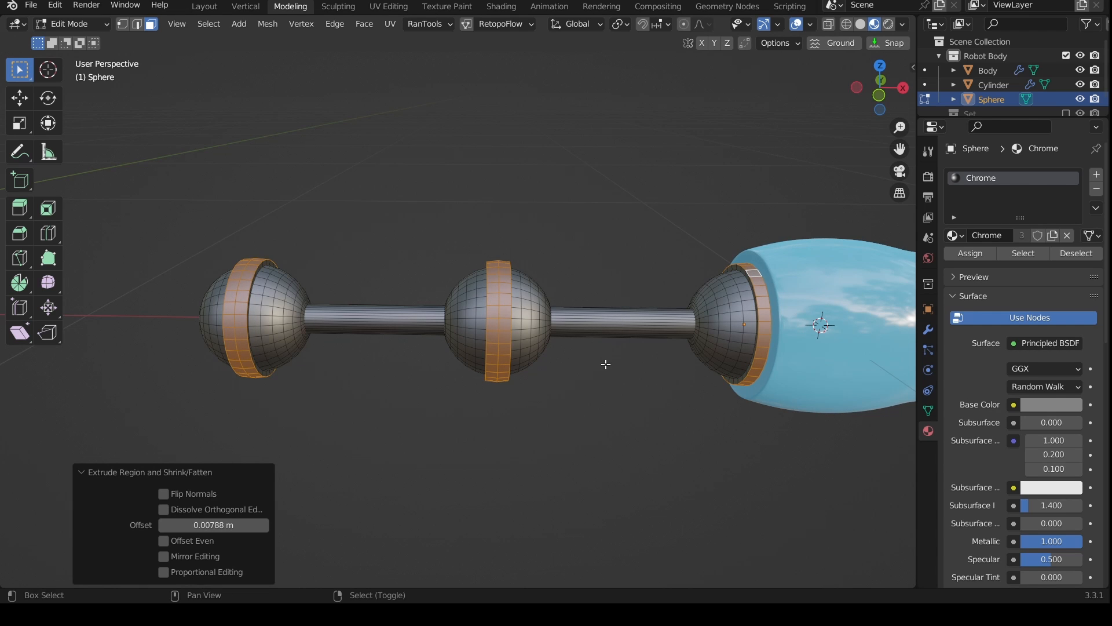
Step: Grow the selection around the raised sphere bands and assign the Shell material through a new material slot
{"action": "middle_click_drag", "start_coordinate": [606, 364], "coordinate": [549, 369], "text": "shift"}
{"action": "key", "text": "ctrl+KP_Add"}
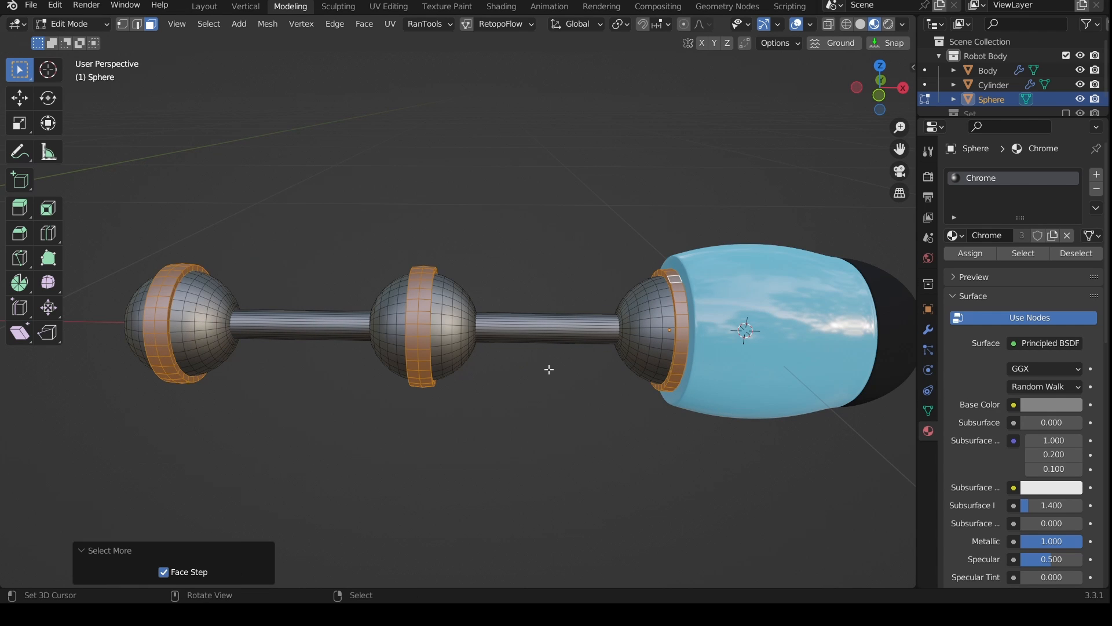
{"action": "left_click", "coordinate": [1097, 173]}
{"action": "left_click", "coordinate": [955, 265]}
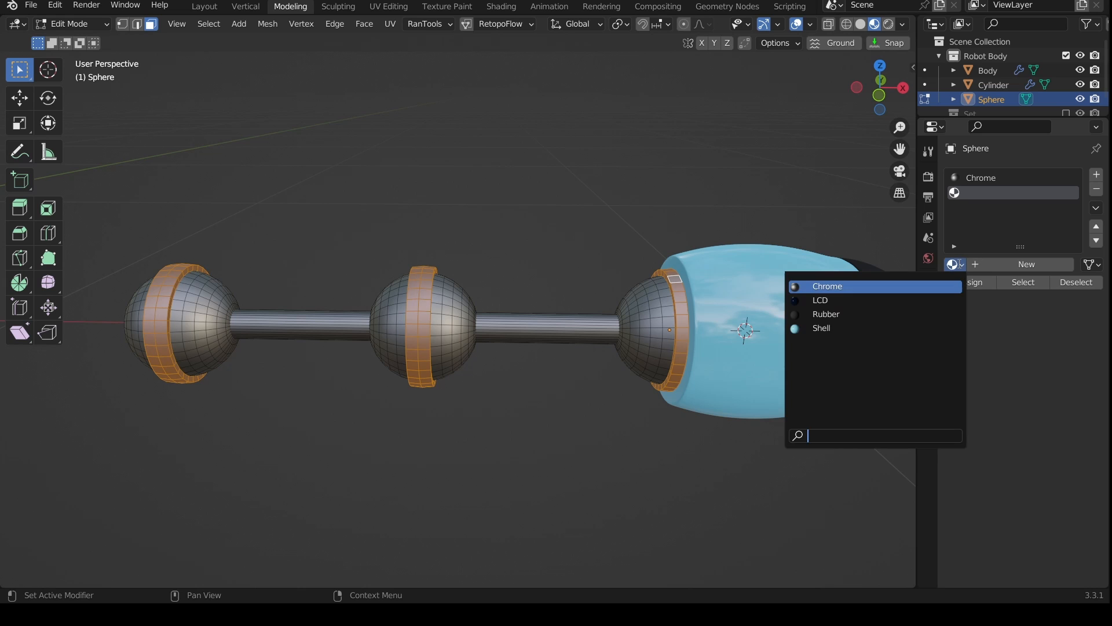
{"action": "left_click", "coordinate": [852, 328]}
{"action": "left_click", "coordinate": [965, 282]}
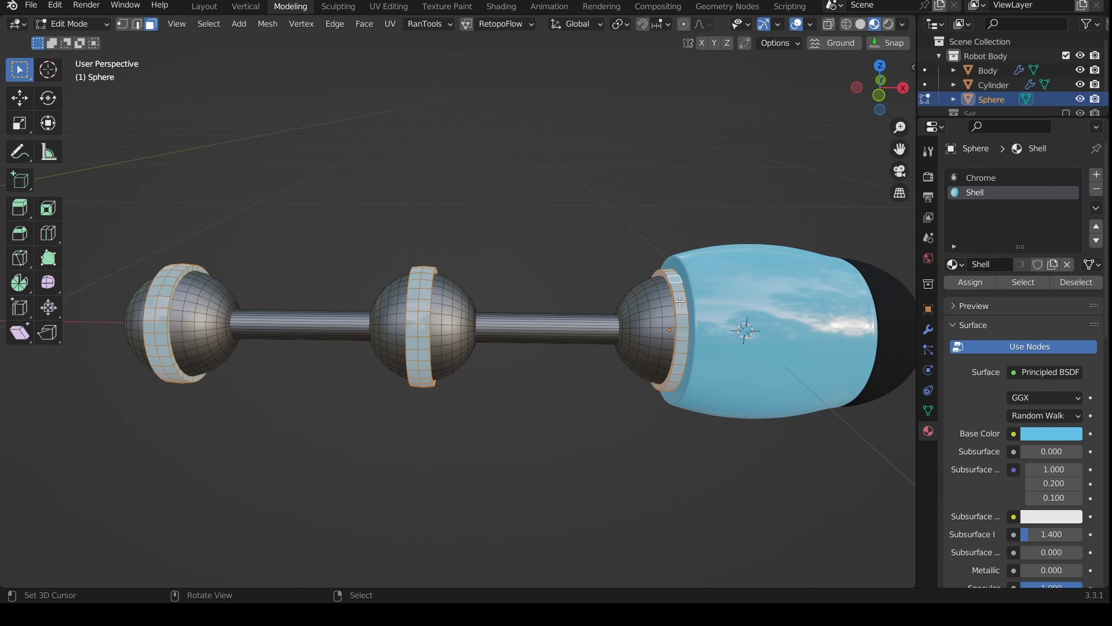
Step: Cut two edge loops around each rod and scale the outer rod's pair to 0.5 along X
{"action": "middle_click_drag", "start_coordinate": [678, 300], "coordinate": [660, 307]}
{"action": "key", "text": "ctrl+r"}
{"action": "scroll", "coordinate": [554, 325], "scroll_direction": "up", "scroll_amount": 1}
{"action": "left_click", "coordinate": [290, 328]}
{"action": "right_click", "coordinate": [291, 328]}
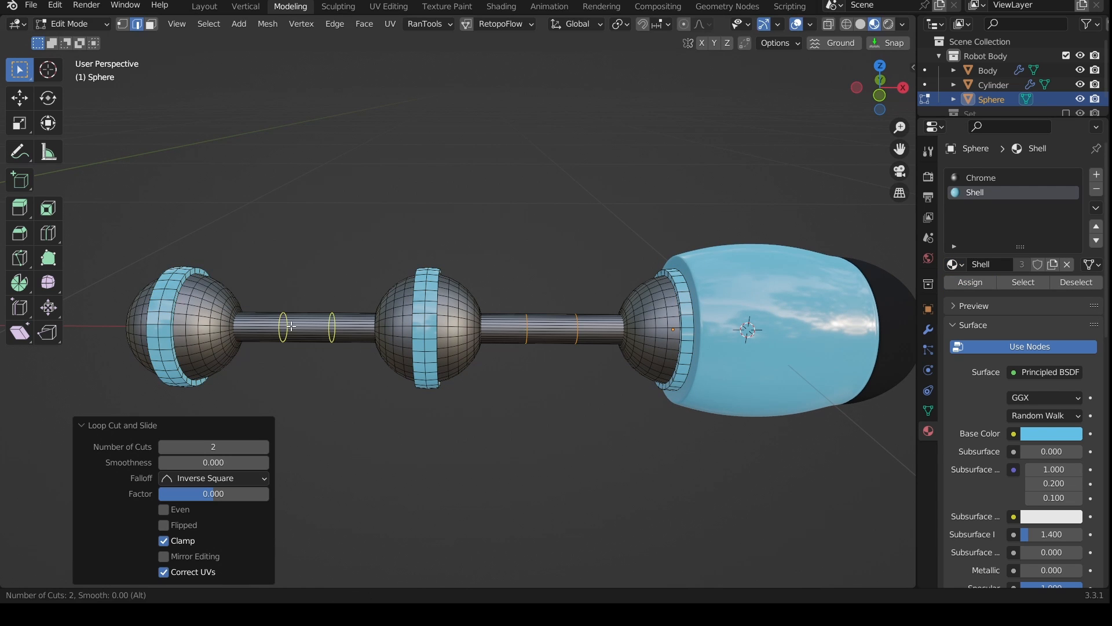
{"action": "type", "text": "sx"}
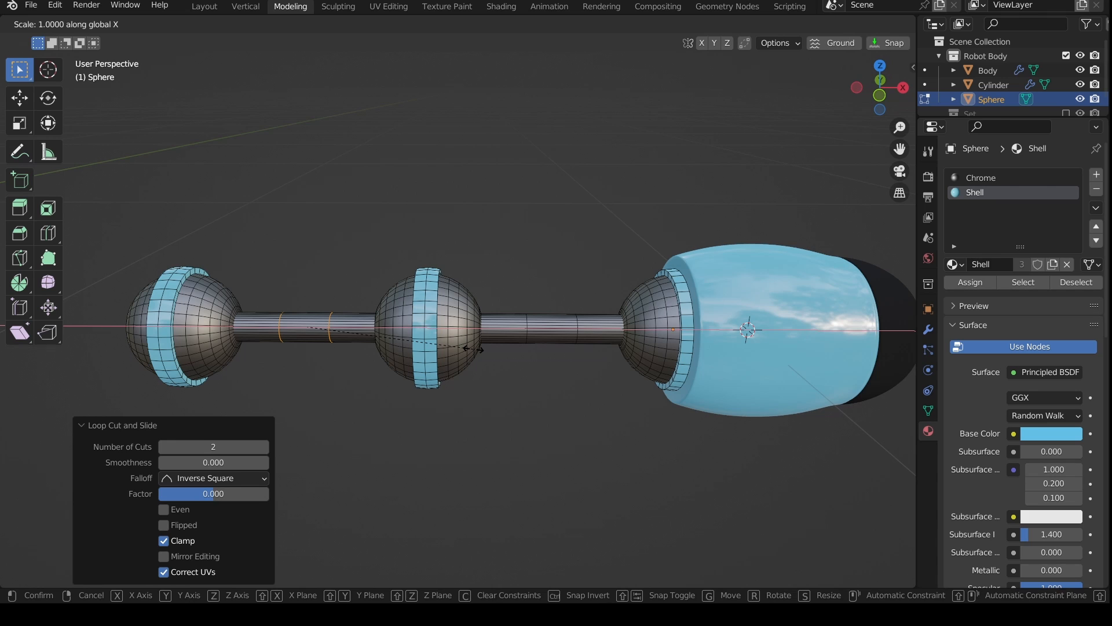
{"action": "type", "text": ".5"}
{"action": "key", "text": "Return"}
Step: Select the two edge loops on the rod beside the blue cylinder and scale them to 0.5 along X
{"action": "scroll", "coordinate": [538, 336], "scroll_direction": "up", "scroll_amount": 3}
{"action": "right_click", "coordinate": [578, 334], "text": "alt"}
{"action": "right_click", "coordinate": [665, 331], "text": "alt+shift"}
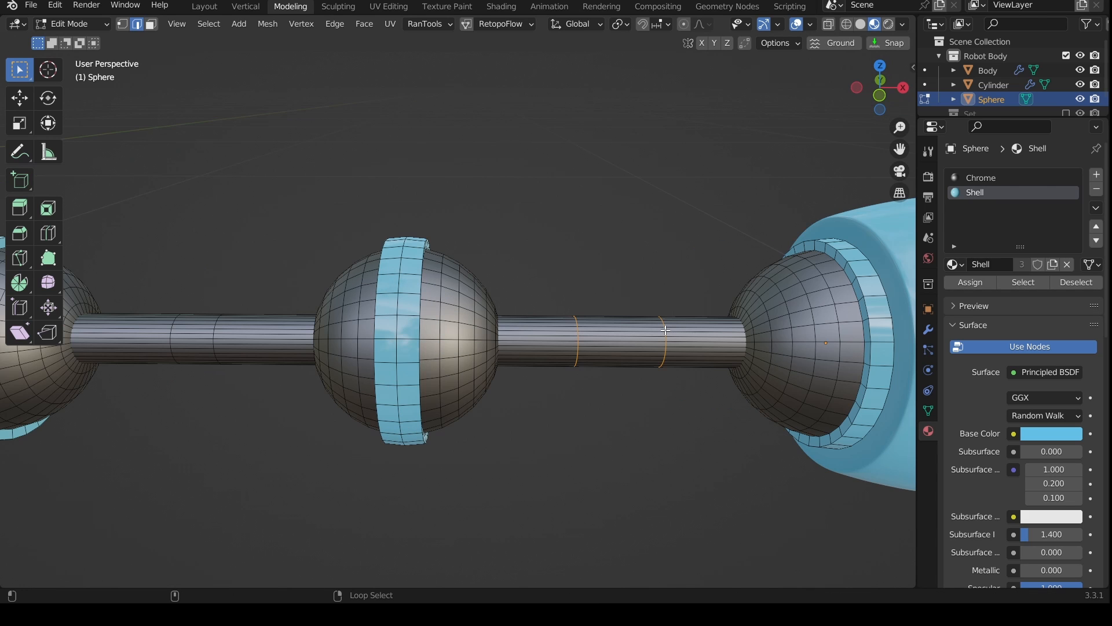
{"action": "type", "text": "sx.5"}
{"action": "key", "text": "Return"}
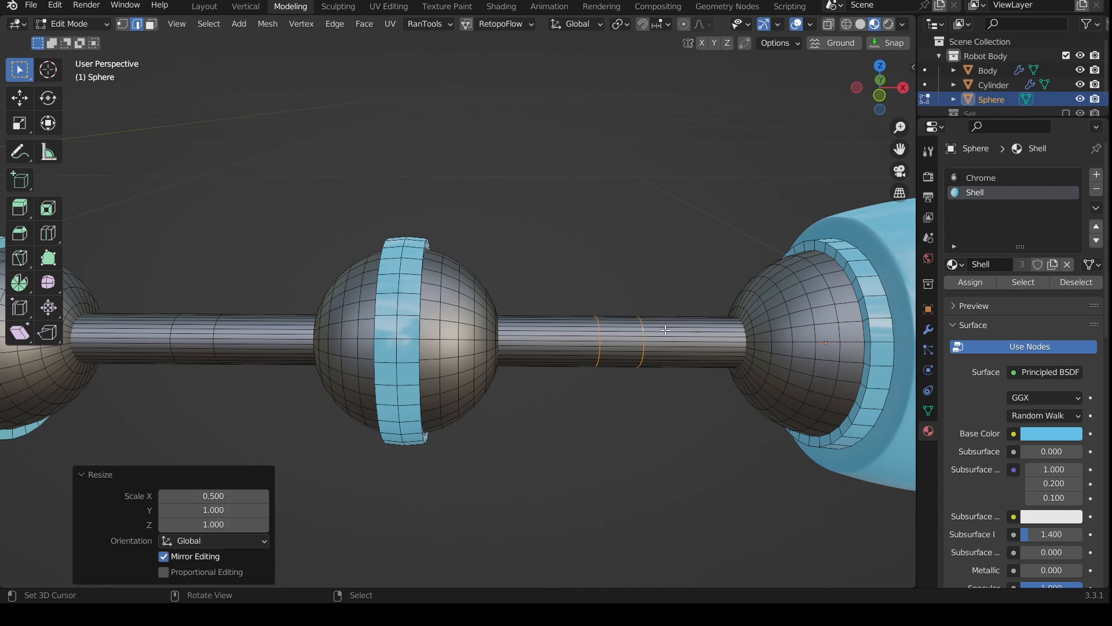
Step: Extrude the narrow face bands on both rods along normals by about 0.01 m
{"action": "key", "text": "3"}
{"action": "right_click", "coordinate": [214, 323], "text": "alt+shift"}
{"action": "key", "text": "alt+e"}
{"action": "left_click", "coordinate": [379, 353]}
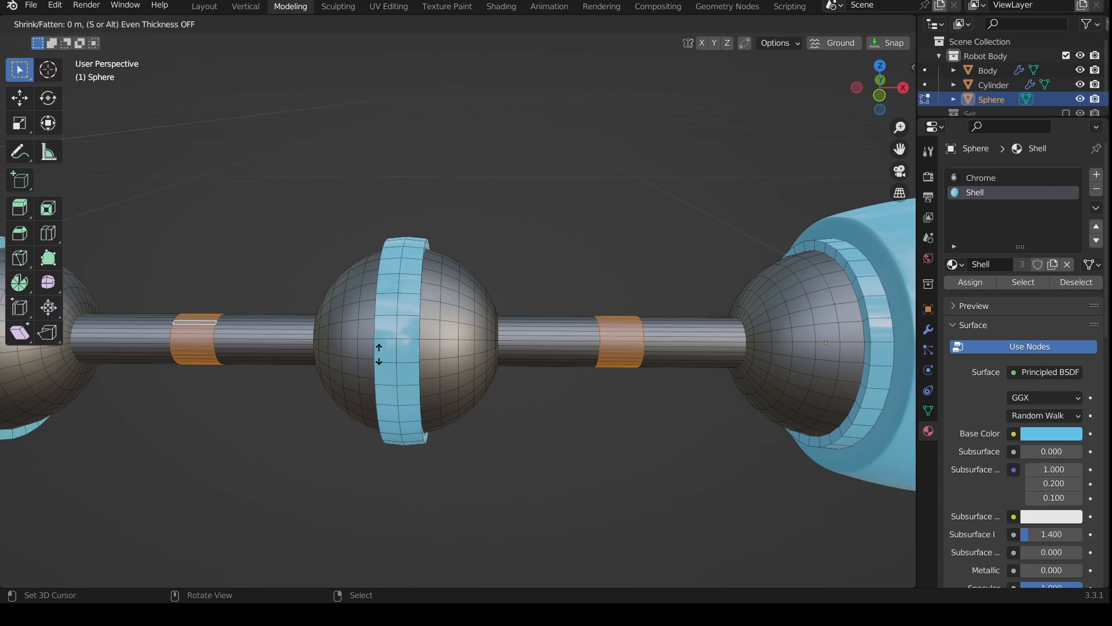
{"action": "left_click", "coordinate": [380, 347]}
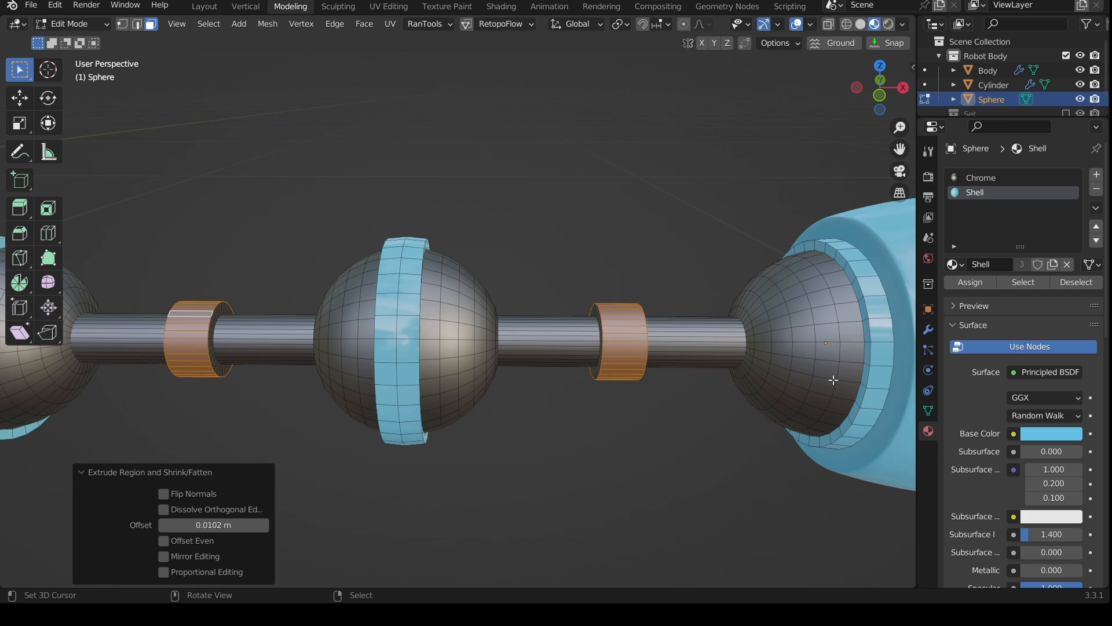
Step: Grow the selection around the raised rod bands and assign the Shell material, returning to Object Mode
{"action": "key", "text": "ctrl+KP_Add"}
{"action": "left_click", "coordinate": [978, 283]}
{"action": "key", "text": "Tab"}
{"action": "scroll", "coordinate": [696, 342], "scroll_direction": "down", "scroll_amount": 8}
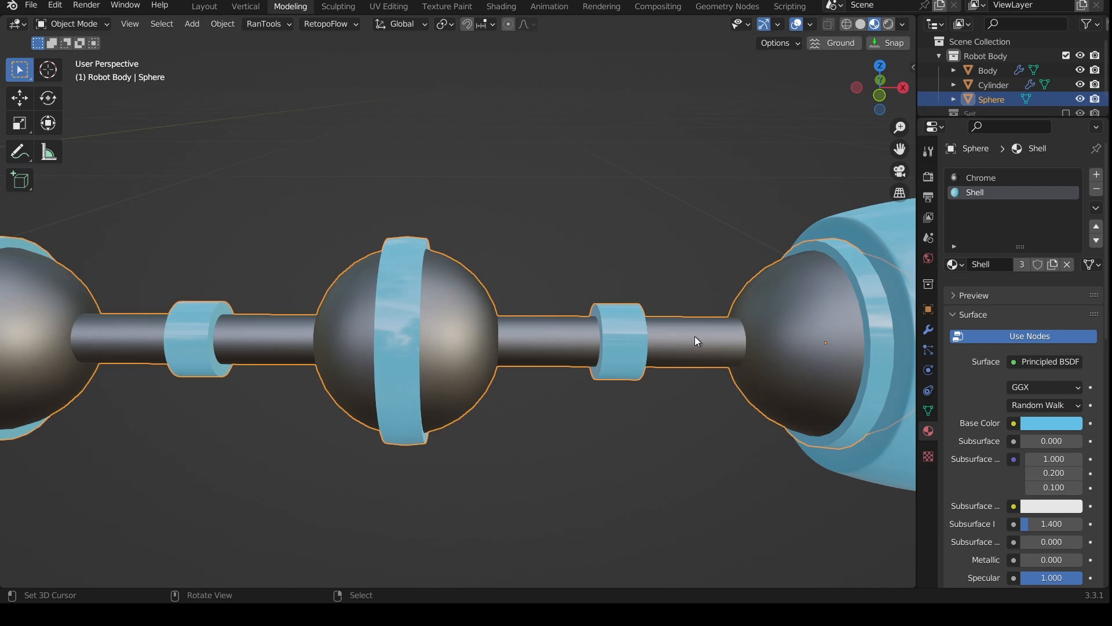
{"action": "scroll", "coordinate": [701, 358], "scroll_direction": "up", "scroll_amount": 2}
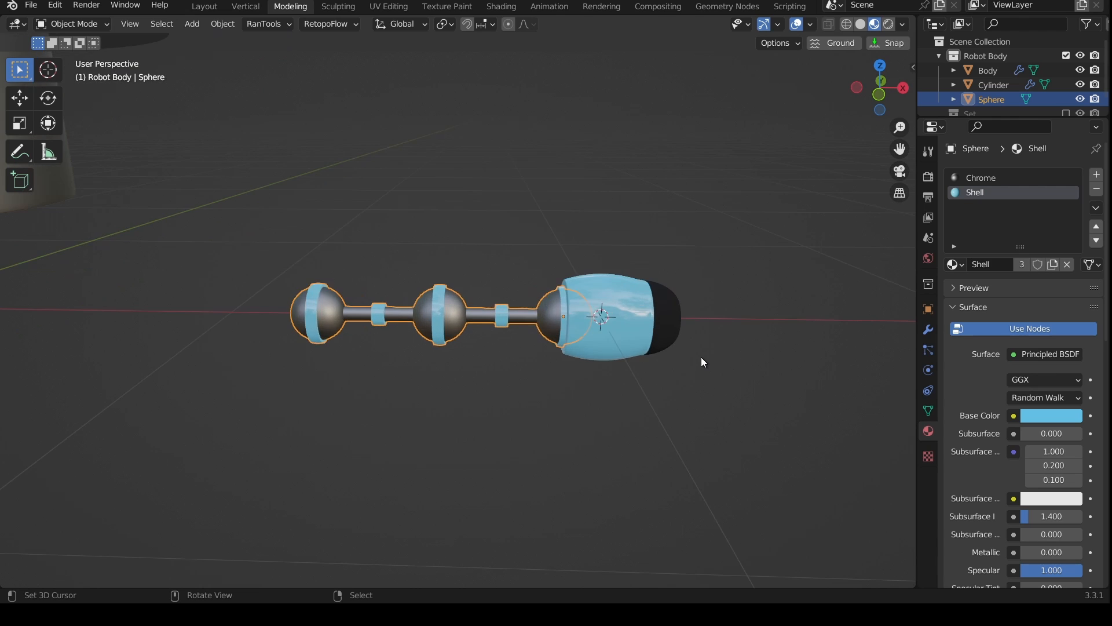
{"action": "scroll", "coordinate": [701, 358], "scroll_direction": "down", "scroll_amount": 2}
{"action": "middle_click_drag", "start_coordinate": [705, 360], "coordinate": [660, 372]}
{"action": "scroll", "coordinate": [662, 377], "scroll_direction": "up", "scroll_amount": 5}
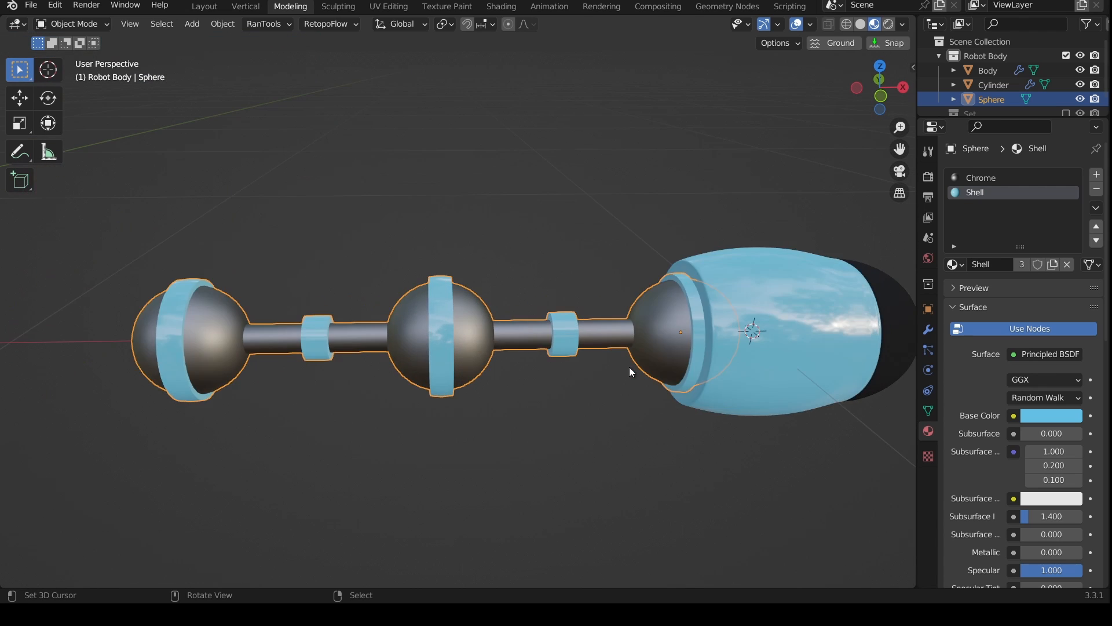
Step: Select the chrome sphere at the leg's free end in Edit Mode and snap the 3D cursor to its centre
{"action": "scroll", "coordinate": [551, 398], "scroll_direction": "down", "scroll_amount": 6}
{"action": "key", "text": "KP_1"}
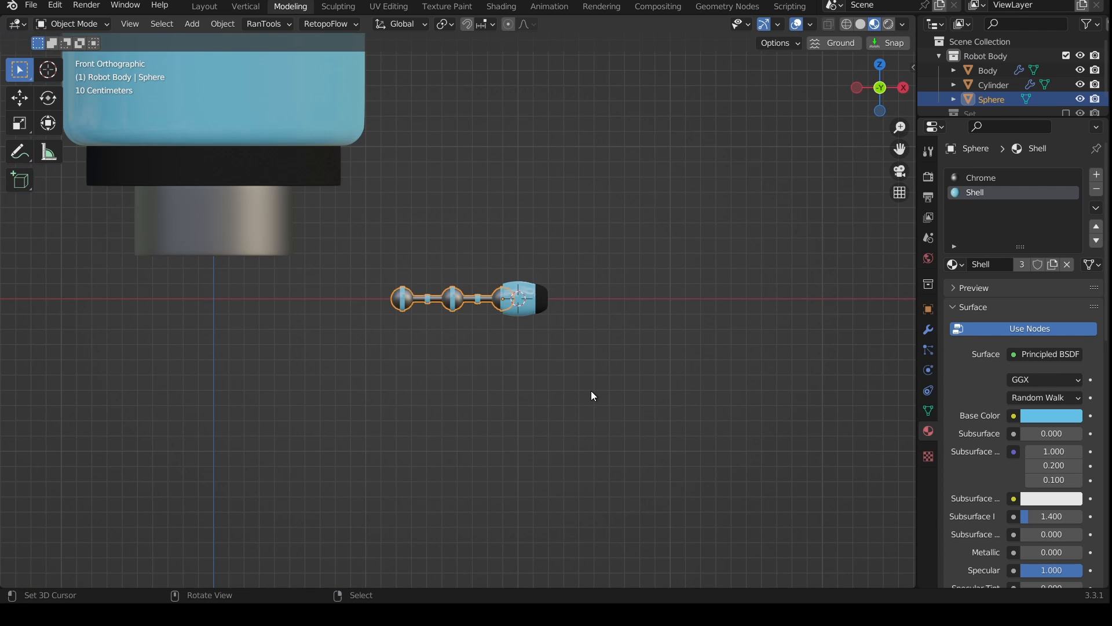
{"action": "left_click", "coordinate": [537, 311], "text": "shift"}
{"action": "scroll", "coordinate": [467, 365], "scroll_direction": "up", "scroll_amount": 3}
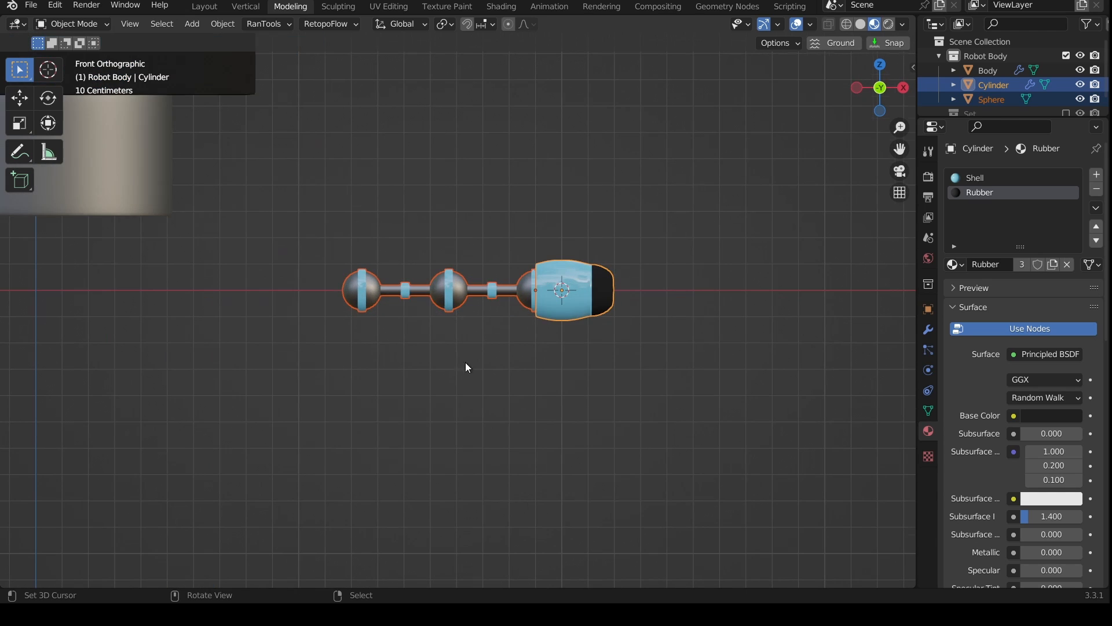
{"action": "left_click", "coordinate": [378, 296]}
{"action": "key", "text": "shift+s"}
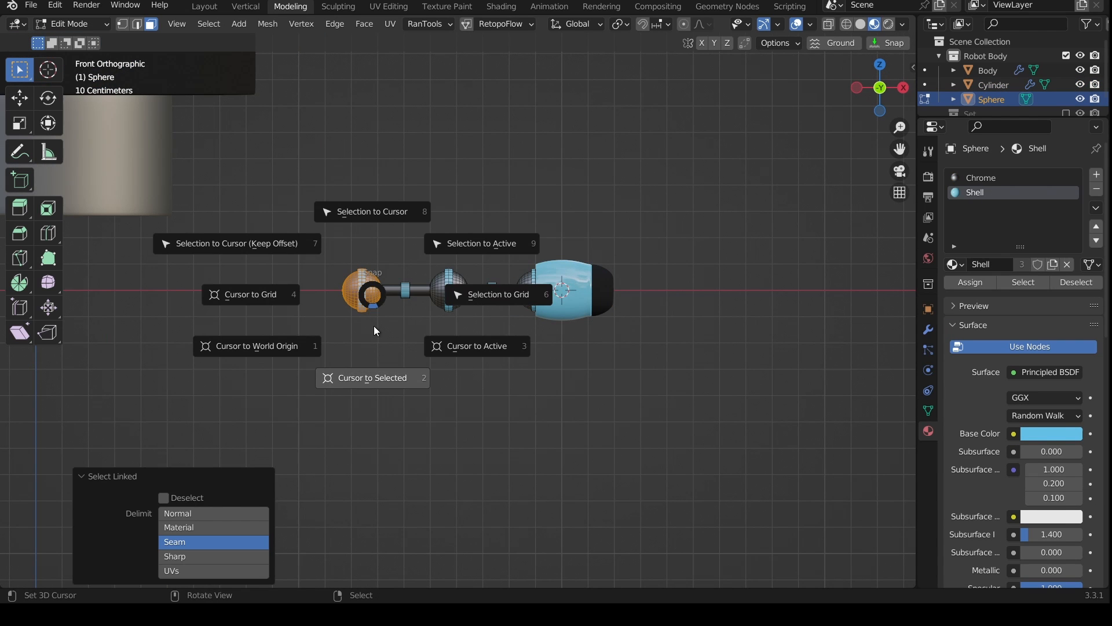
{"action": "left_click", "coordinate": [371, 370]}
Step: Return to Object Mode and set the sphere-and-rod object's origin to the 3D cursor
{"action": "middle_click_drag", "start_coordinate": [362, 299], "coordinate": [447, 301]}
{"action": "scroll", "coordinate": [440, 309], "scroll_direction": "up", "scroll_amount": 5}
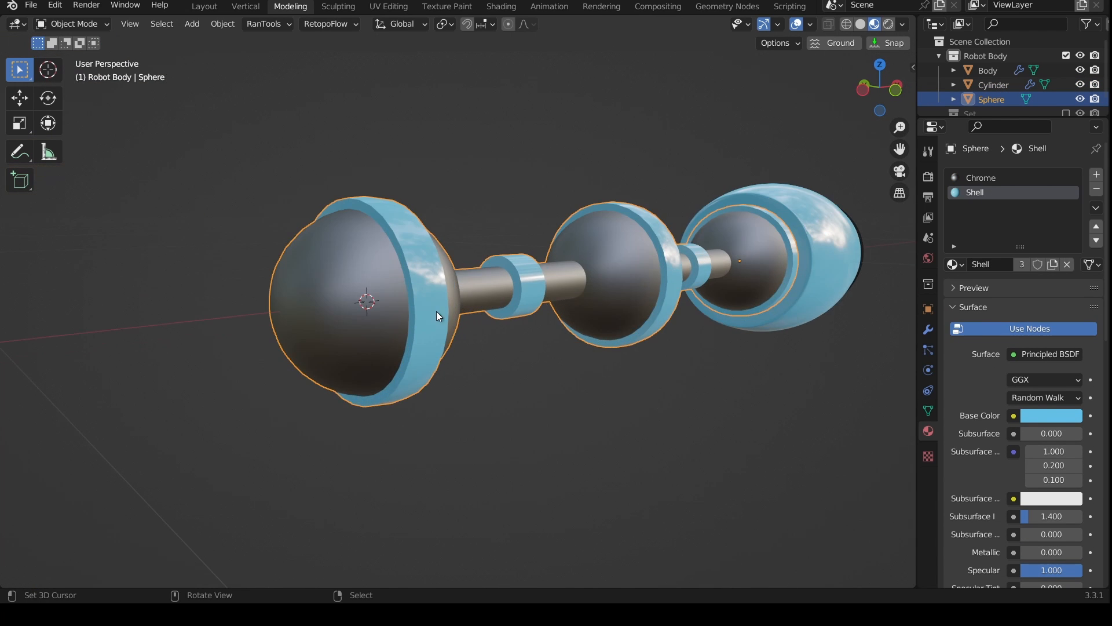
{"action": "scroll", "coordinate": [524, 325], "scroll_direction": "down", "scroll_amount": 2}
{"action": "scroll", "coordinate": [523, 326], "scroll_direction": "down", "scroll_amount": 2}
{"action": "middle_click_drag", "start_coordinate": [513, 322], "coordinate": [355, 202]}
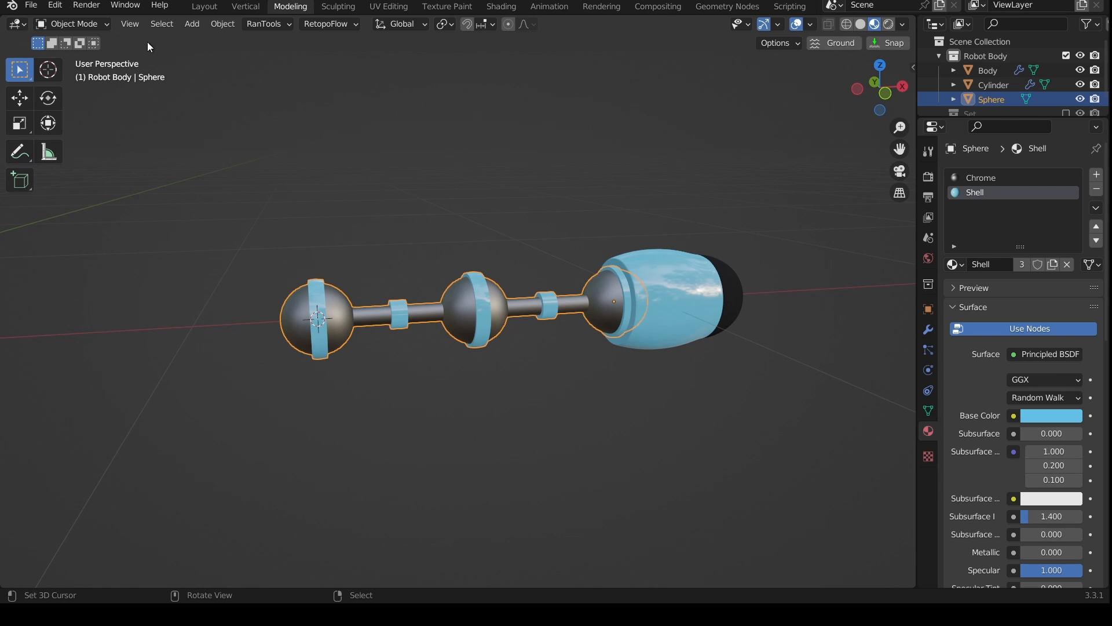
{"action": "middle_click_drag", "start_coordinate": [308, 267], "coordinate": [301, 176]}
{"action": "left_click", "coordinate": [223, 24]}
{"action": "mouse_move", "coordinate": [241, 56]}
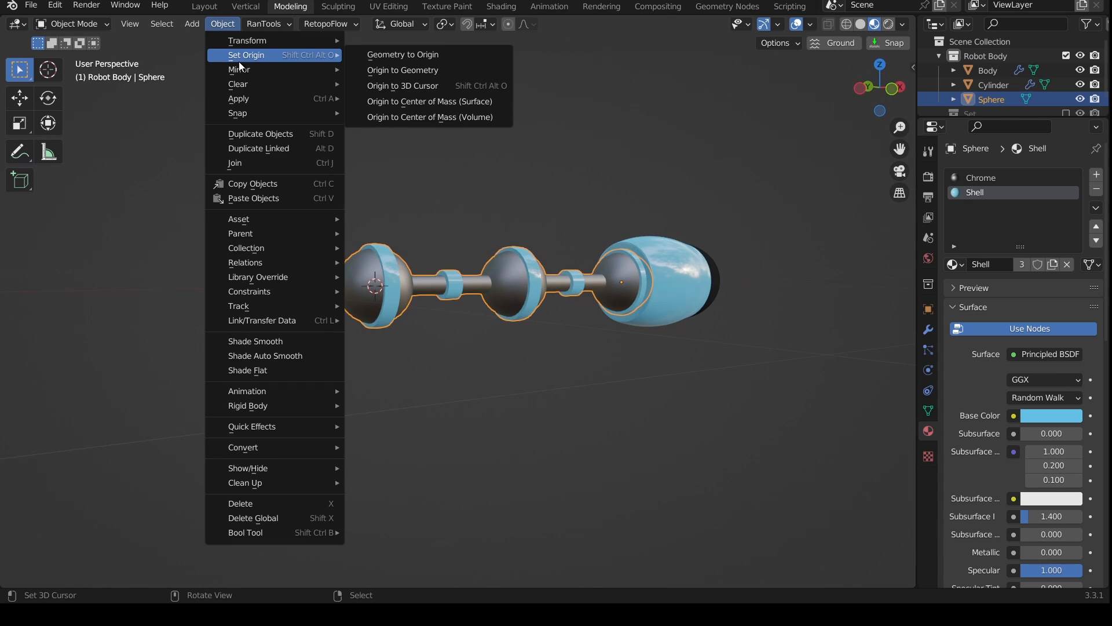
{"action": "left_click", "coordinate": [412, 85]}
Step: Join the blue cylinder foot into the sphere-and-rod object
{"action": "middle_click_drag", "start_coordinate": [413, 86], "coordinate": [418, 230]}
{"action": "left_click", "coordinate": [601, 290]}
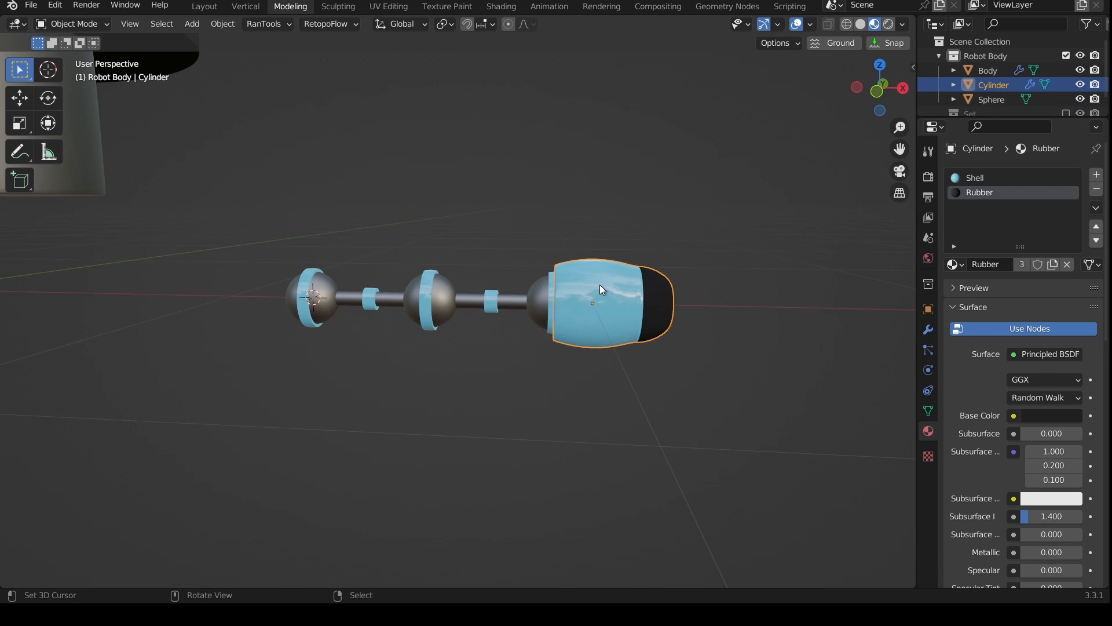
{"action": "left_click", "coordinate": [548, 298], "text": "shift"}
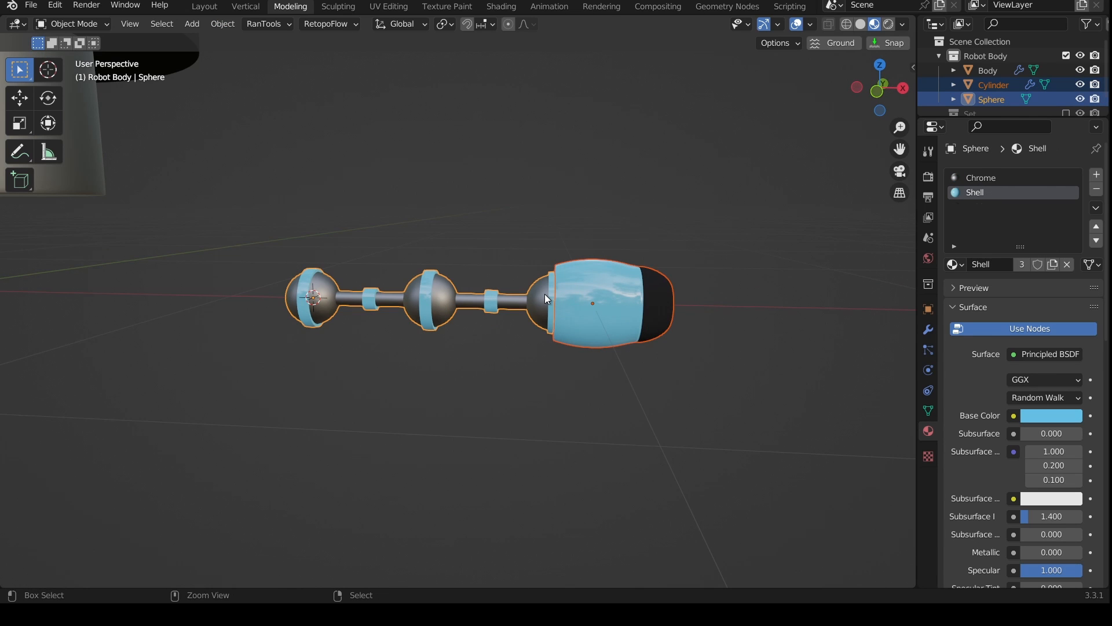
{"action": "key", "text": "ctrl+j"}
{"action": "key", "text": "KP_1"}
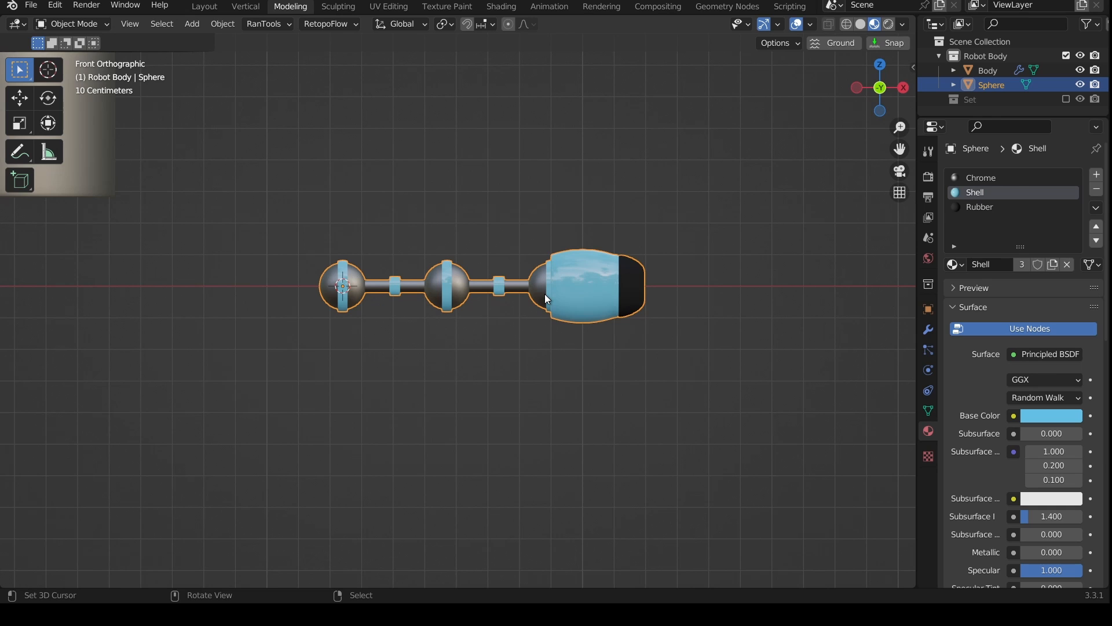
Step: Test-fit the leg beside the chrome base, moving it about -0.72 m in X and 0.39 m in Z and rotating it downward
{"action": "scroll", "coordinate": [544, 294], "scroll_direction": "down", "scroll_amount": 3}
{"action": "middle_click_drag", "start_coordinate": [454, 326], "coordinate": [585, 391], "text": "shift"}
{"action": "key", "text": "g"}
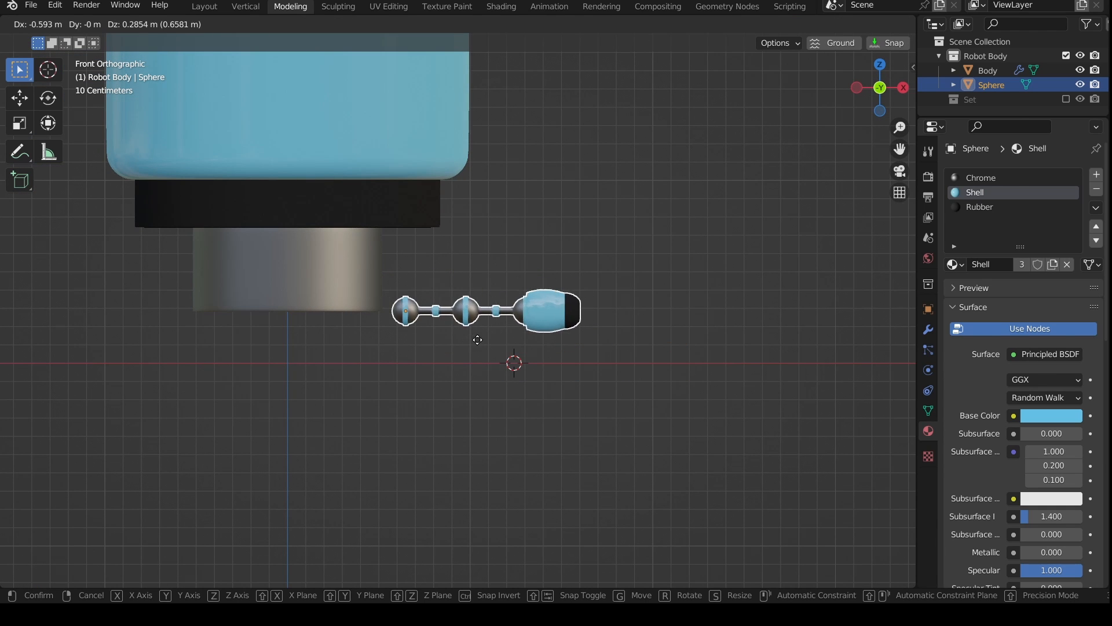
{"action": "left_click", "coordinate": [455, 322]}
{"action": "key", "text": "r"}
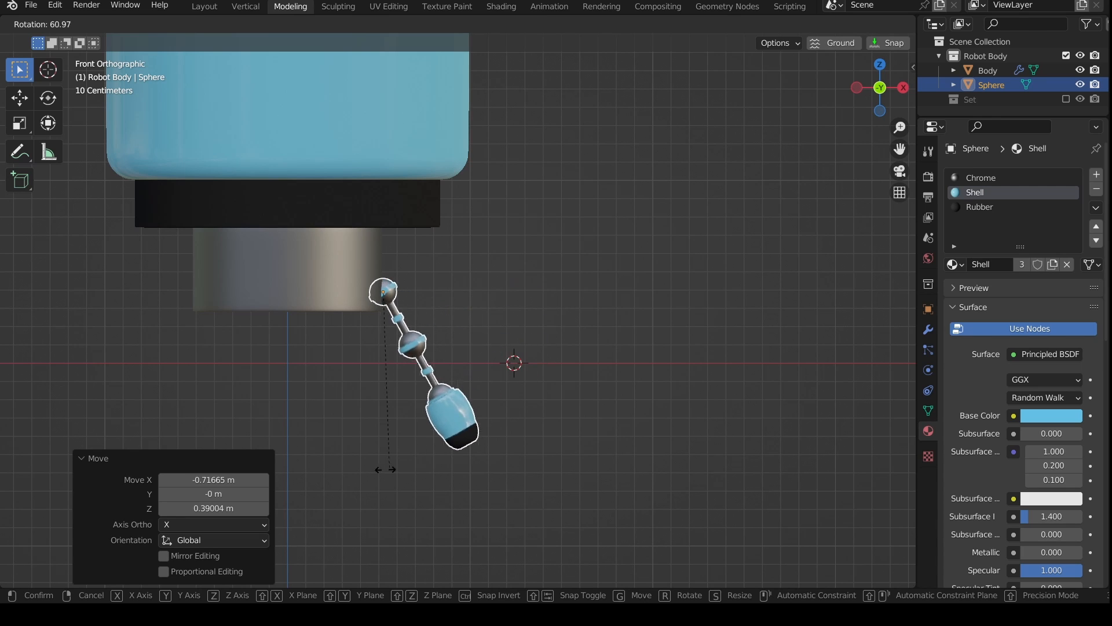
{"action": "left_click", "coordinate": [547, 397]}
Step: Try scaling the leg up by about 1.61 and check its proportions against the body
{"action": "middle_click_drag", "start_coordinate": [548, 399], "coordinate": [278, 429]}
{"action": "key", "text": "s"}
{"action": "left_click", "coordinate": [450, 385]}
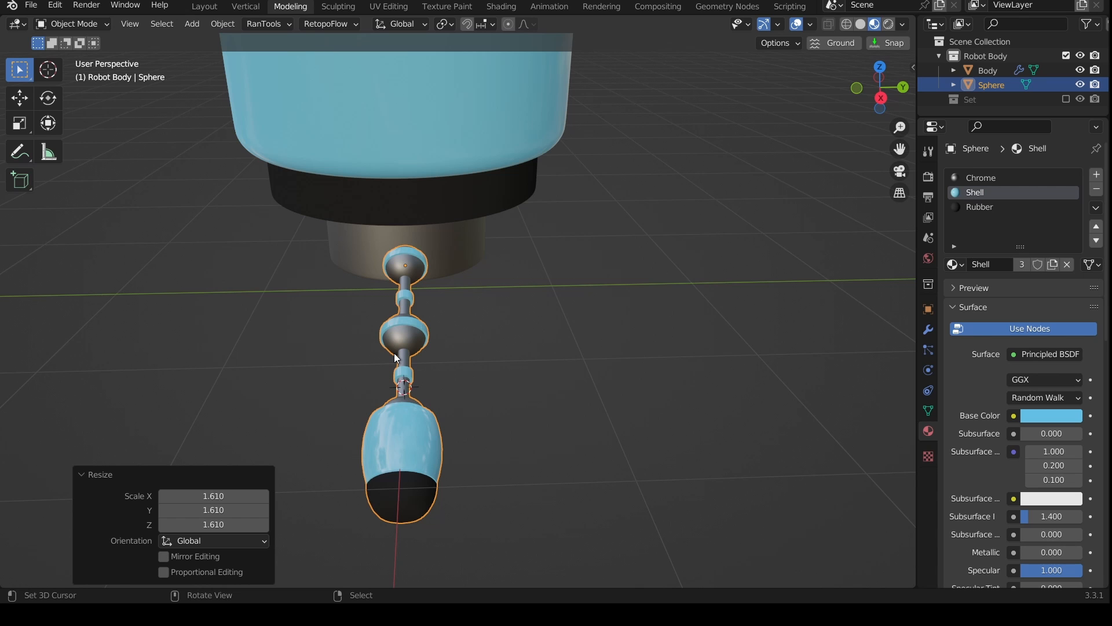
{"action": "middle_click_drag", "start_coordinate": [397, 357], "coordinate": [509, 348]}
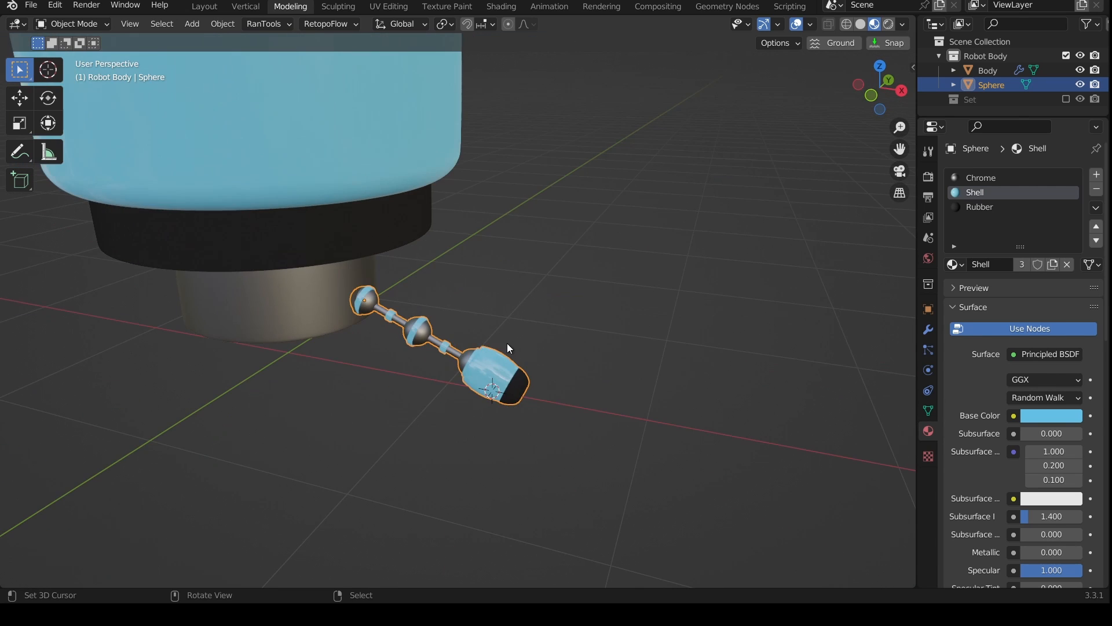
{"action": "key", "text": "KP_1"}
{"action": "key", "text": "KP_5"}
{"action": "key", "text": "KP_5"}
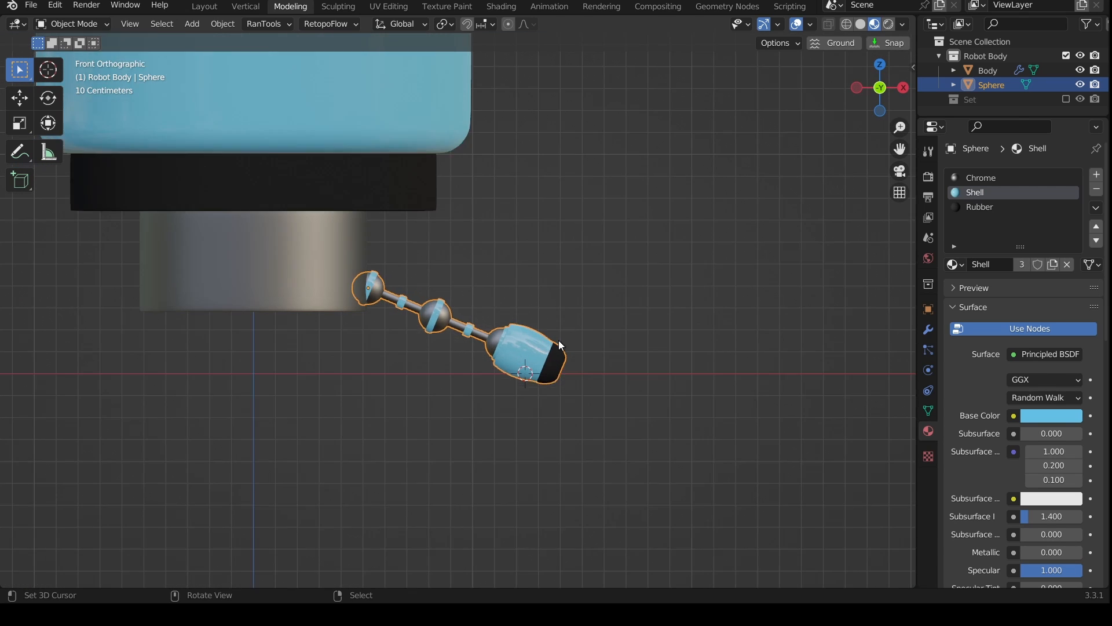
Step: Clear the leg's location and rotation to place it level at the world origin, and reset the 3D cursor there
{"action": "key", "text": "alt+g"}
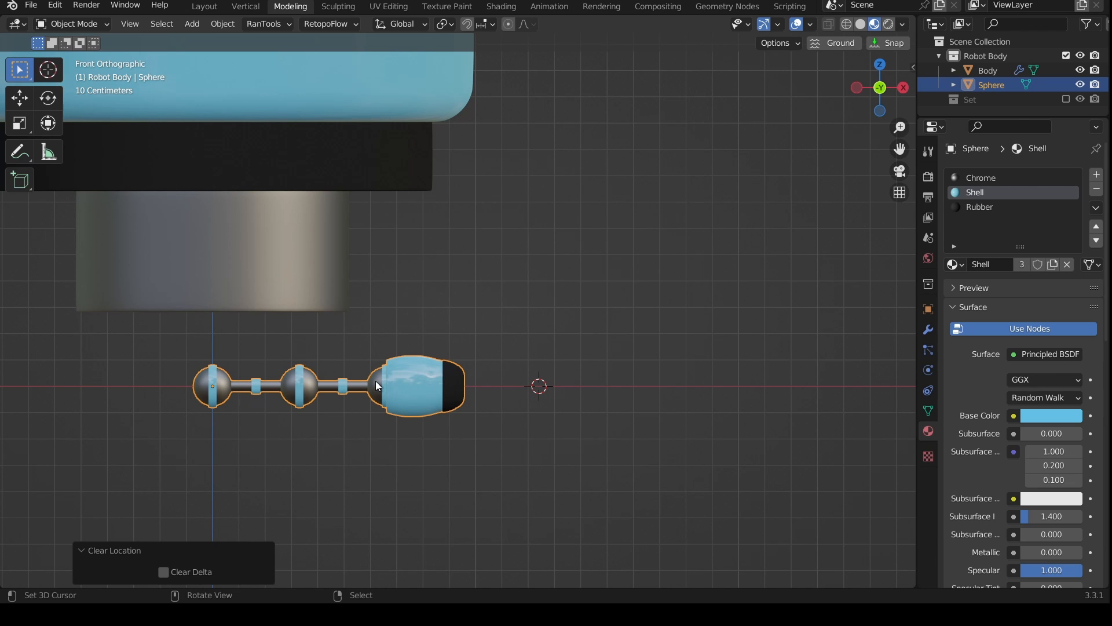
{"action": "key", "text": "shift+c"}
{"action": "middle_click_drag", "start_coordinate": [420, 443], "coordinate": [461, 285], "text": "shift"}
{"action": "scroll", "coordinate": [461, 285], "scroll_direction": "up", "scroll_amount": 2}
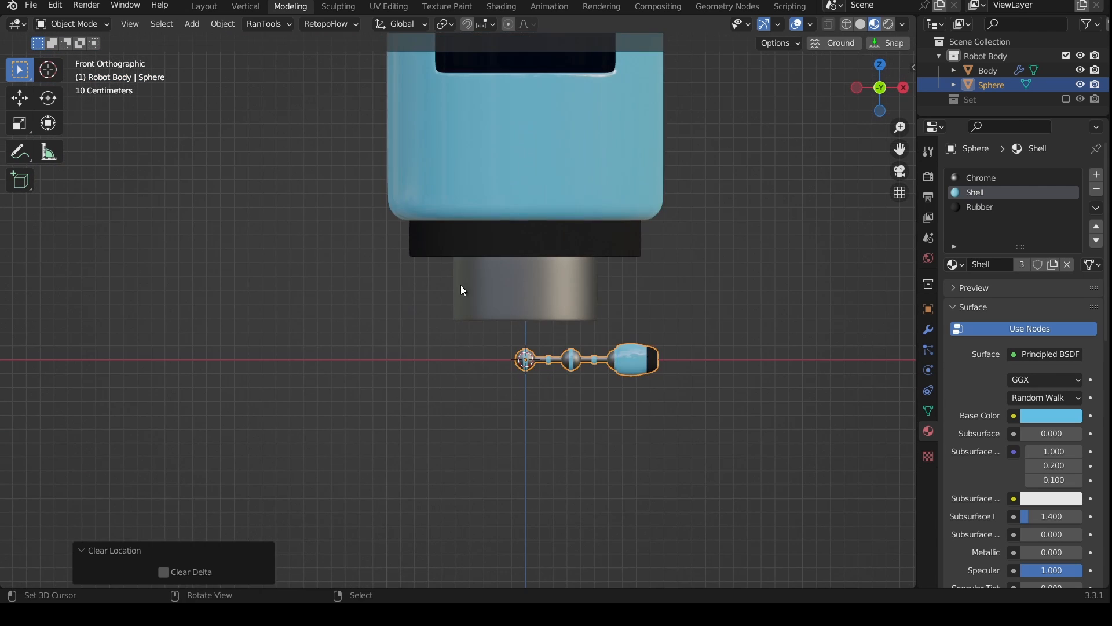
{"action": "scroll", "coordinate": [506, 352], "scroll_direction": "up", "scroll_amount": 6}
{"action": "middle_click_drag", "start_coordinate": [506, 352], "coordinate": [412, 282], "text": "shift"}
Step: Add a single-bone armature at the world origin
{"action": "key", "text": "shift+a"}
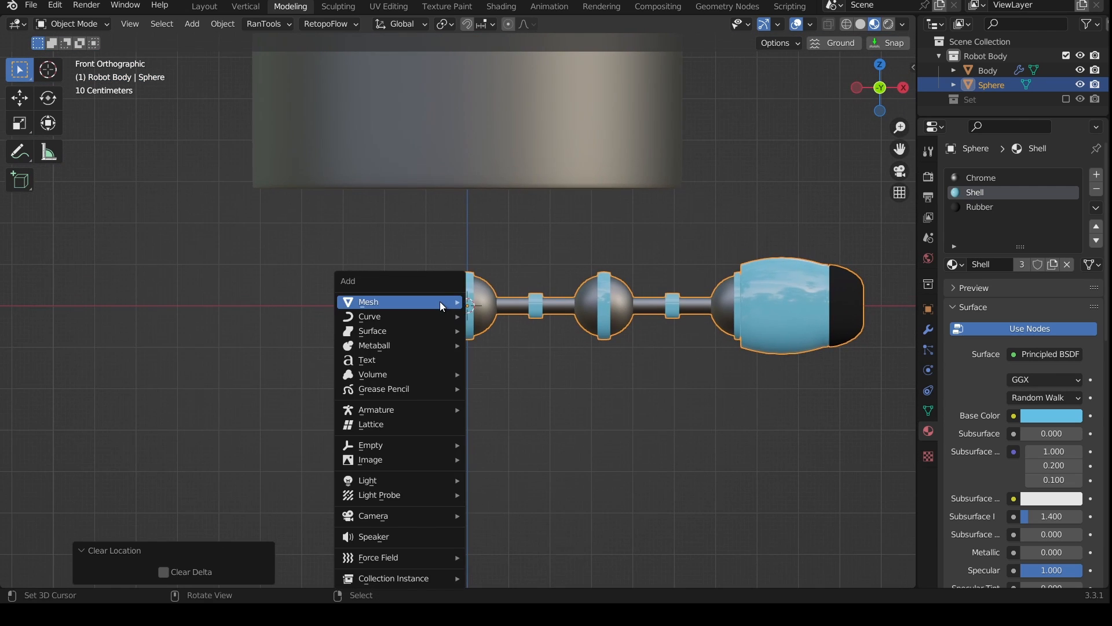
{"action": "left_click", "coordinate": [411, 442]}
{"action": "left_click", "coordinate": [930, 390]}
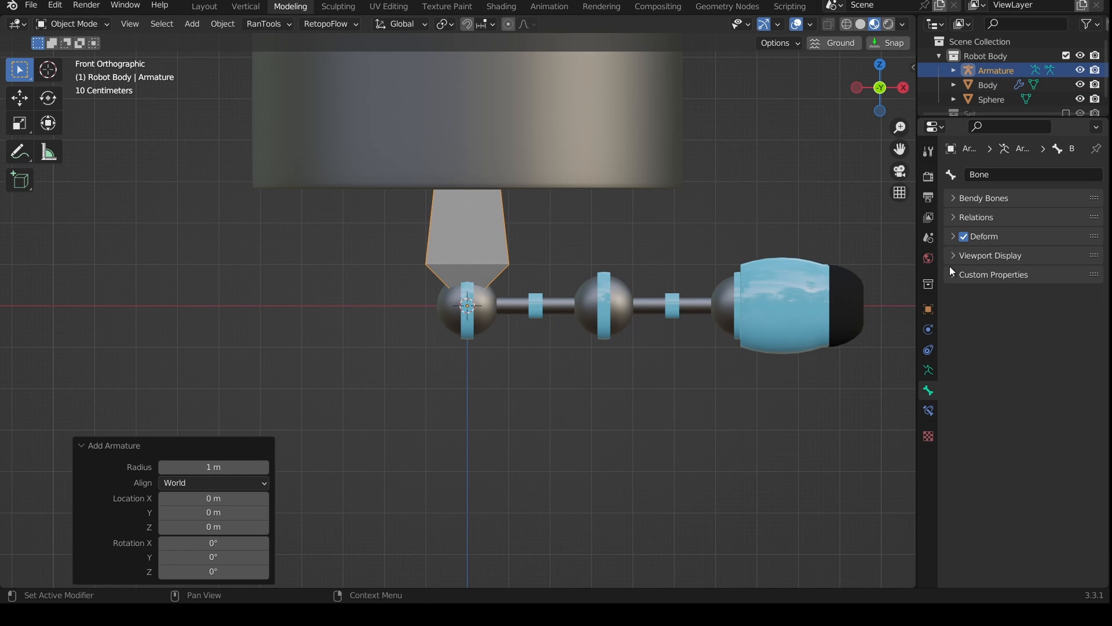
Step: Set the armature's viewport display to In Front and Wire
{"action": "left_click", "coordinate": [929, 310]}
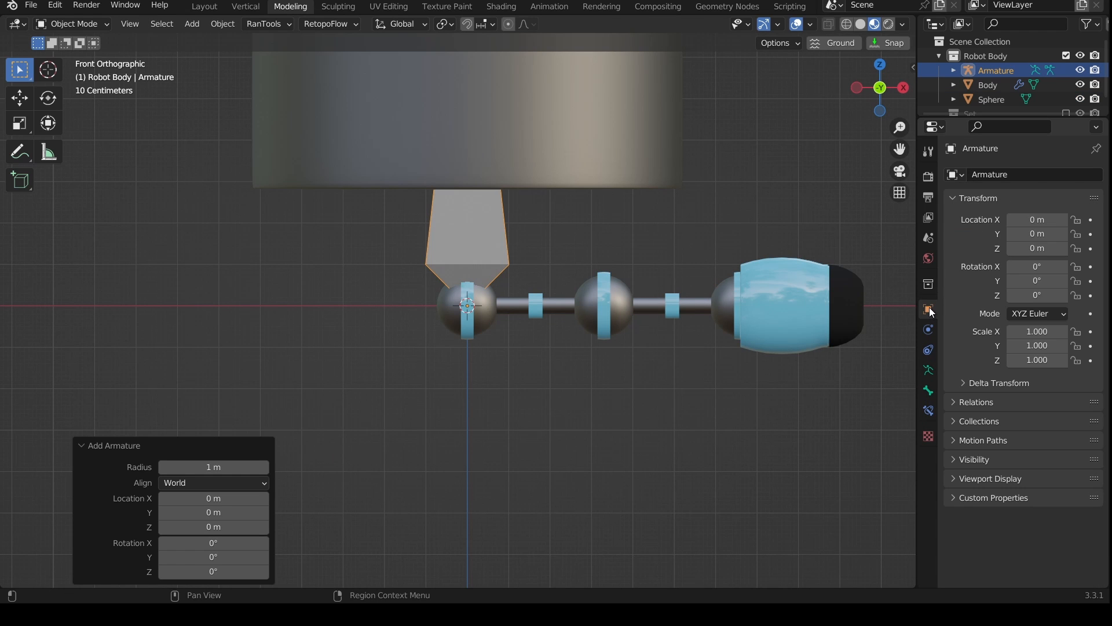
{"action": "left_click", "coordinate": [961, 402]}
{"action": "left_click", "coordinate": [954, 404]}
{"action": "left_click", "coordinate": [961, 479]}
{"action": "left_click", "coordinate": [1013, 519]}
{"action": "left_click", "coordinate": [1023, 537]}
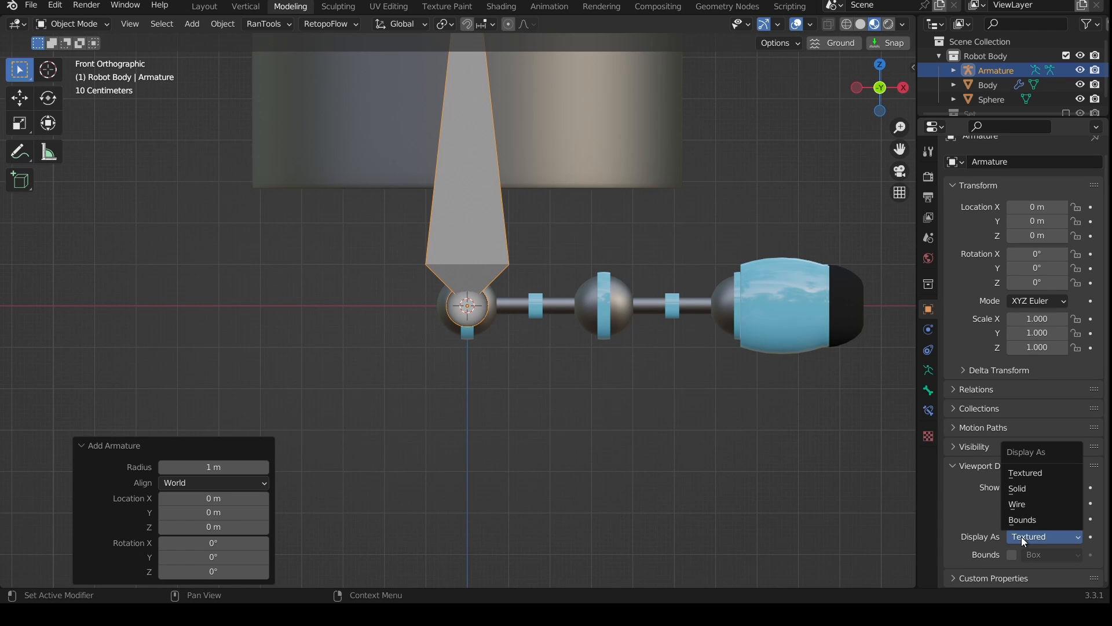
{"action": "left_click", "coordinate": [1038, 504]}
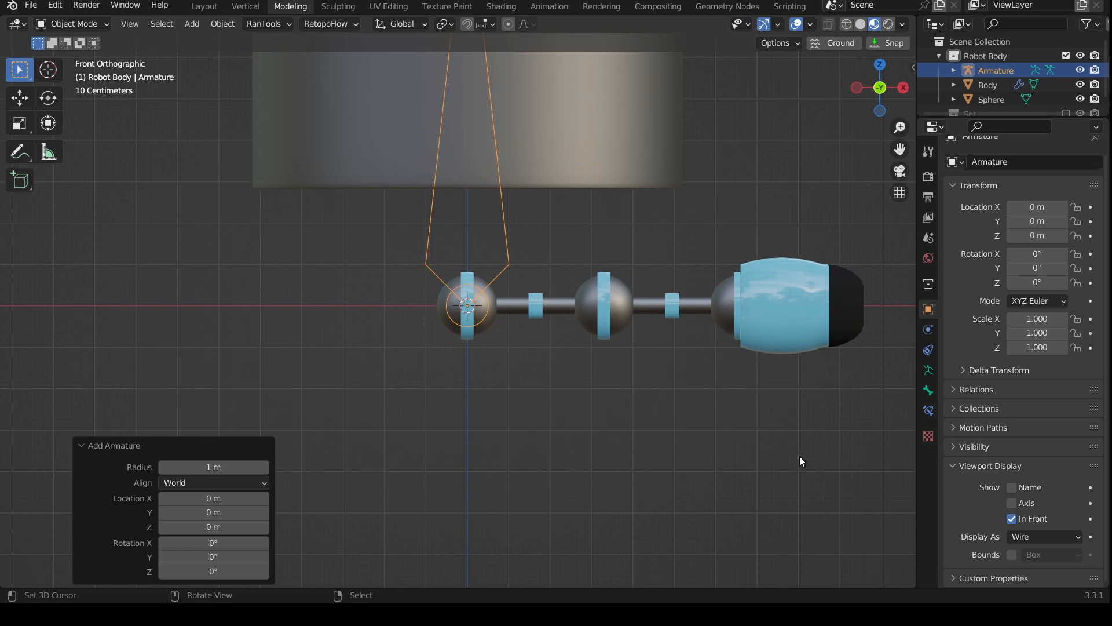
Step: Rotate the armature 90° around the Y axis to align it with the leg
{"action": "scroll", "coordinate": [656, 346], "scroll_direction": "down", "scroll_amount": 2}
{"action": "scroll", "coordinate": [526, 217], "scroll_direction": "up", "scroll_amount": 4}
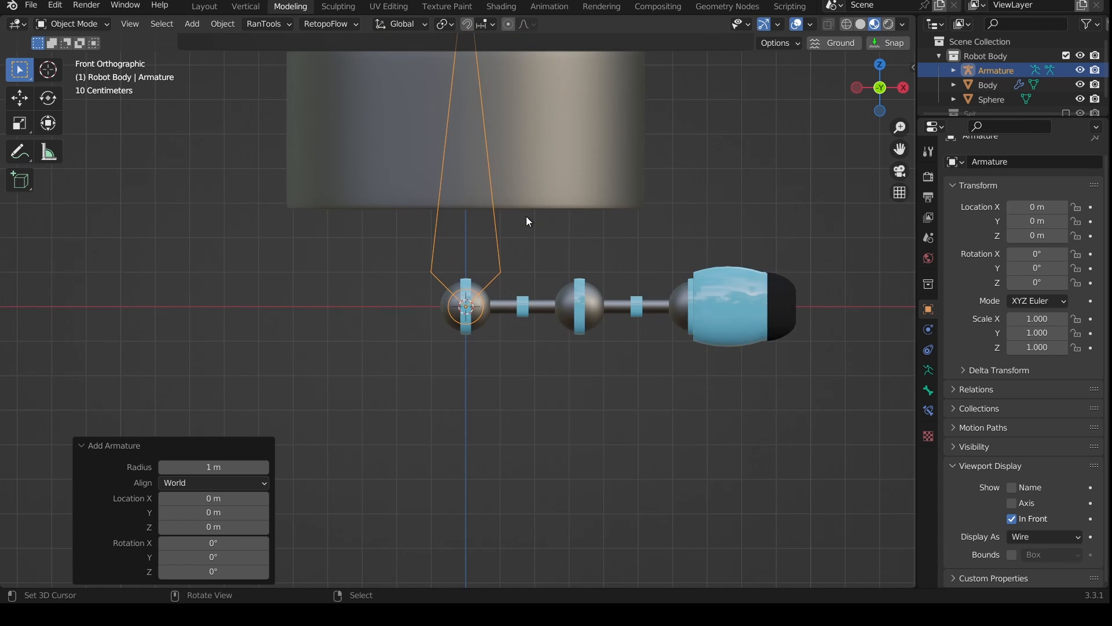
{"action": "scroll", "coordinate": [539, 218], "scroll_direction": "down", "scroll_amount": 4}
{"action": "scroll", "coordinate": [549, 220], "scroll_direction": "down", "scroll_amount": 3}
{"action": "type", "text": "r"}
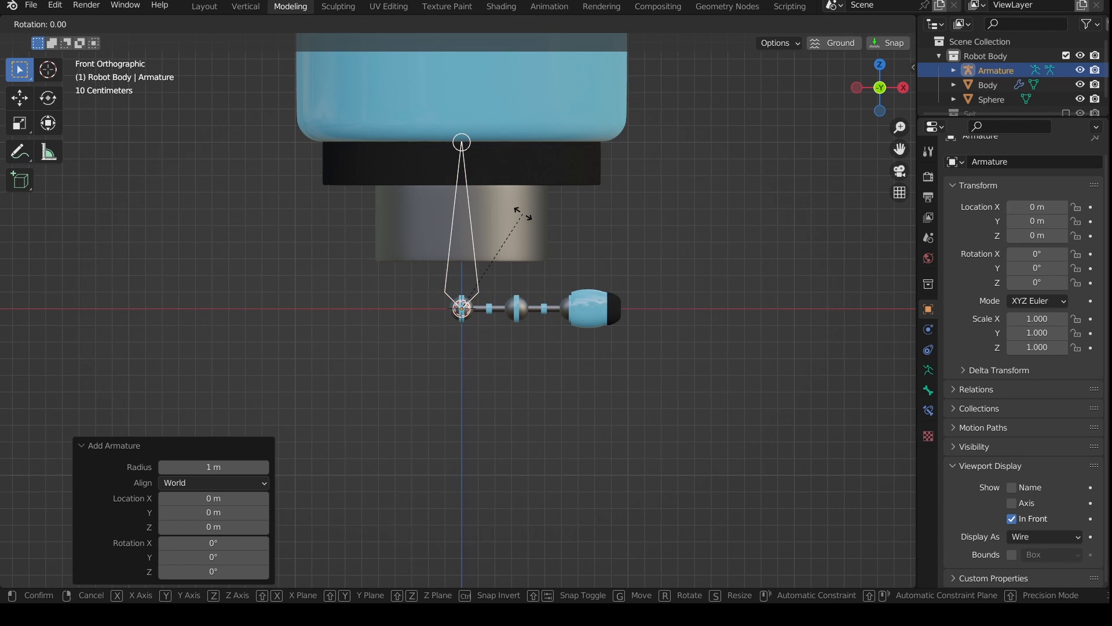
{"action": "type", "text": "y90"}
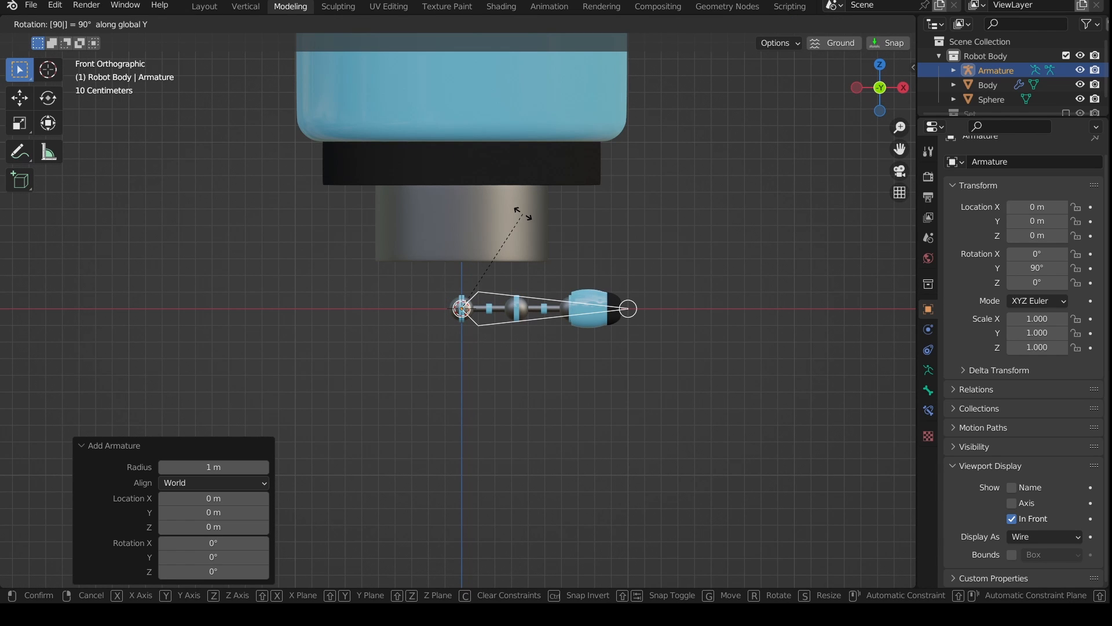
{"action": "key", "text": "Return"}
Step: Save the file and apply the armature's scale
{"action": "key", "text": "ctrl+s"}
{"action": "key", "text": "ctrl+a"}
{"action": "key", "text": "s"}
Step: Select the linked middle sphere of the leg mesh in Edit Mode and snap the 3D cursor to it
{"action": "scroll", "coordinate": [627, 327], "scroll_direction": "up", "scroll_amount": 4}
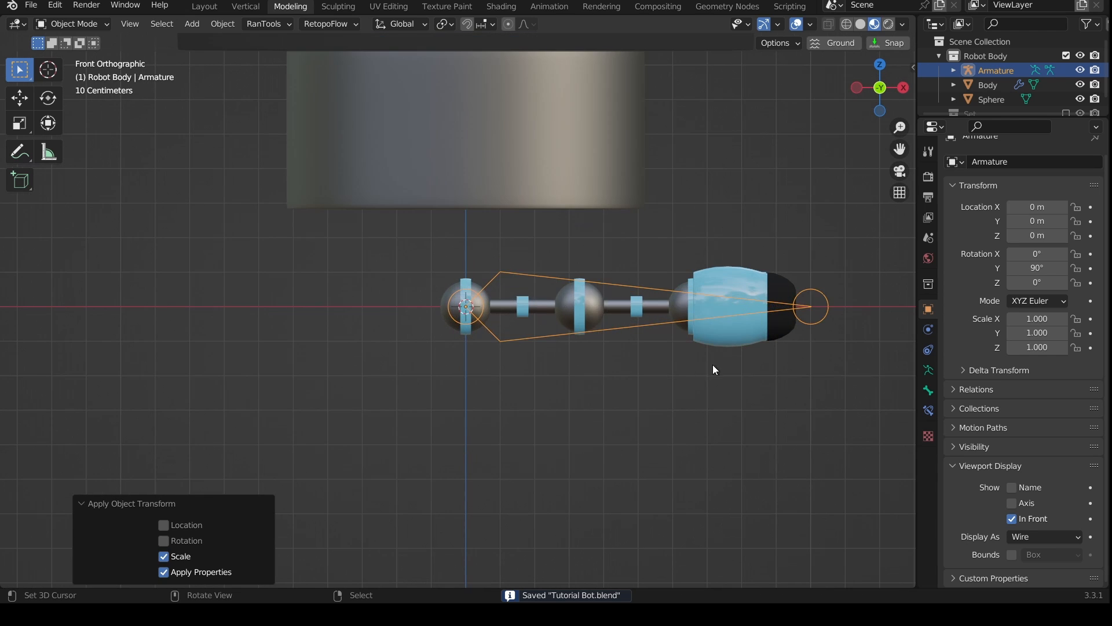
{"action": "key", "text": "Tab"}
{"action": "scroll", "coordinate": [650, 337], "scroll_direction": "up", "scroll_amount": 3}
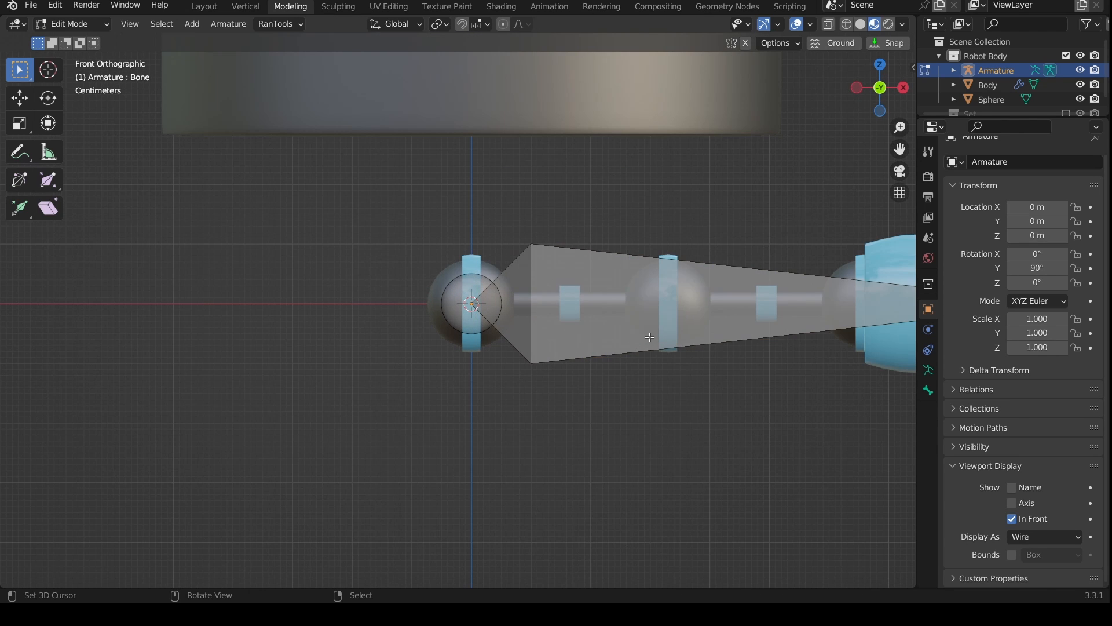
{"action": "key", "text": "Tab"}
{"action": "left_click", "coordinate": [678, 315]}
{"action": "middle_click_drag", "start_coordinate": [720, 308], "coordinate": [603, 325]}
{"action": "key", "text": "Tab"}
{"action": "key", "text": "alt+a"}
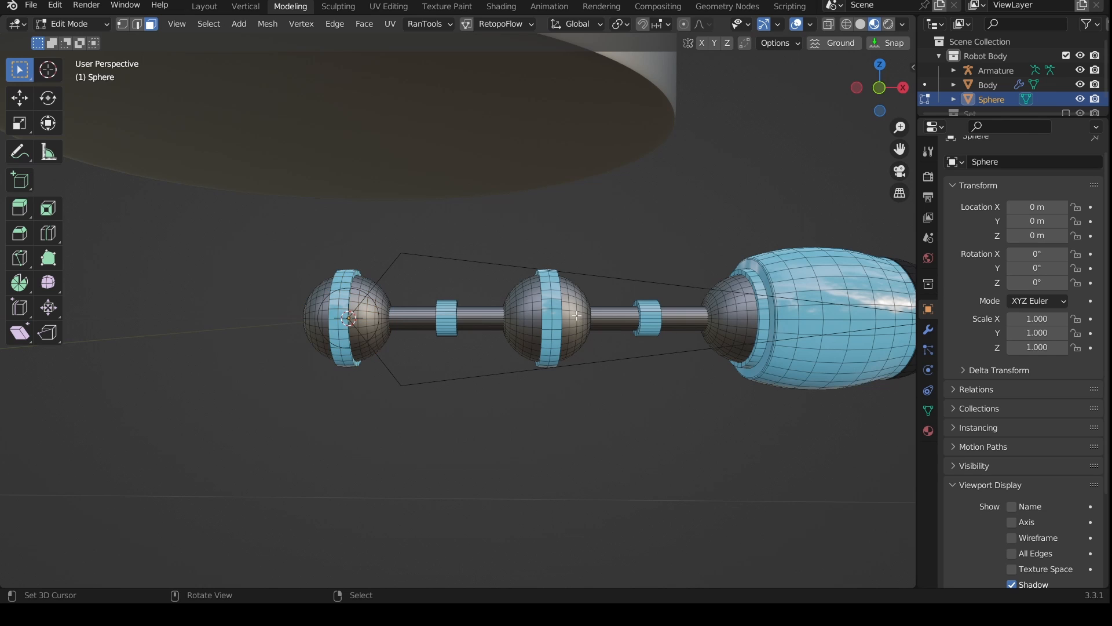
{"action": "key", "text": "l"}
{"action": "key", "text": "shift+s"}
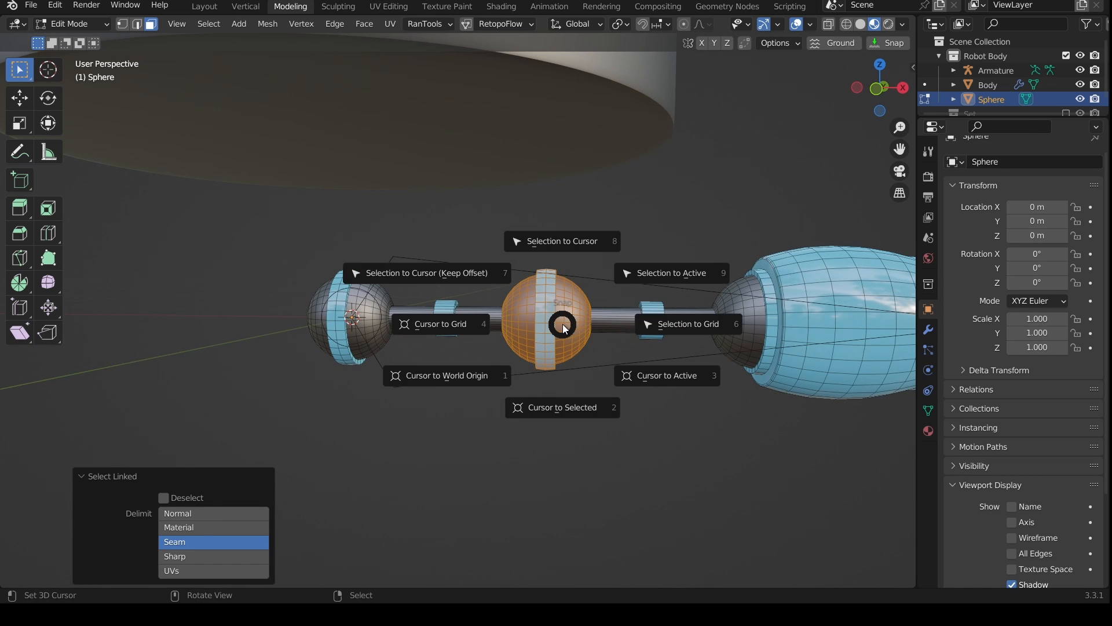
{"action": "left_click", "coordinate": [559, 411]}
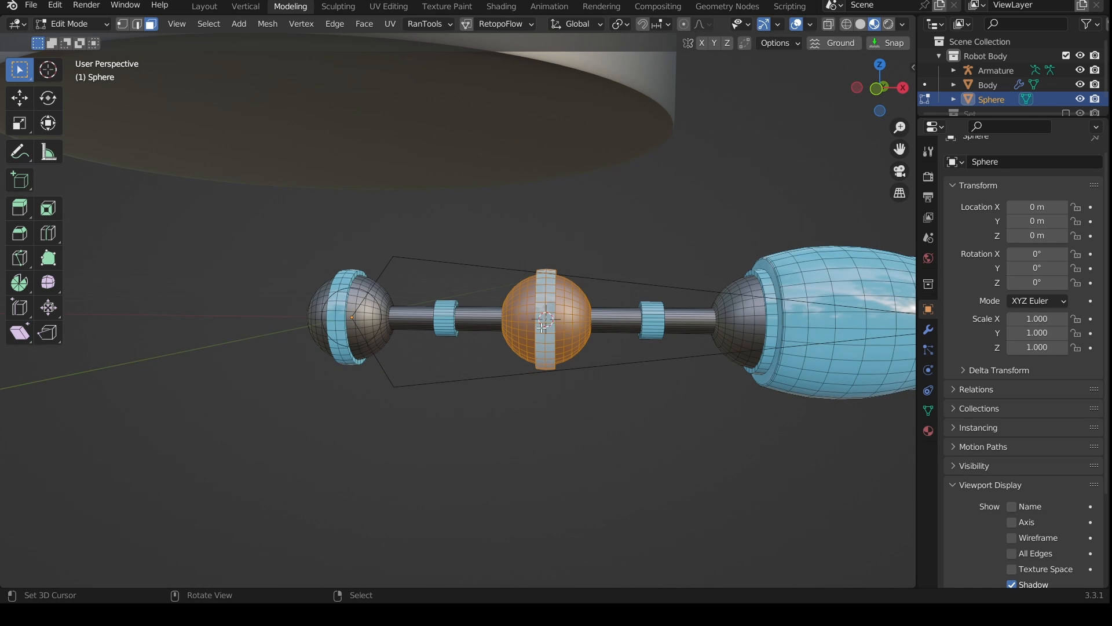
Step: Edit the armature and snap the bone's tip to the 3D cursor at the middle sphere
{"action": "key", "text": "Tab"}
{"action": "right_click", "coordinate": [731, 296]}
{"action": "middle_click_drag", "start_coordinate": [736, 299], "coordinate": [563, 298], "text": "shift"}
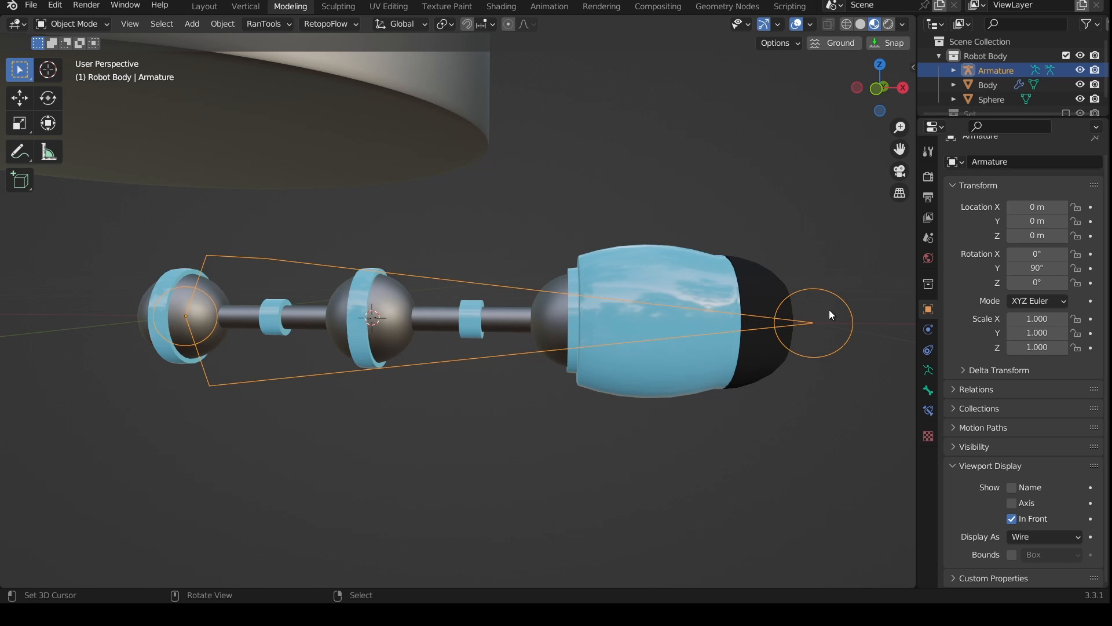
{"action": "key", "text": "Tab"}
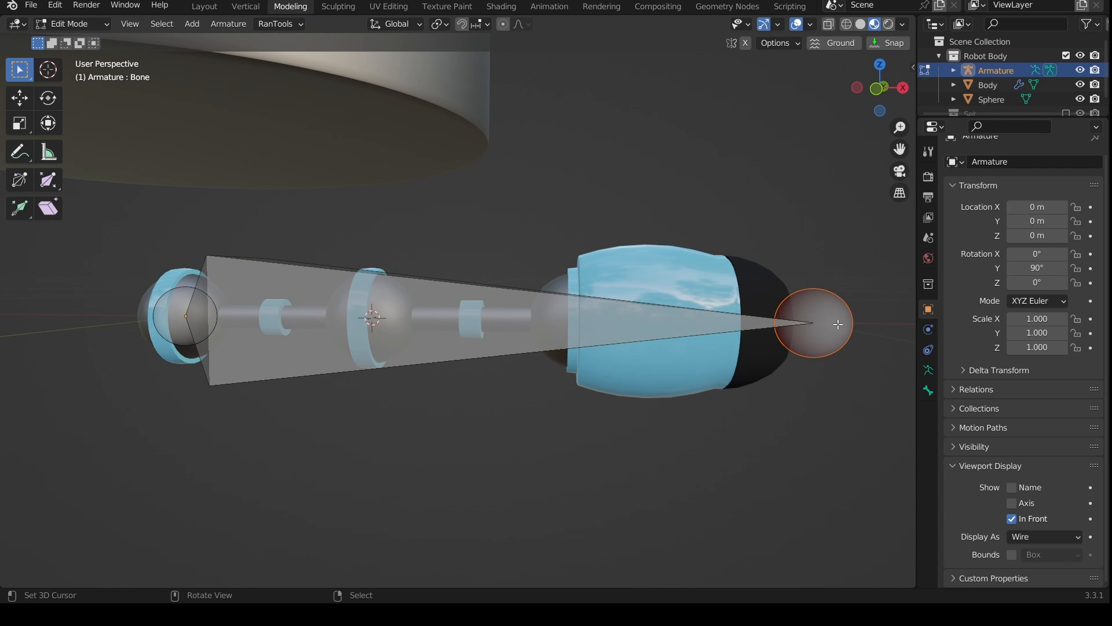
{"action": "key", "text": "shift+s"}
{"action": "left_click", "coordinate": [854, 245]}
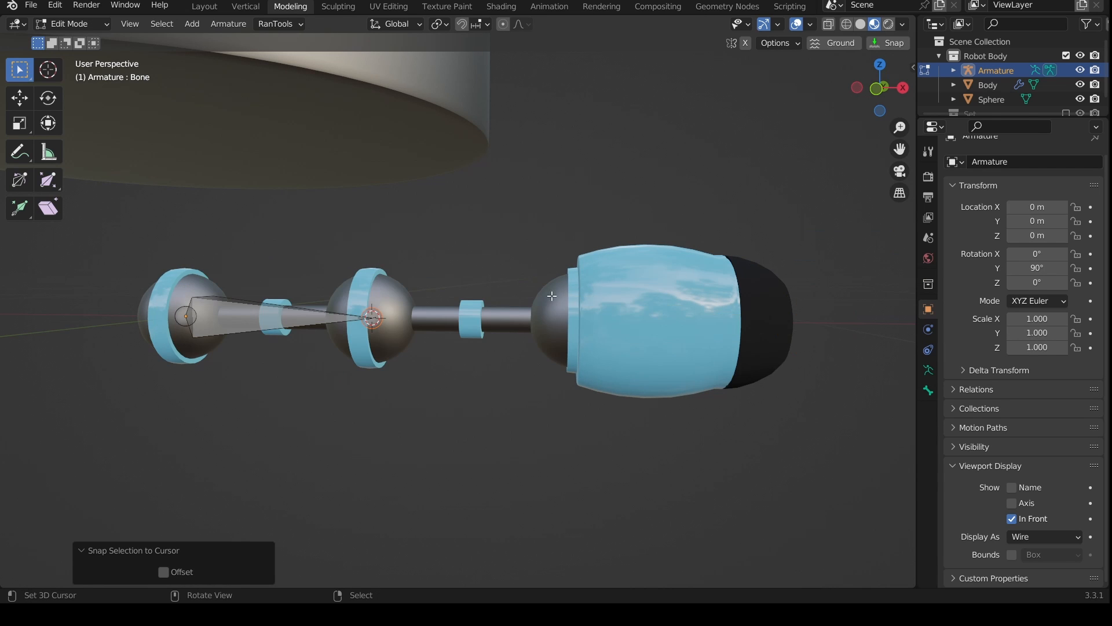
Step: Extrude a second bone from the first bone's tip at the middle sphere, about 0.13 m along the global X axis
{"action": "middle_click_drag", "start_coordinate": [533, 314], "coordinate": [520, 313]}
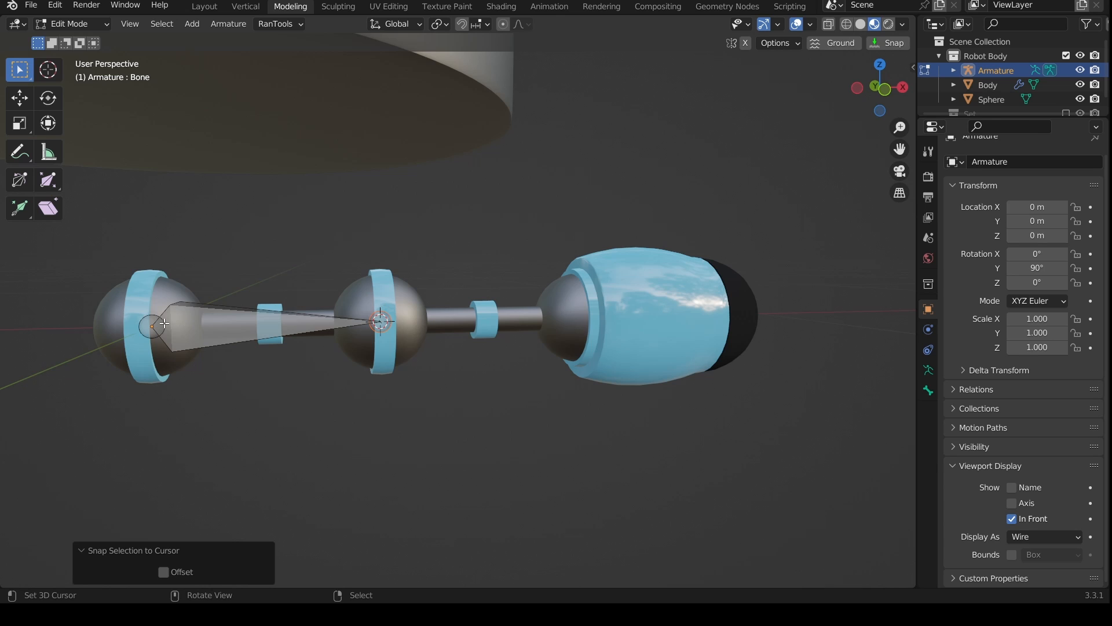
{"action": "middle_click_drag", "start_coordinate": [165, 323], "coordinate": [213, 316]}
{"action": "middle_click_drag", "start_coordinate": [426, 313], "coordinate": [422, 346]}
{"action": "key", "text": "KP_1"}
{"action": "key", "text": "e"}
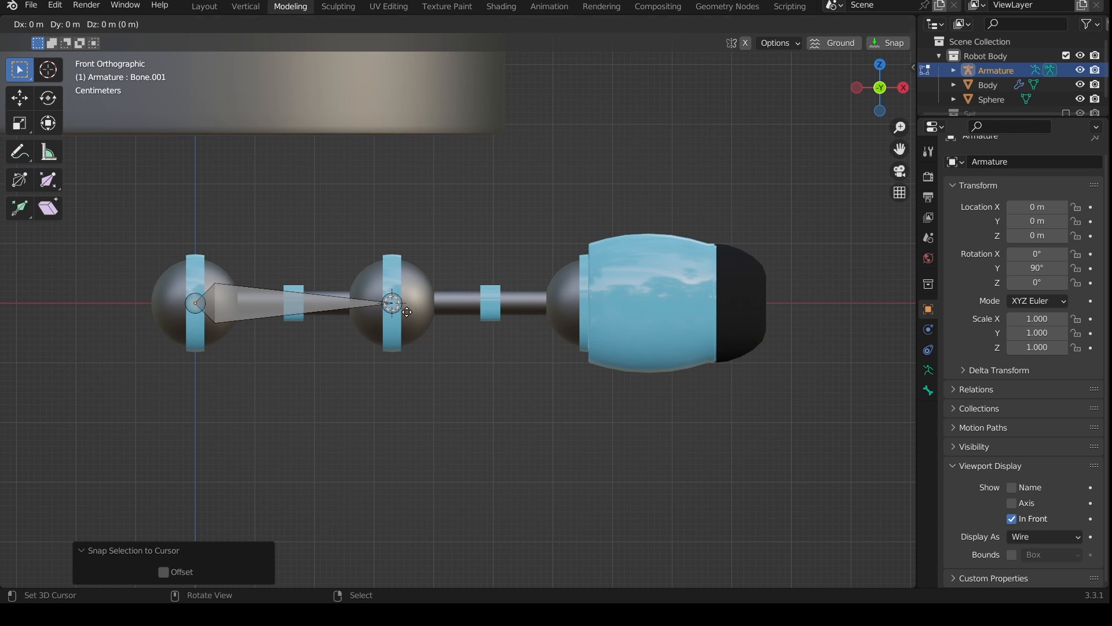
{"action": "key", "text": "x"}
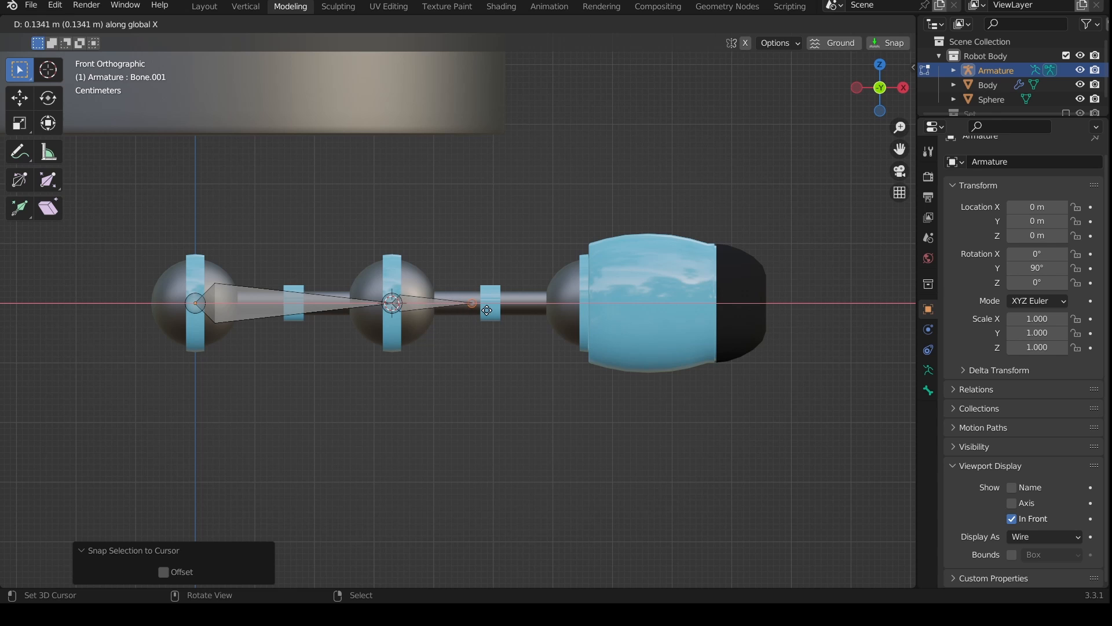
{"action": "left_click", "coordinate": [493, 311]}
Step: Select the linked sphere next to the foot in the leg mesh's Edit Mode and snap the 3D cursor to it
{"action": "key", "text": "Tab"}
{"action": "left_click", "coordinate": [569, 308]}
{"action": "key", "text": "ctrl+Tab"}
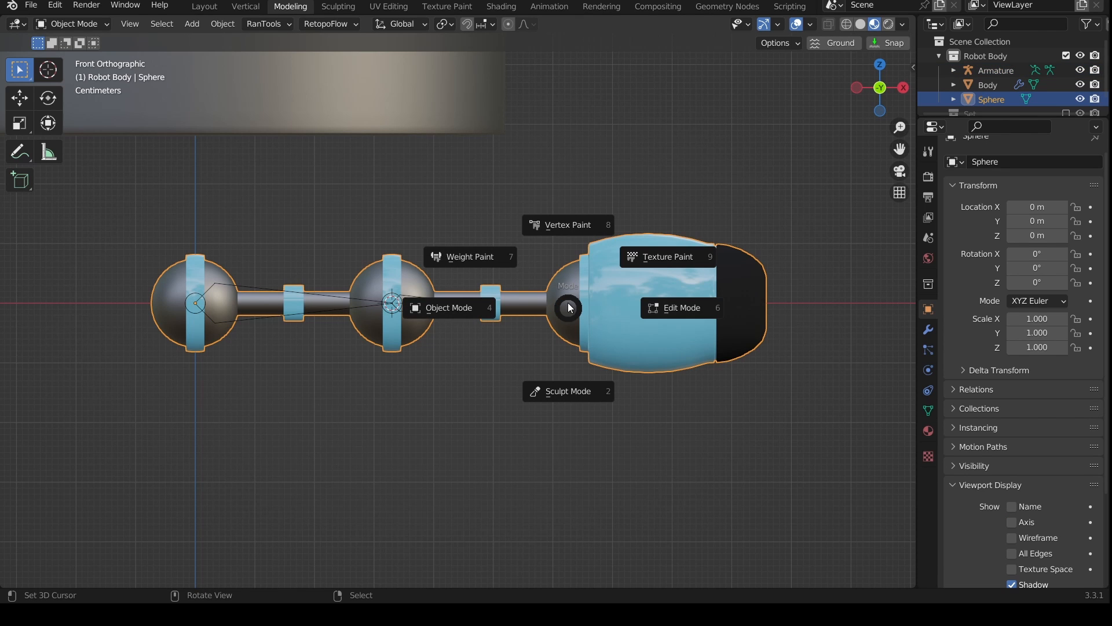
{"action": "left_click", "coordinate": [665, 307]}
{"action": "left_click", "coordinate": [570, 311]}
{"action": "key", "text": "l"}
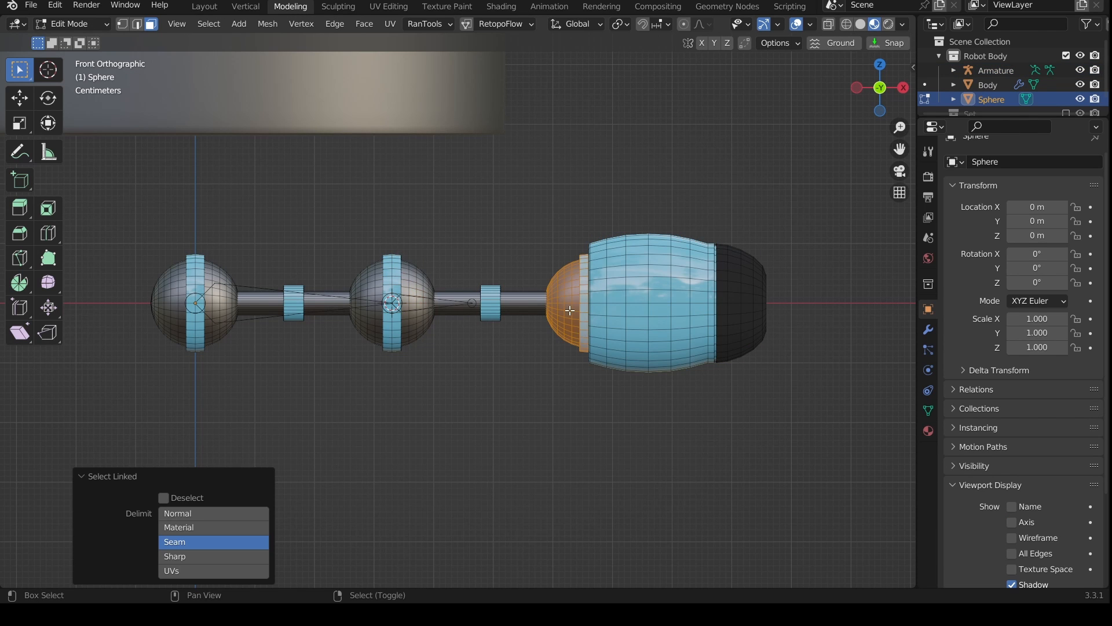
{"action": "key", "text": "shift+s"}
{"action": "left_click", "coordinate": [570, 393]}
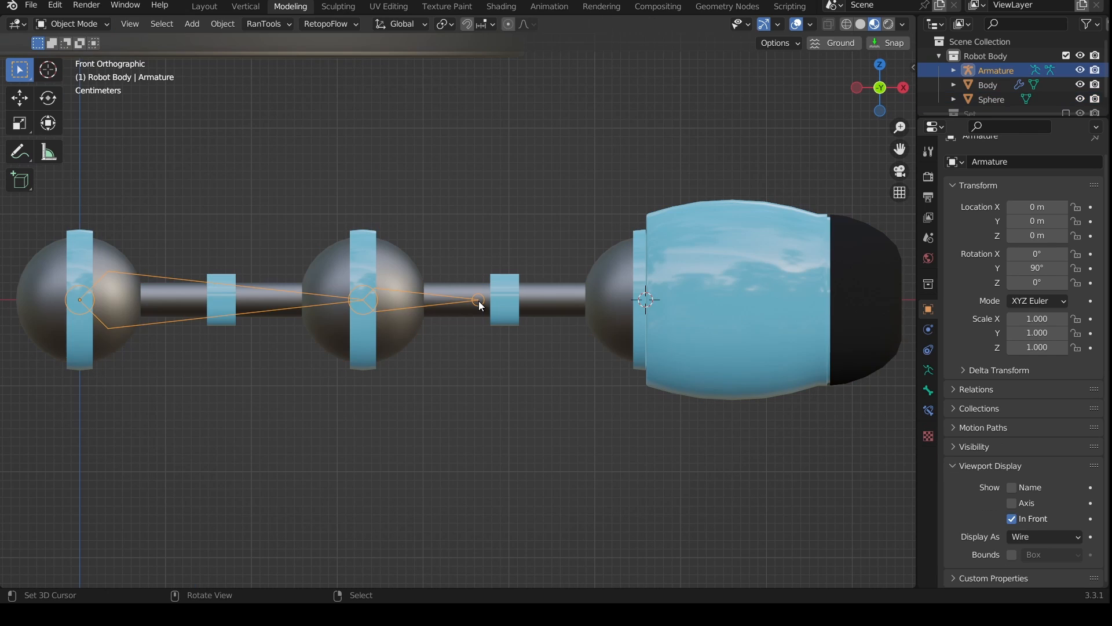
Step: Edit the armature and snap the second bone's tip to the 3D cursor at the foot's sphere
{"action": "key", "text": "ctrl+Tab"}
{"action": "left_click", "coordinate": [480, 300]}
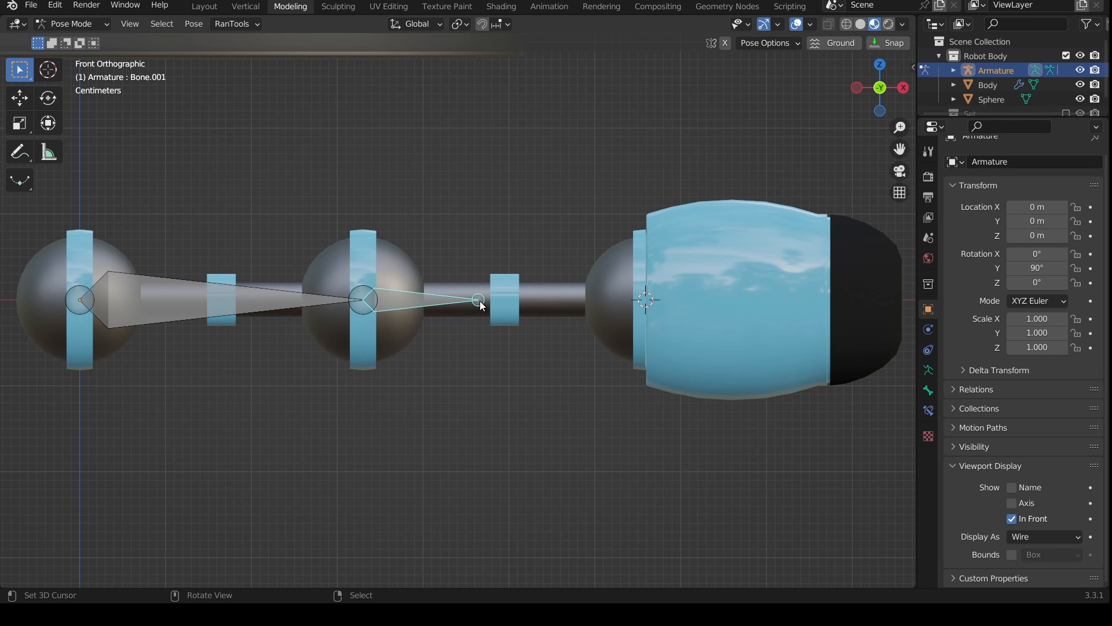
{"action": "key", "text": "Tab"}
{"action": "key", "text": "shift+s"}
{"action": "left_click", "coordinate": [484, 225]}
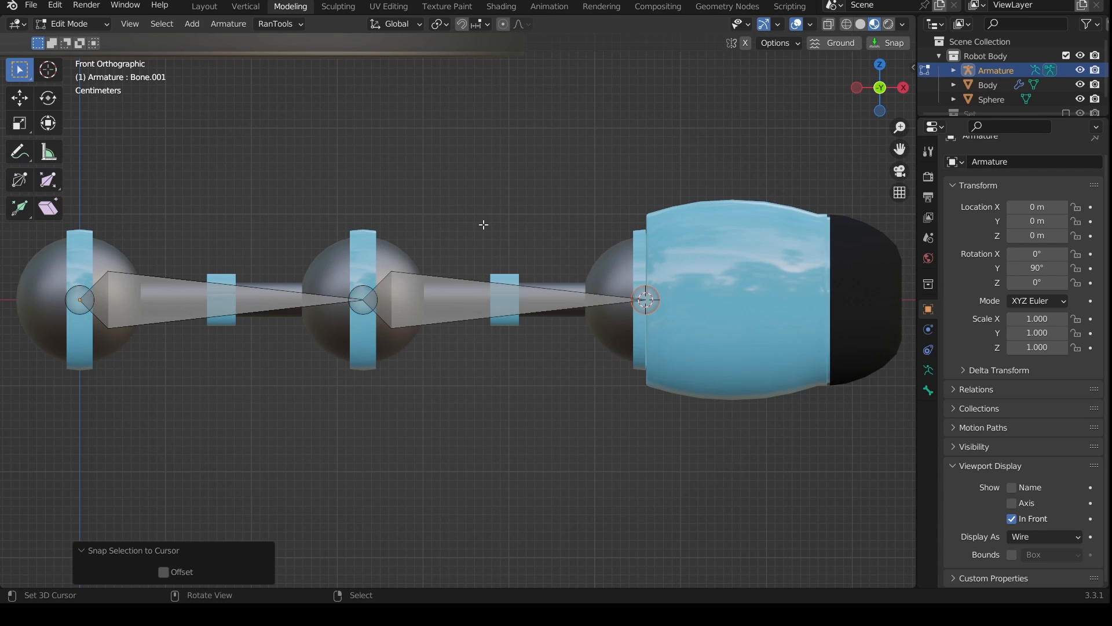
Step: Extrude a third bone from the second bone's tip through the foot, about 0.28 m along the global X axis, and leave Edit Mode
{"action": "scroll", "coordinate": [519, 320], "scroll_direction": "down", "scroll_amount": 3}
{"action": "scroll", "coordinate": [484, 362], "scroll_direction": "up", "scroll_amount": 3}
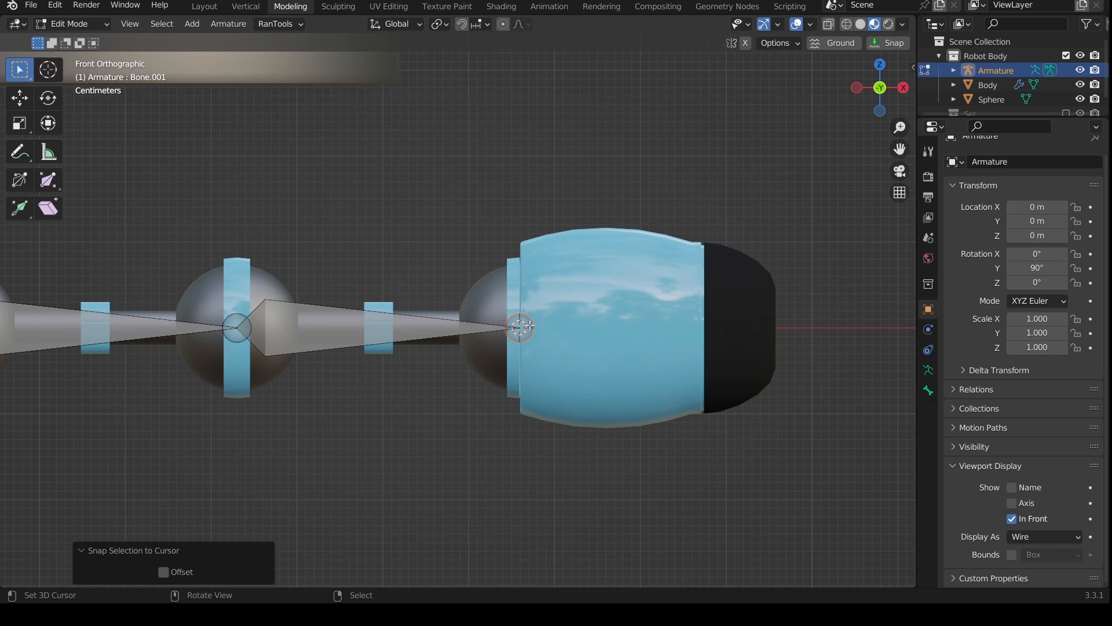
{"action": "left_click", "coordinate": [525, 326]}
{"action": "key", "text": "e"}
{"action": "key", "text": "x"}
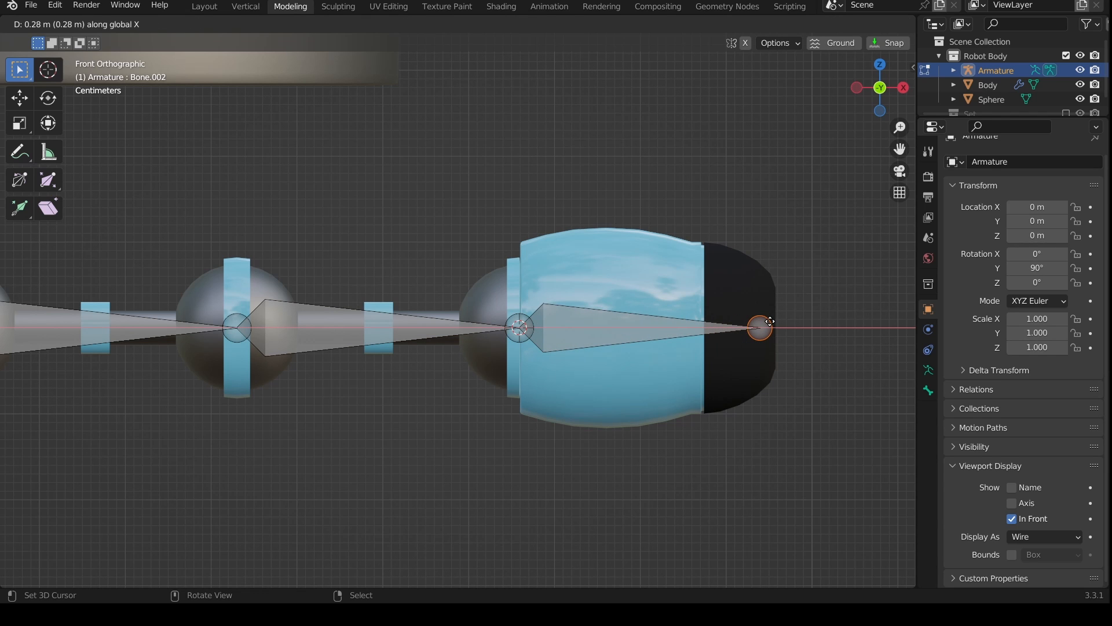
{"action": "left_click", "coordinate": [758, 325]}
{"action": "middle_click_drag", "start_coordinate": [757, 325], "coordinate": [705, 366]}
{"action": "key", "text": "Tab"}
Step: Rename the first bone of the leg armature as Root
{"action": "key", "text": "KP_1"}
{"action": "scroll", "coordinate": [422, 367], "scroll_direction": "up", "scroll_amount": 2}
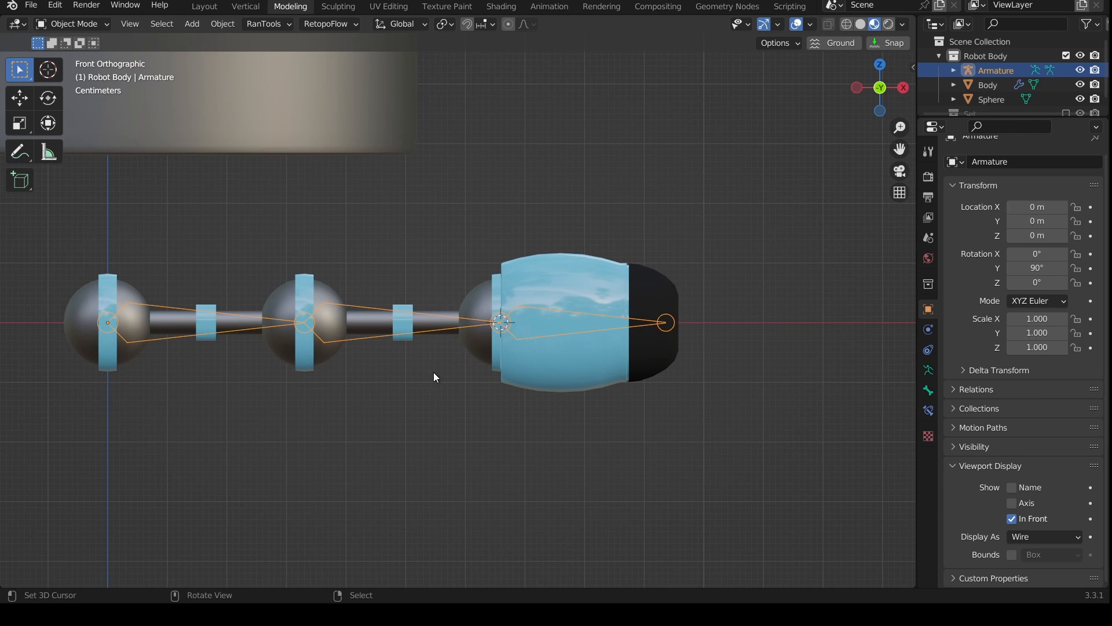
{"action": "scroll", "coordinate": [433, 372], "scroll_direction": "up", "scroll_amount": 1}
{"action": "middle_click_drag", "start_coordinate": [507, 375], "coordinate": [530, 376], "text": "shift"}
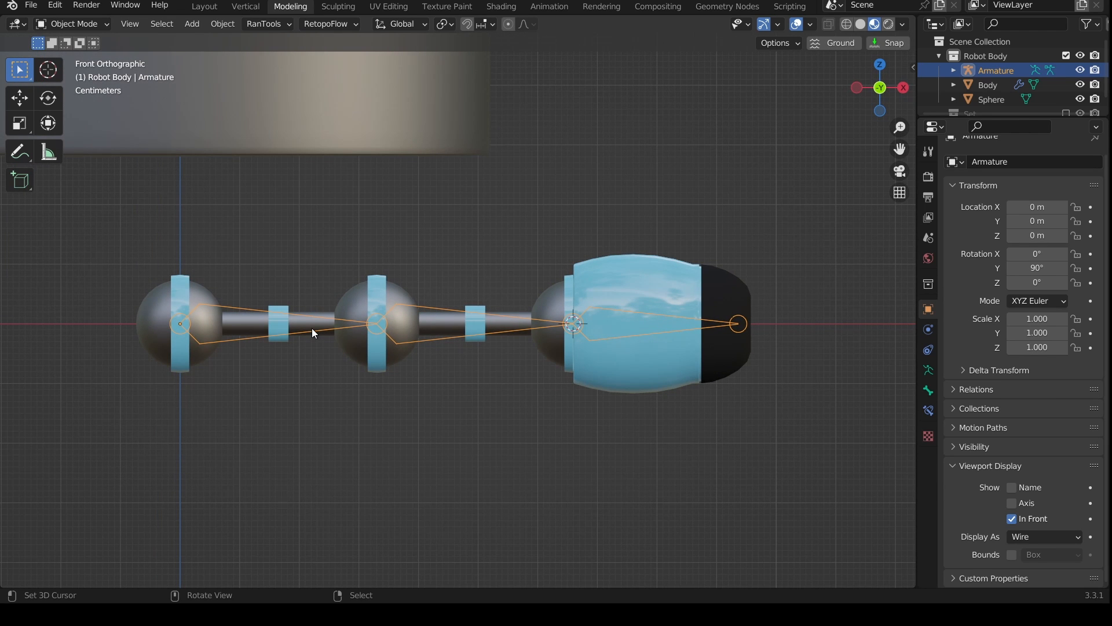
{"action": "key", "text": "Tab"}
{"action": "left_click", "coordinate": [929, 390]}
{"action": "left_click", "coordinate": [1007, 175]}
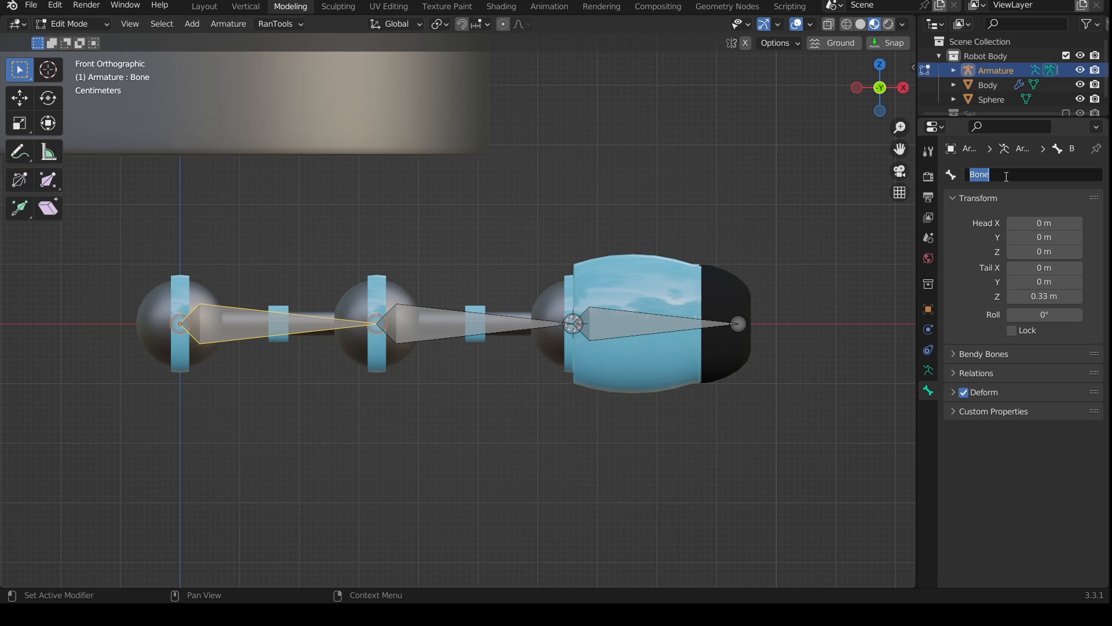
{"action": "type", "text": "Root"}
{"action": "key", "text": "Return"}
Step: Rename the second bone as Middle and the foot bone as Tip, and return to Object Mode
{"action": "left_click", "coordinate": [493, 325]}
{"action": "left_click", "coordinate": [1013, 172]}
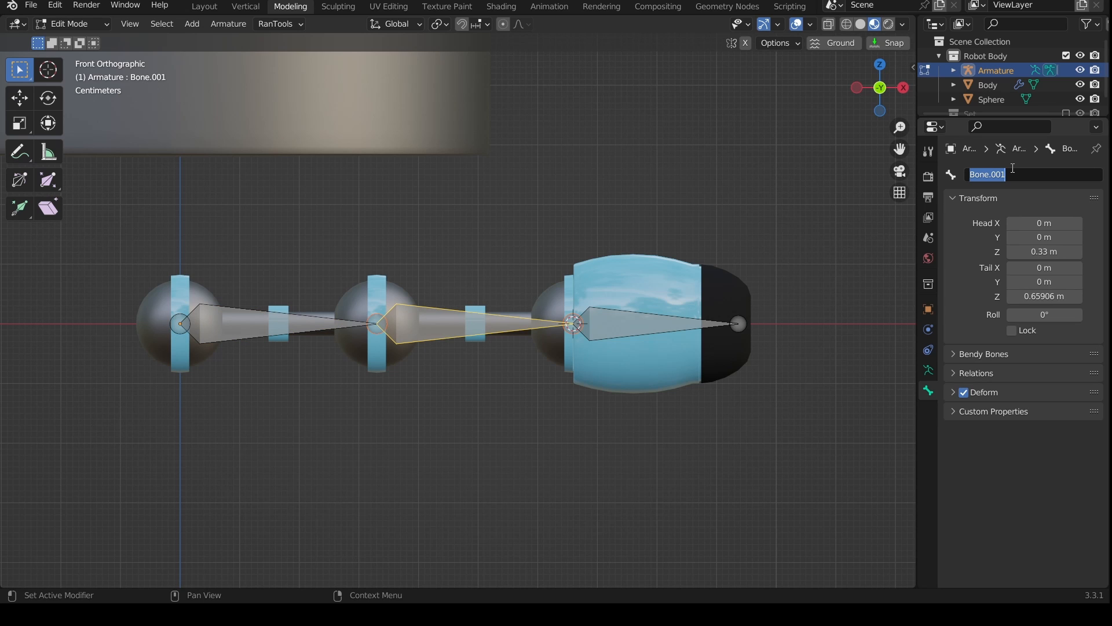
{"action": "left_click", "coordinate": [661, 324]}
{"action": "left_click", "coordinate": [1058, 175]}
{"action": "type", "text": "T"}
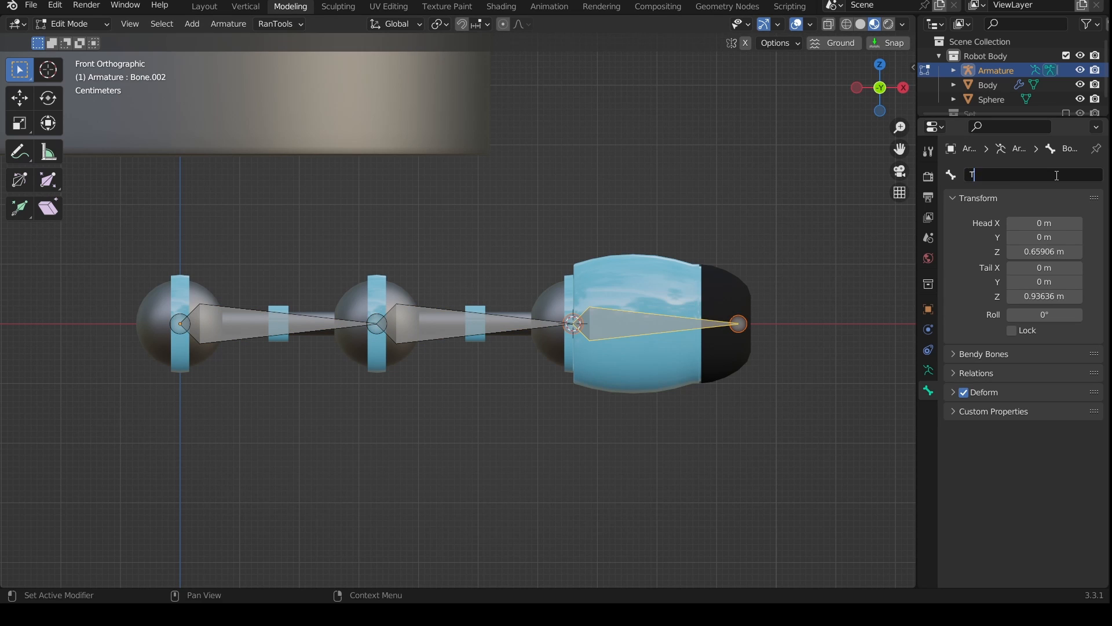
{"action": "type", "text": "ip"}
{"action": "key", "text": "Return"}
{"action": "left_click", "coordinate": [481, 316]}
{"action": "scroll", "coordinate": [548, 424], "scroll_direction": "down", "scroll_amount": 1}
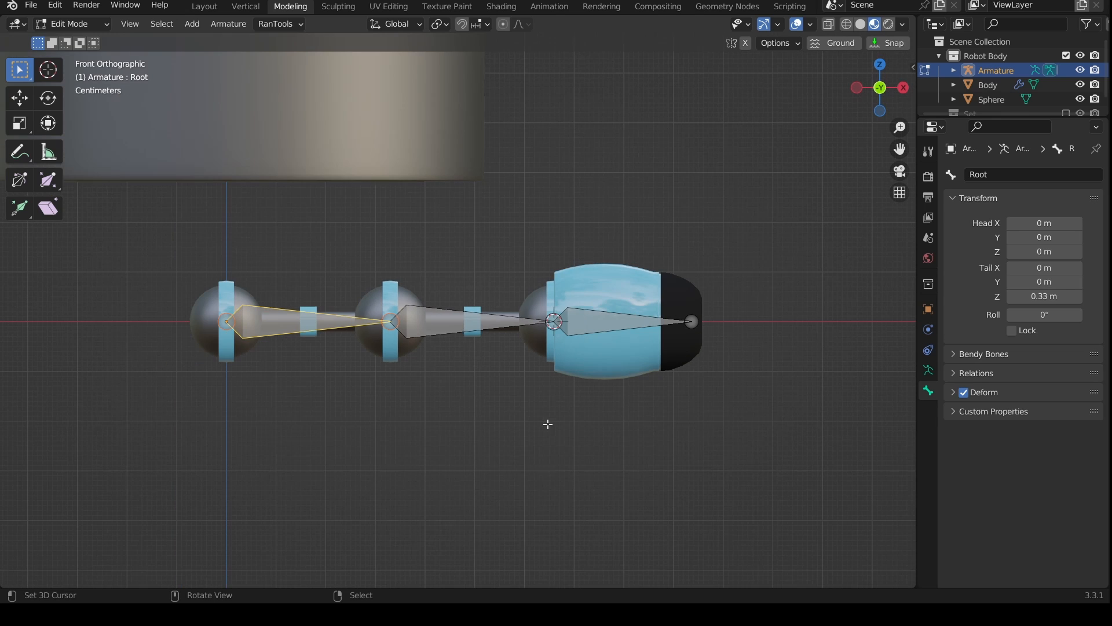
{"action": "key", "text": "Tab"}
Step: Parent the leg mesh to the armature using Armature Deform With Empty Groups
{"action": "right_click", "coordinate": [233, 346]}
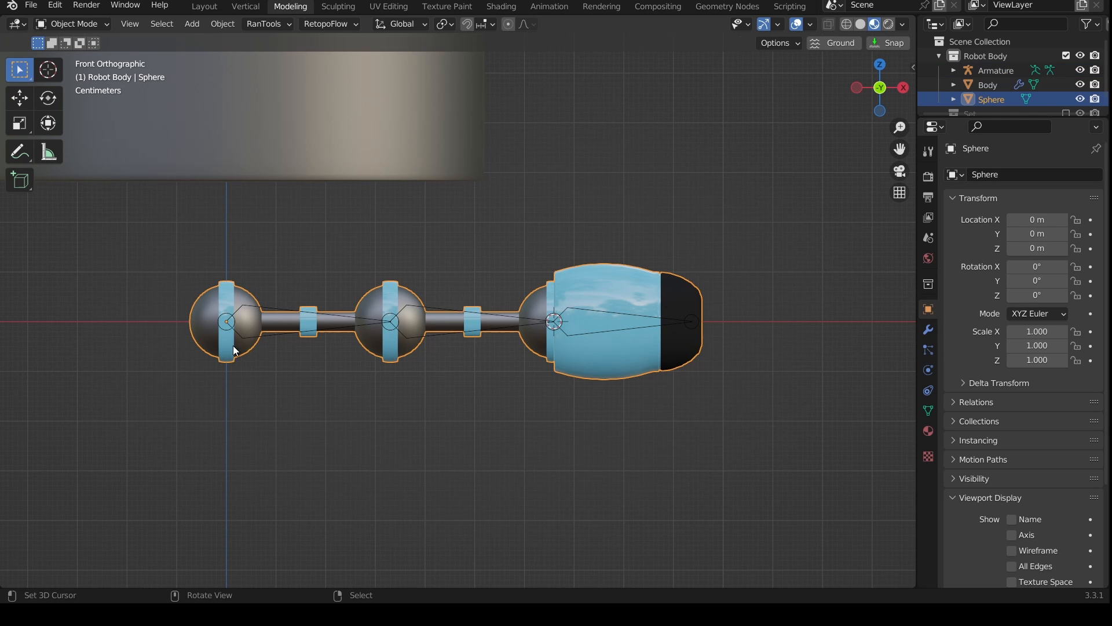
{"action": "right_click", "coordinate": [271, 335], "text": "shift"}
{"action": "middle_click_drag", "start_coordinate": [276, 366], "coordinate": [416, 391], "text": "shift"}
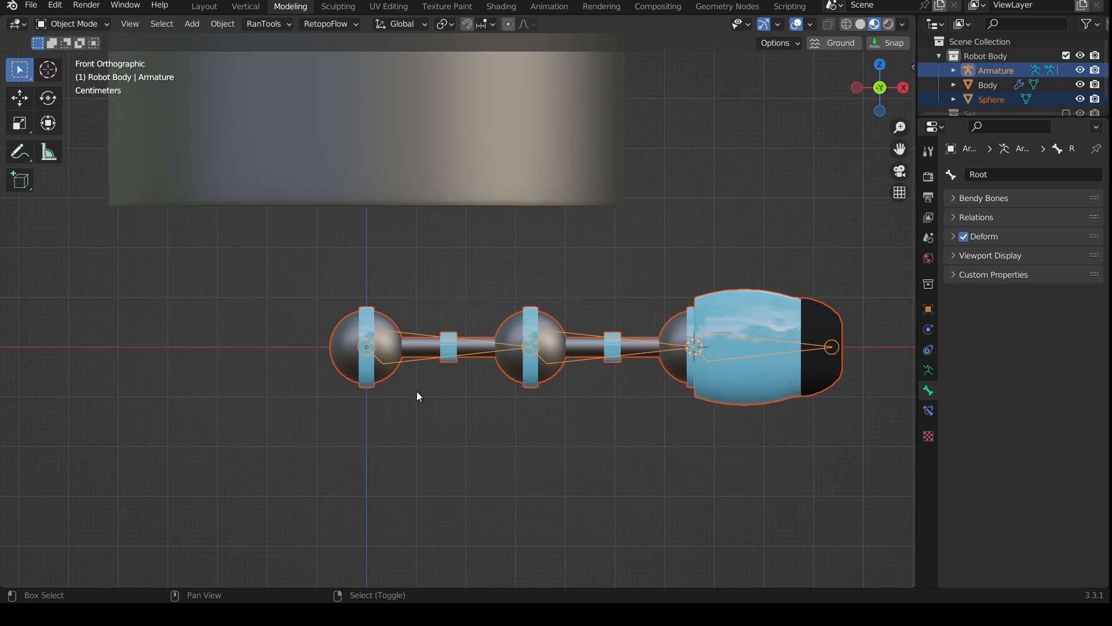
{"action": "scroll", "coordinate": [418, 393], "scroll_direction": "up", "scroll_amount": 3}
{"action": "key", "text": "ctrl+p"}
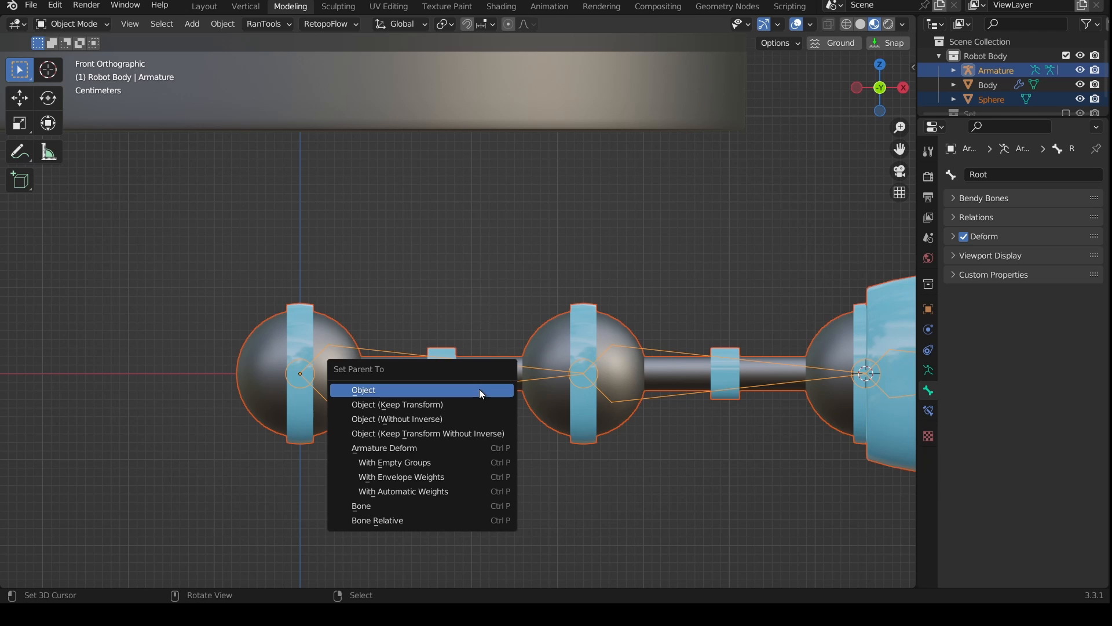
{"action": "left_click", "coordinate": [408, 464]}
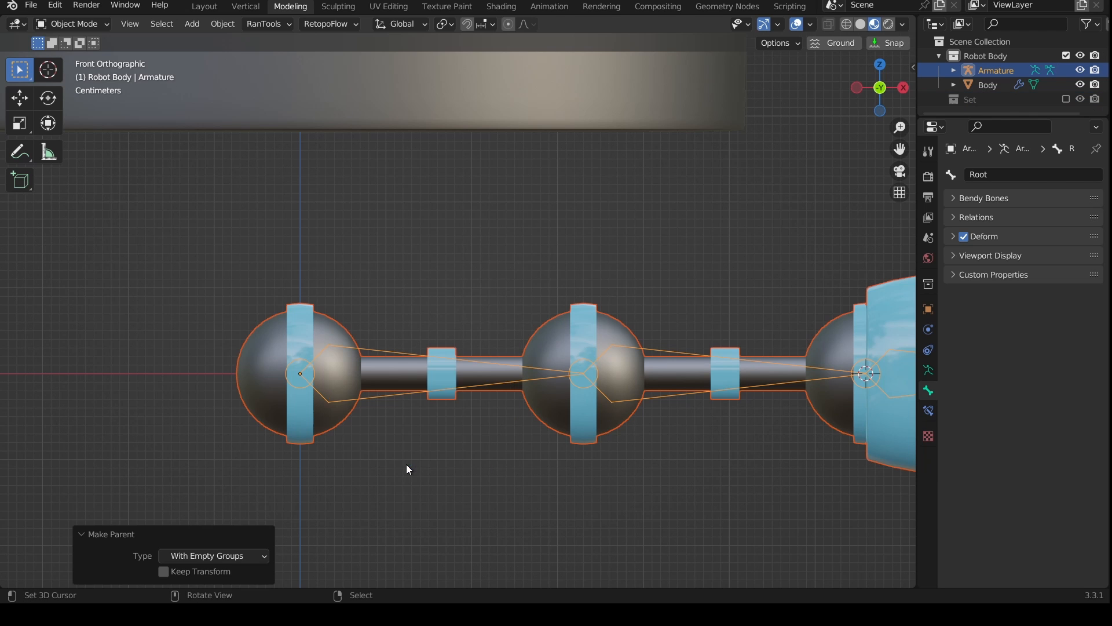
Step: Select the foot and its adjoining sphere in the leg mesh and assign them to the Tip vertex group
{"action": "middle_click_drag", "start_coordinate": [658, 479], "coordinate": [473, 458], "text": "shift"}
{"action": "scroll", "coordinate": [467, 462], "scroll_direction": "down", "scroll_amount": 1}
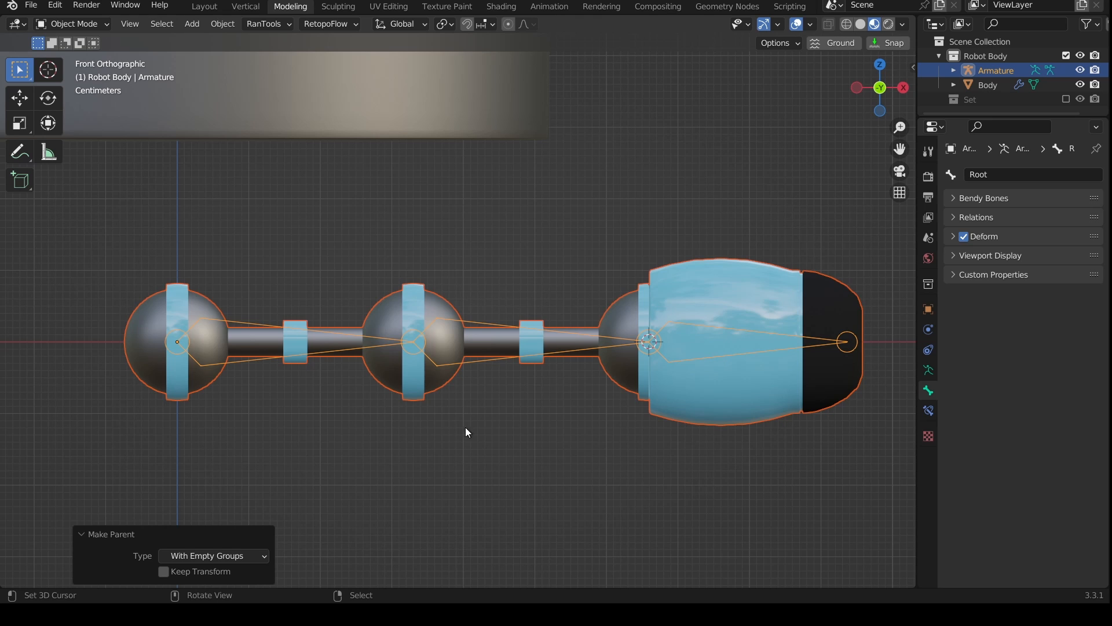
{"action": "left_click", "coordinate": [173, 336]}
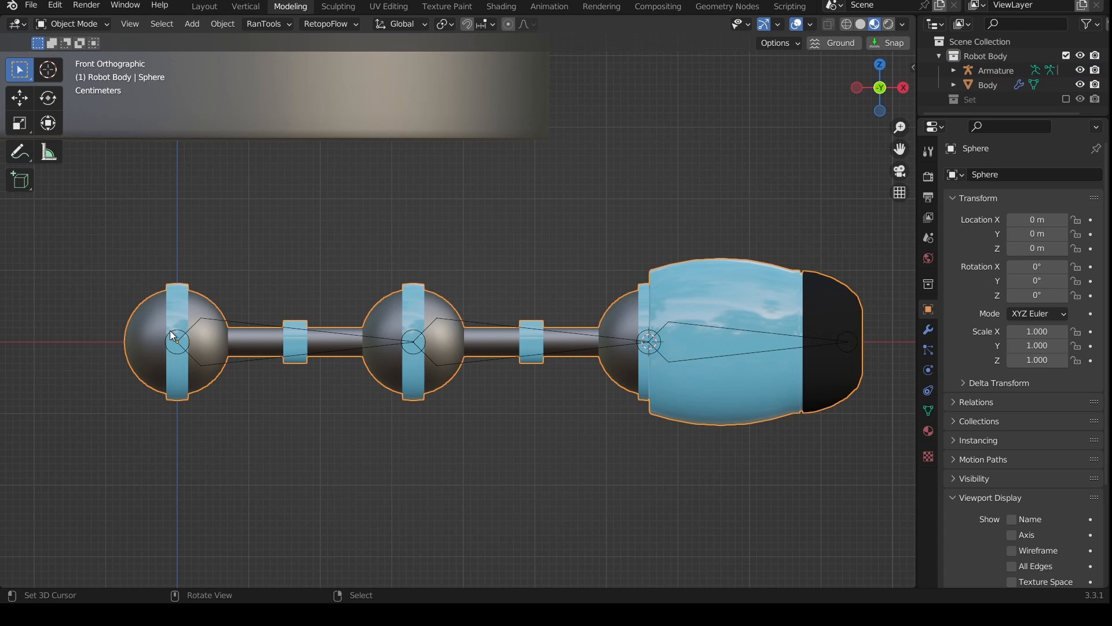
{"action": "left_click", "coordinate": [929, 411]}
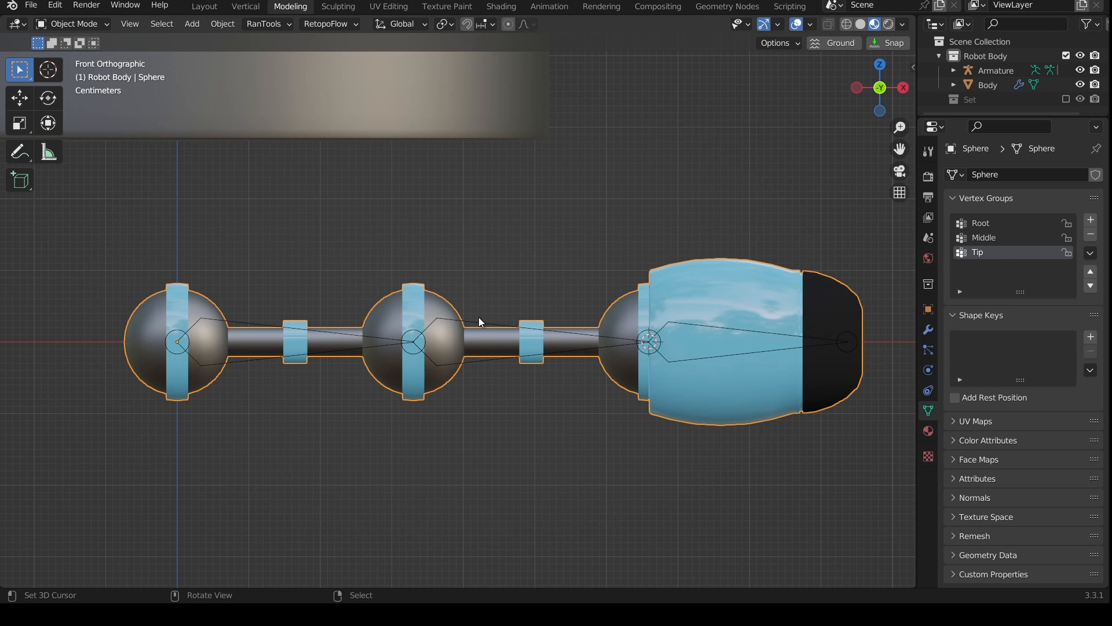
{"action": "key", "text": "Tab"}
{"action": "key", "text": "alt+a"}
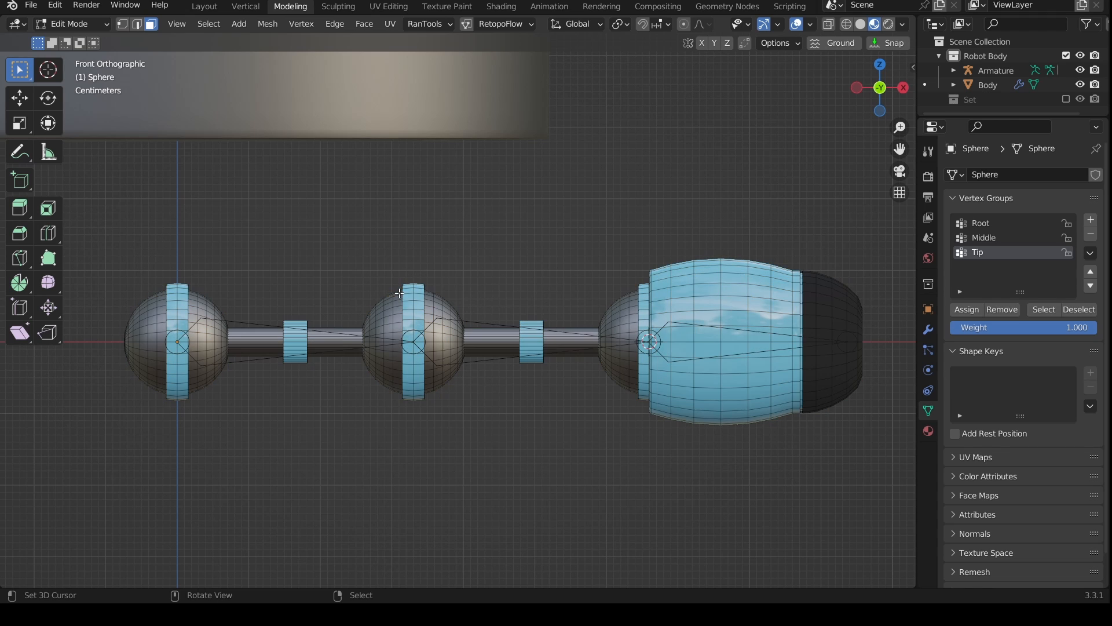
{"action": "key", "text": "l"}
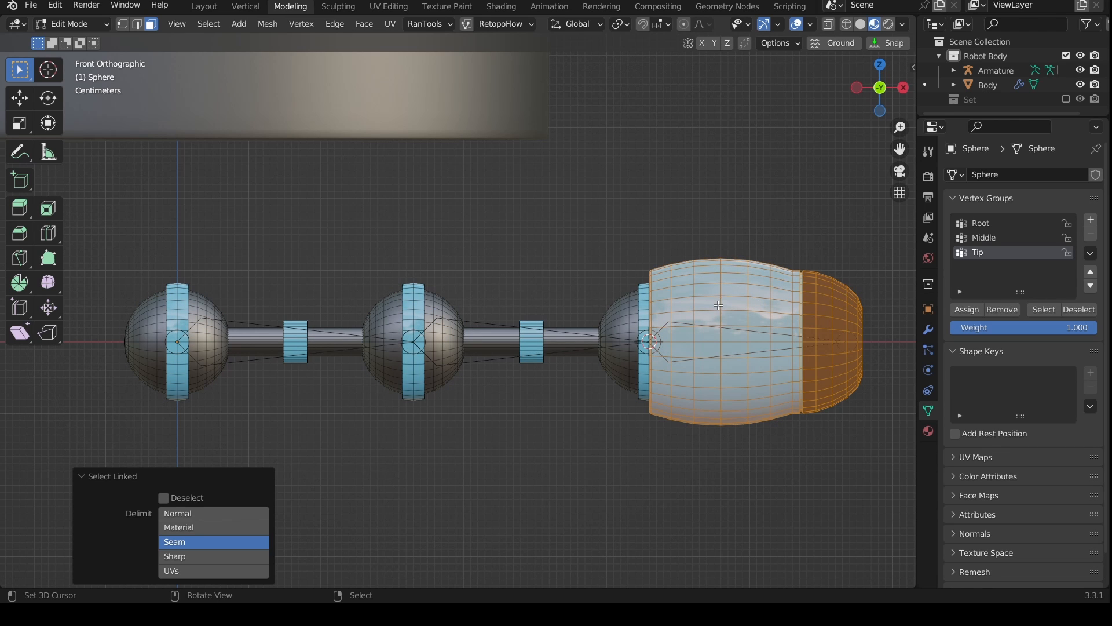
{"action": "key", "text": "l"}
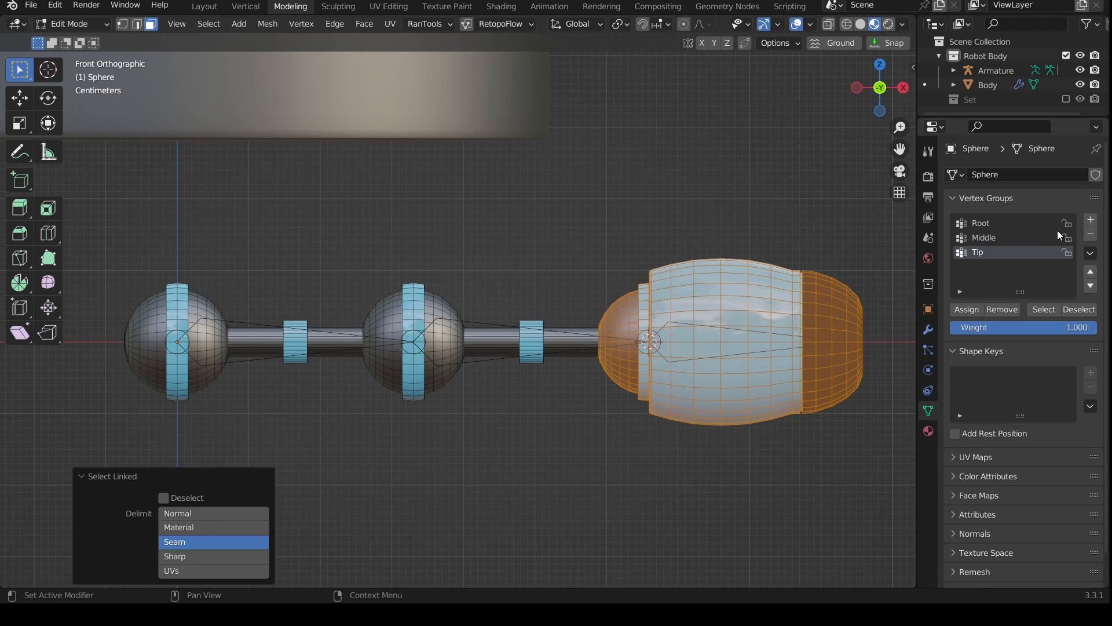
{"action": "left_click", "coordinate": [968, 310]}
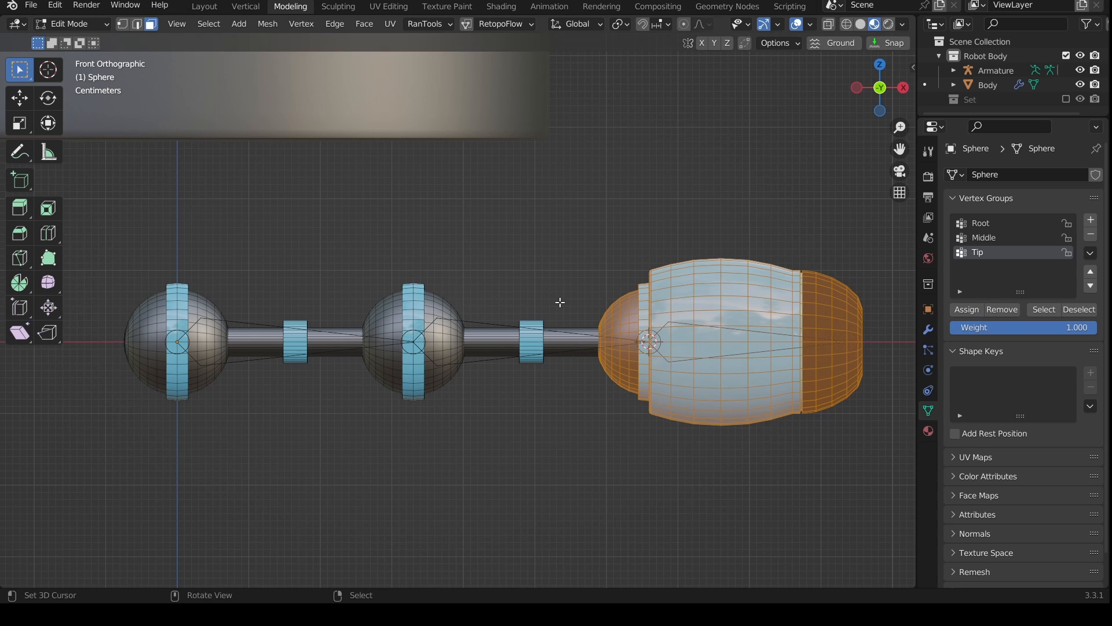
Step: Select only the middle sphere and the rod leading to the foot, and assign them to the Middle vertex group
{"action": "key", "text": "alt+a"}
{"action": "key", "text": "l"}
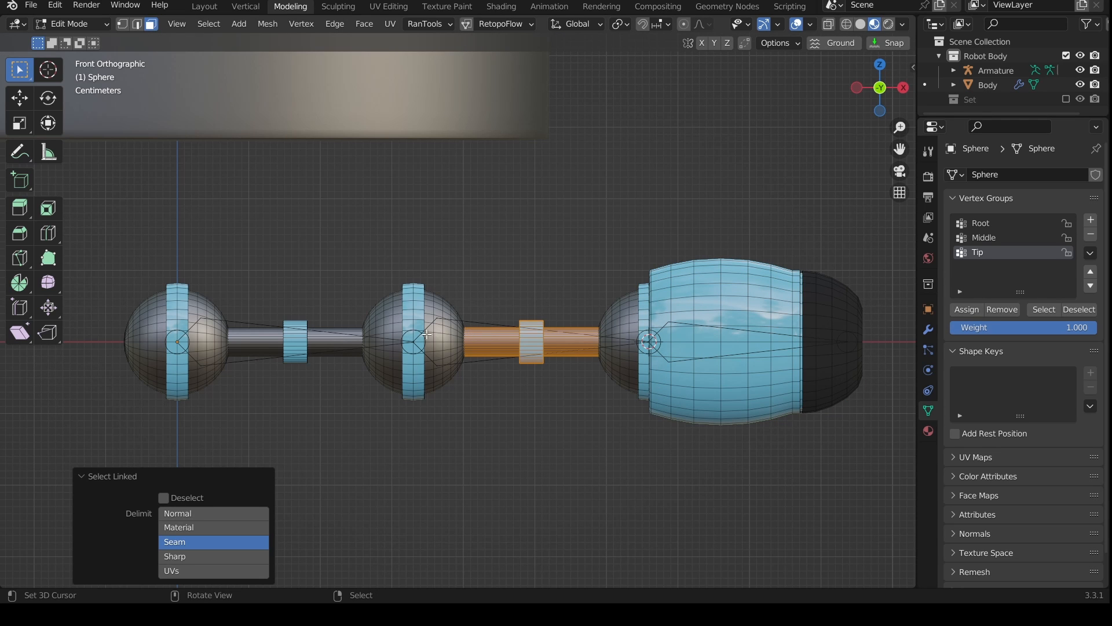
{"action": "key", "text": "l"}
{"action": "left_click", "coordinate": [1003, 238]}
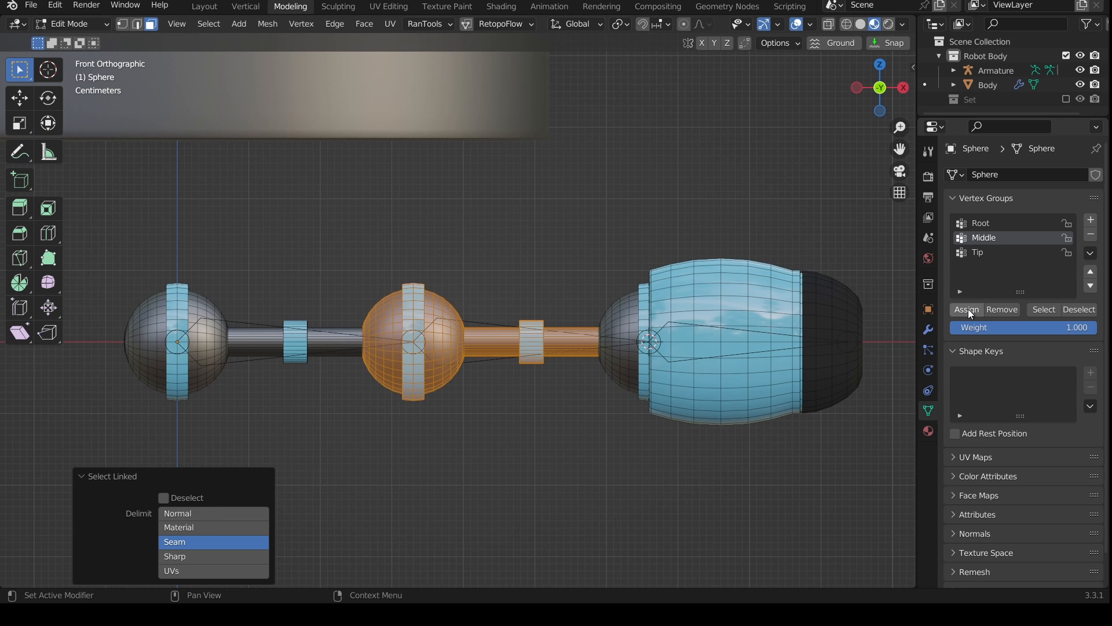
{"action": "left_click", "coordinate": [969, 310]}
Step: Assign only the first sphere and its rod to the Root vertex group, and return to Object Mode
{"action": "key", "text": "a"}
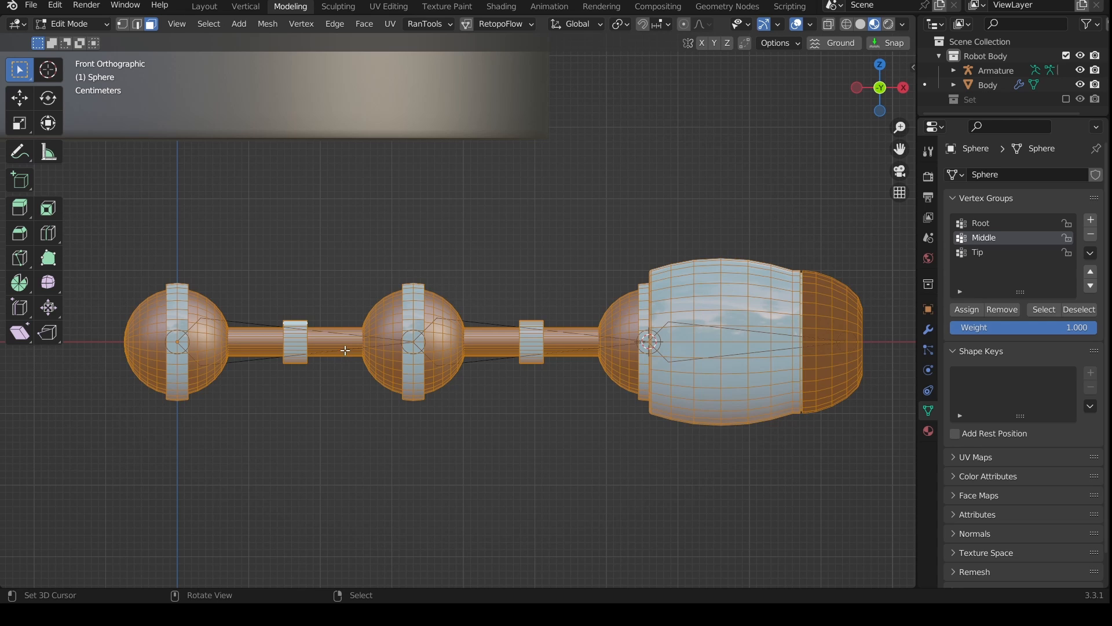
{"action": "key", "text": "alt+a"}
{"action": "key", "text": "l"}
{"action": "key", "text": "l"}
{"action": "left_click", "coordinate": [985, 224]}
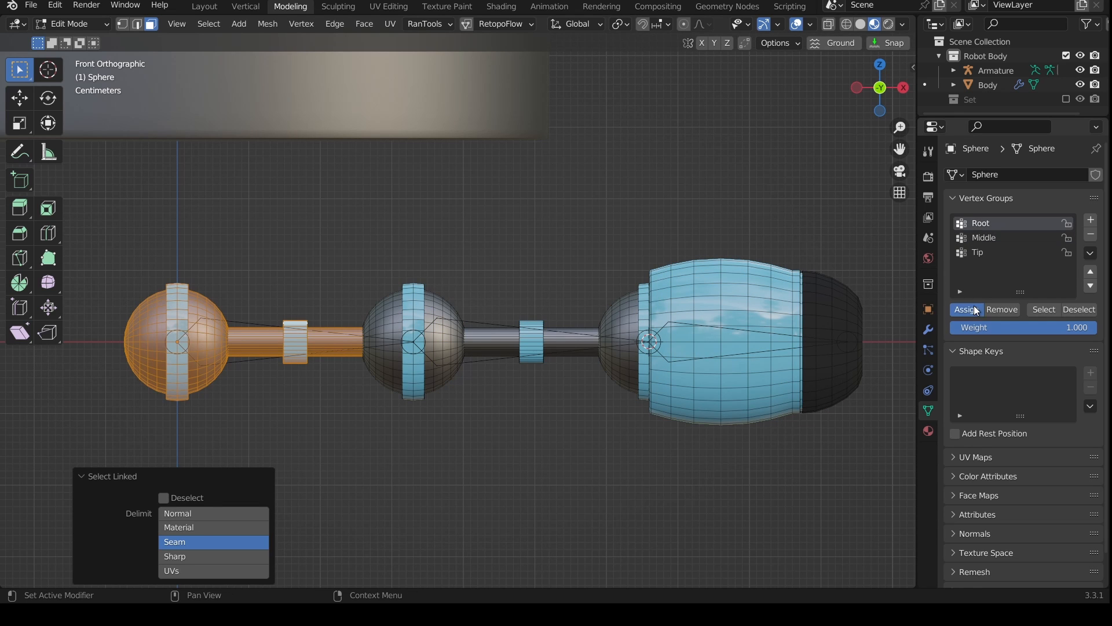
{"action": "left_click", "coordinate": [977, 311]}
{"action": "key", "text": "ctrl+Tab"}
{"action": "left_click", "coordinate": [562, 342]}
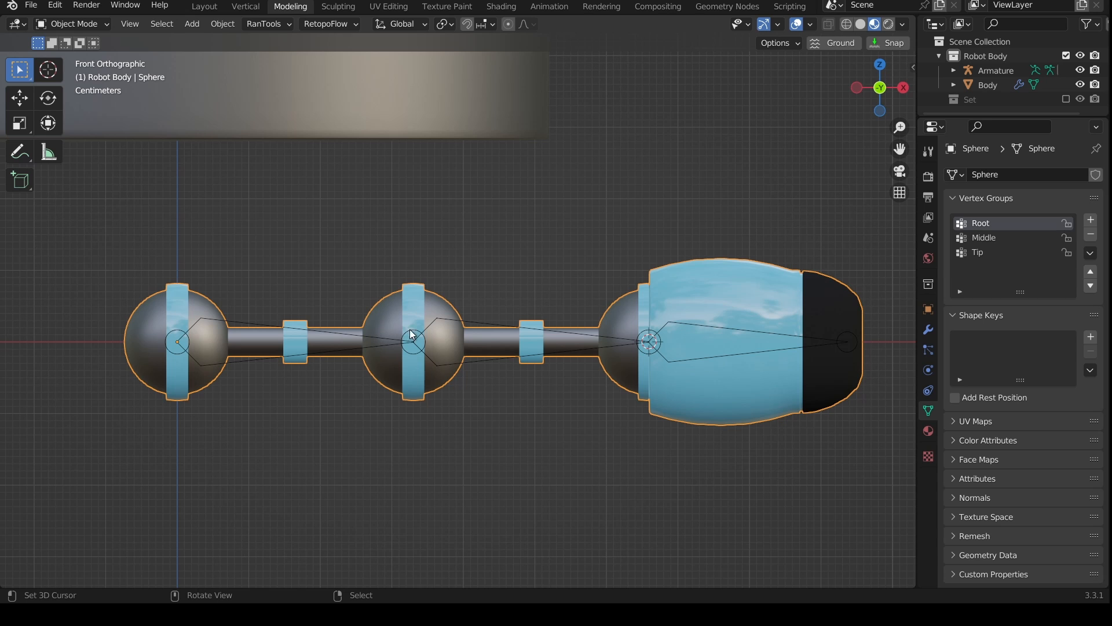
Step: Test the leg rig in Pose Mode by rotating the Tip and Middle bones, cancelling each rotation
{"action": "left_click", "coordinate": [723, 335]}
{"action": "key", "text": "ctrl+Tab"}
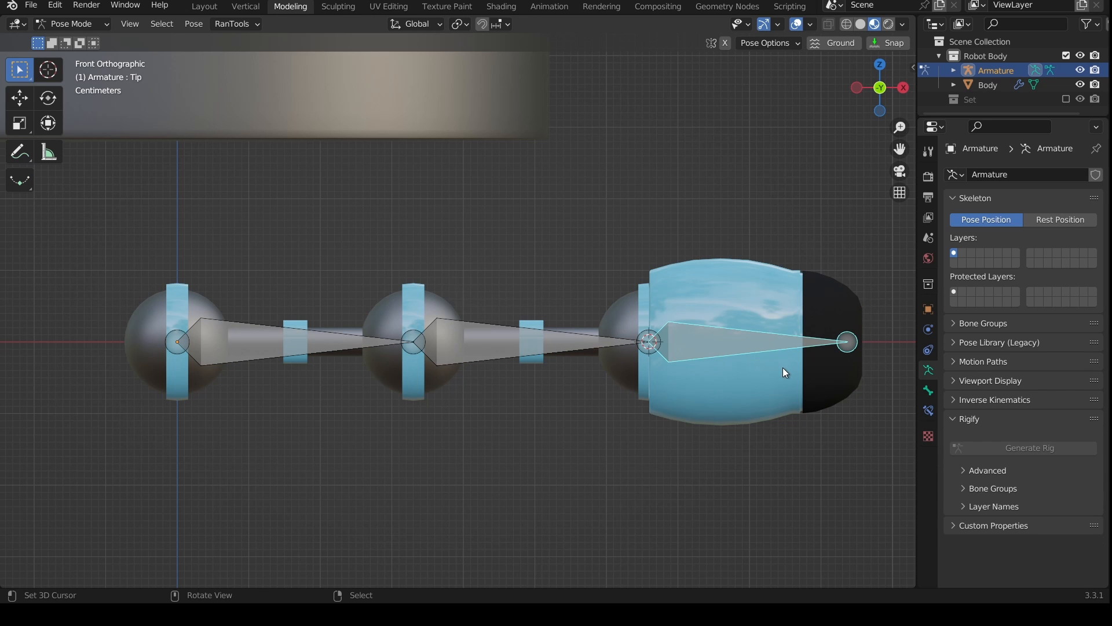
{"action": "key", "text": "r"}
{"action": "key", "text": "Escape"}
{"action": "key", "text": "r"}
{"action": "key", "text": "Escape"}
{"action": "left_click", "coordinate": [523, 356]}
{"action": "key", "text": "r"}
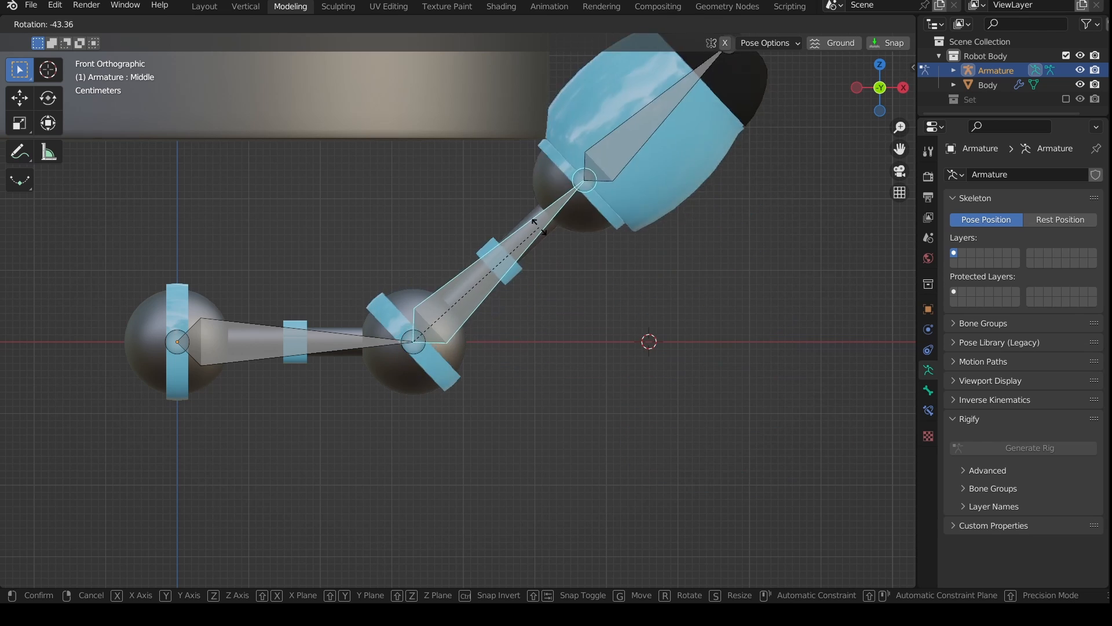
{"action": "key", "text": "Escape"}
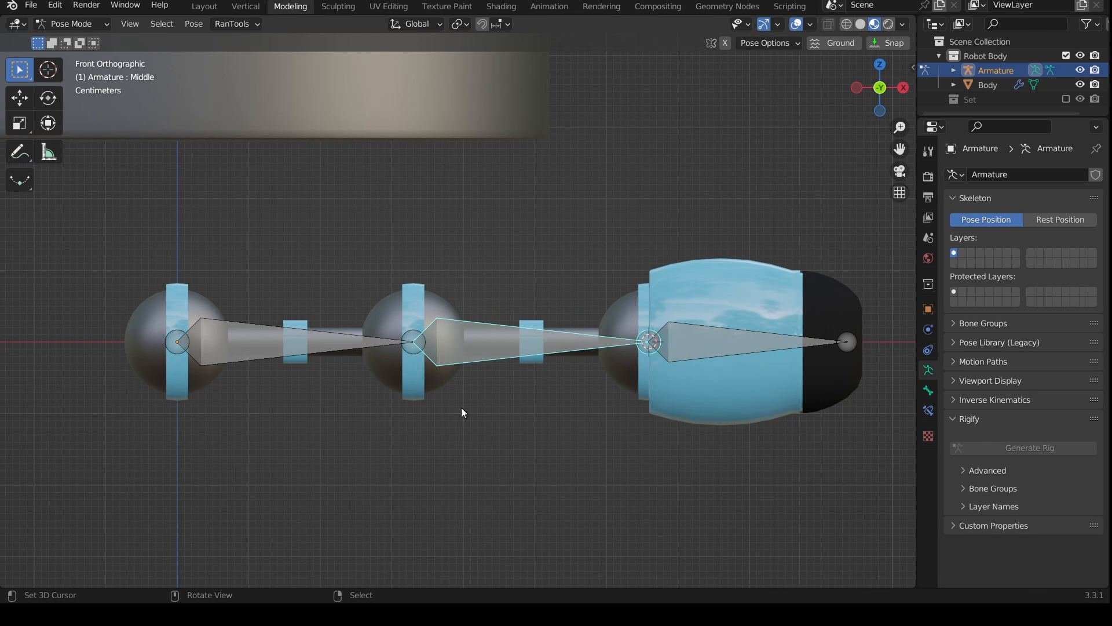
Step: Test the Middle bone's rotation again, cancel it, and select the Root bone
{"action": "key", "text": "r"}
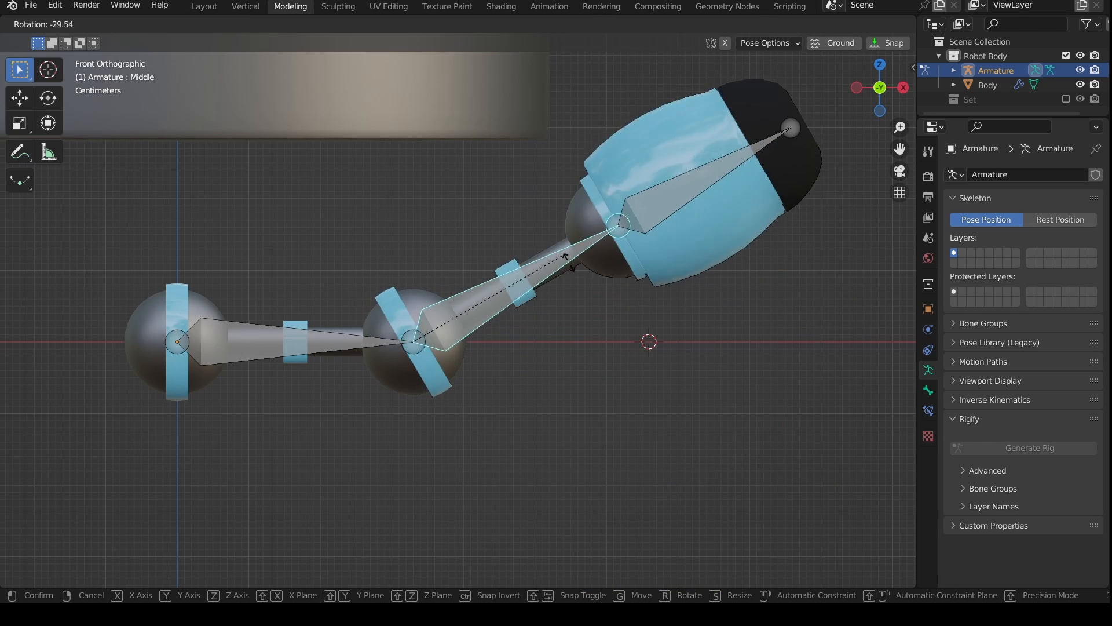
{"action": "key", "text": "Escape"}
{"action": "left_click", "coordinate": [315, 338]}
{"action": "scroll", "coordinate": [359, 336], "scroll_direction": "down", "scroll_amount": 6}
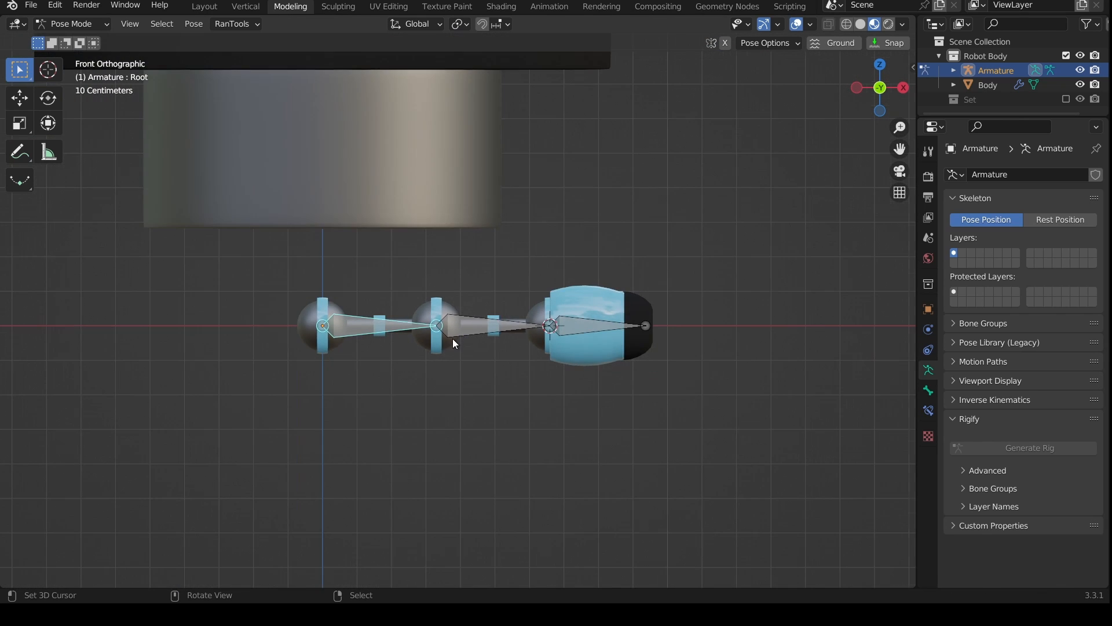
Step: Return to Object Mode and move the leg armature about 0.53 m along X, up against the side of the chrome base
{"action": "key", "text": "ctrl+Tab"}
{"action": "middle_click_drag", "start_coordinate": [494, 288], "coordinate": [484, 342], "text": "shift"}
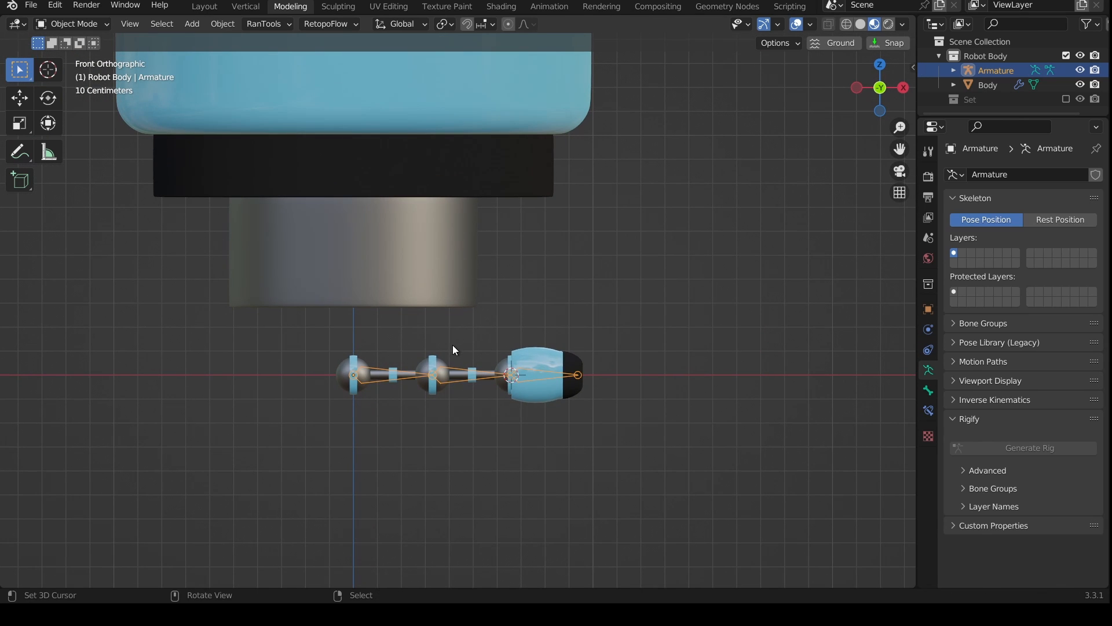
{"action": "key", "text": "g"}
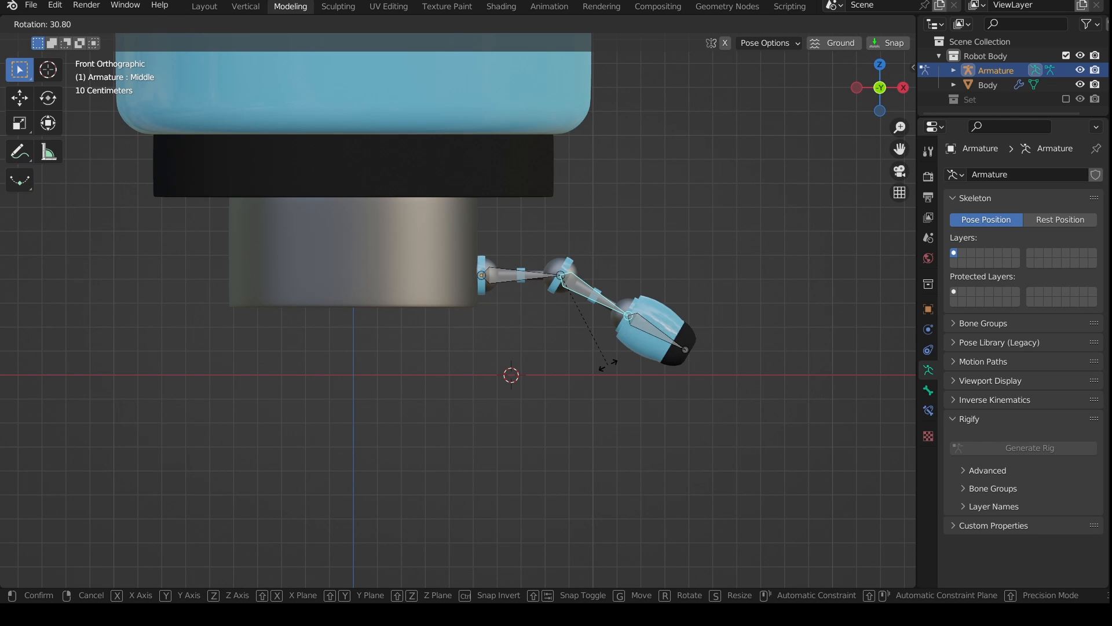
Step: Pose the leg by rotating the Middle bone about 31° downward and the Tip bone until the foot points straight down
{"action": "left_click", "coordinate": [608, 365]}
{"action": "left_click", "coordinate": [662, 338]}
{"action": "key", "text": "r"}
{"action": "left_click", "coordinate": [620, 373]}
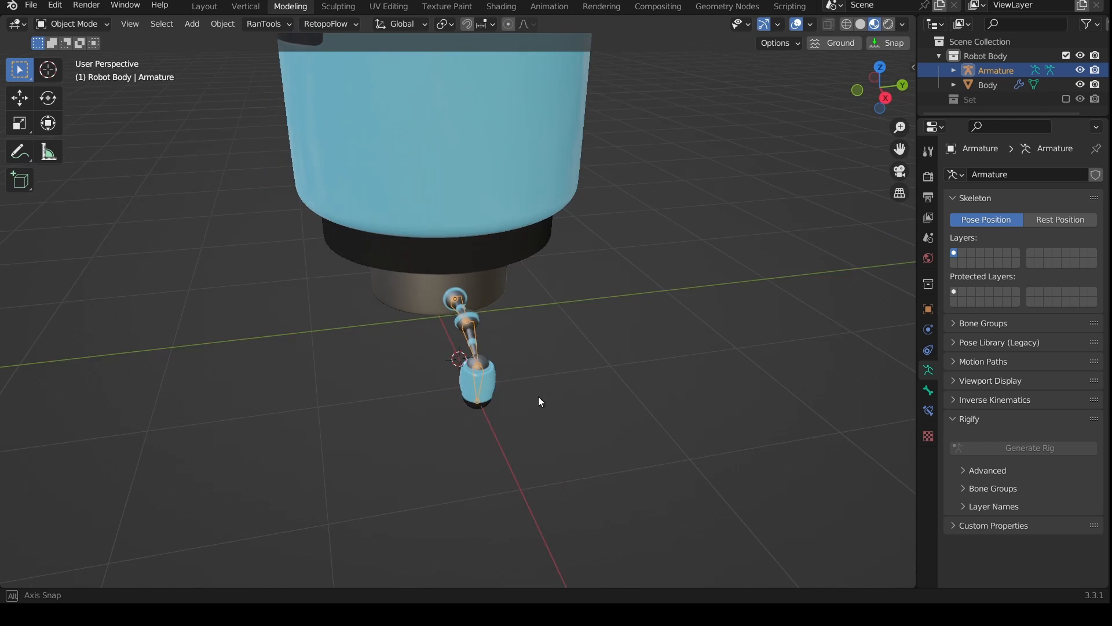
Step: Raise the leg armature about 0.058 m along Z in Object Mode and reset the 3D cursor to the world origin
{"action": "middle_click_drag", "start_coordinate": [538, 396], "coordinate": [608, 364]}
{"action": "middle_click_drag", "start_coordinate": [596, 258], "coordinate": [623, 317]}
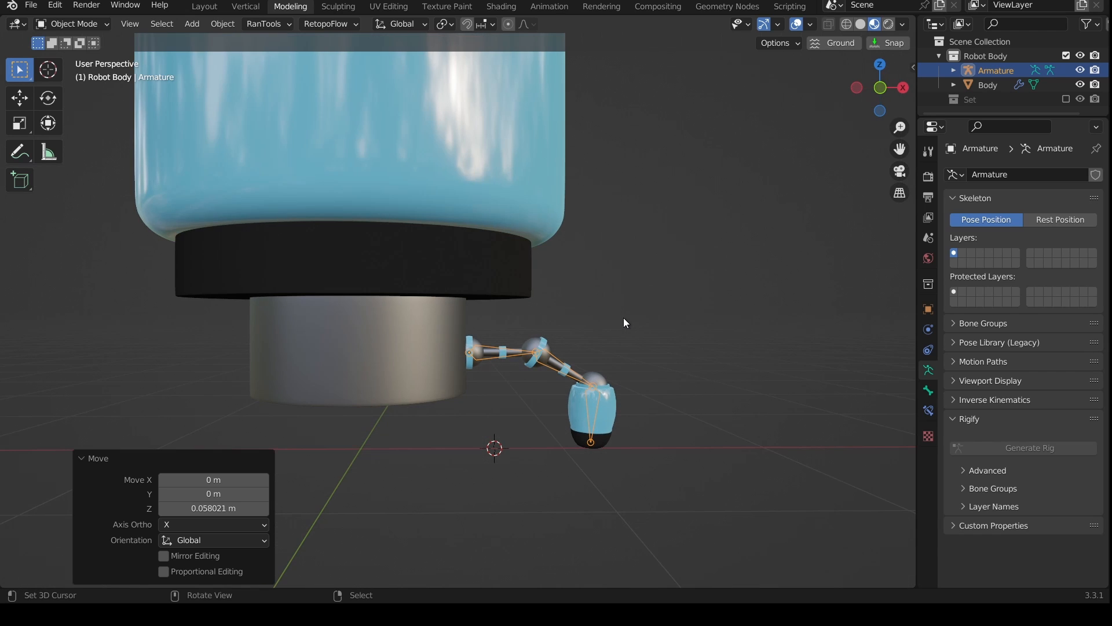
{"action": "key", "text": "shift+c"}
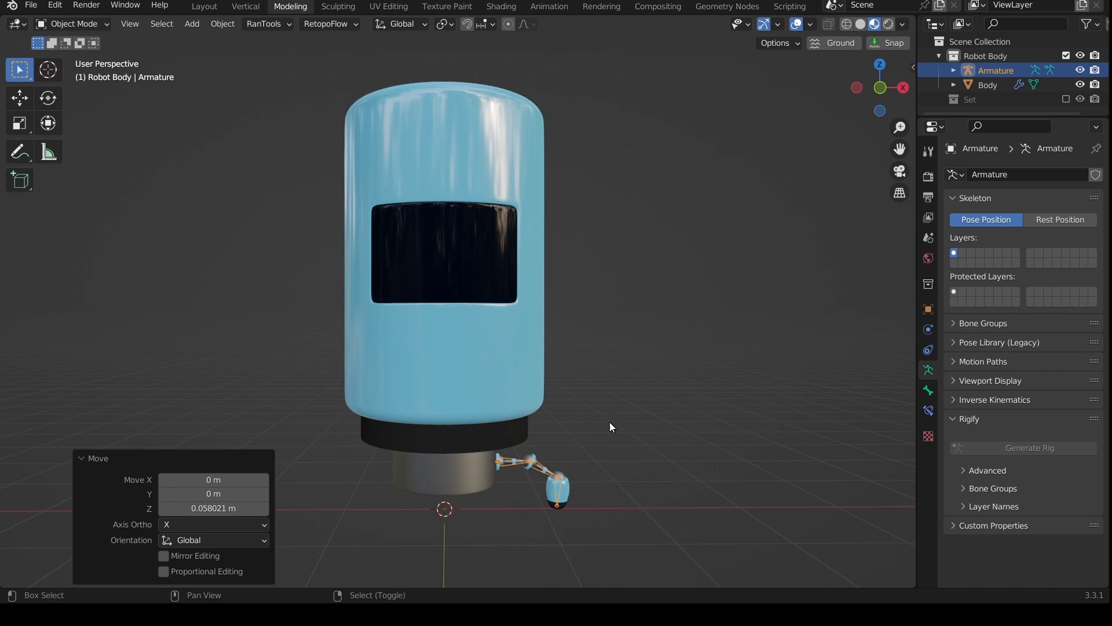
{"action": "middle_click_drag", "start_coordinate": [611, 521], "coordinate": [659, 460], "text": "shift"}
{"action": "scroll", "coordinate": [659, 462], "scroll_direction": "up", "scroll_amount": 2}
{"action": "middle_click_drag", "start_coordinate": [660, 466], "coordinate": [547, 388]}
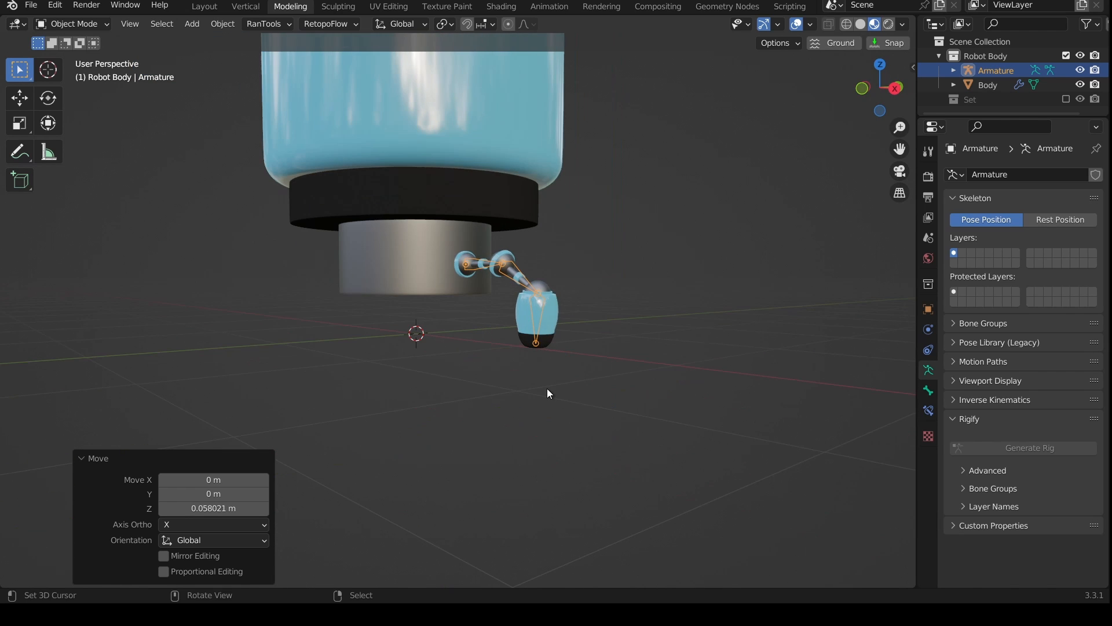
Step: In the armature's Edit Mode, extrude a new bone about 0.24 m along X from the end of the Tip bone
{"action": "left_click", "coordinate": [538, 347]}
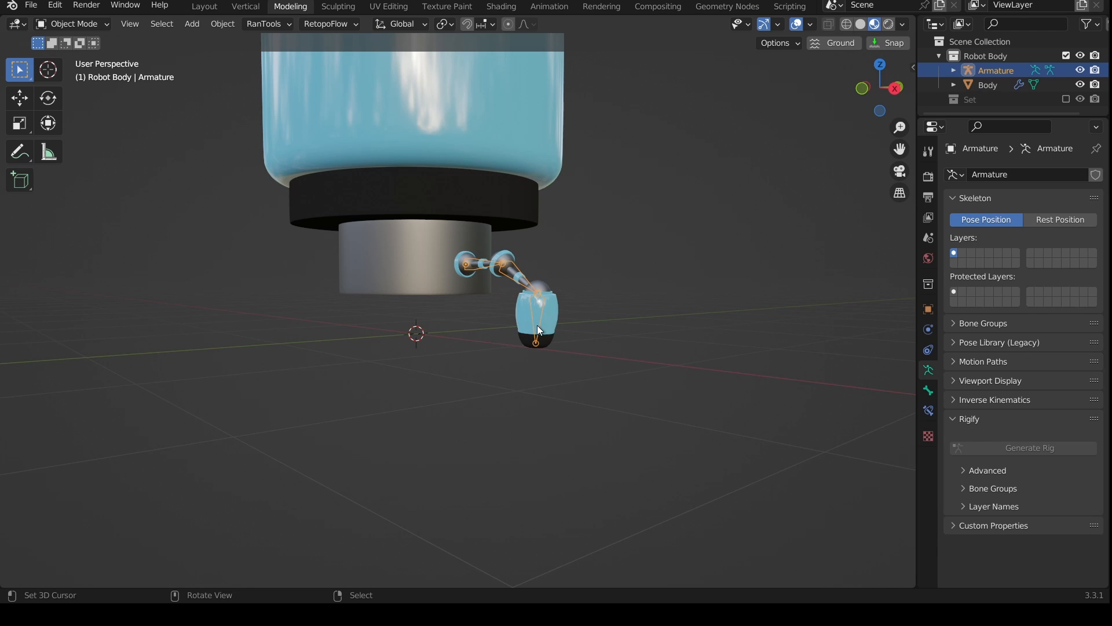
{"action": "key", "text": "Tab"}
{"action": "middle_click_drag", "start_coordinate": [537, 323], "coordinate": [696, 388]}
{"action": "key", "text": "KP_1"}
{"action": "key", "text": "e"}
{"action": "key", "text": "x"}
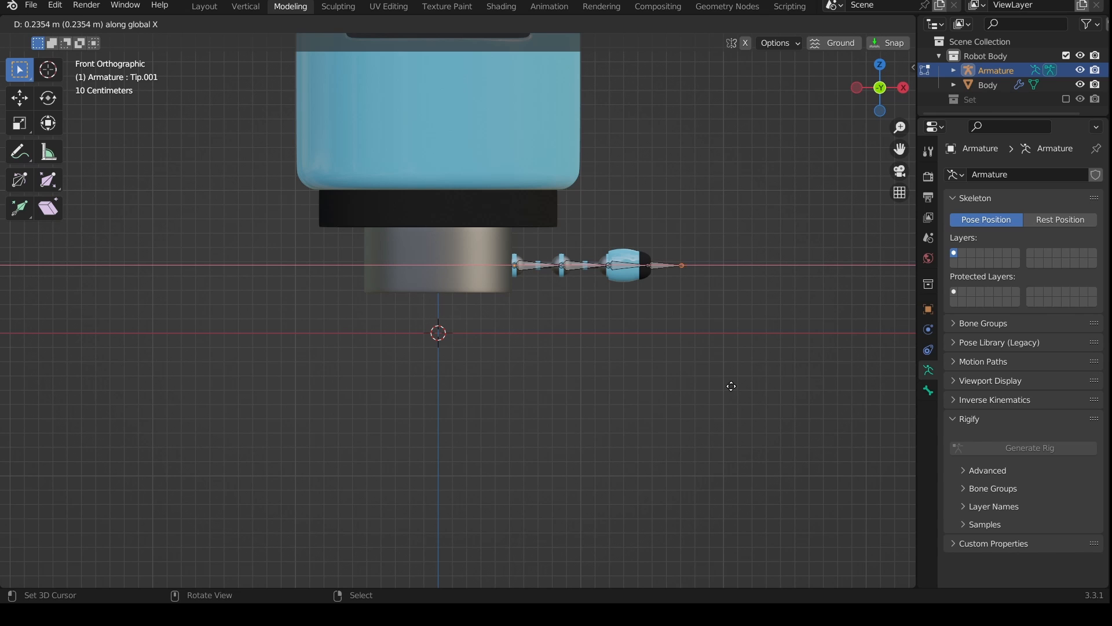
{"action": "left_click", "coordinate": [731, 386]}
Step: Clear the parent of the bone extruded beyond the foot
{"action": "scroll", "coordinate": [712, 348], "scroll_direction": "up", "scroll_amount": 2}
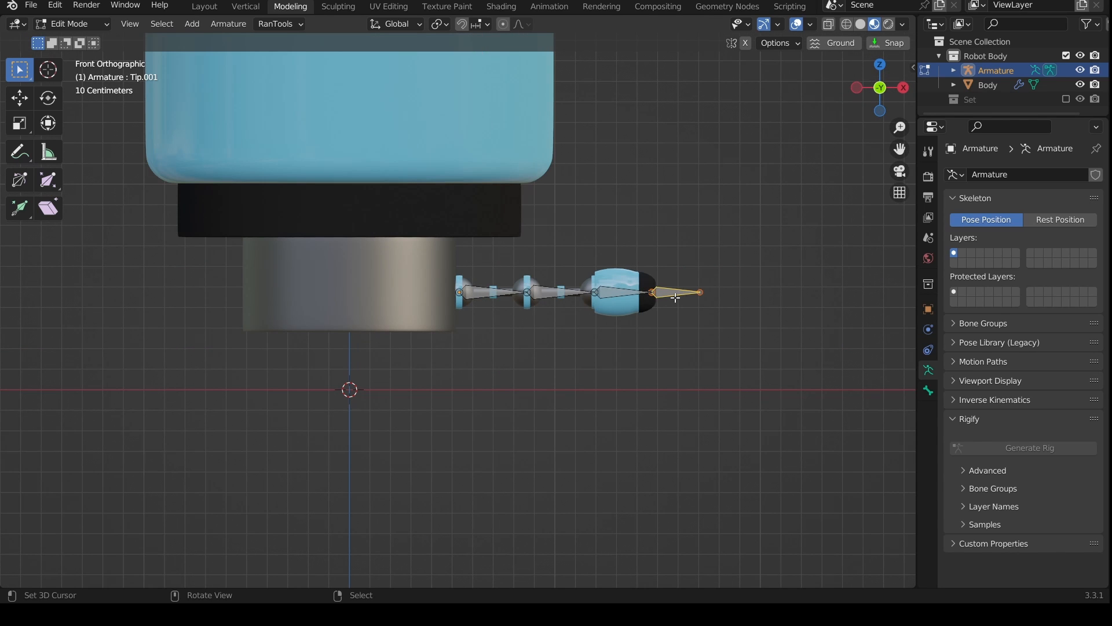
{"action": "key", "text": "alt+p"}
{"action": "left_click", "coordinate": [676, 299]}
{"action": "scroll", "coordinate": [676, 319], "scroll_direction": "up", "scroll_amount": 1}
{"action": "middle_click_drag", "start_coordinate": [675, 328], "coordinate": [596, 355], "text": "shift"}
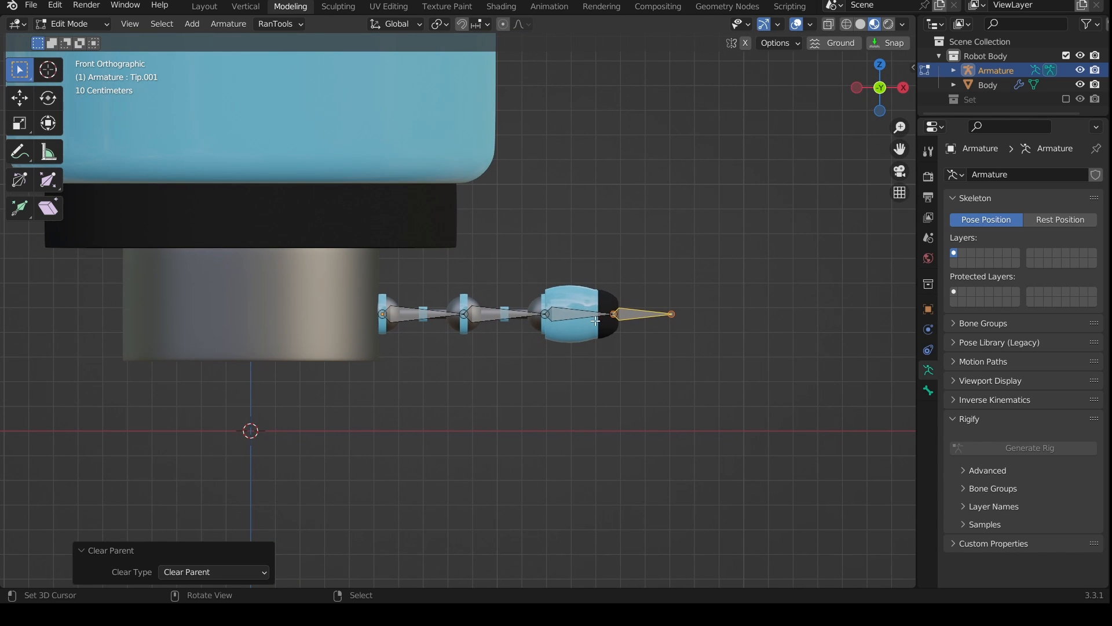
Step: In Pose Mode, add an IK constraint to the Tip bone with the detached foot bone as its target
{"action": "key", "text": "ctrl+Tab"}
{"action": "key", "text": "2"}
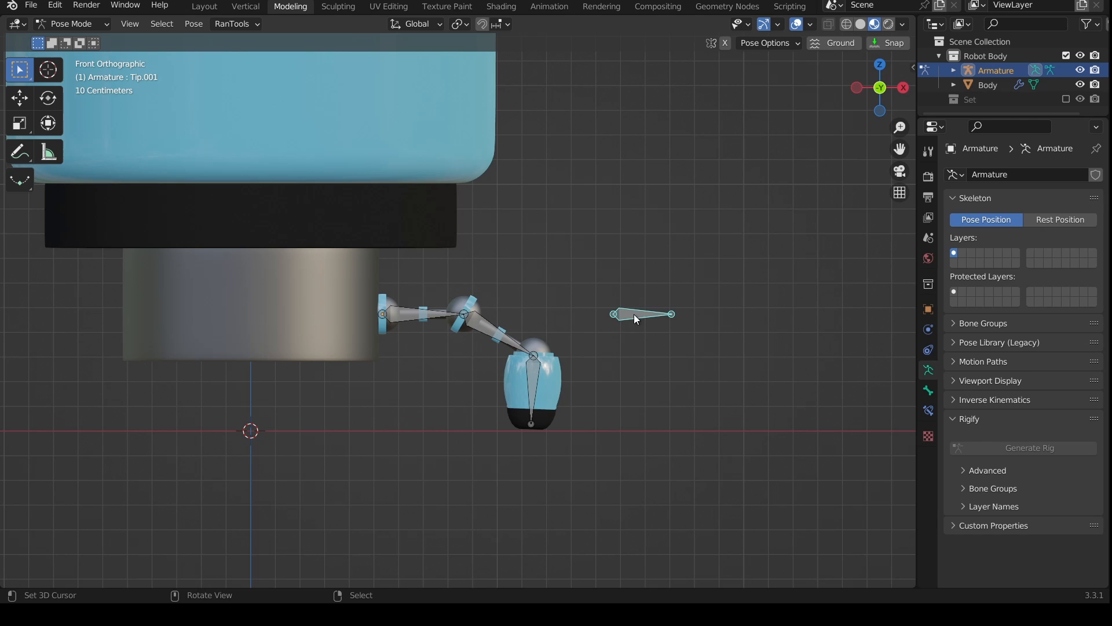
{"action": "left_click", "coordinate": [534, 387]}
{"action": "key", "text": "shift+i"}
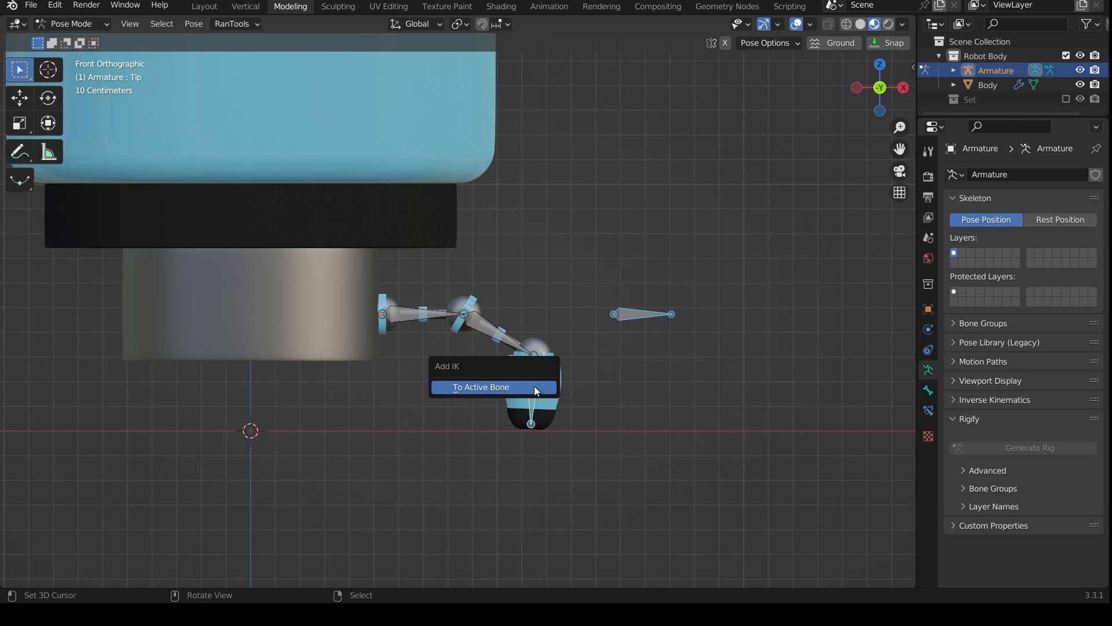
{"action": "left_click", "coordinate": [534, 386]}
Step: Move the foot's IK target bone about -0.24 m in X and -0.35 m in Z to pose the leg
{"action": "left_click", "coordinate": [641, 315]}
{"action": "key", "text": "g"}
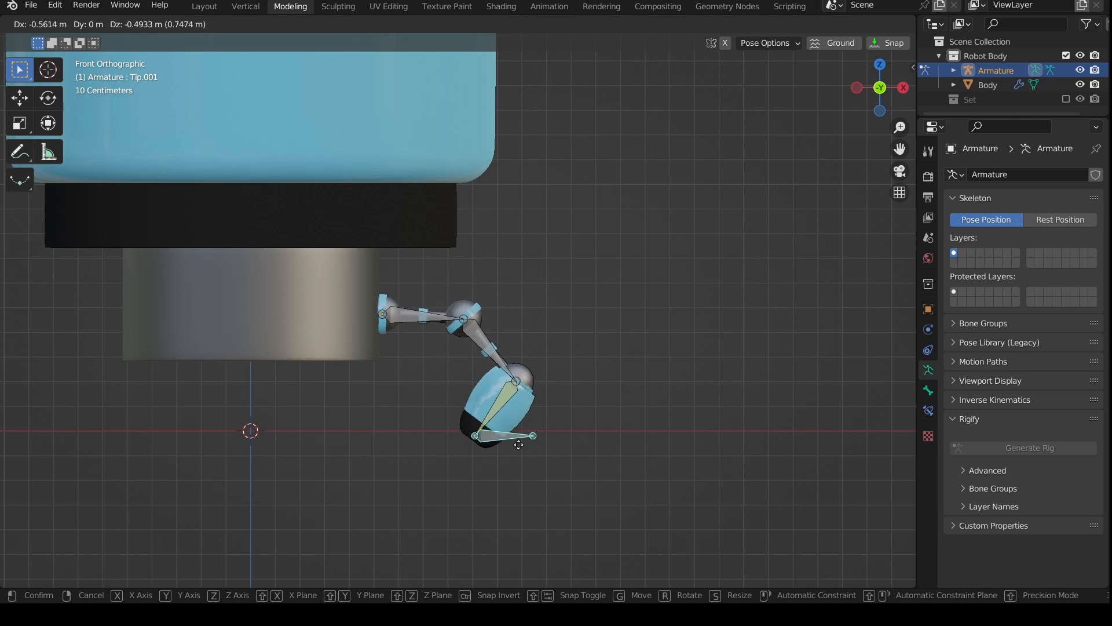
{"action": "left_click", "coordinate": [639, 411]}
Step: Set the chain length of the Tip bone's IK constraint to 2
{"action": "key", "text": "KP_3"}
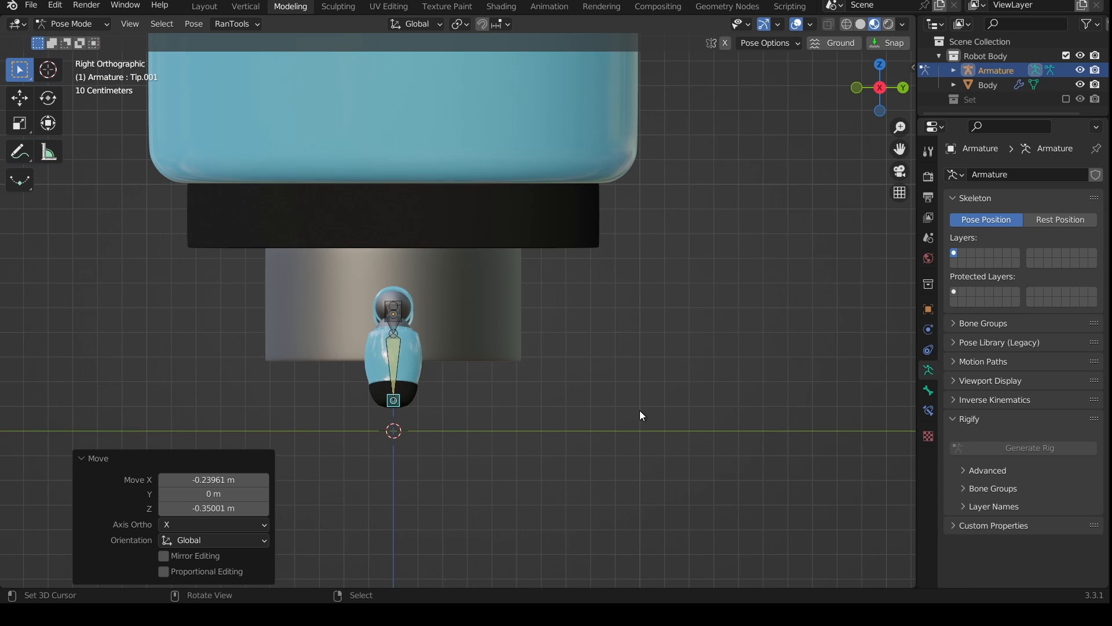
{"action": "middle_click_drag", "start_coordinate": [512, 386], "coordinate": [815, 363]}
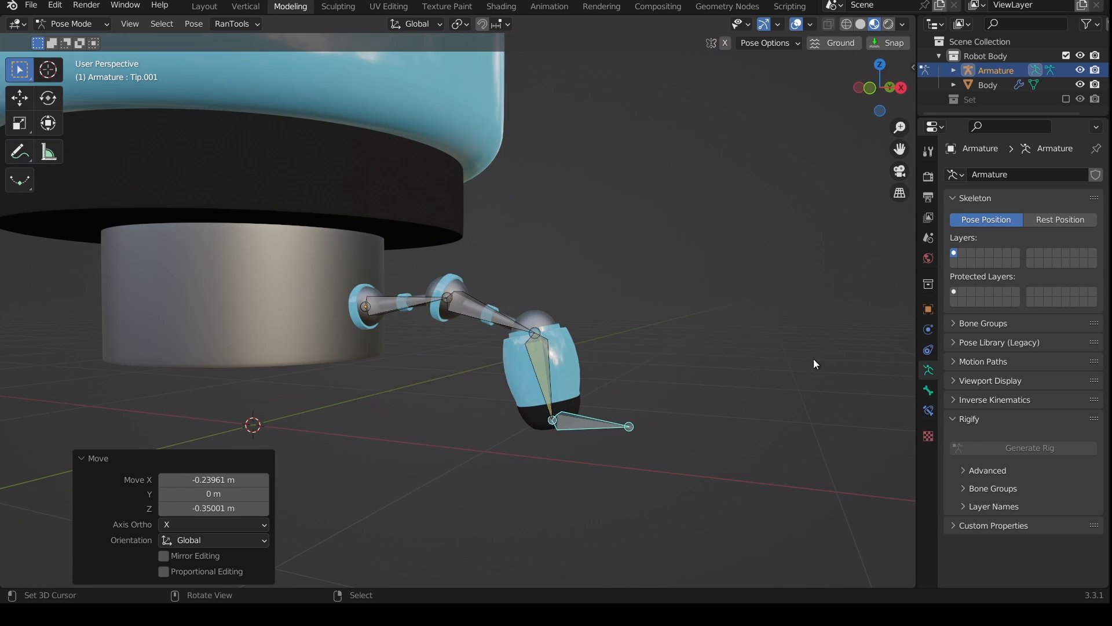
{"action": "middle_click_drag", "start_coordinate": [613, 386], "coordinate": [550, 398]}
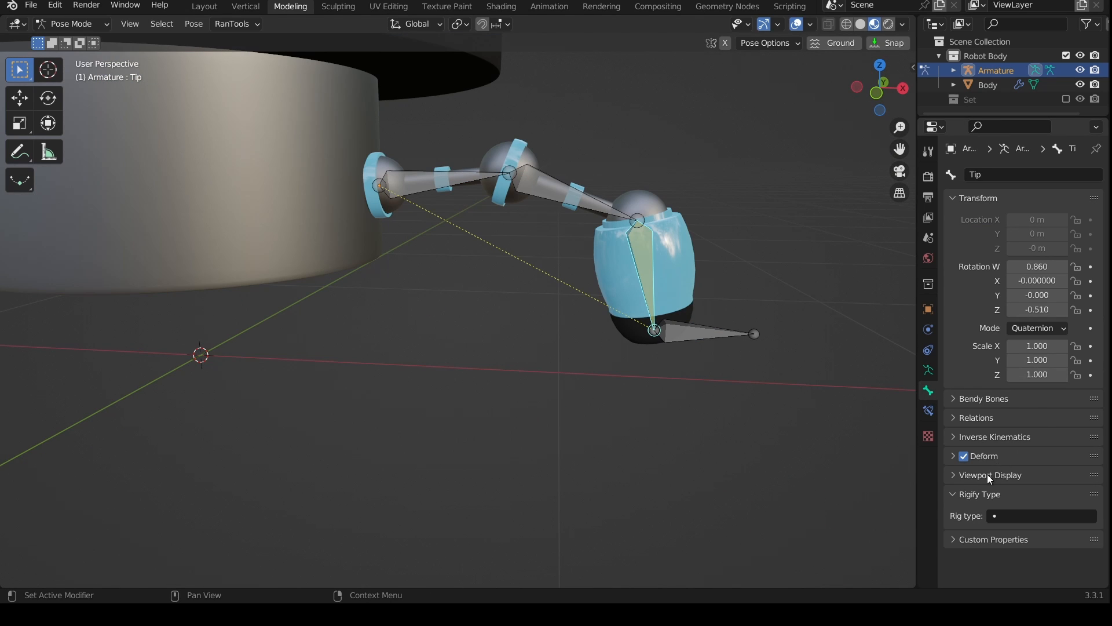
{"action": "left_click", "coordinate": [929, 411]}
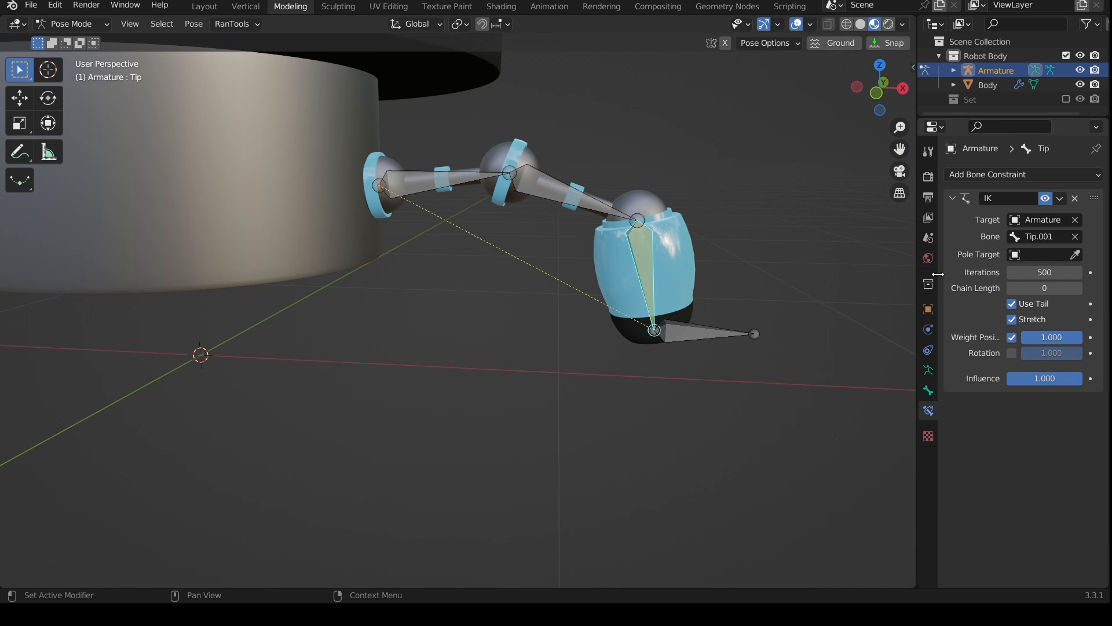
{"action": "left_click", "coordinate": [1079, 289]}
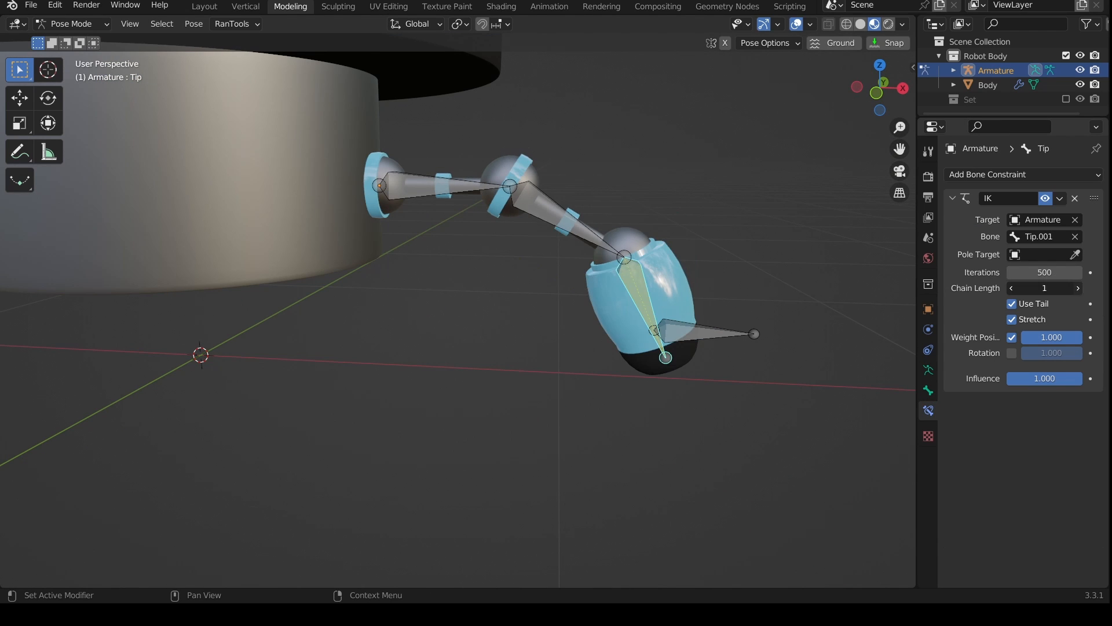
{"action": "left_click", "coordinate": [1079, 289]}
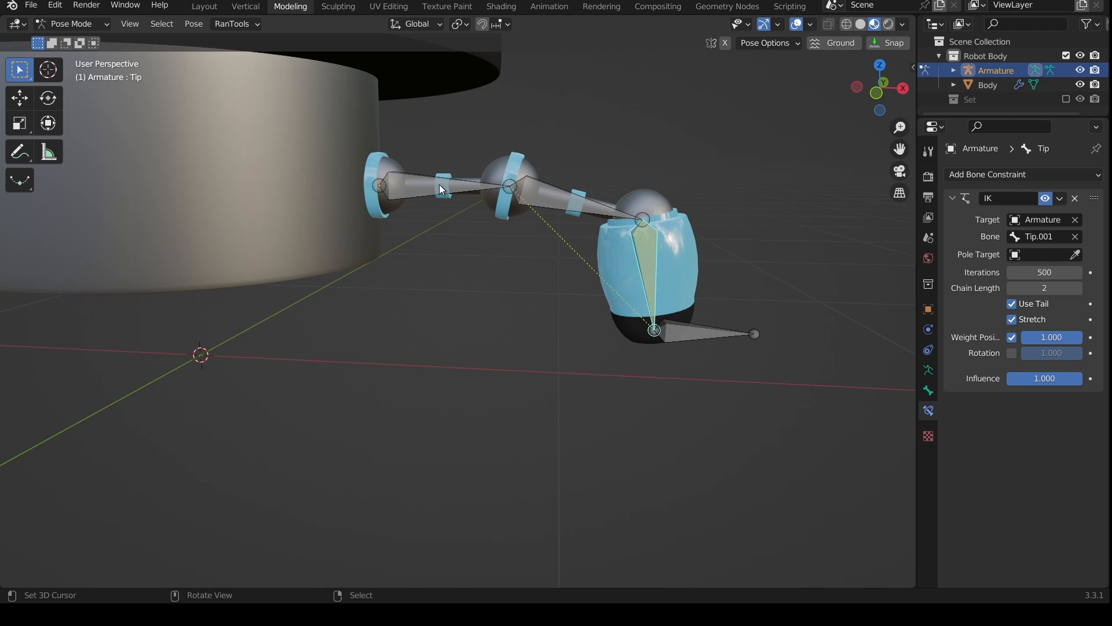
Step: In Edit Mode, extrude a bone about 0.196 m up along Z from the joint at the middle sphere
{"action": "key", "text": "Tab"}
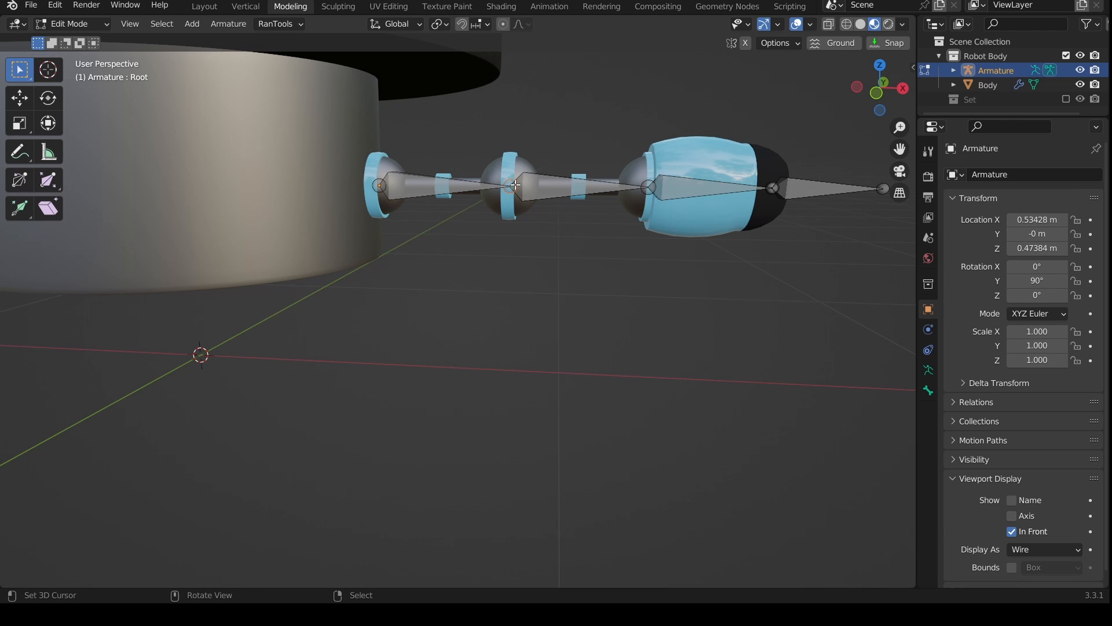
{"action": "scroll", "coordinate": [534, 215], "scroll_direction": "up", "scroll_amount": 2}
{"action": "key", "text": "e"}
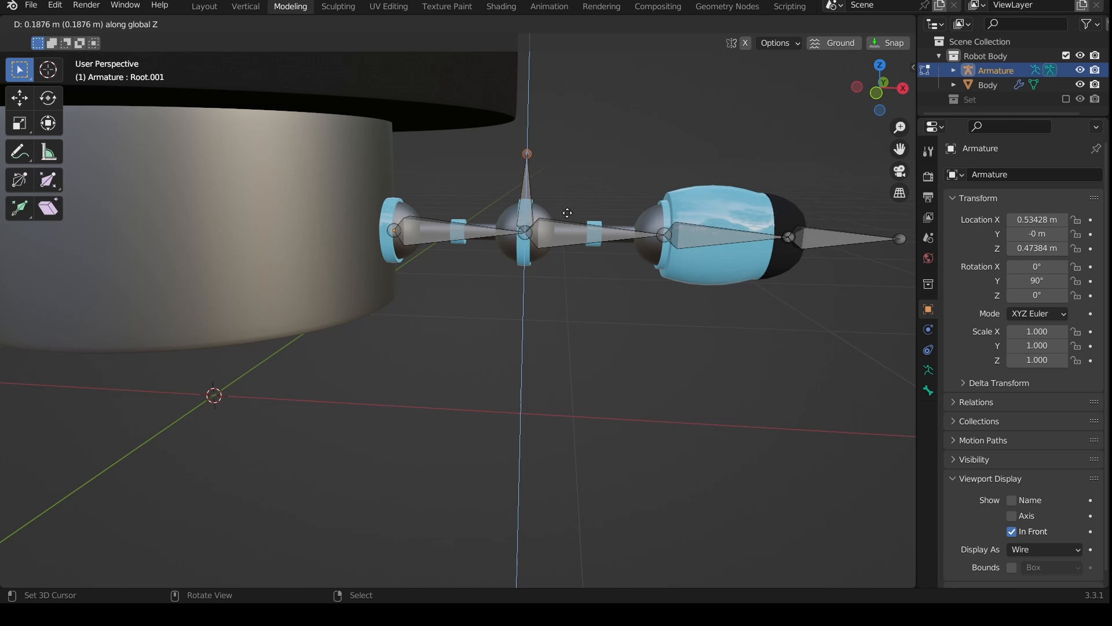
{"action": "left_click", "coordinate": [568, 210]}
Step: Clear the parent of the upright bone at the middle sphere
{"action": "middle_click_drag", "start_coordinate": [545, 192], "coordinate": [576, 228]}
{"action": "scroll", "coordinate": [577, 227], "scroll_direction": "up", "scroll_amount": 2}
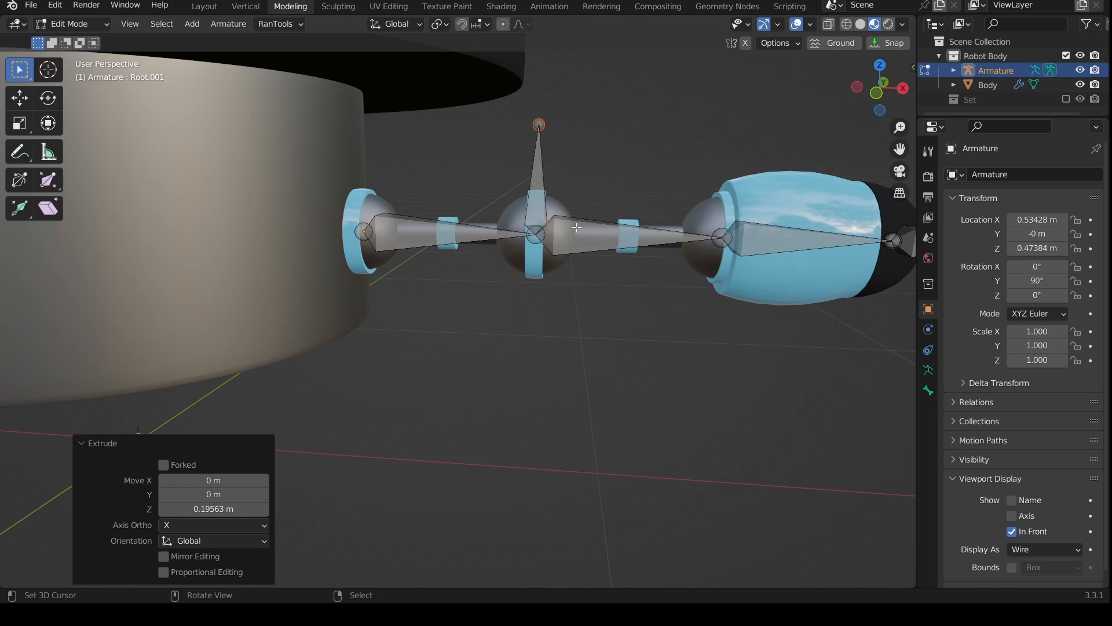
{"action": "middle_click_drag", "start_coordinate": [556, 176], "coordinate": [577, 173]}
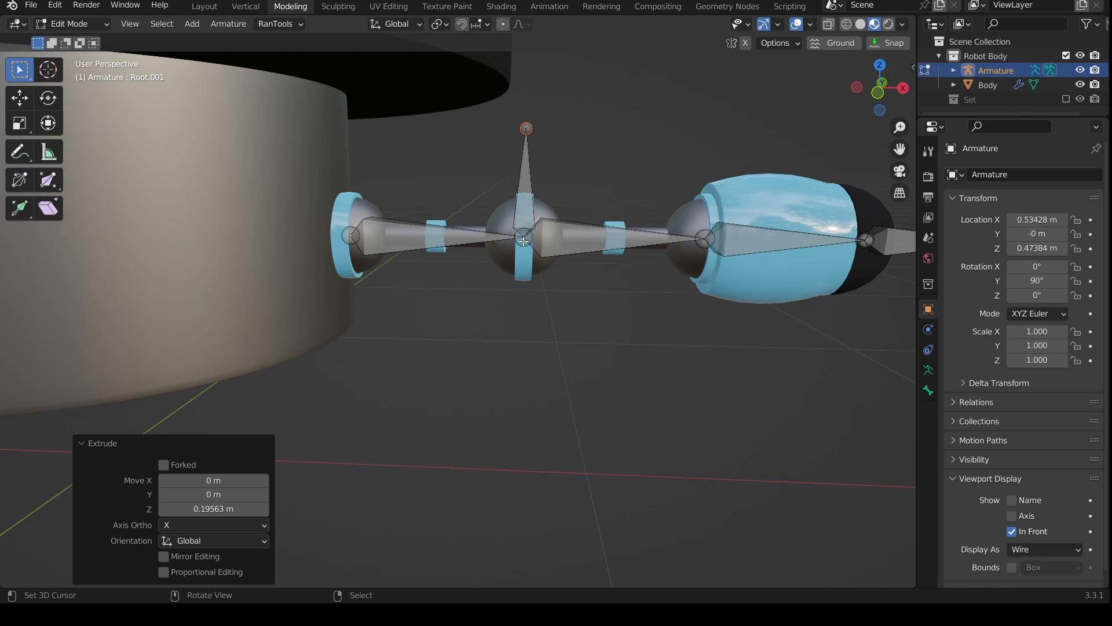
{"action": "left_click", "coordinate": [519, 173]}
{"action": "key", "text": "alt+p"}
{"action": "left_click", "coordinate": [528, 176]}
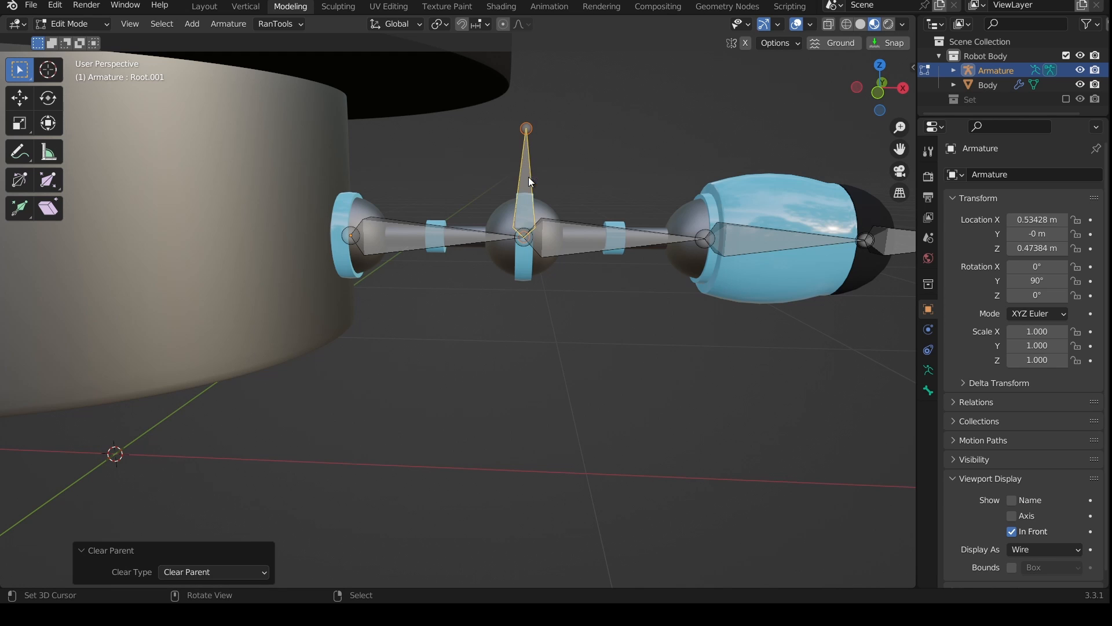
Step: In Pose Mode, add an IK constraint to the Root bone with the upright bone as its target
{"action": "key", "text": "ctrl+Tab"}
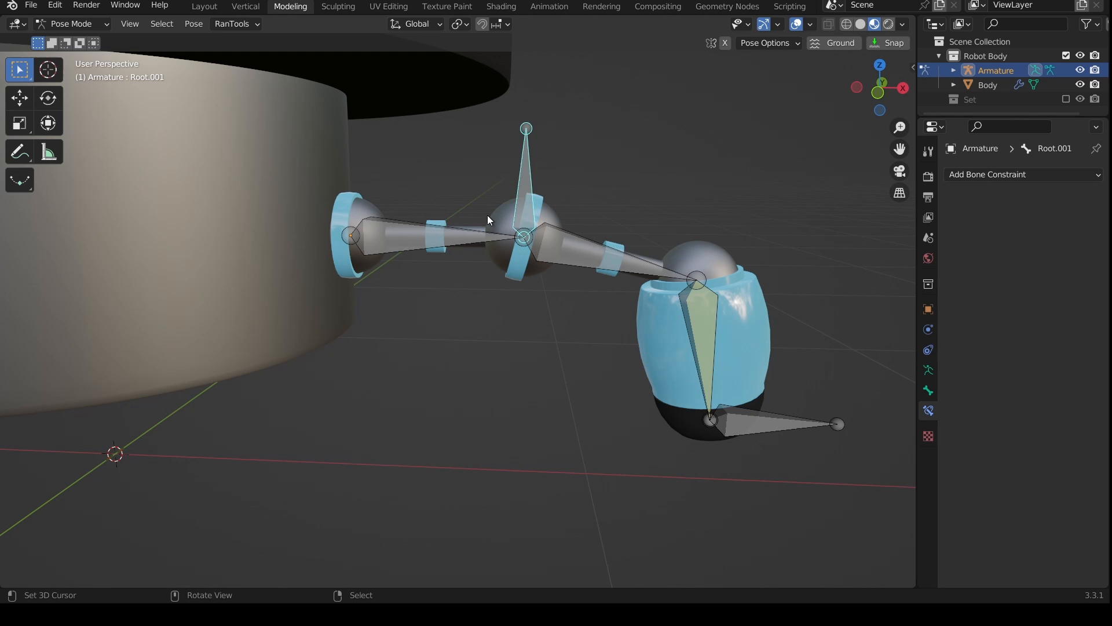
{"action": "right_click", "coordinate": [463, 236], "text": "shift"}
{"action": "right_click", "coordinate": [524, 155]}
{"action": "right_click", "coordinate": [453, 232], "text": "shift"}
{"action": "key", "text": "shift+i"}
{"action": "left_click", "coordinate": [453, 232]}
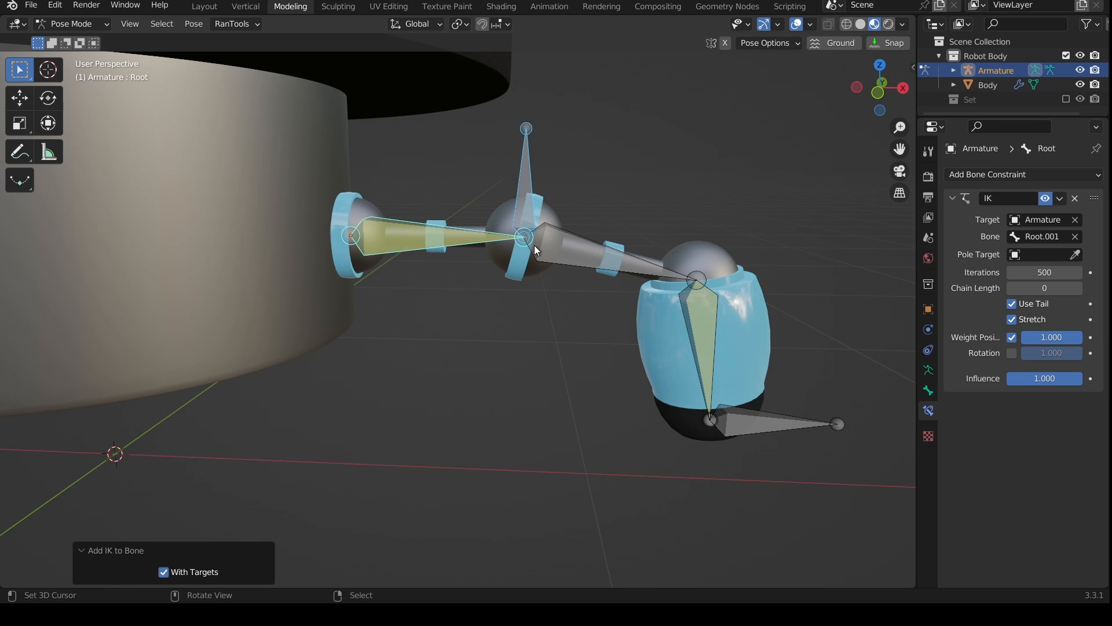
Step: Test the knee control by moving the upright target bone in Pose Mode, cancelling each move
{"action": "middle_click_drag", "start_coordinate": [646, 266], "coordinate": [616, 213]}
{"action": "right_click", "coordinate": [615, 212]}
{"action": "key", "text": "g"}
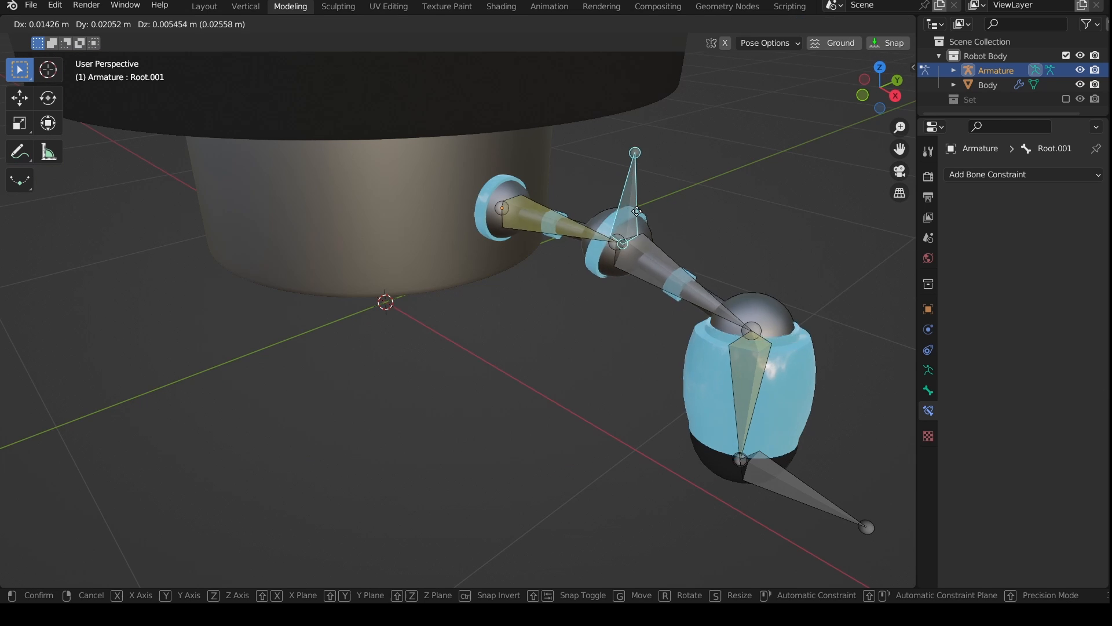
{"action": "key", "text": "Escape"}
{"action": "middle_click_drag", "start_coordinate": [602, 227], "coordinate": [551, 243]}
{"action": "key", "text": "g"}
{"action": "right_click", "coordinate": [514, 239]}
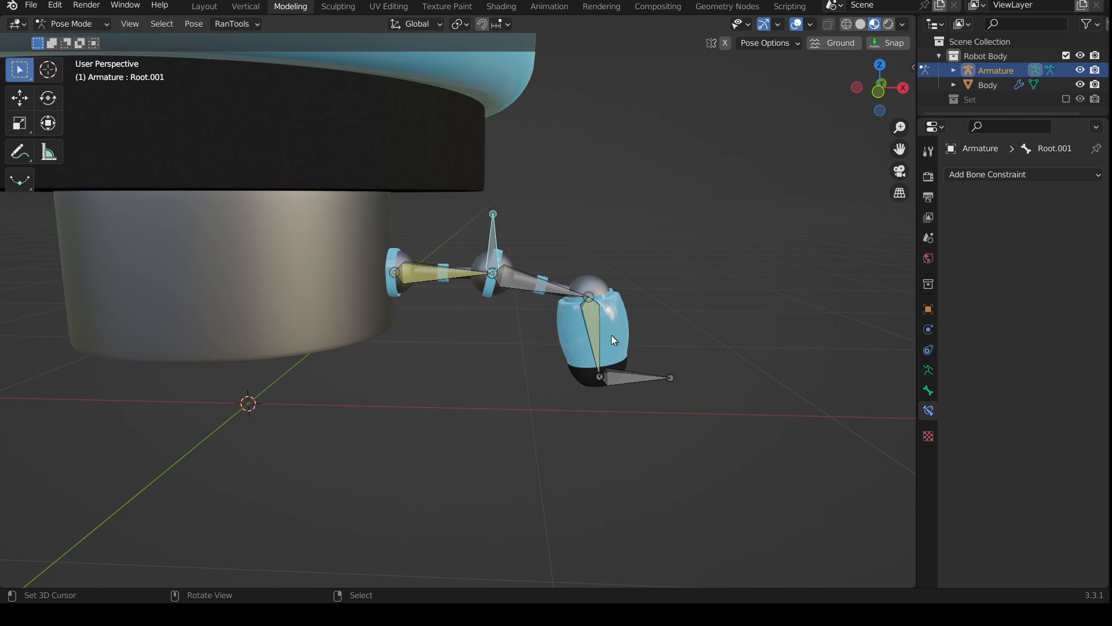
Step: Return to Object Mode and add a cube-shaped empty at the world origin
{"action": "scroll", "coordinate": [497, 377], "scroll_direction": "down", "scroll_amount": 2}
{"action": "key", "text": "ctrl+Tab"}
{"action": "middle_click_drag", "start_coordinate": [530, 365], "coordinate": [506, 372]}
{"action": "key", "text": "shift+a"}
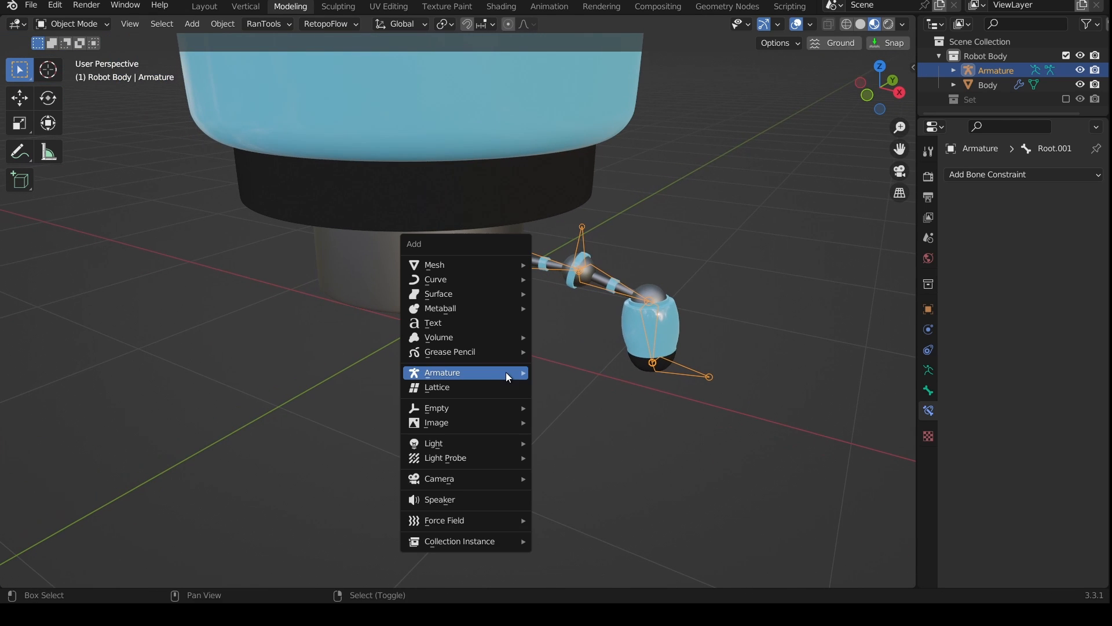
{"action": "mouse_move", "coordinate": [450, 410]}
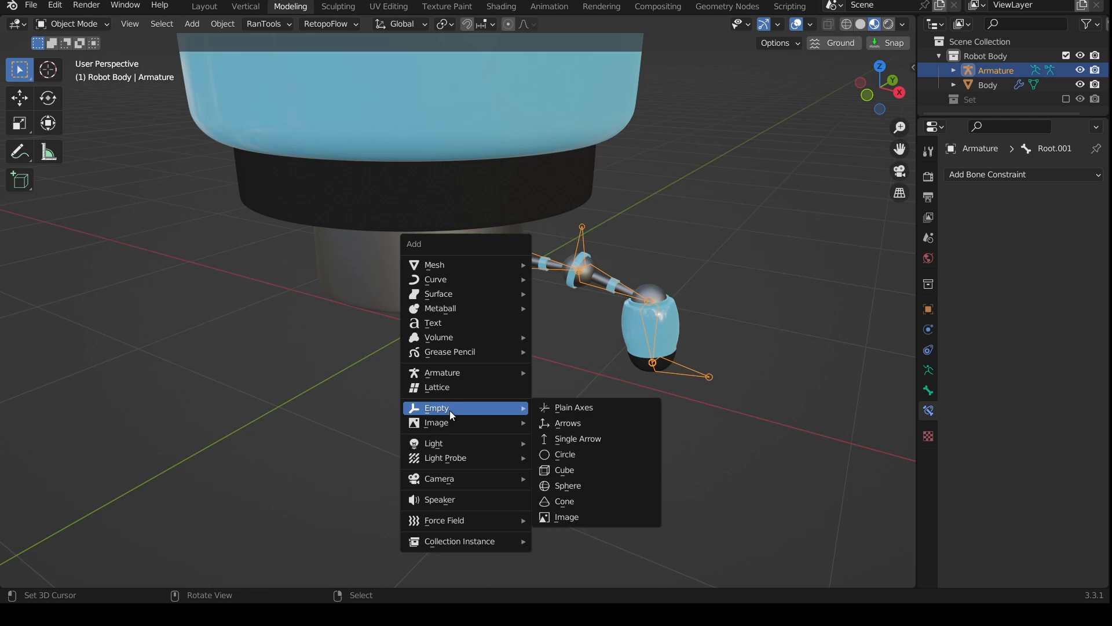
{"action": "left_click", "coordinate": [565, 469]}
Step: Rename the cube empty as Main Controller and display its transform values in the viewport
{"action": "double_click", "coordinate": [989, 96]}
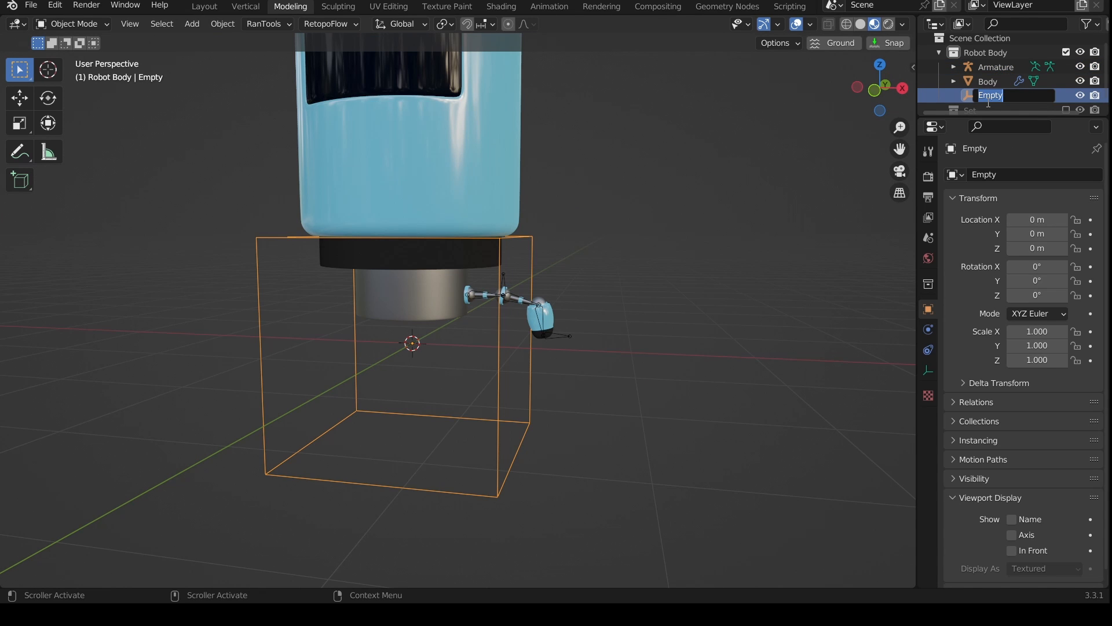
{"action": "type", "text": "Main Controller"}
{"action": "key", "text": "Return"}
{"action": "key", "text": "n"}
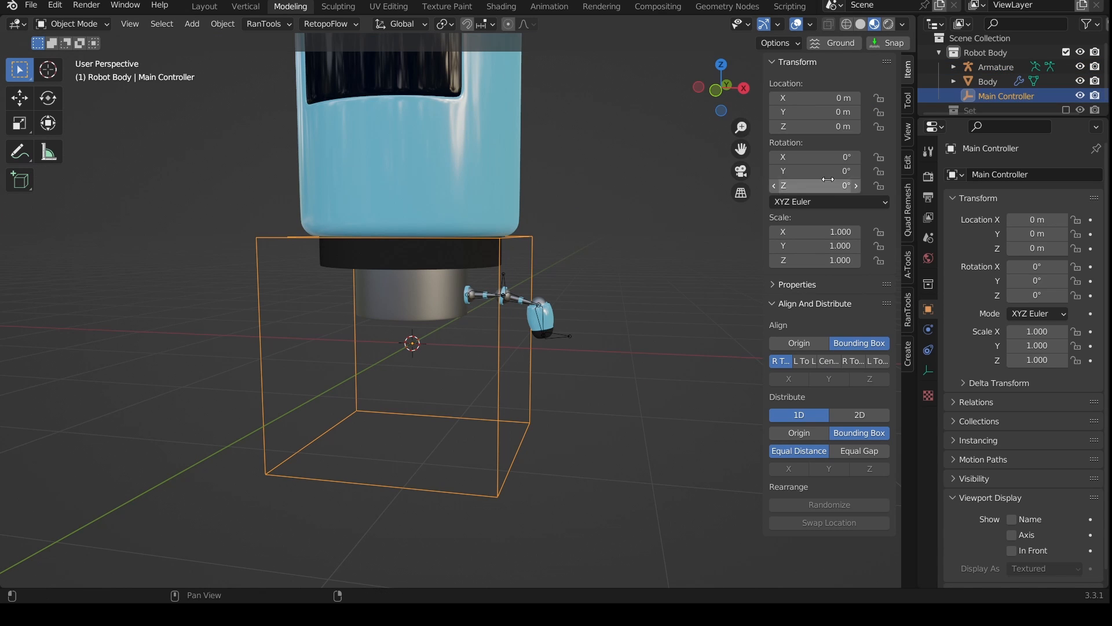
{"action": "middle_click_drag", "start_coordinate": [589, 195], "coordinate": [602, 197]}
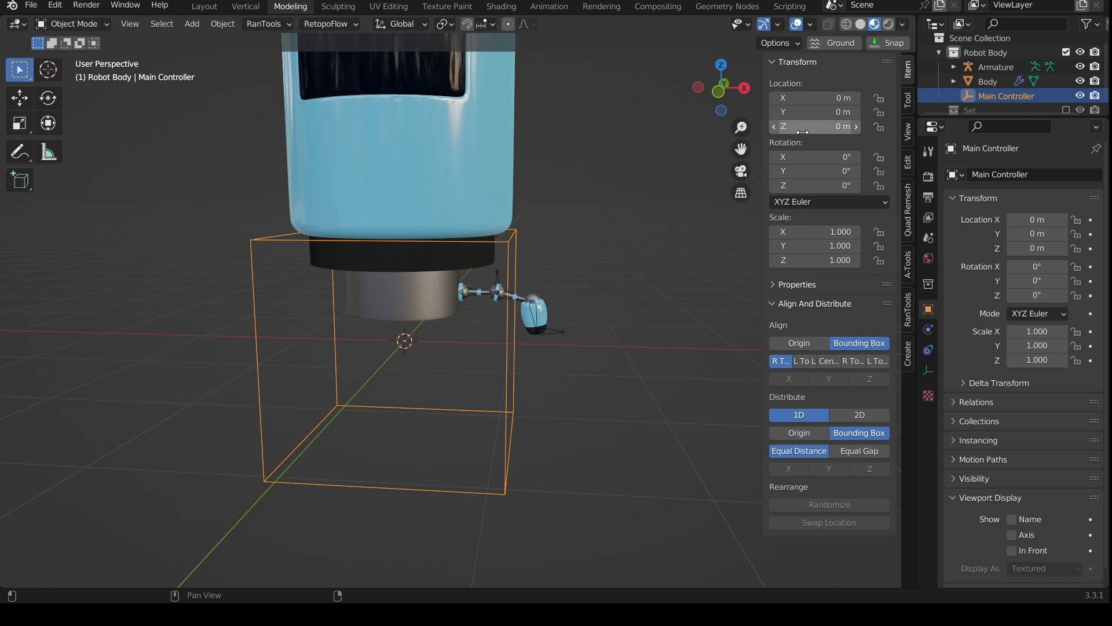
Step: Lock the Main Controller's Z location and test the lock with a free move, cancelling it
{"action": "left_click", "coordinate": [880, 127]}
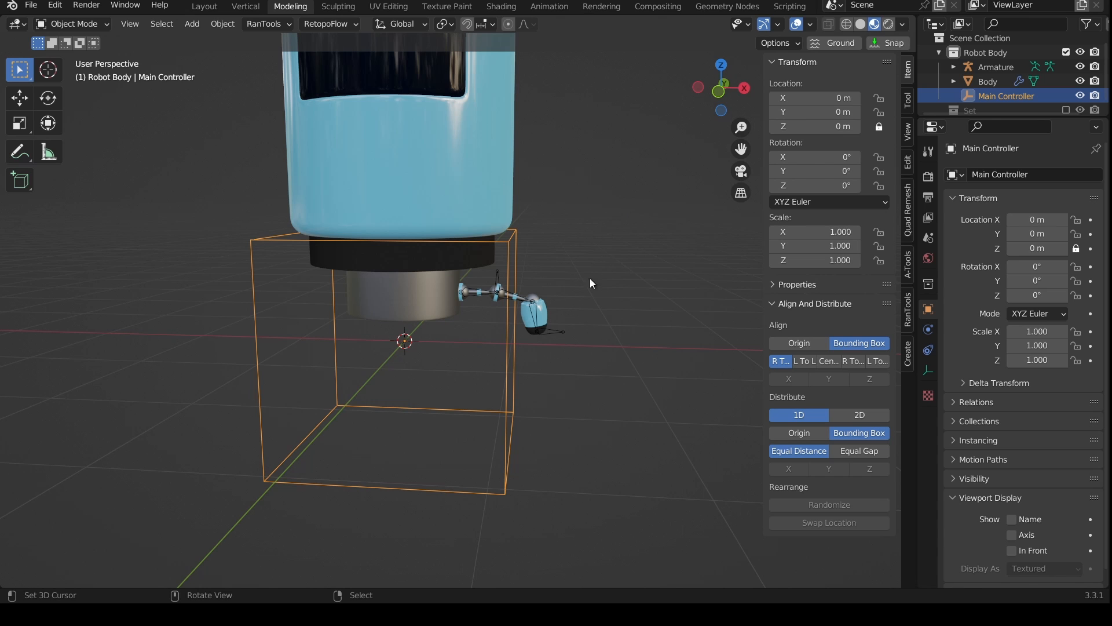
{"action": "key", "text": "g"}
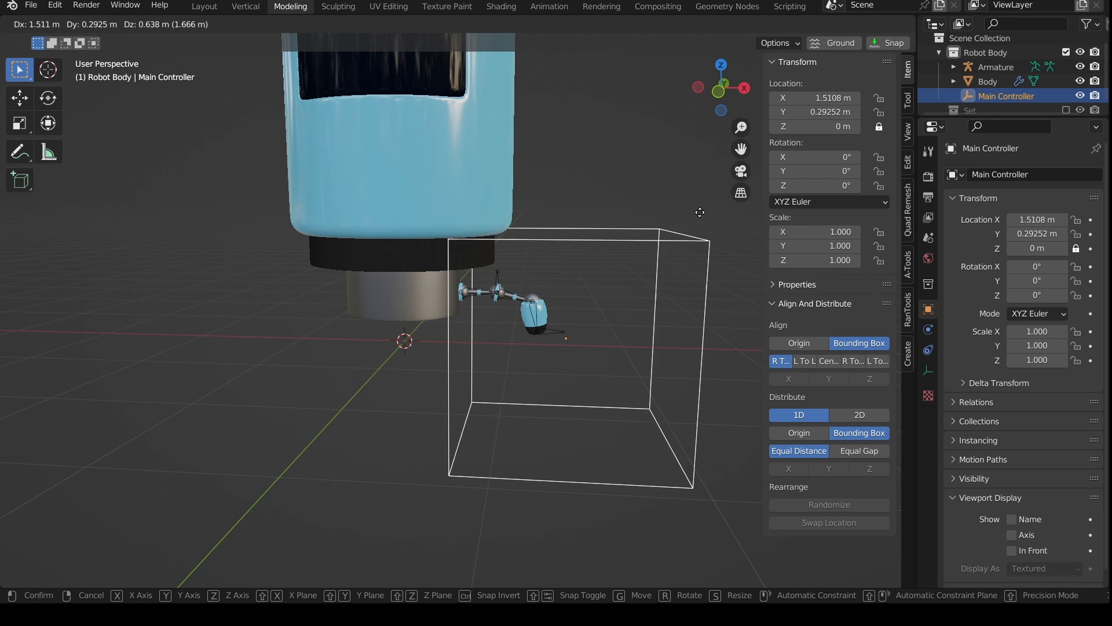
{"action": "key", "text": "Escape"}
Step: Try moving the Main Controller along the Y axis and clear its location back to the origin
{"action": "middle_click_drag", "start_coordinate": [616, 257], "coordinate": [564, 279]}
{"action": "key", "text": "g"}
{"action": "key", "text": "y"}
{"action": "left_click", "coordinate": [352, 395]}
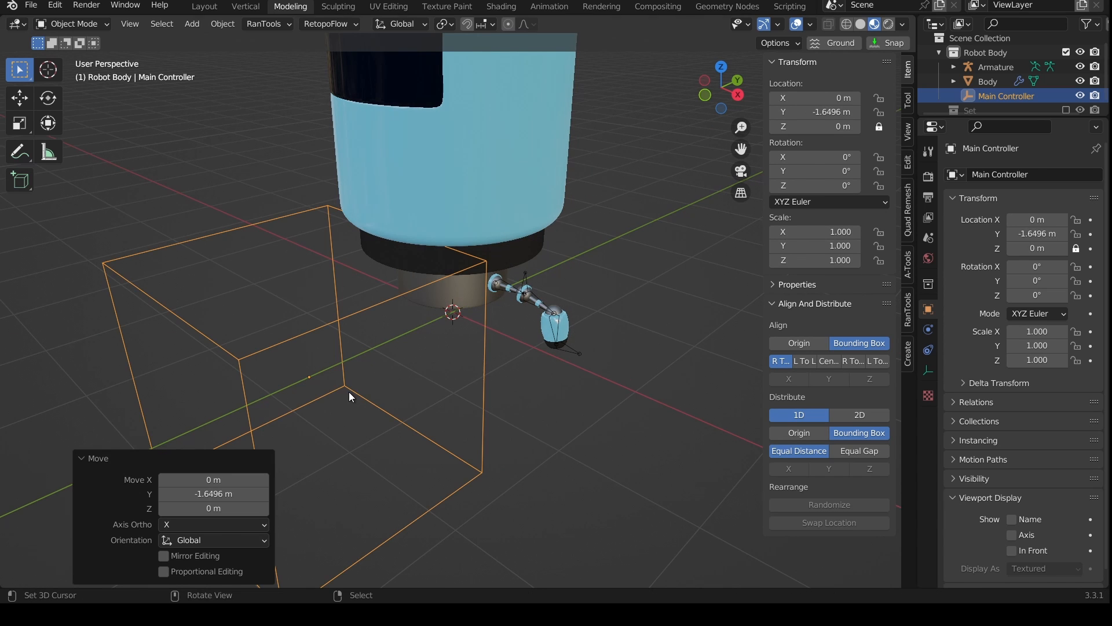
{"action": "key", "text": "alt+g"}
{"action": "middle_click_drag", "start_coordinate": [351, 387], "coordinate": [470, 298]}
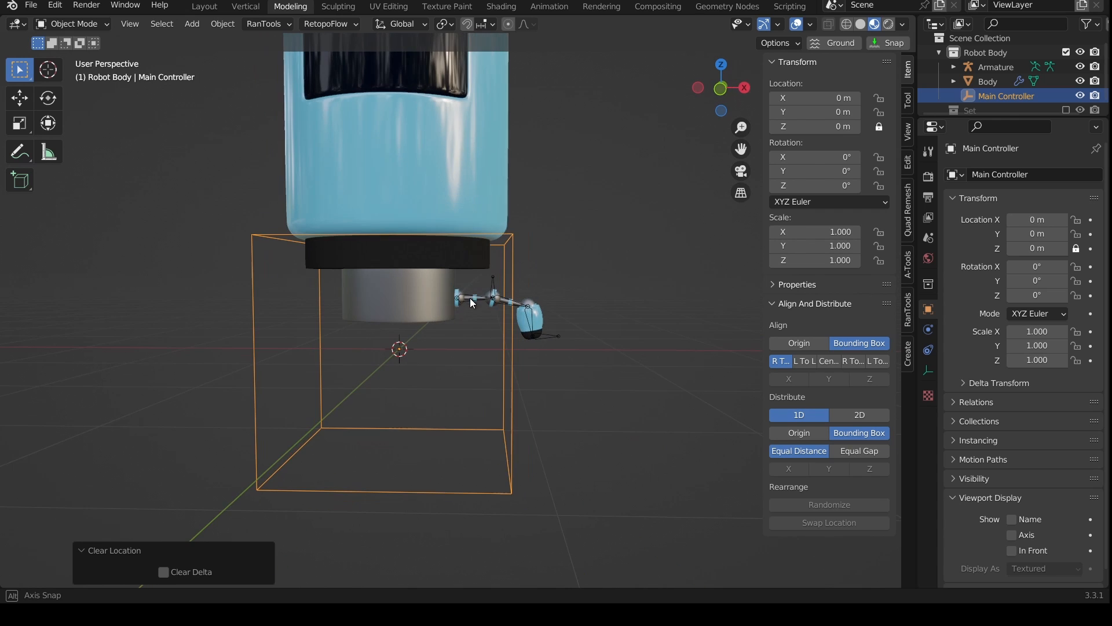
Step: Add a plain-axes empty at the world origin in Object Mode
{"action": "key", "text": "KP_1"}
{"action": "scroll", "coordinate": [488, 325], "scroll_direction": "up", "scroll_amount": 4}
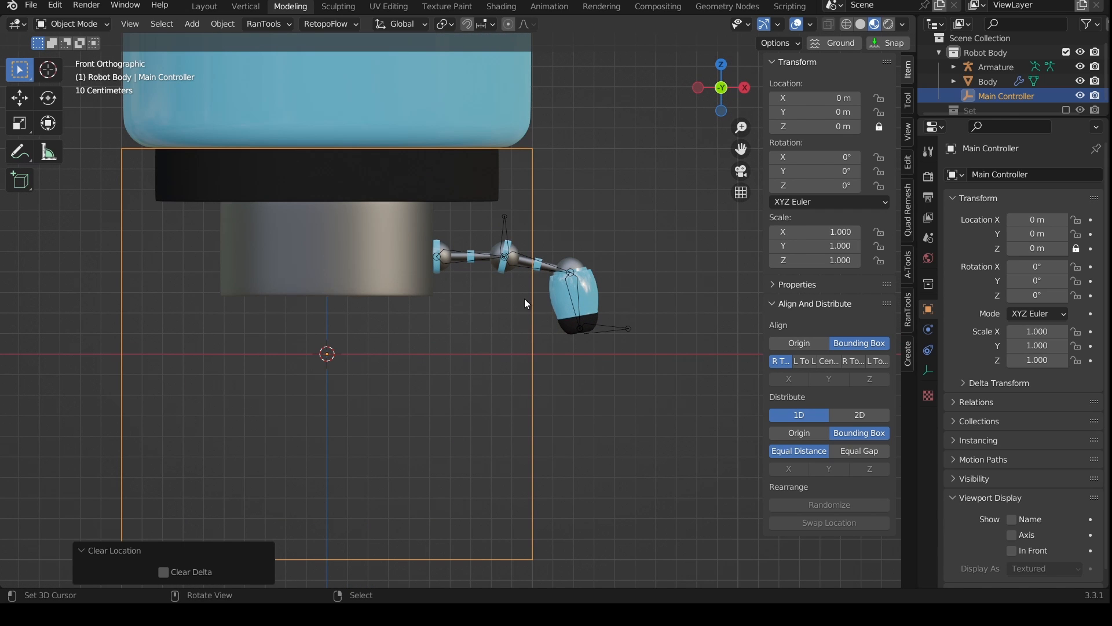
{"action": "middle_click_drag", "start_coordinate": [519, 297], "coordinate": [550, 373]}
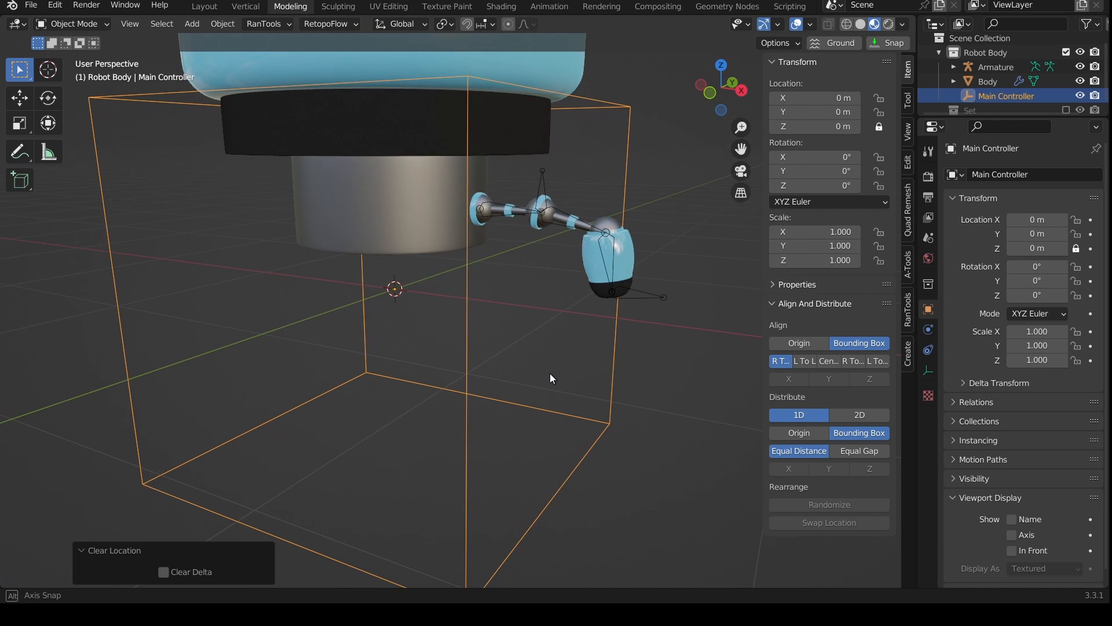
{"action": "key", "text": "shift+a"}
{"action": "mouse_move", "coordinate": [550, 374]}
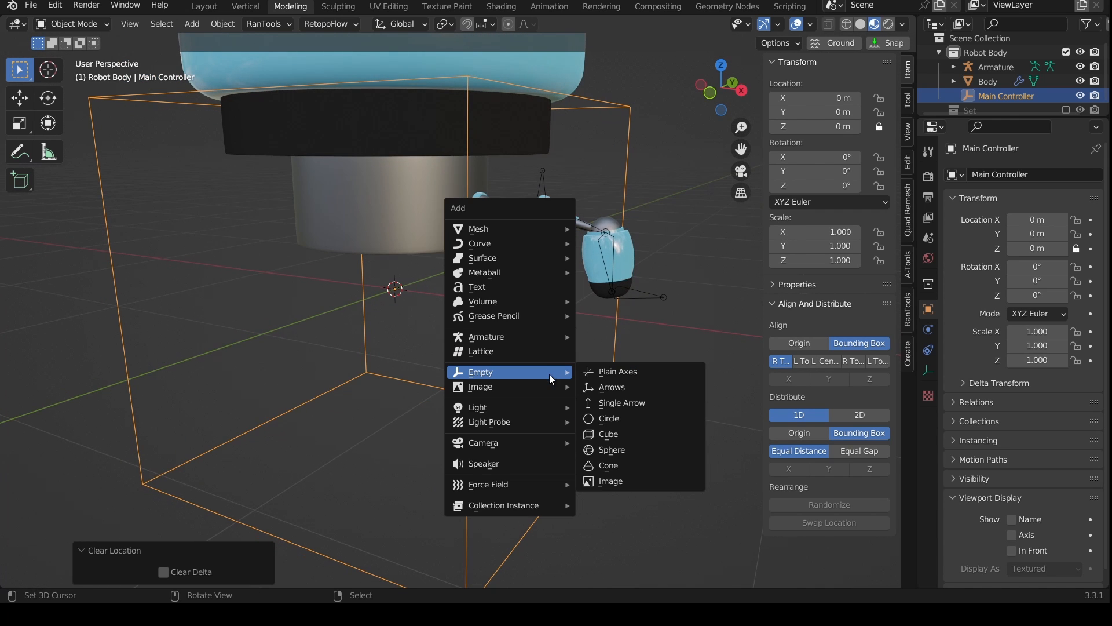
{"action": "left_click", "coordinate": [616, 375]}
Step: Move the plain-axes empty to the leg's knee joint, at about X 0.865 m and Z 0.47 m, in front view
{"action": "key", "text": "KP_1"}
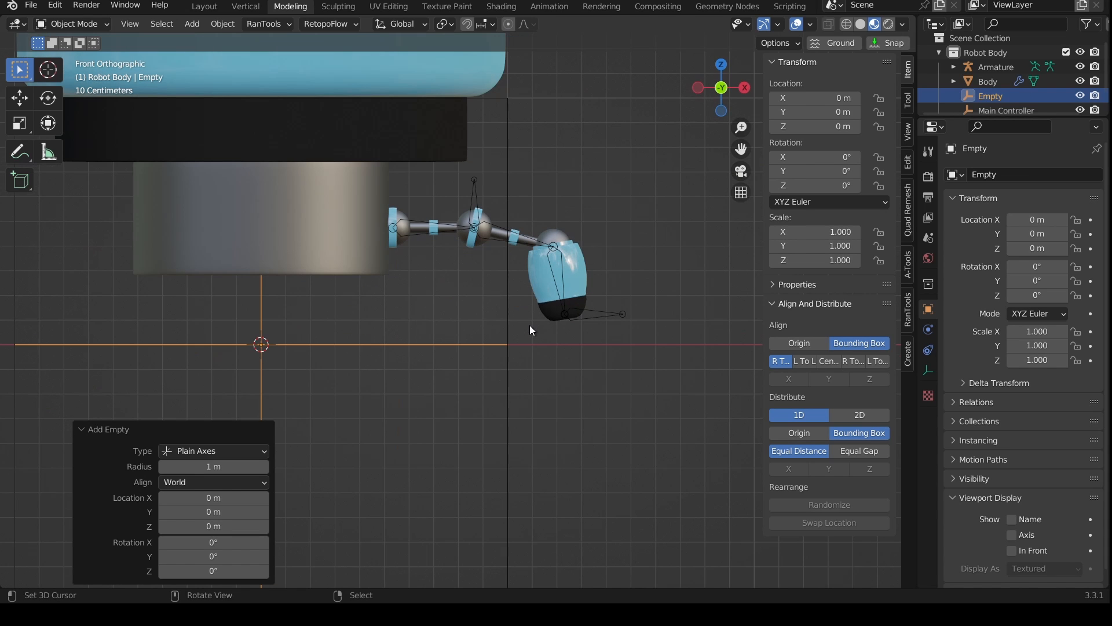
{"action": "key", "text": "g"}
{"action": "key", "text": "x"}
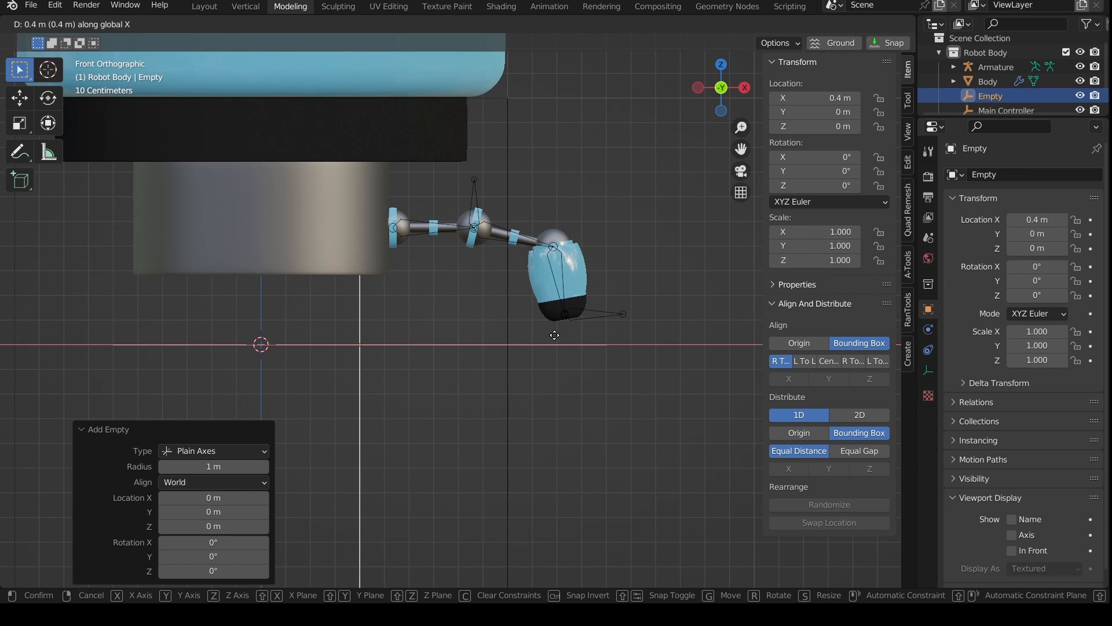
{"action": "left_click", "coordinate": [661, 321]}
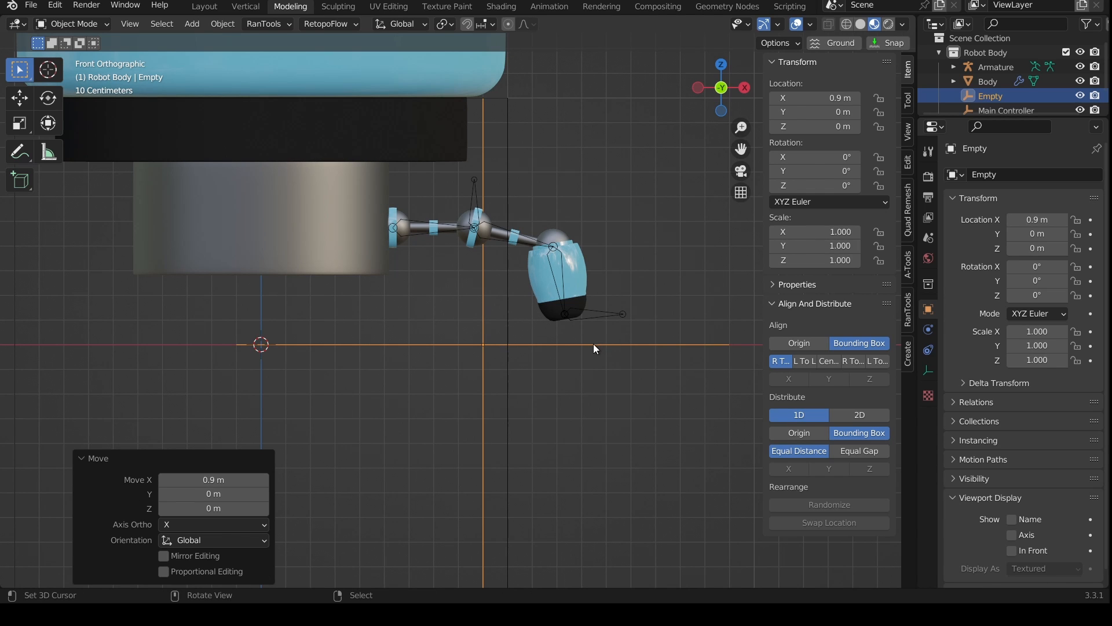
{"action": "key", "text": "g"}
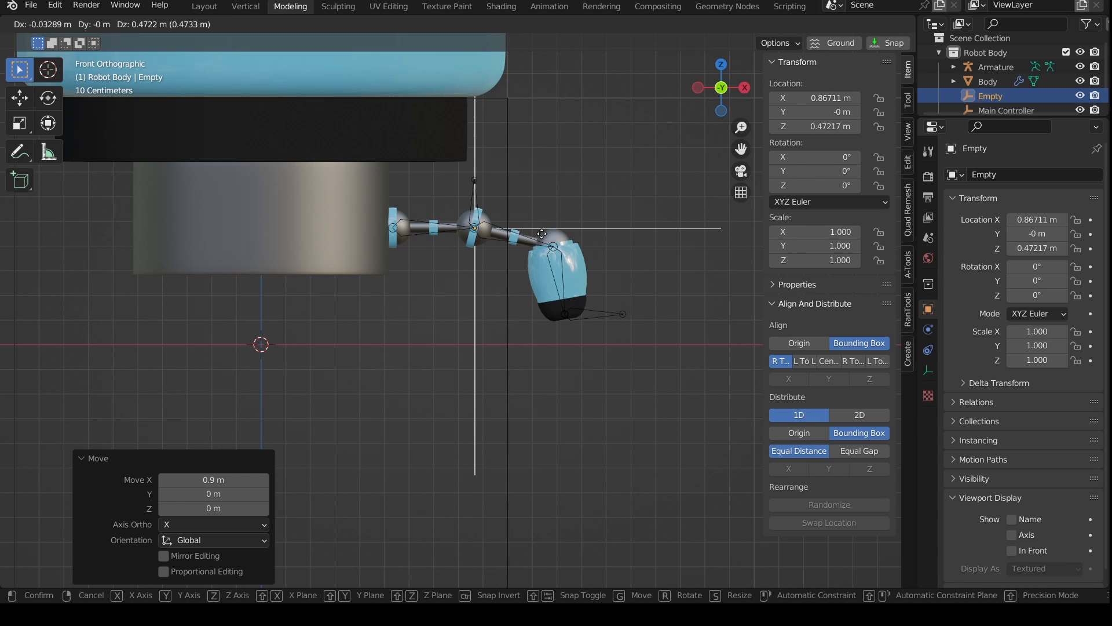
{"action": "left_click", "coordinate": [541, 234]}
Step: Snap the 3D cursor to the plain-axes empty and add a sphere-shaped empty there
{"action": "middle_click_drag", "start_coordinate": [541, 234], "coordinate": [544, 291]}
{"action": "scroll", "coordinate": [432, 356], "scroll_direction": "down", "scroll_amount": 3}
{"action": "key", "text": "shift+s"}
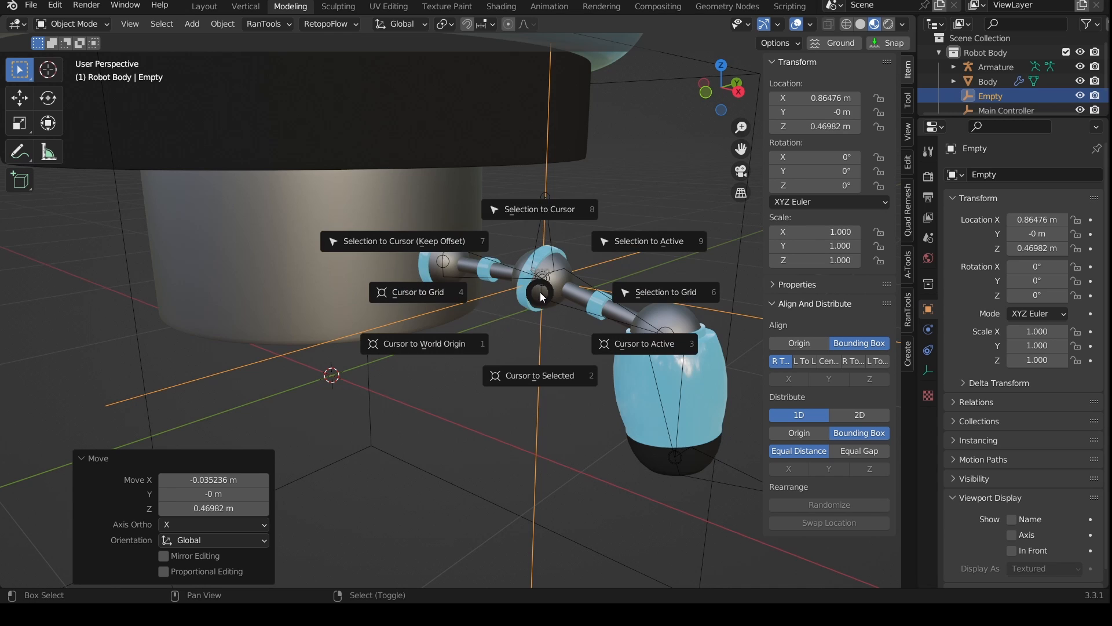
{"action": "left_click", "coordinate": [545, 375]}
{"action": "key", "text": "shift+a"}
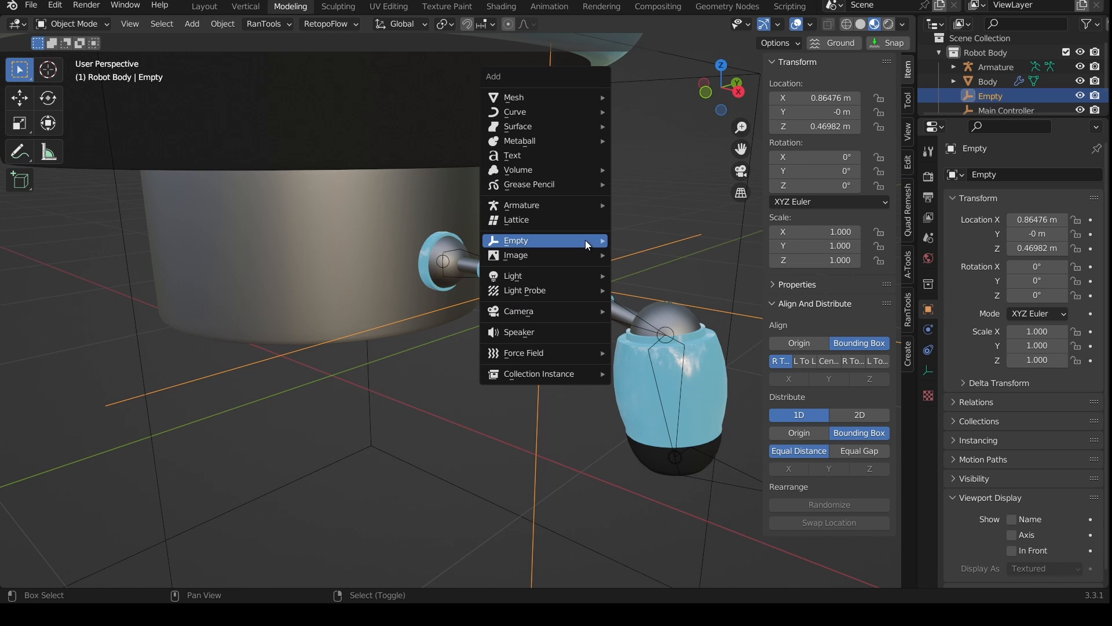
{"action": "mouse_move", "coordinate": [585, 240]}
{"action": "left_click", "coordinate": [658, 323]}
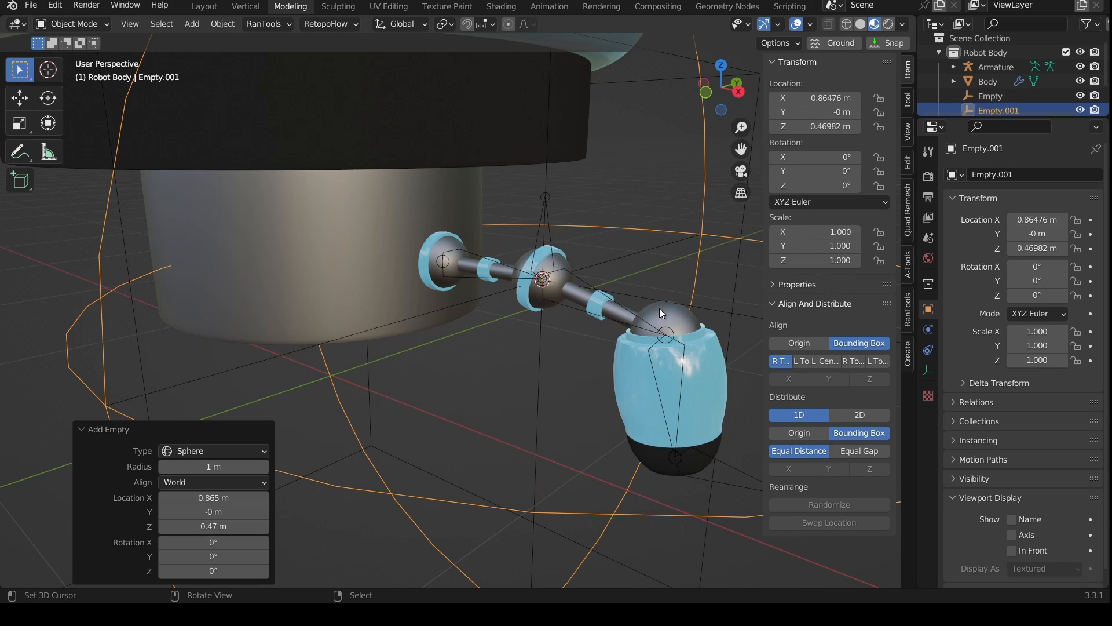
Step: Scale the sphere empty by 0.2 and again by 0.5, for an overall scale of 0.1
{"action": "type", "text": "s."}
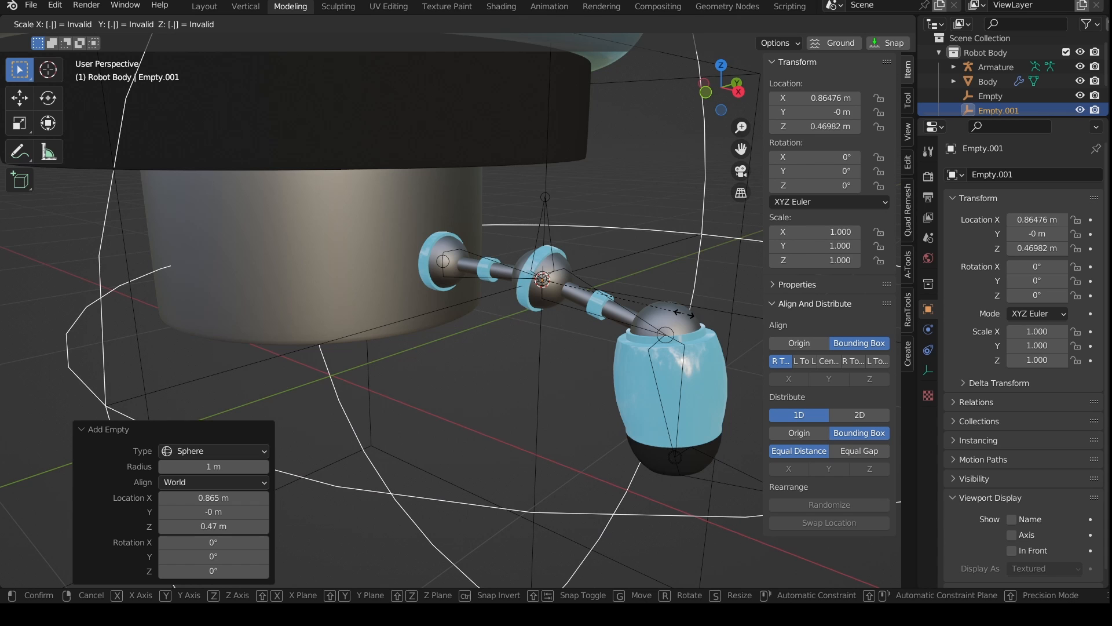
{"action": "type", "text": "2"}
{"action": "key", "text": "Return"}
{"action": "scroll", "coordinate": [611, 311], "scroll_direction": "down", "scroll_amount": 4}
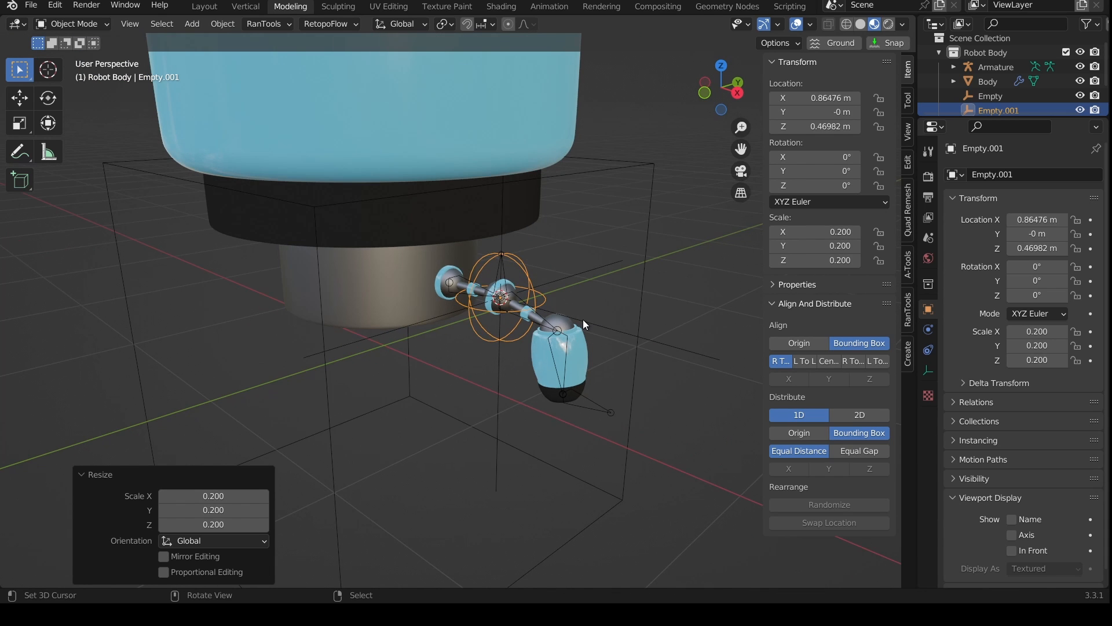
{"action": "type", "text": "s.5"}
{"action": "key", "text": "Return"}
Step: Move the sphere empty 0.2 m up along Z to the tip of the upright bone
{"action": "scroll", "coordinate": [547, 347], "scroll_direction": "up", "scroll_amount": 3}
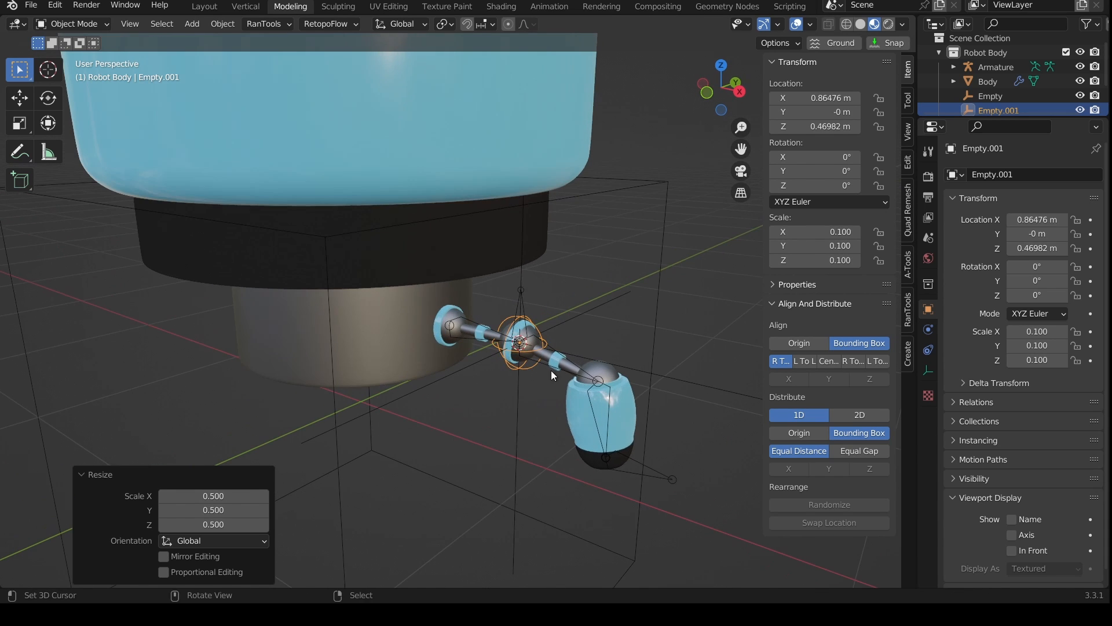
{"action": "key", "text": "g"}
{"action": "key", "text": "z"}
{"action": "left_click", "coordinate": [530, 278]}
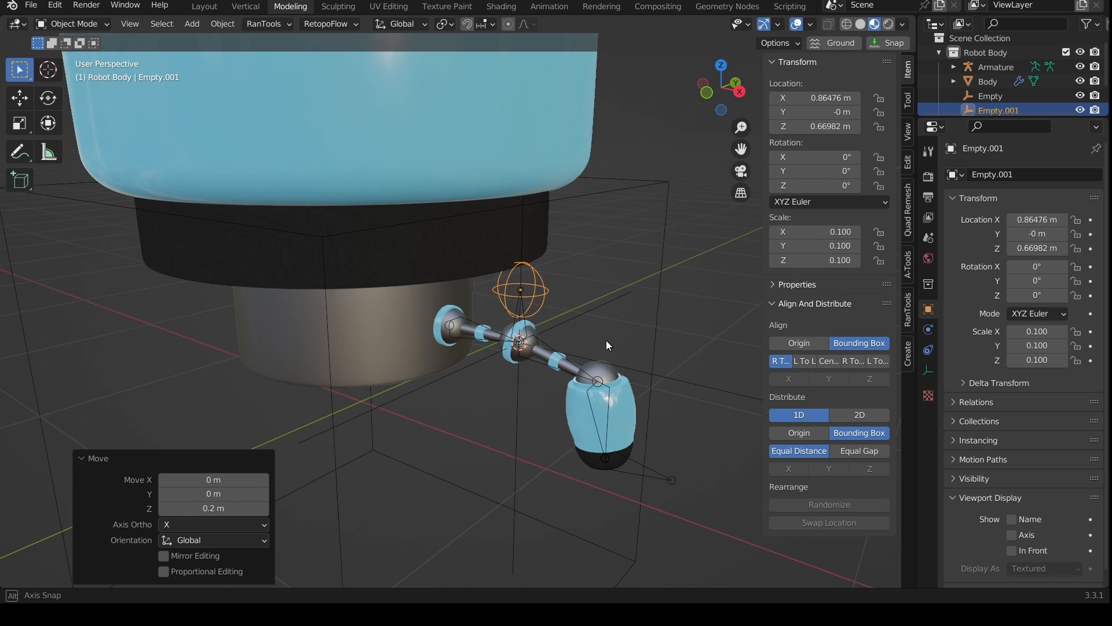
Step: Parent the sphere empty to the plain-axes empty at the knee, using Object parenting
{"action": "middle_click_drag", "start_coordinate": [606, 340], "coordinate": [546, 307]}
{"action": "left_click", "coordinate": [571, 330], "text": "shift"}
{"action": "key", "text": "ctrl+p"}
{"action": "left_click", "coordinate": [554, 325]}
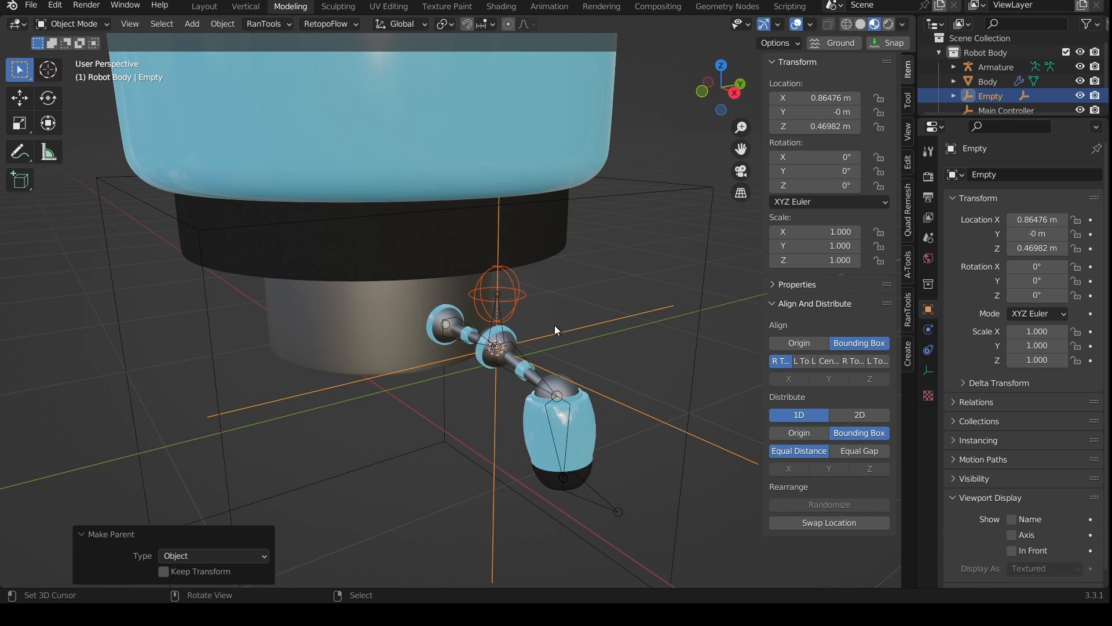
Step: Rename the plain-axes empty at the knee as Leg Motor
{"action": "left_click", "coordinate": [581, 332]}
{"action": "key", "text": "F2"}
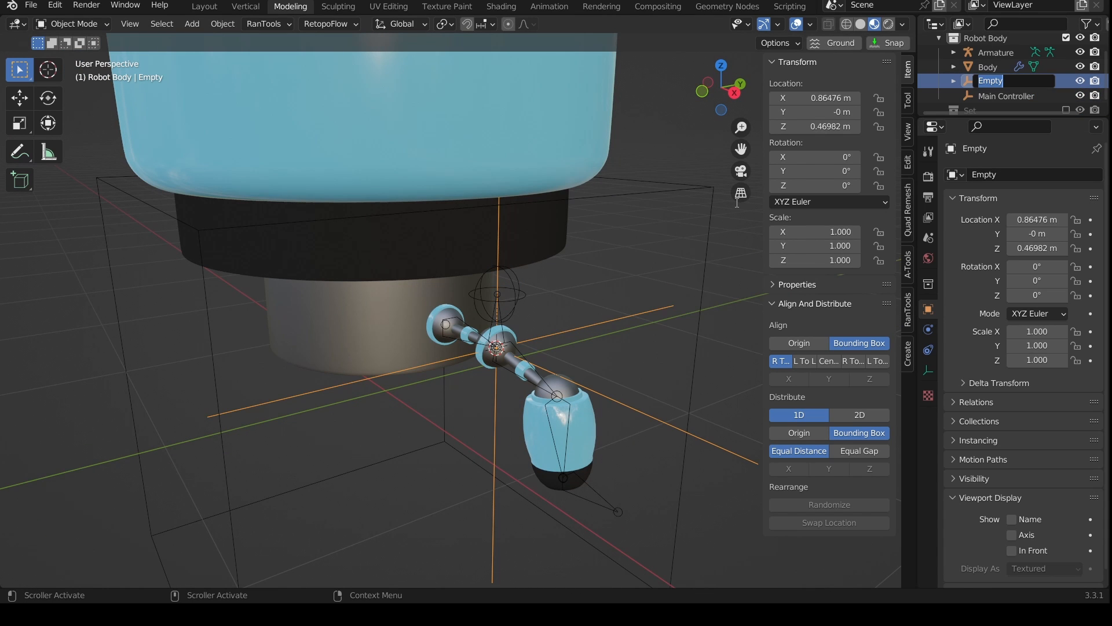
{"action": "type", "text": "LEg M"}
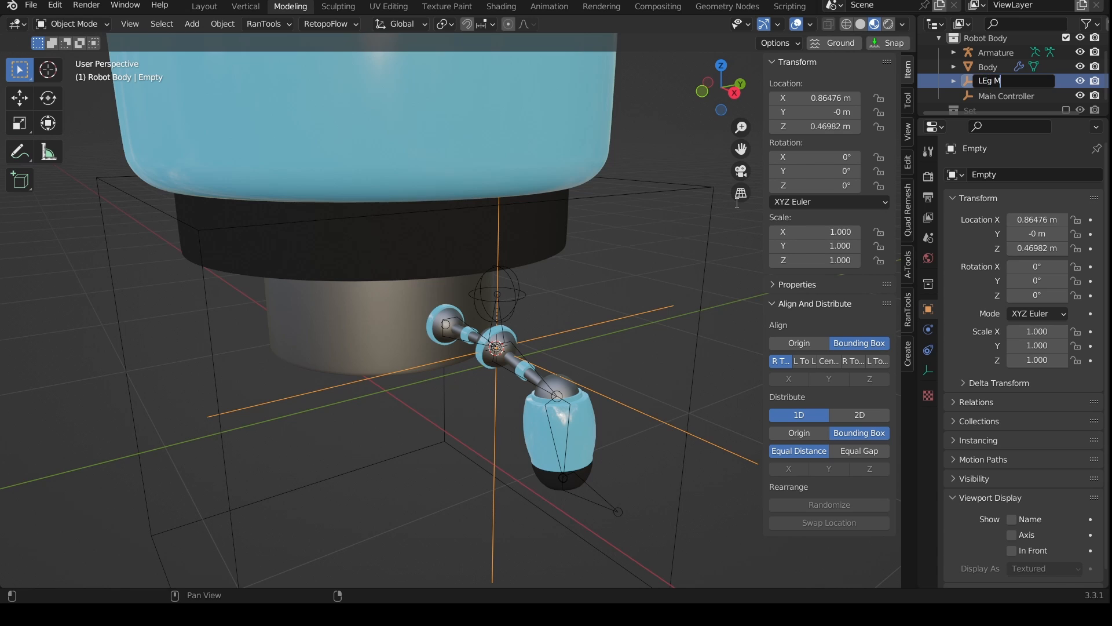
{"action": "type", "text": "otor"}
{"action": "key", "text": "Return"}
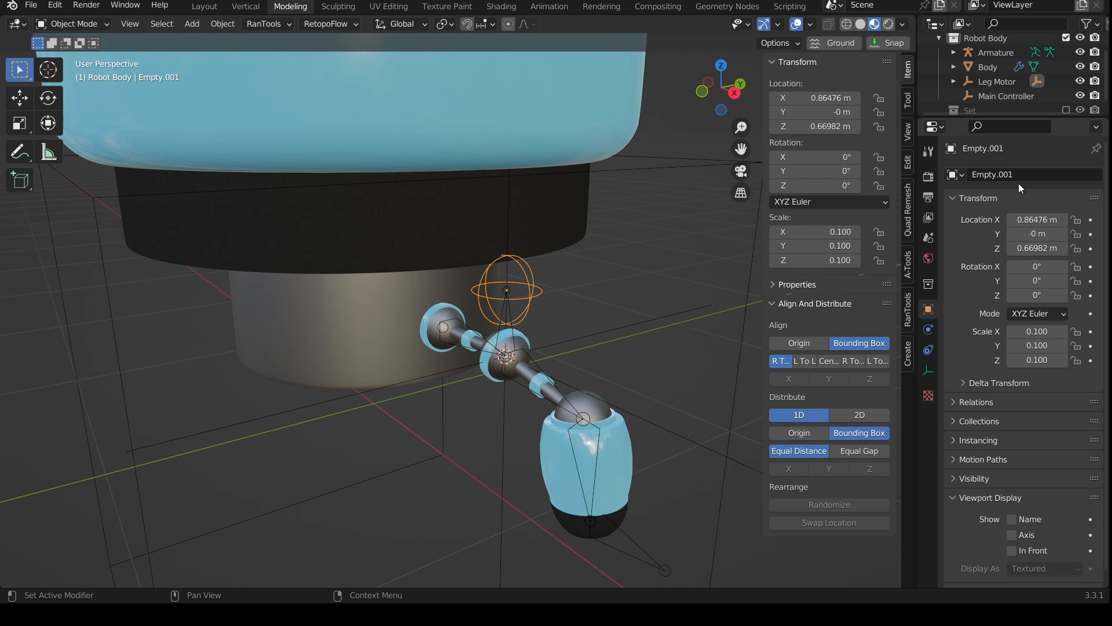
Step: Rename the sphere empty as Leg Stride Length
{"action": "type", "text": "Leg"}
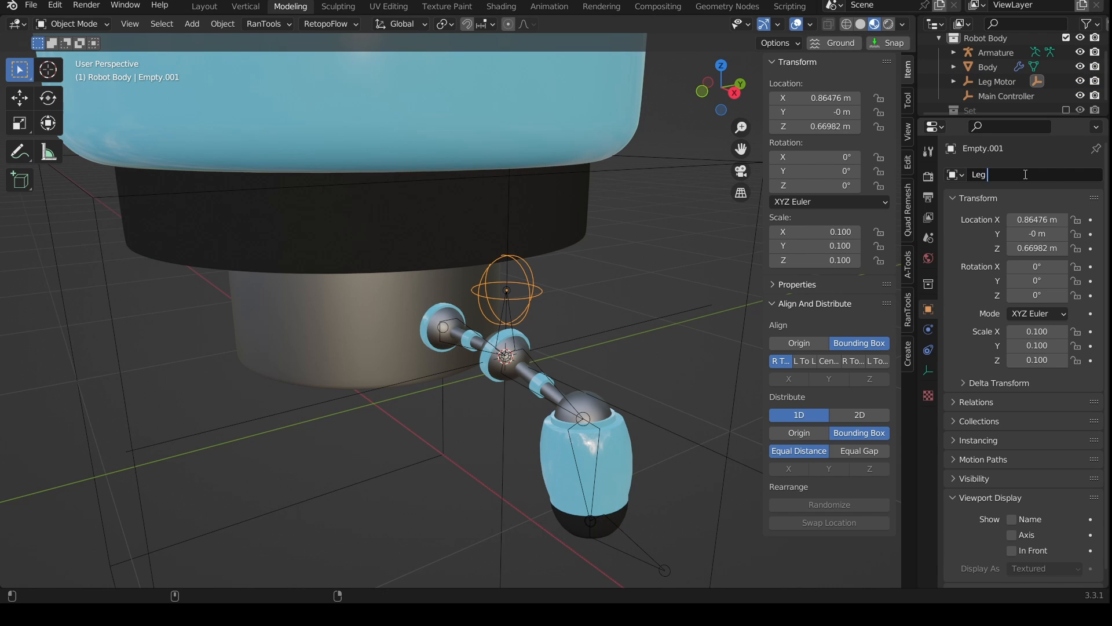
{"action": "type", "text": " Stride Length"}
{"action": "key", "text": "Return"}
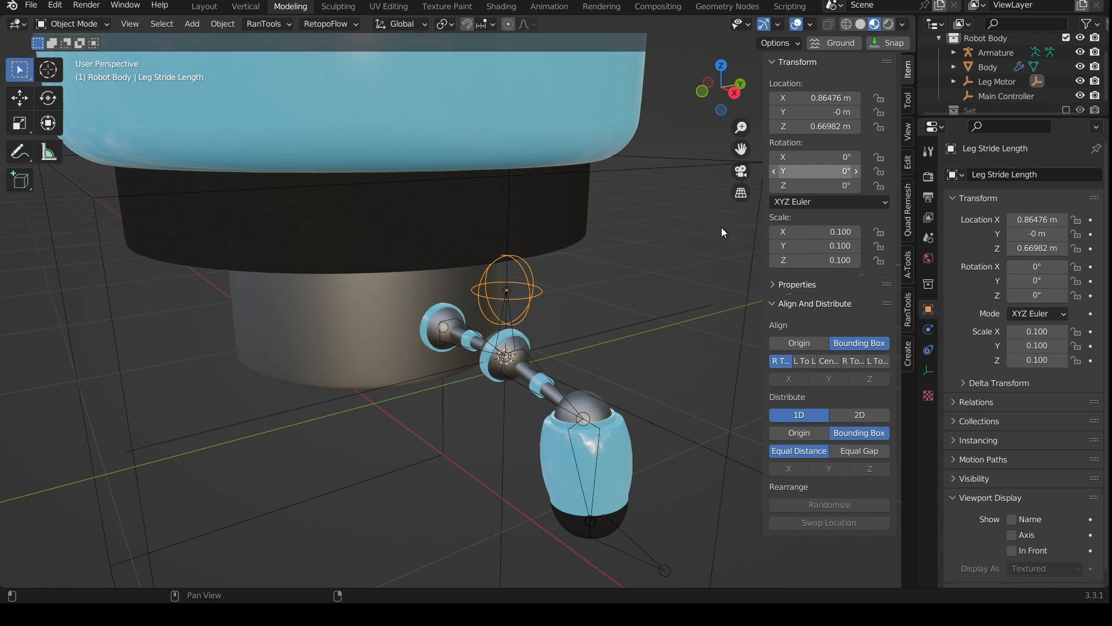
Step: Try lowering the Leg Stride Length empty toward the knee along the global Z axis
{"action": "middle_click_drag", "start_coordinate": [721, 227], "coordinate": [520, 375]}
{"action": "right_click", "coordinate": [537, 294]}
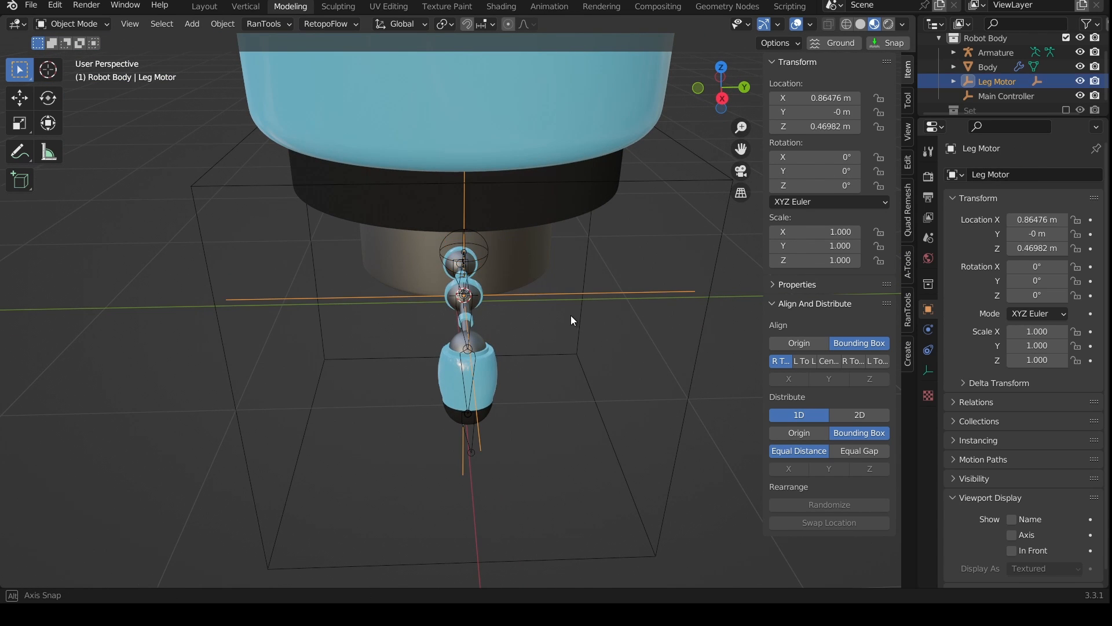
{"action": "middle_click_drag", "start_coordinate": [572, 315], "coordinate": [563, 284]}
{"action": "right_click", "coordinate": [454, 214]}
{"action": "mouse_move", "coordinate": [468, 222]}
{"action": "middle_mouse_down"}
{"action": "mouse_move", "coordinate": [475, 229]}
{"action": "mouse_move", "coordinate": [459, 233]}
{"action": "mouse_move", "coordinate": [470, 237]}
{"action": "middle_mouse_up"}
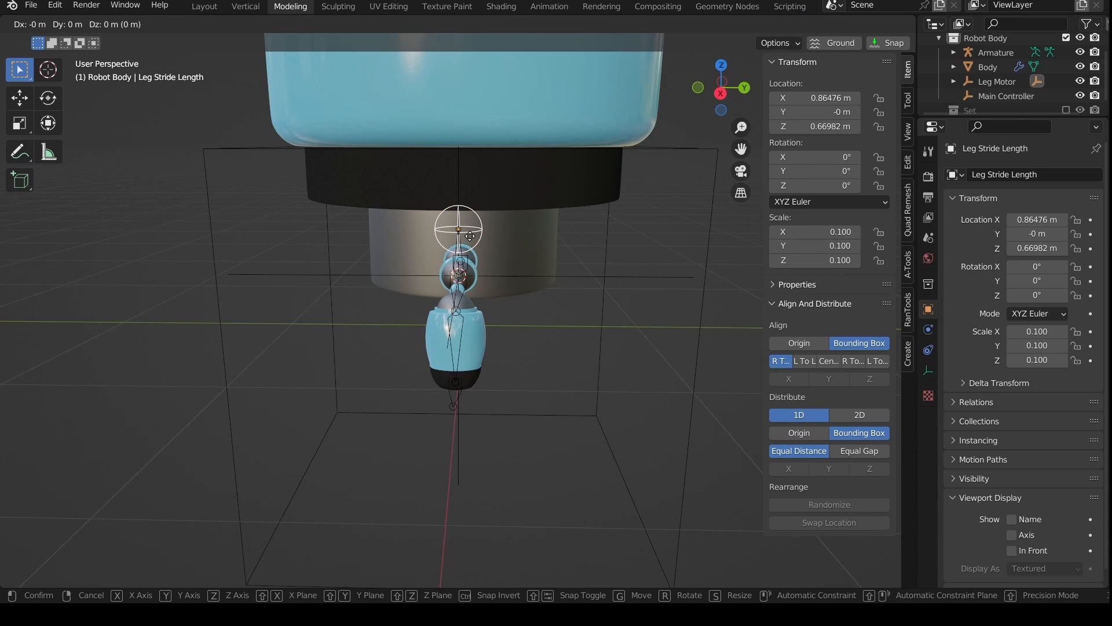
{"action": "key", "text": "g"}
{"action": "key", "text": "z"}
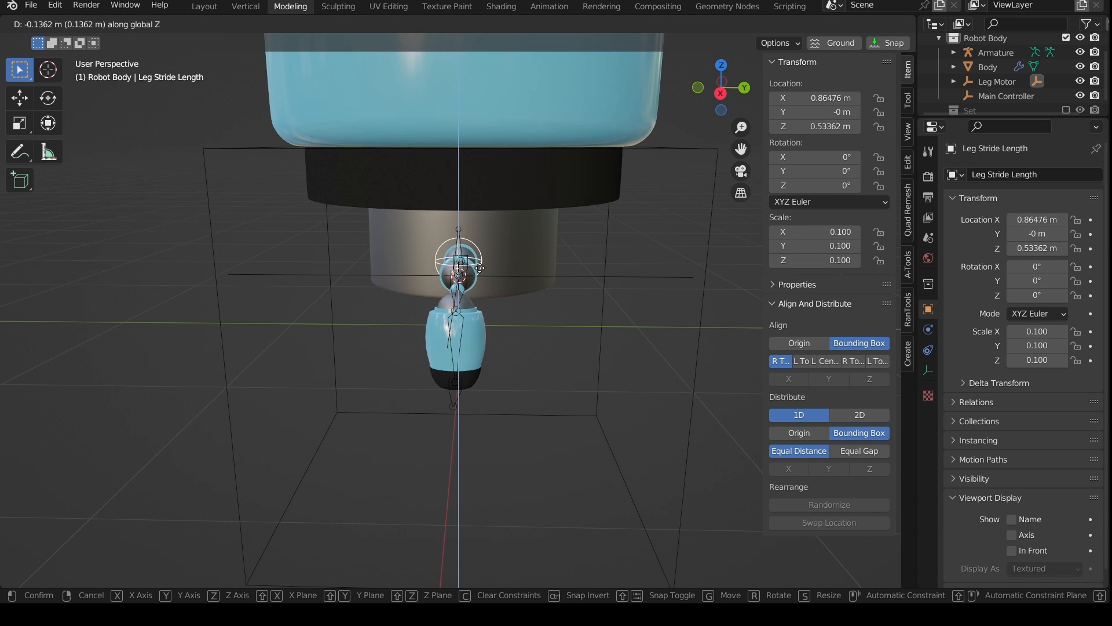
{"action": "left_click", "coordinate": [480, 267]}
Step: Select the leg's armature and enter Pose Mode with the upright bone Root.001 active
{"action": "middle_click_drag", "start_coordinate": [523, 297], "coordinate": [449, 307]}
{"action": "left_click", "coordinate": [411, 294]}
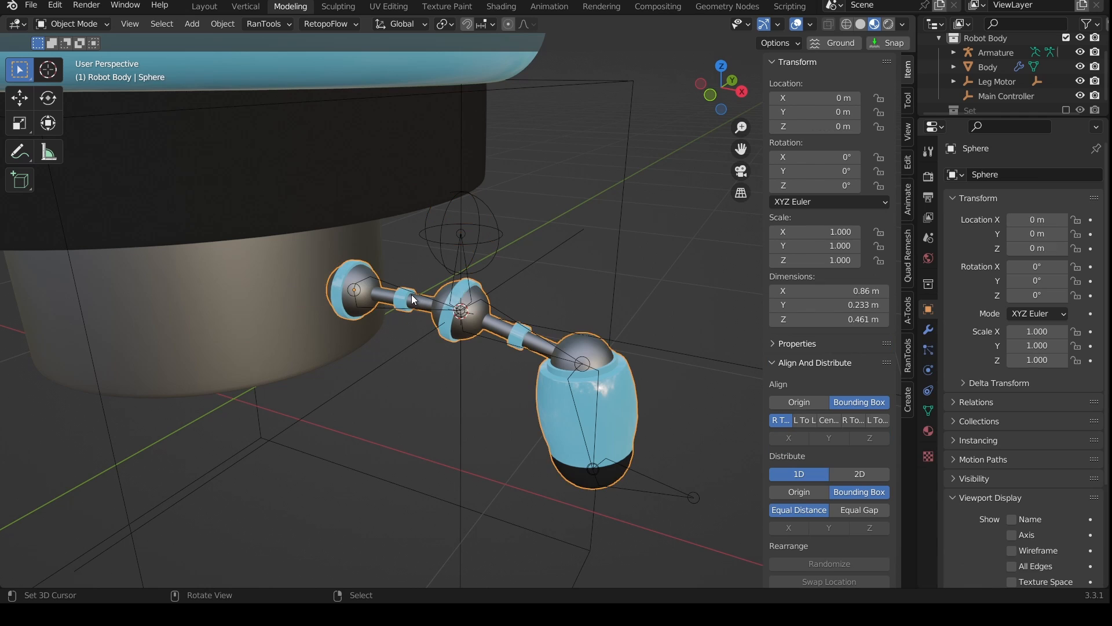
{"action": "left_click", "coordinate": [412, 294]}
{"action": "key", "text": "ctrl+Tab"}
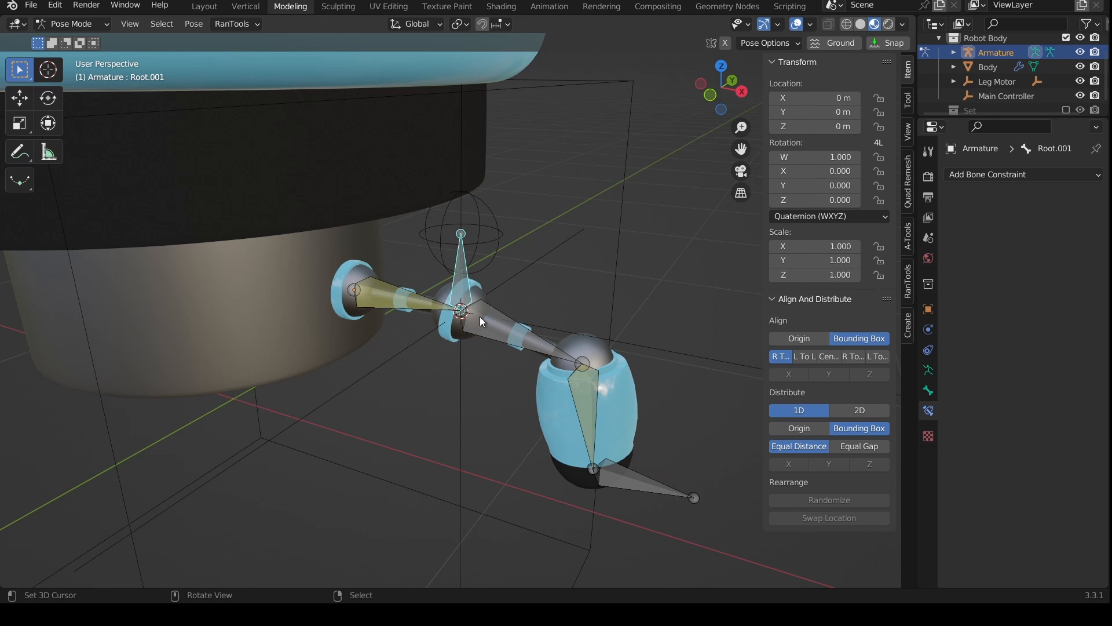
Step: Add a Copy Location constraint to the Root.001 bone with Leg Stride Length as its target
{"action": "middle_click_drag", "start_coordinate": [503, 291], "coordinate": [485, 307]}
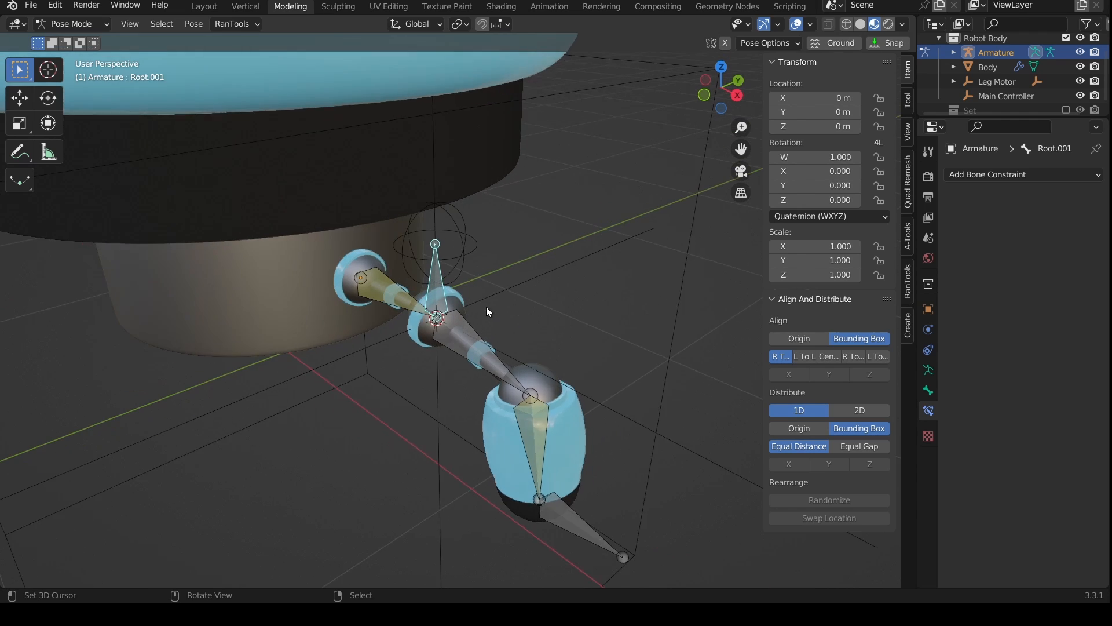
{"action": "scroll", "coordinate": [486, 307], "scroll_direction": "up", "scroll_amount": 2}
{"action": "left_click", "coordinate": [1033, 173]}
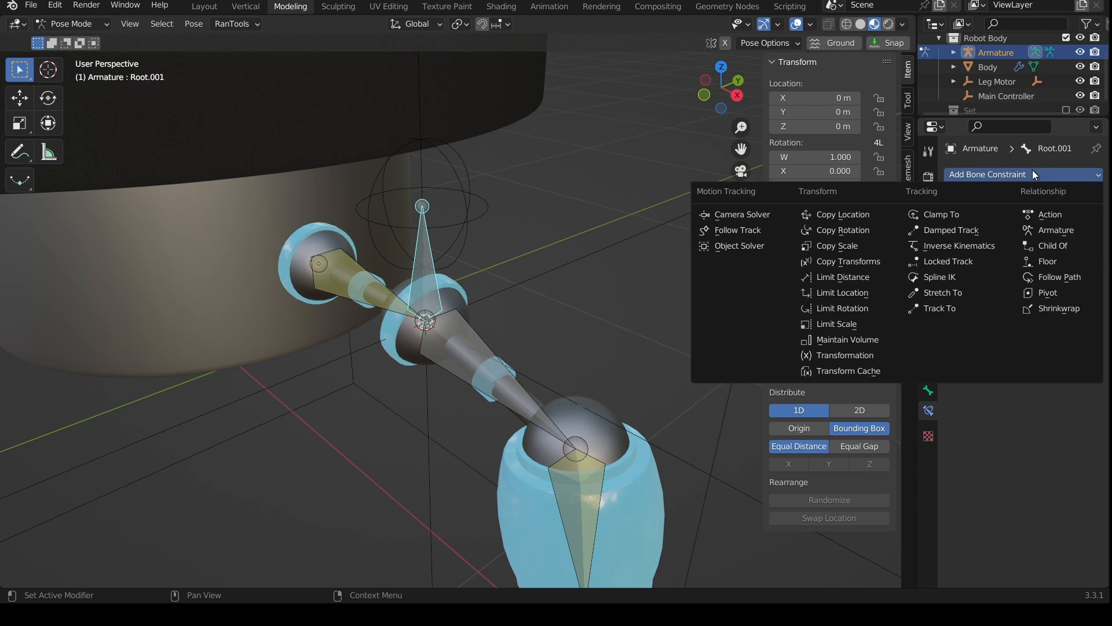
{"action": "left_click", "coordinate": [853, 214]}
{"action": "left_click", "coordinate": [1074, 220]}
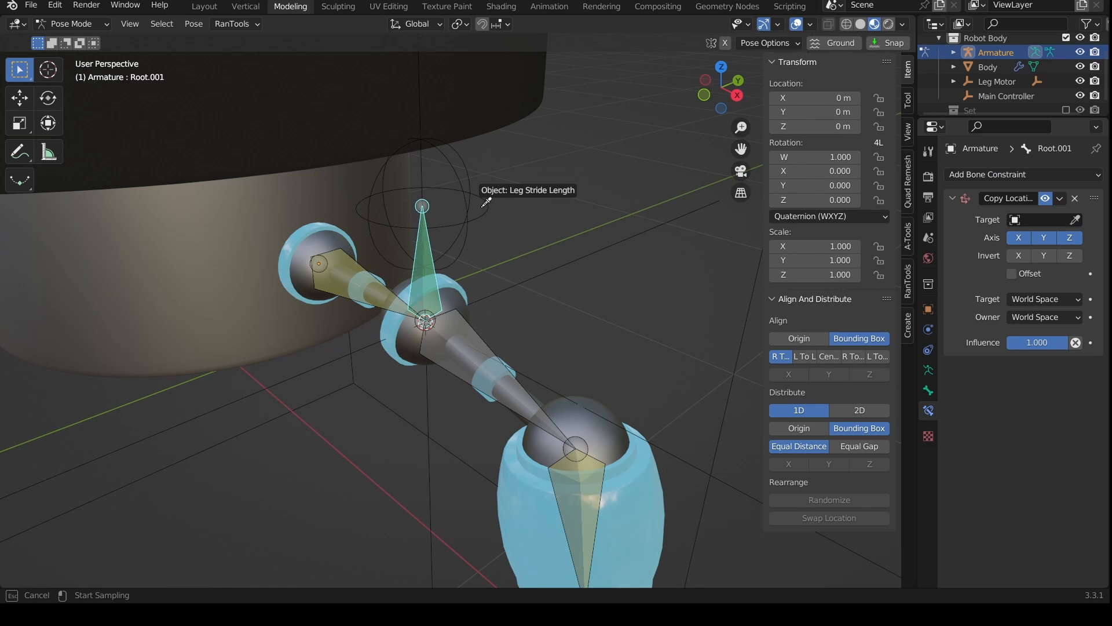
{"action": "left_click", "coordinate": [488, 201]}
{"action": "middle_click_drag", "start_coordinate": [501, 223], "coordinate": [451, 184]}
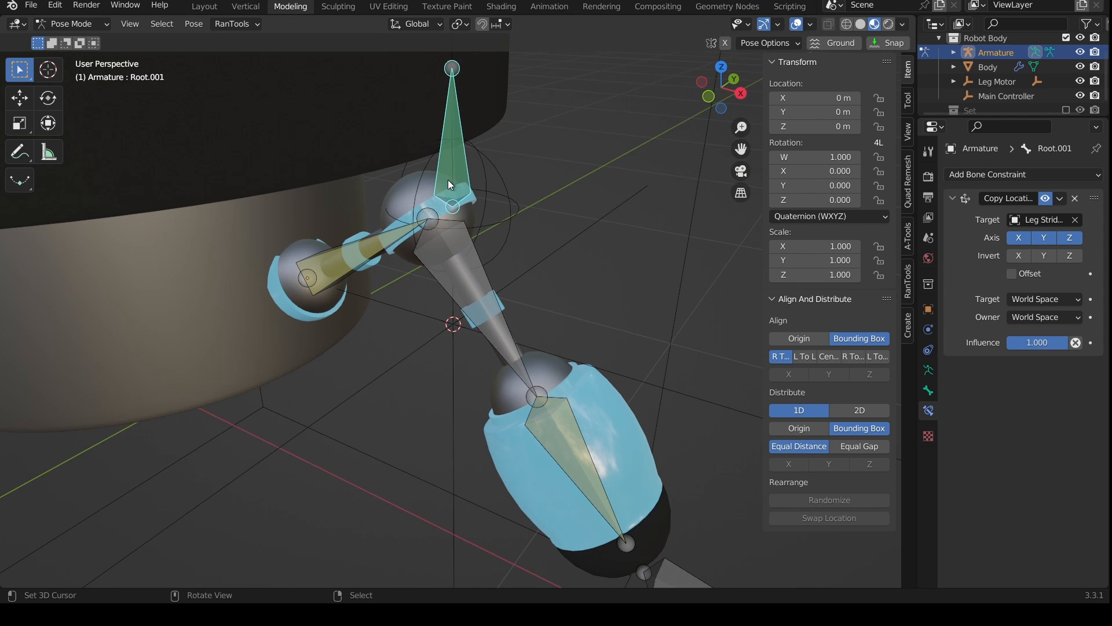
Step: Enable the object Move gizmo in the viewport with Global orientation
{"action": "left_click", "coordinate": [810, 24]}
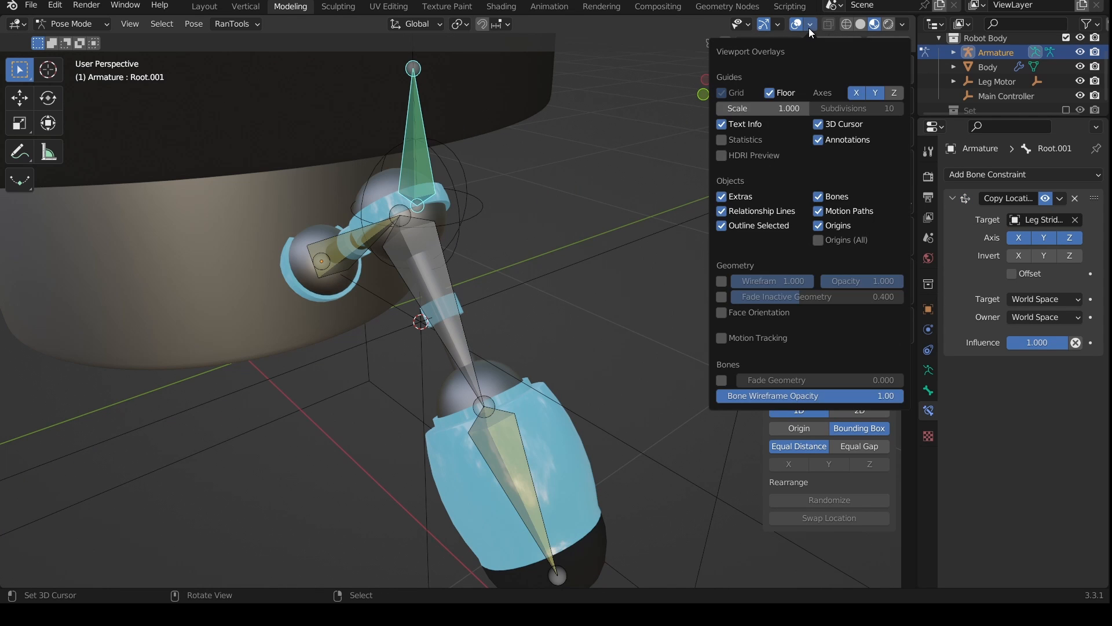
{"action": "left_click", "coordinate": [779, 23]}
{"action": "left_click", "coordinate": [754, 145]}
{"action": "left_click", "coordinate": [754, 184]}
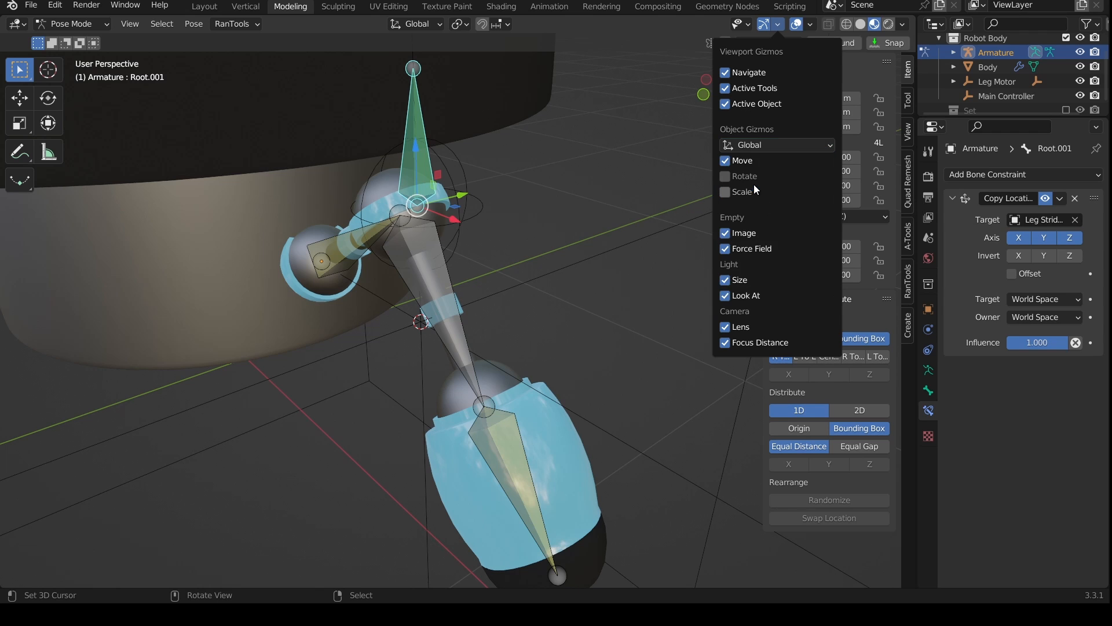
Step: Switch to Object Mode and try rotating the Leg Motor empty about the global X axis to test the leg
{"action": "middle_click_drag", "start_coordinate": [695, 204], "coordinate": [619, 234]}
{"action": "key", "text": "ctrl+Tab"}
{"action": "left_click", "coordinate": [460, 191]}
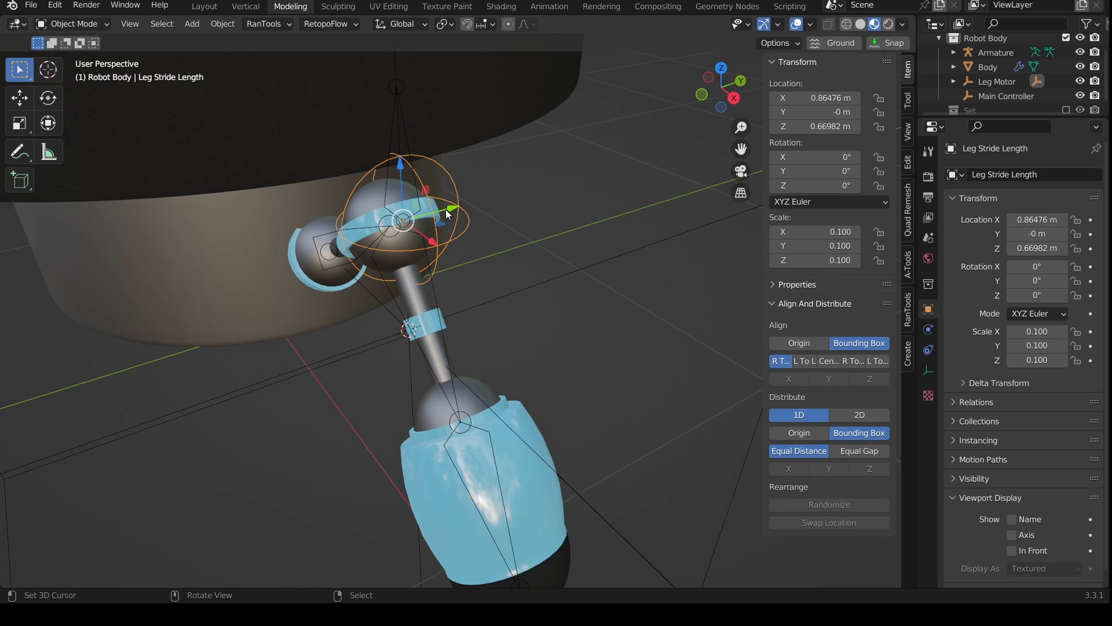
{"action": "middle_click_drag", "start_coordinate": [459, 217], "coordinate": [444, 206]}
{"action": "scroll", "coordinate": [459, 216], "scroll_direction": "down", "scroll_amount": 2}
{"action": "right_click", "coordinate": [531, 292]}
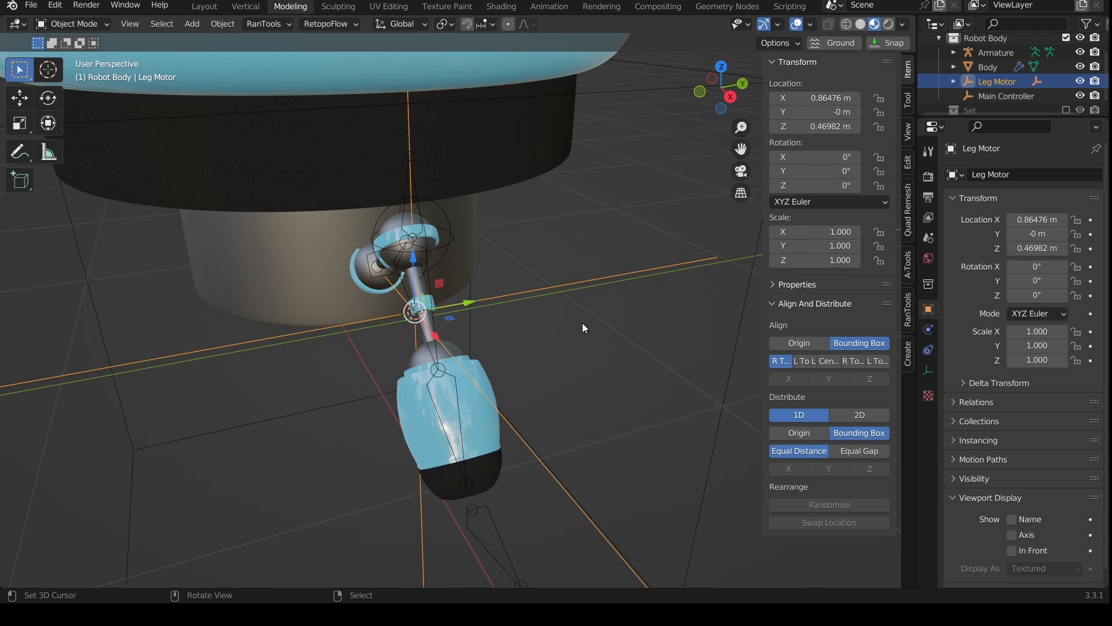
{"action": "key", "text": "r"}
{"action": "key", "text": "x"}
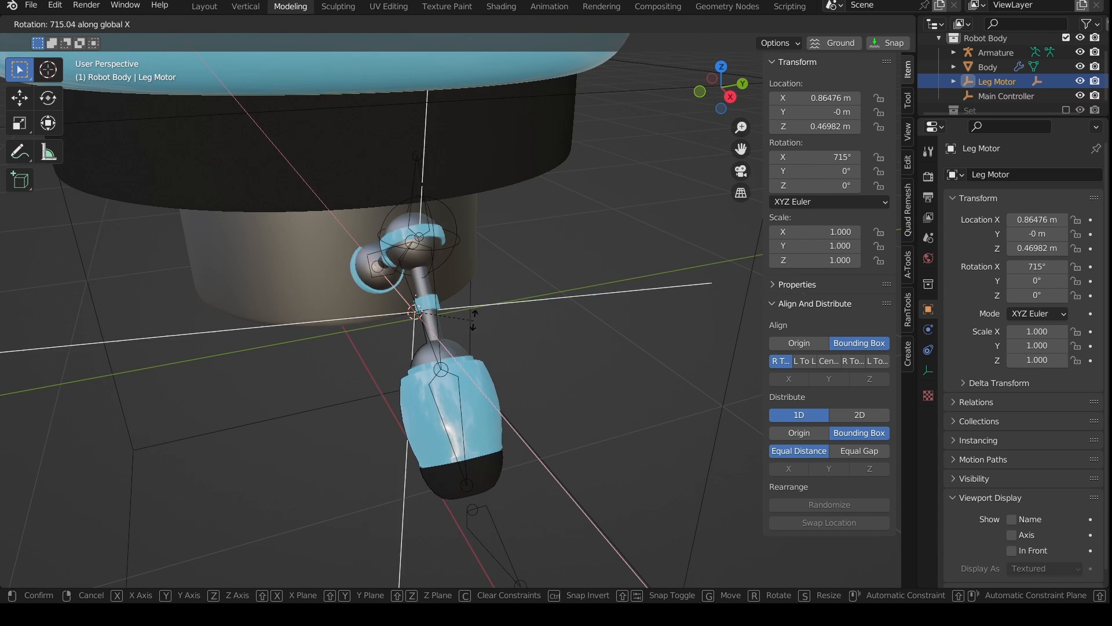
{"action": "right_click", "coordinate": [478, 291]}
Step: Restrict the Copy Location constraint on the armature's Root.001 bone to the Y axis only in Pose Mode
{"action": "middle_click_drag", "start_coordinate": [478, 291], "coordinate": [493, 290]}
{"action": "scroll", "coordinate": [492, 290], "scroll_direction": "up", "scroll_amount": 3}
{"action": "right_click", "coordinate": [458, 279]}
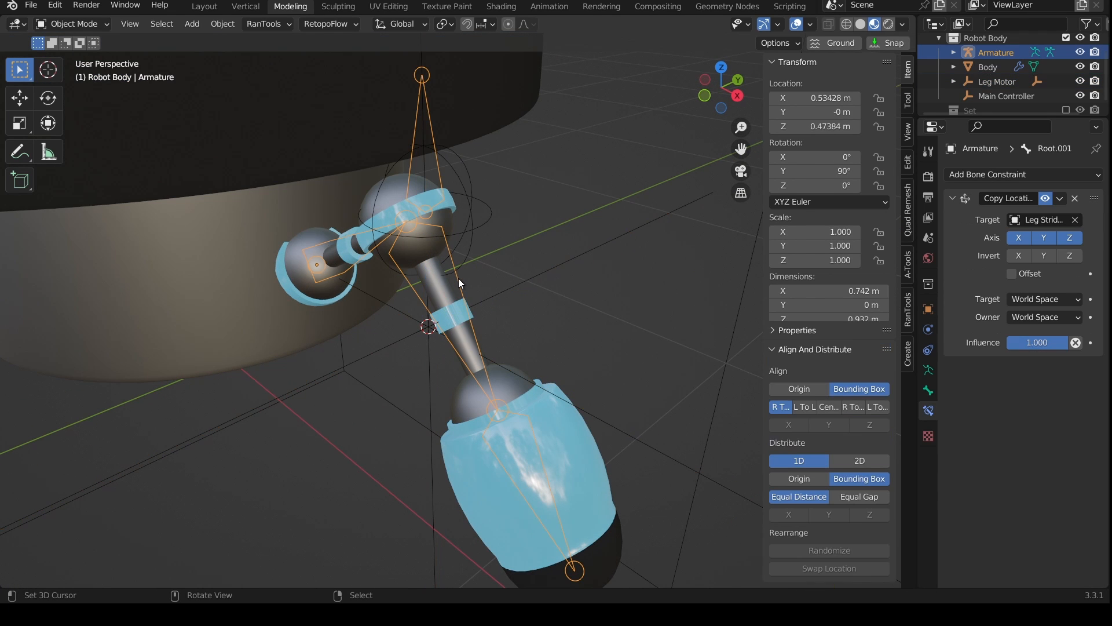
{"action": "key", "text": "ctrl+Tab"}
{"action": "middle_click_drag", "start_coordinate": [575, 231], "coordinate": [607, 262]}
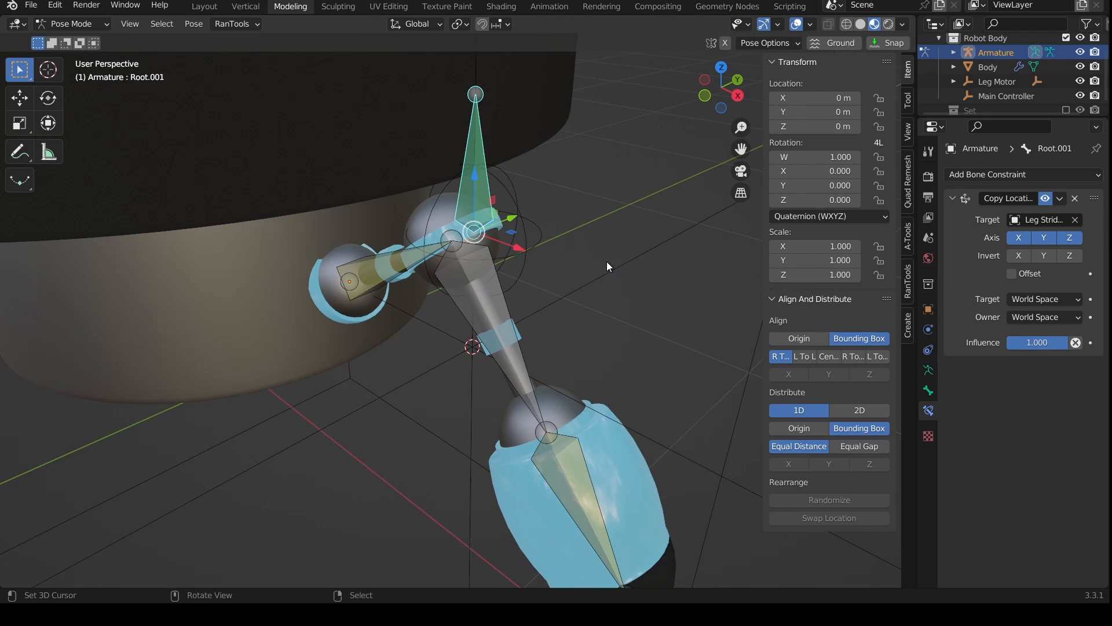
{"action": "left_click", "coordinate": [1020, 240]}
{"action": "left_click", "coordinate": [1071, 238]}
{"action": "middle_click_drag", "start_coordinate": [669, 262], "coordinate": [649, 311]}
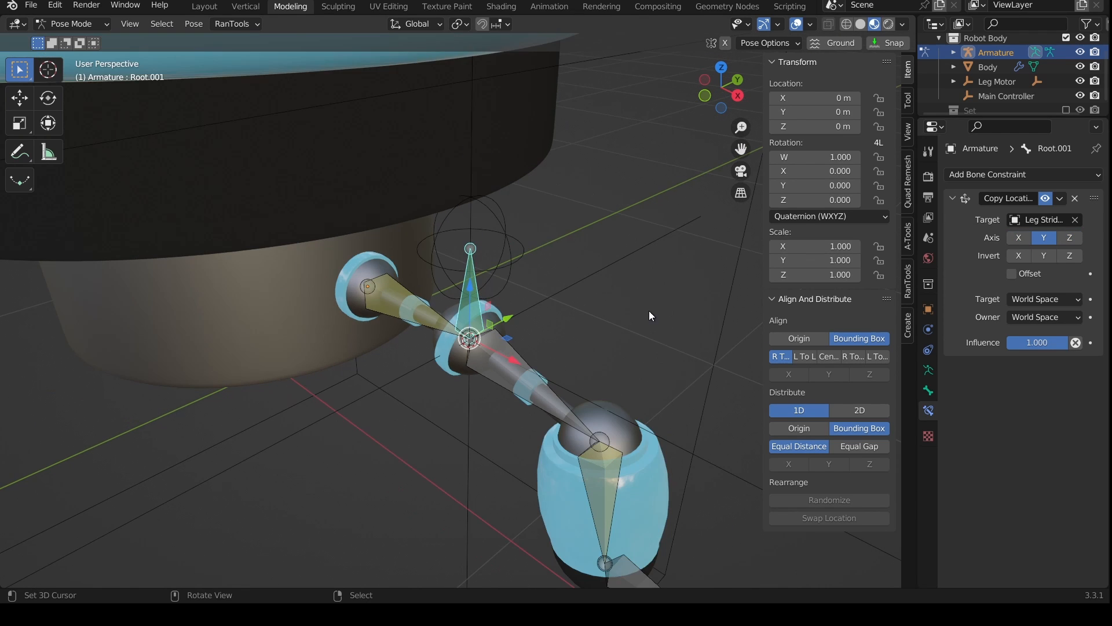
Step: Return to Object Mode and test the Y-only constraint by rotating the Leg Motor empty about the global X axis
{"action": "key", "text": "ctrl+Tab"}
{"action": "left_click", "coordinate": [516, 309]}
{"action": "key", "text": "r"}
{"action": "key", "text": "x"}
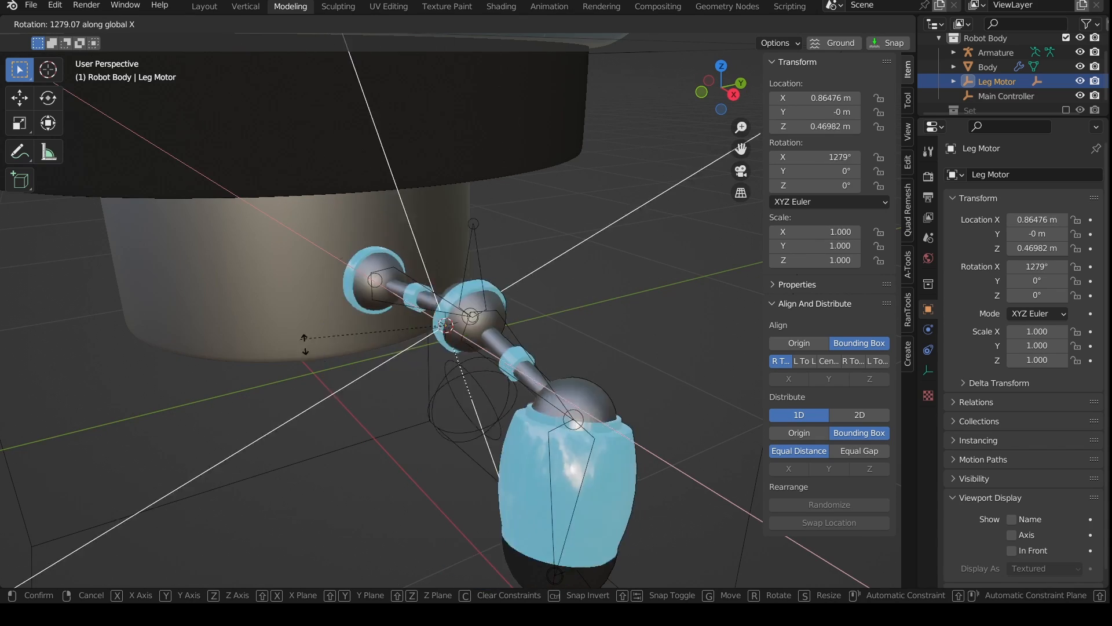
{"action": "right_click", "coordinate": [500, 233]}
Step: Raise the Leg Stride Length empty along Z and try rotating Leg Motor about global X to test a longer stride
{"action": "right_click", "coordinate": [499, 227]}
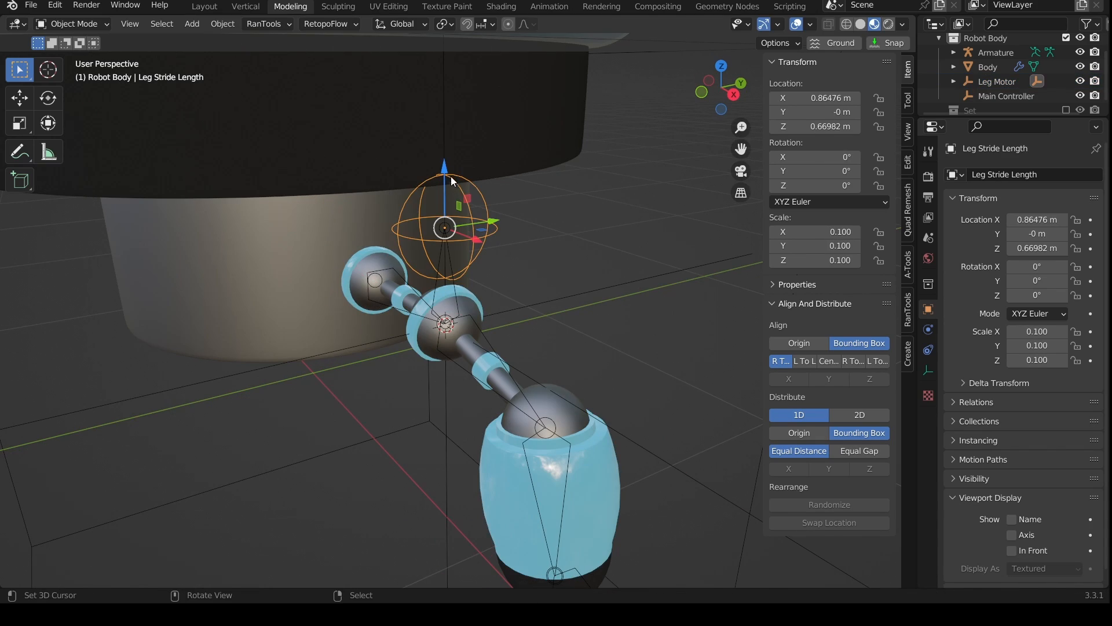
{"action": "left_click_drag", "start_coordinate": [451, 180], "coordinate": [435, 81]}
{"action": "right_click", "coordinate": [607, 343]}
{"action": "key", "text": "r"}
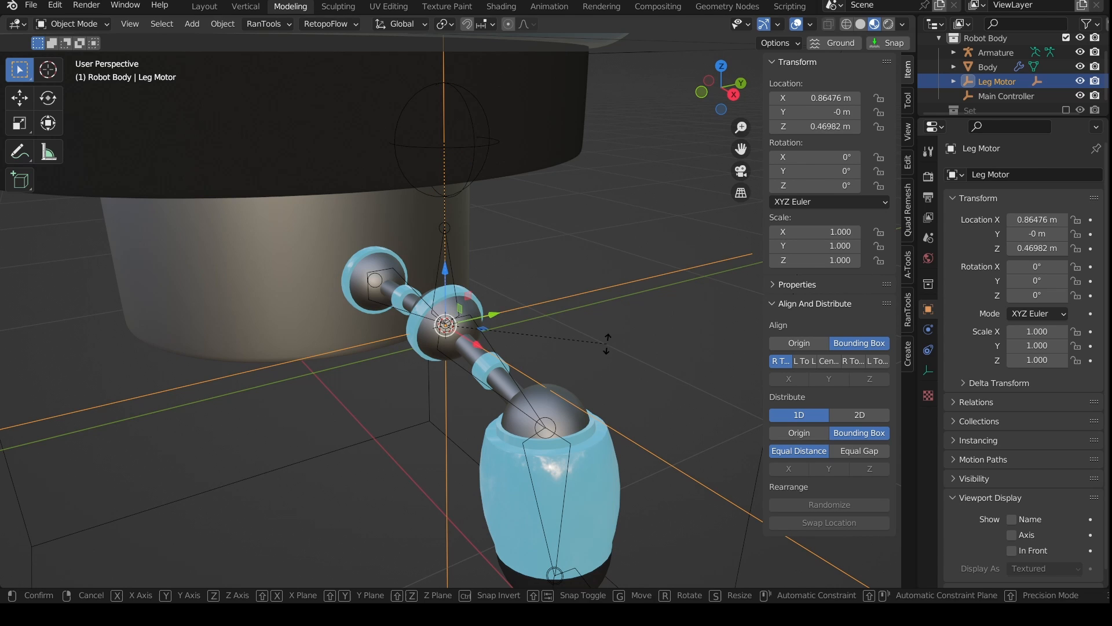
{"action": "key", "text": "x"}
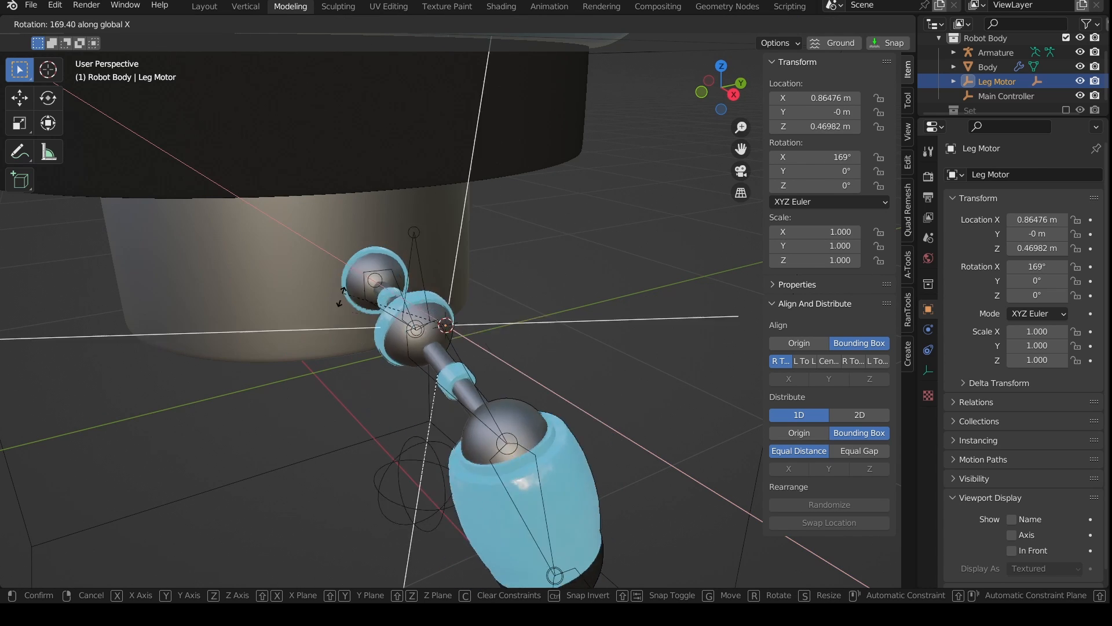
{"action": "right_click", "coordinate": [470, 191]}
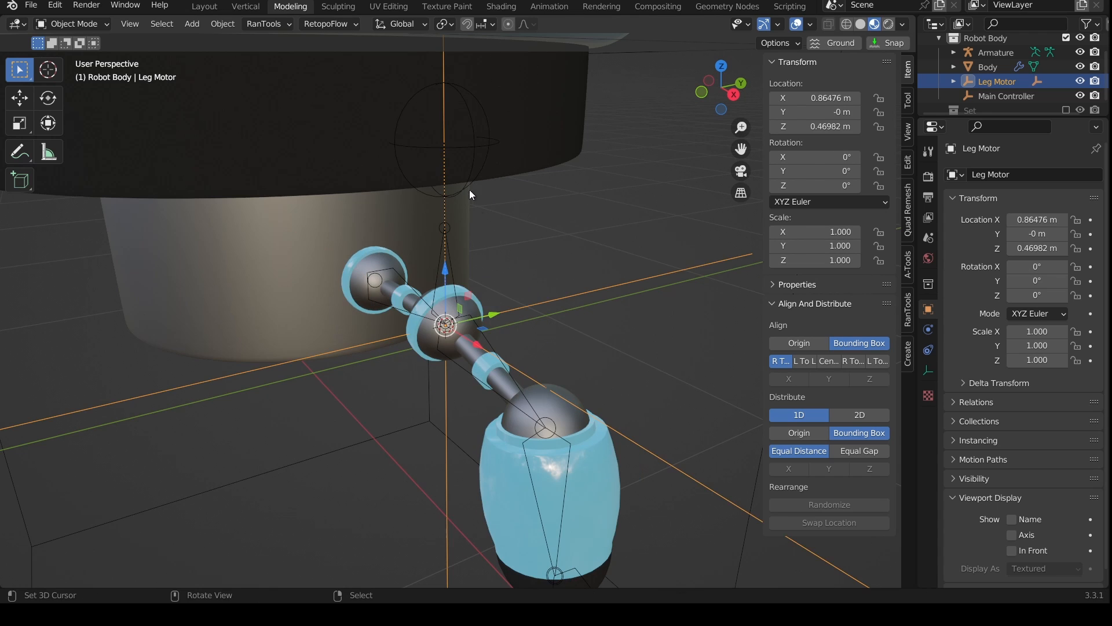
Step: Lower the Leg Stride Length empty along the global Z axis to about 0.604 m
{"action": "left_click", "coordinate": [447, 83]}
{"action": "left_click_drag", "start_coordinate": [447, 84], "coordinate": [492, 350]}
{"action": "mouse_move", "coordinate": [506, 360]}
{"action": "middle_mouse_down"}
{"action": "mouse_move", "coordinate": [489, 363]}
{"action": "mouse_move", "coordinate": [497, 357]}
{"action": "middle_mouse_up"}
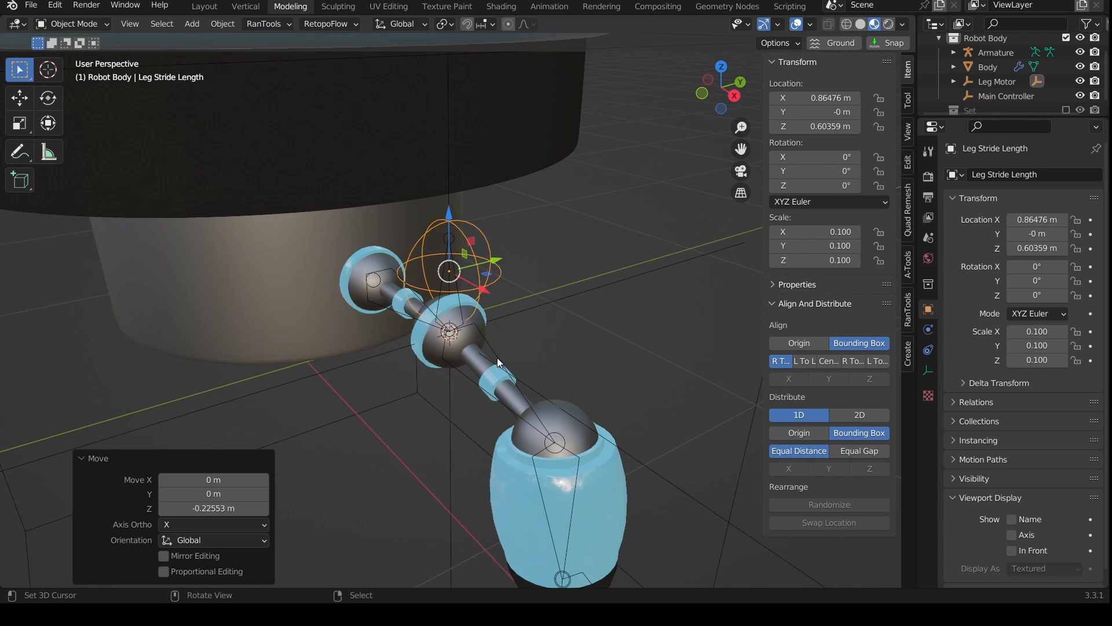
Step: Try rotating the Leg Motor empty about the global X axis to test the shorter stride
{"action": "left_click", "coordinate": [523, 318]}
{"action": "key", "text": "r"}
{"action": "key", "text": "x"}
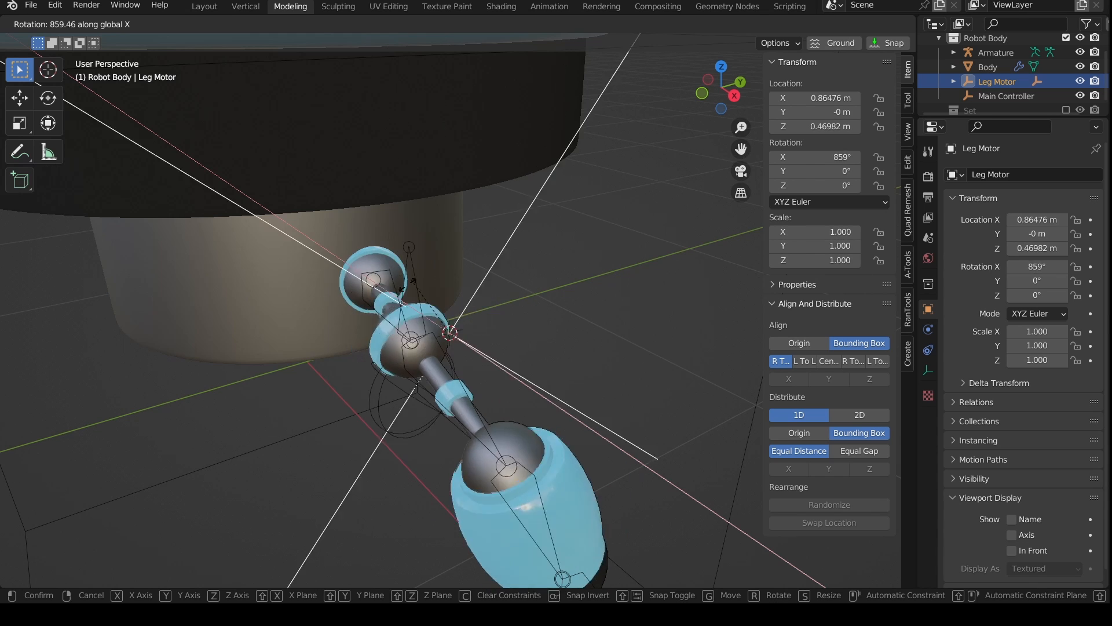
{"action": "key", "text": "Escape"}
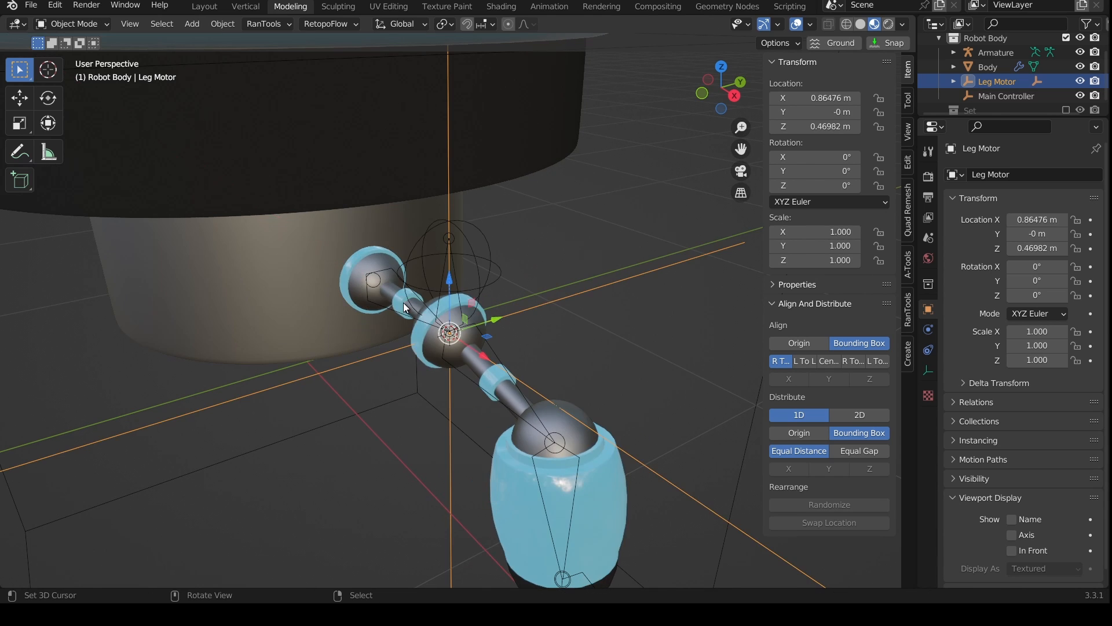
Step: Add a sphere empty scaled to 0.1 at the leg's middle joint and lower it along Z to 0.26982 m
{"action": "key", "text": "KP_1"}
{"action": "key", "text": "shift+a"}
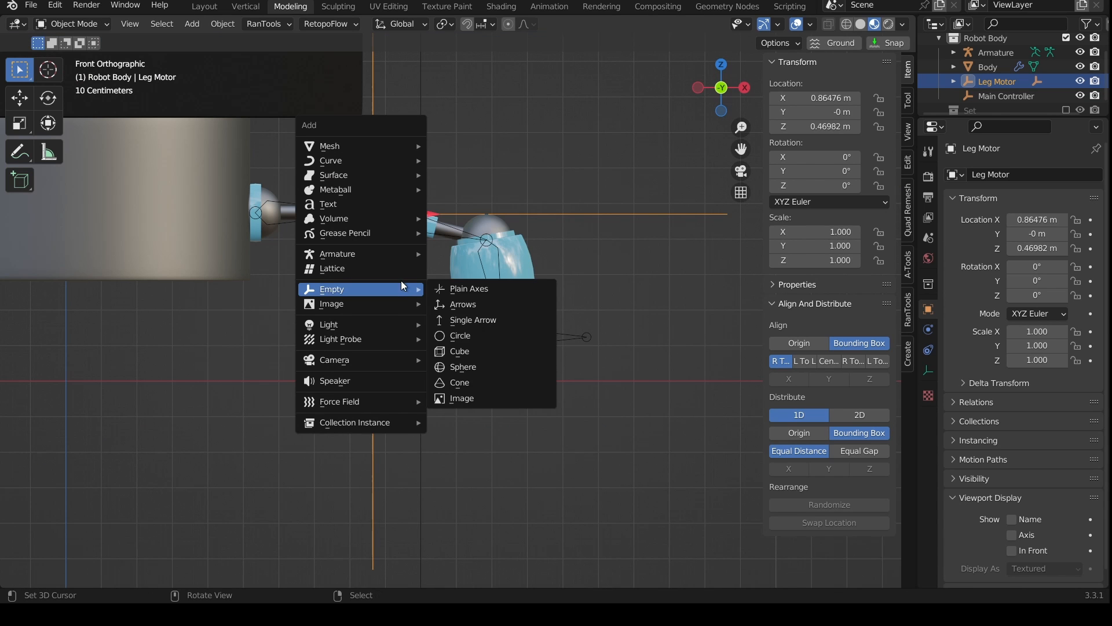
{"action": "mouse_move", "coordinate": [401, 290]}
{"action": "left_click", "coordinate": [484, 377]}
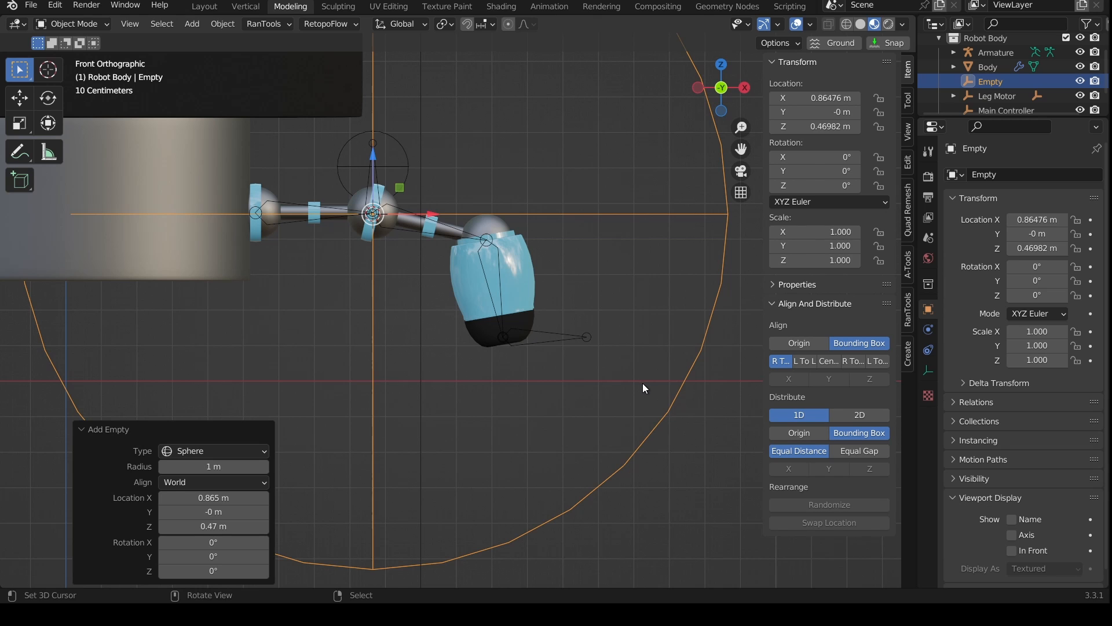
{"action": "type", "text": "s.1"}
{"action": "key", "text": "Return"}
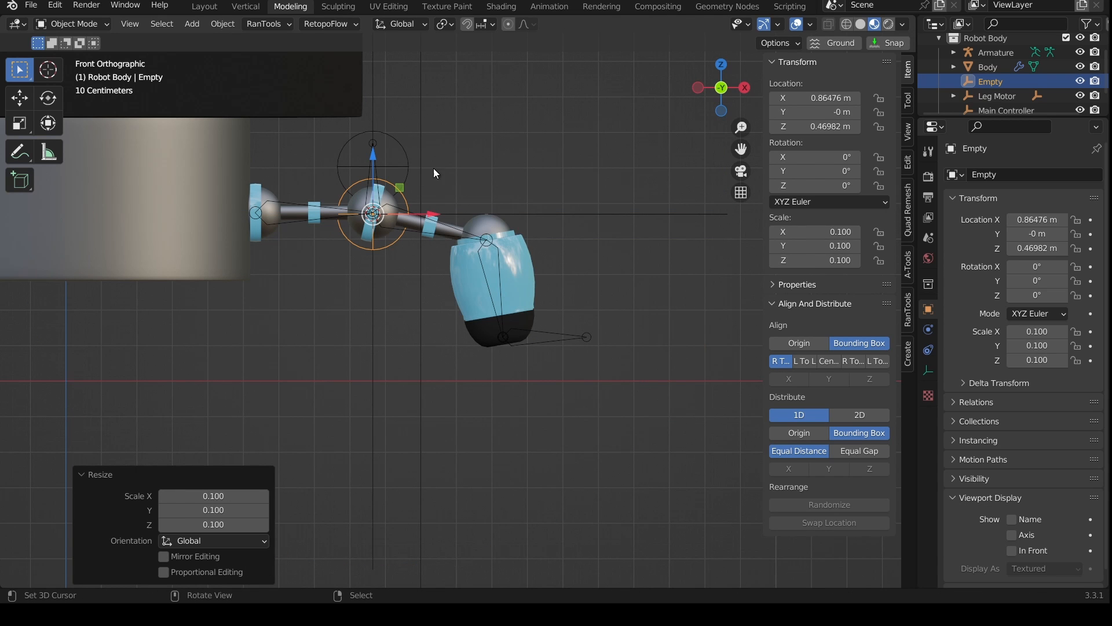
{"action": "left_click_drag", "start_coordinate": [376, 156], "coordinate": [373, 234], "text": "ctrl"}
{"action": "middle_click_drag", "start_coordinate": [373, 235], "coordinate": [316, 248]}
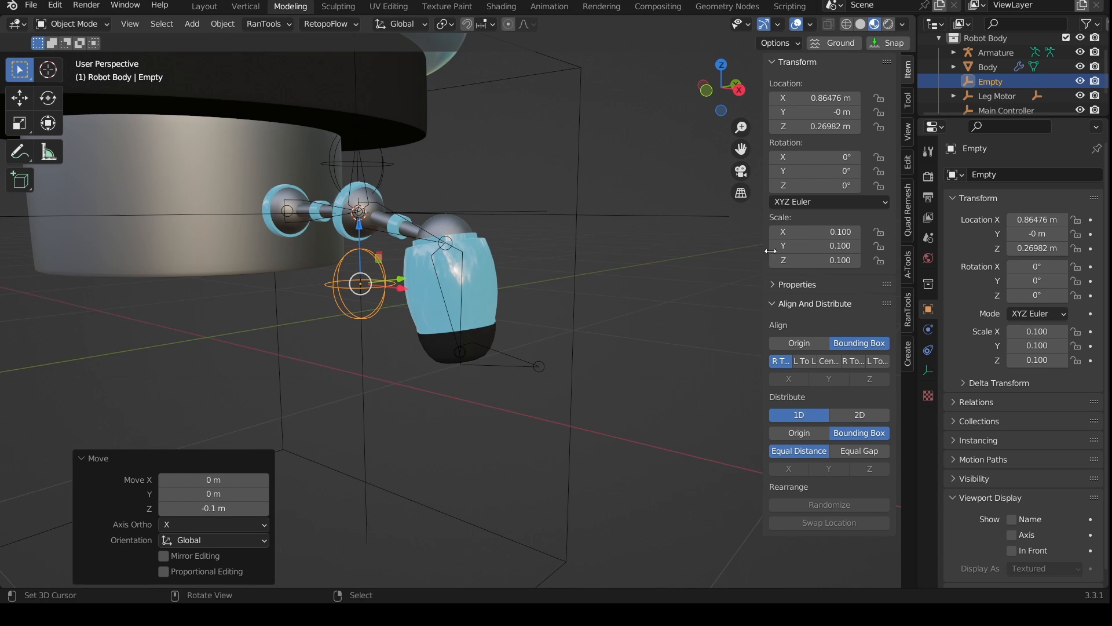
Step: Rename the new empty below the leg motor as Leg Step Height
{"action": "double_click", "coordinate": [1001, 79]}
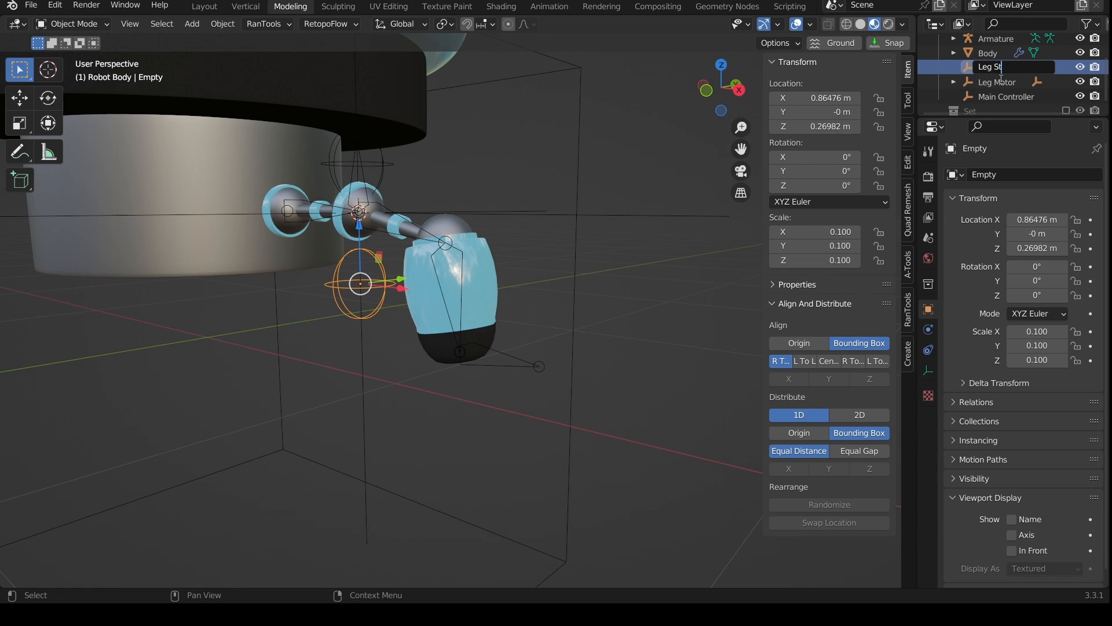
{"action": "type", "text": "Leg Step Height"}
{"action": "key", "text": "Return"}
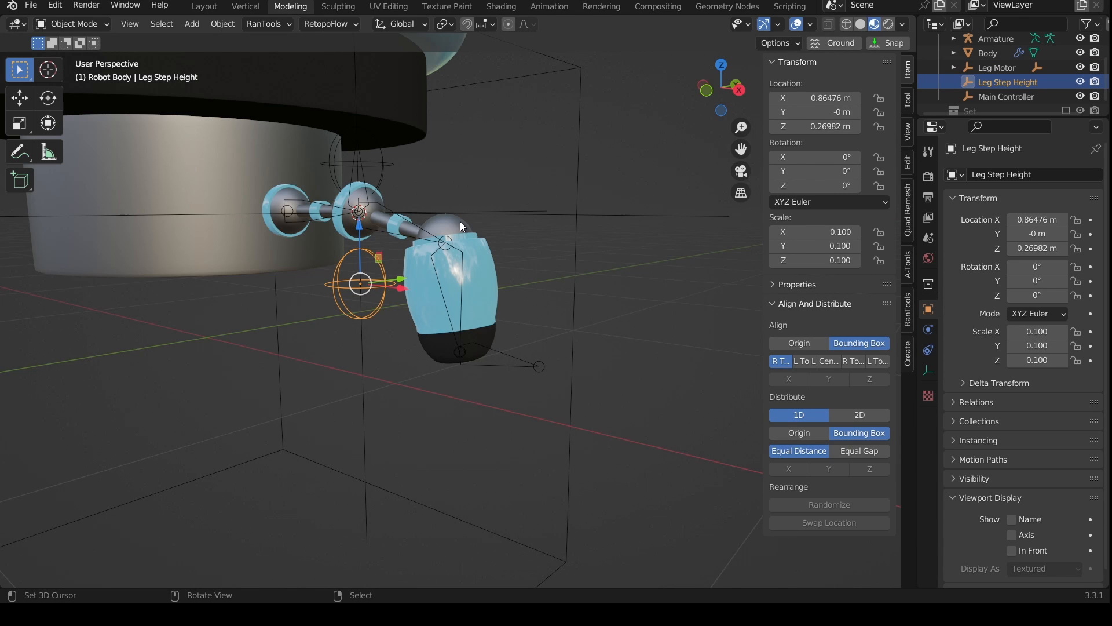
Step: Parent the Leg Step Height empty to the Leg Motor empty
{"action": "middle_click_drag", "start_coordinate": [460, 221], "coordinate": [452, 194]}
{"action": "right_click", "coordinate": [537, 253], "text": "shift"}
{"action": "key", "text": "ctrl+p"}
{"action": "left_click", "coordinate": [536, 251]}
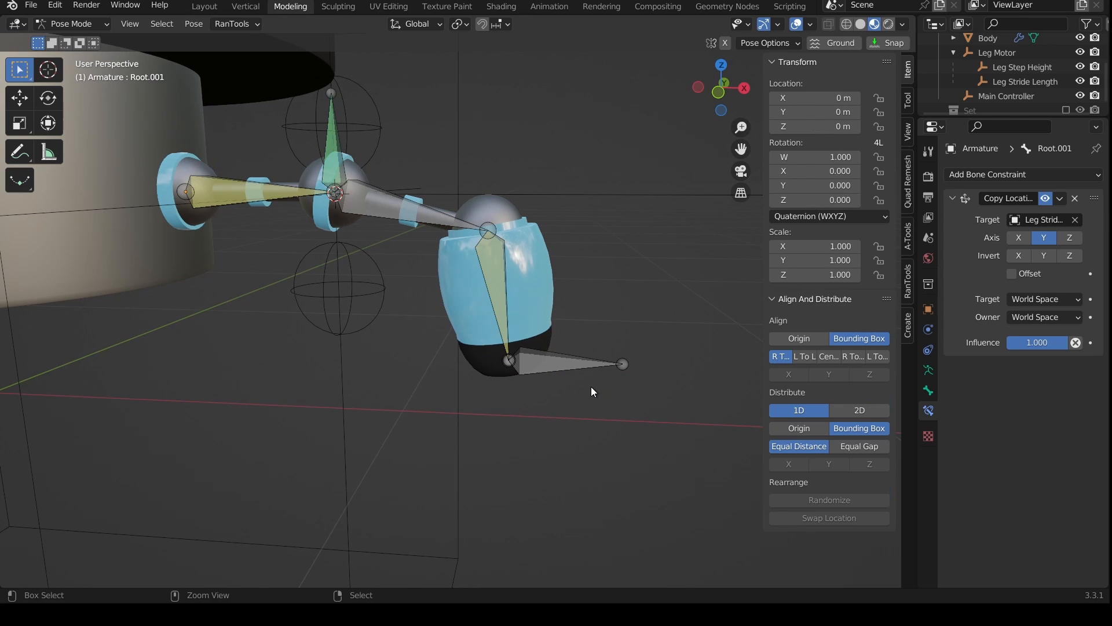
Step: Add a Copy Location constraint to the Tip.001 bone, targeting Leg Step Height and limited to the Z axis
{"action": "left_click", "coordinate": [584, 369]}
{"action": "mouse_move", "coordinate": [571, 387]}
{"action": "middle_mouse_down"}
{"action": "mouse_move", "coordinate": [598, 380]}
{"action": "mouse_move", "coordinate": [573, 389]}
{"action": "middle_mouse_up"}
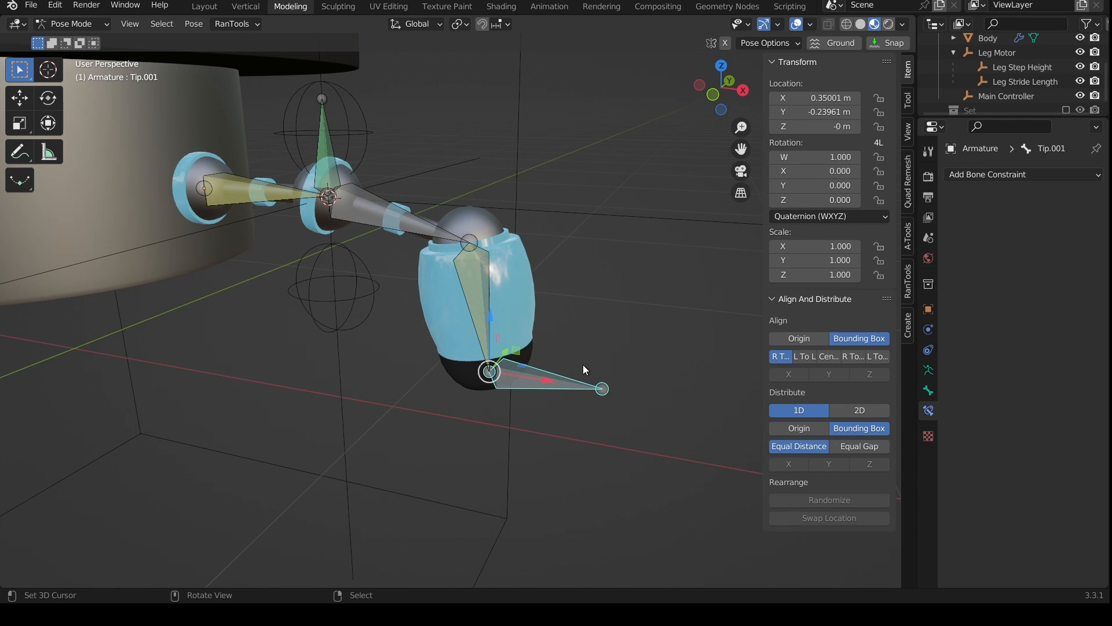
{"action": "key", "text": "g"}
{"action": "key", "text": "Escape"}
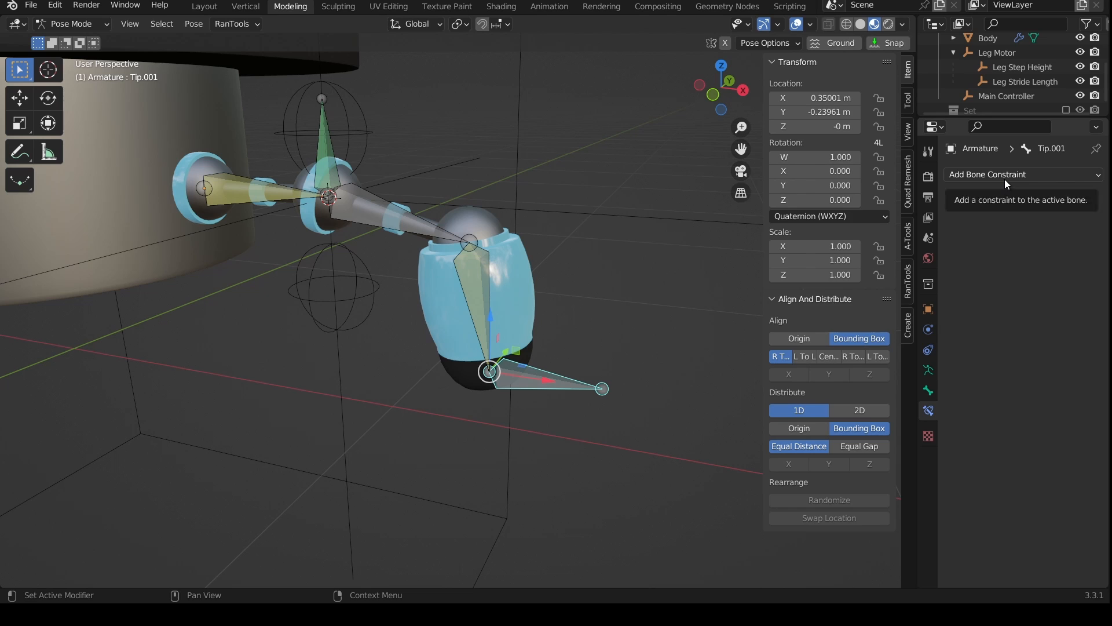
{"action": "left_click", "coordinate": [1005, 177]}
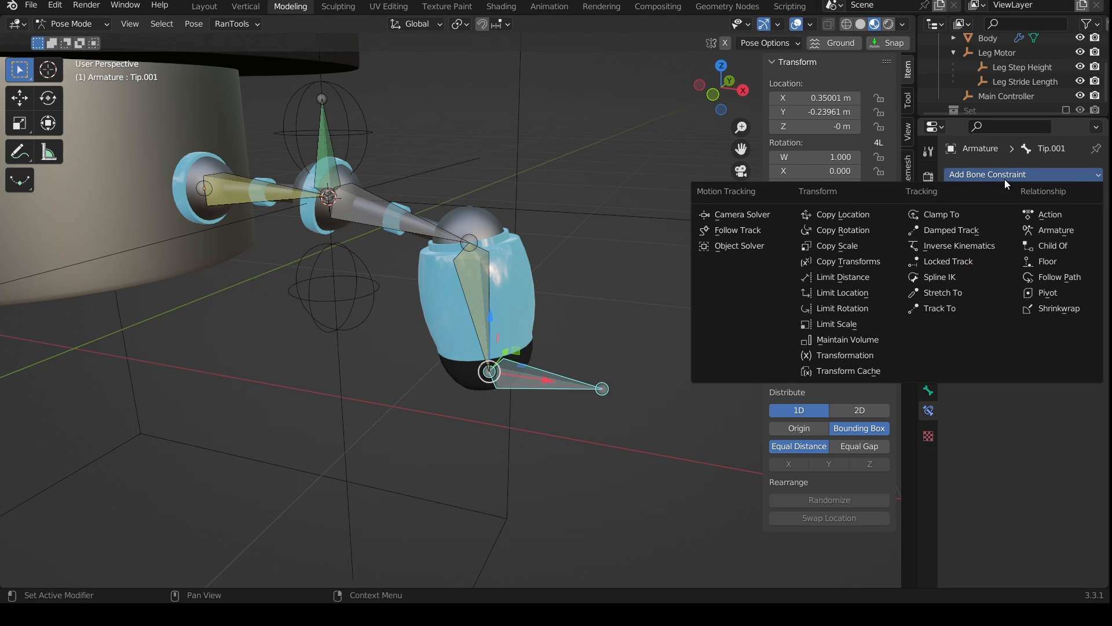
{"action": "left_click", "coordinate": [832, 216]}
{"action": "left_click", "coordinate": [1075, 220]}
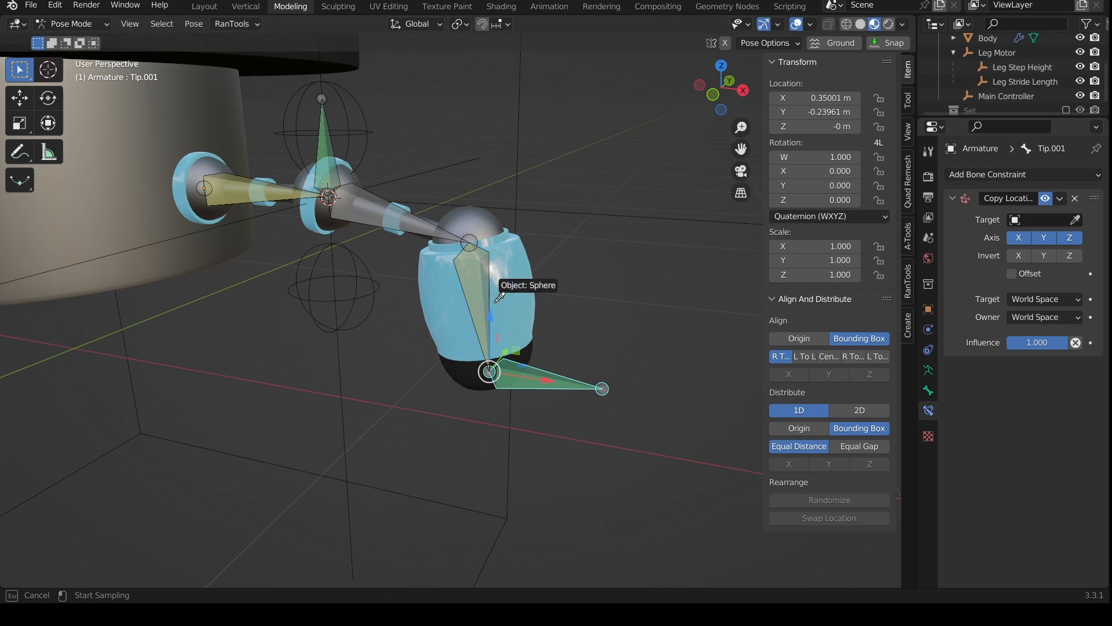
{"action": "left_click", "coordinate": [362, 288]}
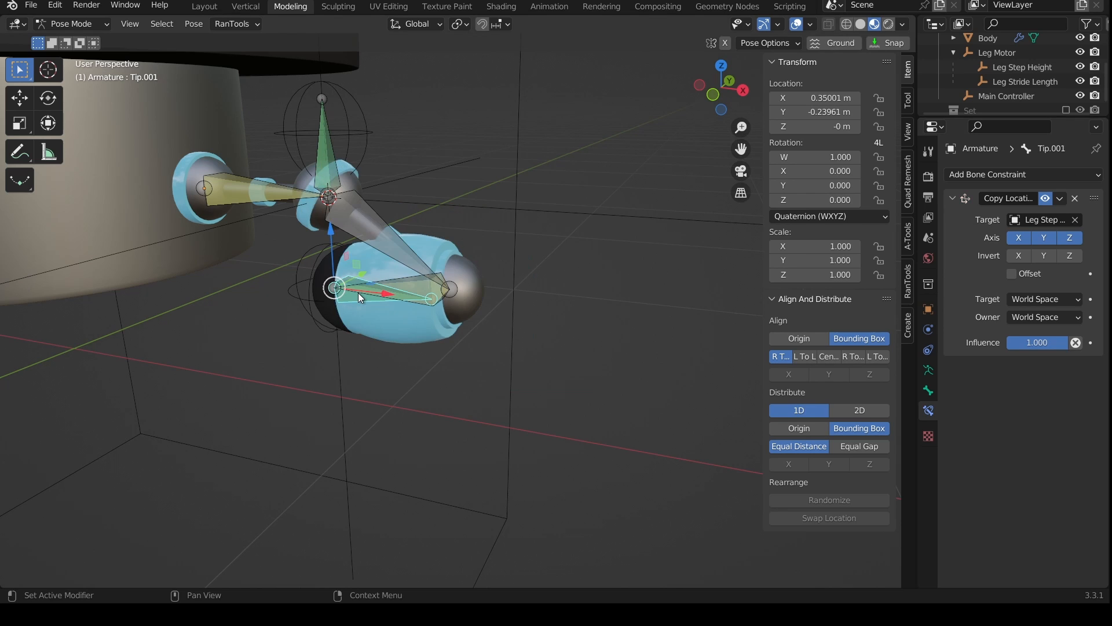
{"action": "left_click", "coordinate": [1020, 238]}
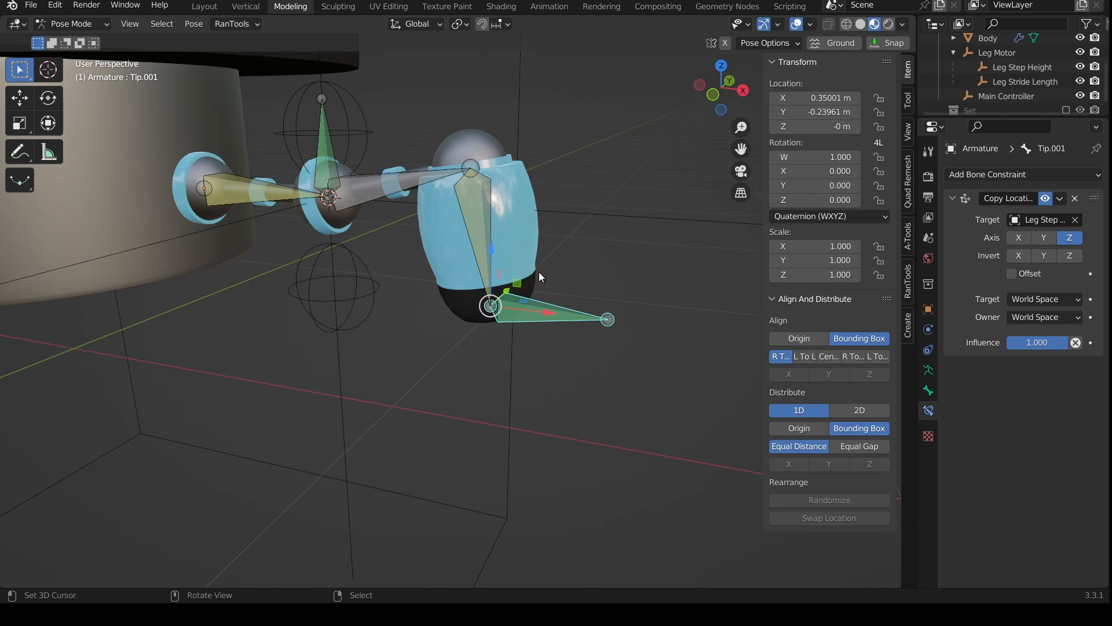
Step: Try rotating the Leg Motor around the global Z and X axes to test the leg's stepping motion
{"action": "key", "text": "r"}
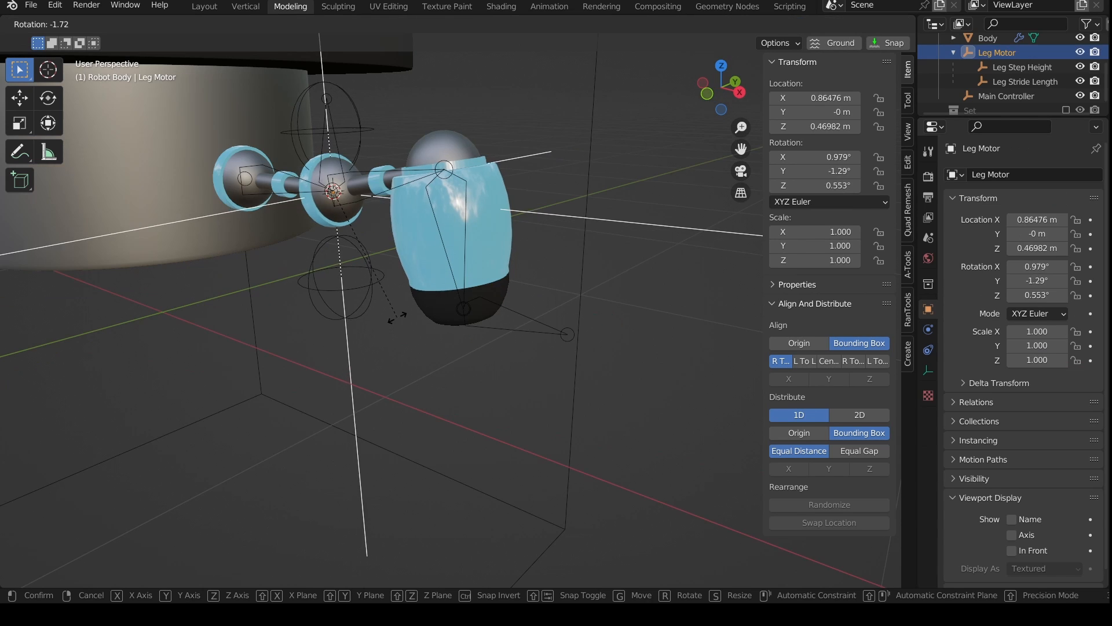
{"action": "key", "text": "z"}
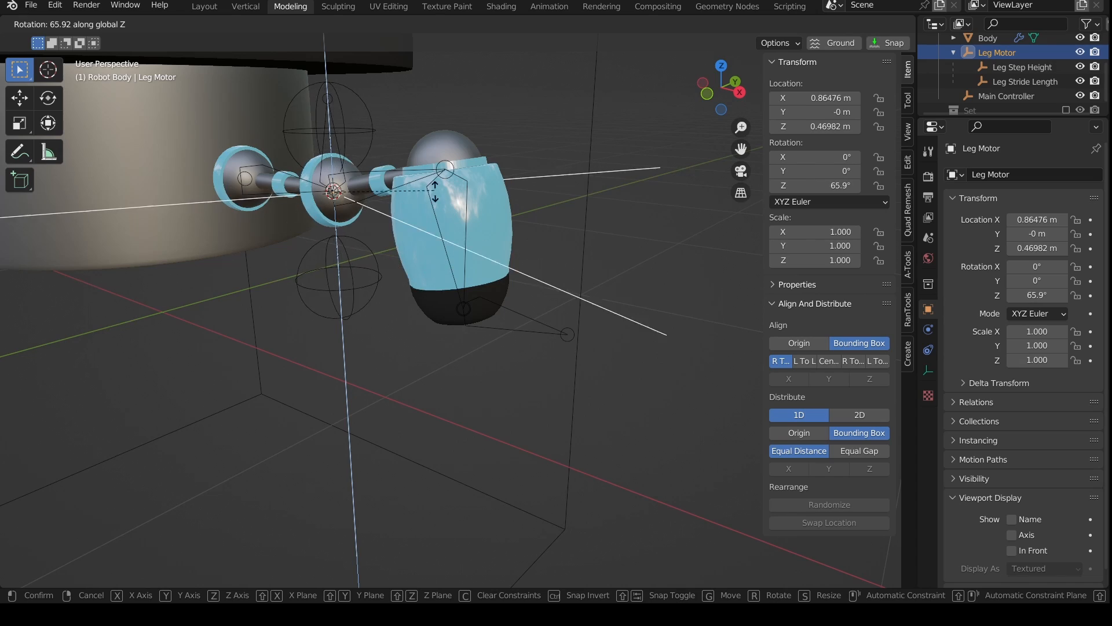
{"action": "key", "text": "x"}
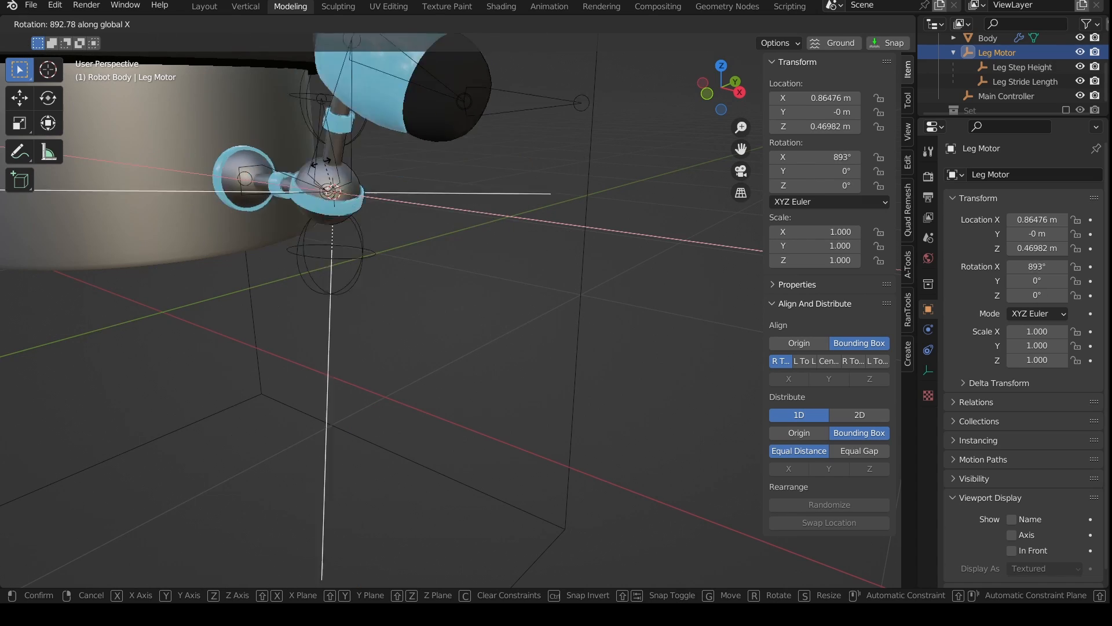
{"action": "key", "text": "Escape"}
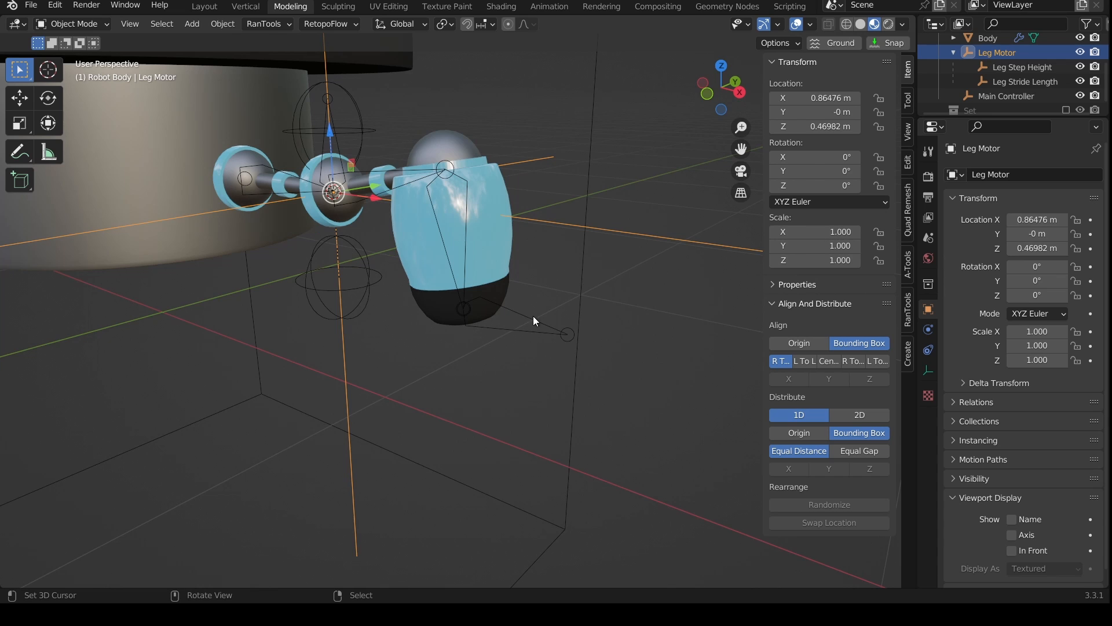
Step: Enable Offset on Tip.001's Copy Location constraint and lower the foot bone in front view
{"action": "middle_click_drag", "start_coordinate": [533, 315], "coordinate": [639, 326]}
{"action": "left_click", "coordinate": [558, 304]}
{"action": "key", "text": "ctrl+Tab"}
{"action": "left_click", "coordinate": [1012, 274]}
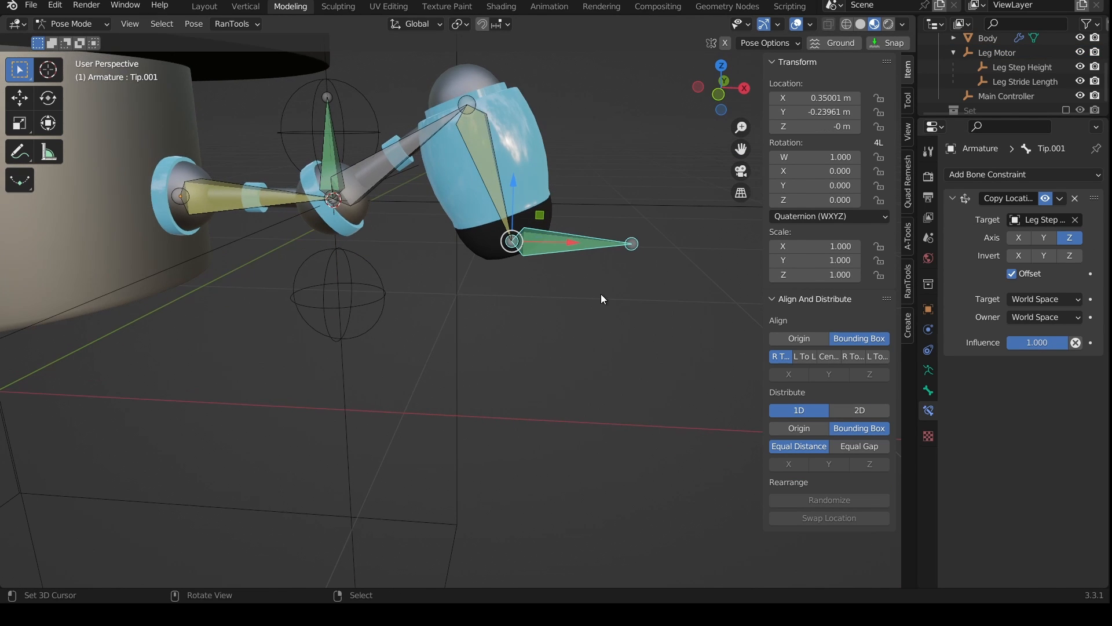
{"action": "key", "text": "KP_1"}
{"action": "key", "text": "g"}
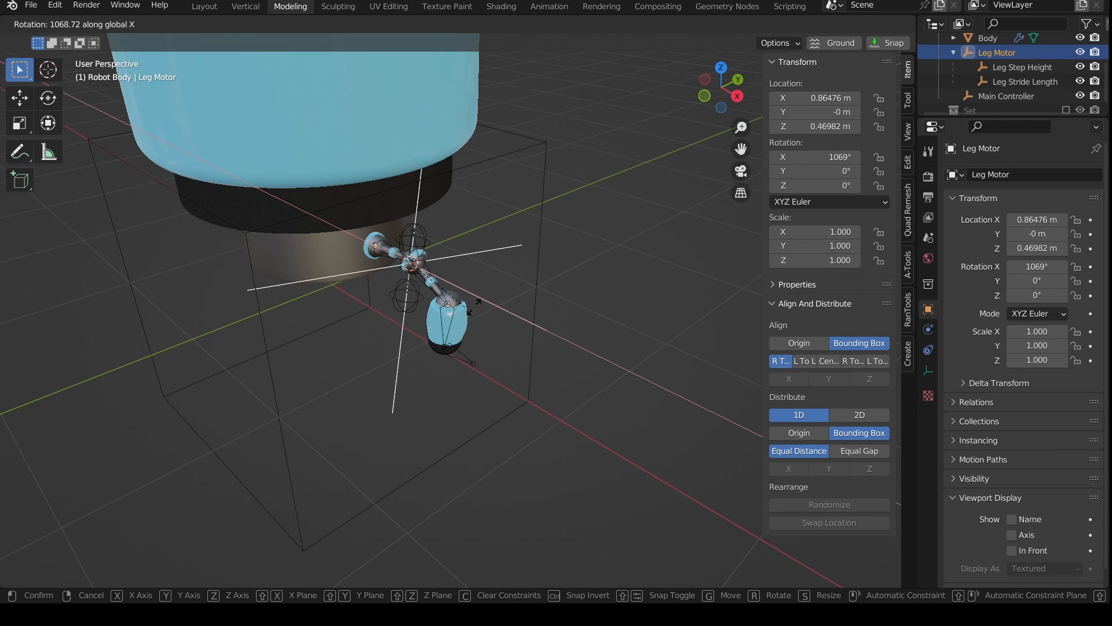
{"action": "right_click", "coordinate": [480, 313]}
Step: Raise the Leg Step Height empty about 0.109 m along the Z axis
{"action": "middle_click_drag", "start_coordinate": [479, 313], "coordinate": [531, 304]}
{"action": "scroll", "coordinate": [530, 304], "scroll_direction": "up", "scroll_amount": 4}
{"action": "scroll", "coordinate": [530, 304], "scroll_direction": "up", "scroll_amount": 3}
{"action": "left_click", "coordinate": [360, 295]}
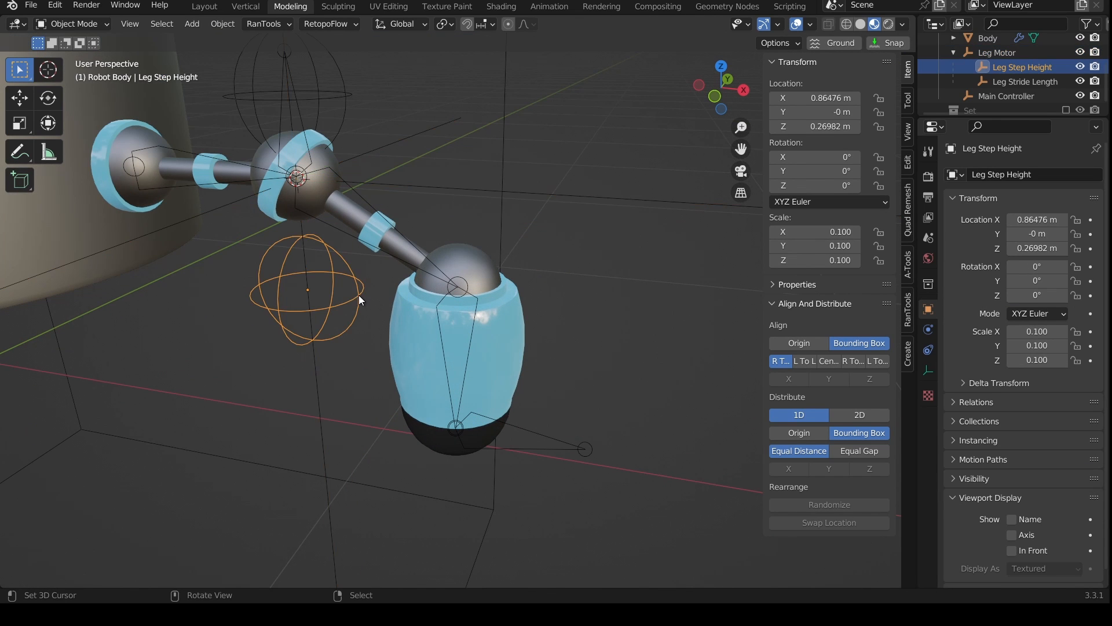
{"action": "key", "text": "g"}
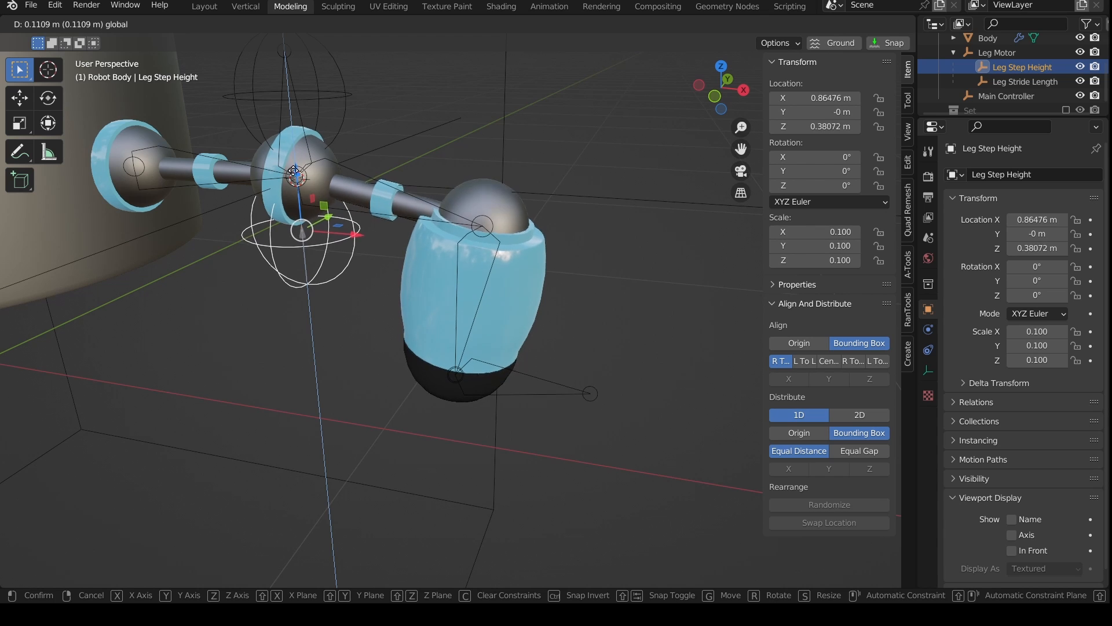
{"action": "left_click", "coordinate": [292, 172]}
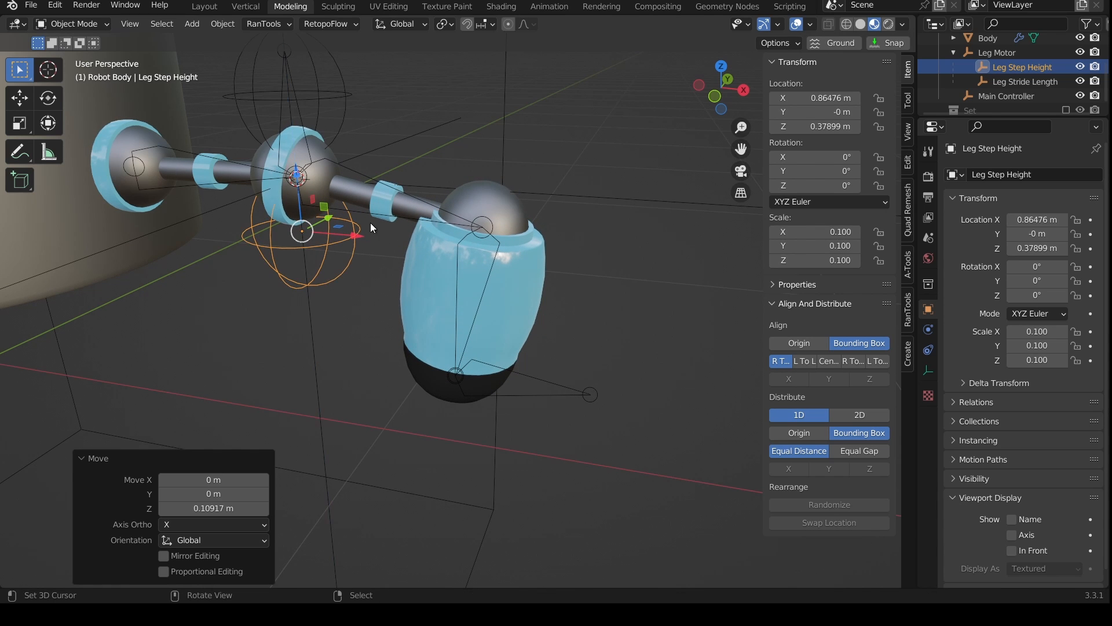
Step: Try rotating the Leg Motor around the global X axis with the raised step-height empty
{"action": "scroll", "coordinate": [502, 346], "scroll_direction": "down", "scroll_amount": 3}
{"action": "left_click", "coordinate": [528, 345]}
{"action": "key", "text": "r"}
{"action": "key", "text": "x"}
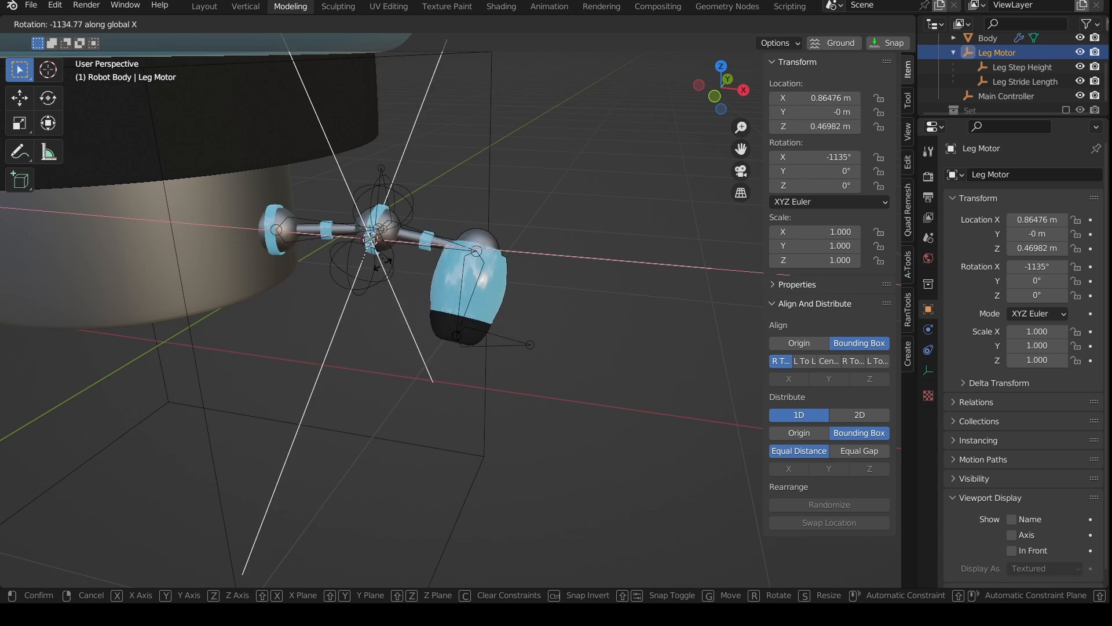
Step: Move the Tip.001 pose bone down about 0.105 m along the Z axis in front view
{"action": "left_click", "coordinate": [454, 291]}
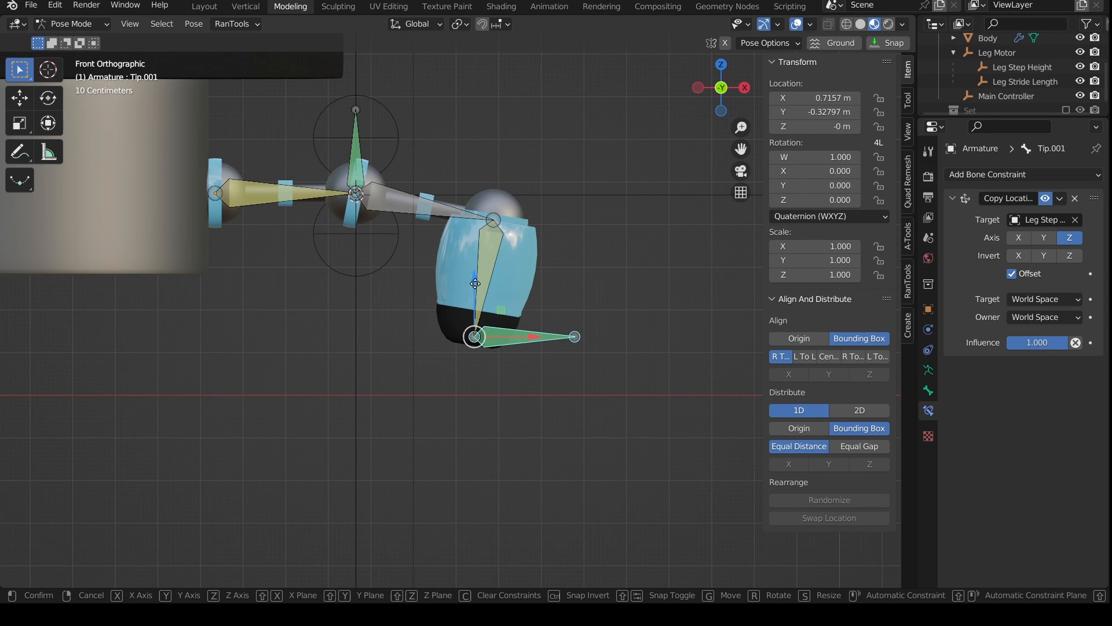
{"action": "key", "text": "z"}
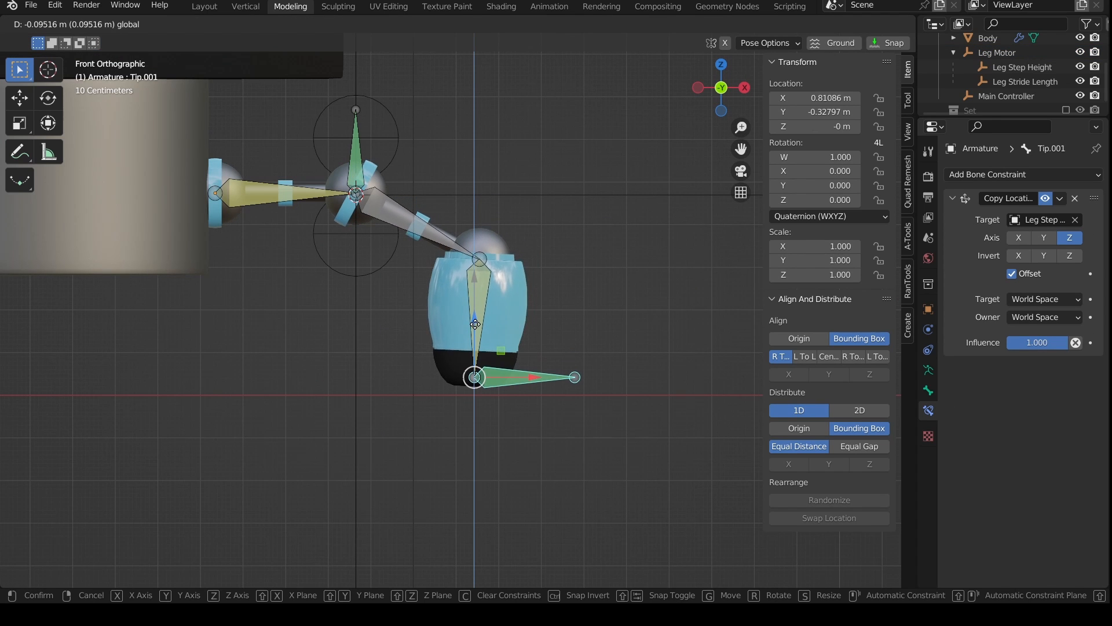
{"action": "left_click", "coordinate": [475, 326]}
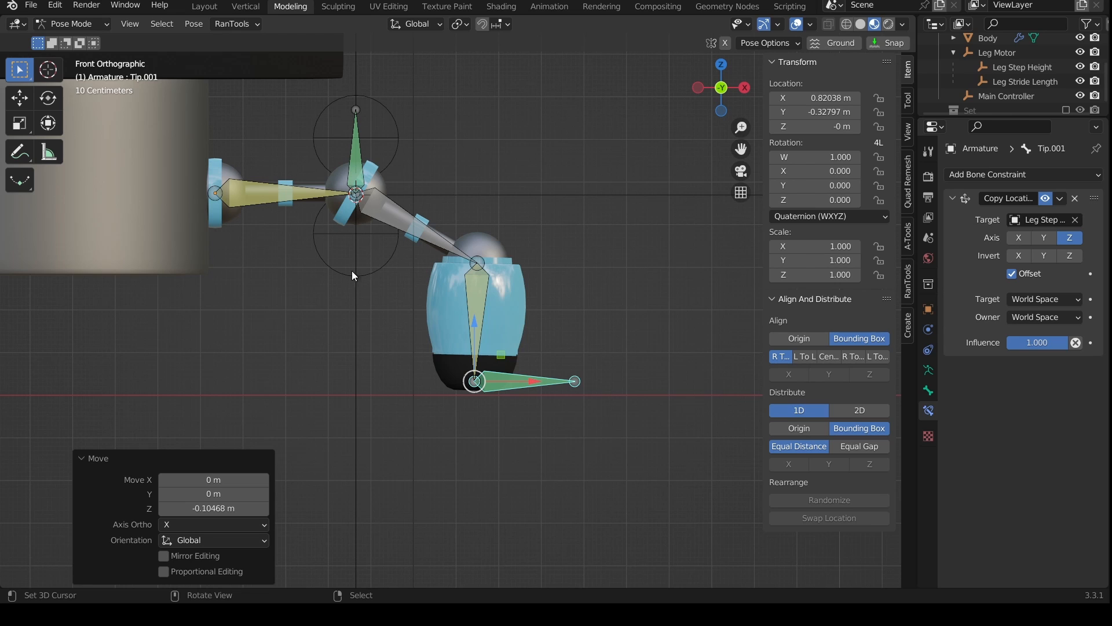
{"action": "left_click", "coordinate": [370, 274]}
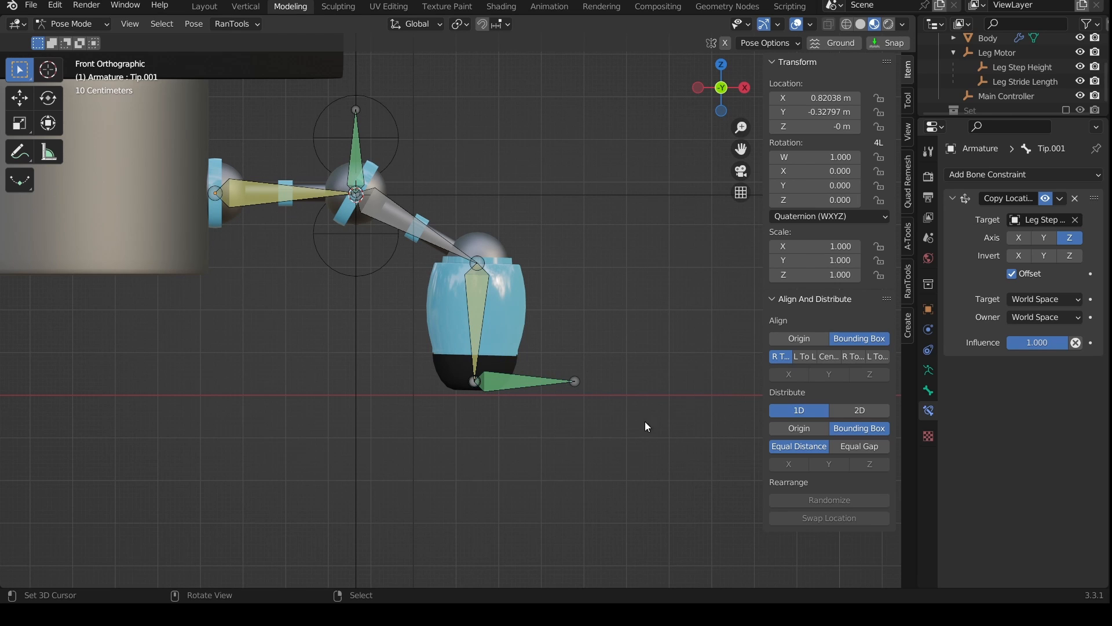
Step: Try rotating the Leg Motor to test the step with the lowered foot bone
{"action": "key", "text": "g"}
{"action": "key", "text": "z"}
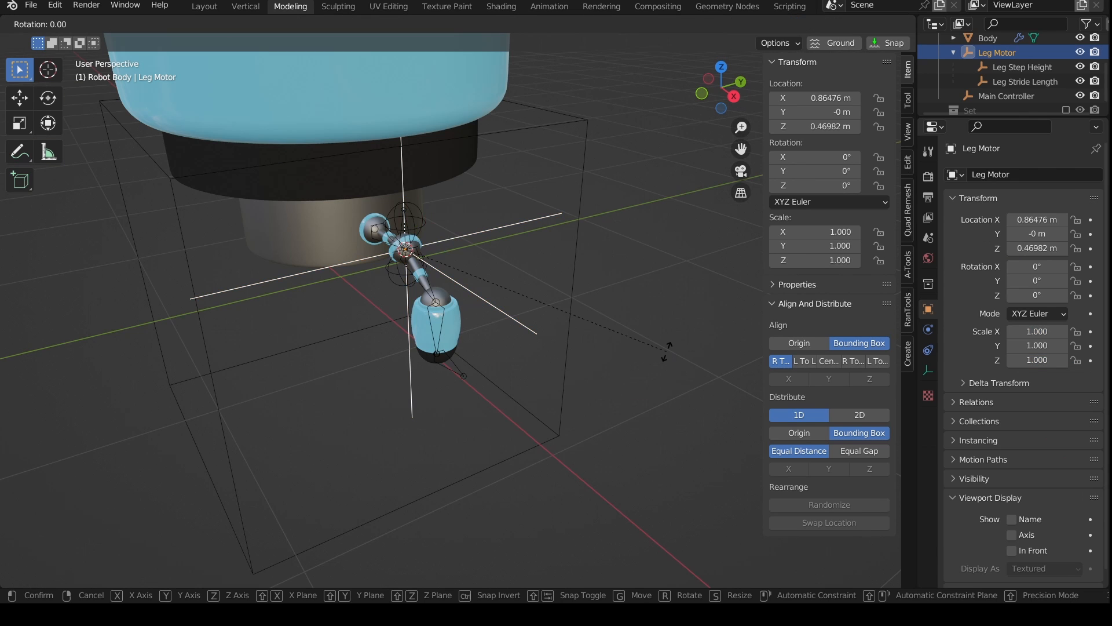
{"action": "key", "text": "Escape"}
Step: Invert the Z axis in Tip.001's Copy Location constraint and check the leg from several angles
{"action": "key", "text": "KP_3"}
{"action": "middle_click_drag", "start_coordinate": [422, 367], "coordinate": [464, 410]}
{"action": "left_click", "coordinate": [467, 410]}
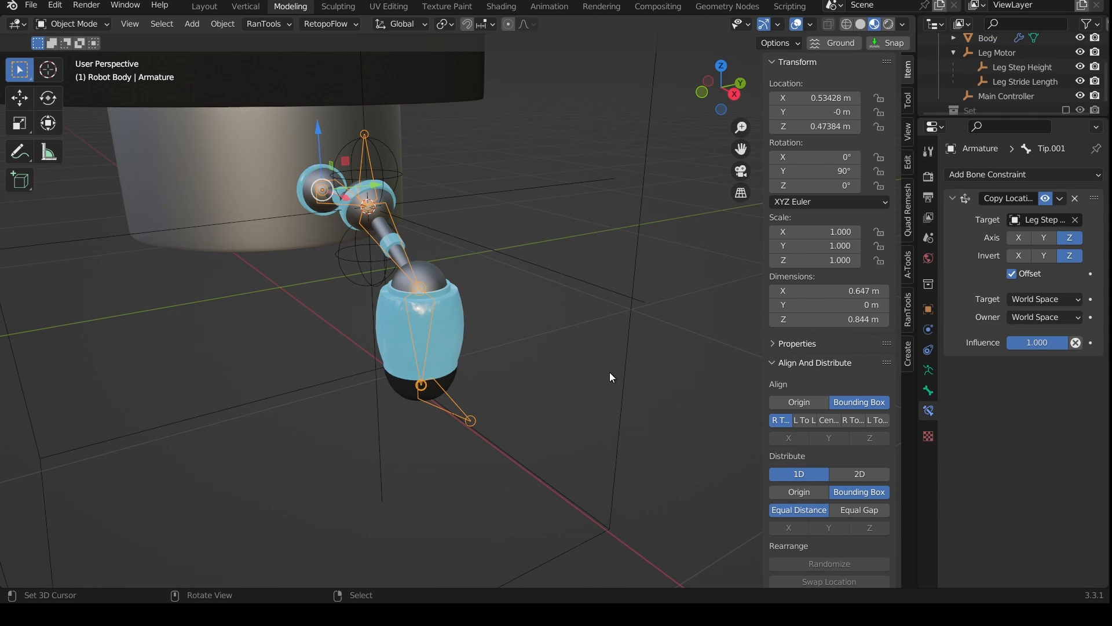
{"action": "middle_click_drag", "start_coordinate": [609, 372], "coordinate": [643, 367]}
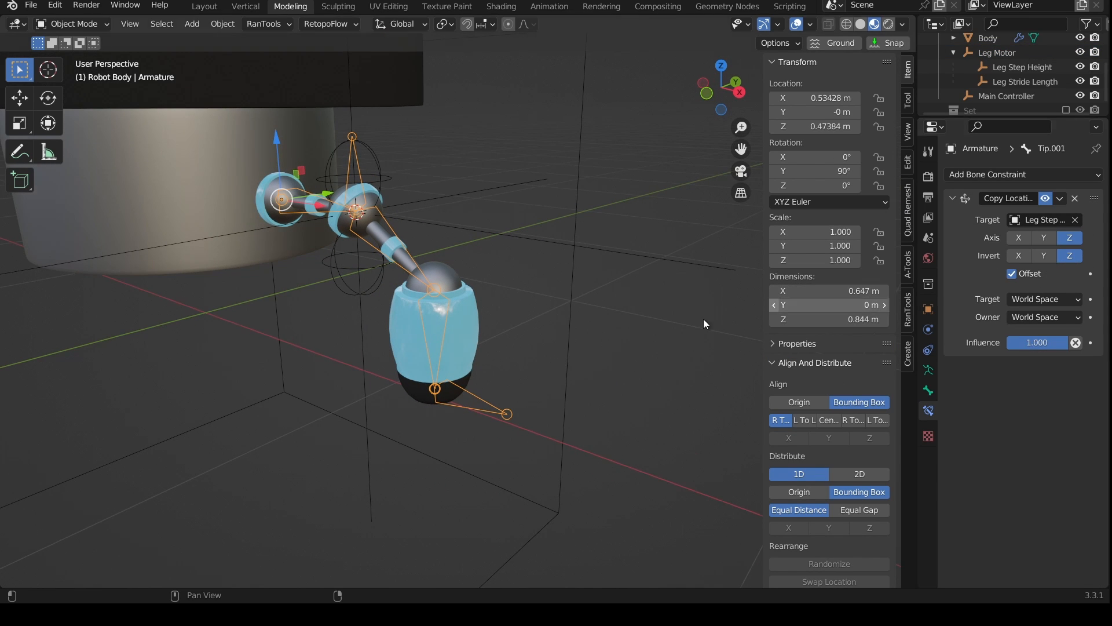
{"action": "middle_click_drag", "start_coordinate": [703, 319], "coordinate": [614, 319]}
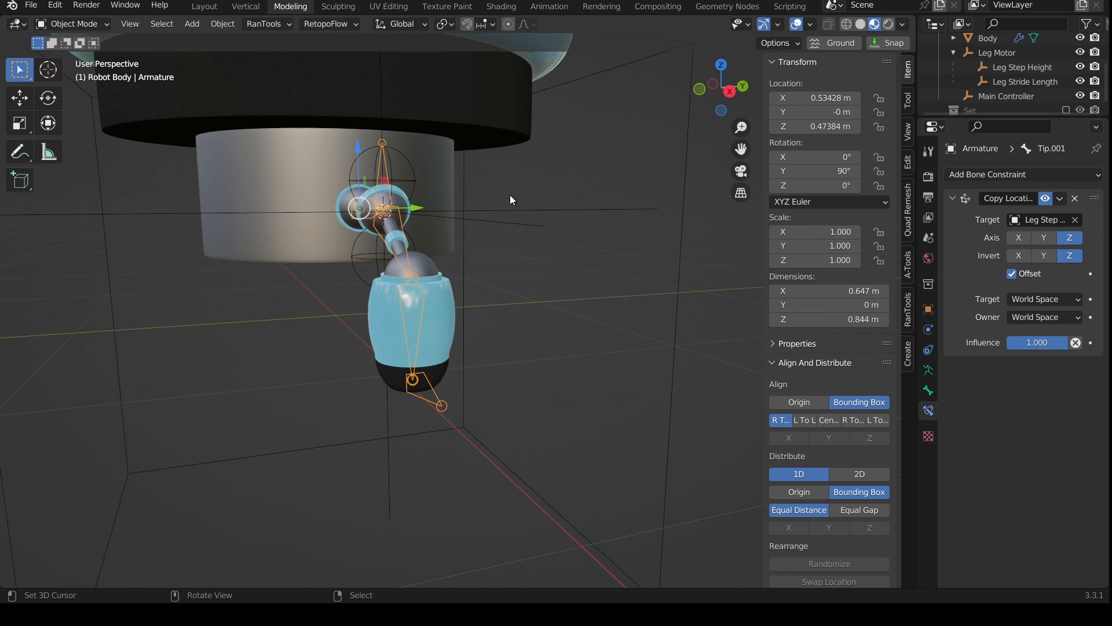
Step: Select the Leg Motor and try rotating it freely to test the inverted stepping motion
{"action": "right_click", "coordinate": [511, 199]}
{"action": "key", "text": "r"}
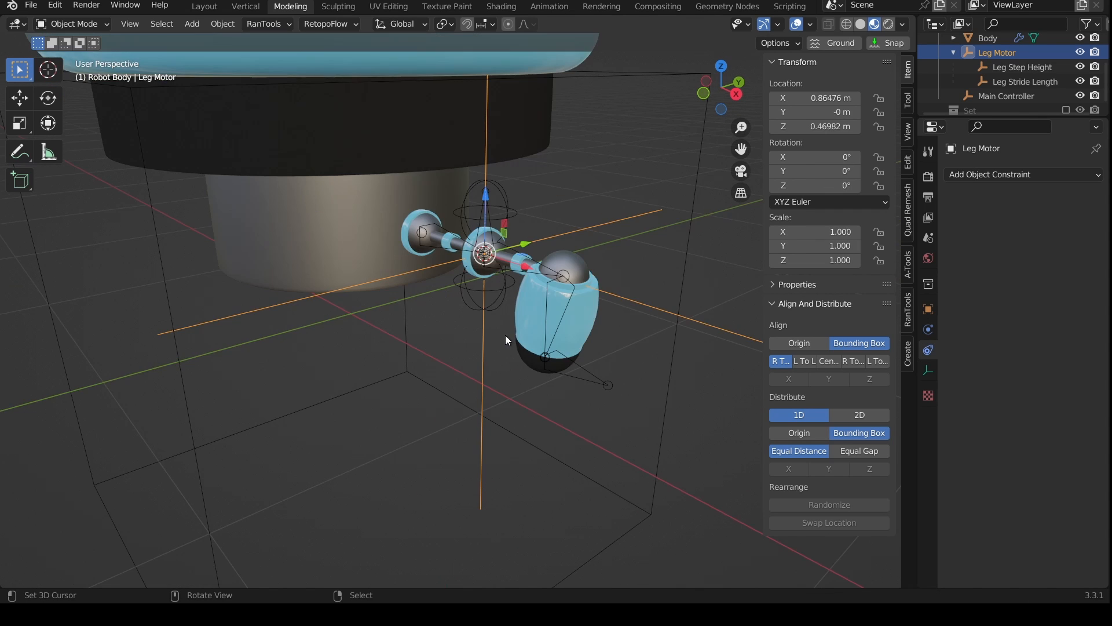
{"action": "middle_click_drag", "start_coordinate": [506, 335], "coordinate": [550, 310]}
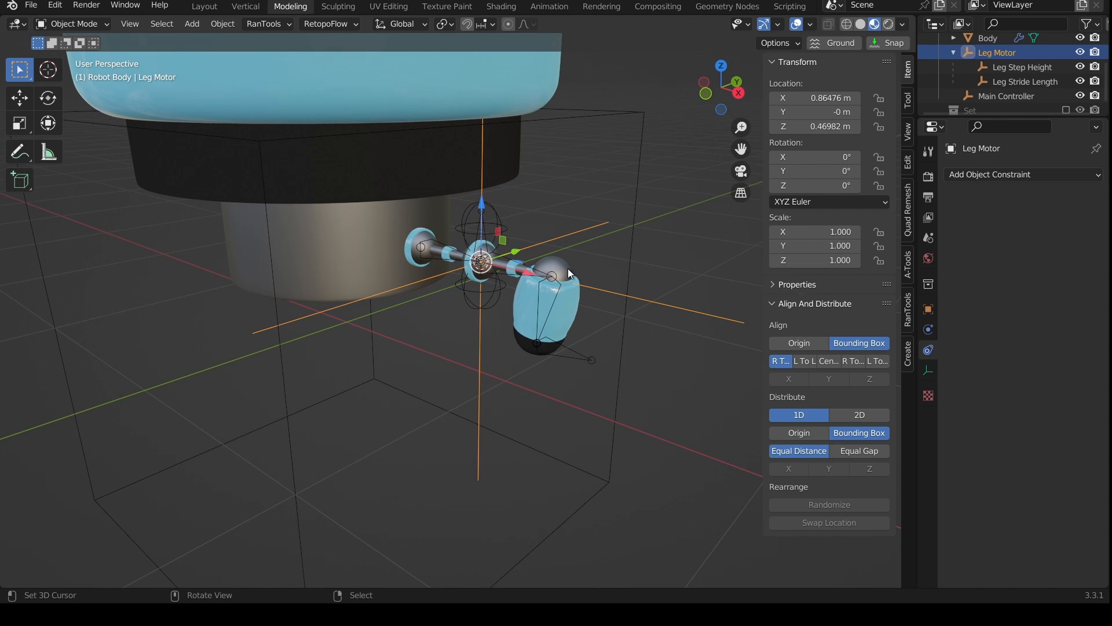
{"action": "key", "text": "r"}
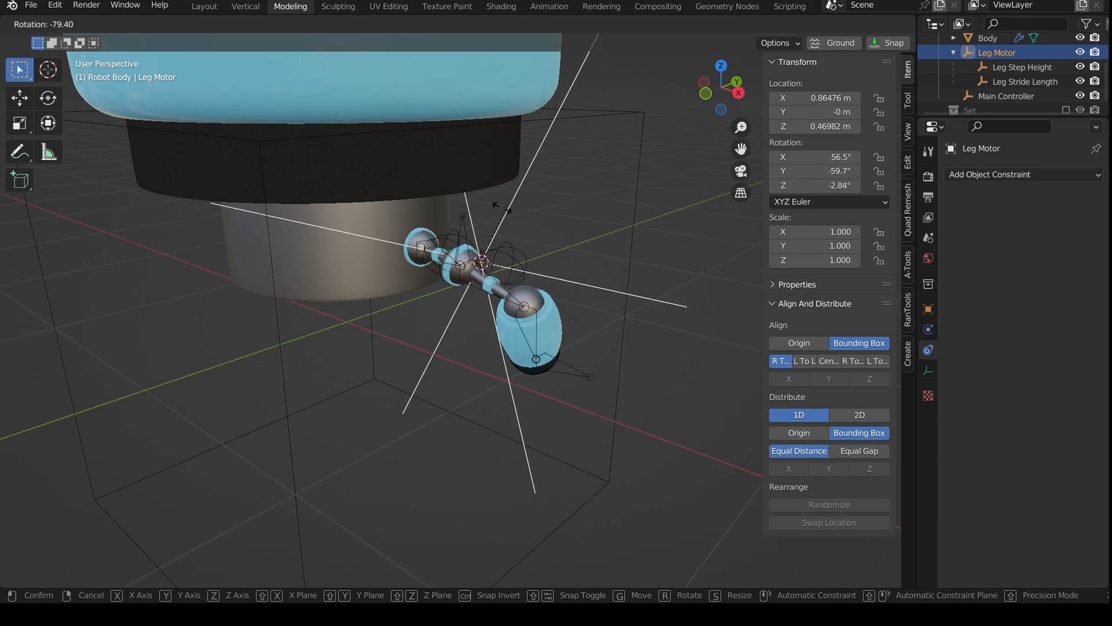
{"action": "key", "text": "Escape"}
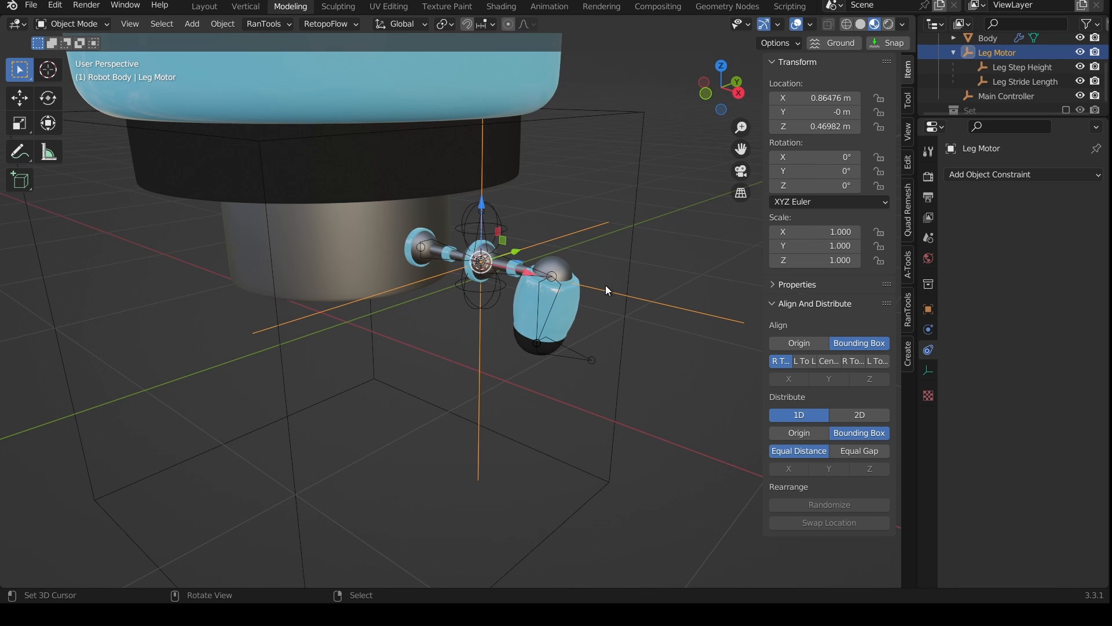
Step: Add a Transformation constraint to the Leg Motor targeting the Main Controller, with target and owner both in Local Space
{"action": "left_click", "coordinate": [1018, 175]}
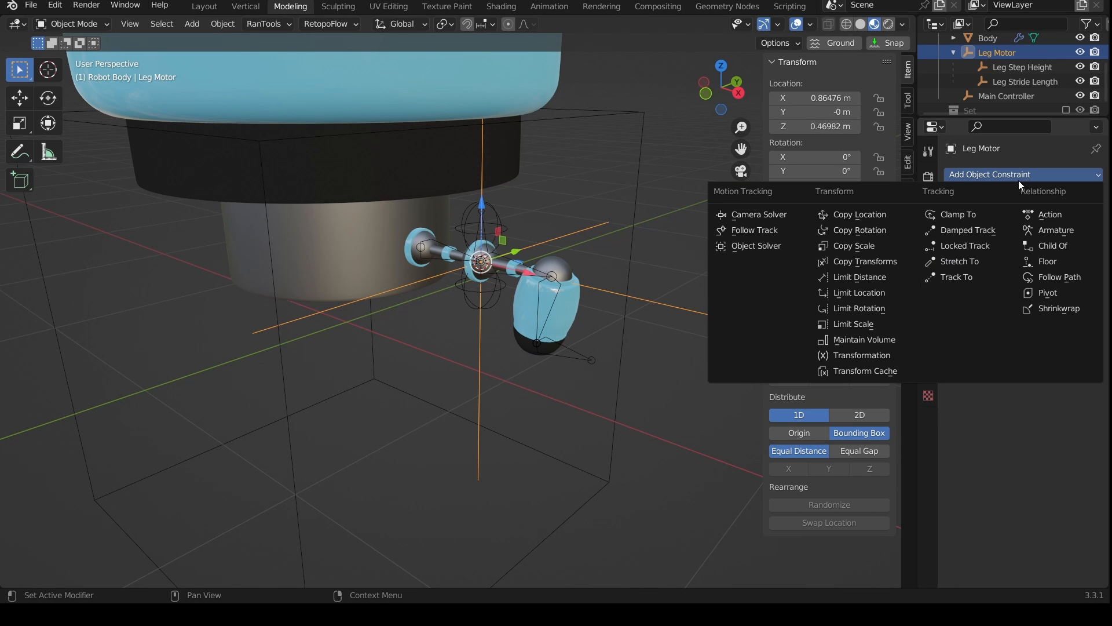
{"action": "left_click", "coordinate": [880, 358]}
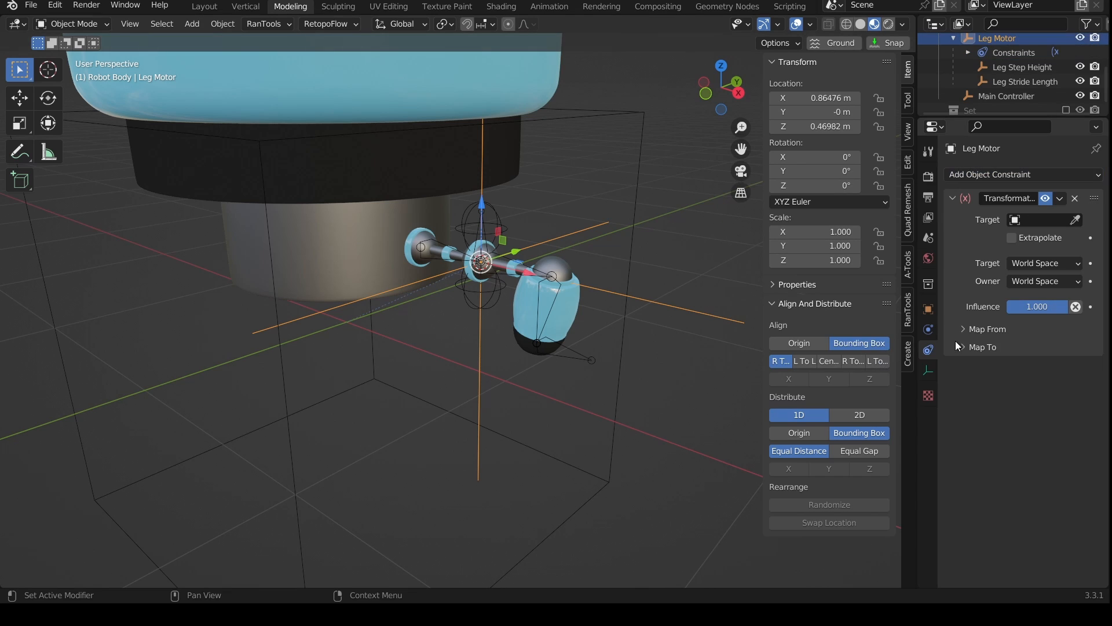
{"action": "left_click", "coordinate": [1075, 219]}
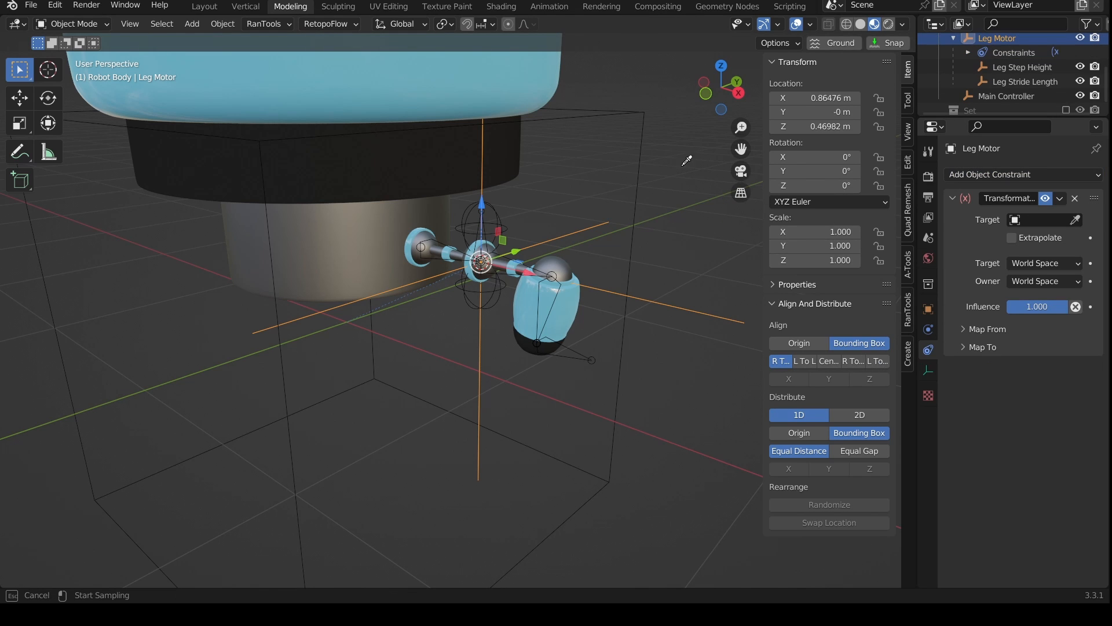
{"action": "left_click", "coordinate": [645, 119]}
{"action": "left_click", "coordinate": [1038, 264]}
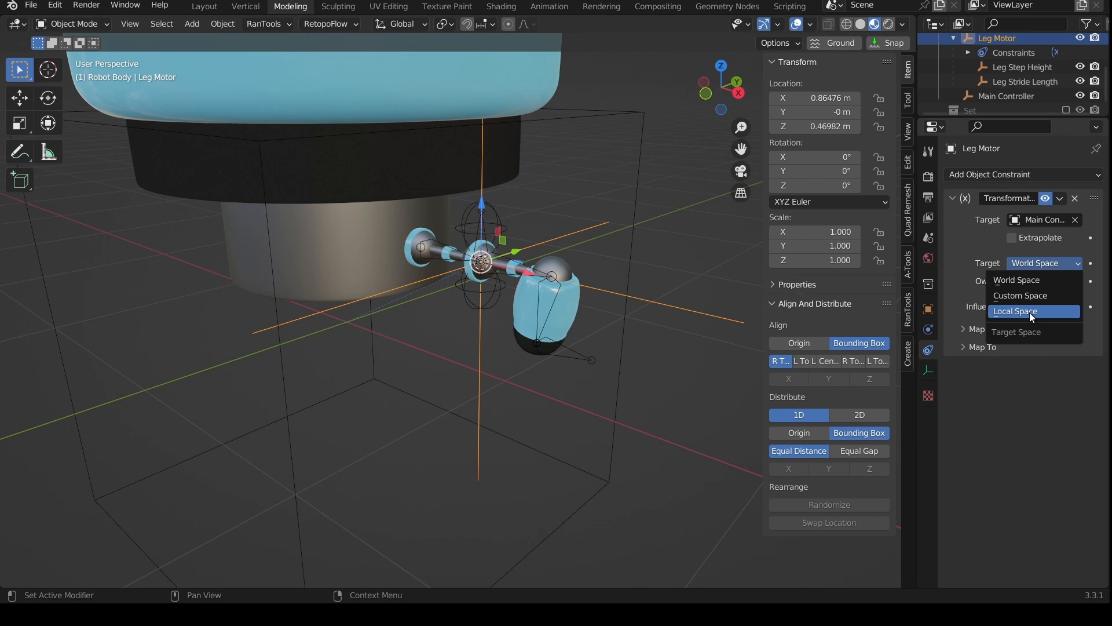
{"action": "left_click", "coordinate": [1030, 311]}
{"action": "left_click", "coordinate": [1034, 281]}
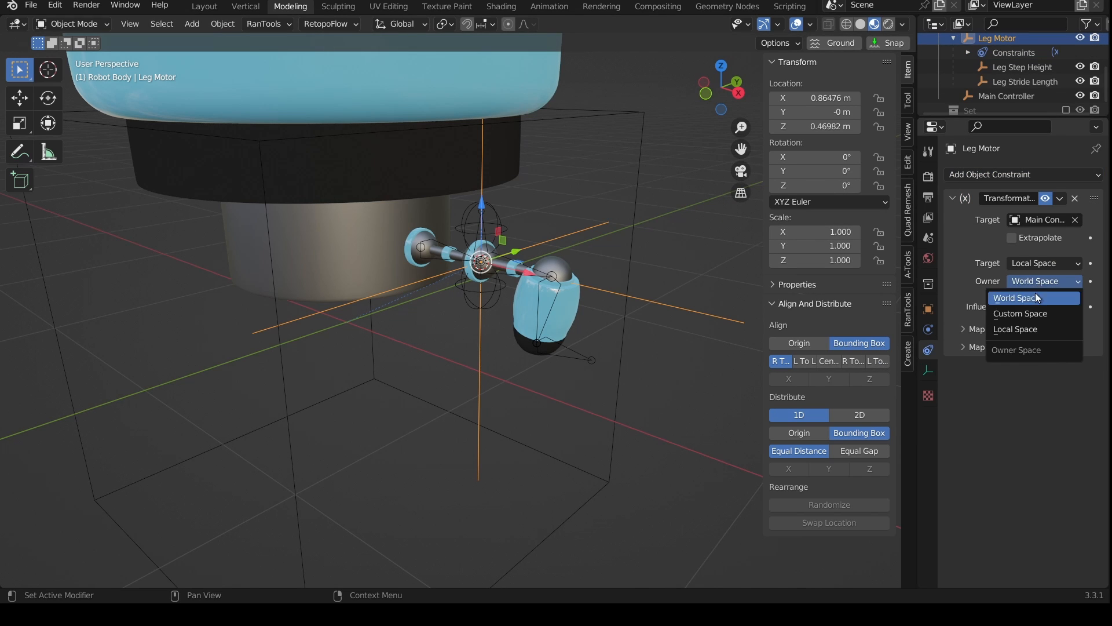
{"action": "left_click", "coordinate": [1035, 331]}
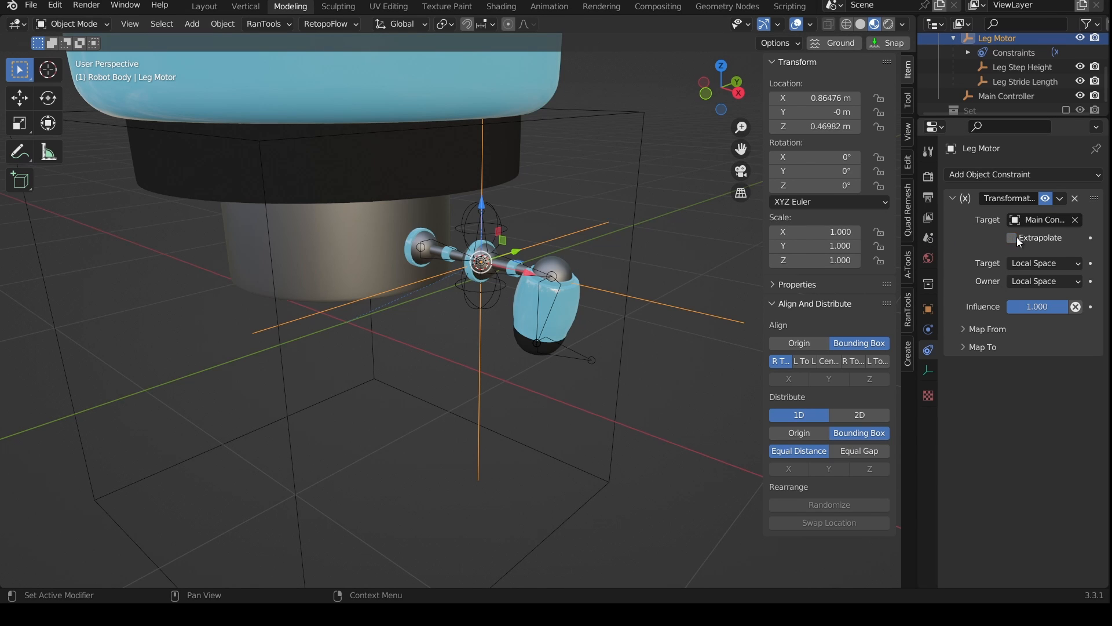
Step: Expand the constraint's Map From and Map To settings and set the Map From location Y Max to 1 m
{"action": "left_click", "coordinate": [976, 342]}
{"action": "left_click", "coordinate": [970, 328]}
{"action": "scroll", "coordinate": [978, 318], "scroll_direction": "down", "scroll_amount": 2}
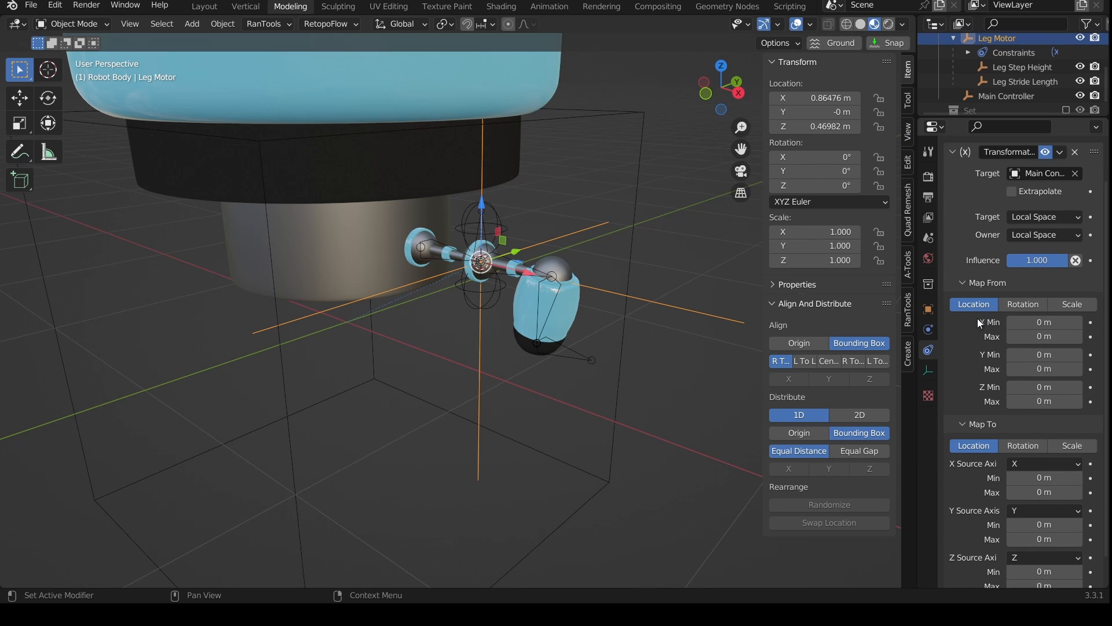
{"action": "scroll", "coordinate": [589, 304], "scroll_direction": "down", "scroll_amount": 4}
{"action": "scroll", "coordinate": [589, 304], "scroll_direction": "up", "scroll_amount": 3}
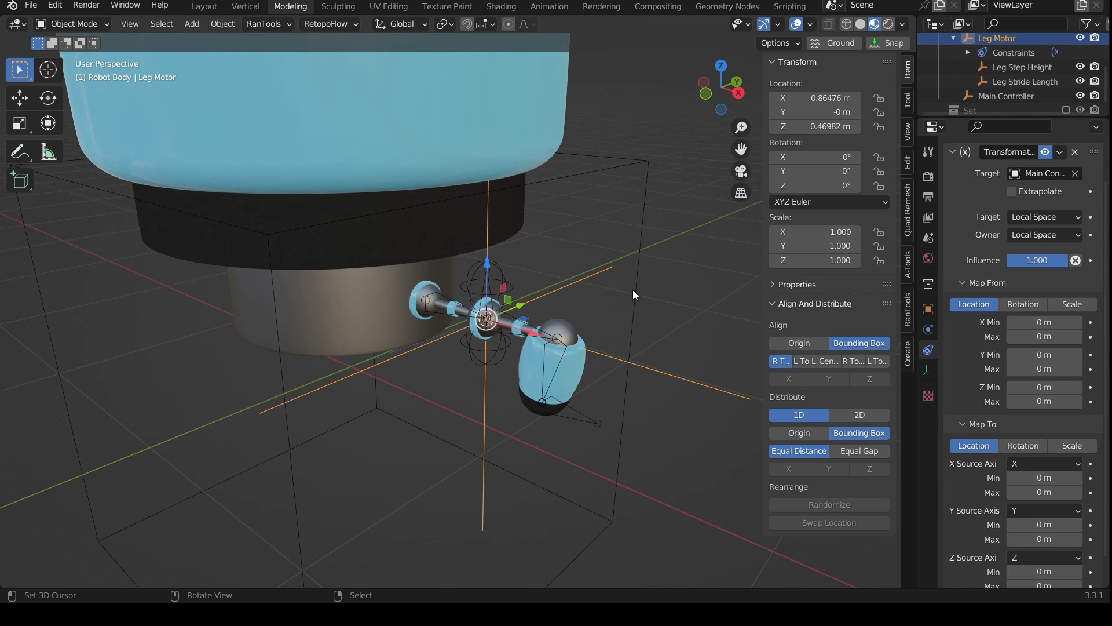
{"action": "scroll", "coordinate": [628, 267], "scroll_direction": "down", "scroll_amount": 1}
{"action": "left_click", "coordinate": [608, 189]}
{"action": "left_click", "coordinate": [554, 290]}
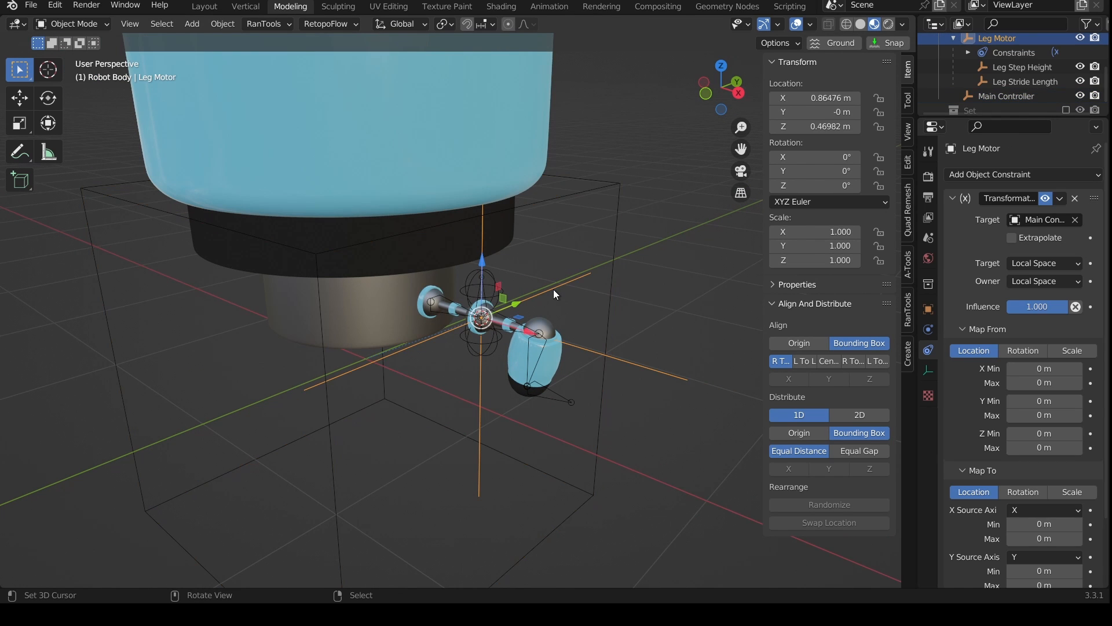
{"action": "right_click", "coordinate": [606, 291]}
{"action": "right_click", "coordinate": [571, 282]}
{"action": "scroll", "coordinate": [982, 366], "scroll_direction": "down", "scroll_amount": 2}
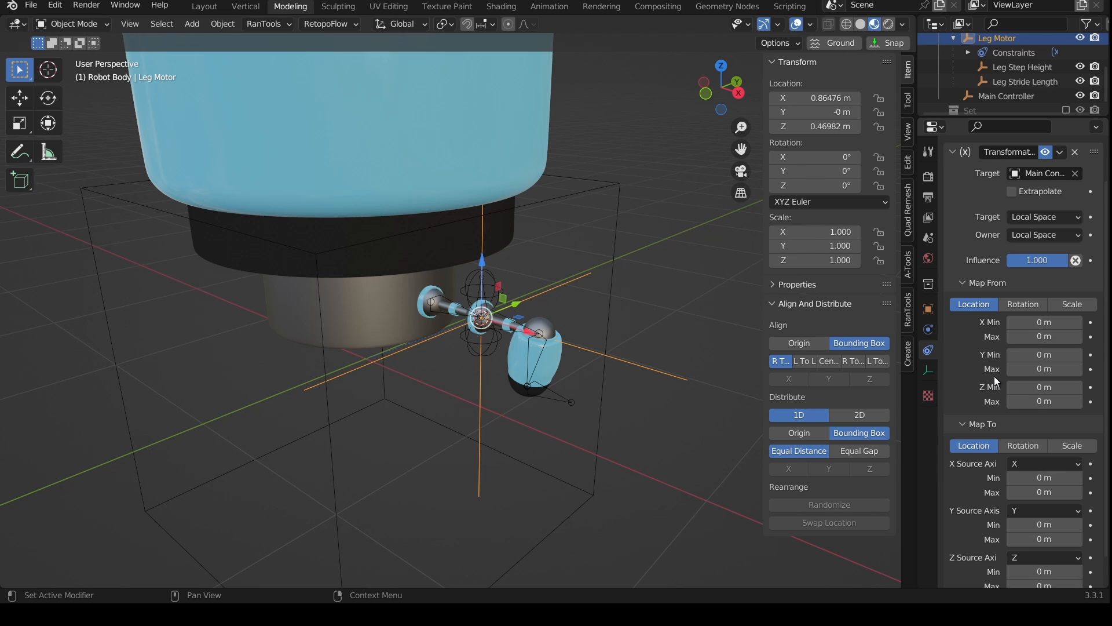
{"action": "scroll", "coordinate": [994, 360], "scroll_direction": "down", "scroll_amount": 1}
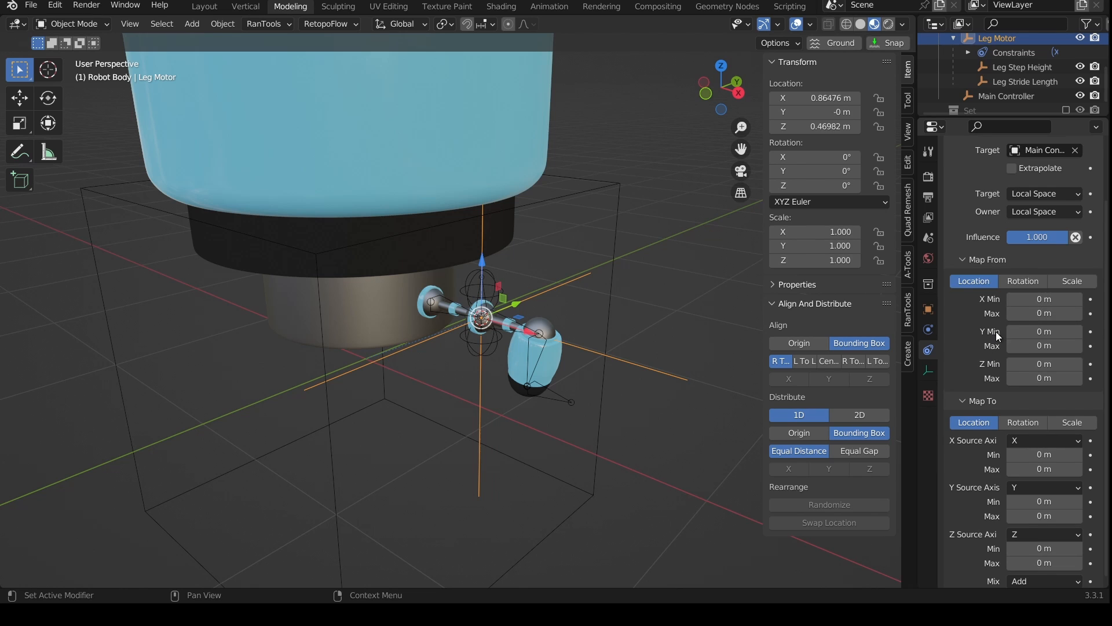
{"action": "left_click", "coordinate": [1042, 347]}
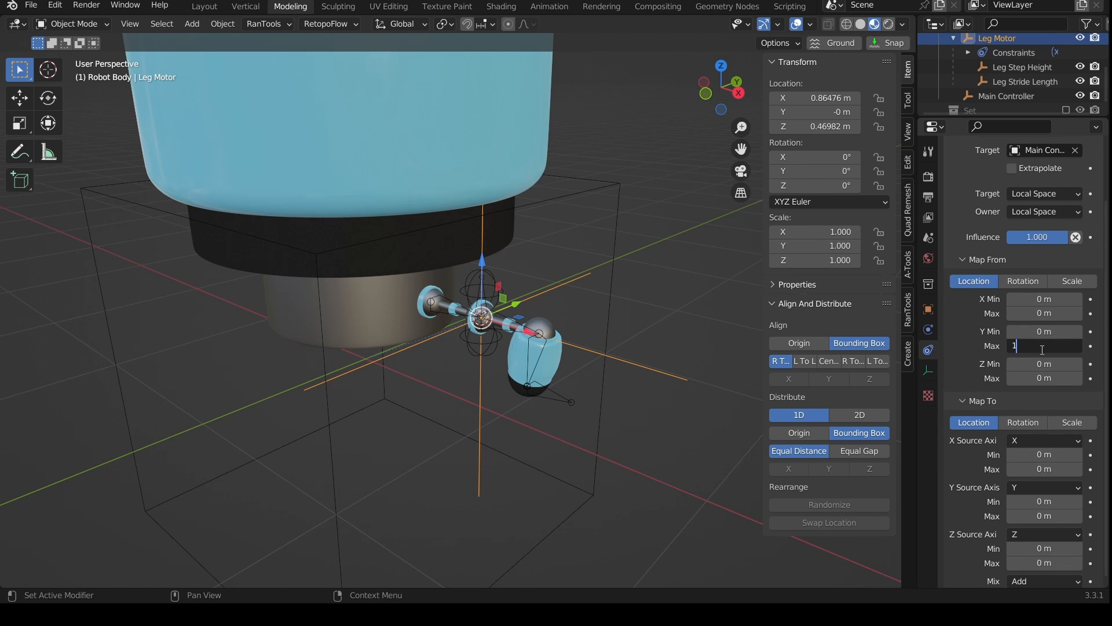
{"action": "key", "text": "Return"}
Step: Select the Main Controller and examine its axes relative to the robot leg from several angles
{"action": "scroll", "coordinate": [678, 307], "scroll_direction": "down", "scroll_amount": 1}
{"action": "middle_click_drag", "start_coordinate": [619, 322], "coordinate": [666, 241], "text": "shift"}
{"action": "middle_click_drag", "start_coordinate": [649, 258], "coordinate": [688, 187]}
{"action": "left_click", "coordinate": [688, 187]}
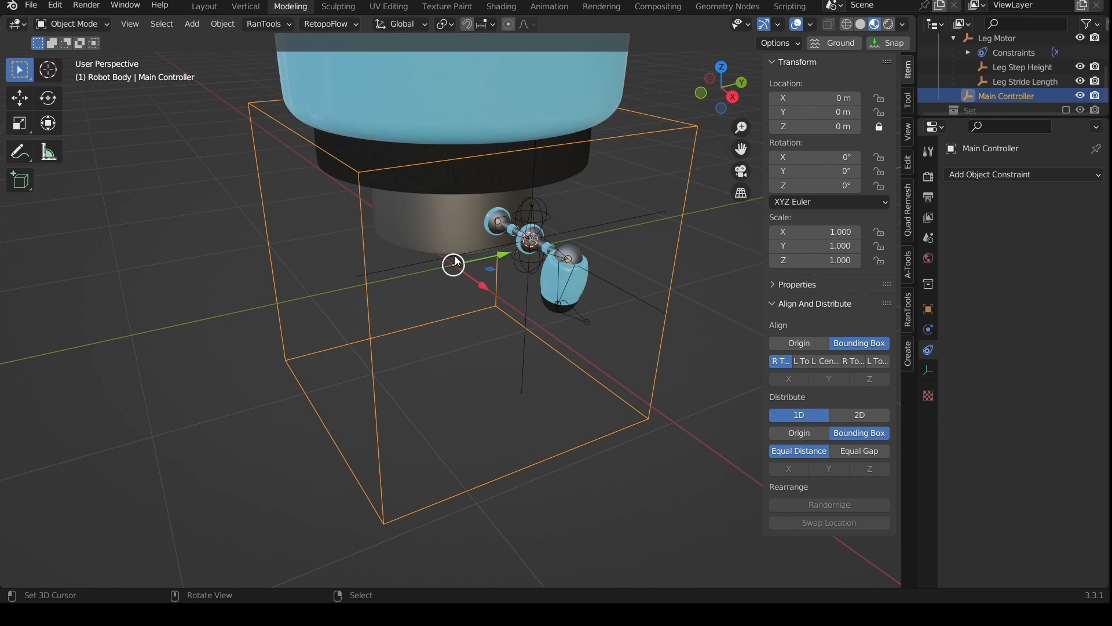
{"action": "middle_click_drag", "start_coordinate": [476, 284], "coordinate": [390, 310]}
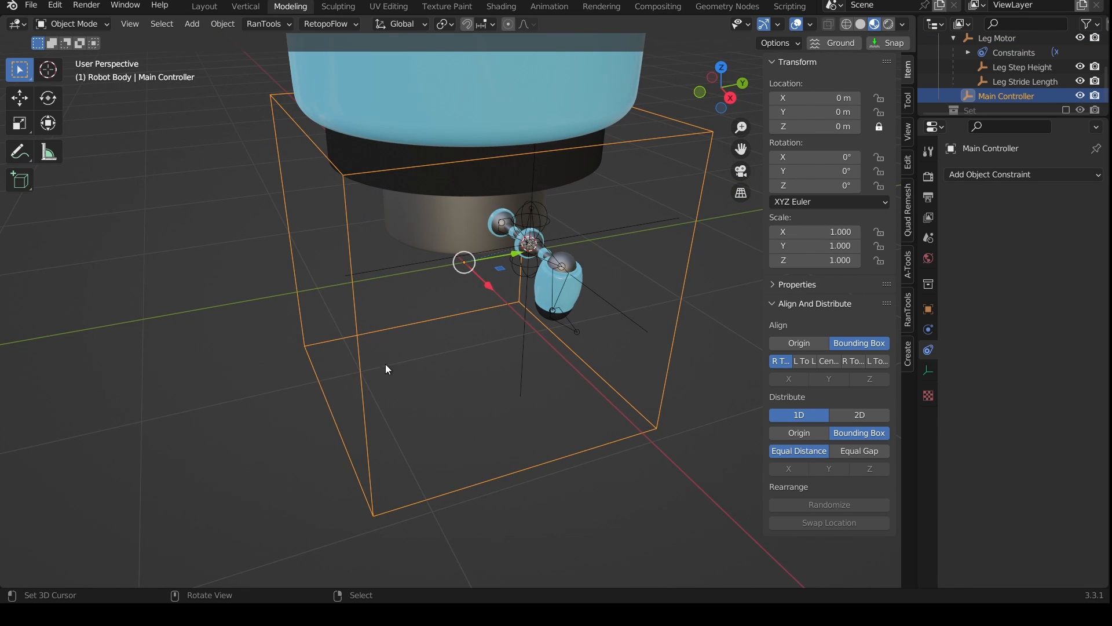
{"action": "middle_click_drag", "start_coordinate": [386, 366], "coordinate": [429, 355]}
Step: Switch the Leg Motor constraint's Map To to Rotation and try rotating the motor about the X axis
{"action": "right_click", "coordinate": [617, 265]}
{"action": "scroll", "coordinate": [1046, 403], "scroll_direction": "down", "scroll_amount": 3}
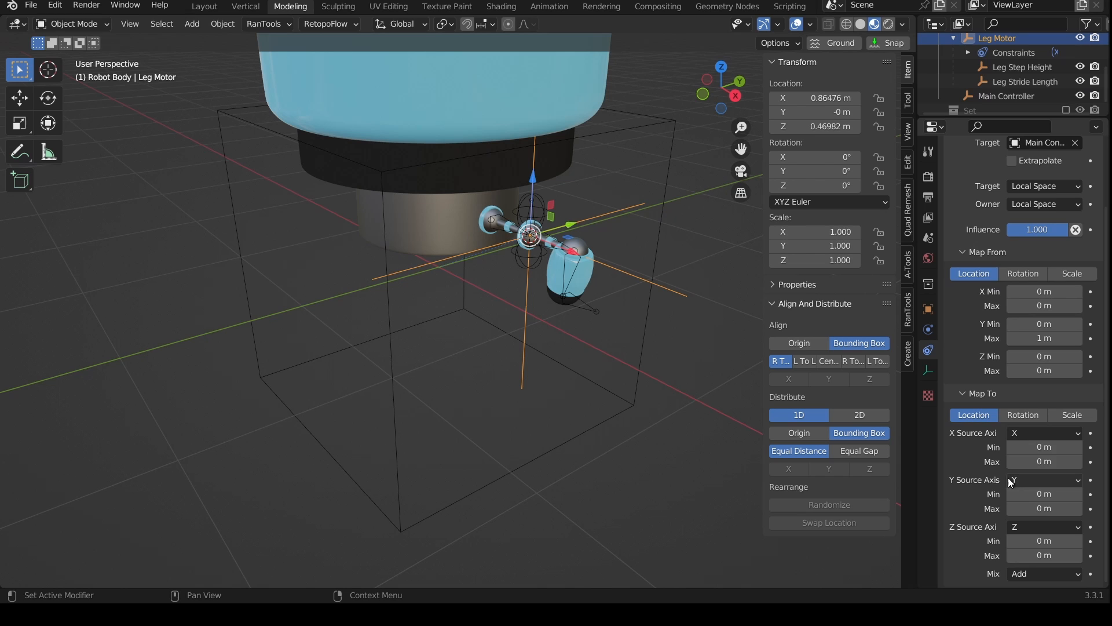
{"action": "left_click", "coordinate": [1021, 417]}
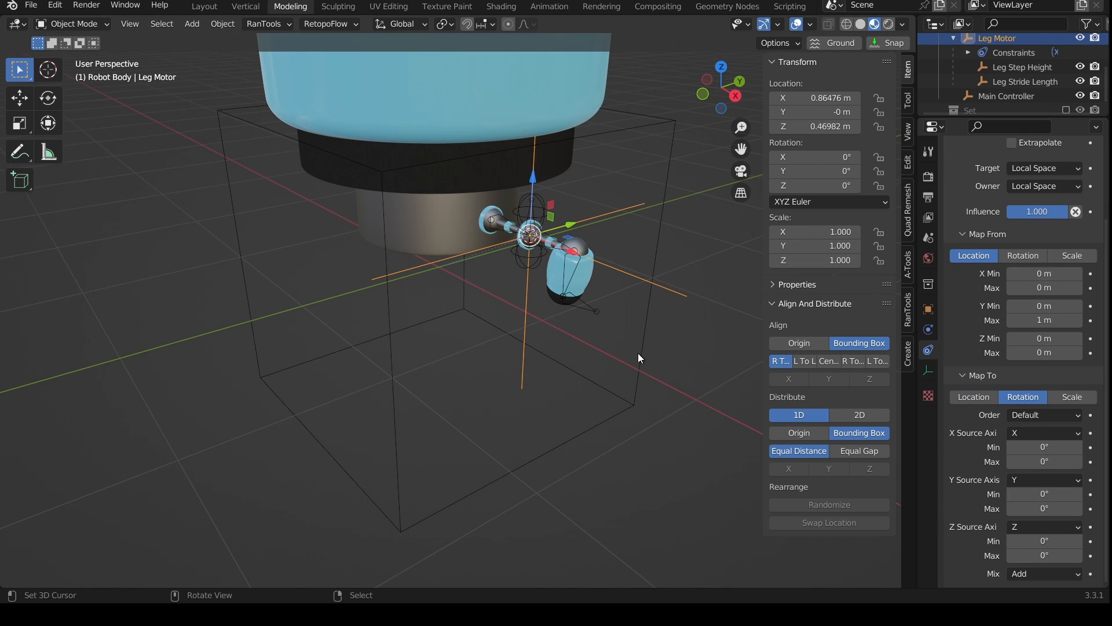
{"action": "middle_click_drag", "start_coordinate": [638, 353], "coordinate": [632, 275]}
{"action": "key", "text": "r"}
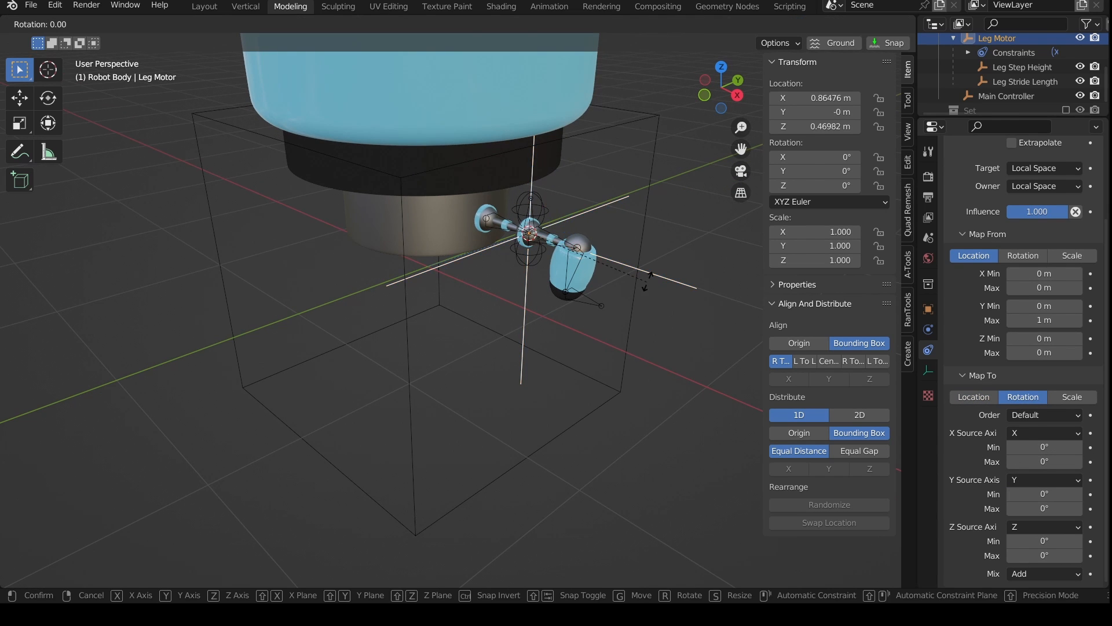
{"action": "key", "text": "x"}
{"action": "key", "text": "Escape"}
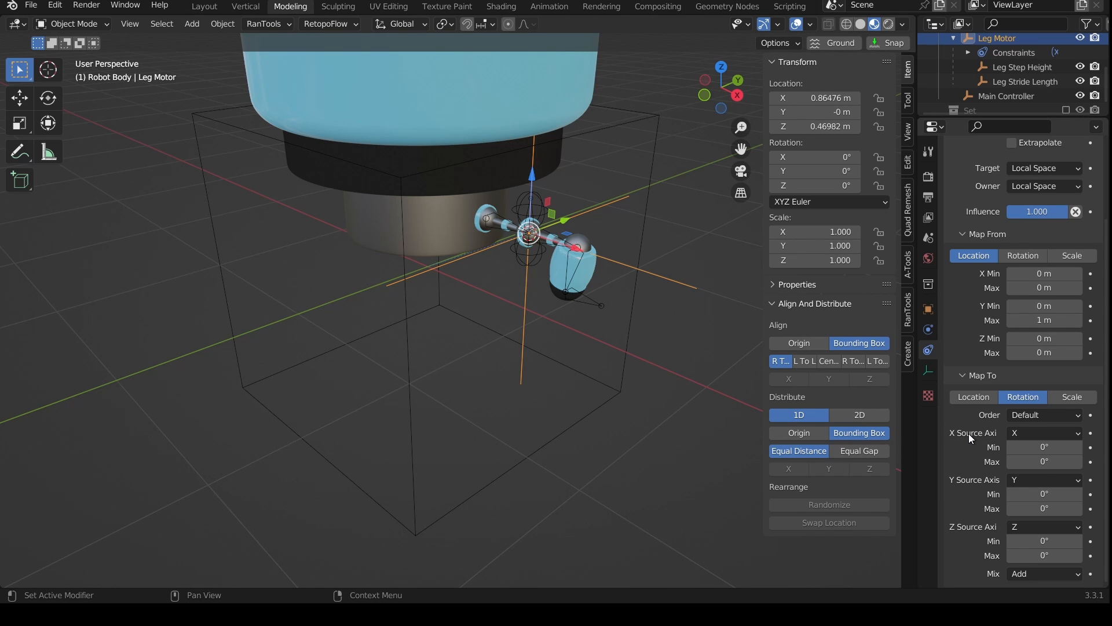
Step: Set the Map To rotation X Max to 360° and its X Source Axis to Y
{"action": "double_click", "coordinate": [1033, 461]}
{"action": "type", "text": "360"}
{"action": "key", "text": "Return"}
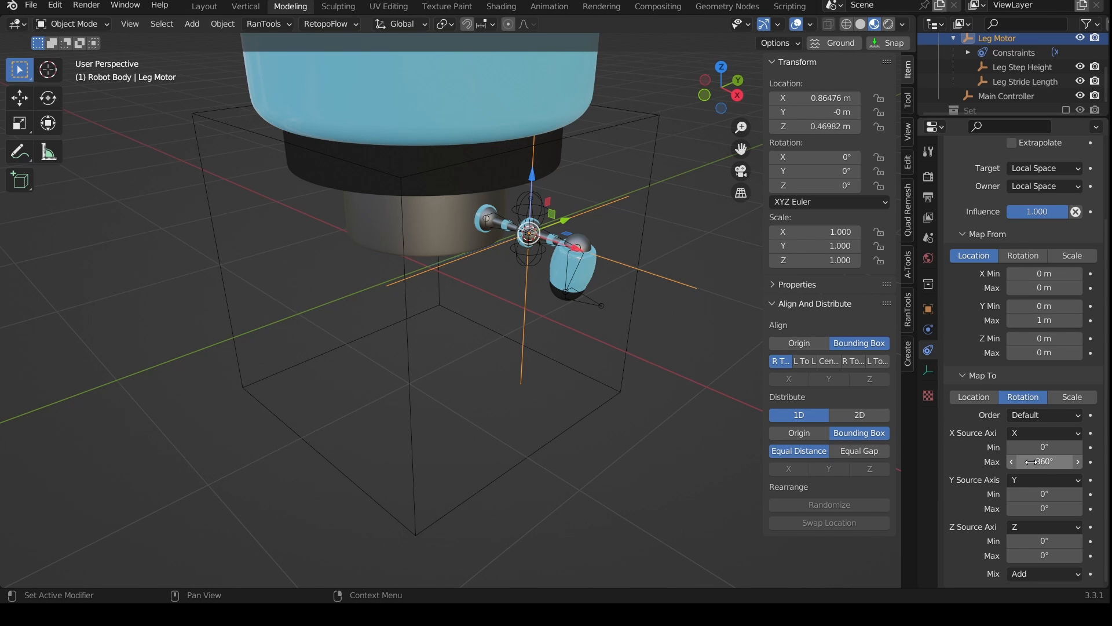
{"action": "left_click", "coordinate": [1029, 435]}
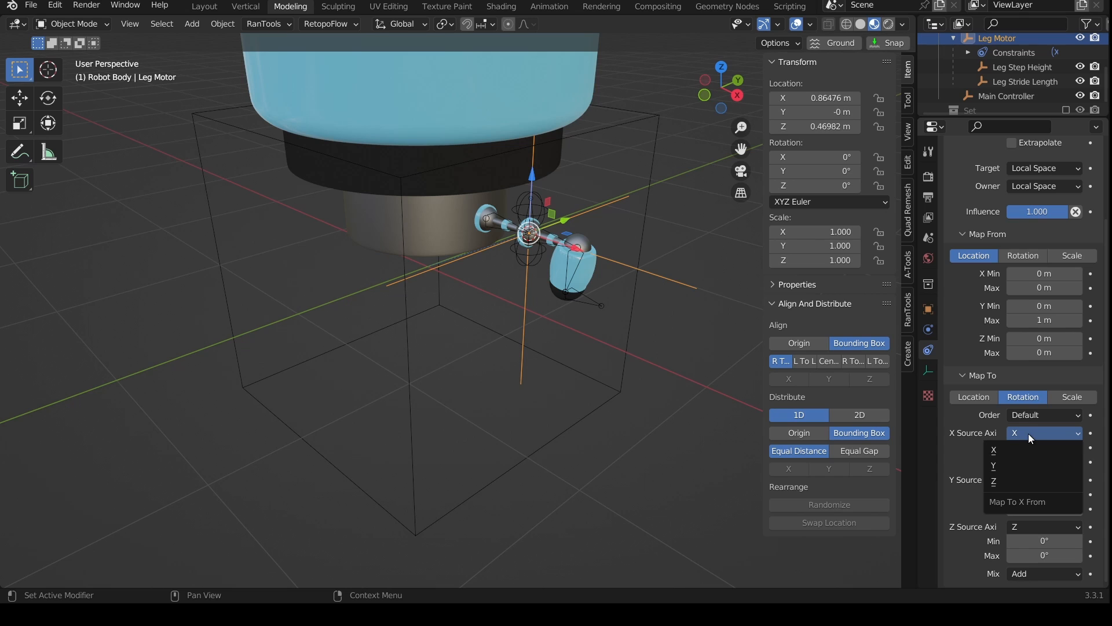
{"action": "left_click", "coordinate": [1001, 466]}
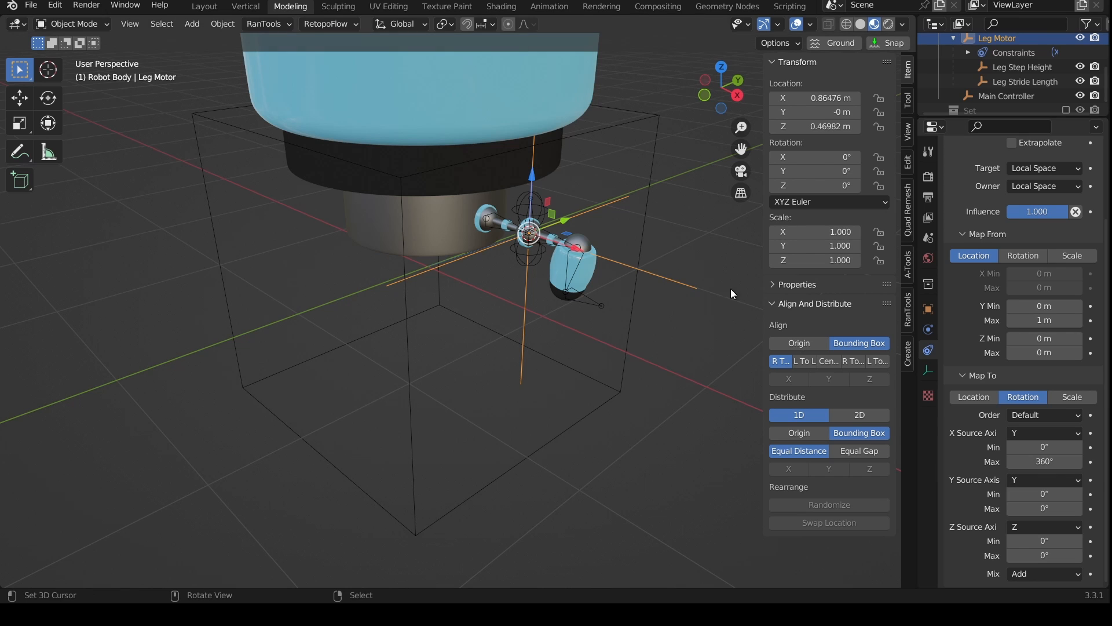
Step: Try moving the Main Controller along the Y axis to test how it drives the Leg Motor
{"action": "left_click", "coordinate": [645, 225]}
{"action": "key", "text": "g"}
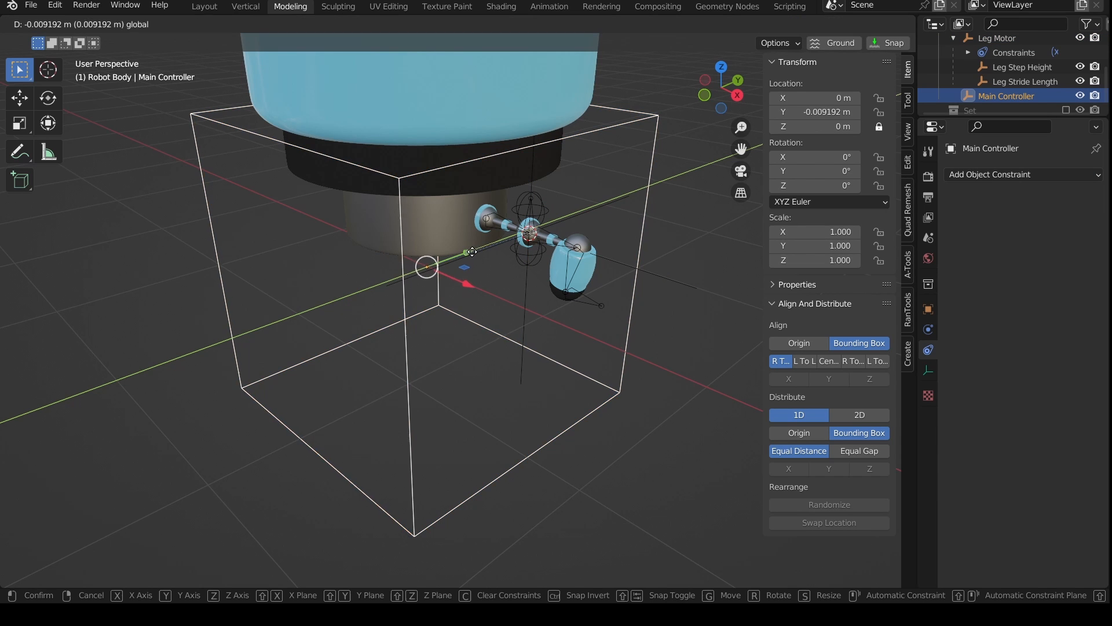
{"action": "key", "text": "y"}
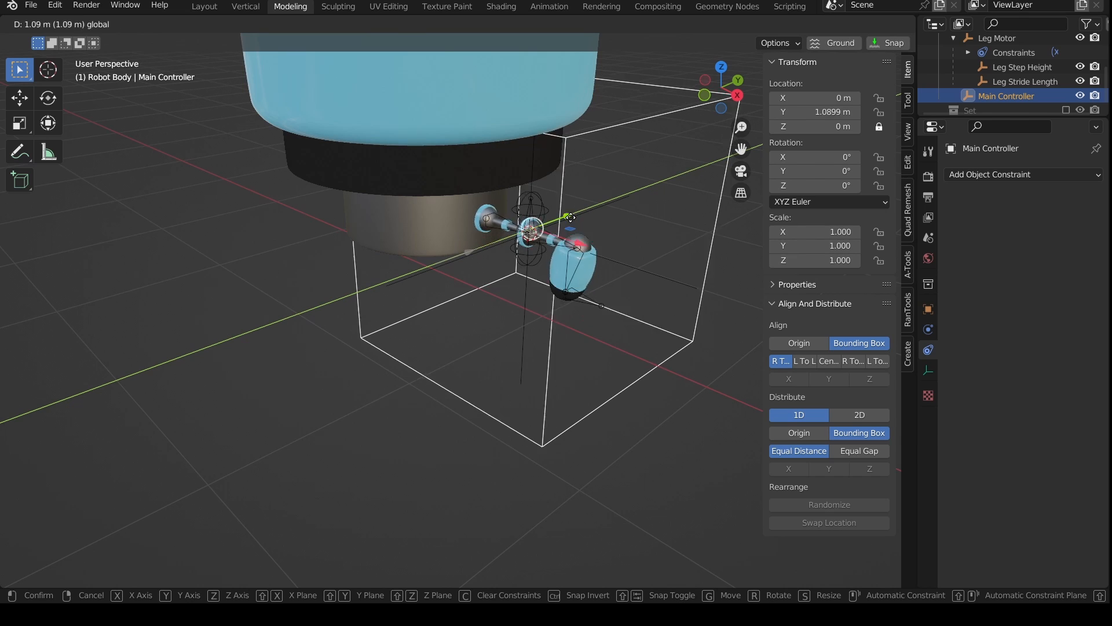
{"action": "right_click", "coordinate": [606, 273]}
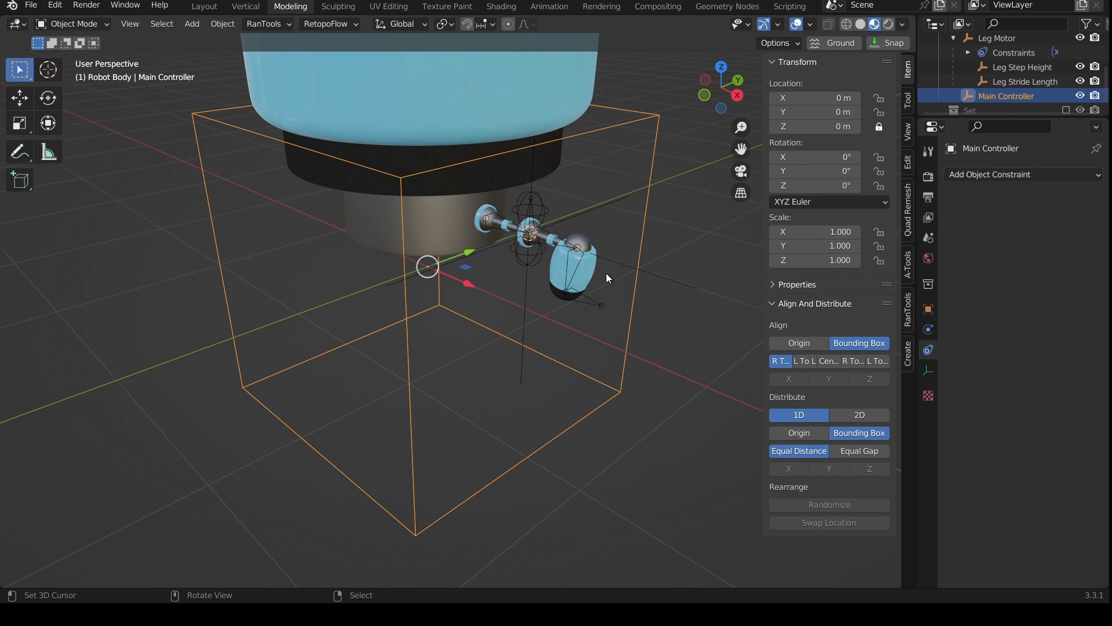
Step: Enable Extrapolate in the Leg Motor's Transformation constraint and test it by moving the Main Controller along Y
{"action": "left_click", "coordinate": [619, 261]}
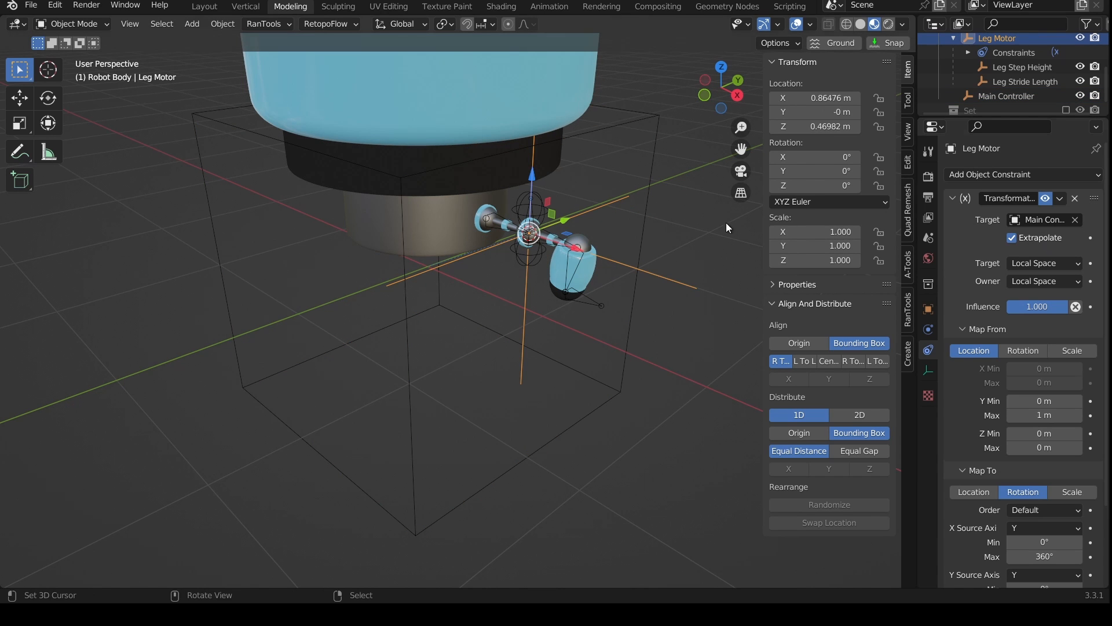
{"action": "left_click", "coordinate": [439, 264]}
{"action": "left_click_drag", "start_coordinate": [442, 261], "coordinate": [626, 115]}
{"action": "right_click", "coordinate": [626, 116]}
Step: Try sliding the Main Controller back and forth along Y while checking the stepping leg from closer and different angles
{"action": "middle_click_drag", "start_coordinate": [587, 277], "coordinate": [604, 259]}
{"action": "middle_click_drag", "start_coordinate": [604, 260], "coordinate": [481, 307], "text": "shift"}
{"action": "left_click_drag", "start_coordinate": [348, 317], "coordinate": [488, 296]}
{"action": "right_click", "coordinate": [488, 297]}
{"action": "mouse_move", "coordinate": [458, 279]}
{"action": "middle_mouse_down"}
{"action": "mouse_move", "coordinate": [423, 284]}
{"action": "mouse_move", "coordinate": [463, 265]}
{"action": "middle_mouse_up"}
{"action": "scroll", "coordinate": [463, 265], "scroll_direction": "up", "scroll_amount": 2}
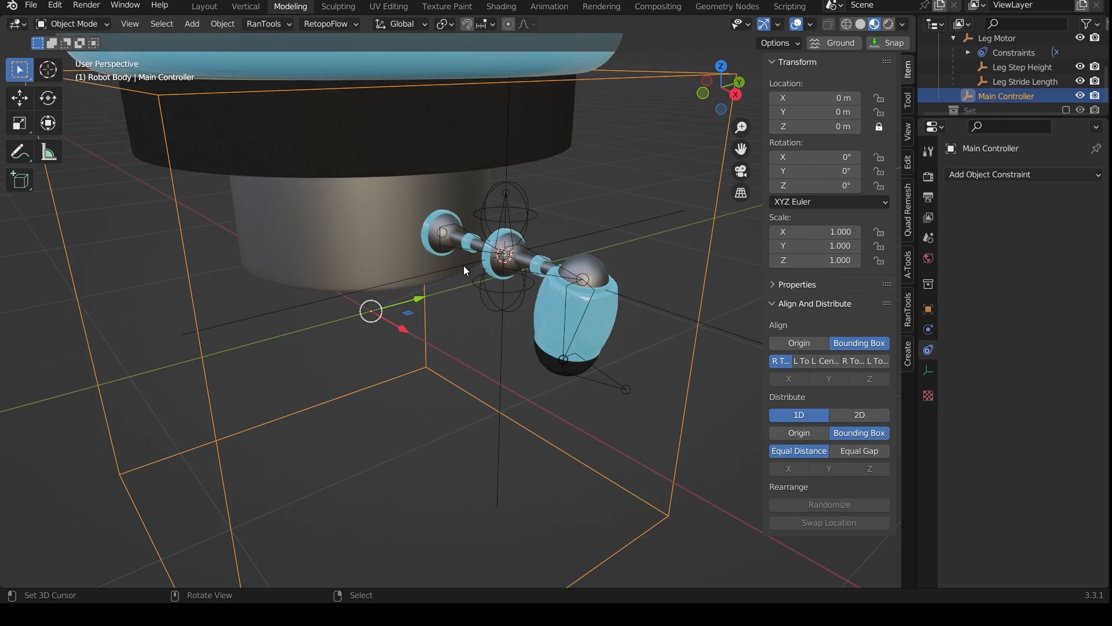
{"action": "mouse_move", "coordinate": [417, 299]}
{"action": "left_mouse_down"}
{"action": "mouse_move", "coordinate": [334, 321]}
{"action": "mouse_move", "coordinate": [528, 268]}
{"action": "mouse_move", "coordinate": [407, 302]}
{"action": "mouse_move", "coordinate": [460, 302]}
{"action": "mouse_move", "coordinate": [453, 290]}
{"action": "mouse_move", "coordinate": [427, 297]}
{"action": "left_mouse_up"}
{"action": "right_click", "coordinate": [460, 301]}
{"action": "right_click", "coordinate": [427, 298]}
{"action": "scroll", "coordinate": [470, 304], "scroll_direction": "down", "scroll_amount": 2}
{"action": "scroll", "coordinate": [475, 305], "scroll_direction": "up", "scroll_amount": 2}
{"action": "scroll", "coordinate": [491, 326], "scroll_direction": "down", "scroll_amount": 1}
{"action": "mouse_move", "coordinate": [491, 330]}
{"action": "middle_mouse_down"}
{"action": "mouse_move", "coordinate": [547, 319]}
{"action": "mouse_move", "coordinate": [475, 336]}
{"action": "middle_mouse_up"}
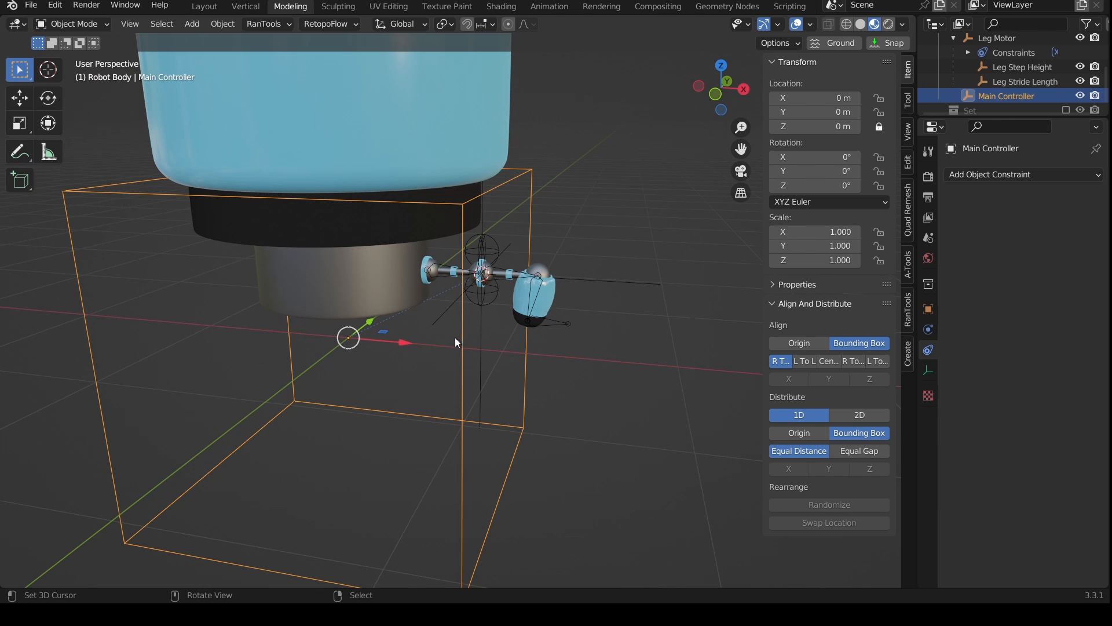
{"action": "key", "text": "shift+a"}
{"action": "mouse_move", "coordinate": [377, 330]}
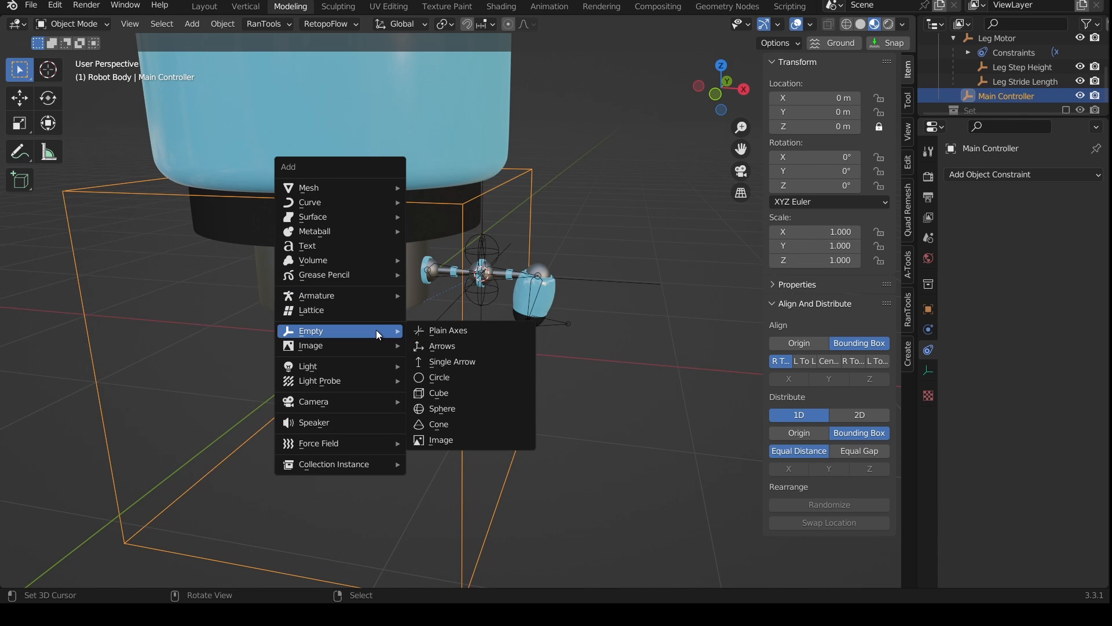
{"action": "left_click", "coordinate": [450, 346]}
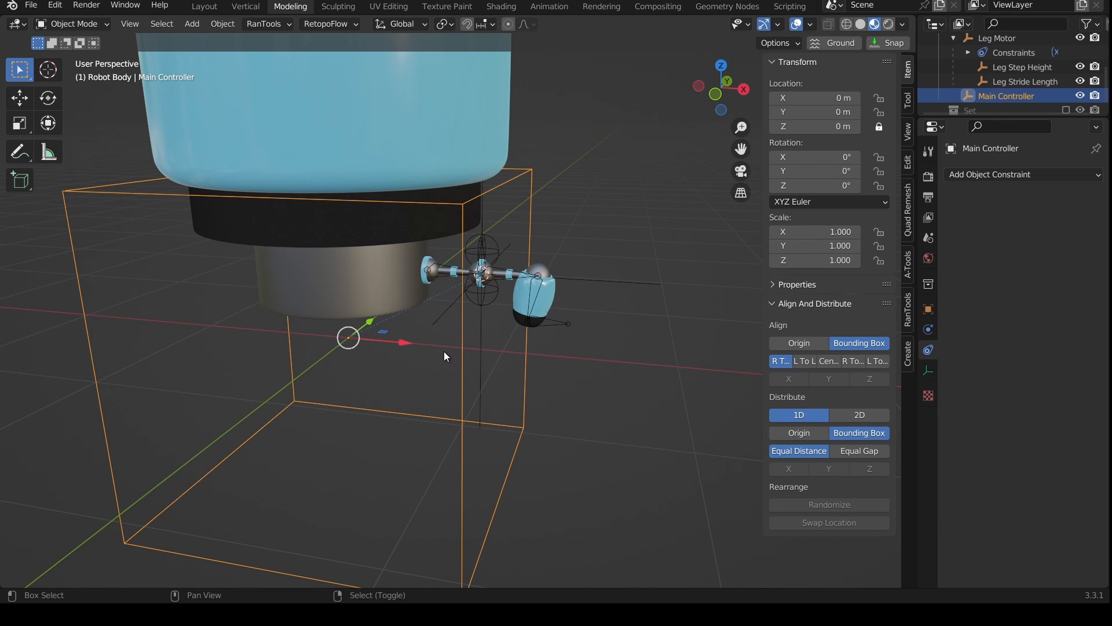
Step: Snap the 3D cursor to the Main Controller's origin and add a Plain Axes empty there
{"action": "key", "text": "shift+s"}
{"action": "left_click", "coordinate": [437, 420]}
{"action": "key", "text": "shift+a"}
{"action": "mouse_move", "coordinate": [438, 419]}
{"action": "left_click", "coordinate": [516, 421]}
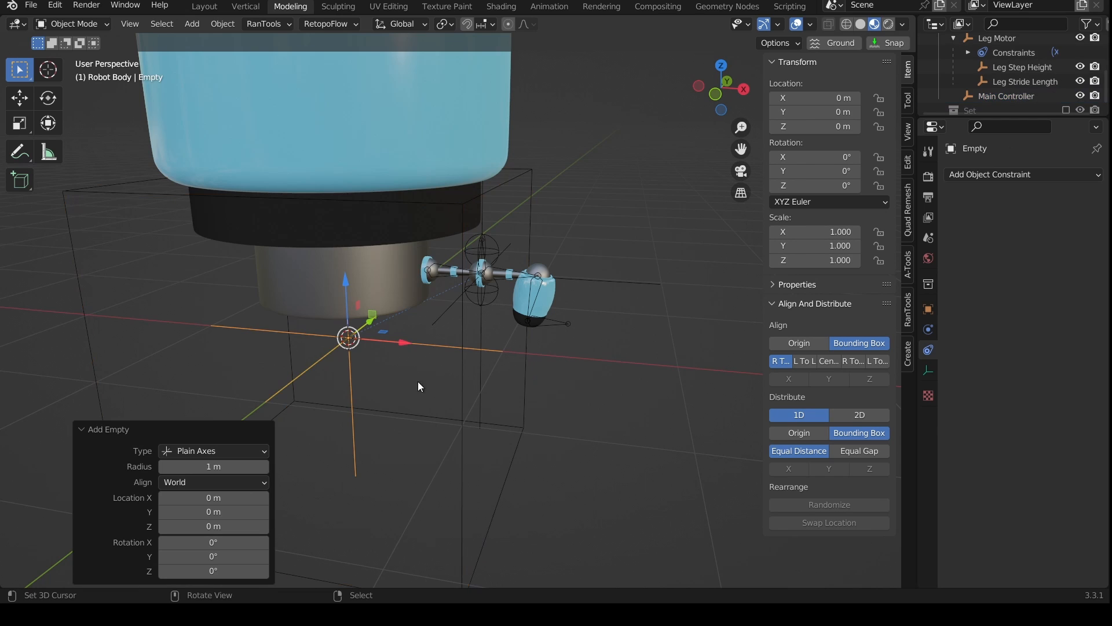
Step: Add a Sphere empty at the 3D cursor and scale it to 0.1
{"action": "middle_click_drag", "start_coordinate": [418, 381], "coordinate": [391, 370]}
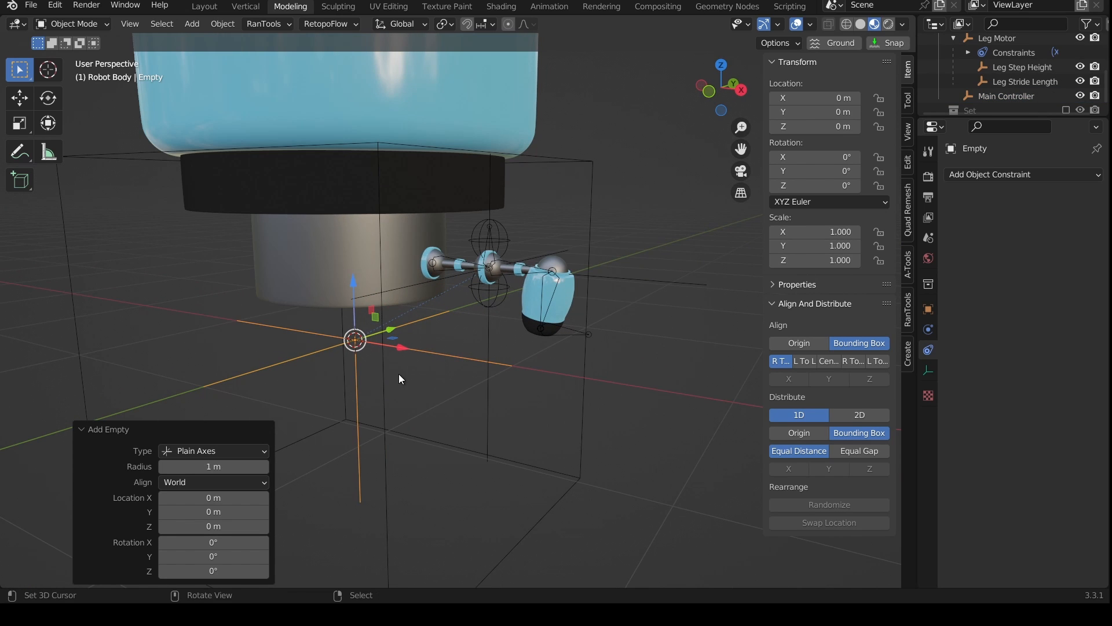
{"action": "key", "text": "shift+a"}
{"action": "mouse_move", "coordinate": [397, 366]}
{"action": "left_click", "coordinate": [459, 442]}
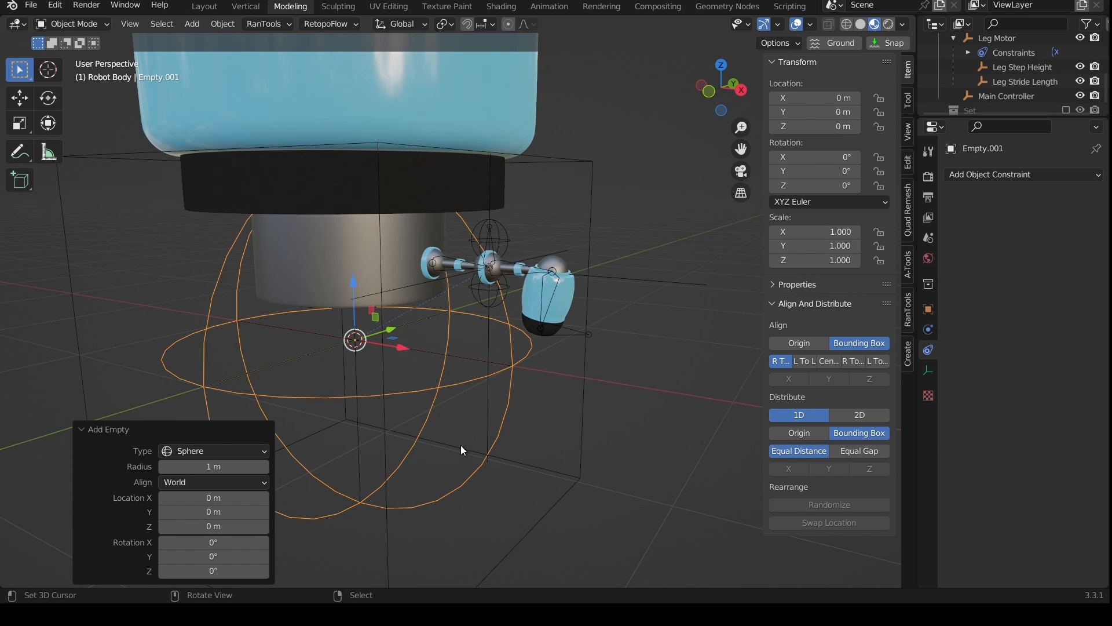
{"action": "scroll", "coordinate": [492, 434], "scroll_direction": "down", "scroll_amount": 1}
{"action": "type", "text": "s.1"}
{"action": "key", "text": "Return"}
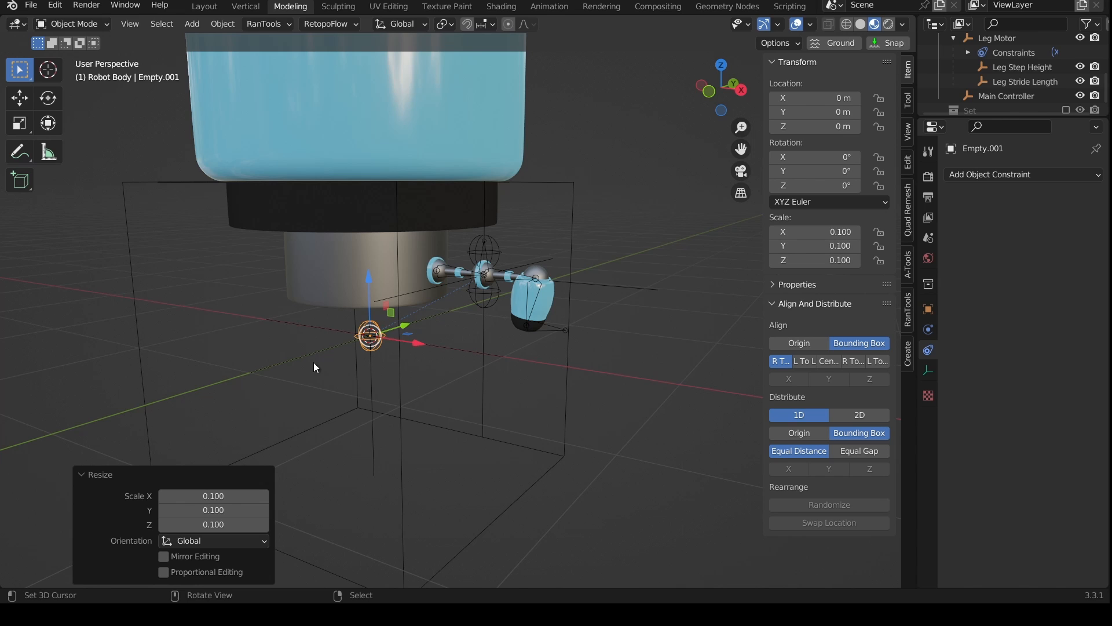
Step: Raise the small Sphere empty slightly along Z and parent it to the Plain Axes empty as Object
{"action": "middle_click_drag", "start_coordinate": [314, 363], "coordinate": [361, 354]}
{"action": "left_click_drag", "start_coordinate": [334, 290], "coordinate": [336, 274]}
{"action": "left_click", "coordinate": [398, 355], "text": "shift"}
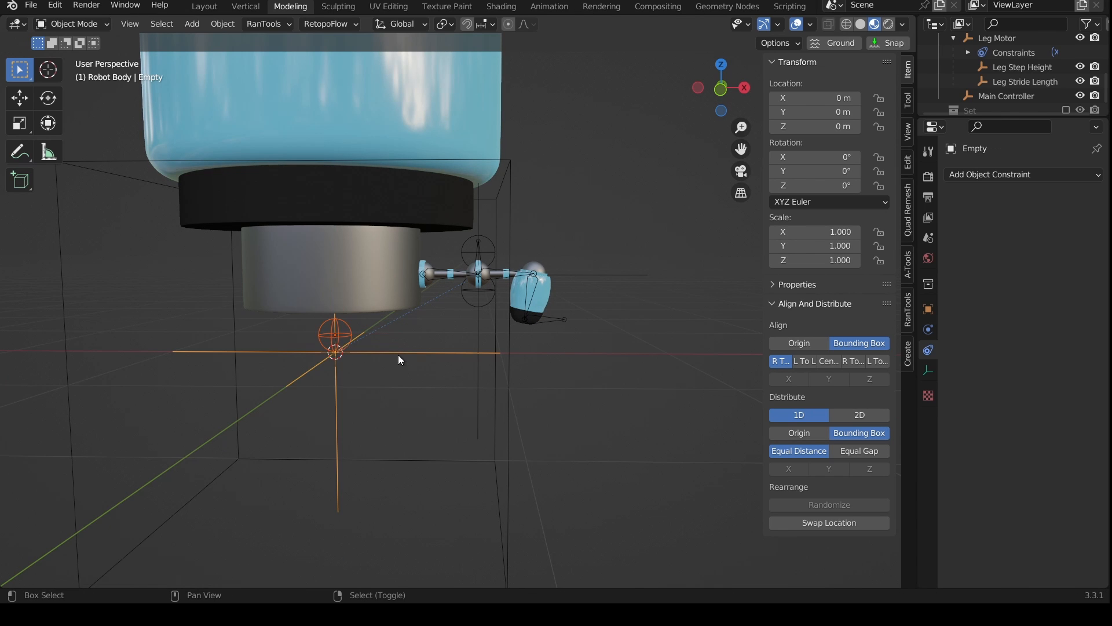
{"action": "key", "text": "ctrl+p"}
{"action": "left_click", "coordinate": [398, 355]}
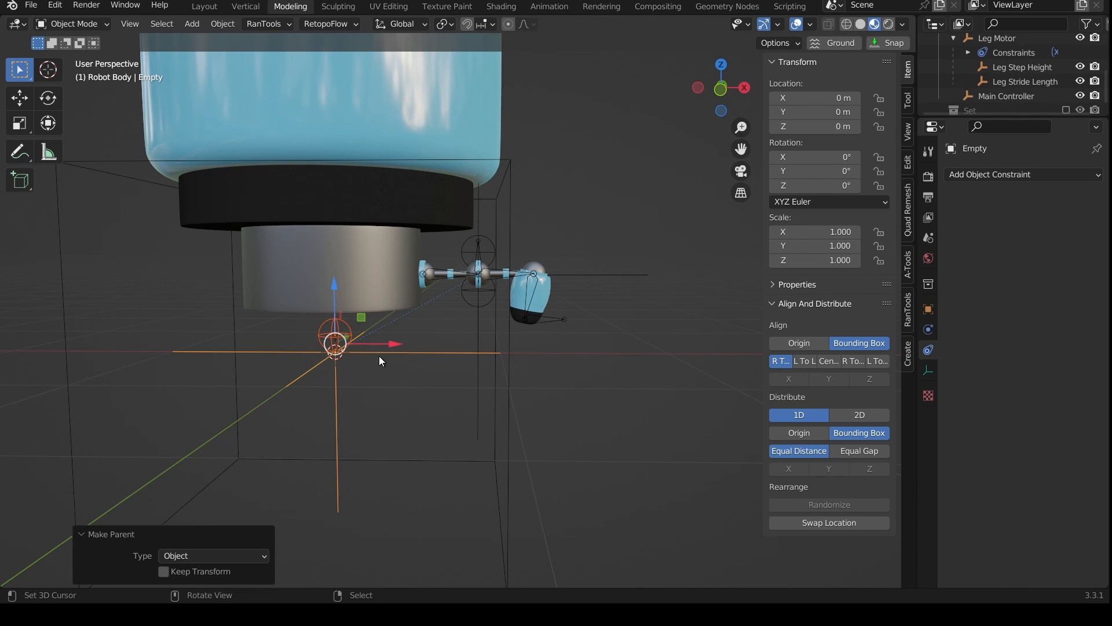
Step: Rename the Plain Axes empty as Body Motor and its child Sphere empty as Bob Height
{"action": "left_click", "coordinate": [991, 109]}
{"action": "double_click", "coordinate": [991, 99]}
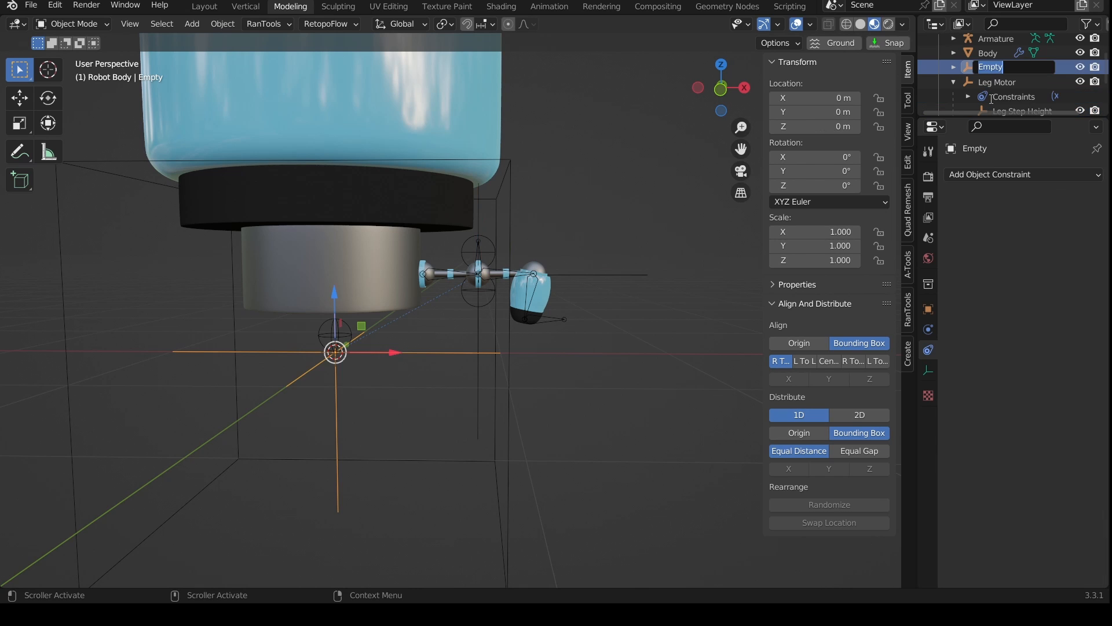
{"action": "type", "text": "Body Motor"}
{"action": "key", "text": "Return"}
{"action": "left_click", "coordinate": [954, 67]}
{"action": "double_click", "coordinate": [1006, 82]}
{"action": "type", "text": "Bob Height"}
{"action": "key", "text": "Return"}
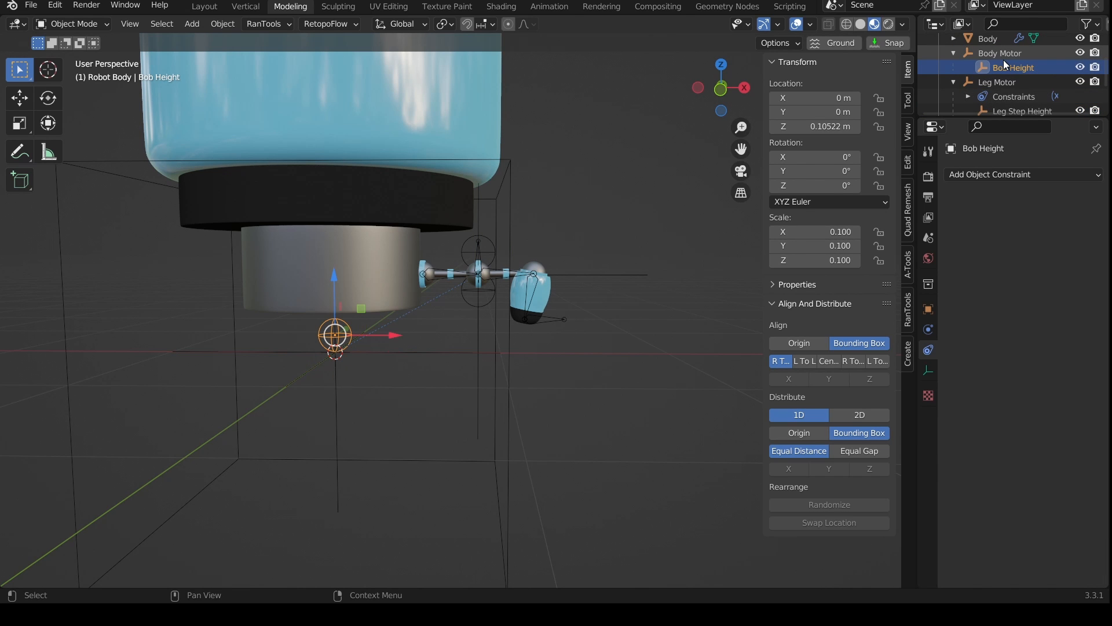
Step: Snap the 3D cursor to the Body's origin and move the Body Motor empty onto the cursor
{"action": "middle_click_drag", "start_coordinate": [420, 424], "coordinate": [465, 423]}
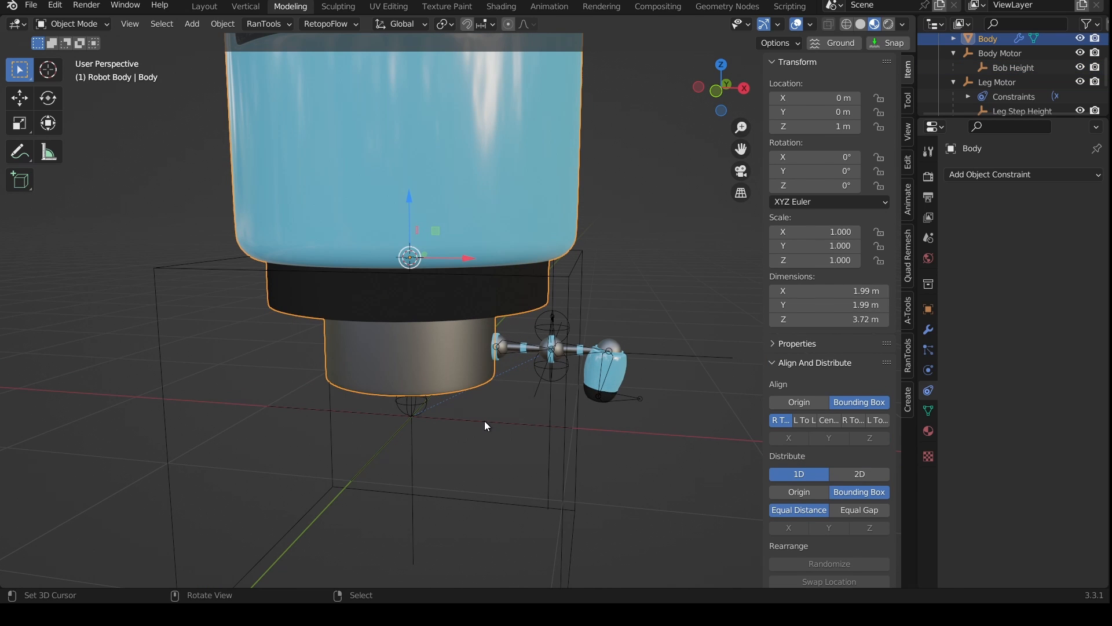
{"action": "right_click", "coordinate": [484, 421]}
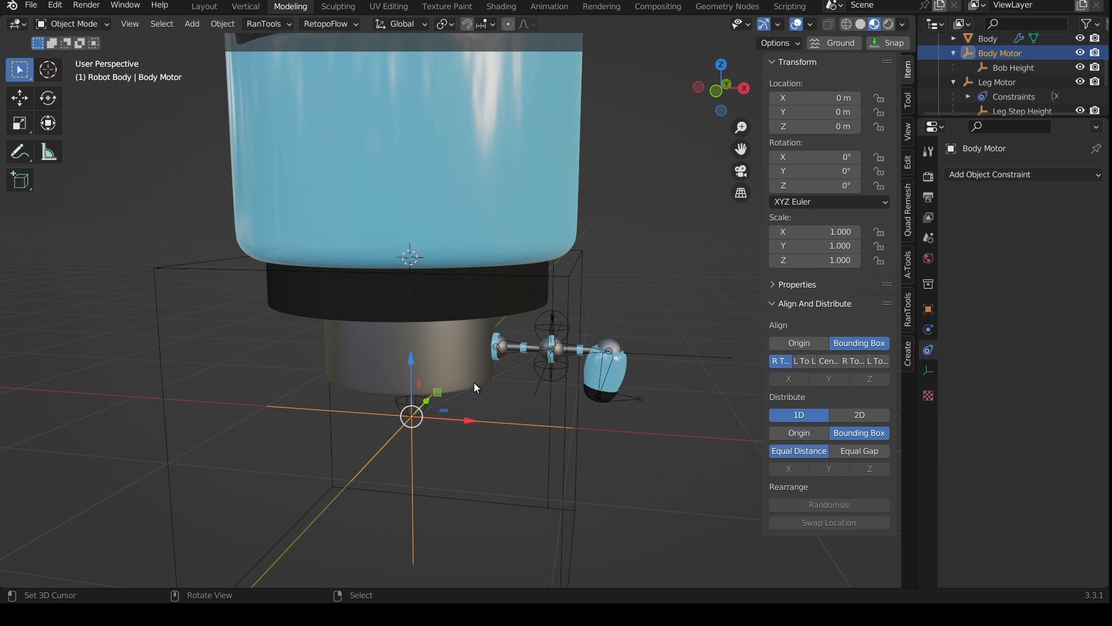
{"action": "scroll", "coordinate": [440, 232], "scroll_direction": "down", "scroll_amount": 1}
{"action": "scroll", "coordinate": [438, 219], "scroll_direction": "down", "scroll_amount": 2}
{"action": "middle_click_drag", "start_coordinate": [471, 207], "coordinate": [475, 182]}
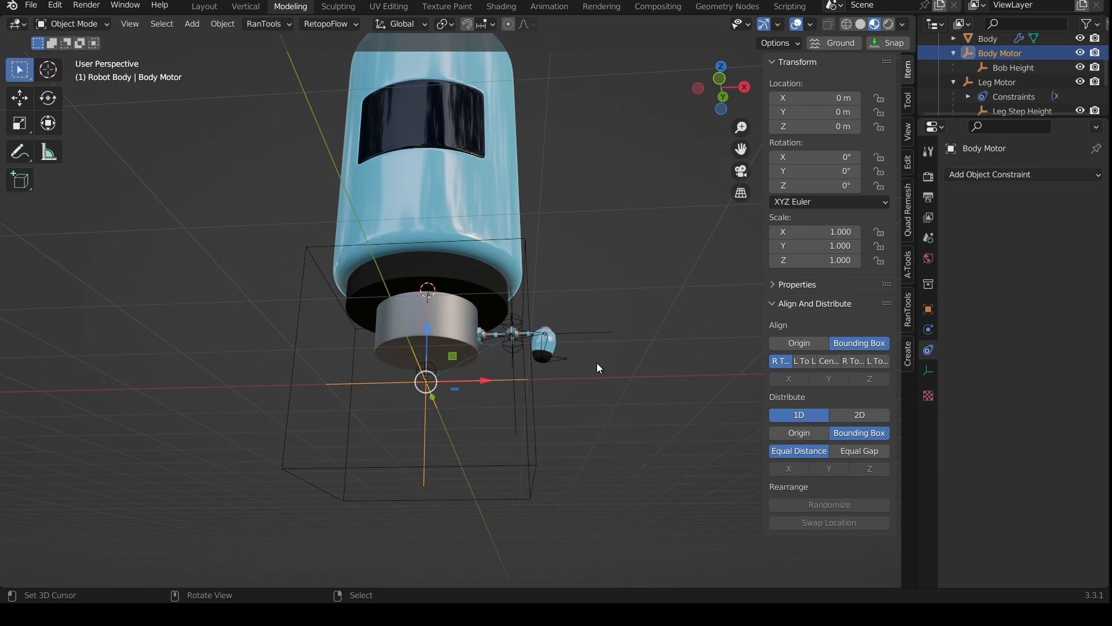
{"action": "middle_click_drag", "start_coordinate": [597, 363], "coordinate": [608, 385]}
{"action": "key", "text": "shift+s"}
{"action": "left_click", "coordinate": [606, 304]}
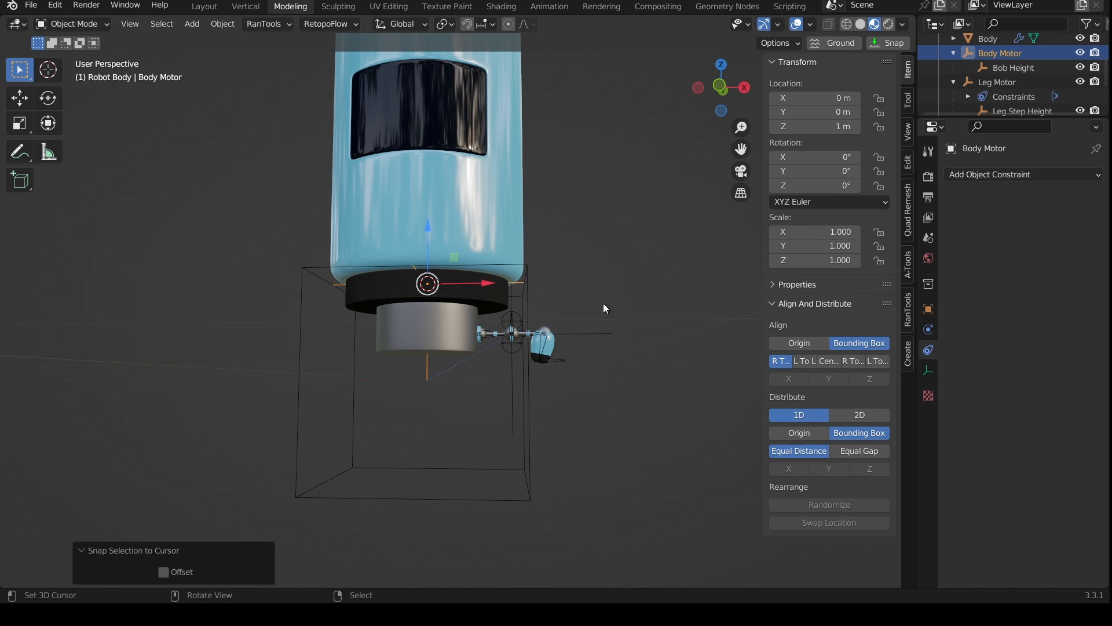
Step: Set the Body Motor empty to display In Front of the other objects
{"action": "left_click", "coordinate": [929, 309]}
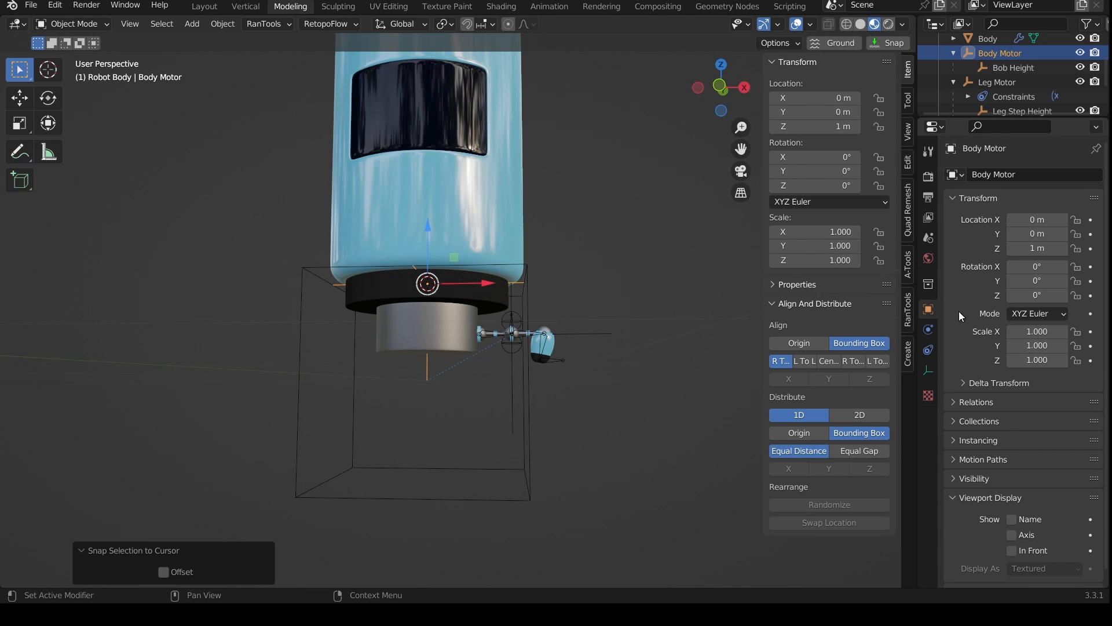
{"action": "scroll", "coordinate": [959, 311], "scroll_direction": "down", "scroll_amount": 1}
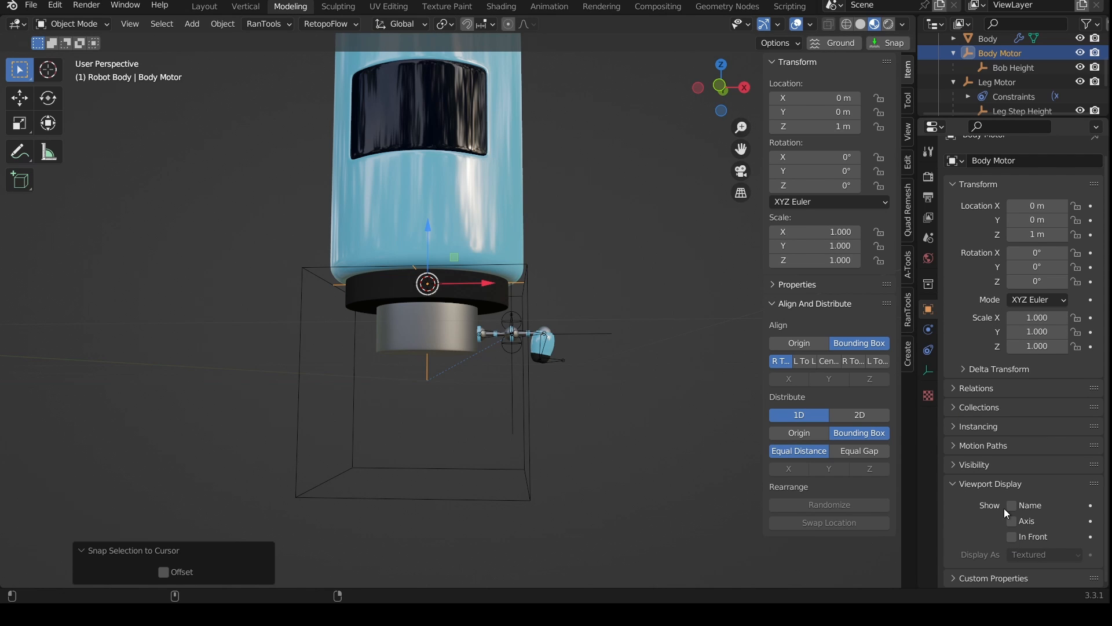
{"action": "left_click", "coordinate": [1022, 532]}
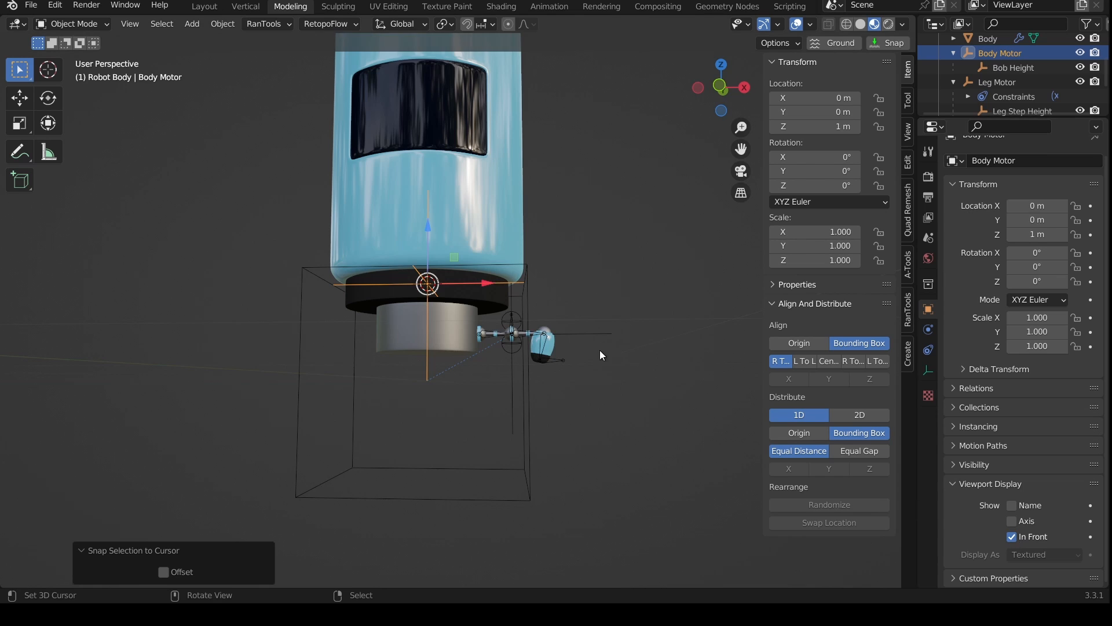
{"action": "middle_click_drag", "start_coordinate": [599, 350], "coordinate": [454, 246]}
{"action": "key", "text": "a"}
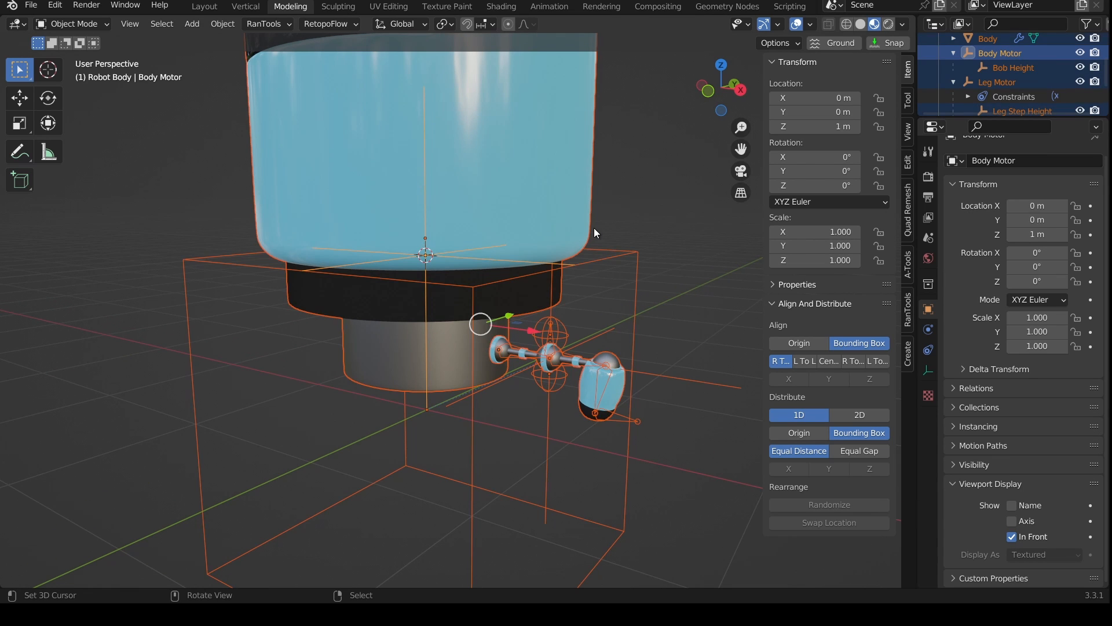
{"action": "key", "text": "alt+a"}
Step: Hide the Body to reach the Bob Height empty and set that empty to display In Front
{"action": "middle_click_drag", "start_coordinate": [408, 215], "coordinate": [432, 223]}
{"action": "left_click", "coordinate": [431, 223]}
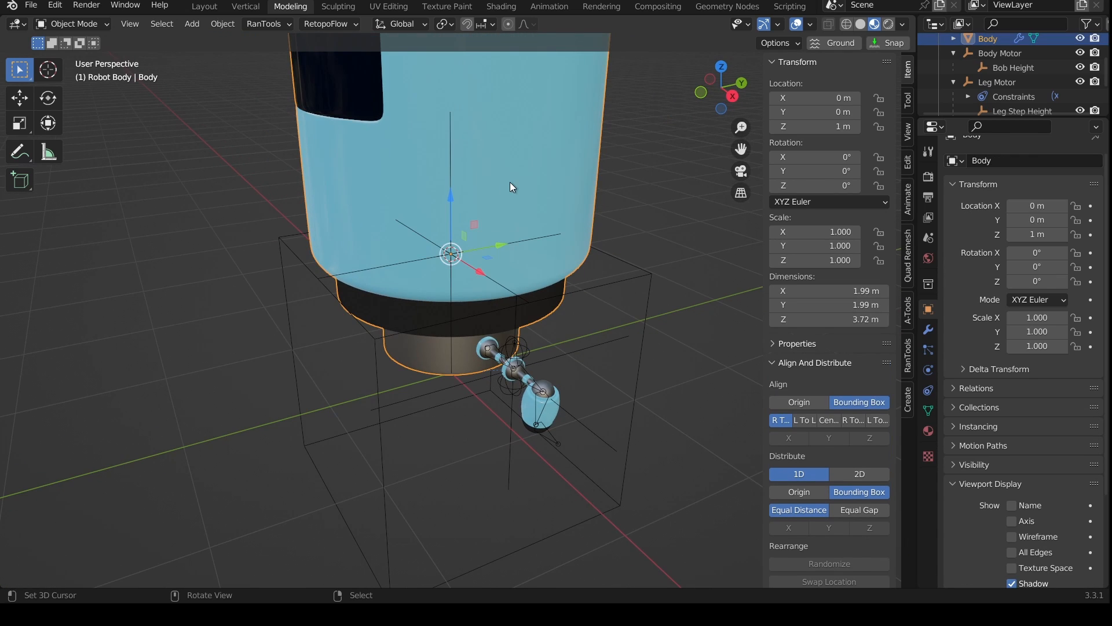
{"action": "key", "text": "h"}
{"action": "left_click", "coordinate": [479, 238]}
{"action": "left_click", "coordinate": [463, 236]}
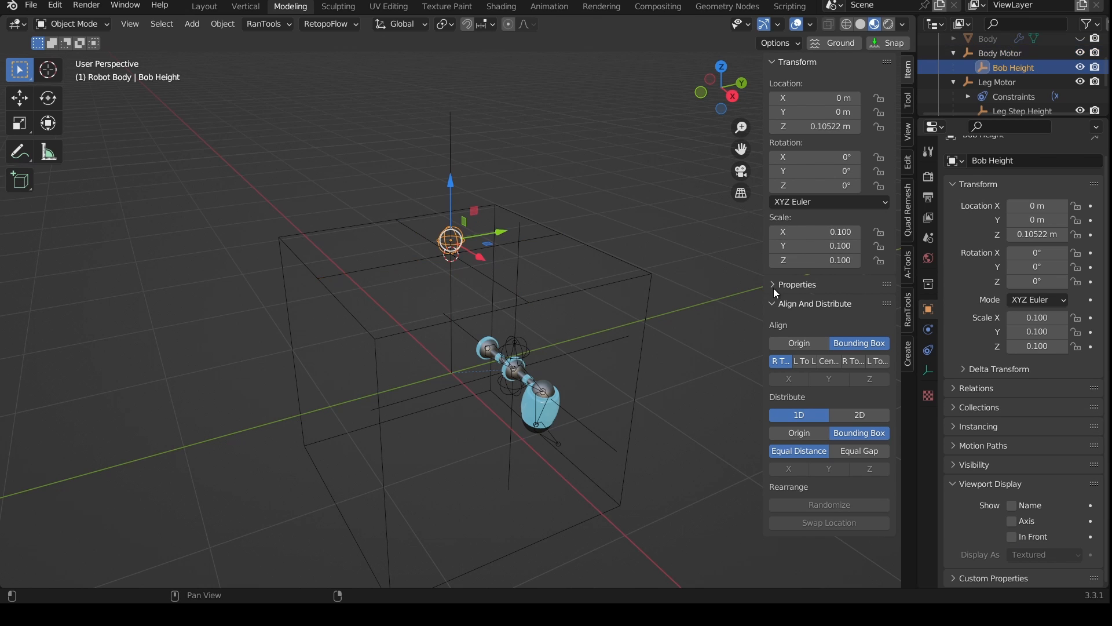
{"action": "left_click", "coordinate": [1017, 536]}
Step: Unhide the Body around the Body Motor and Bob Height empties
{"action": "middle_click_drag", "start_coordinate": [595, 376], "coordinate": [613, 354]}
{"action": "scroll", "coordinate": [613, 354], "scroll_direction": "up", "scroll_amount": 3}
{"action": "left_click", "coordinate": [1081, 38]}
{"action": "middle_click_drag", "start_coordinate": [512, 259], "coordinate": [409, 240]}
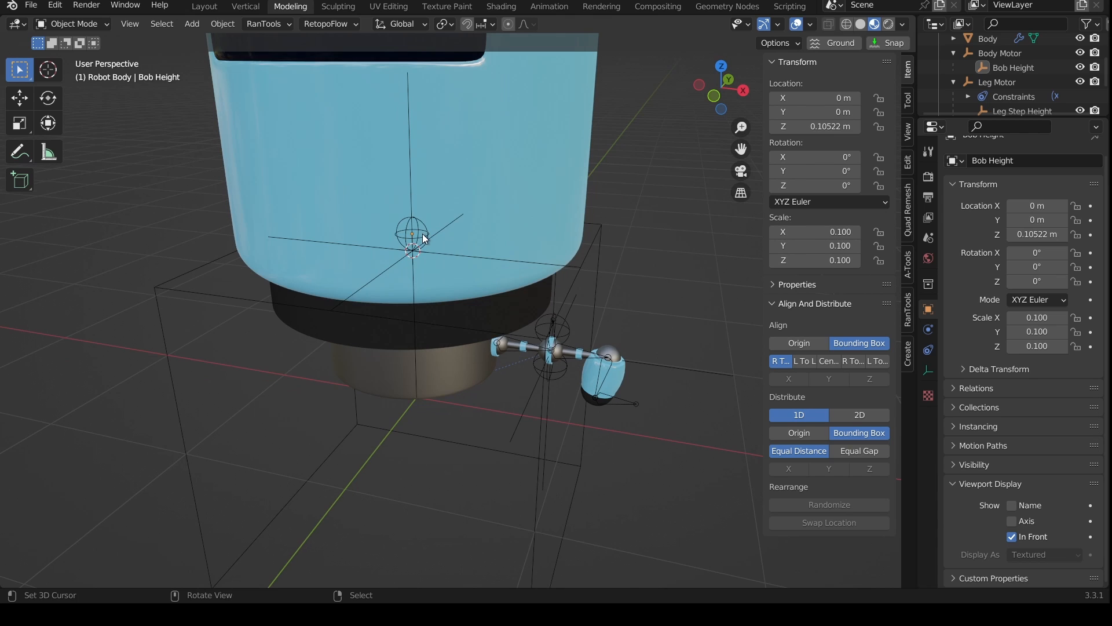
{"action": "left_click", "coordinate": [410, 240]}
{"action": "middle_click_drag", "start_coordinate": [411, 166], "coordinate": [591, 371]}
Step: Add a Copy Location constraint to the Body, targeting the Bob Height empty with only the Z axis enabled
{"action": "right_click", "coordinate": [530, 280]}
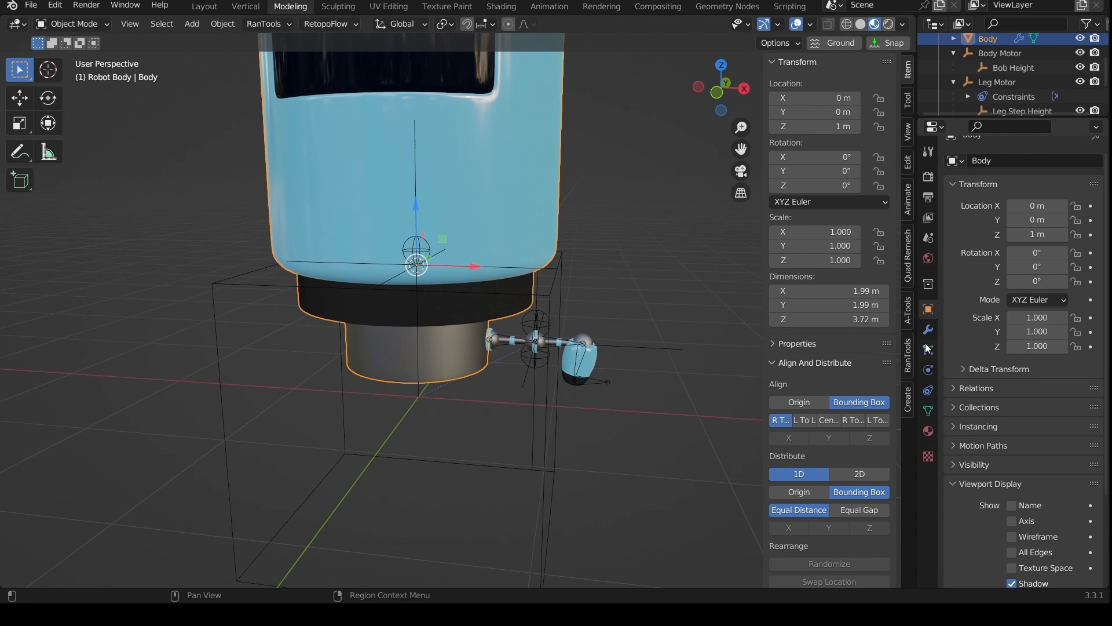
{"action": "scroll", "coordinate": [544, 218], "scroll_direction": "down", "scroll_amount": 3}
{"action": "left_click", "coordinate": [927, 391]}
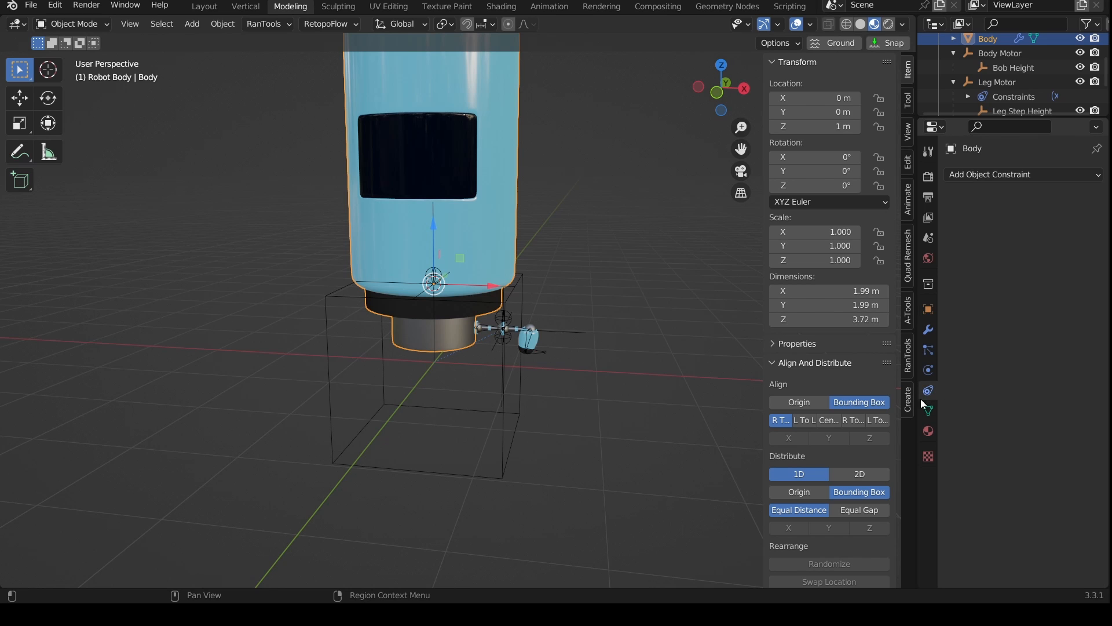
{"action": "left_click", "coordinate": [1022, 175]}
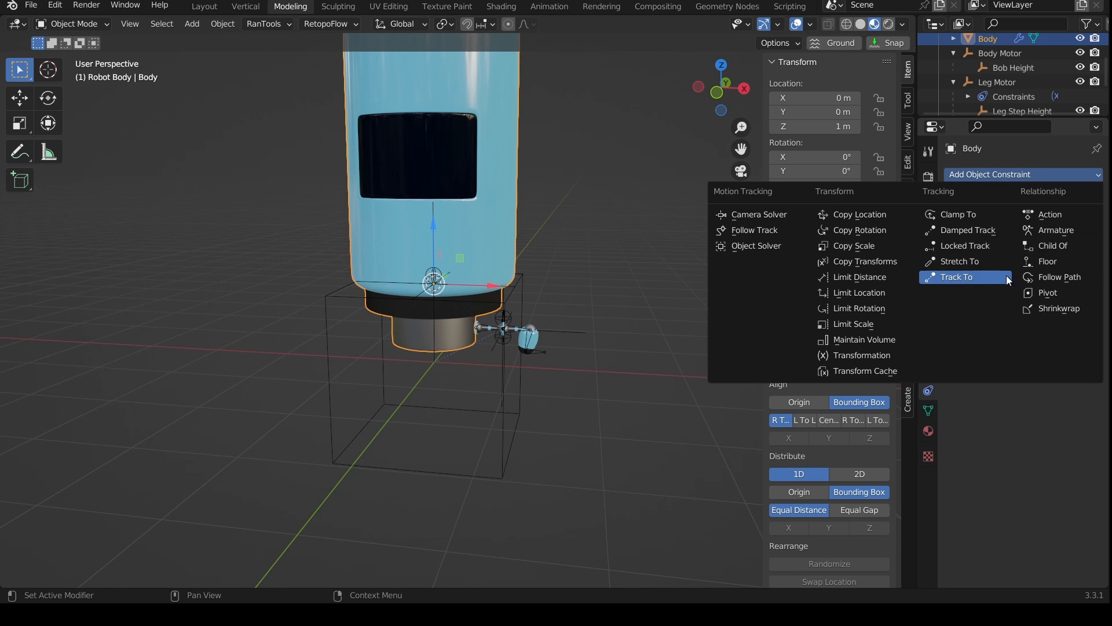
{"action": "left_click", "coordinate": [853, 215]}
{"action": "scroll", "coordinate": [440, 249], "scroll_direction": "up", "scroll_amount": 3}
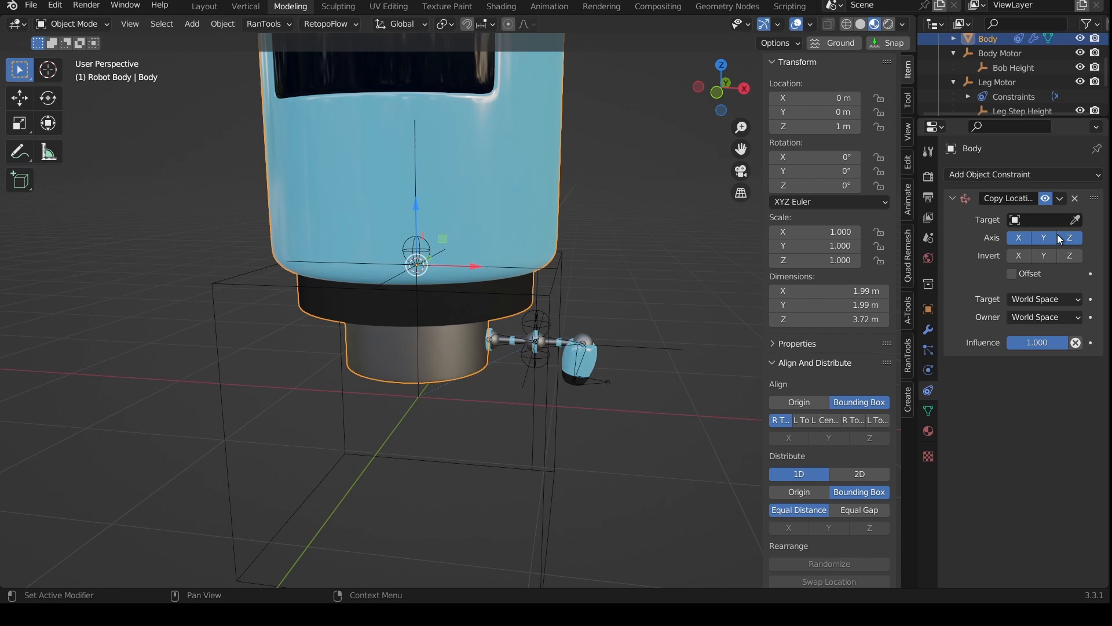
{"action": "left_click", "coordinate": [1075, 220]}
{"action": "left_click", "coordinate": [413, 251]}
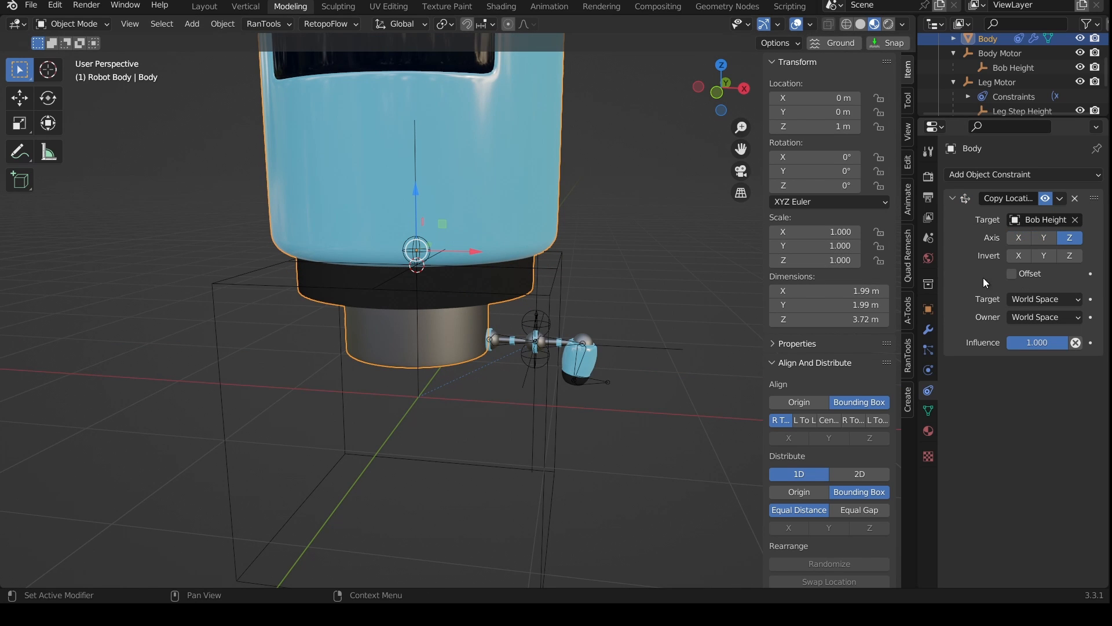
Step: Add a Transformation constraint to the Body Motor empty, targeting the Main Controller with Extrapolate enabled
{"action": "scroll", "coordinate": [415, 384], "scroll_direction": "up", "scroll_amount": 1}
{"action": "left_click", "coordinate": [415, 385]}
{"action": "left_click", "coordinate": [1015, 174]}
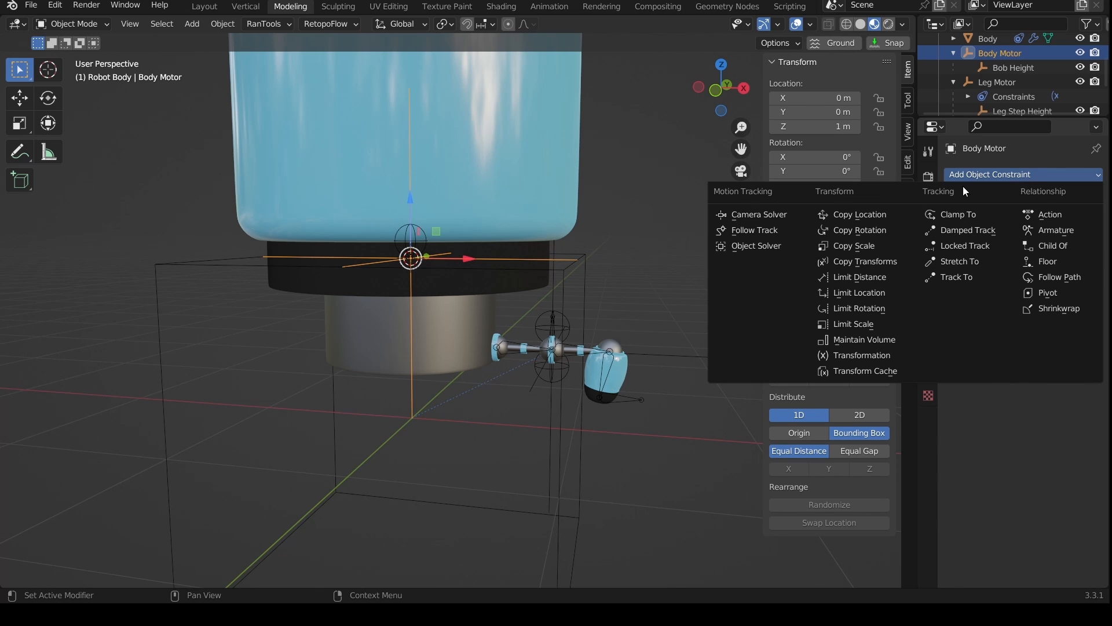
{"action": "left_click", "coordinate": [862, 355]}
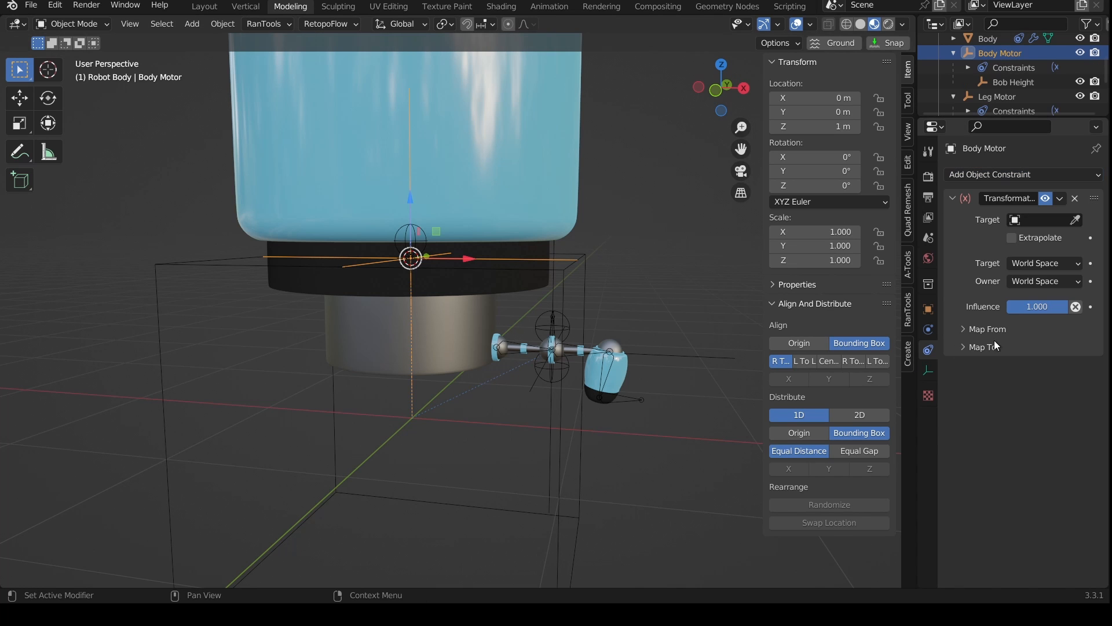
{"action": "left_click", "coordinate": [1075, 220]}
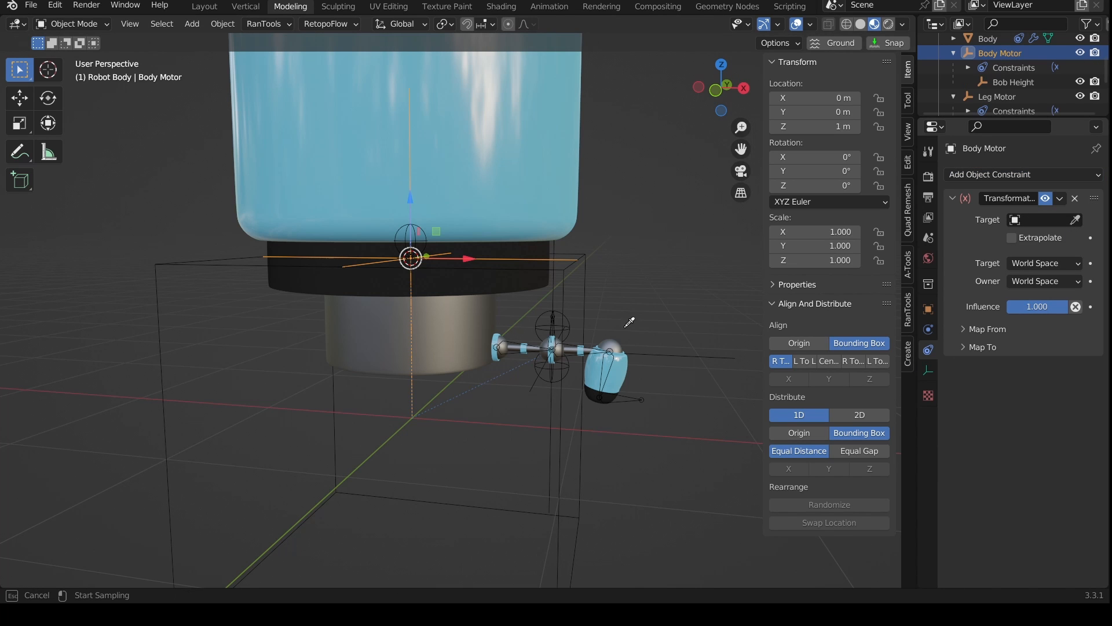
{"action": "left_click", "coordinate": [592, 272]}
Step: Set the constraint's target and owner to Local Space, and its Map From Location Y Max to 1 m
{"action": "left_click", "coordinate": [1041, 262]}
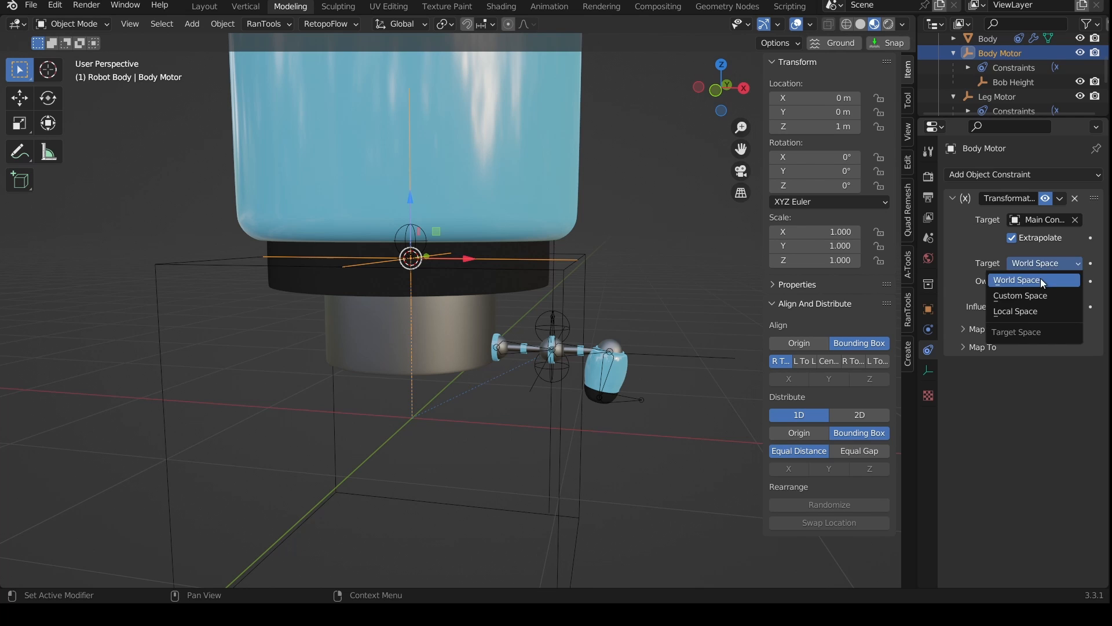
{"action": "left_click", "coordinate": [1035, 306]}
{"action": "left_click", "coordinate": [1039, 282]}
{"action": "left_click", "coordinate": [1035, 329]}
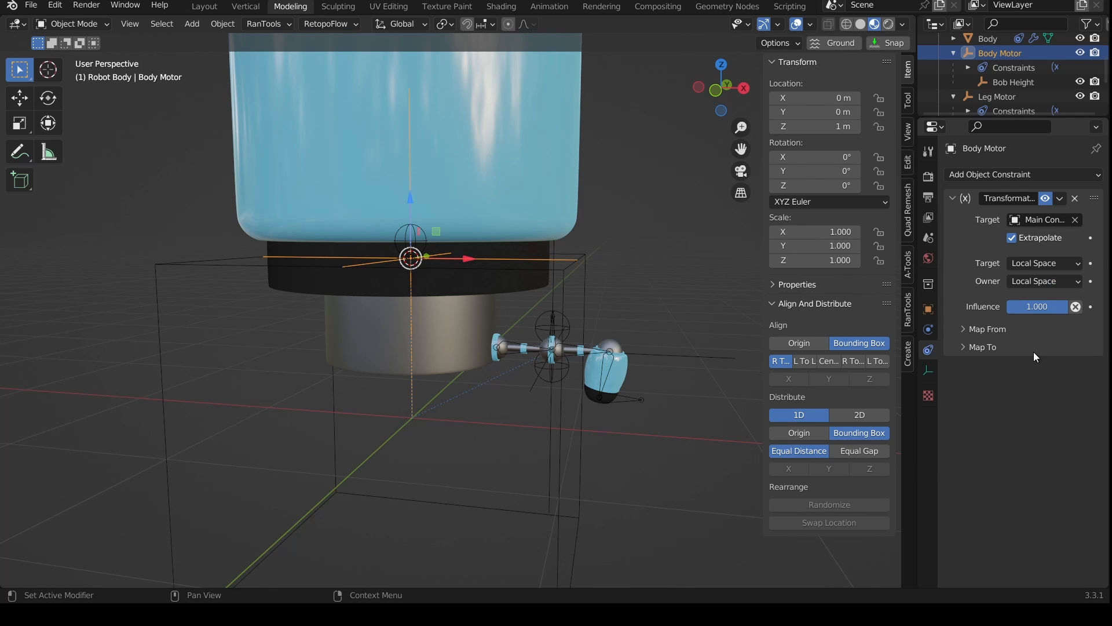
{"action": "left_click", "coordinate": [985, 330]}
{"action": "left_click", "coordinate": [1046, 416]}
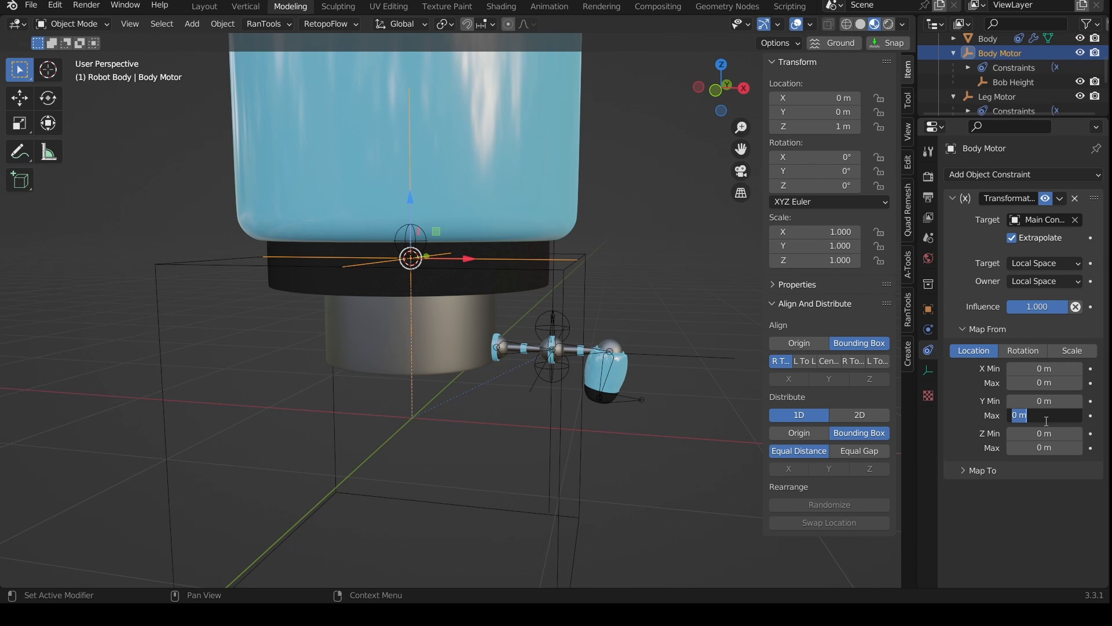
{"action": "key", "text": "Return"}
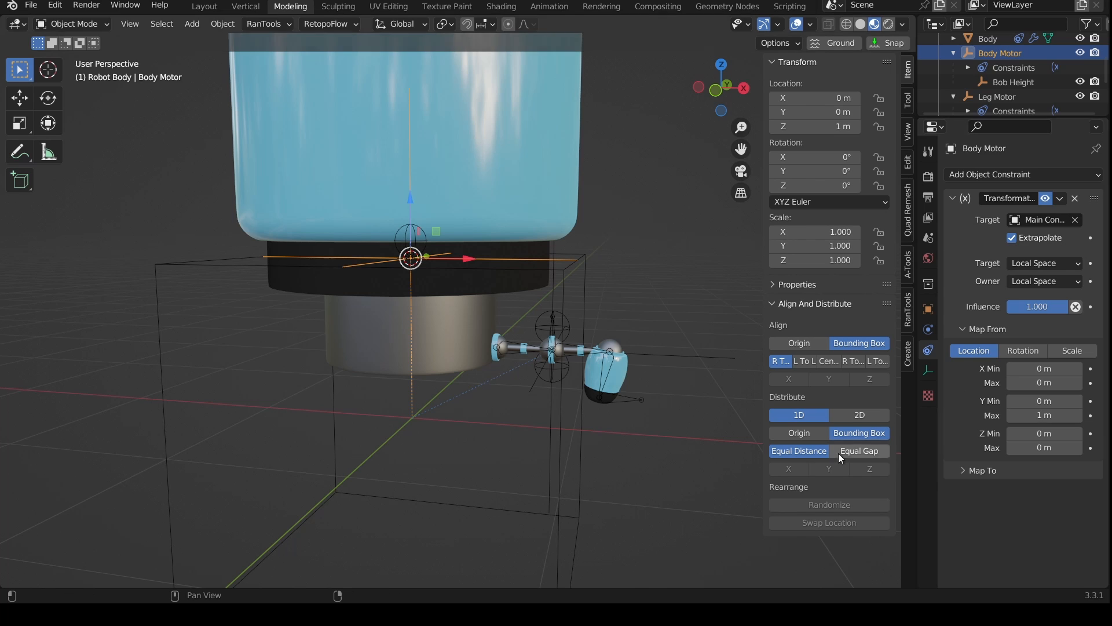
Step: Map the constraint to Rotation, using Y as the X source axis with a Max of 360°
{"action": "left_click", "coordinate": [979, 470]}
{"action": "scroll", "coordinate": [985, 470], "scroll_direction": "down", "scroll_amount": 3}
{"action": "left_click", "coordinate": [1023, 422]}
{"action": "scroll", "coordinate": [985, 481], "scroll_direction": "down", "scroll_amount": 2}
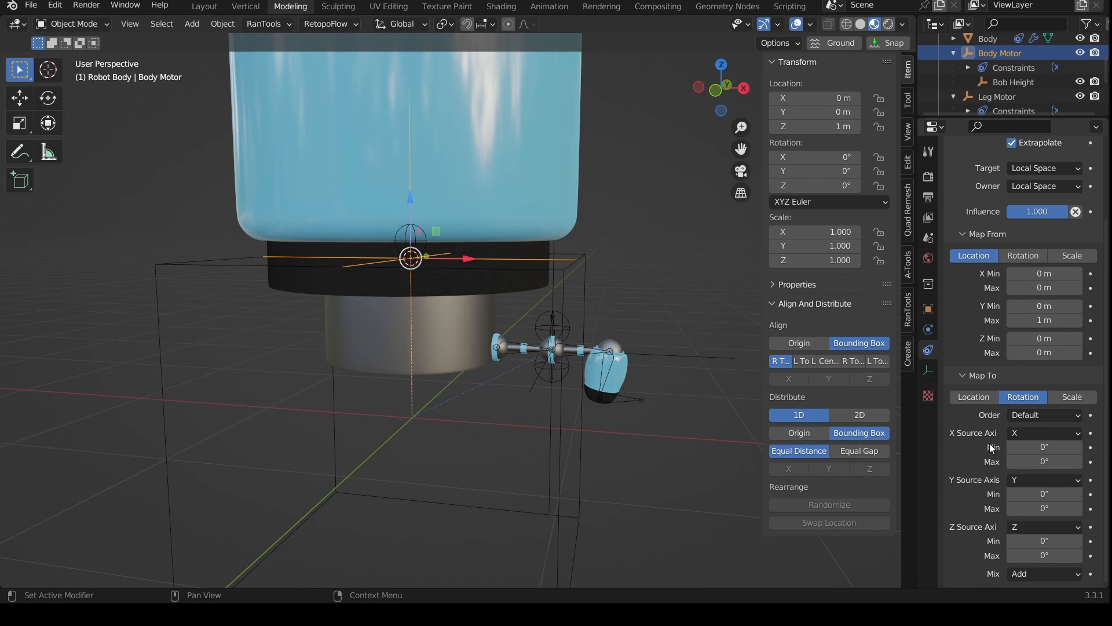
{"action": "left_click", "coordinate": [1023, 433]}
{"action": "left_click", "coordinate": [1014, 467]}
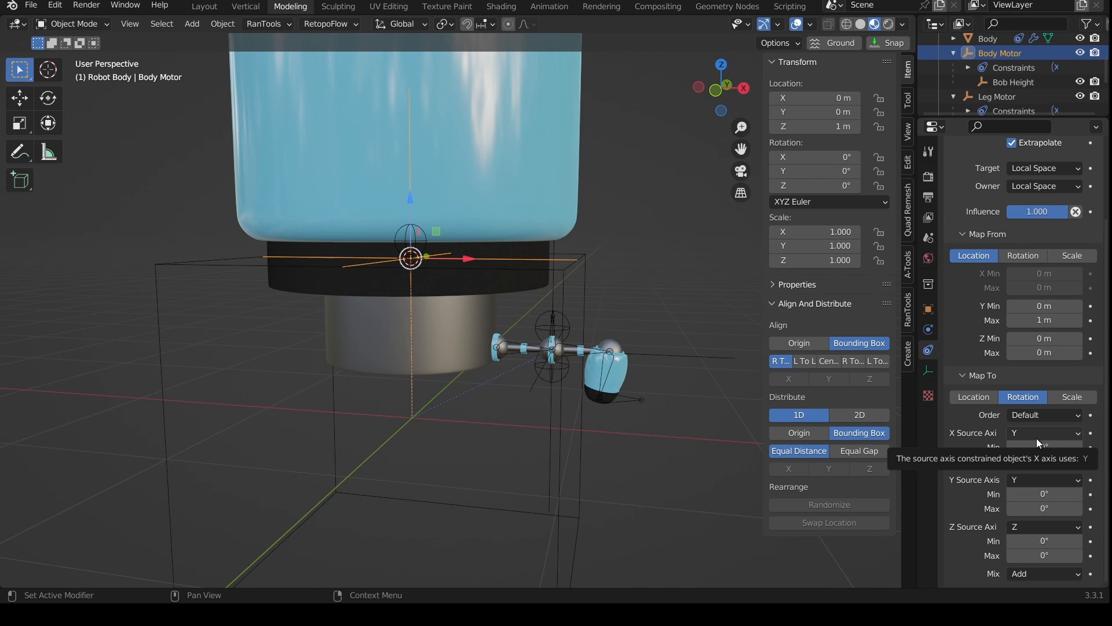
{"action": "left_click", "coordinate": [1048, 462]}
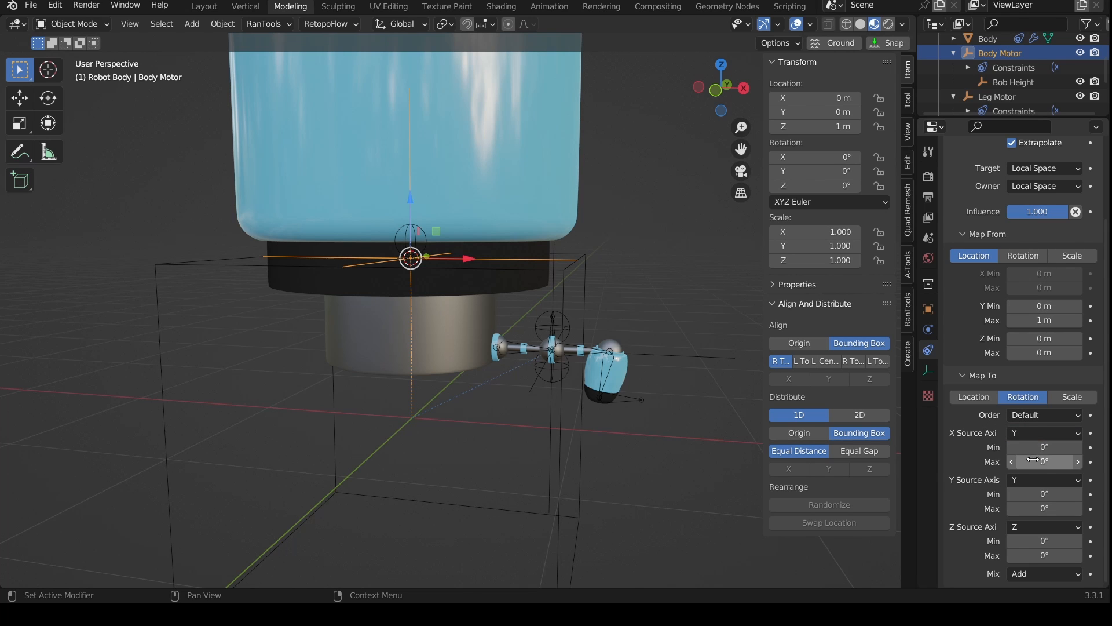
{"action": "type", "text": "36"}
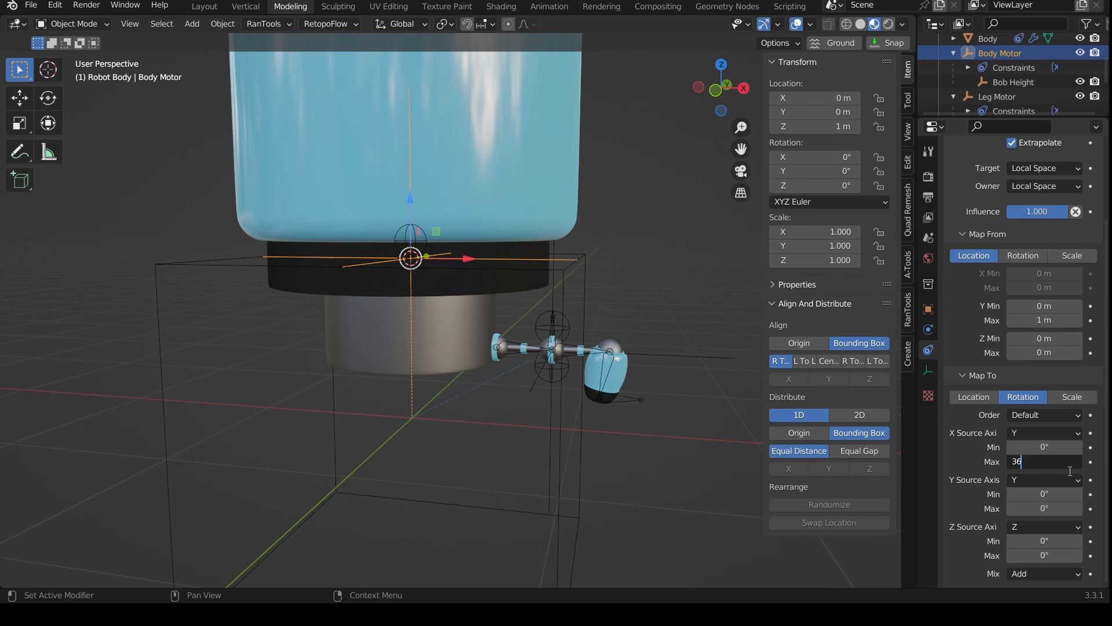
{"action": "type", "text": "0"}
{"action": "key", "text": "Return"}
Step: Try sliding the Main Controller along Y to check the rotation of the Body Motor and the bobbing of the Body
{"action": "middle_click_drag", "start_coordinate": [593, 285], "coordinate": [662, 285]}
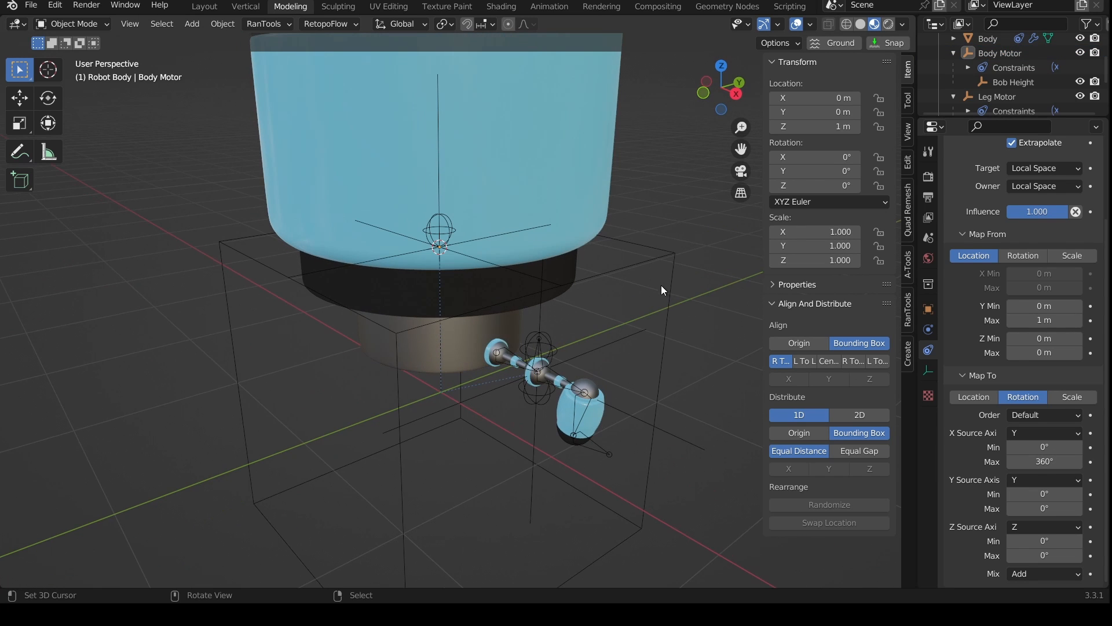
{"action": "left_click", "coordinate": [670, 274]}
{"action": "key", "text": "g"}
{"action": "key", "text": "y"}
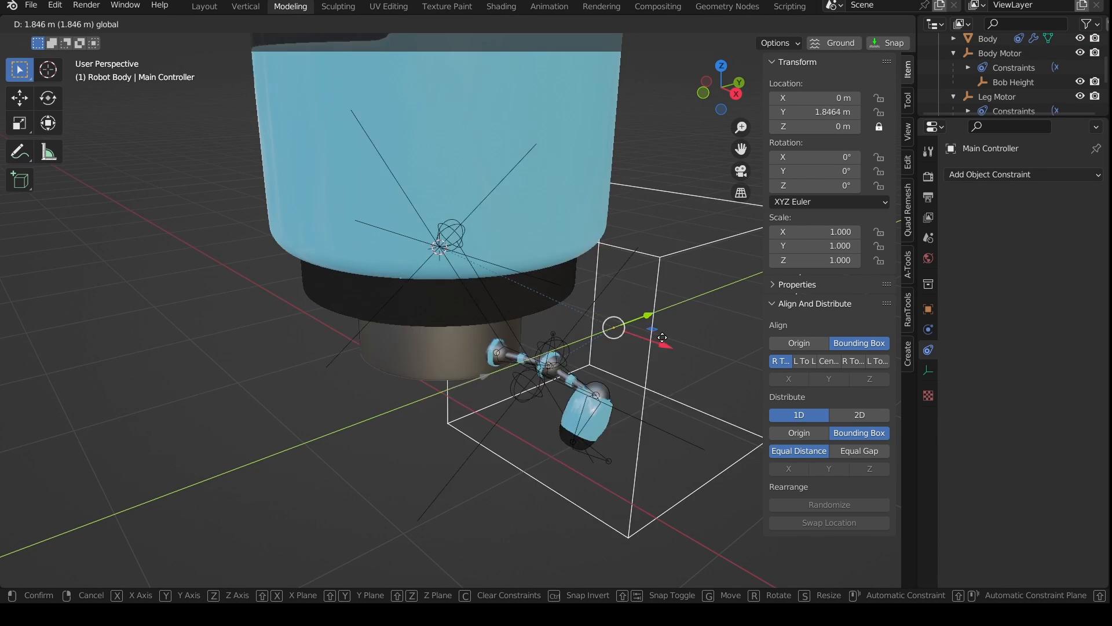
{"action": "right_click", "coordinate": [479, 396]}
Step: Lower the Bob Height empty to about Z 0.029 m and test the bobbing by sliding the Main Controller about 0.38 m along Y
{"action": "right_click", "coordinate": [450, 228]}
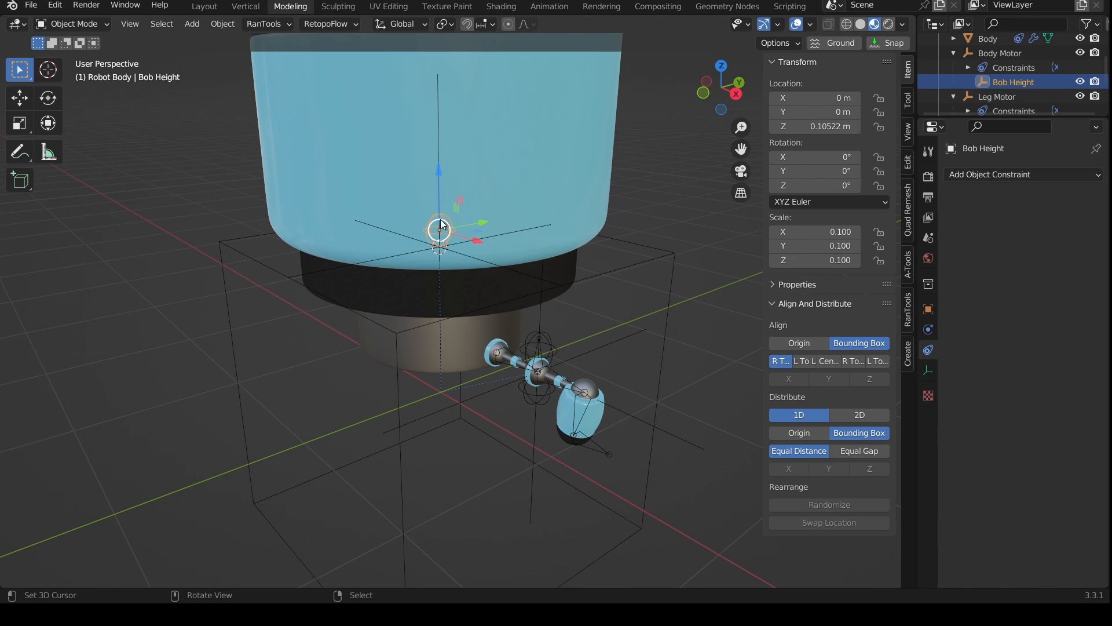
{"action": "left_click_drag", "start_coordinate": [438, 175], "coordinate": [439, 192]}
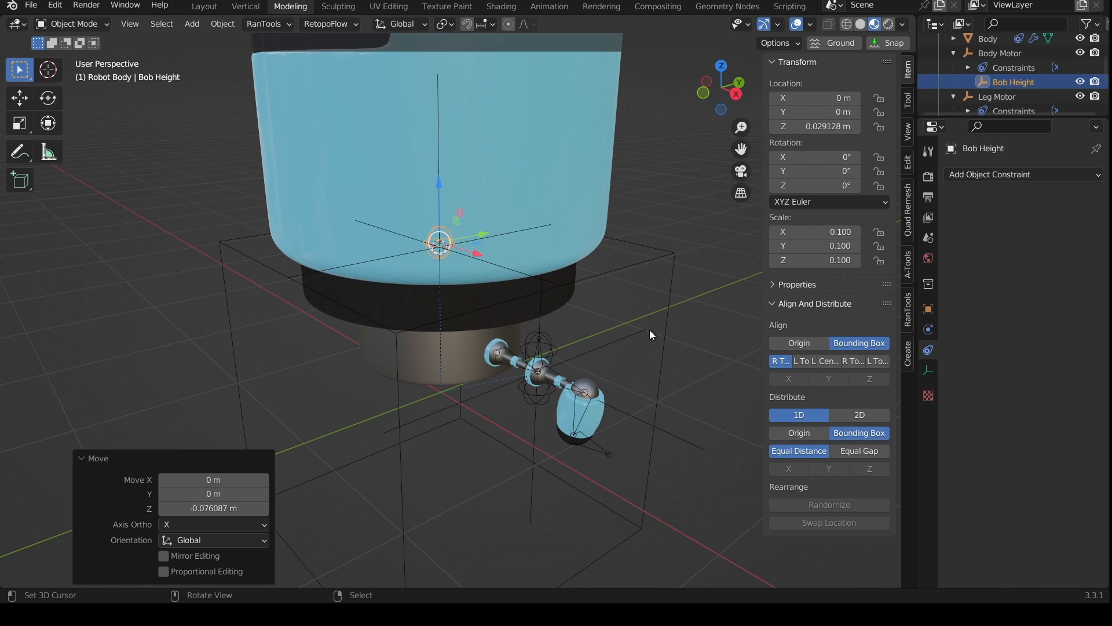
{"action": "right_click", "coordinate": [453, 387]}
{"action": "key", "text": "g"}
{"action": "key", "text": "y"}
{"action": "left_click", "coordinate": [498, 289]}
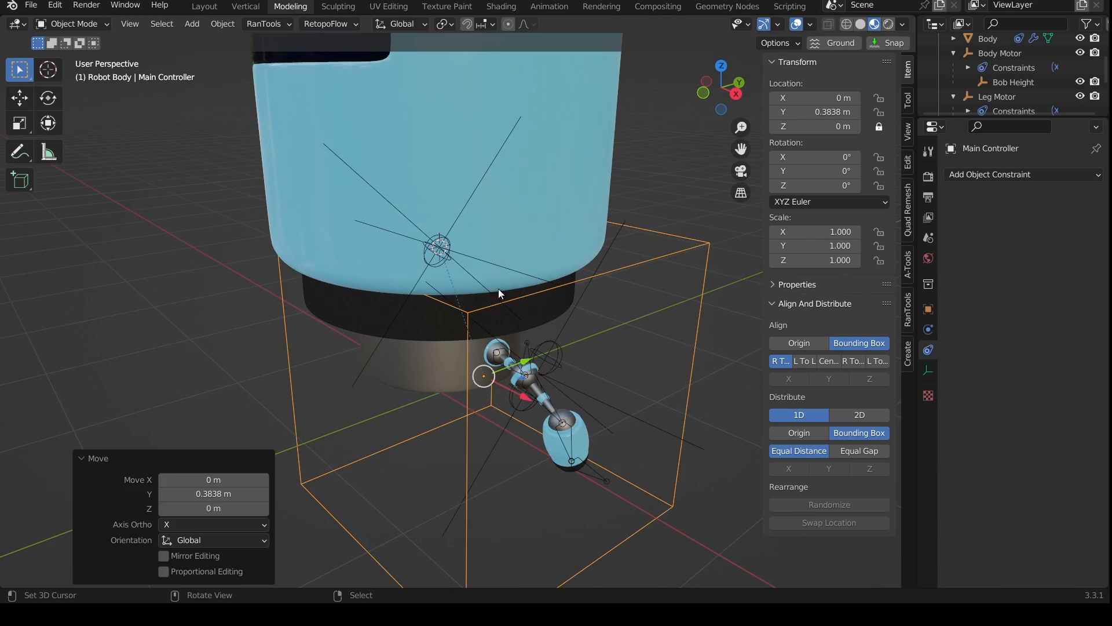
{"action": "key", "text": "ctrl+z"}
Step: Raise the Bob Height empty along Z to well above the Body Motor's center, and select the Main Controller
{"action": "right_click", "coordinate": [452, 231]}
{"action": "key", "text": "g"}
{"action": "key", "text": "z"}
{"action": "left_click", "coordinate": [456, 103]}
{"action": "right_click", "coordinate": [559, 304]}
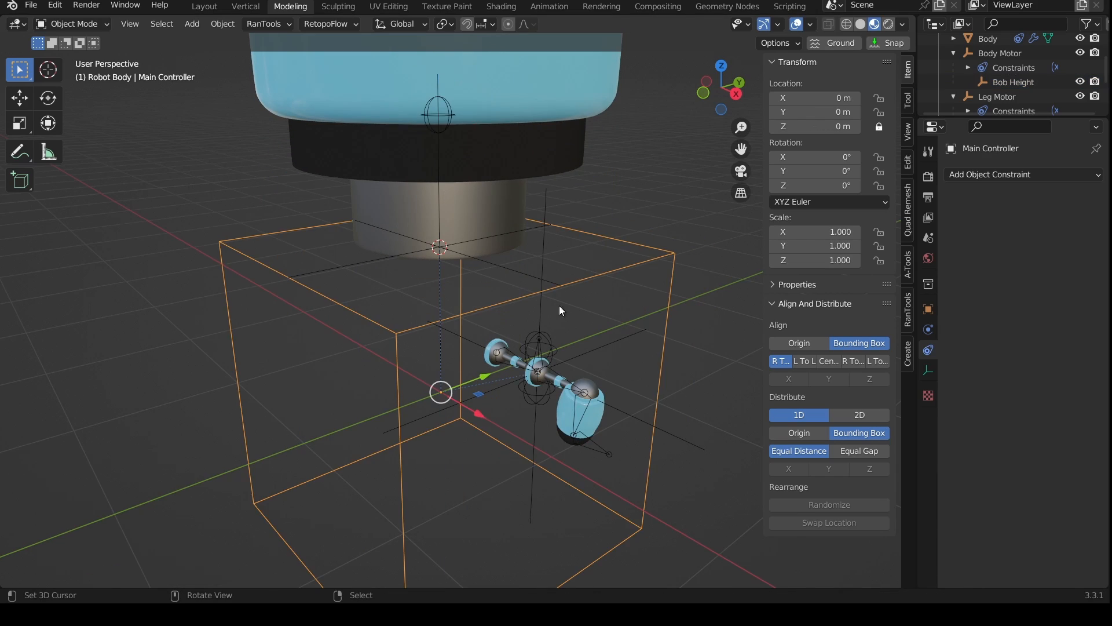
Step: Test the stronger bobbing by sliding the Main Controller back and forth along Y, and clear its location
{"action": "left_click_drag", "start_coordinate": [484, 383], "coordinate": [358, 433]}
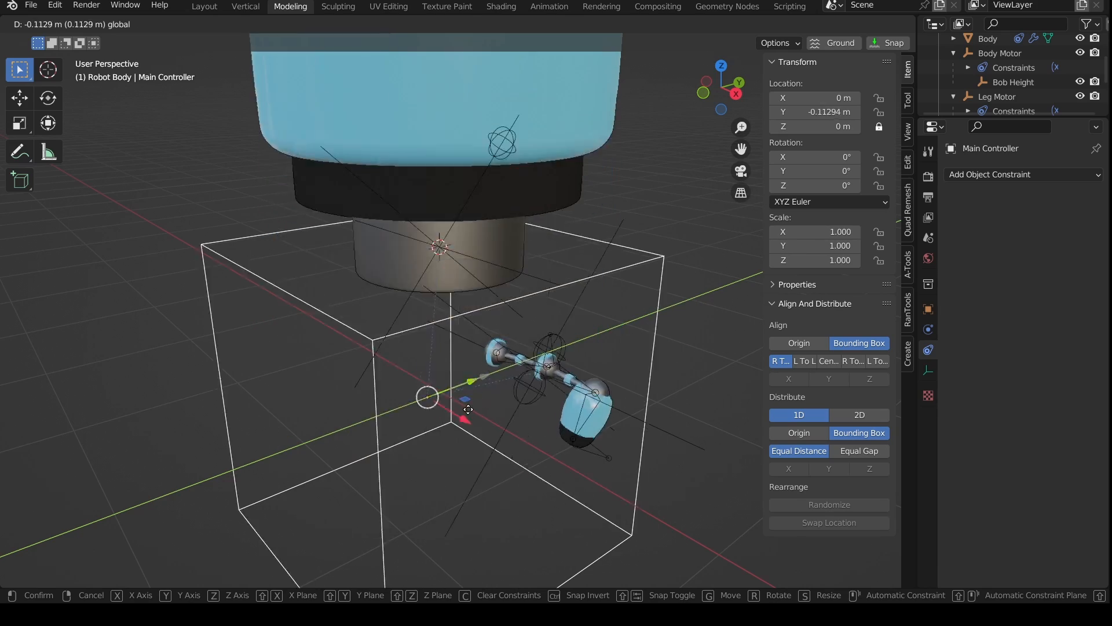
{"action": "left_click_drag", "start_coordinate": [584, 368], "coordinate": [559, 343]}
{"action": "right_click", "coordinate": [559, 343]}
{"action": "scroll", "coordinate": [559, 343], "scroll_direction": "down", "scroll_amount": 2}
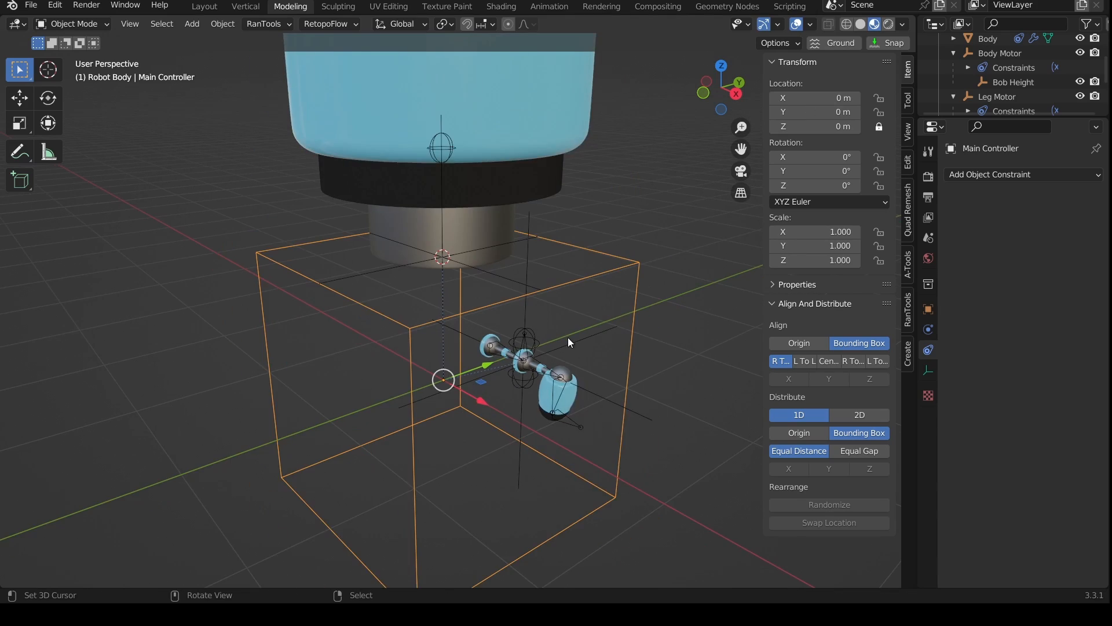
{"action": "left_click_drag", "start_coordinate": [490, 357], "coordinate": [534, 347]}
{"action": "scroll", "coordinate": [536, 345], "scroll_direction": "down", "scroll_amount": 2}
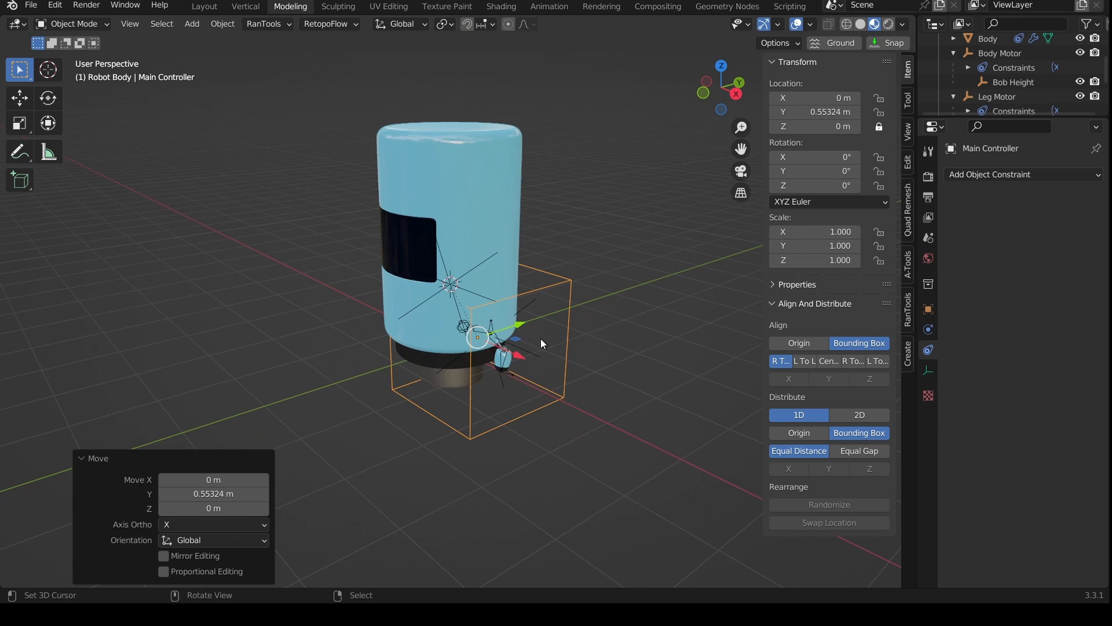
{"action": "key", "text": "alt+g"}
Step: Lower the Bob Height empty along Z to about 0.04 m, just above the Body Motor's center
{"action": "scroll", "coordinate": [537, 339], "scroll_direction": "up", "scroll_amount": 4}
{"action": "right_click", "coordinate": [444, 147]}
{"action": "left_click_drag", "start_coordinate": [446, 84], "coordinate": [449, 187]}
{"action": "scroll", "coordinate": [465, 234], "scroll_direction": "up", "scroll_amount": 4}
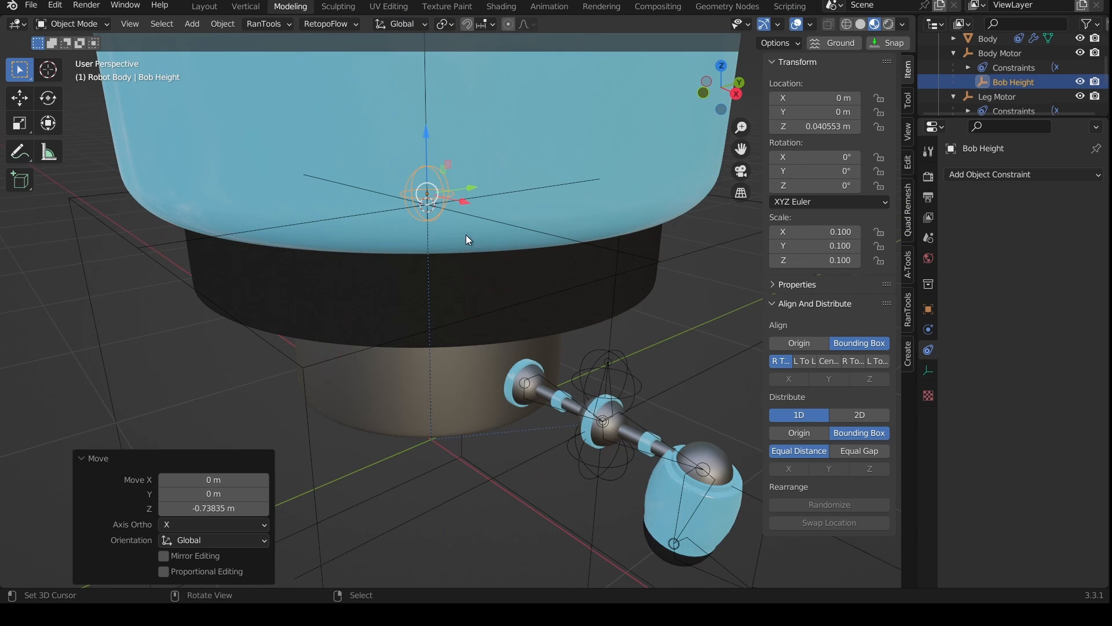
{"action": "middle_click_drag", "start_coordinate": [461, 224], "coordinate": [465, 284], "text": "shift"}
{"action": "left_click_drag", "start_coordinate": [429, 187], "coordinate": [429, 188]}
Step: Parent the Body Motor to the Main Controller with the Object option and try moving the controller
{"action": "scroll", "coordinate": [464, 231], "scroll_direction": "down", "scroll_amount": 4}
{"action": "middle_click_drag", "start_coordinate": [539, 294], "coordinate": [522, 279]}
{"action": "right_click", "coordinate": [522, 280]}
{"action": "middle_click_drag", "start_coordinate": [573, 311], "coordinate": [585, 310]}
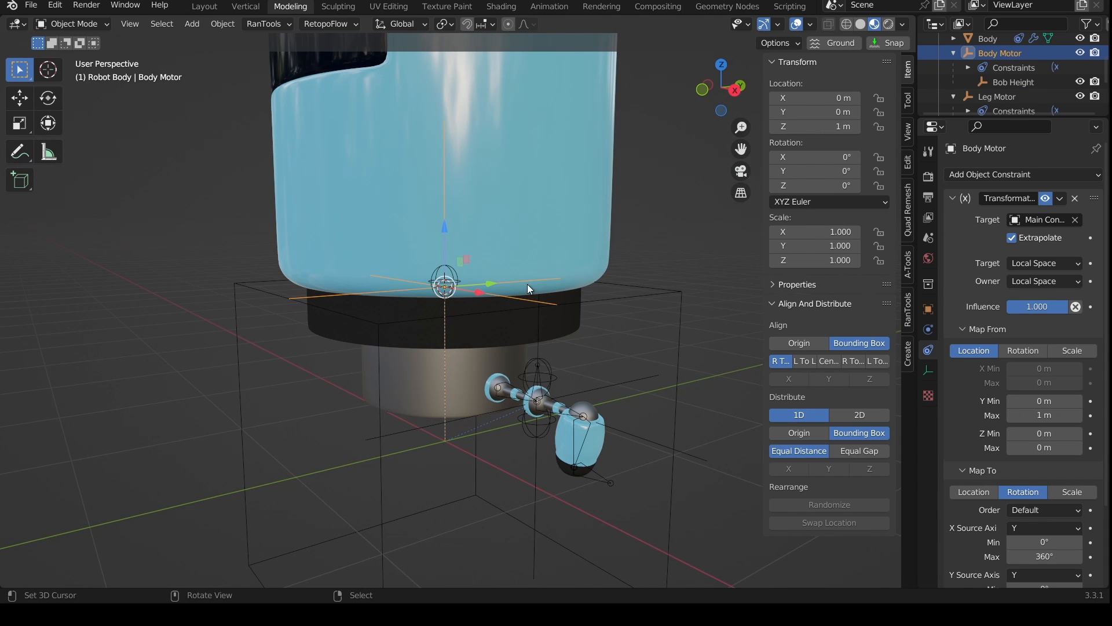
{"action": "right_click", "coordinate": [646, 294], "text": "shift"}
{"action": "key", "text": "ctrl+p"}
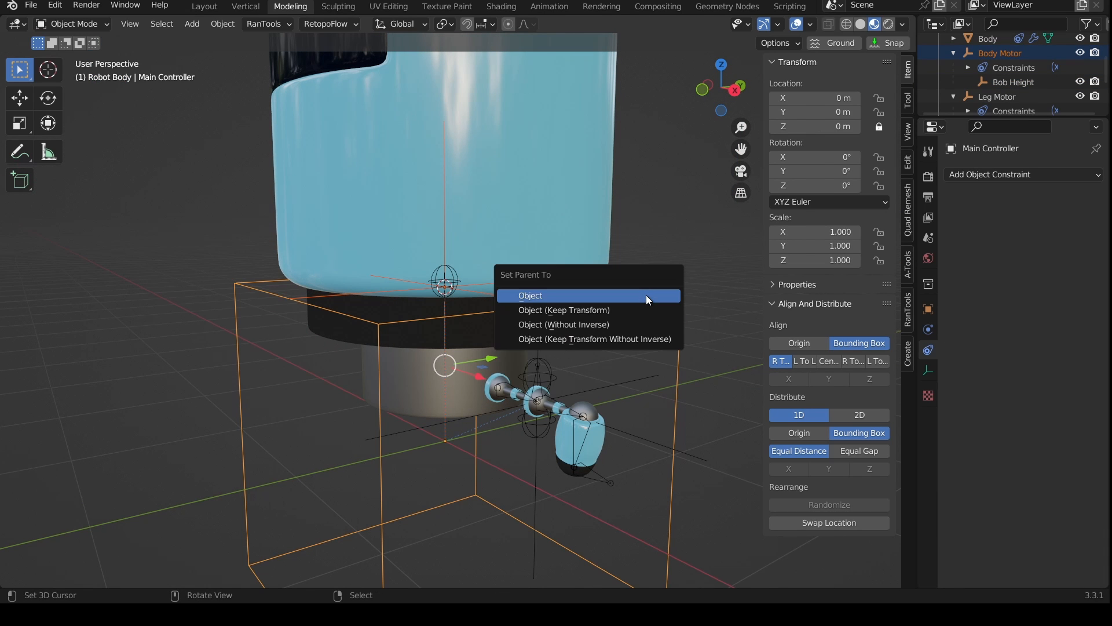
{"action": "left_click", "coordinate": [646, 294]}
{"action": "middle_click_drag", "start_coordinate": [646, 294], "coordinate": [607, 300]}
{"action": "key", "text": "g"}
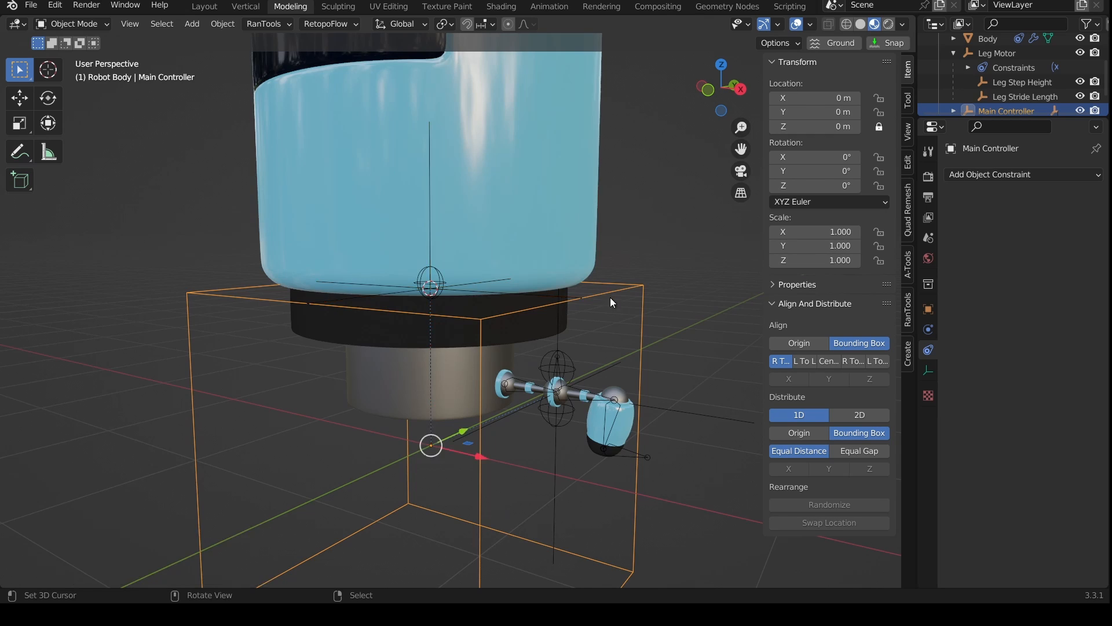
Step: Parent the Body to the Main Controller with the Object option, and check it by moving the controller along Y
{"action": "right_click", "coordinate": [489, 402]}
{"action": "middle_click_drag", "start_coordinate": [524, 353], "coordinate": [547, 306]}
{"action": "key", "text": "ctrl+p"}
{"action": "left_click", "coordinate": [627, 282]}
{"action": "key", "text": "g"}
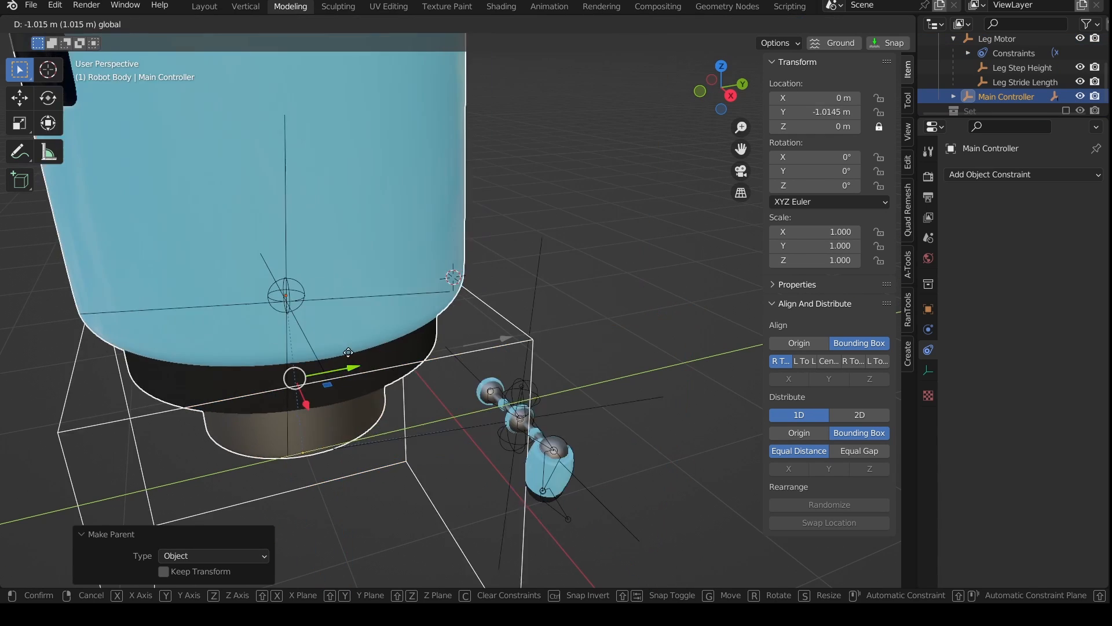
{"action": "right_click", "coordinate": [506, 371]}
Step: Parent the leg armature to the Main Controller with the Object option
{"action": "right_click", "coordinate": [502, 401]}
{"action": "middle_click_drag", "start_coordinate": [497, 365], "coordinate": [516, 338]}
{"action": "left_click", "coordinate": [573, 215], "text": "shift"}
{"action": "key", "text": "ctrl+p"}
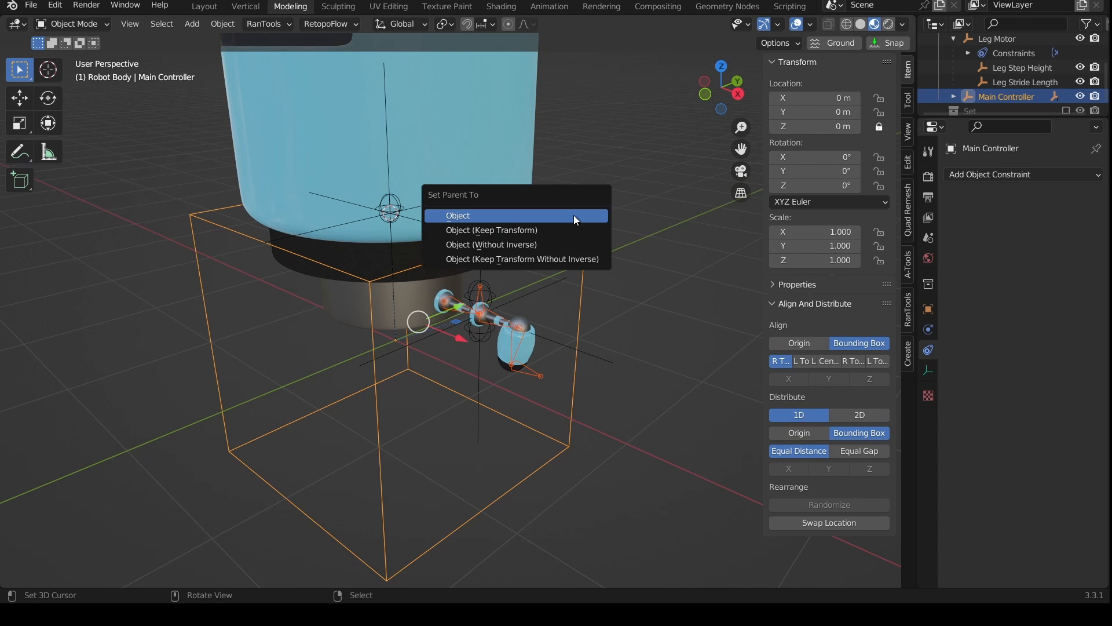
{"action": "left_click", "coordinate": [573, 214]}
Step: Put the leg armature in Pose Mode and select its Root bone where the leg meets the body
{"action": "scroll", "coordinate": [553, 336], "scroll_direction": "up", "scroll_amount": 2}
{"action": "scroll", "coordinate": [553, 335], "scroll_direction": "up", "scroll_amount": 2}
{"action": "key", "text": "ctrl+Tab"}
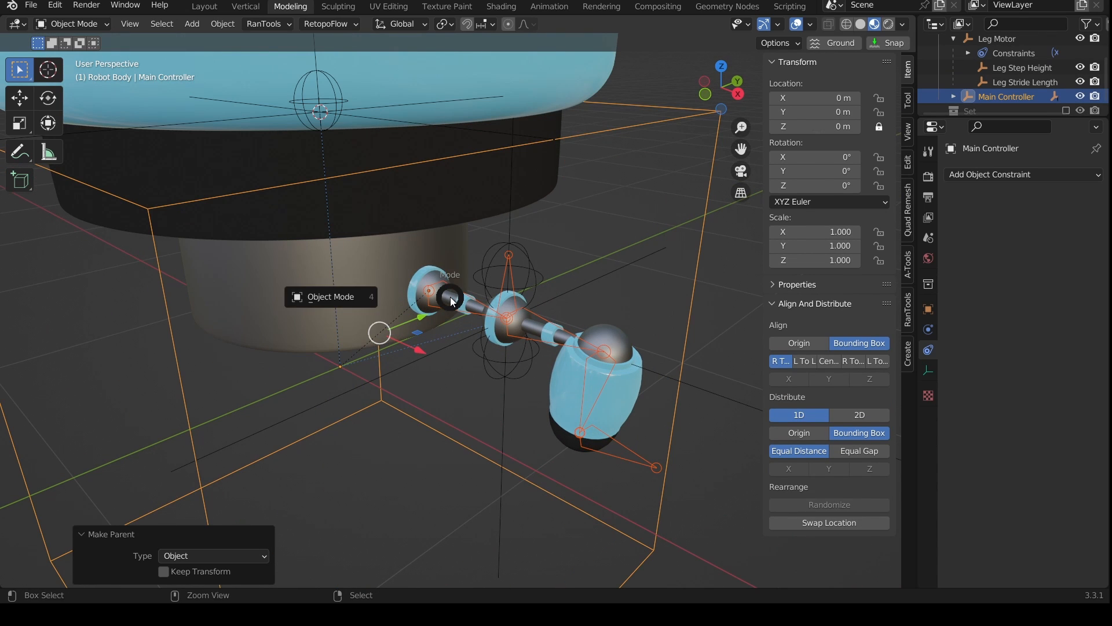
{"action": "right_click", "coordinate": [450, 288]}
{"action": "key", "text": "ctrl+Tab"}
{"action": "right_click", "coordinate": [451, 287]}
{"action": "middle_click_drag", "start_coordinate": [502, 318], "coordinate": [565, 320]}
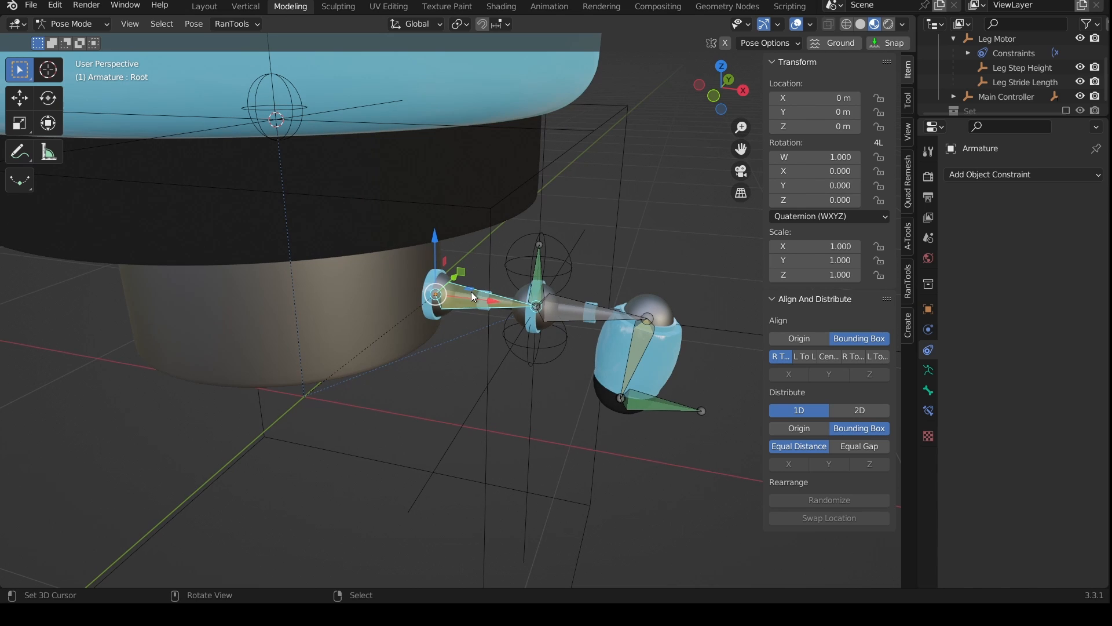
Step: Add a Child Of bone constraint to the leg's Root bone, leaving its target empty
{"action": "left_click", "coordinate": [928, 411]}
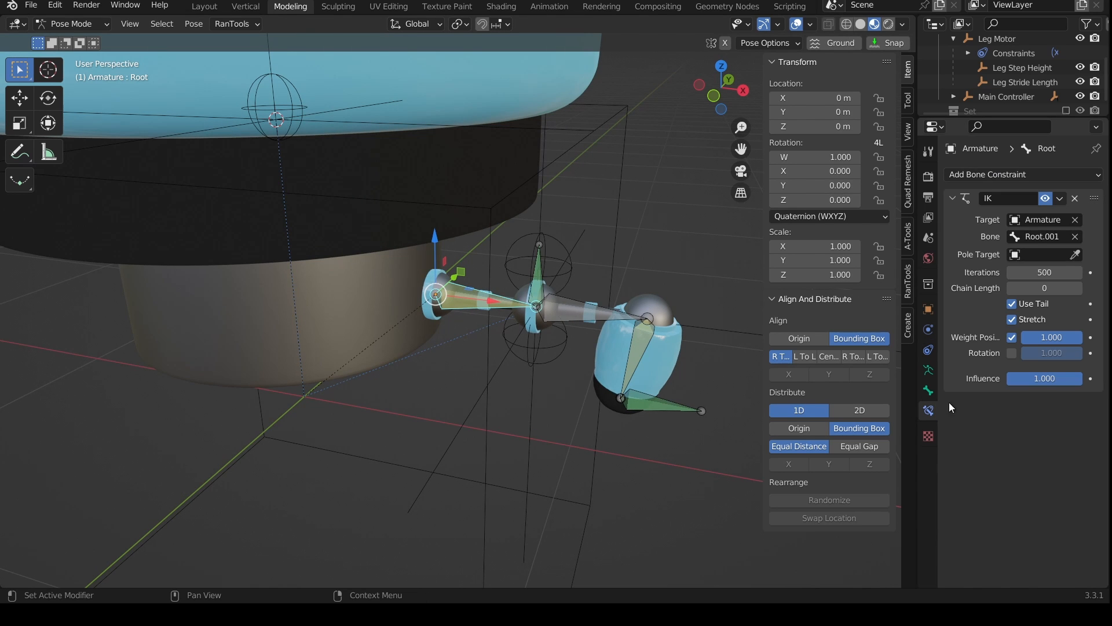
{"action": "left_click", "coordinate": [1063, 176]}
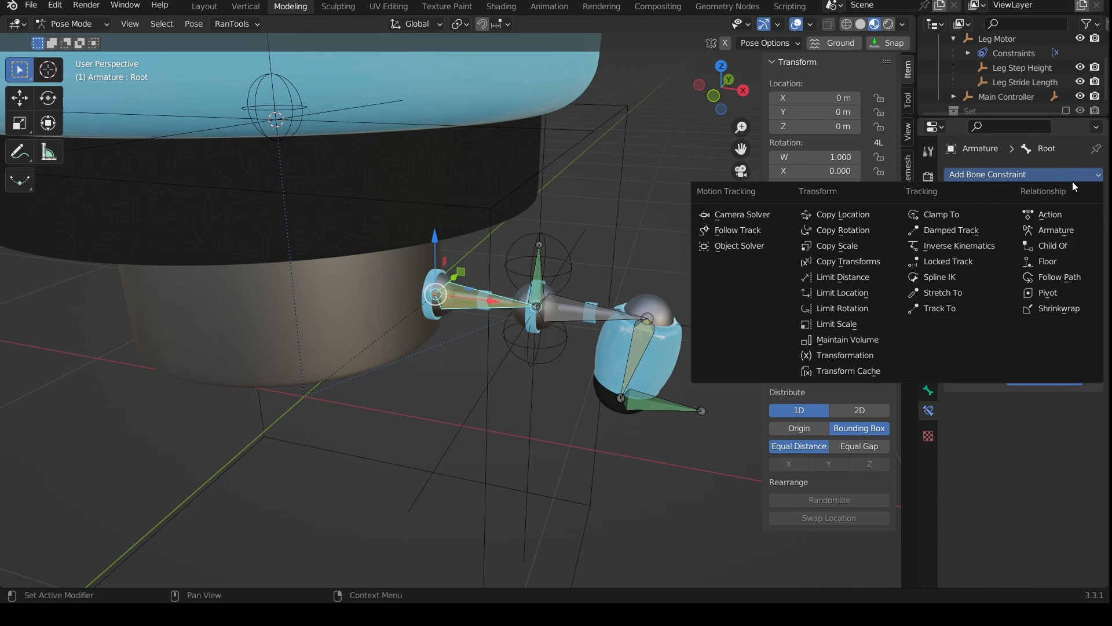
{"action": "left_click", "coordinate": [1071, 244]}
{"action": "left_click", "coordinate": [1074, 424]}
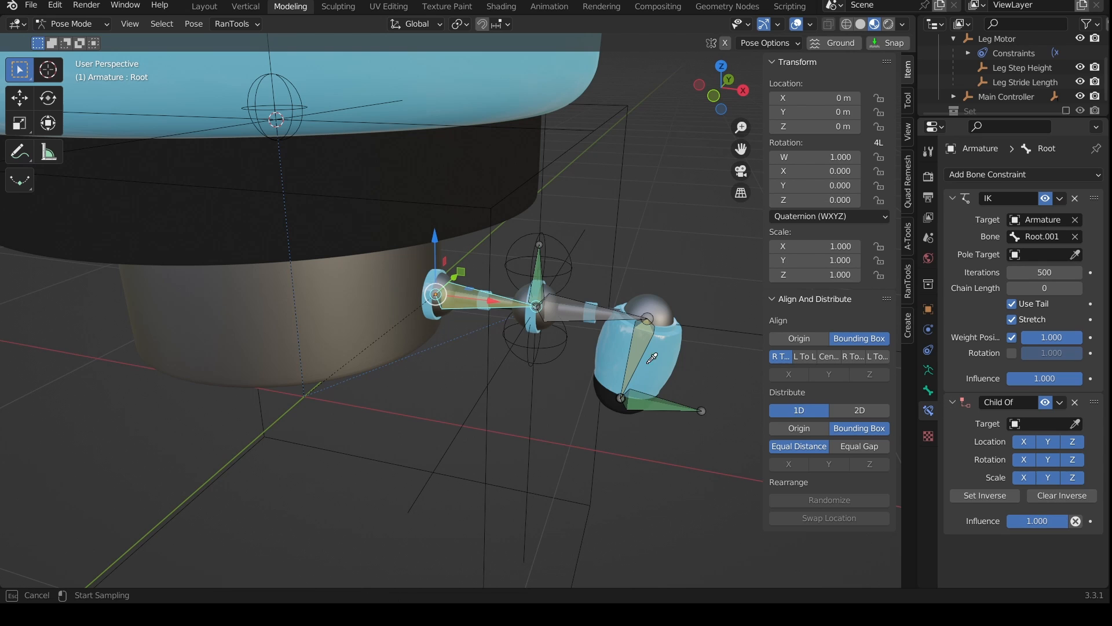
{"action": "key", "text": "Escape"}
{"action": "scroll", "coordinate": [334, 197], "scroll_direction": "down", "scroll_amount": 2}
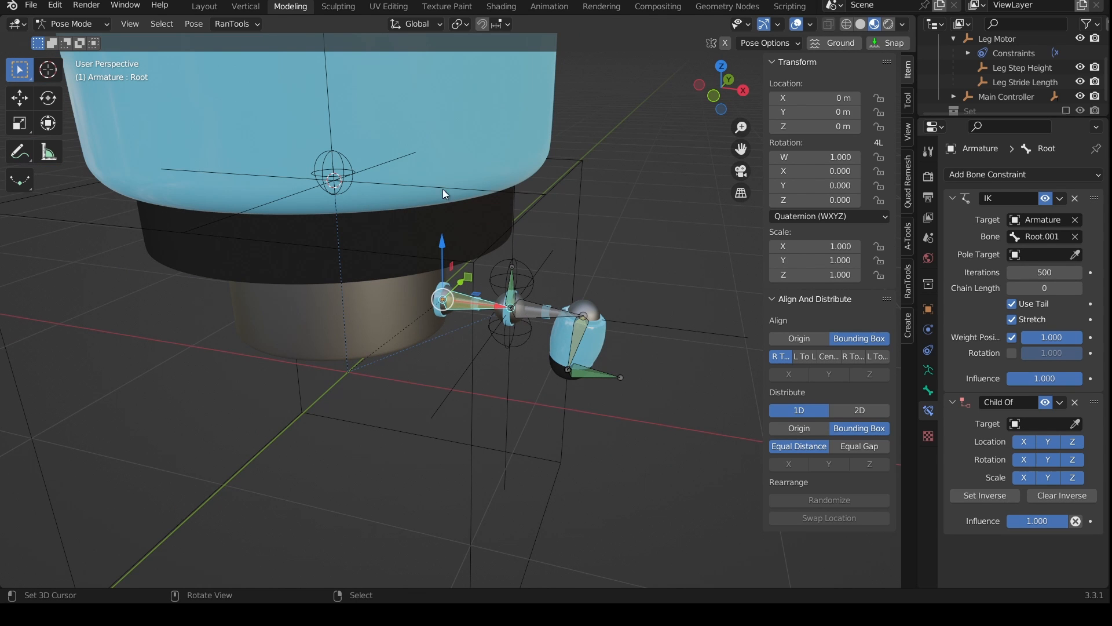
Step: Return to Object Mode, select the Body and save the file
{"action": "key", "text": "ctrl+Tab"}
{"action": "right_click", "coordinate": [475, 158]}
{"action": "middle_click_drag", "start_coordinate": [534, 358], "coordinate": [537, 337]}
{"action": "scroll", "coordinate": [537, 336], "scroll_direction": "up", "scroll_amount": 3}
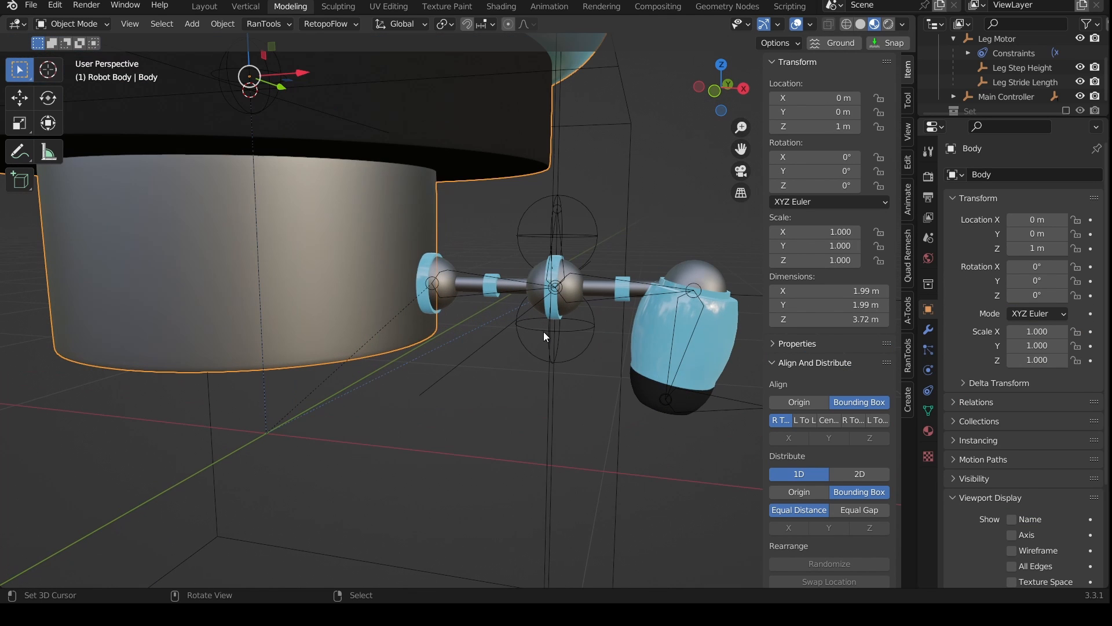
{"action": "scroll", "coordinate": [545, 326], "scroll_direction": "down", "scroll_amount": 5}
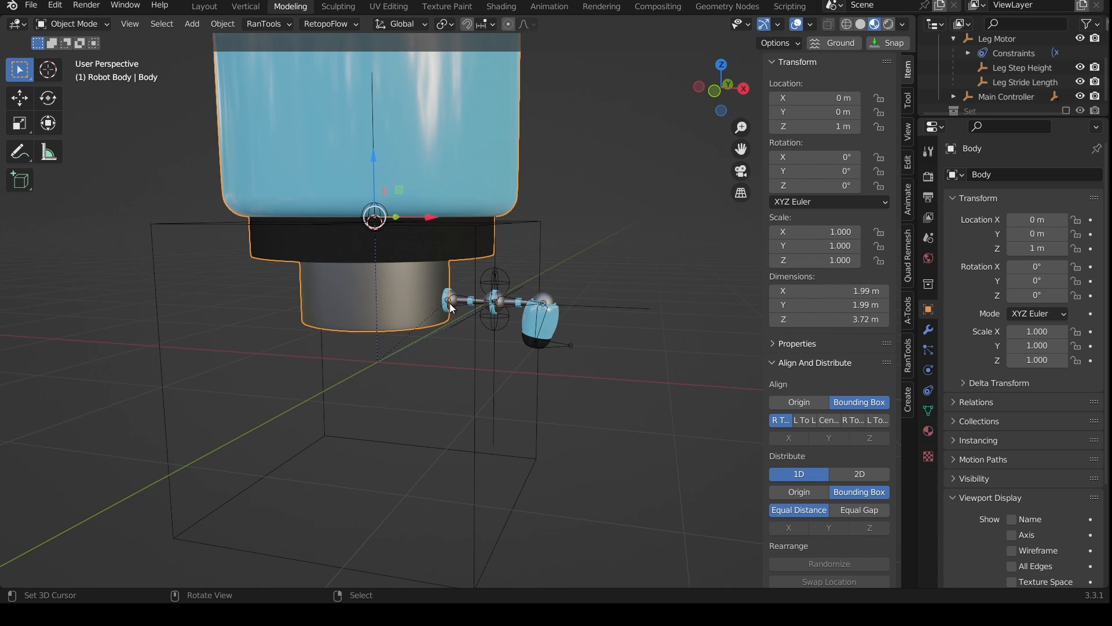
{"action": "middle_click_drag", "start_coordinate": [447, 301], "coordinate": [578, 308]}
{"action": "key", "text": "ctrl+s"}
{"action": "scroll", "coordinate": [579, 308], "scroll_direction": "up", "scroll_amount": 2}
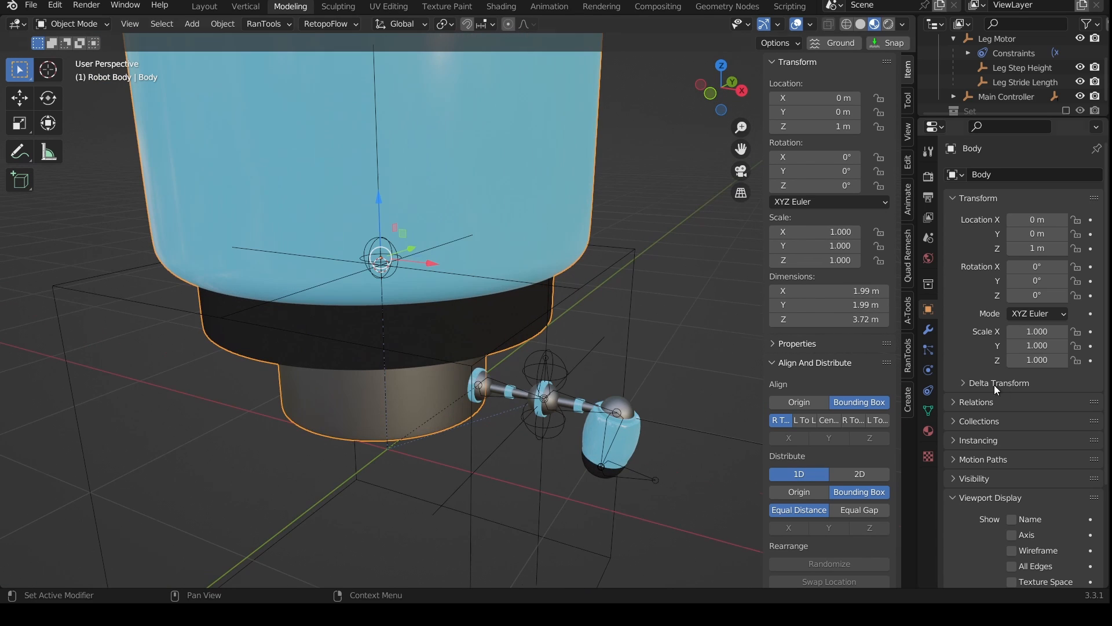
Step: Toggle the Body's Copy Location constraint off and on to compare the body's height relative to the leg
{"action": "left_click", "coordinate": [929, 392]}
{"action": "left_click", "coordinate": [1046, 198]}
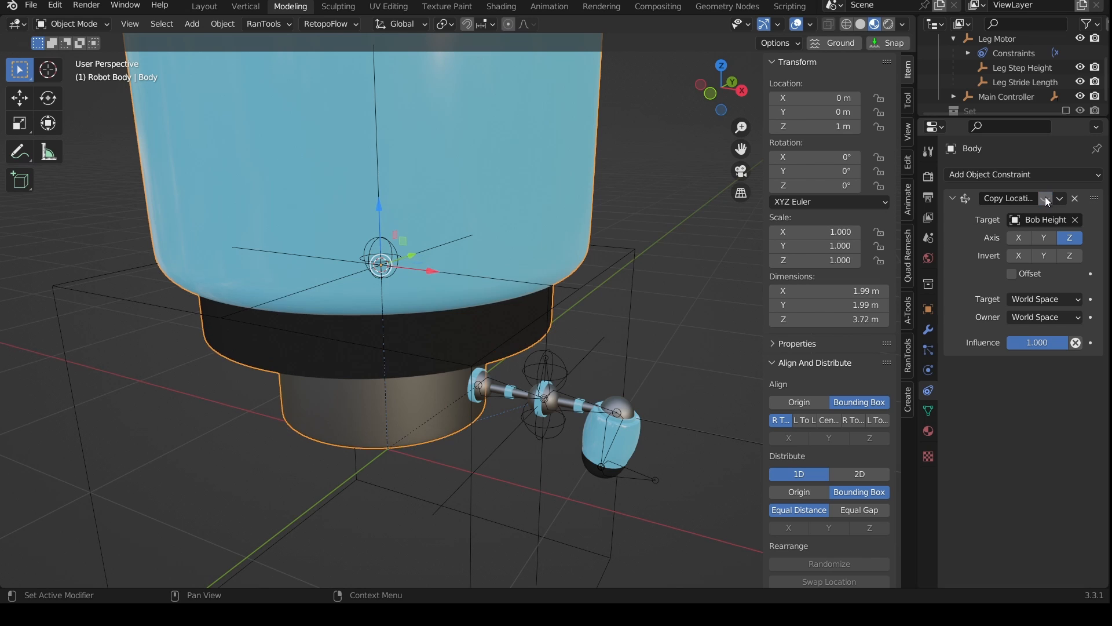
{"action": "left_click", "coordinate": [1045, 198]}
{"action": "left_click", "coordinate": [1045, 199]}
{"action": "left_click", "coordinate": [1045, 201]}
{"action": "left_click", "coordinate": [1044, 201]}
{"action": "middle_click_drag", "start_coordinate": [438, 217], "coordinate": [444, 187]}
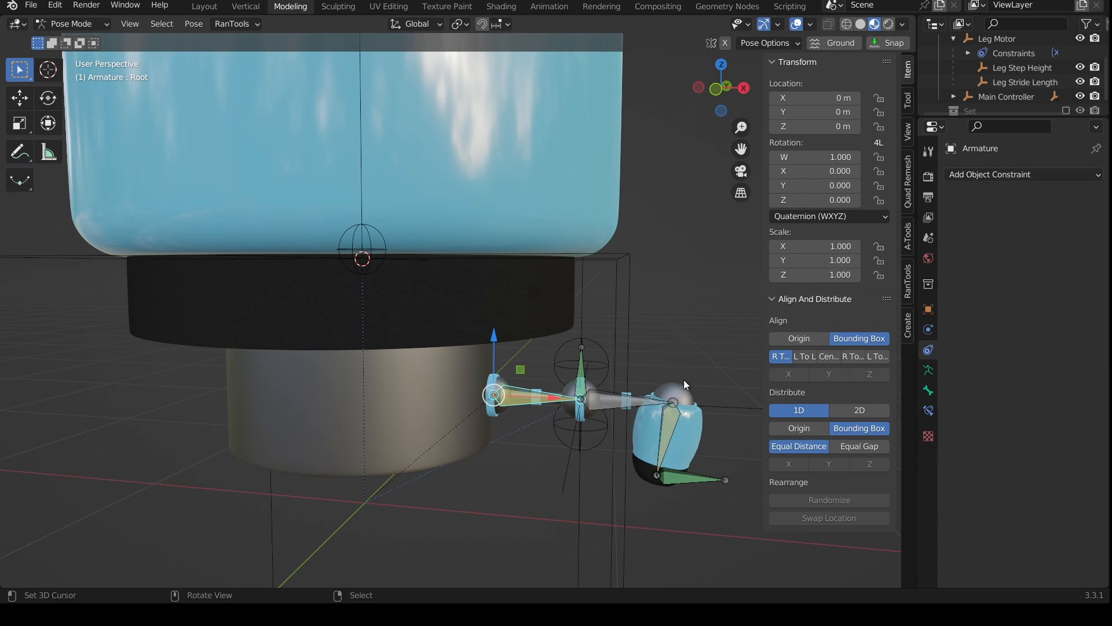
Step: Set the Body as the target of the Root bone's Child Of constraint
{"action": "left_click", "coordinate": [929, 410]}
{"action": "left_click", "coordinate": [1076, 423]}
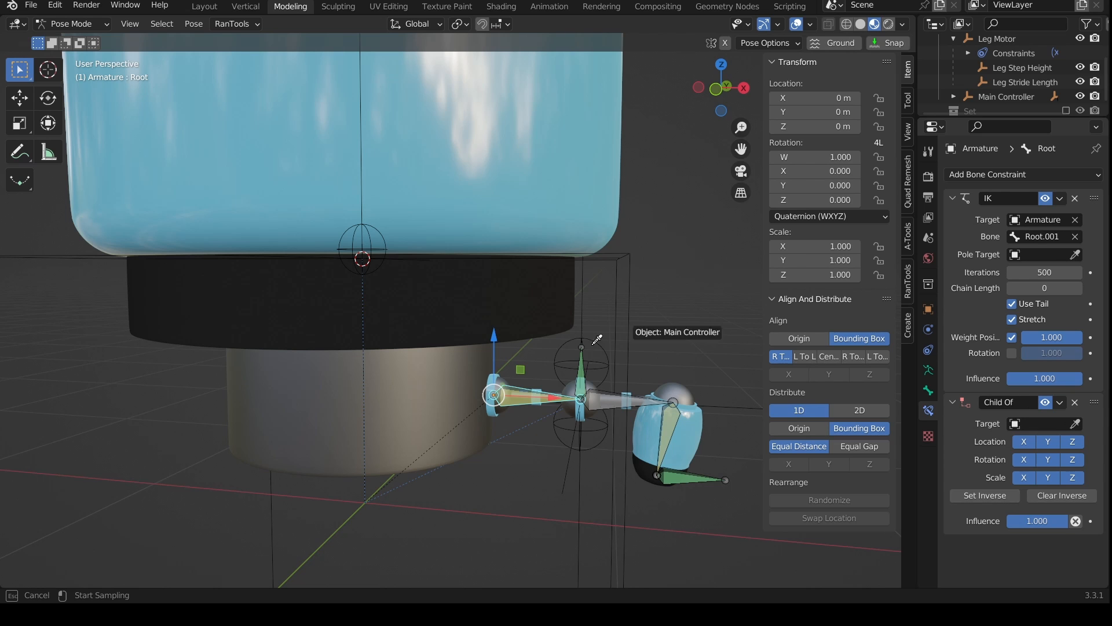
{"action": "left_click", "coordinate": [520, 155]}
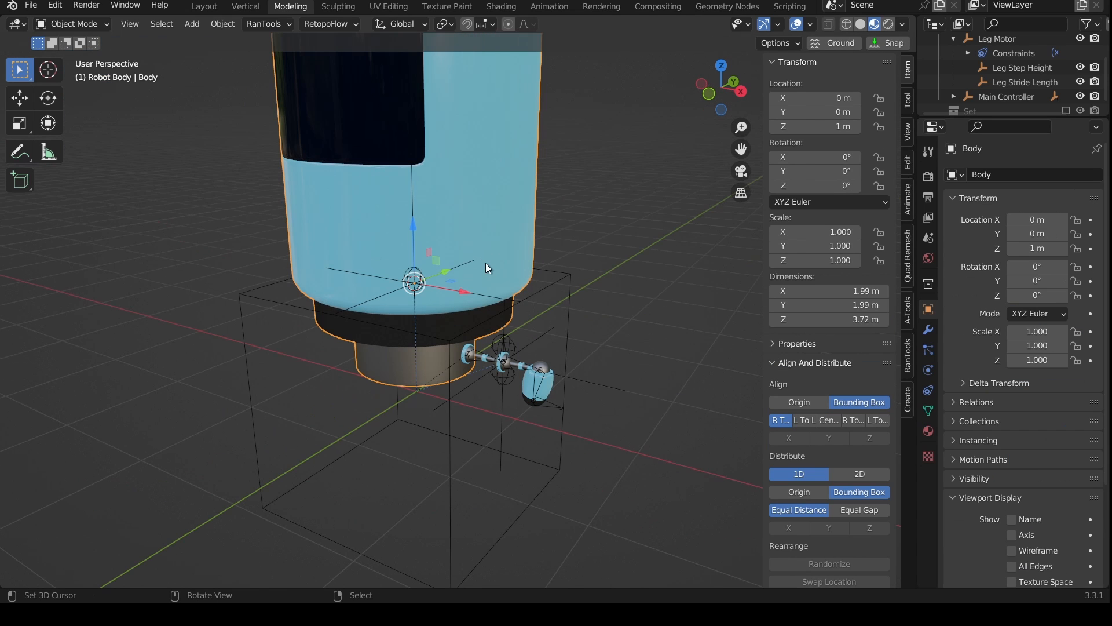
Step: Shift the leg armature by about 0.011 m in X, 0.004 m in Y and 0.009 m in Z
{"action": "left_click", "coordinate": [929, 390]}
{"action": "middle_click_drag", "start_coordinate": [690, 336], "coordinate": [607, 414]}
{"action": "scroll", "coordinate": [637, 340], "scroll_direction": "down", "scroll_amount": 1}
{"action": "scroll", "coordinate": [482, 401], "scroll_direction": "up", "scroll_amount": 4}
{"action": "left_click_drag", "start_coordinate": [658, 422], "coordinate": [663, 419]}
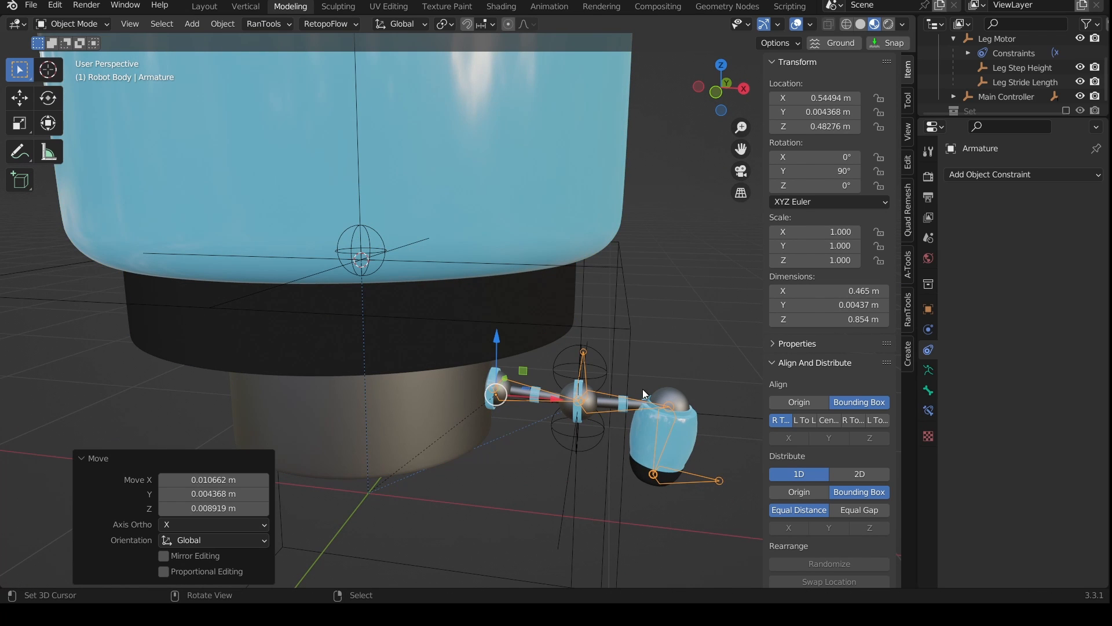
{"action": "middle_click_drag", "start_coordinate": [642, 389], "coordinate": [644, 345]}
{"action": "middle_click_drag", "start_coordinate": [638, 401], "coordinate": [655, 417]}
{"action": "scroll", "coordinate": [658, 416], "scroll_direction": "down", "scroll_amount": 2}
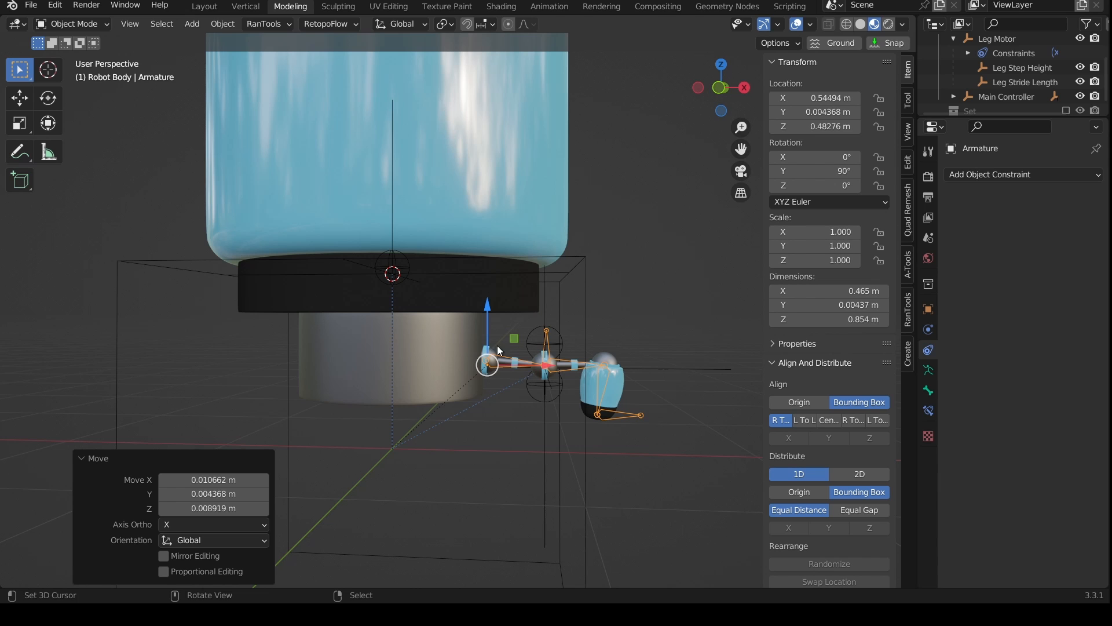
Step: Parent the Leg Motor to the Main Controller with the Object option
{"action": "middle_click_drag", "start_coordinate": [561, 357], "coordinate": [582, 343]}
{"action": "right_click", "coordinate": [599, 250]}
{"action": "scroll", "coordinate": [582, 343], "scroll_direction": "up", "scroll_amount": 3}
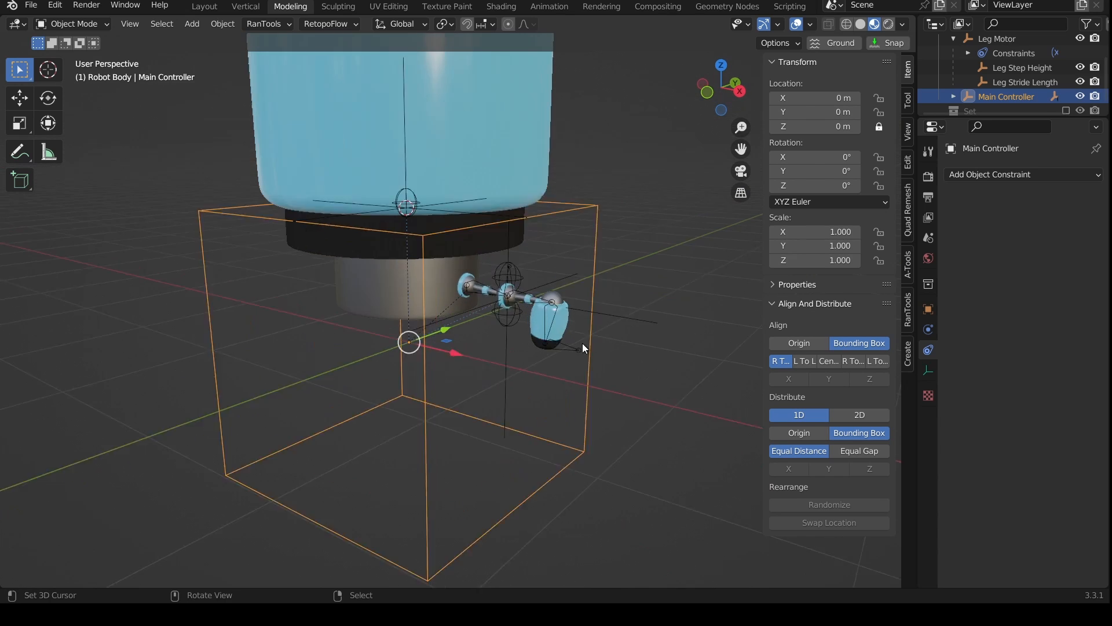
{"action": "right_click", "coordinate": [529, 359]}
{"action": "right_click", "coordinate": [651, 213], "text": "shift"}
{"action": "key", "text": "ctrl+p"}
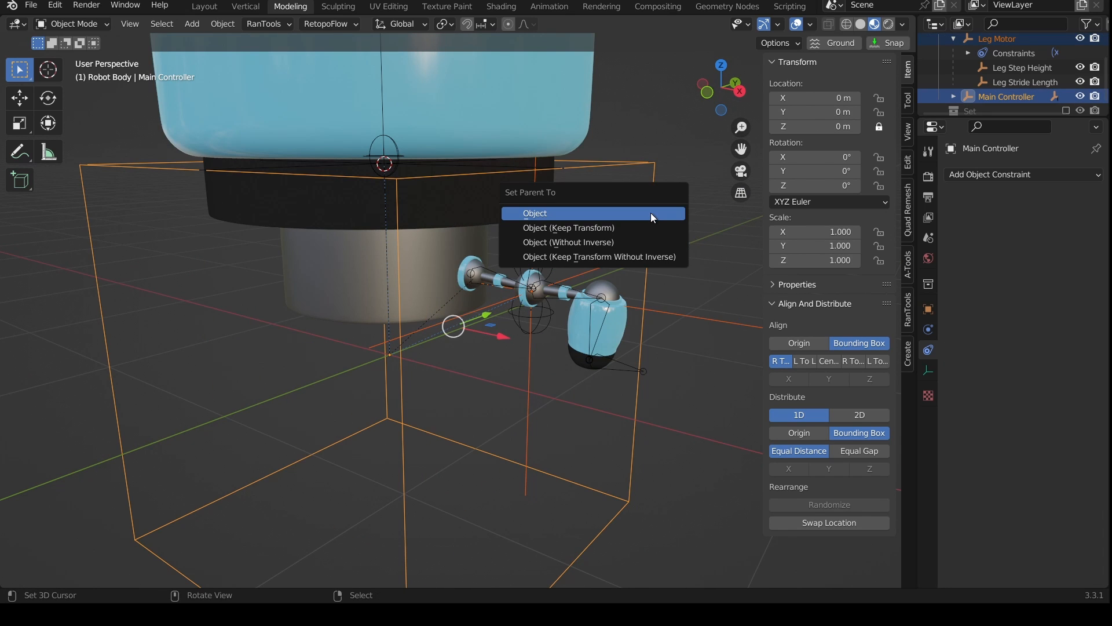
{"action": "left_click", "coordinate": [651, 213]}
Step: Test the parented rig by sliding the Main Controller back and forth along Y
{"action": "scroll", "coordinate": [543, 392], "scroll_direction": "down", "scroll_amount": 3}
{"action": "middle_click_drag", "start_coordinate": [543, 392], "coordinate": [556, 339]}
{"action": "key", "text": "g"}
{"action": "key", "text": "y"}
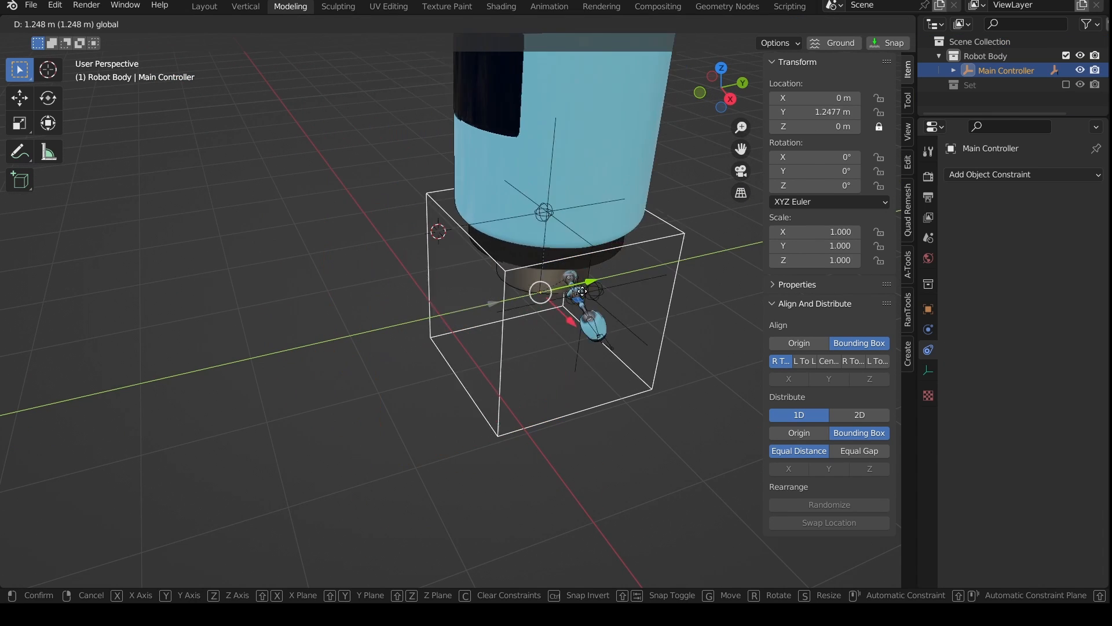
{"action": "left_click_drag", "start_coordinate": [277, 336], "coordinate": [468, 320]}
Step: Check the walk cycle in right orthographic view by sliding the Main Controller along Y, and clear its location
{"action": "key", "text": "KP_3"}
{"action": "key", "text": "g"}
{"action": "key", "text": "y"}
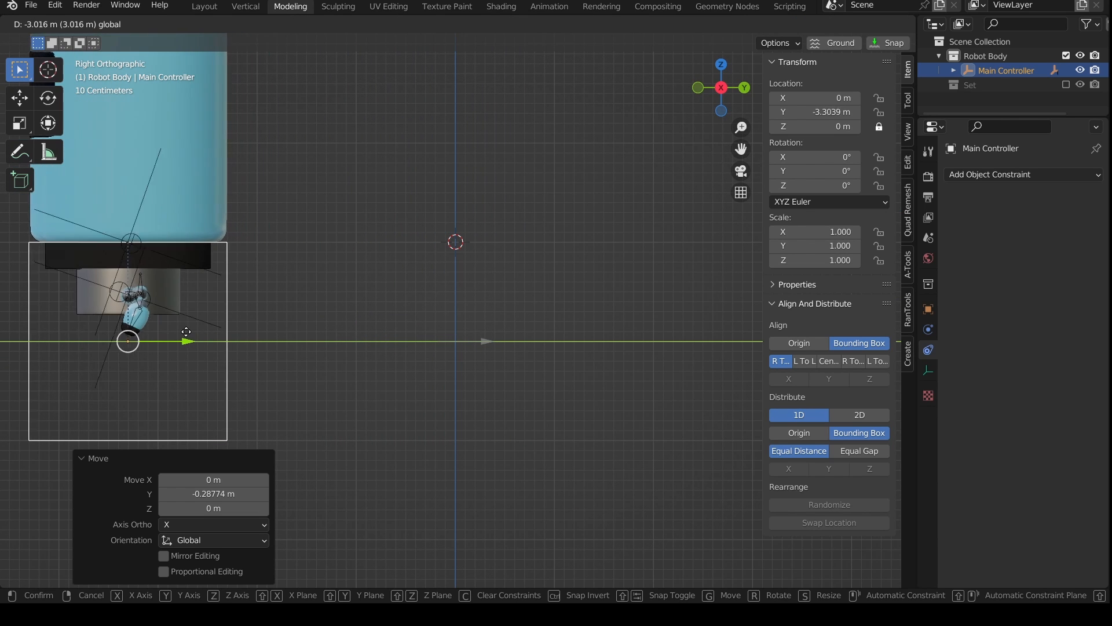
{"action": "left_click_drag", "start_coordinate": [290, 344], "coordinate": [466, 367]}
{"action": "right_click", "coordinate": [466, 368]}
{"action": "middle_click_drag", "start_coordinate": [466, 367], "coordinate": [562, 326]}
{"action": "key", "text": "alt+g"}
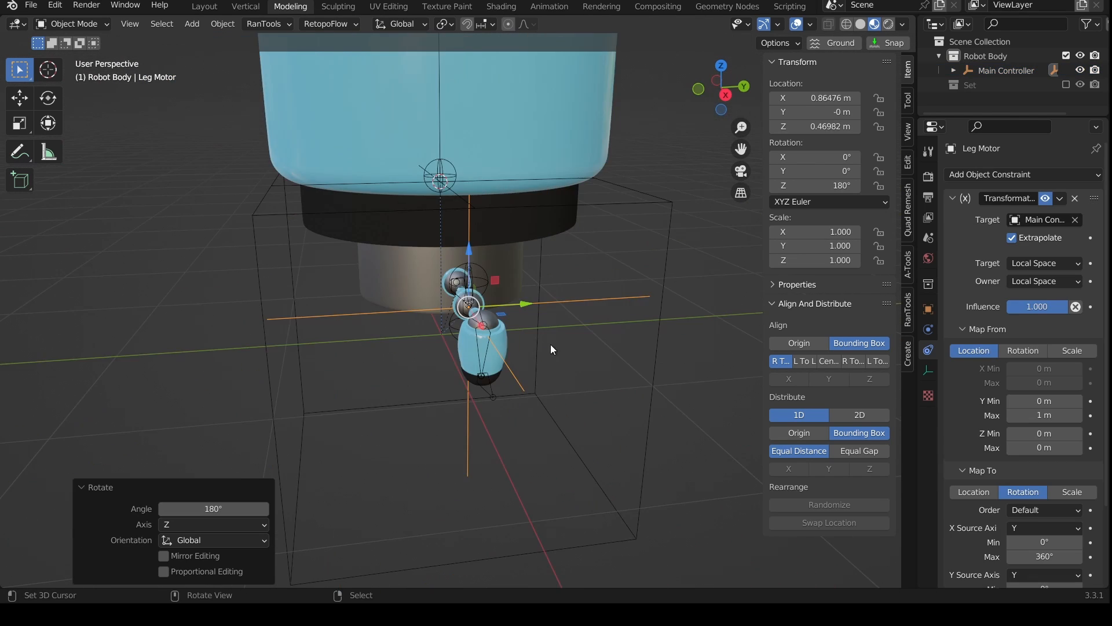
Step: Check the stepping with the rotated Leg Motor by sliding the Main Controller along Y in right orthographic view, and cancel the move
{"action": "middle_click_drag", "start_coordinate": [551, 344], "coordinate": [553, 248]}
{"action": "left_click", "coordinate": [645, 253]}
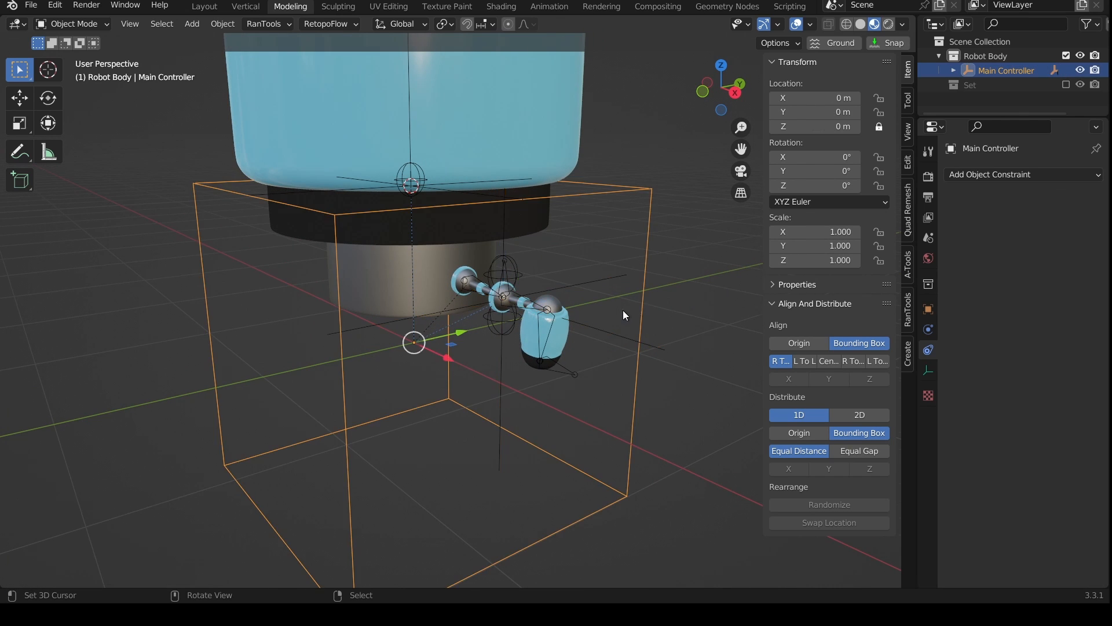
{"action": "key", "text": "KP_3"}
{"action": "key", "text": "g"}
{"action": "key", "text": "y"}
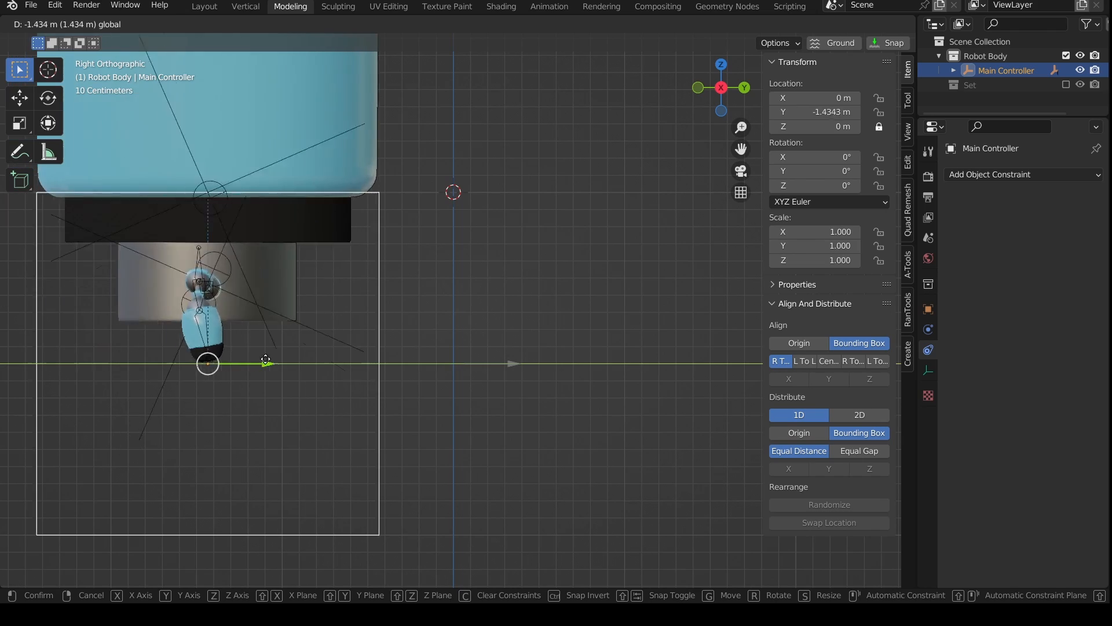
{"action": "left_click_drag", "start_coordinate": [283, 355], "coordinate": [365, 353]}
{"action": "right_click", "coordinate": [369, 353]}
Step: Examine the joint between the leg and the body up close, and select the Body
{"action": "middle_click_drag", "start_coordinate": [464, 352], "coordinate": [527, 387]}
{"action": "scroll", "coordinate": [481, 390], "scroll_direction": "up", "scroll_amount": 5}
{"action": "scroll", "coordinate": [528, 387], "scroll_direction": "down", "scroll_amount": 3}
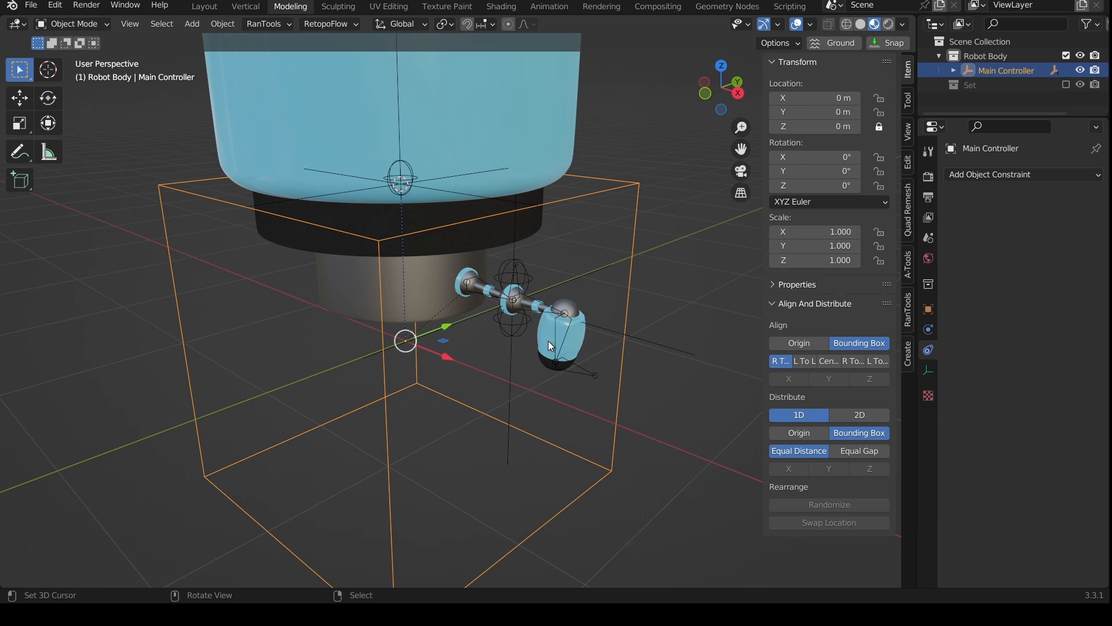
{"action": "middle_click_drag", "start_coordinate": [549, 341], "coordinate": [461, 322]}
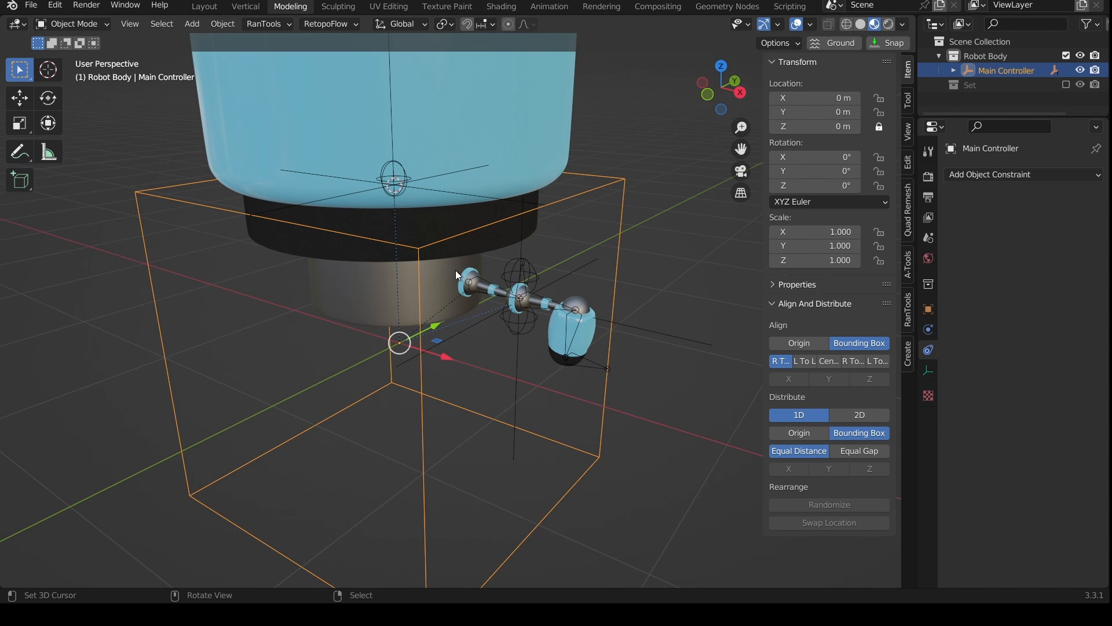
{"action": "middle_click_drag", "start_coordinate": [488, 238], "coordinate": [542, 255], "text": "shift"}
{"action": "scroll", "coordinate": [541, 256], "scroll_direction": "up", "scroll_amount": 3}
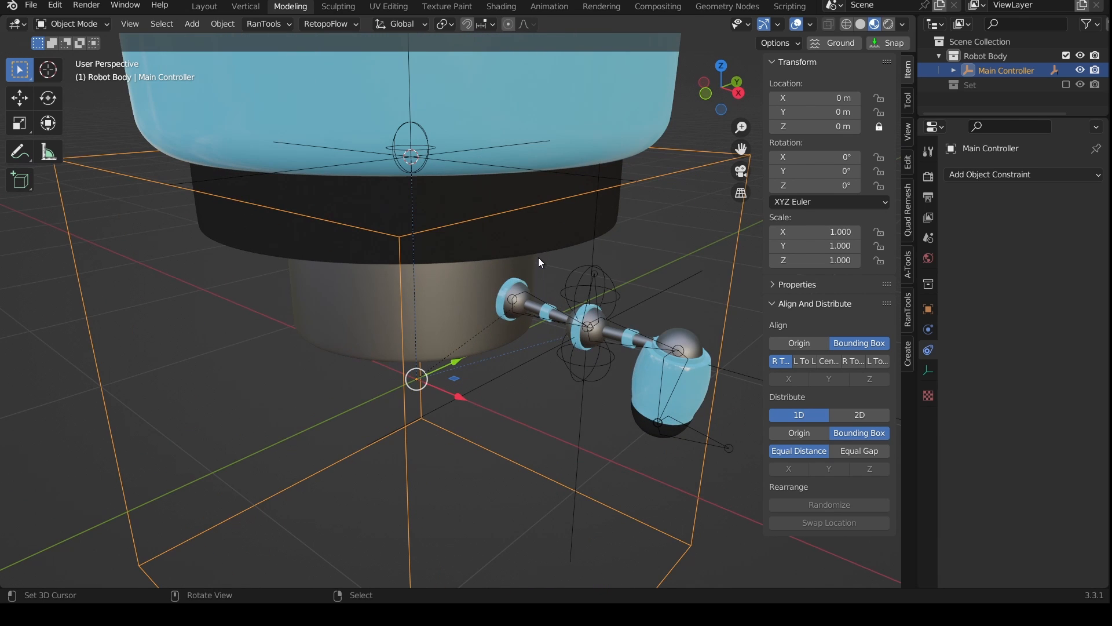
{"action": "left_click", "coordinate": [450, 162]}
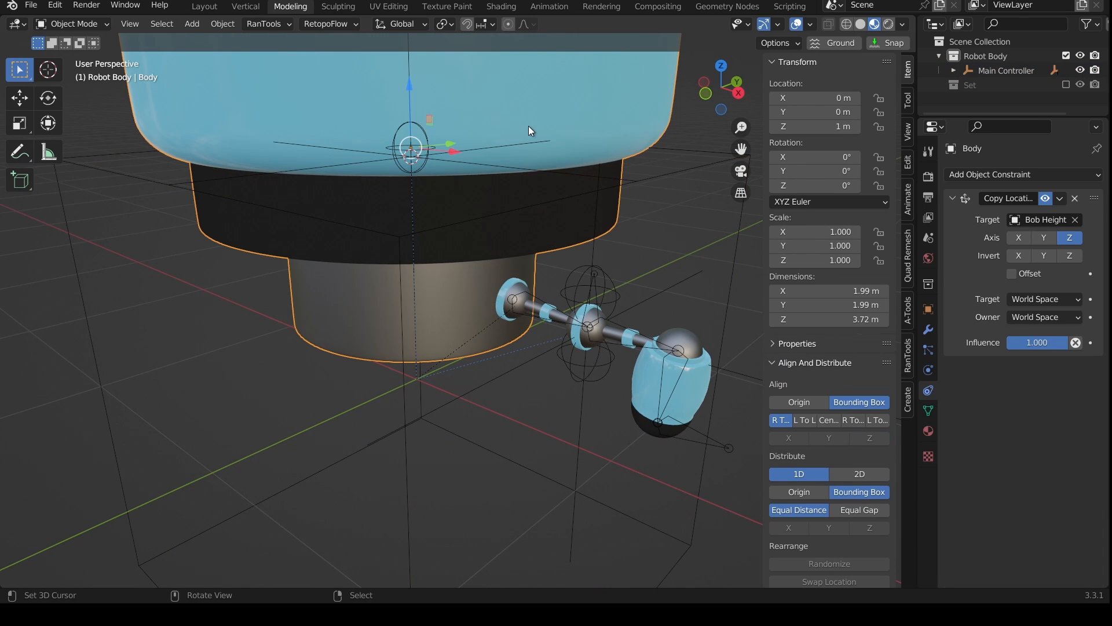
Step: Disable the Body's Copy Location constraint and the Child Of constraint on the leg armature's Root bone
{"action": "left_click", "coordinate": [1046, 199]}
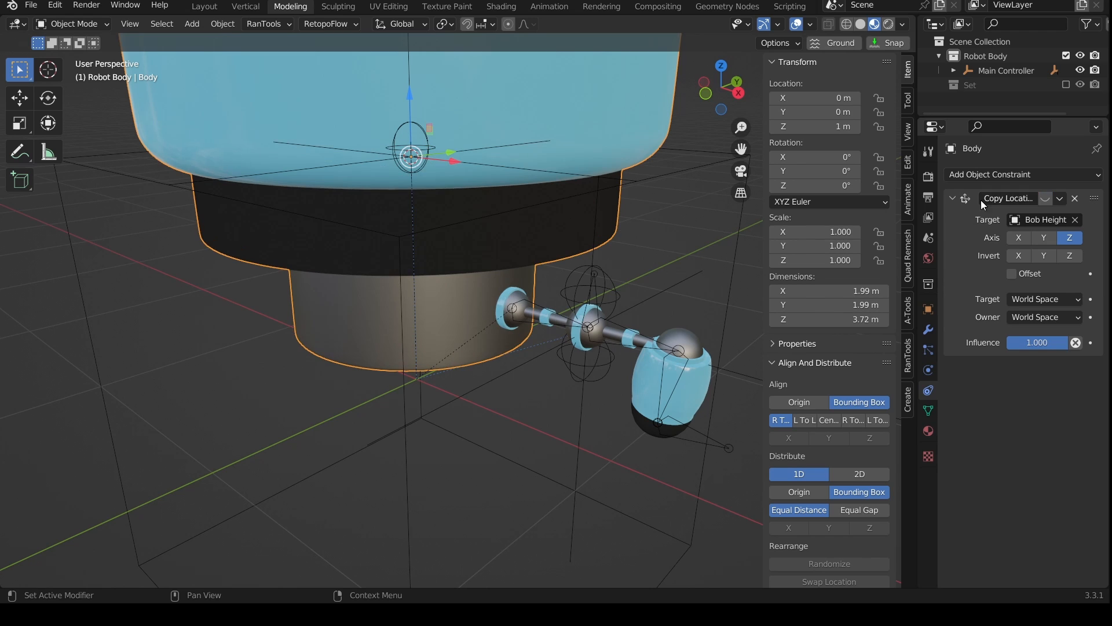
{"action": "left_click", "coordinate": [535, 306]}
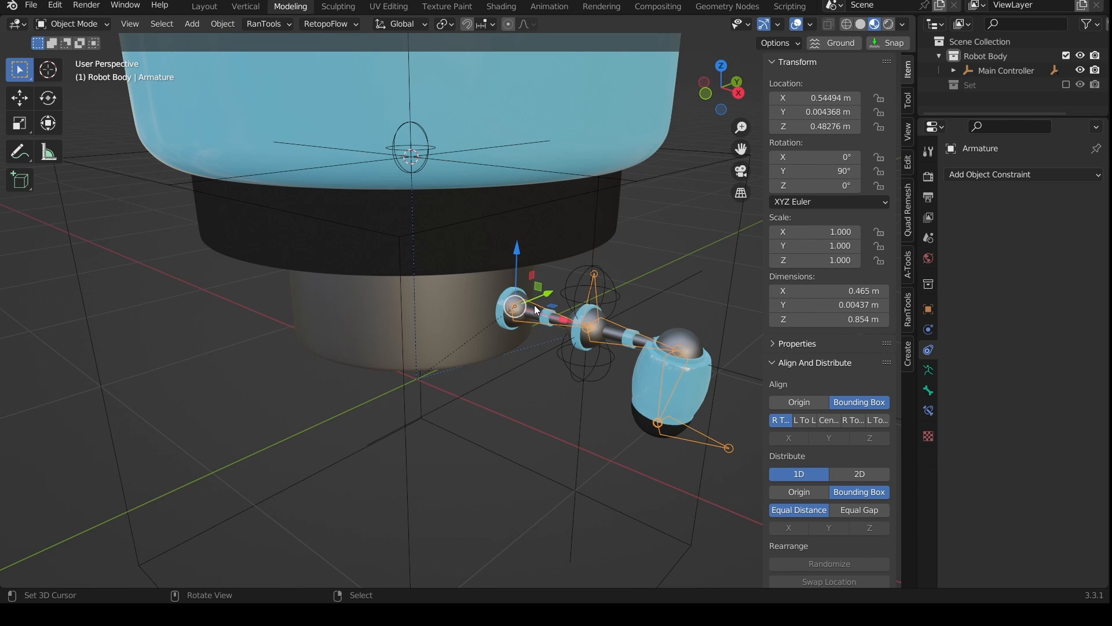
{"action": "key", "text": "ctrl+Tab"}
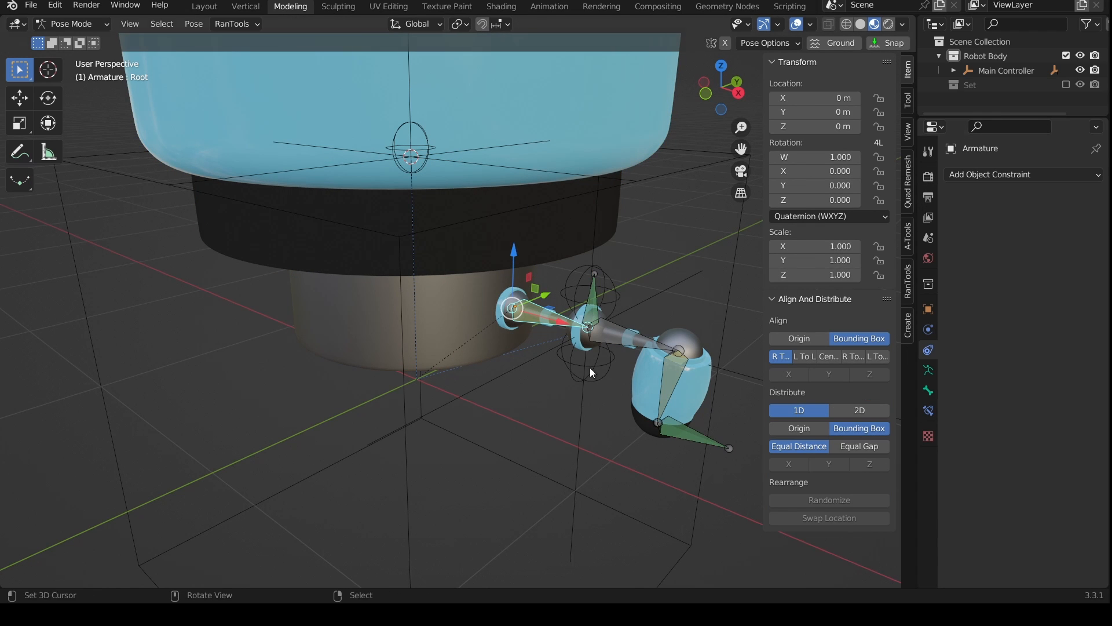
{"action": "left_click", "coordinate": [929, 411]}
{"action": "left_click", "coordinate": [1046, 403]}
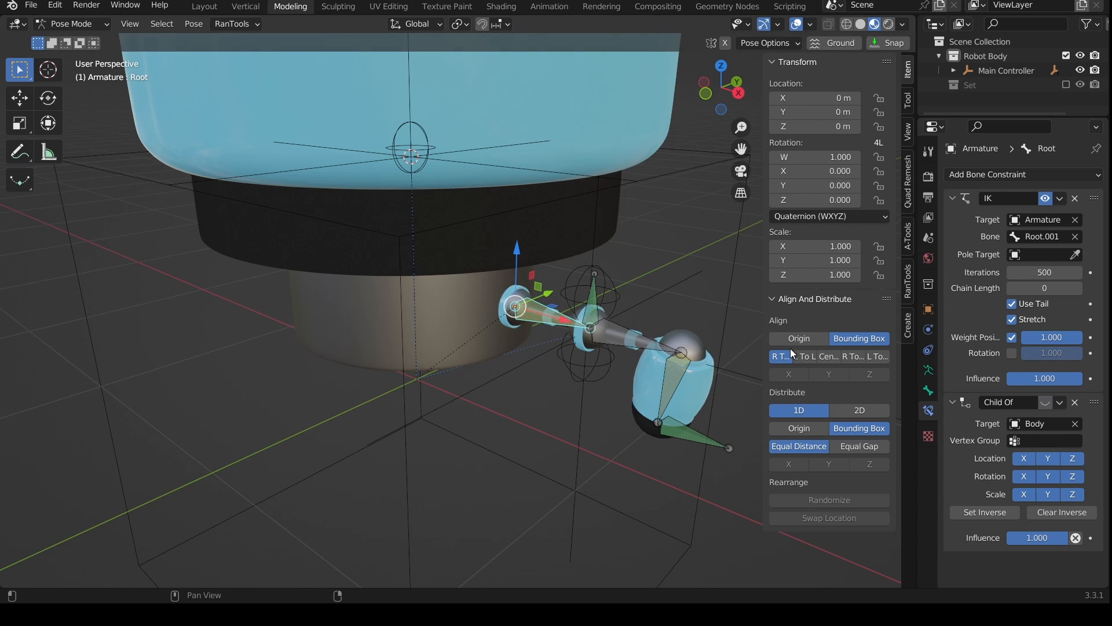
Step: Return the leg armature to Object Mode
{"action": "scroll", "coordinate": [565, 321], "scroll_direction": "down", "scroll_amount": 3}
{"action": "middle_click_drag", "start_coordinate": [565, 321], "coordinate": [596, 303]}
{"action": "scroll", "coordinate": [546, 323], "scroll_direction": "down", "scroll_amount": 1}
{"action": "scroll", "coordinate": [596, 304], "scroll_direction": "up", "scroll_amount": 2}
{"action": "key", "text": "Tab"}
{"action": "key", "text": "ctrl+Tab"}
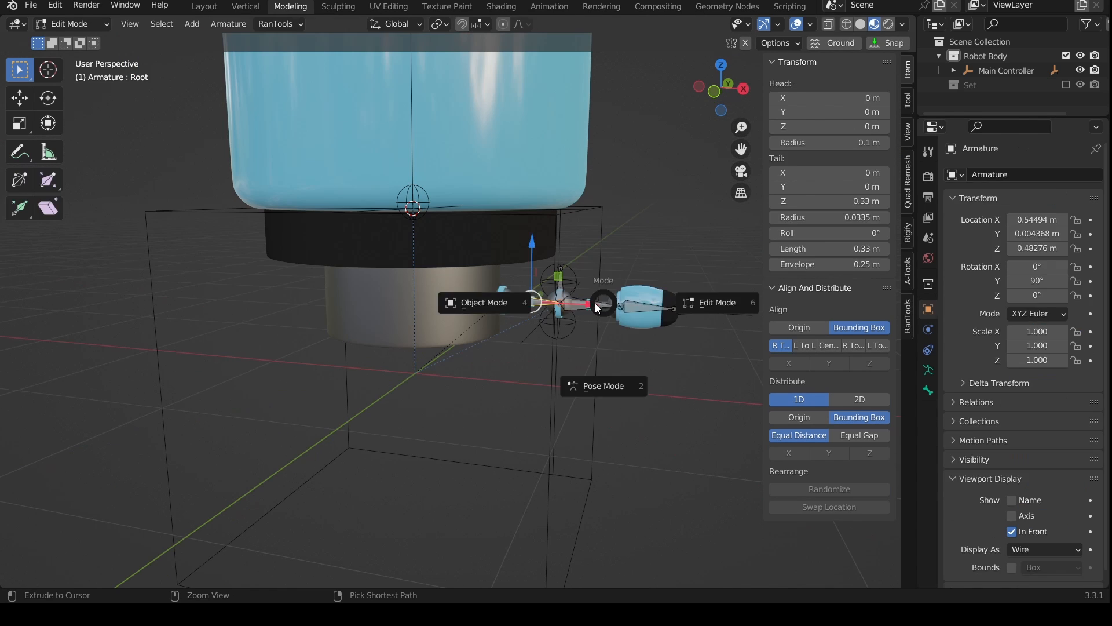
{"action": "left_click", "coordinate": [524, 300]}
{"action": "key", "text": "ctrl+Tab"}
{"action": "key", "text": "ctrl+Tab"}
{"action": "middle_click_drag", "start_coordinate": [666, 360], "coordinate": [631, 373]}
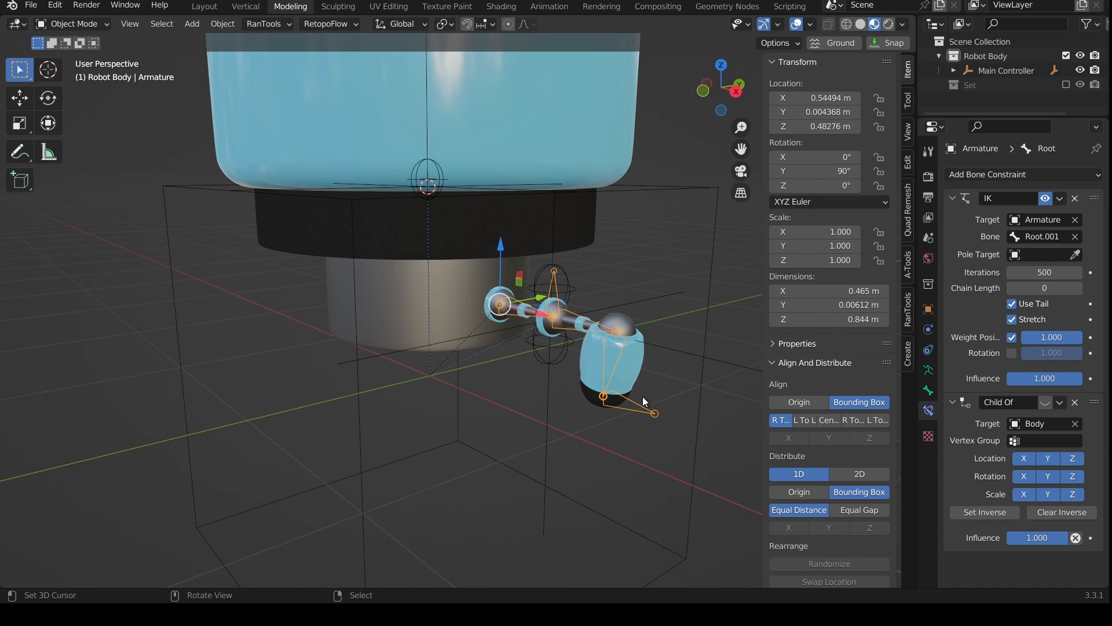
Step: Move the leg armature into a new collection named Leg F L
{"action": "scroll", "coordinate": [641, 398], "scroll_direction": "down", "scroll_amount": 2}
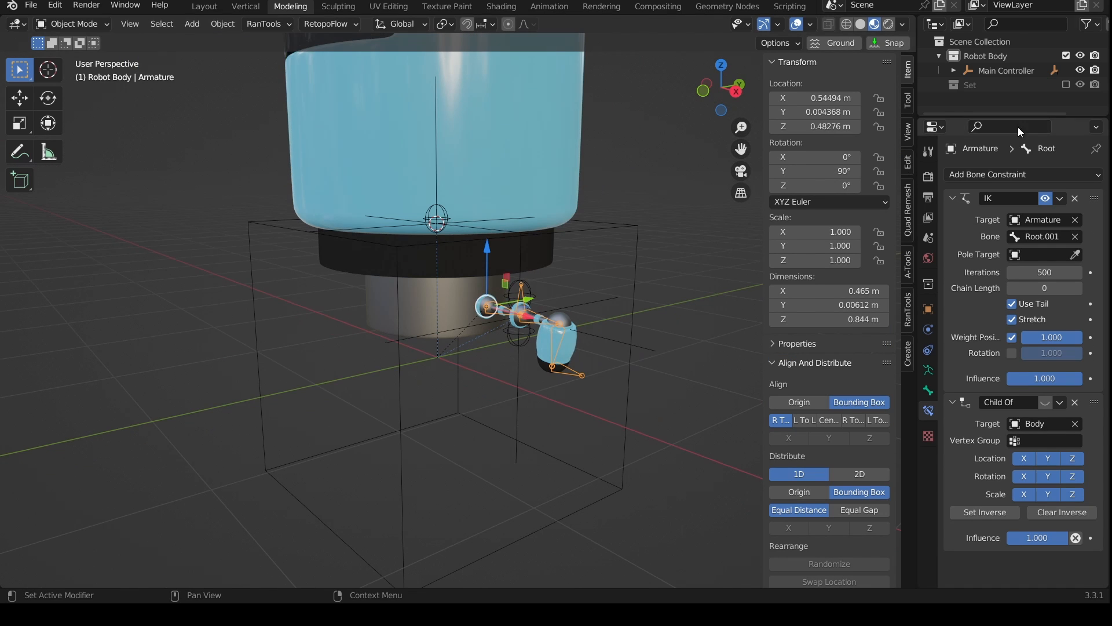
{"action": "key", "text": "m"}
{"action": "left_click", "coordinate": [635, 327]}
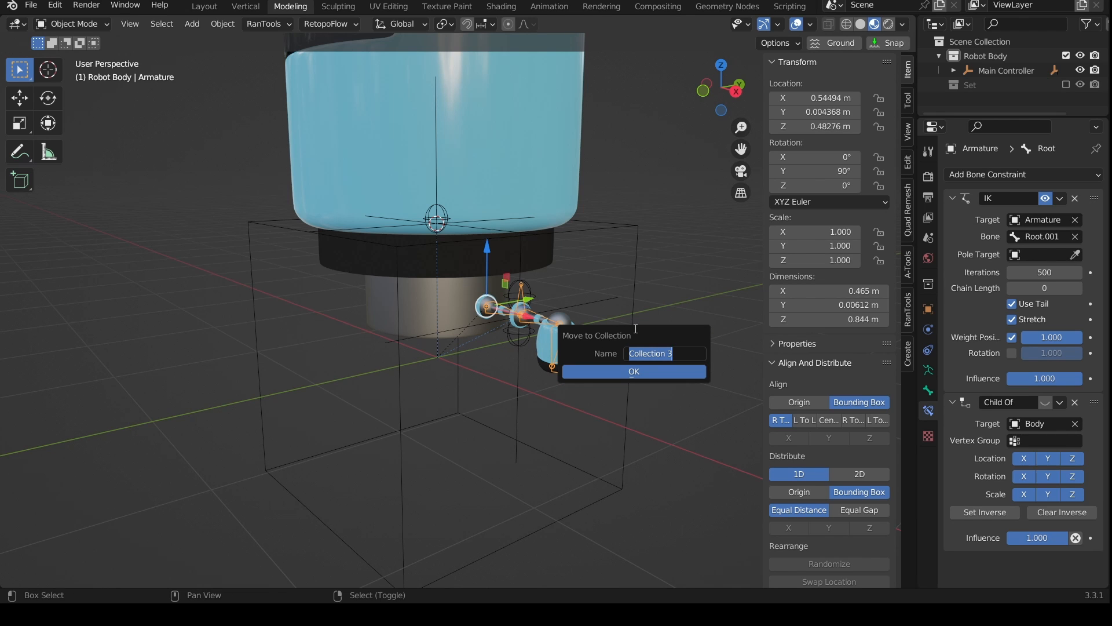
{"action": "type", "text": "Leg F L"}
{"action": "left_click", "coordinate": [641, 376]}
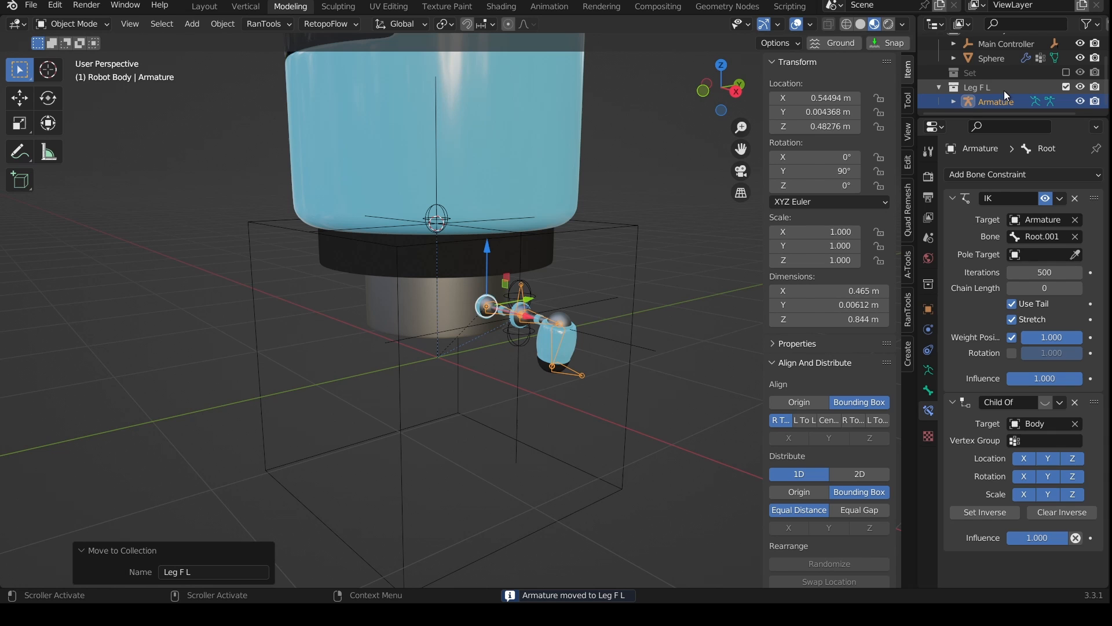
Step: Hide the Leg F L collection, and move the leg mesh and Leg Motor into it
{"action": "left_click", "coordinate": [1080, 87]}
{"action": "scroll", "coordinate": [595, 302], "scroll_direction": "up", "scroll_amount": 2}
{"action": "middle_click_drag", "start_coordinate": [605, 345], "coordinate": [544, 256], "text": "shift"}
{"action": "left_click", "coordinate": [533, 232]}
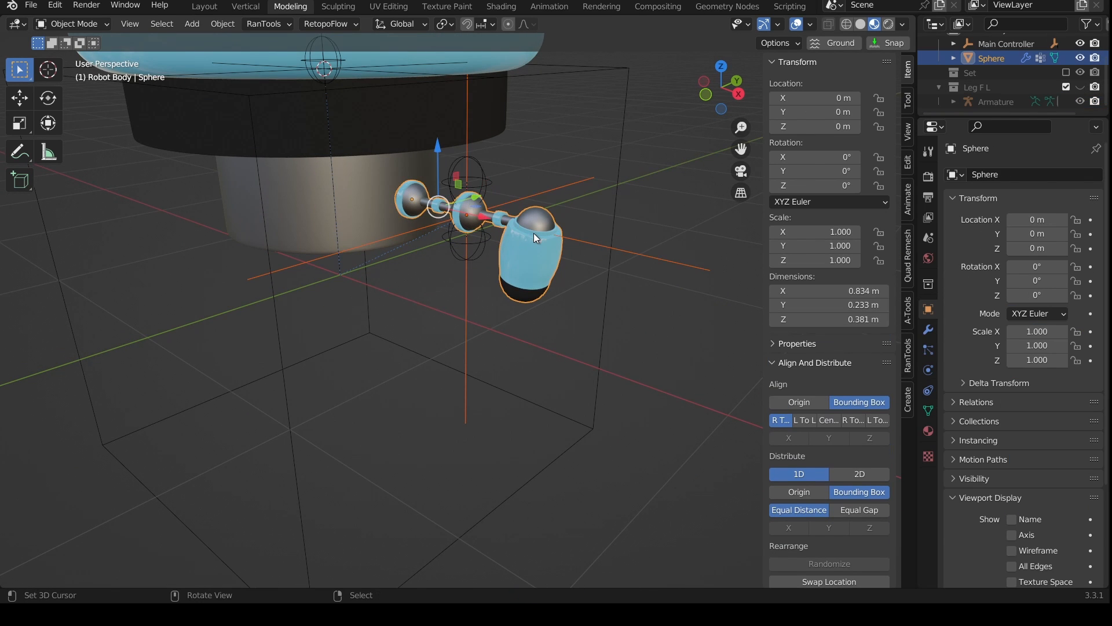
{"action": "key", "text": "m"}
{"action": "left_click", "coordinate": [522, 302]}
Step: Move the Leg Stride Length empty and the circular empty below it into Leg F L, and unhide that collection
{"action": "left_click", "coordinate": [486, 238]}
{"action": "left_click", "coordinate": [486, 176], "text": "shift"}
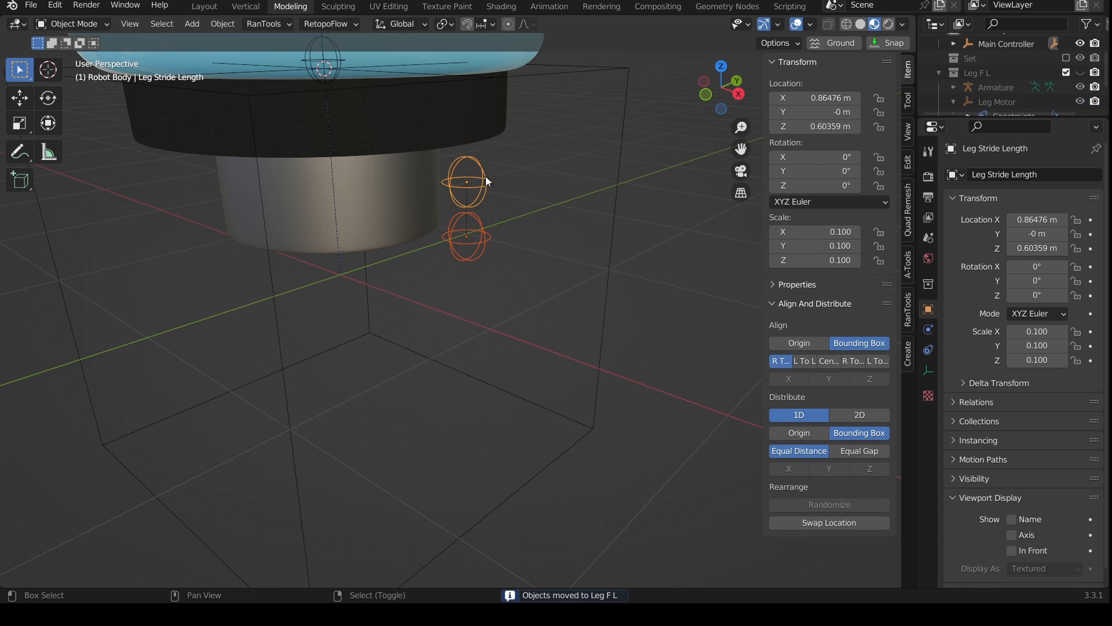
{"action": "key", "text": "m"}
{"action": "left_click", "coordinate": [485, 176]}
{"action": "middle_click_drag", "start_coordinate": [486, 176], "coordinate": [496, 242]}
{"action": "left_click", "coordinate": [1081, 73]}
{"action": "middle_click_drag", "start_coordinate": [976, 75], "coordinate": [976, 78]}
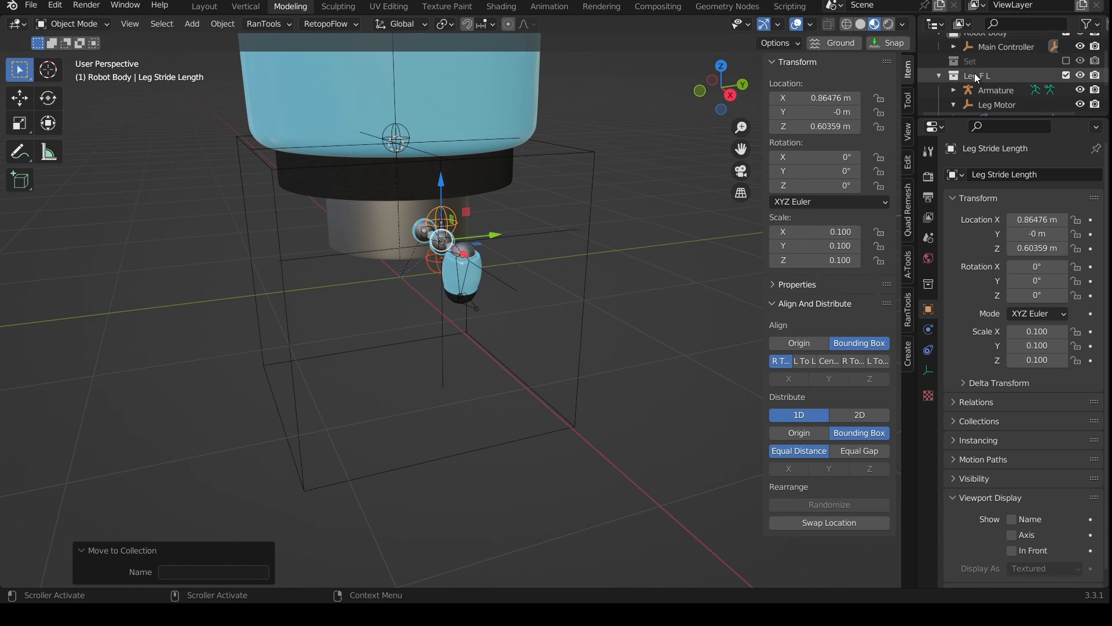
Step: Exclude the Robot Body collection from the view layer, and duplicate the Leg F L collection
{"action": "left_click", "coordinate": [939, 76]}
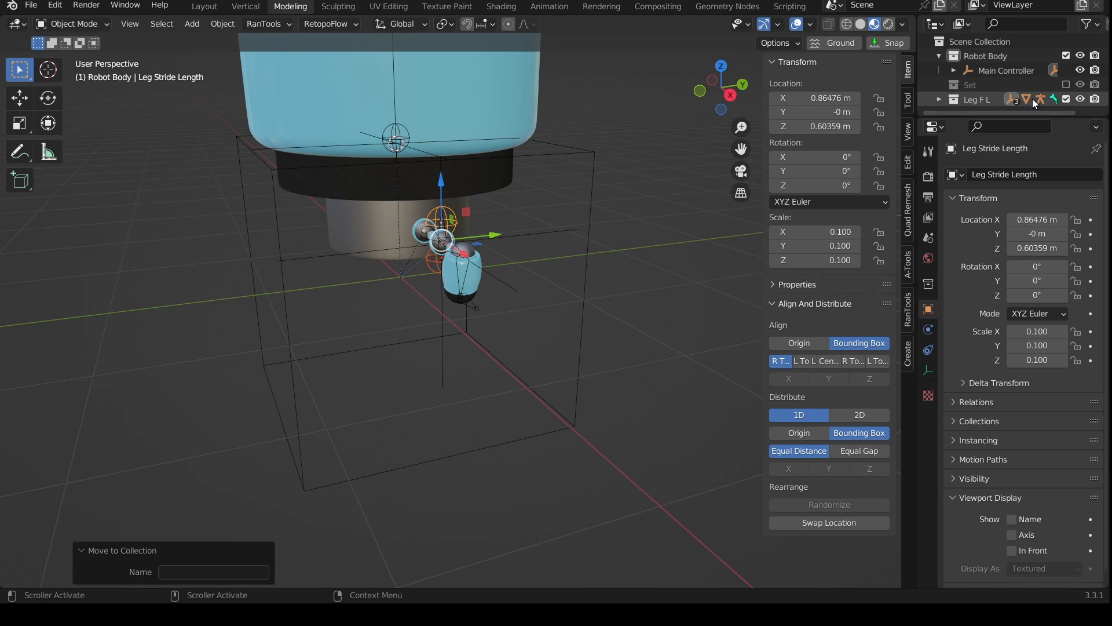
{"action": "left_click", "coordinate": [1025, 85]}
{"action": "left_click", "coordinate": [1066, 57]}
{"action": "middle_click_drag", "start_coordinate": [421, 185], "coordinate": [549, 250]}
{"action": "right_click", "coordinate": [974, 85]}
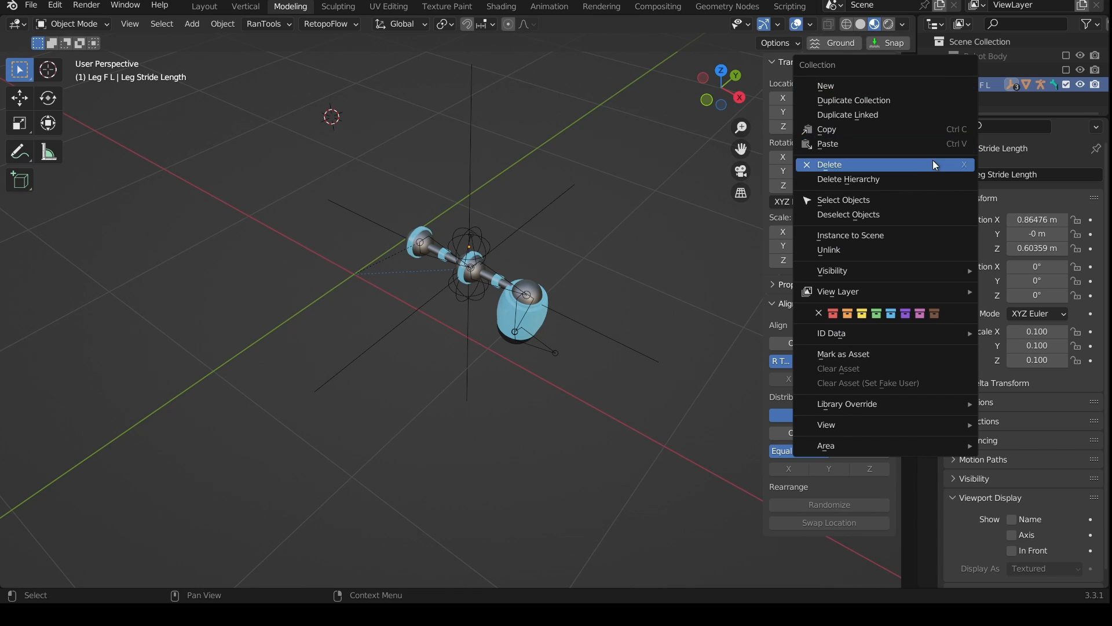
{"action": "left_click", "coordinate": [835, 98]}
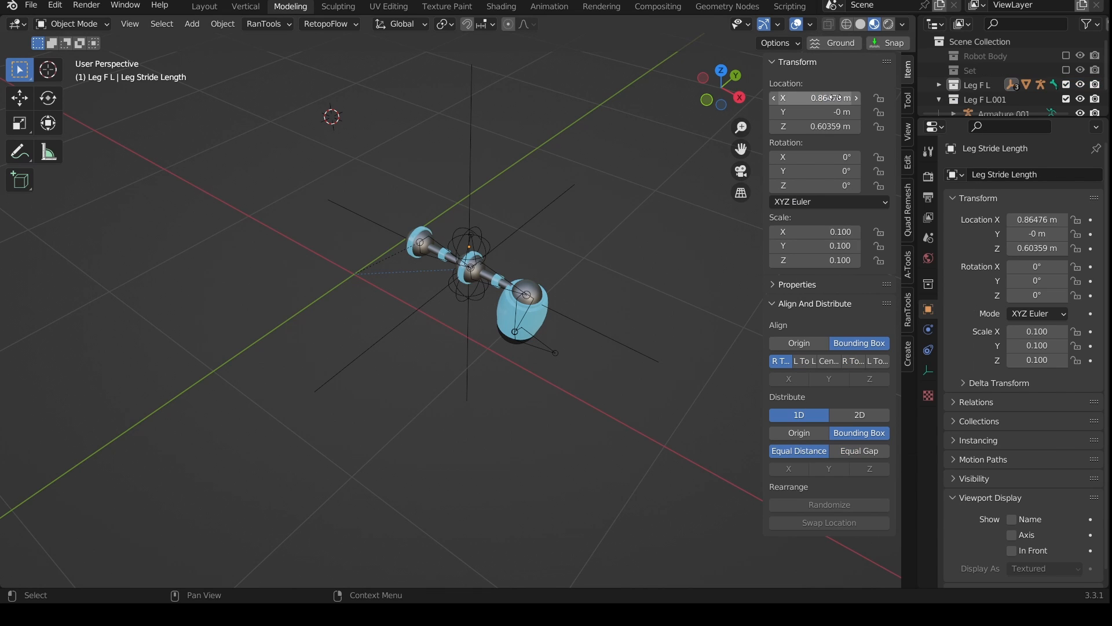
Step: Rename the duplicated collection Leg B L, and show the selectability toggles to make Leg F L unselectable
{"action": "double_click", "coordinate": [996, 77]}
{"action": "type", "text": "Leg"}
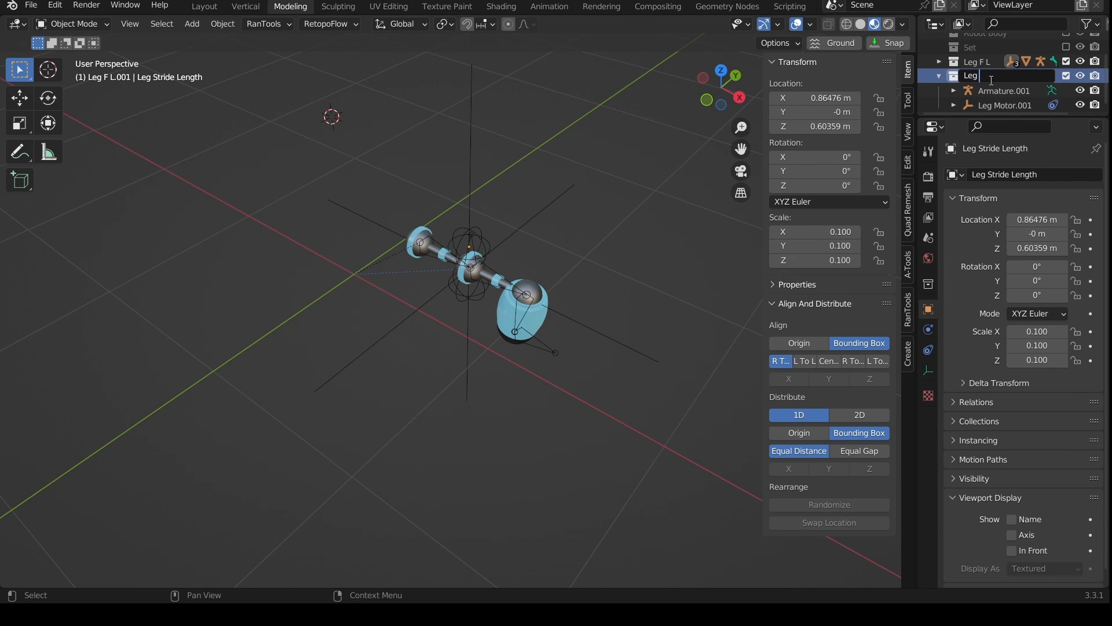
{"action": "type", "text": " B L"}
{"action": "key", "text": "Return"}
{"action": "left_click", "coordinate": [1091, 25]}
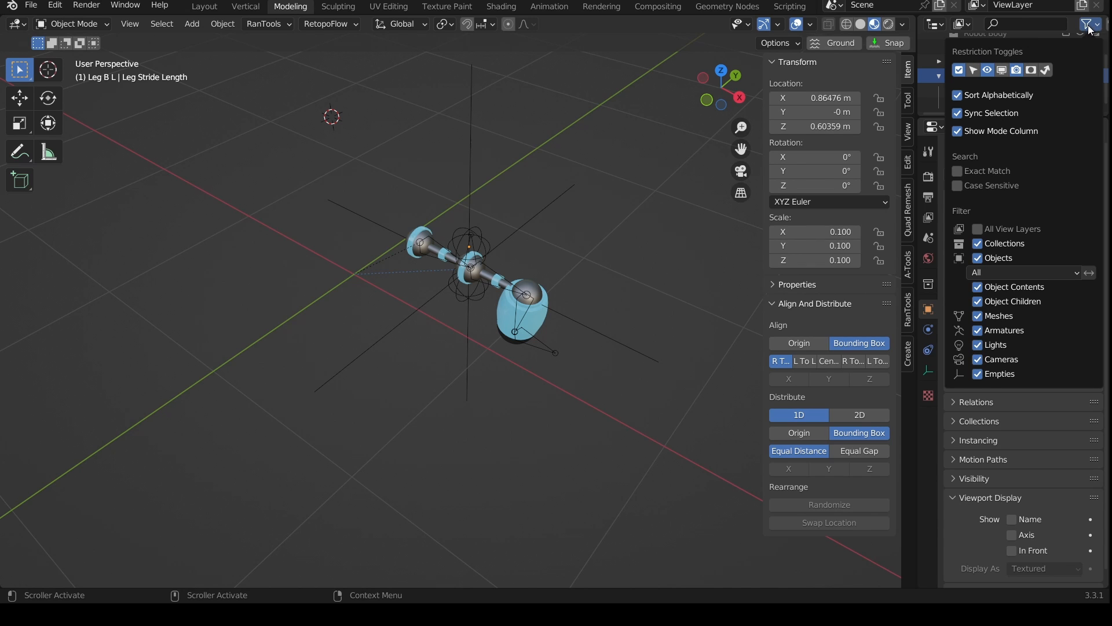
{"action": "left_click", "coordinate": [975, 70]}
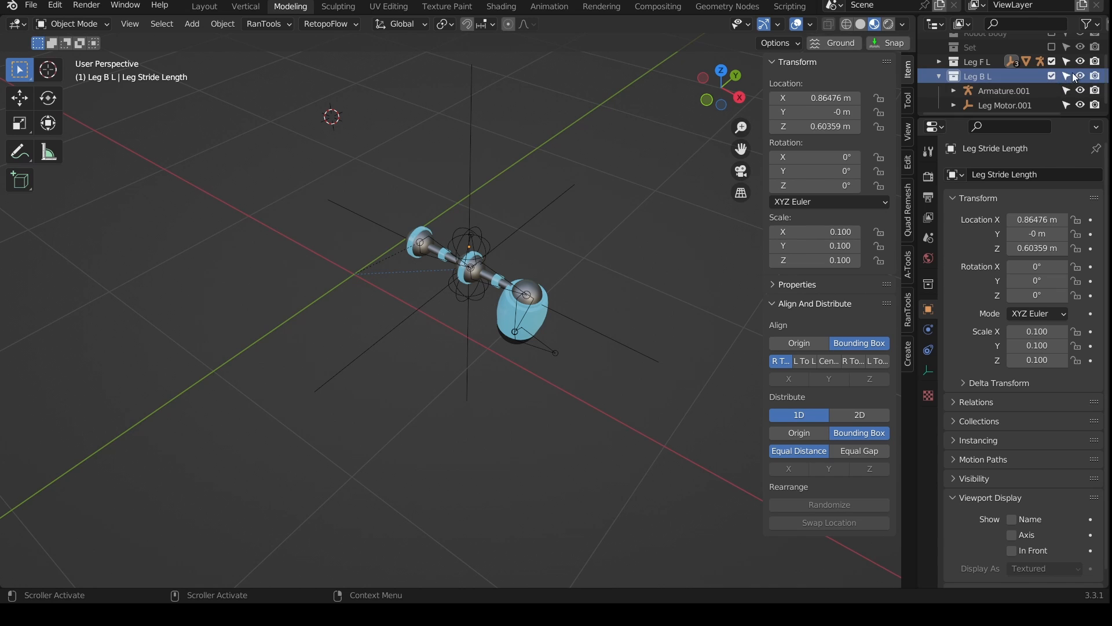
Step: Select all objects of the Leg B L leg and move them about 0.39 m along Y
{"action": "left_click_drag", "start_coordinate": [641, 107], "coordinate": [351, 401]}
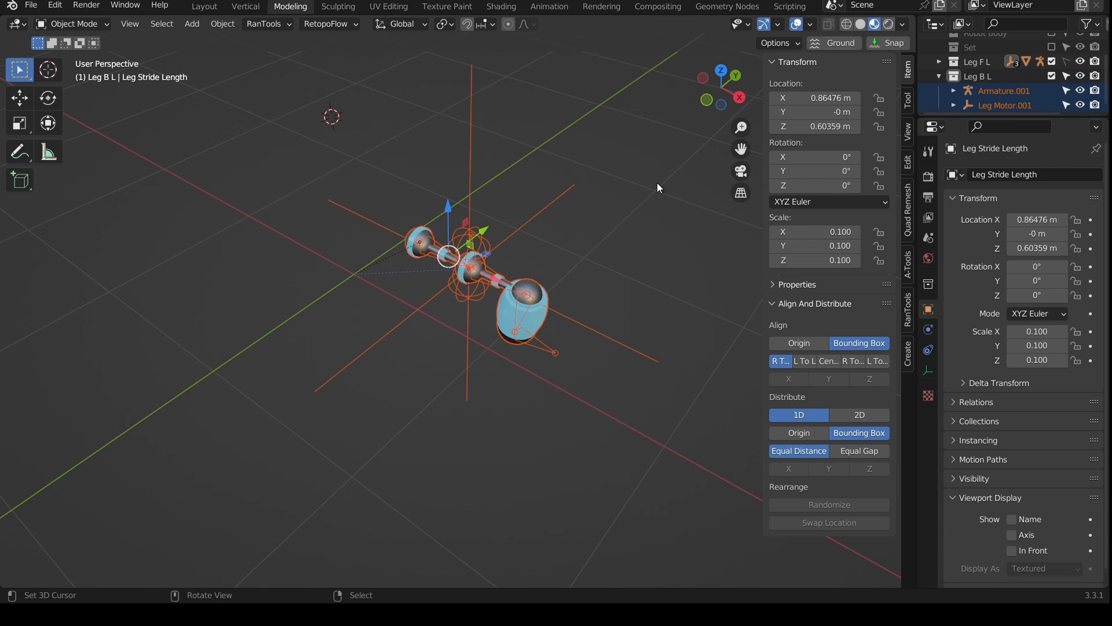
{"action": "left_click", "coordinate": [780, 25]}
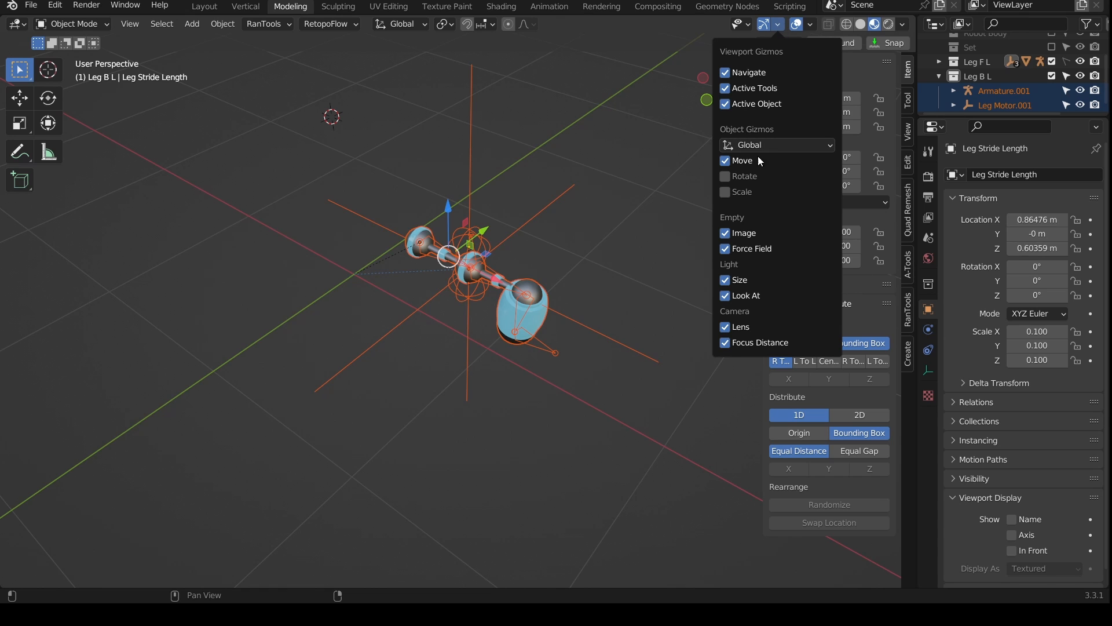
{"action": "middle_click_drag", "start_coordinate": [546, 237], "coordinate": [531, 260]}
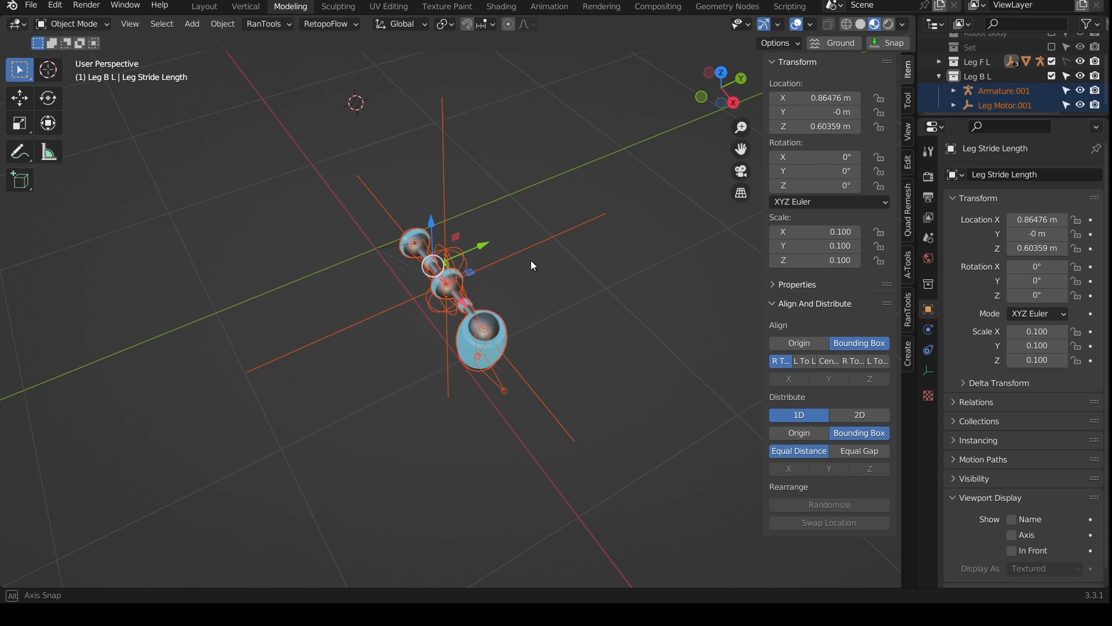
{"action": "key", "text": "shift+d"}
{"action": "left_click_drag", "start_coordinate": [567, 219], "coordinate": [551, 224]}
{"action": "scroll", "coordinate": [1014, 70], "scroll_direction": "up", "scroll_amount": 1}
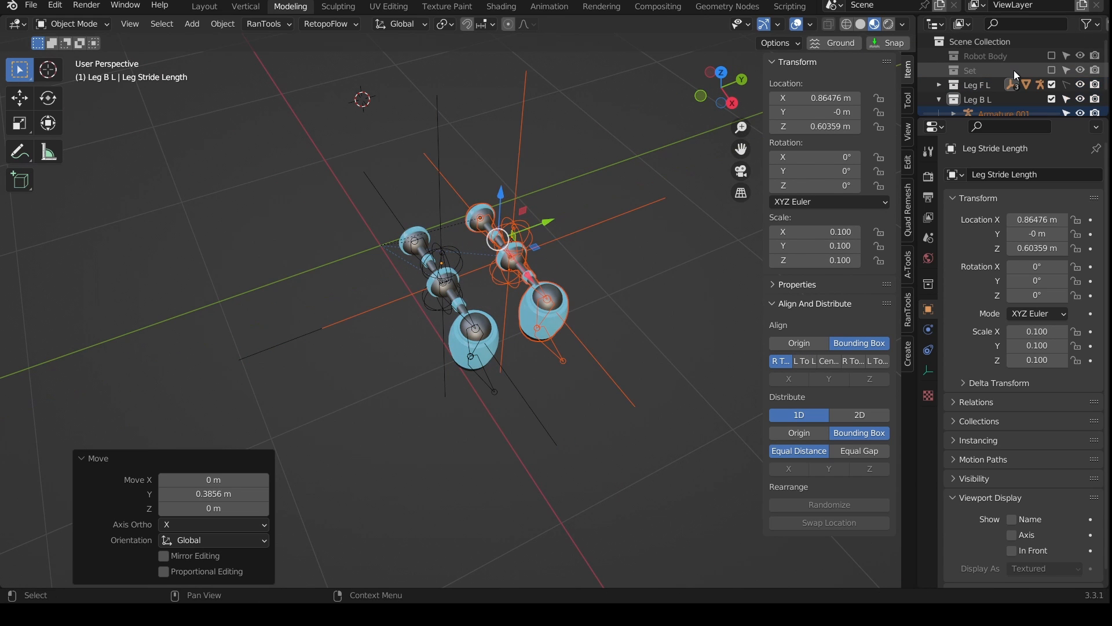
Step: Include the Robot Body collection again, and move both legs about -0.19 m along Y to centre them on the body
{"action": "left_click", "coordinate": [1053, 57]}
{"action": "middle_click_drag", "start_coordinate": [646, 155], "coordinate": [631, 128]}
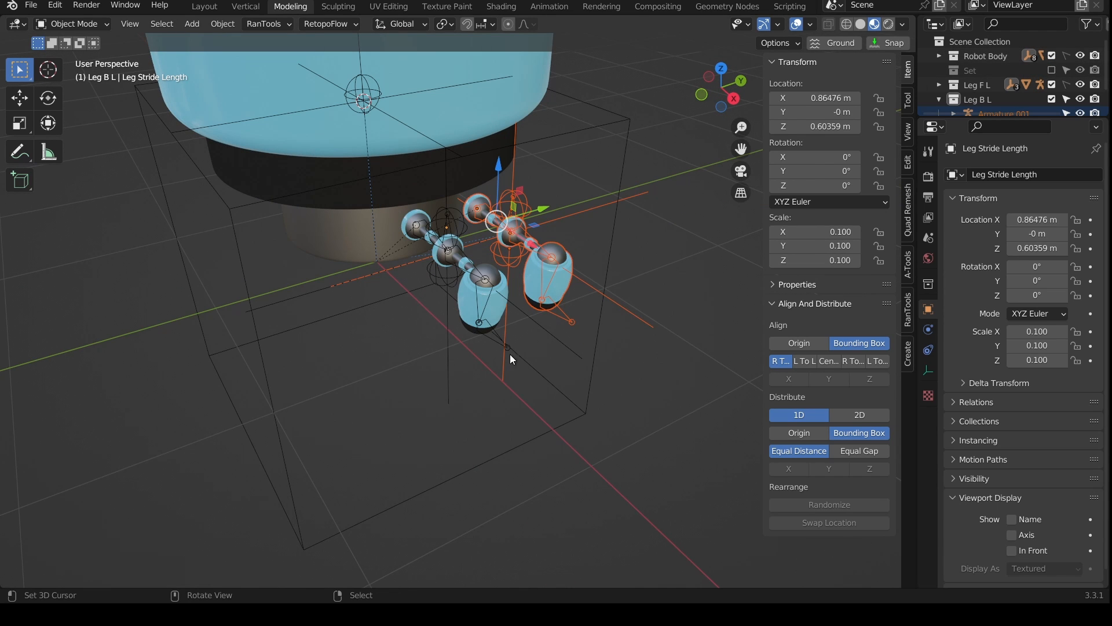
{"action": "scroll", "coordinate": [987, 97], "scroll_direction": "down", "scroll_amount": 2}
{"action": "left_click_drag", "start_coordinate": [693, 111], "coordinate": [456, 347]}
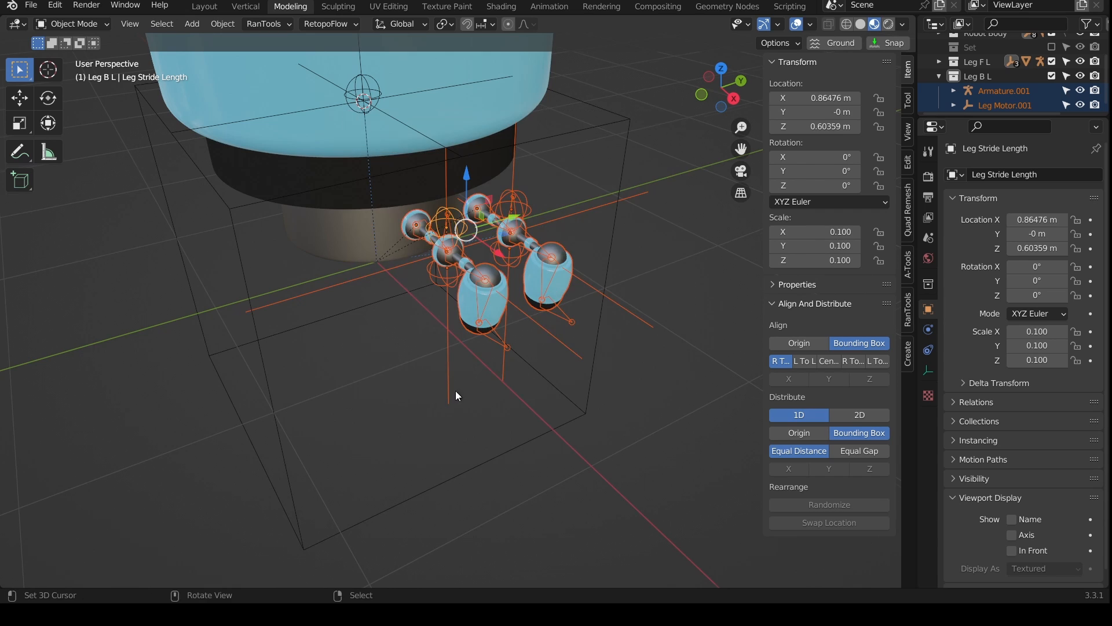
{"action": "middle_click_drag", "start_coordinate": [455, 390], "coordinate": [402, 376]}
{"action": "key", "text": "KP_3"}
{"action": "left_click_drag", "start_coordinate": [514, 213], "coordinate": [482, 215]}
{"action": "scroll", "coordinate": [485, 248], "scroll_direction": "up", "scroll_amount": 4}
{"action": "middle_click_drag", "start_coordinate": [480, 334], "coordinate": [607, 259]}
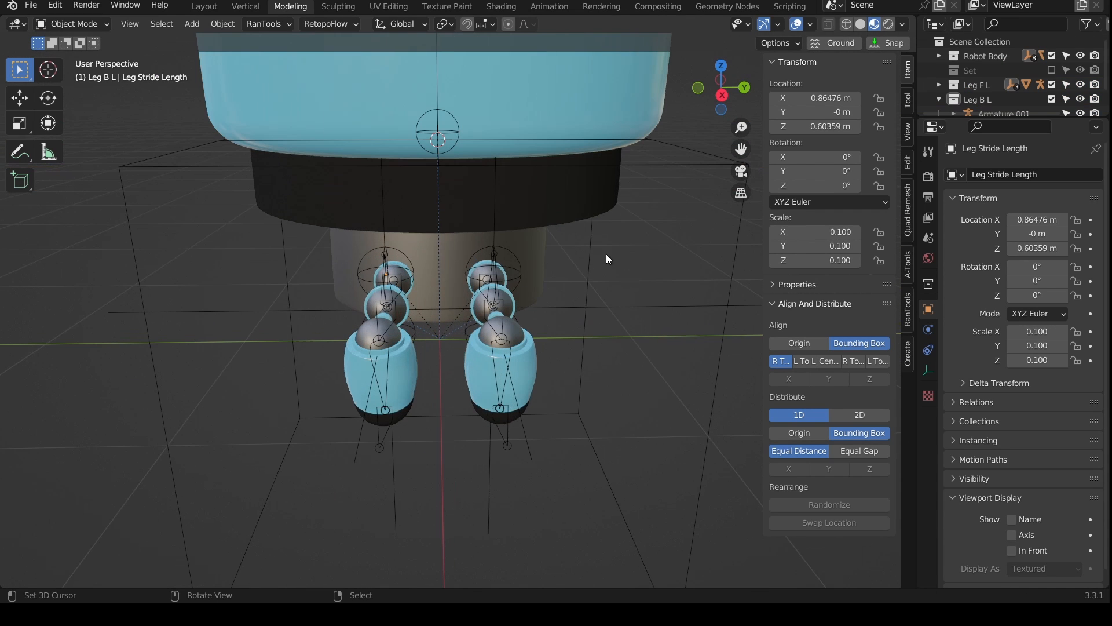
Step: Test both legs by sliding the Main Controller along Y, and cancel the move
{"action": "left_click", "coordinate": [704, 175]}
{"action": "key", "text": "g"}
{"action": "key", "text": "y"}
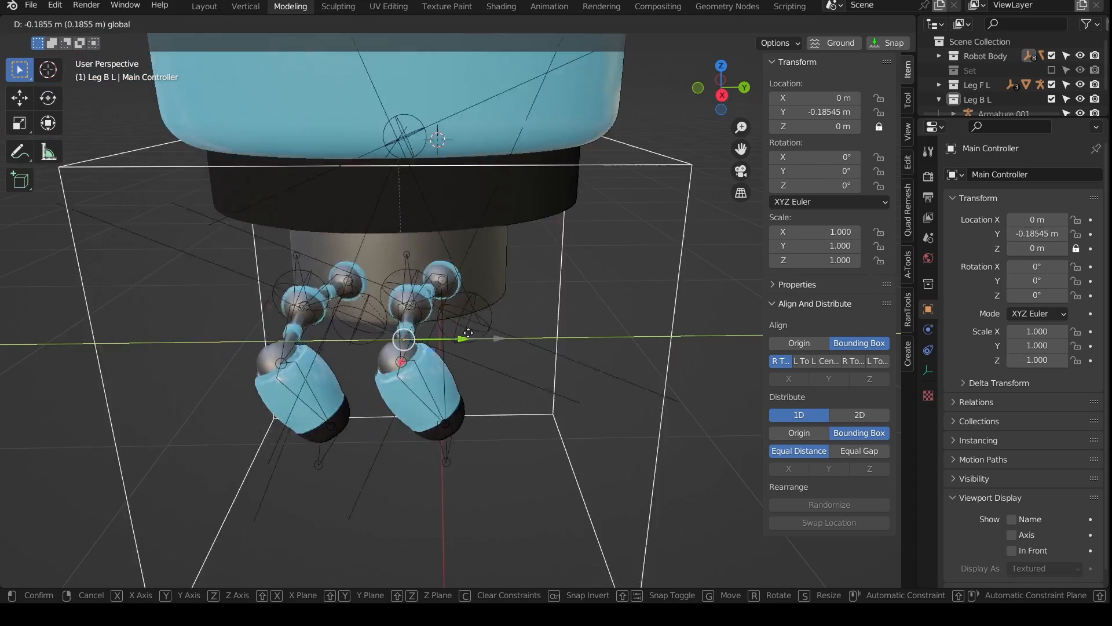
{"action": "left_click_drag", "start_coordinate": [598, 337], "coordinate": [486, 349]}
{"action": "key", "text": "Escape"}
Step: In right orthographic view, rotate Leg Motor.001 of the duplicated leg by 90° about global X
{"action": "key", "text": "KP_3"}
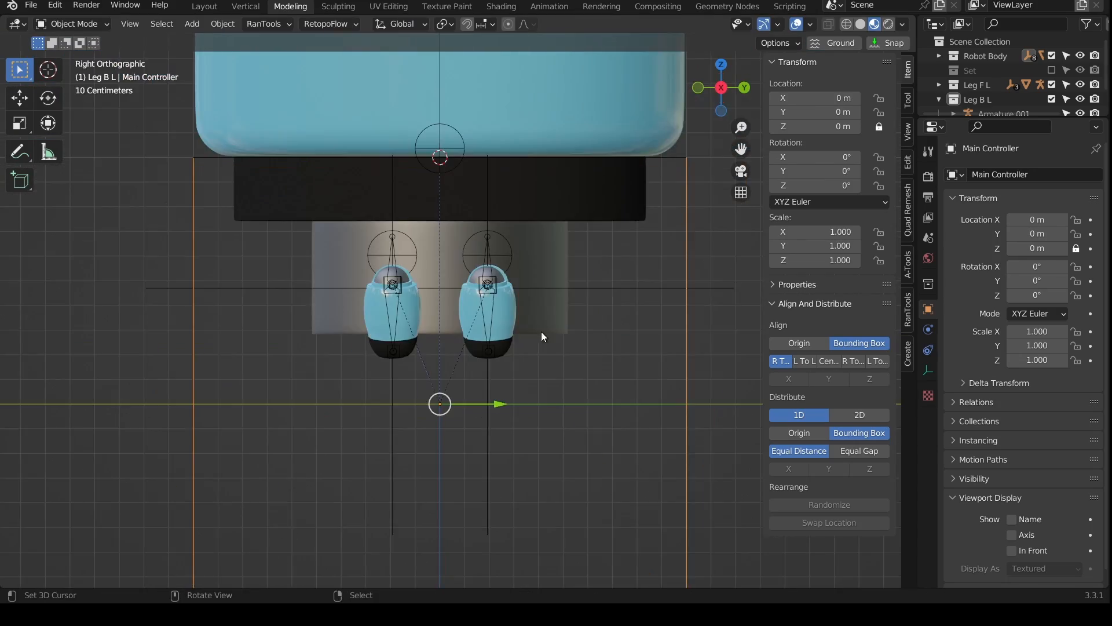
{"action": "scroll", "coordinate": [581, 350], "scroll_direction": "up", "scroll_amount": 4}
{"action": "scroll", "coordinate": [585, 371], "scroll_direction": "up", "scroll_amount": 1}
{"action": "scroll", "coordinate": [586, 319], "scroll_direction": "down", "scroll_amount": 1}
{"action": "right_click", "coordinate": [609, 356]}
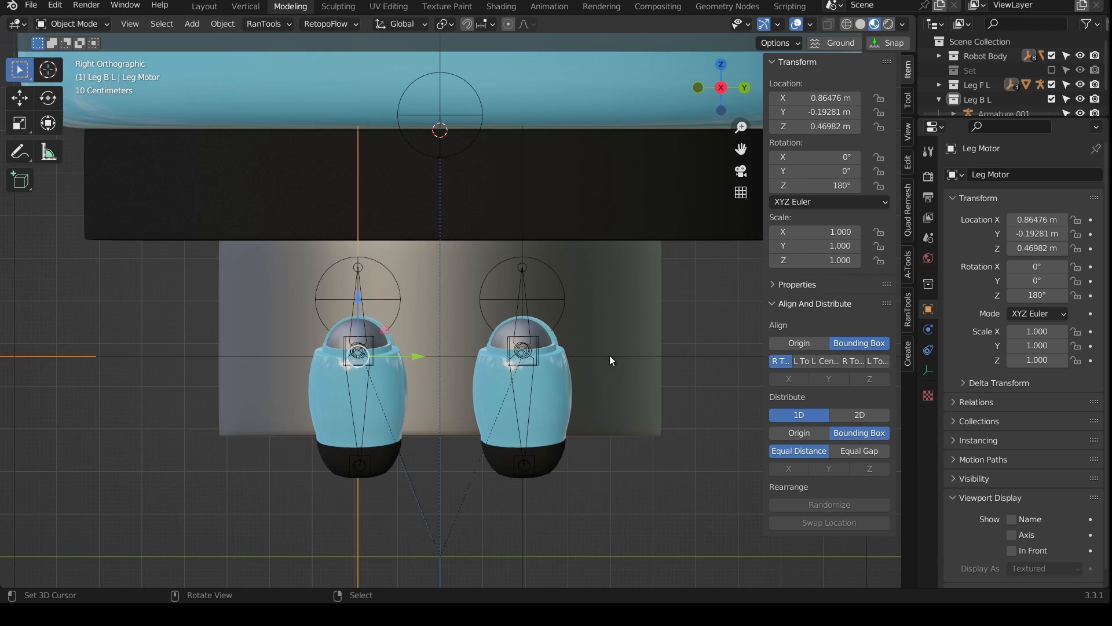
{"action": "right_click", "coordinate": [611, 357]}
{"action": "key", "text": "r"}
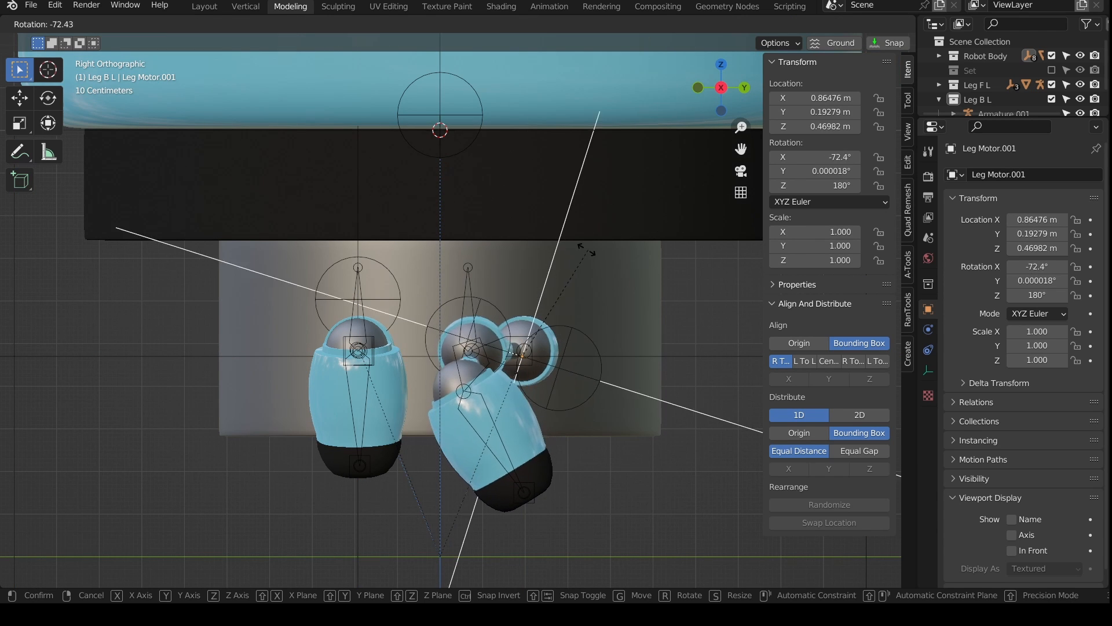
{"action": "key", "text": "Escape"}
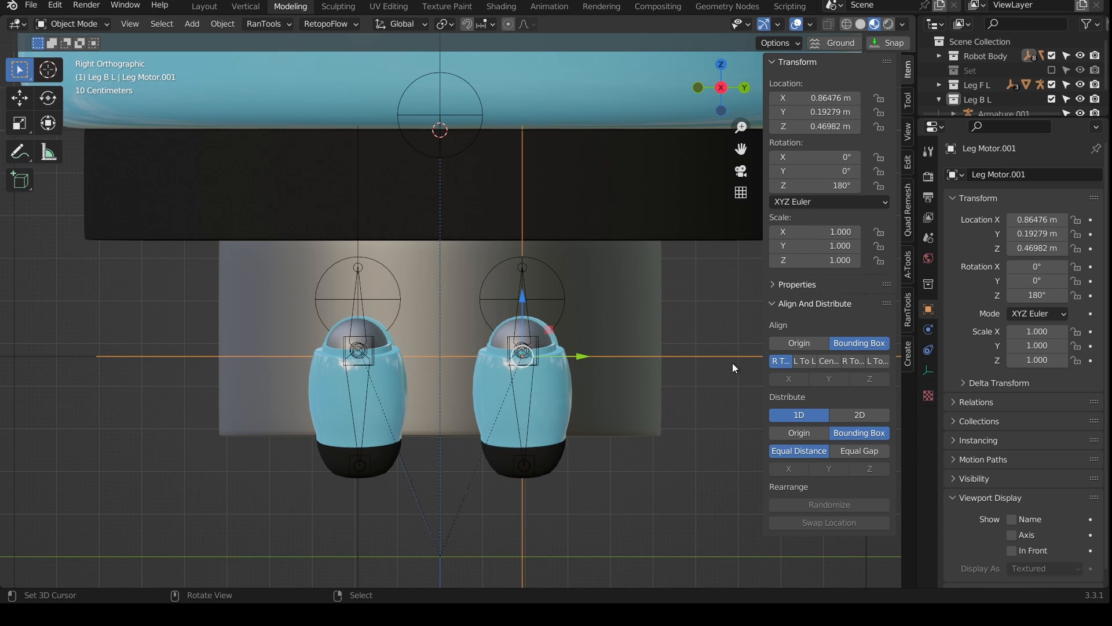
{"action": "key", "text": "r"}
{"action": "key", "text": "Escape"}
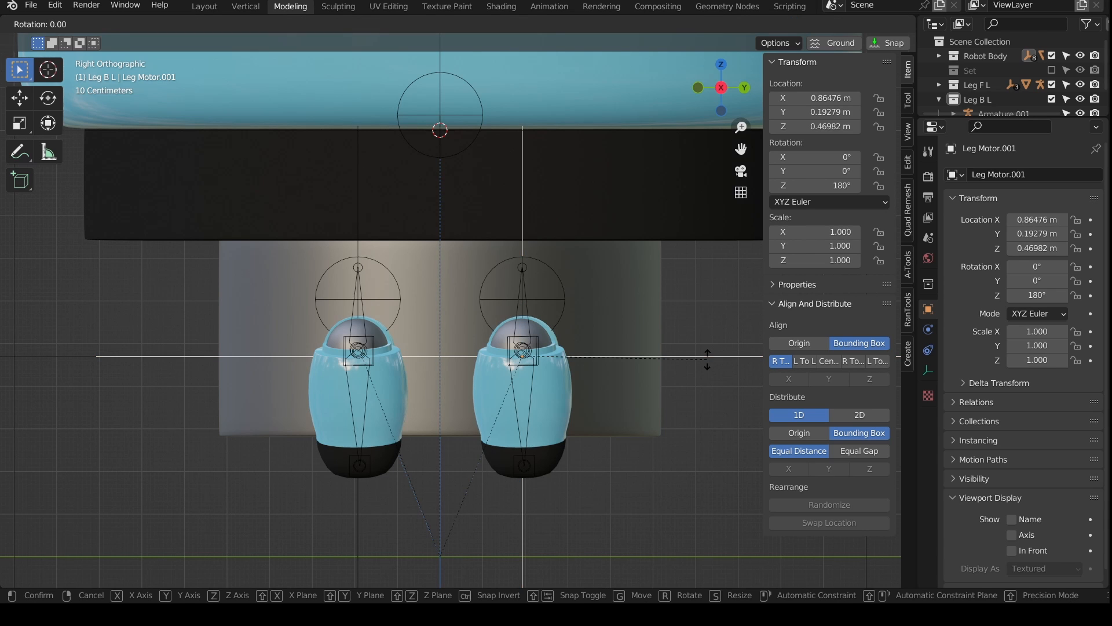
{"action": "type", "text": "x90"}
{"action": "key", "text": "Return"}
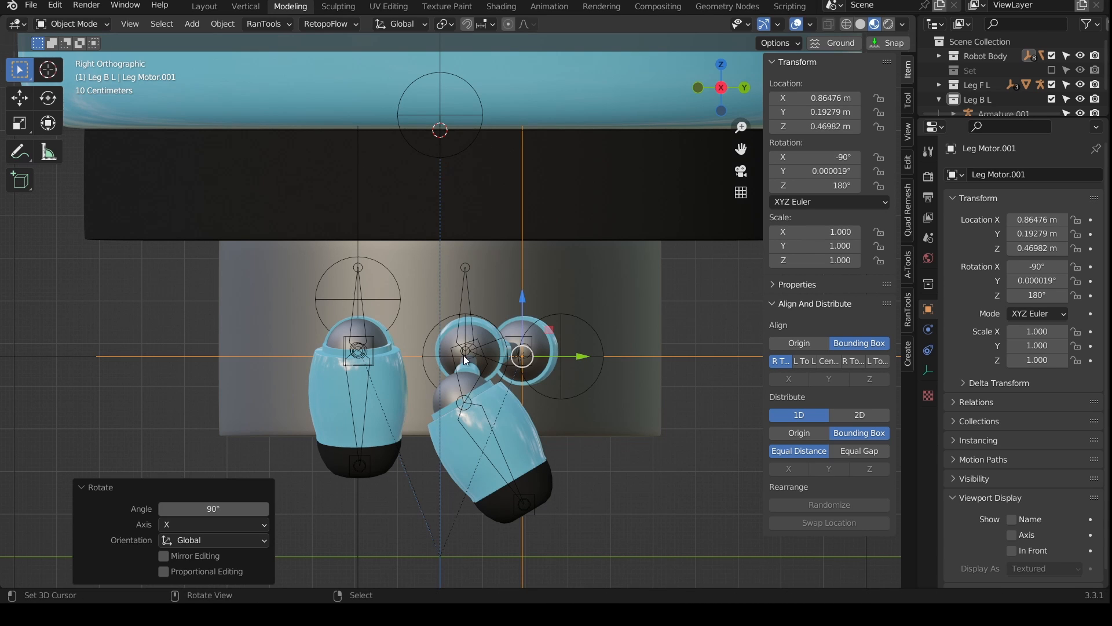
Step: Rotate Leg Motor of the original leg by -90° about global X
{"action": "right_click", "coordinate": [398, 302]}
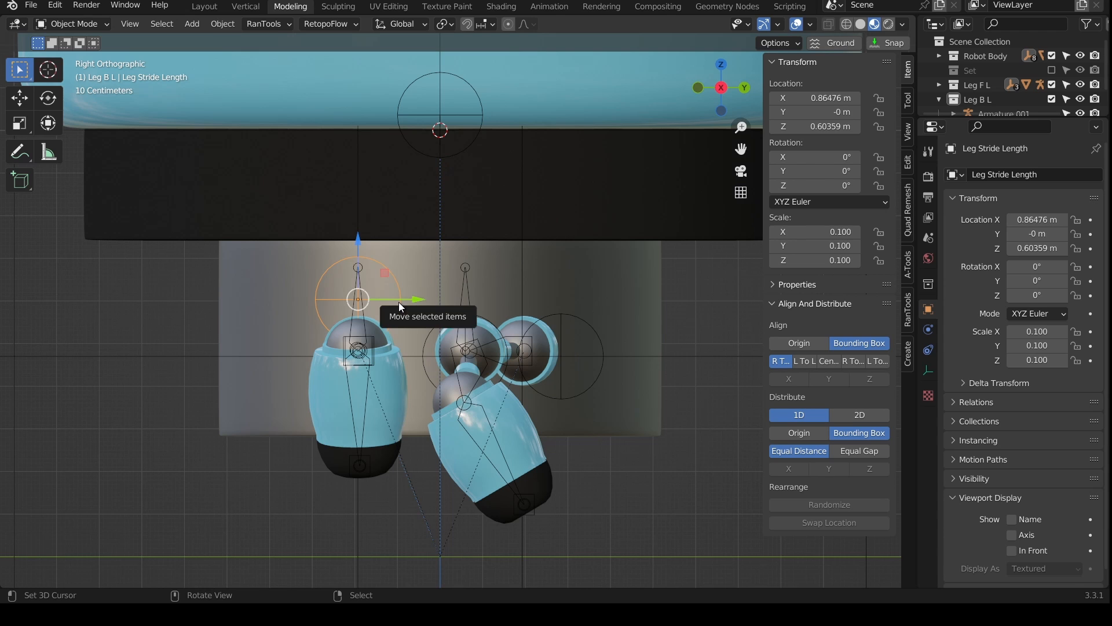
{"action": "right_click", "coordinate": [172, 359]}
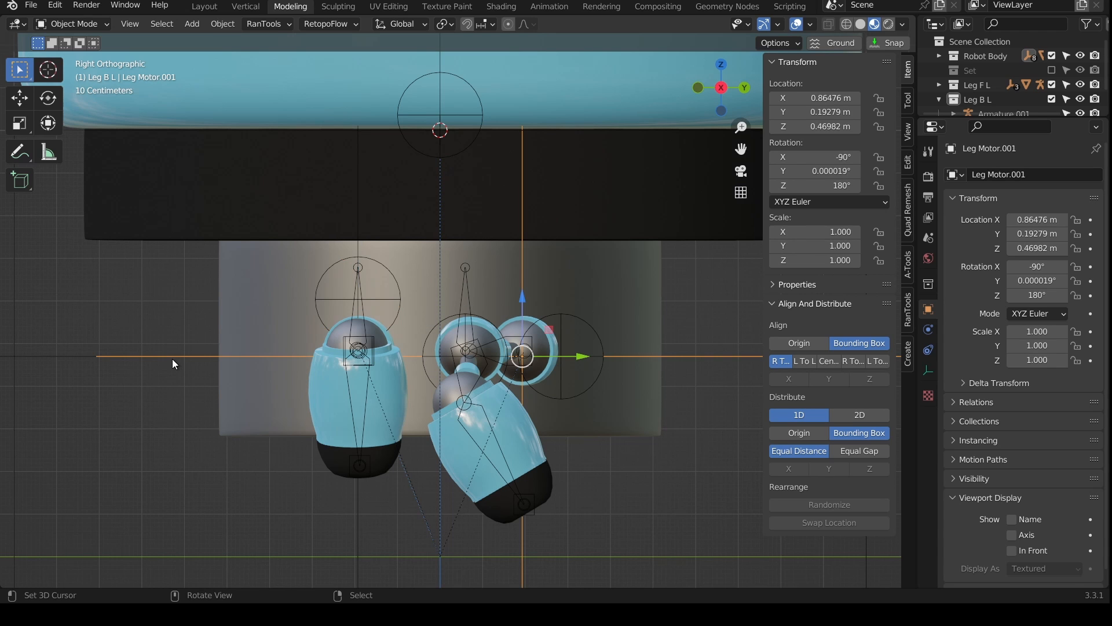
{"action": "right_click", "coordinate": [78, 359]}
{"action": "type", "text": "rx-90"}
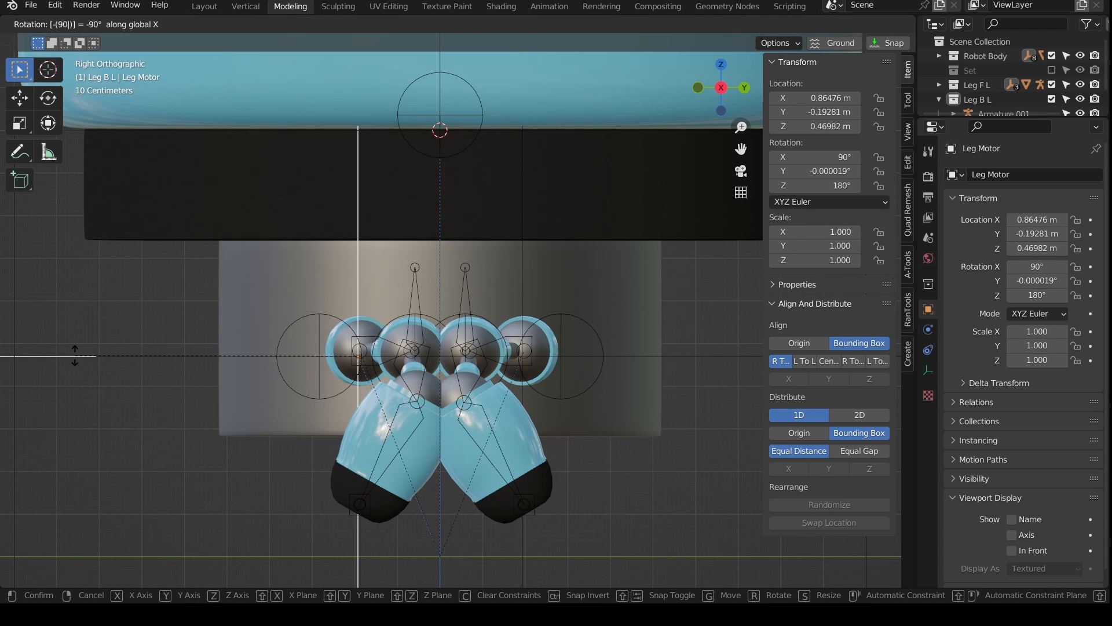
{"action": "key", "text": "Return"}
Step: Make Leg F L the only selectable leg collection, and move the whole leg about -0.042 m along Y
{"action": "middle_click_drag", "start_coordinate": [527, 457], "coordinate": [579, 401], "text": "shift"}
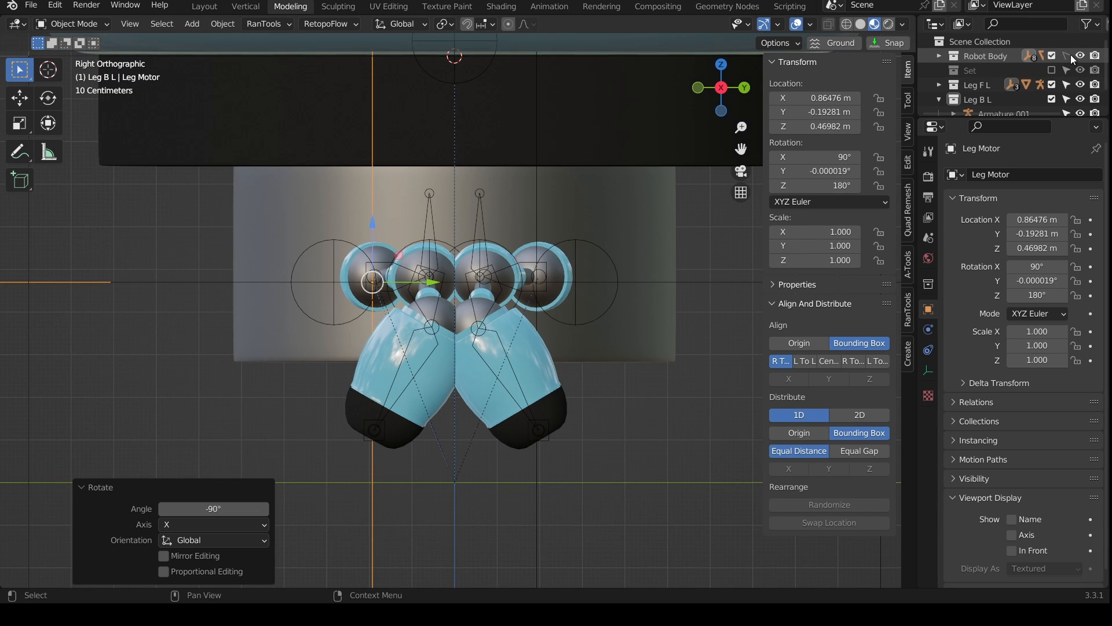
{"action": "left_click", "coordinate": [1068, 86]}
{"action": "left_click", "coordinate": [1065, 98]}
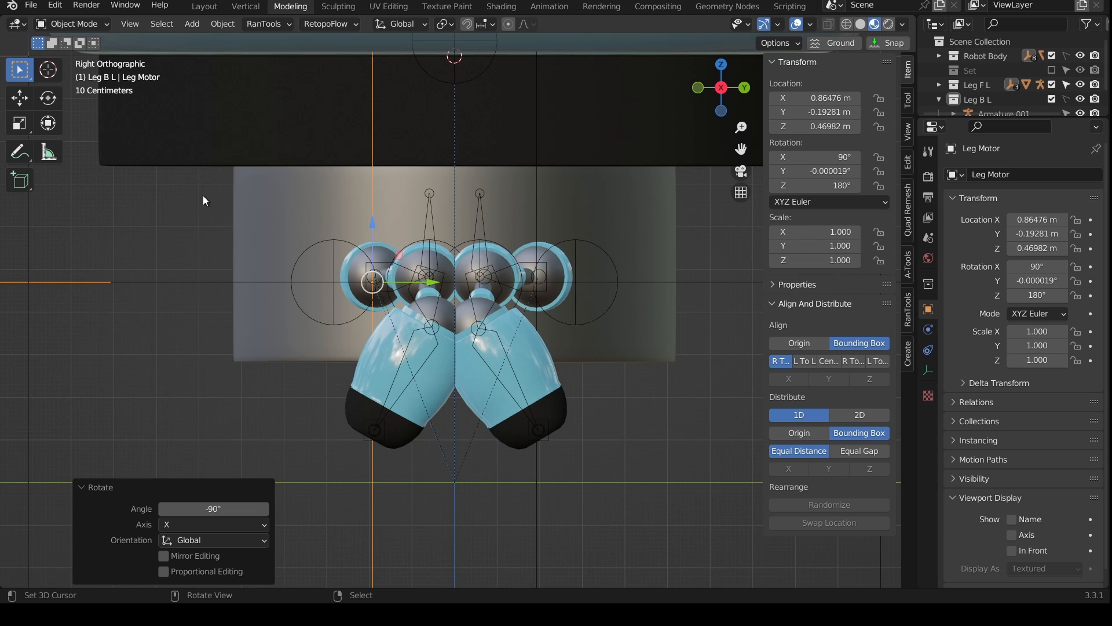
{"action": "left_click_drag", "start_coordinate": [157, 125], "coordinate": [555, 450]}
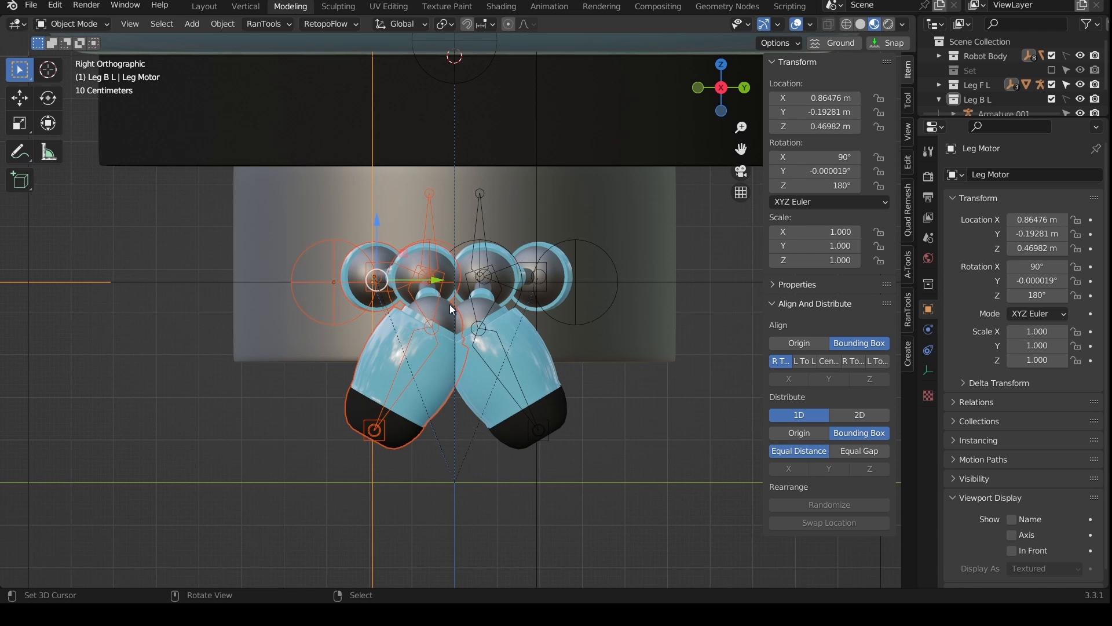
{"action": "left_click_drag", "start_coordinate": [439, 280], "coordinate": [424, 278]}
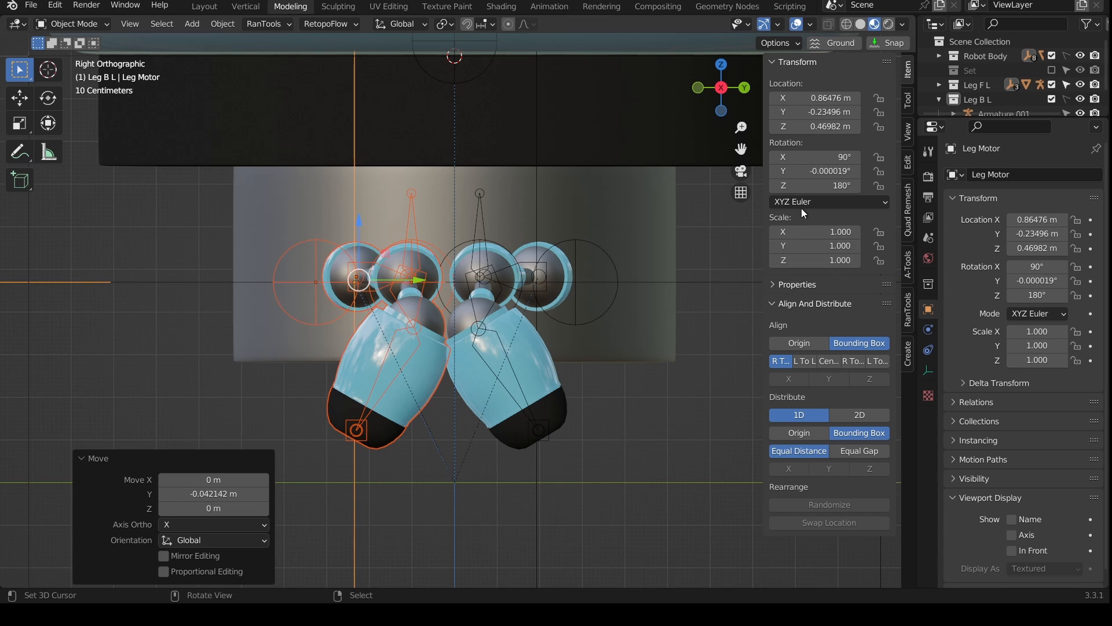
Step: Make Leg B L selectable instead of Leg F L, and move that whole leg about 0.042 m along Y
{"action": "left_click", "coordinate": [1066, 86]}
{"action": "left_click", "coordinate": [1065, 99]}
{"action": "left_click_drag", "start_coordinate": [688, 178], "coordinate": [328, 551]}
{"action": "left_click_drag", "start_coordinate": [593, 282], "coordinate": [610, 280]}
Step: Test both legs by sliding the Main Controller about -0.25 m along Y, and clear its location
{"action": "middle_click_drag", "start_coordinate": [610, 280], "coordinate": [539, 428]}
{"action": "left_click", "coordinate": [626, 245]}
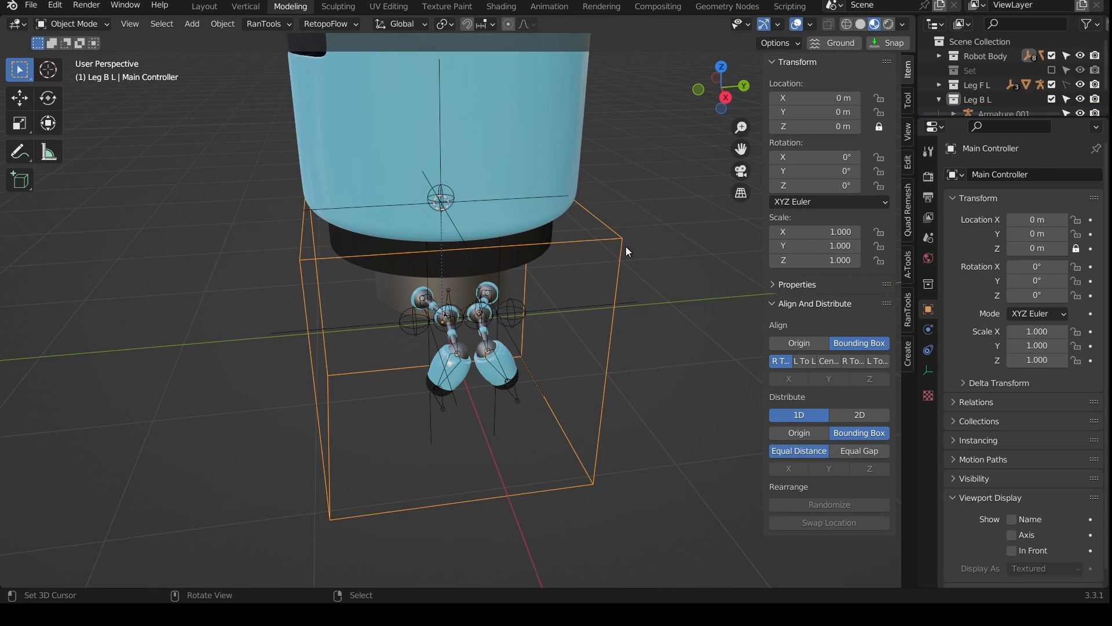
{"action": "left_click_drag", "start_coordinate": [498, 318], "coordinate": [470, 319]}
{"action": "middle_click_drag", "start_coordinate": [316, 394], "coordinate": [422, 373]}
{"action": "scroll", "coordinate": [422, 373], "scroll_direction": "down", "scroll_amount": 2}
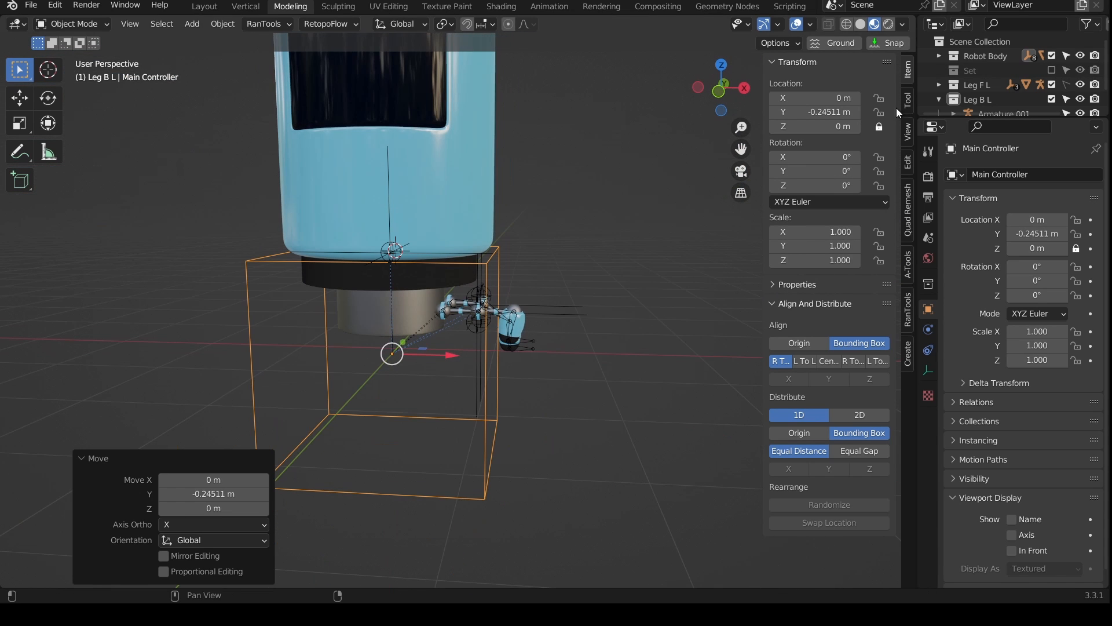
{"action": "left_click", "coordinate": [1066, 53]}
{"action": "middle_click_drag", "start_coordinate": [634, 202], "coordinate": [555, 281]}
{"action": "key", "text": "ctrl+z"}
{"action": "key", "text": "alt+g"}
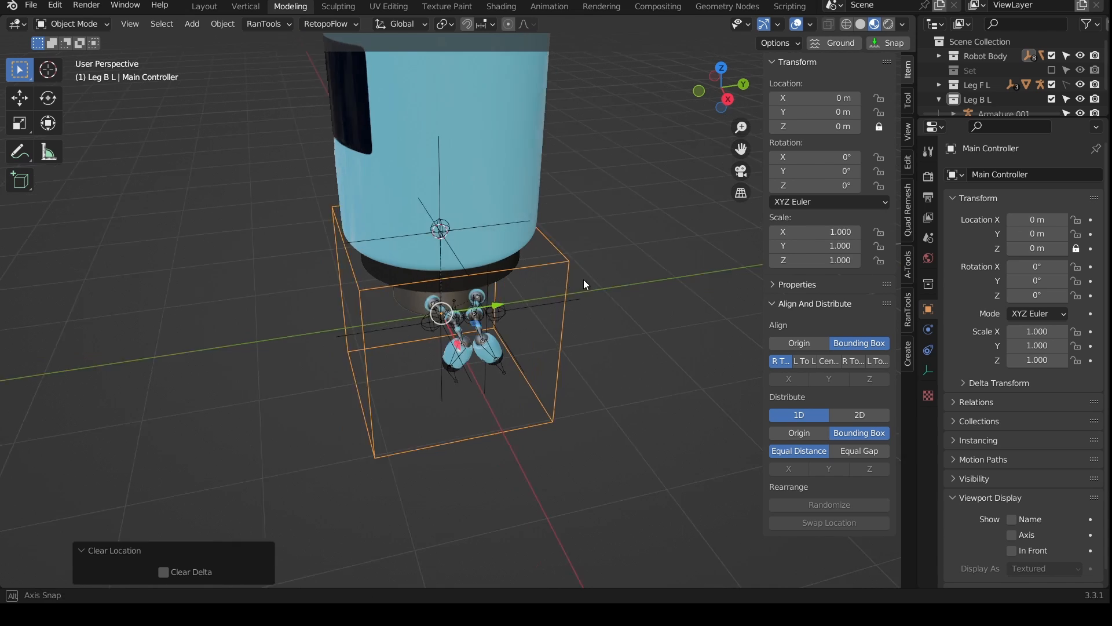
Step: Make the Robot Body, Leg F L and Leg B L collections unselectable
{"action": "scroll", "coordinate": [583, 279], "scroll_direction": "up", "scroll_amount": 4}
{"action": "middle_click_drag", "start_coordinate": [471, 287], "coordinate": [585, 290]}
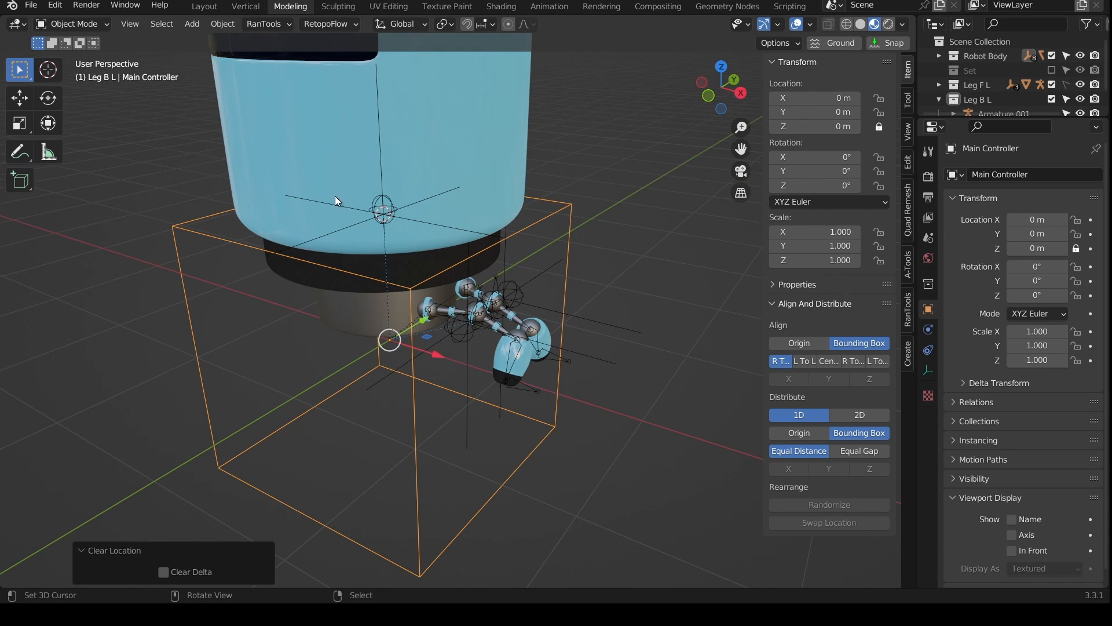
{"action": "left_click", "coordinate": [1068, 56]}
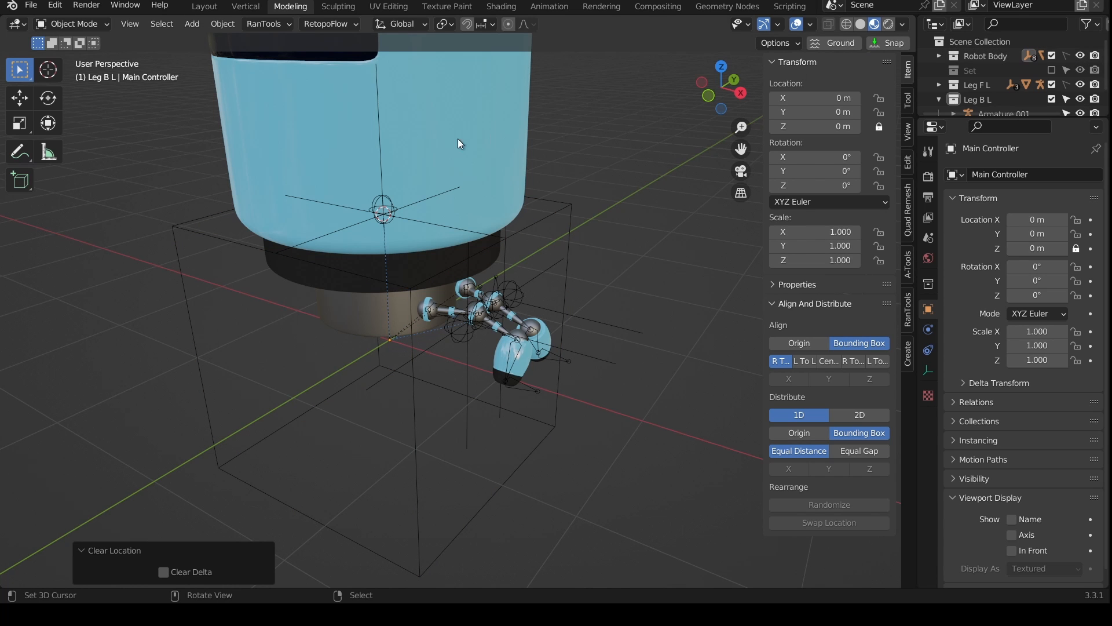
{"action": "scroll", "coordinate": [385, 153], "scroll_direction": "down", "scroll_amount": 4}
{"action": "left_click", "coordinate": [937, 75]}
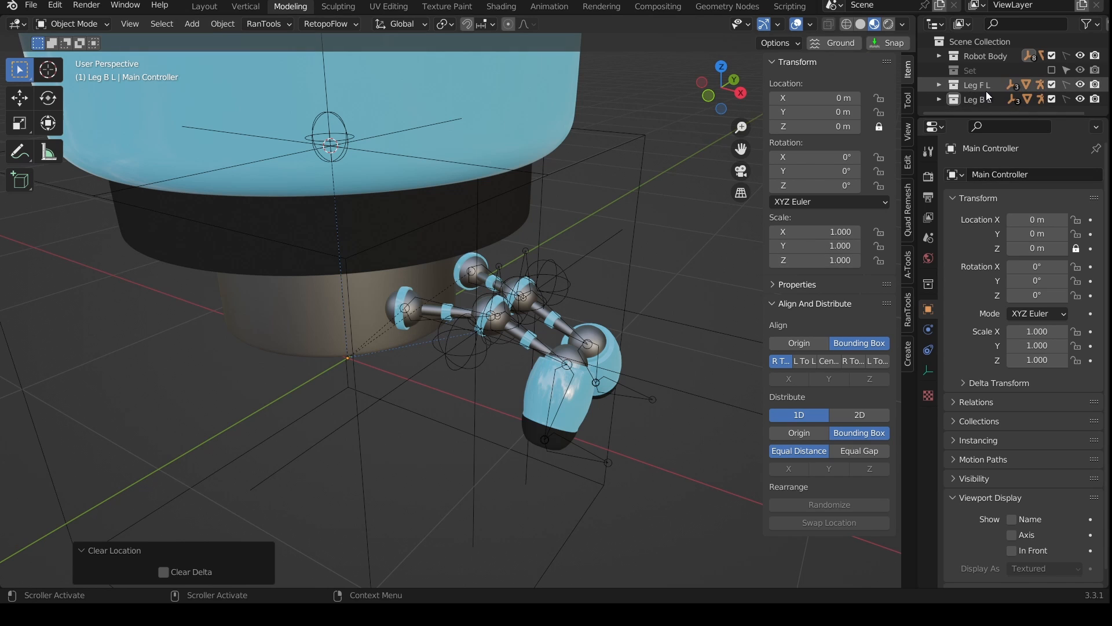
Step: Duplicate the Leg F L collection and rename the copy Leg B R
{"action": "left_click", "coordinate": [981, 86]}
{"action": "right_click", "coordinate": [982, 86]}
{"action": "left_click", "coordinate": [941, 88]}
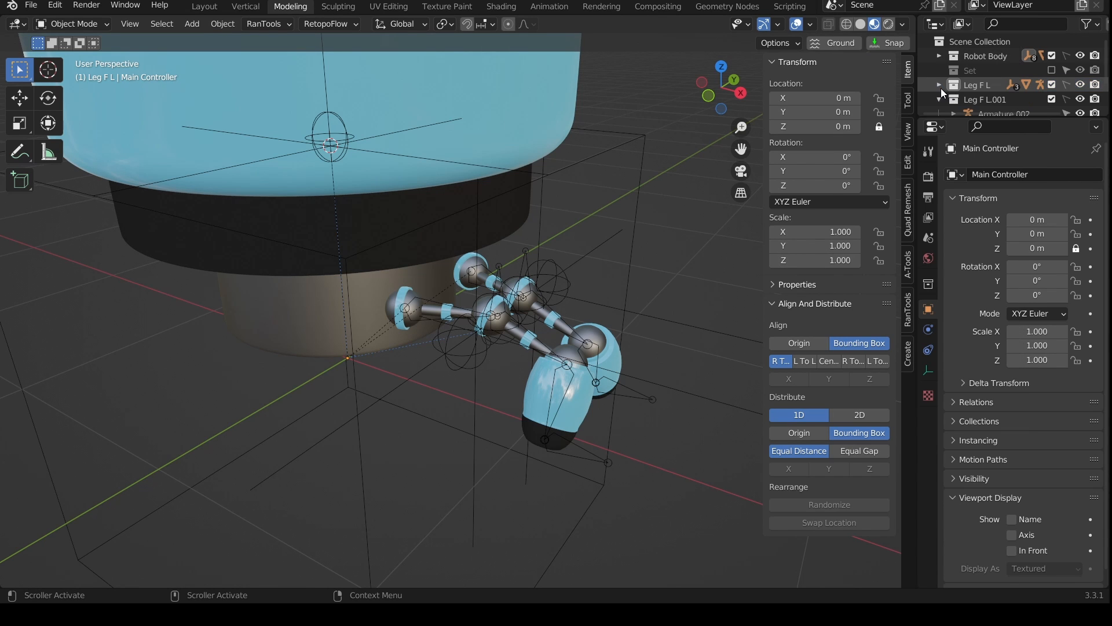
{"action": "scroll", "coordinate": [988, 86], "scroll_direction": "up", "scroll_amount": 2}
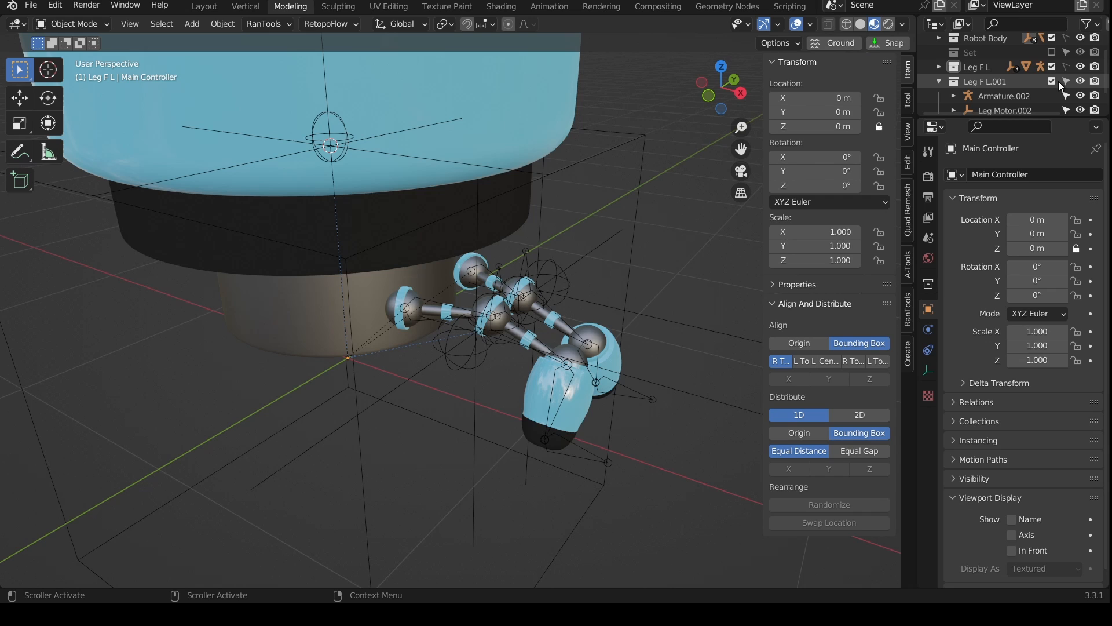
{"action": "double_click", "coordinate": [989, 81]}
{"action": "scroll", "coordinate": [989, 82], "scroll_direction": "down", "scroll_amount": 1}
{"action": "type", "text": "L"}
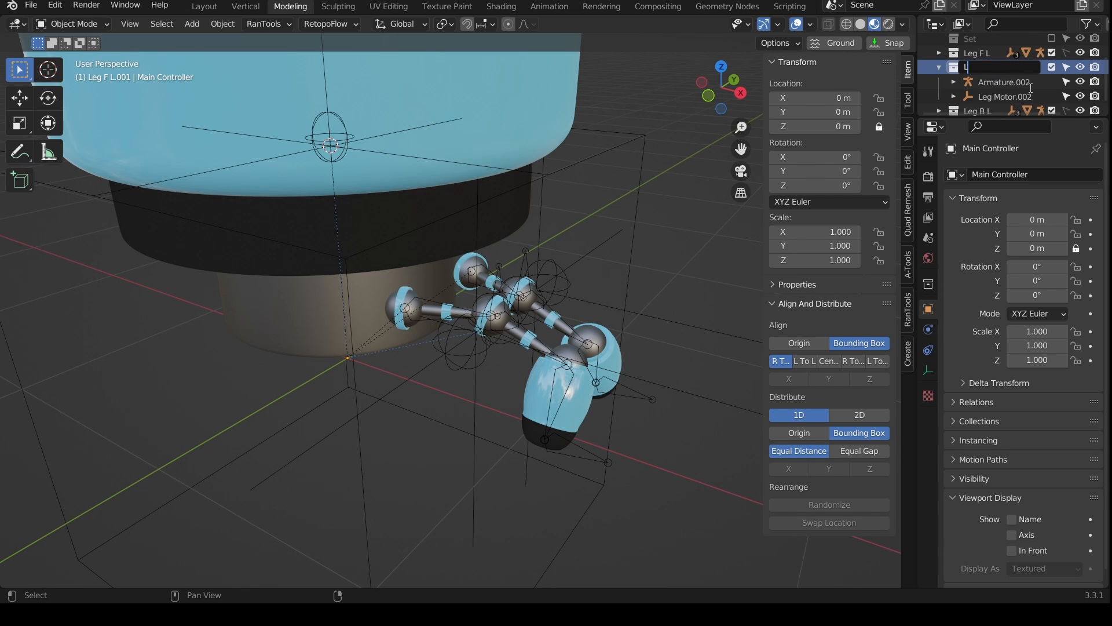
{"action": "type", "text": "eg B R"}
{"action": "key", "text": "Return"}
Step: Duplicate the Leg B L collection and rename the copy Leg F R
{"action": "scroll", "coordinate": [1008, 93], "scroll_direction": "down", "scroll_amount": 1}
{"action": "left_click", "coordinate": [985, 96]}
{"action": "right_click", "coordinate": [984, 98]}
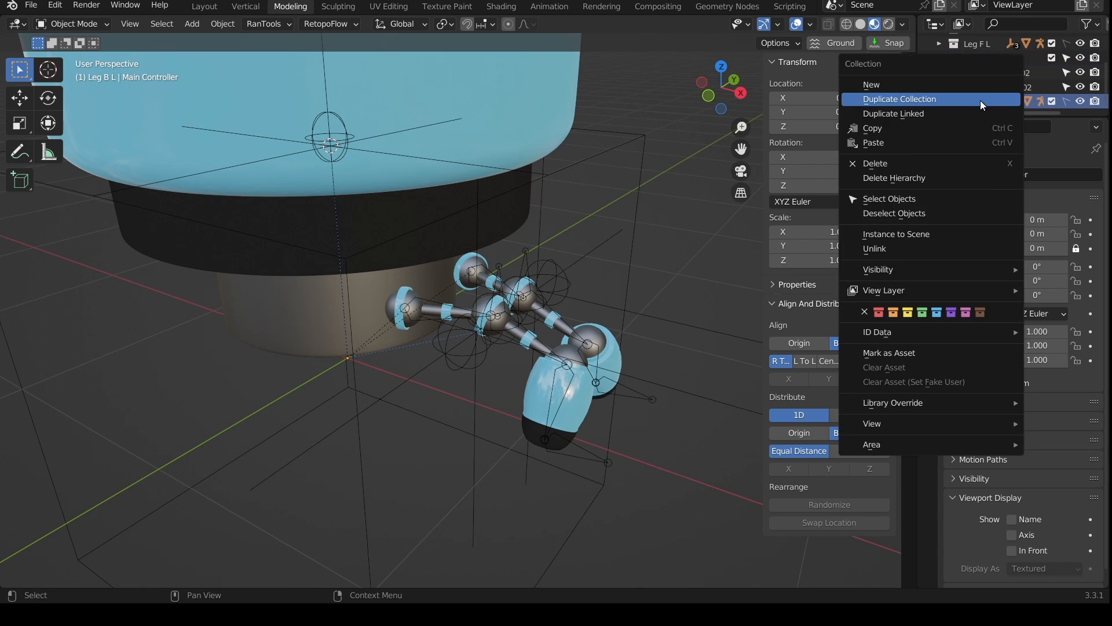
{"action": "left_click", "coordinate": [981, 100]}
{"action": "scroll", "coordinate": [979, 63], "scroll_direction": "down", "scroll_amount": 3}
{"action": "double_click", "coordinate": [988, 74]}
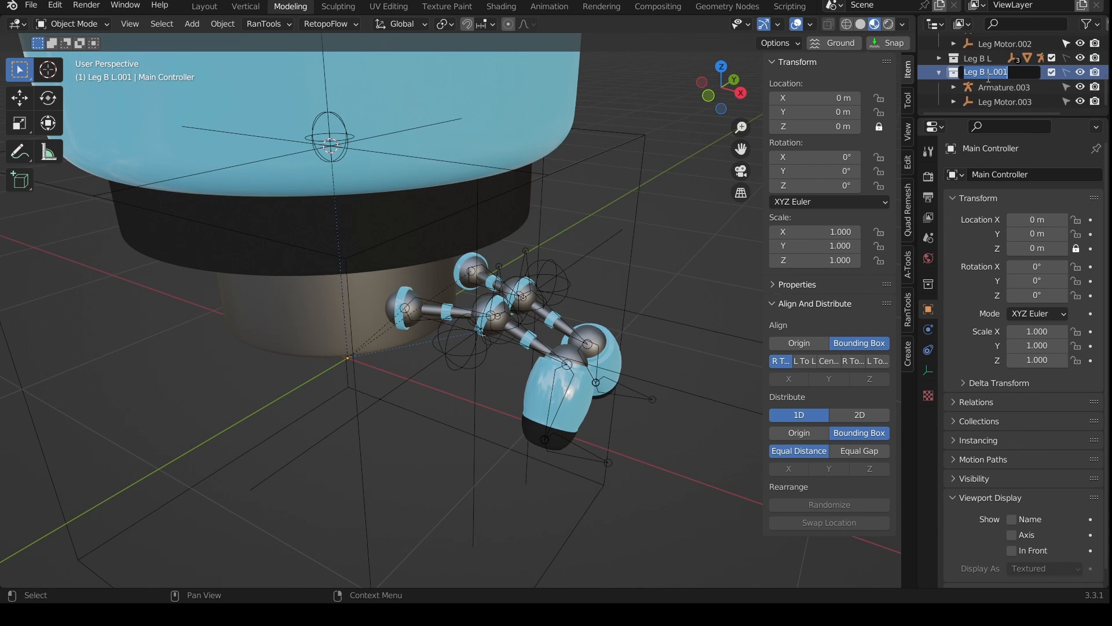
{"action": "type", "text": "Leg F R"}
{"action": "key", "text": "Return"}
Step: Make the Leg F R collection selectable and collapse Leg B R in the outliner
{"action": "left_click", "coordinate": [1066, 101]}
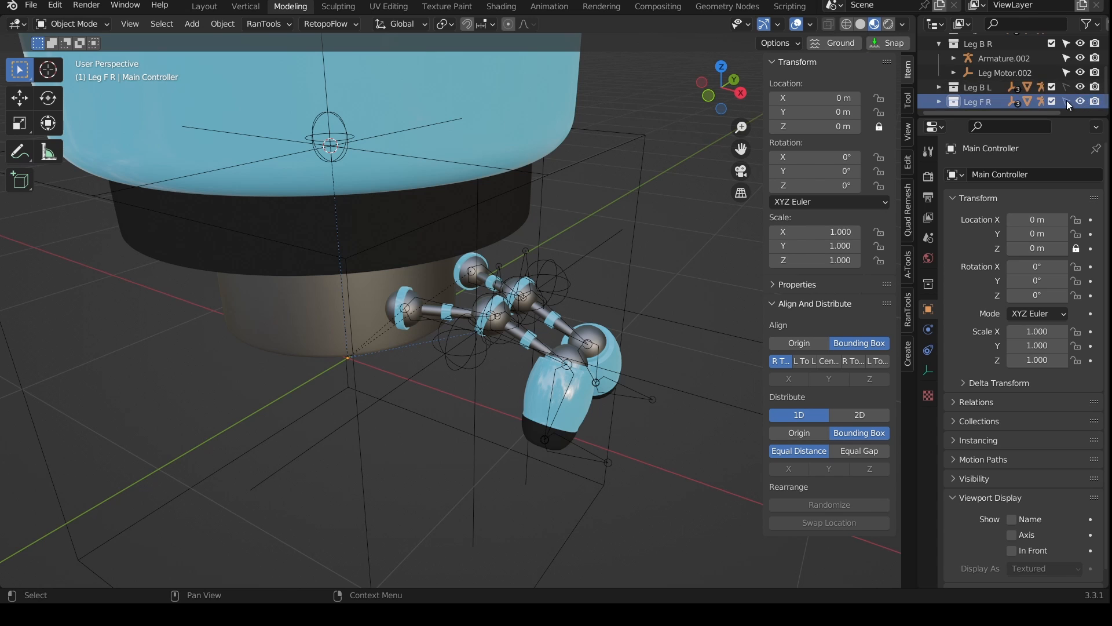
{"action": "left_click", "coordinate": [940, 44]}
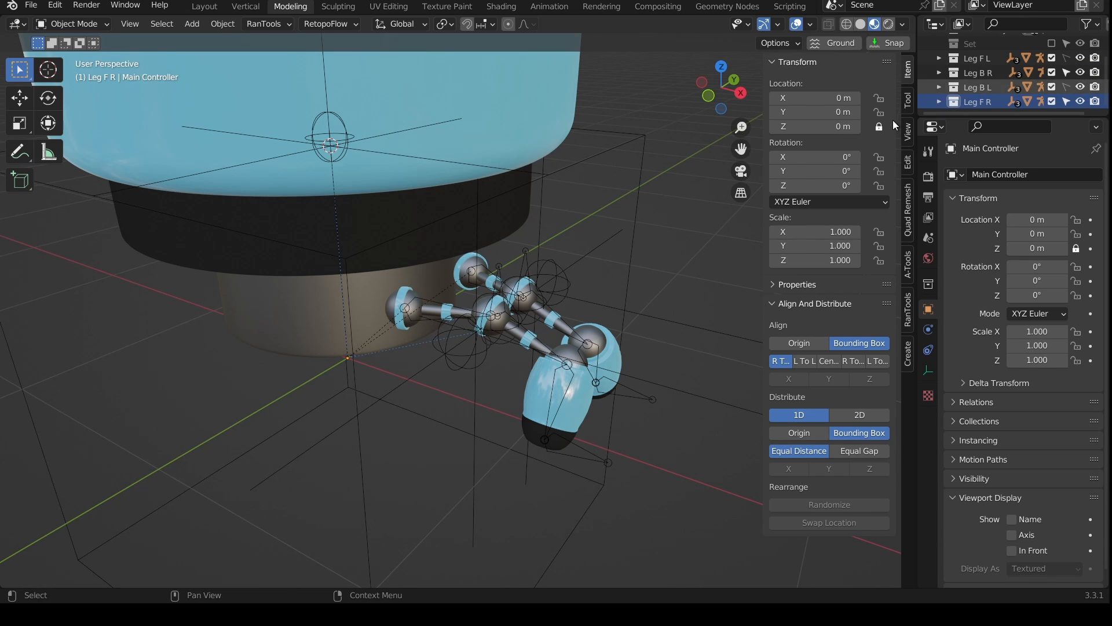
{"action": "scroll", "coordinate": [693, 266], "scroll_direction": "down", "scroll_amount": 1}
{"action": "scroll", "coordinate": [702, 223], "scroll_direction": "down", "scroll_amount": 1}
Step: Select all objects of both duplicated legs and rotate them 180° about global Z around the 3D Cursor pivot
{"action": "left_click_drag", "start_coordinate": [689, 183], "coordinate": [335, 491]}
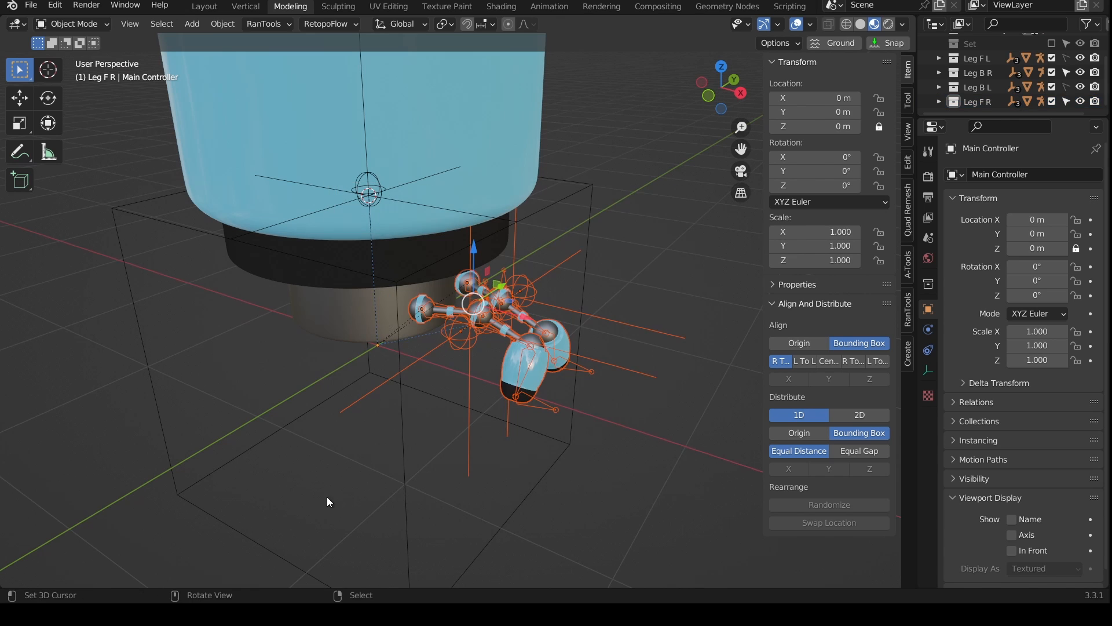
{"action": "scroll", "coordinate": [548, 354], "scroll_direction": "down", "scroll_amount": 1}
{"action": "middle_click_drag", "start_coordinate": [548, 354], "coordinate": [461, 416]}
{"action": "left_click", "coordinate": [444, 24]}
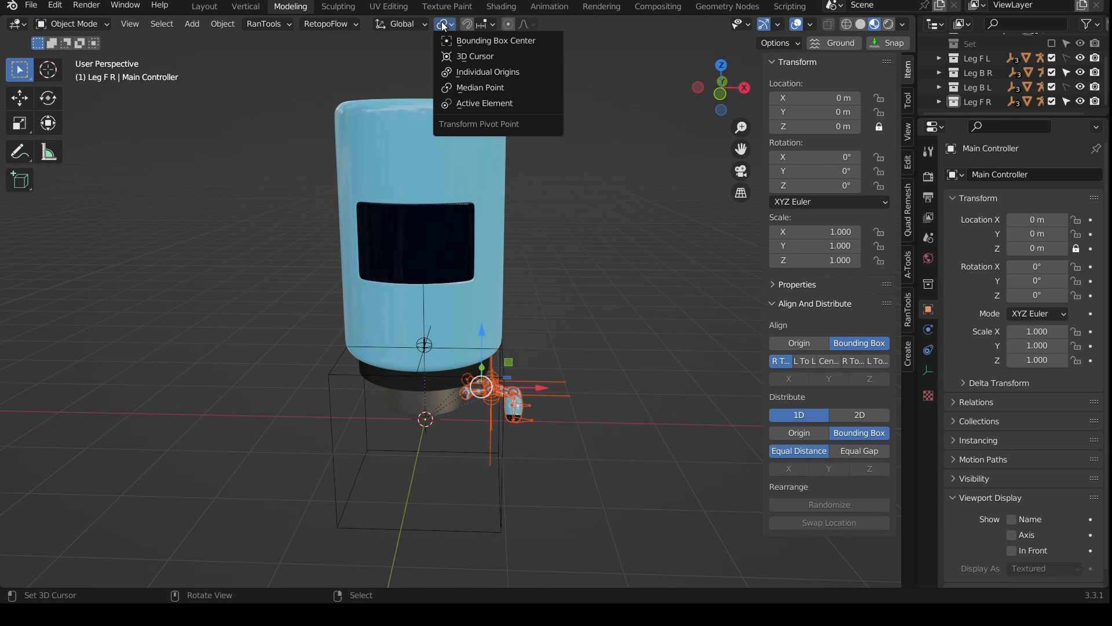
{"action": "left_click", "coordinate": [461, 58]}
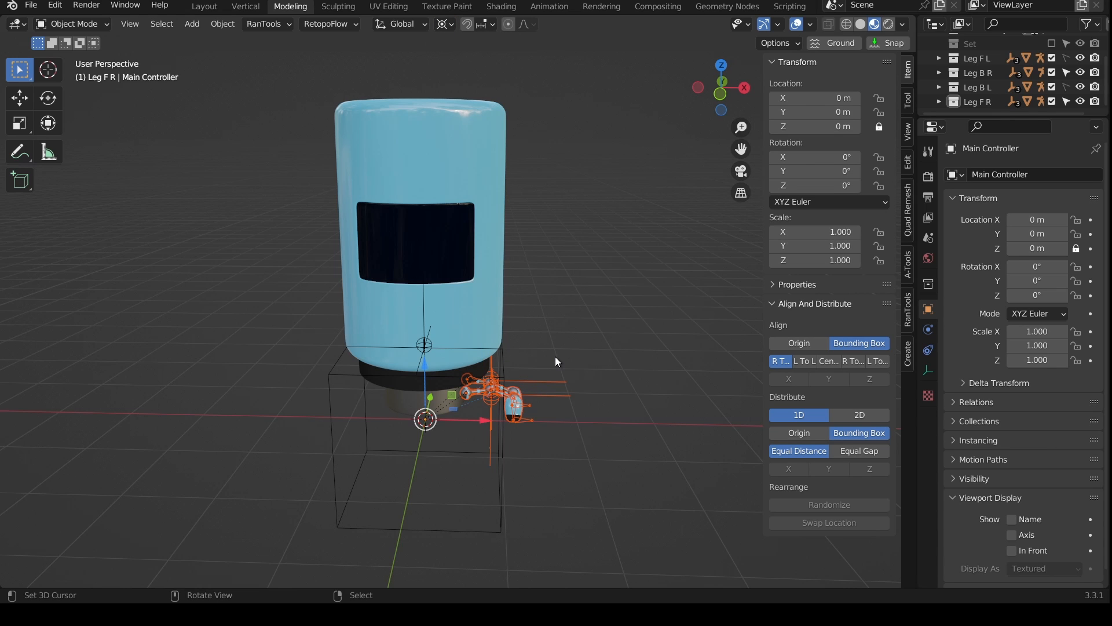
{"action": "type", "text": "r"}
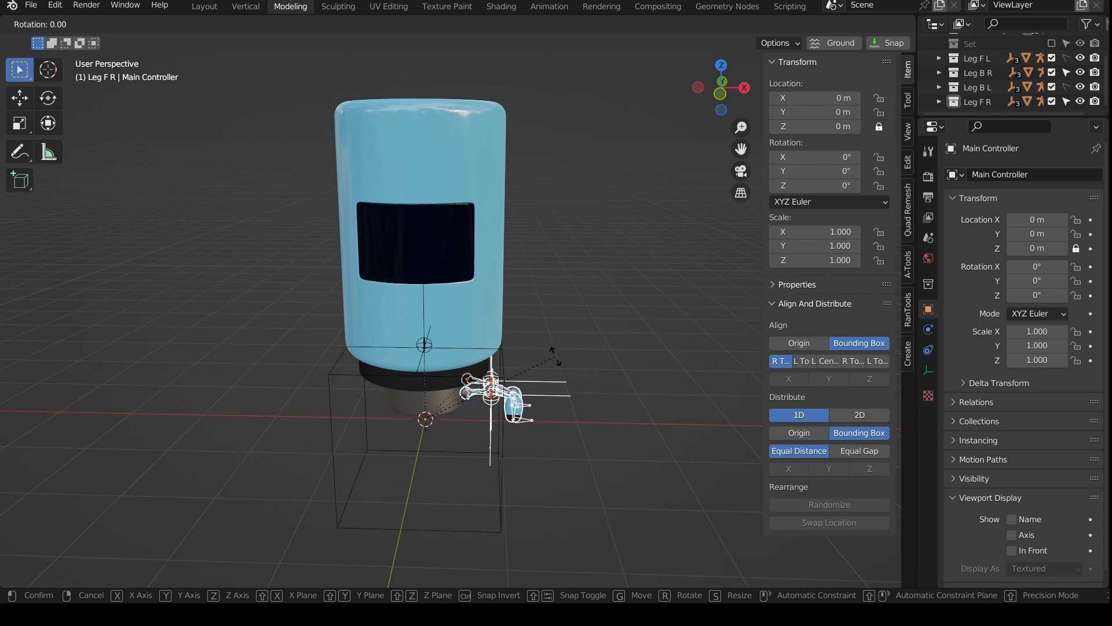
{"action": "type", "text": "z180"}
{"action": "key", "text": "Return"}
Step: Make the Leg F L, Robot Body and Leg B L collections selectable again
{"action": "middle_click_drag", "start_coordinate": [555, 356], "coordinate": [745, 199]}
{"action": "scroll", "coordinate": [1053, 68], "scroll_direction": "up", "scroll_amount": 2}
{"action": "left_click", "coordinate": [1067, 84]}
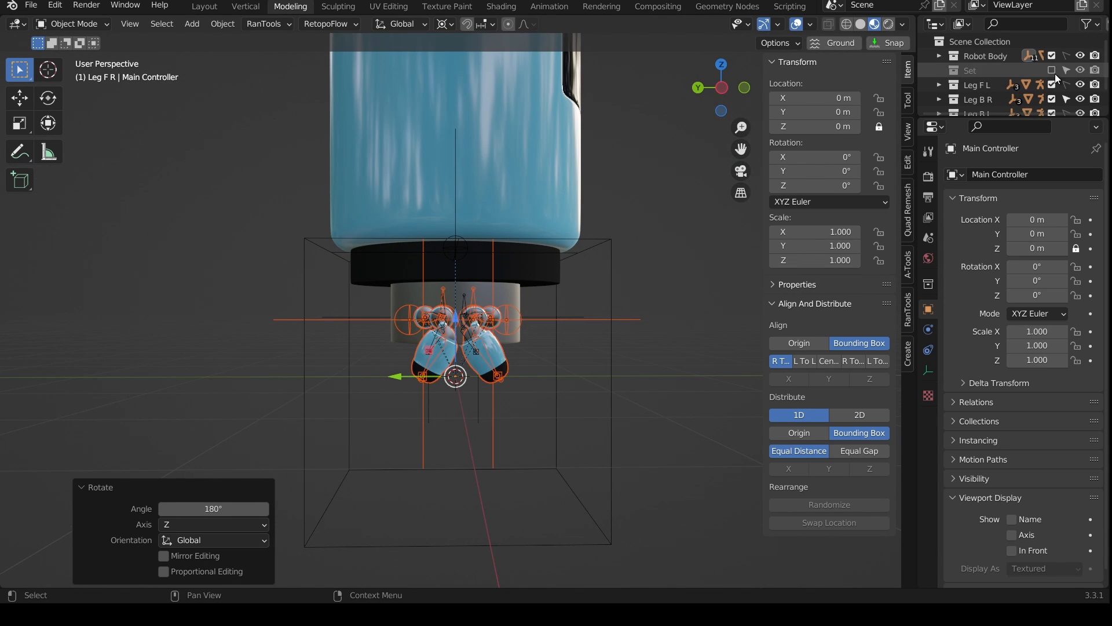
{"action": "left_click", "coordinate": [1066, 55]}
{"action": "scroll", "coordinate": [1060, 87], "scroll_direction": "down", "scroll_amount": 2}
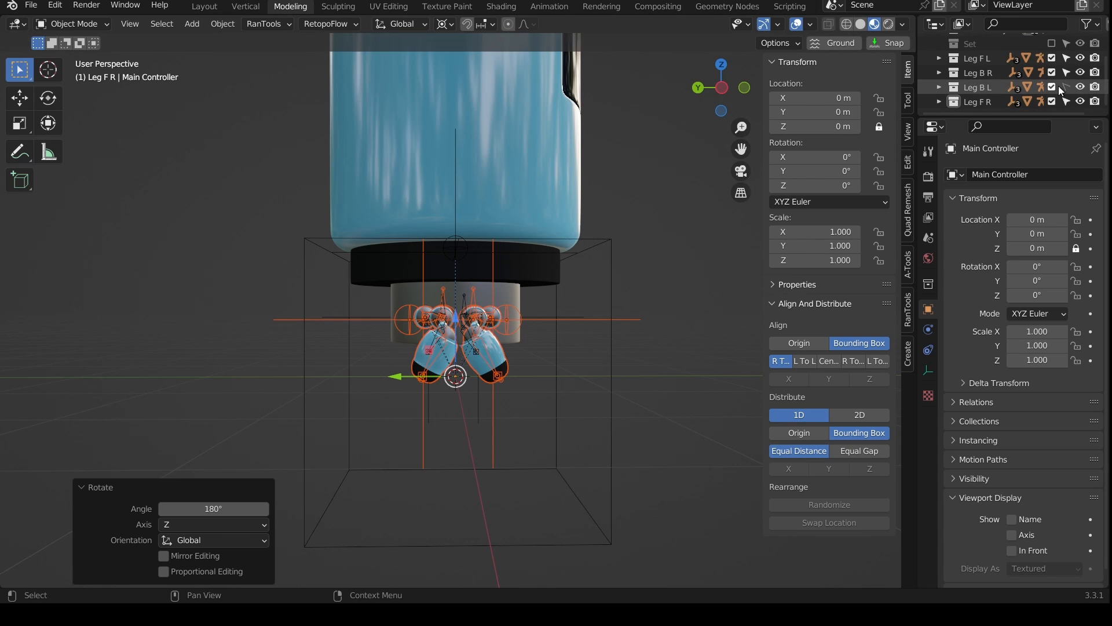
Step: Test the duplicated legs by sliding the Main Controller along Y, and cancel the move
{"action": "left_click", "coordinate": [613, 305]}
{"action": "key", "text": "g"}
{"action": "key", "text": "y"}
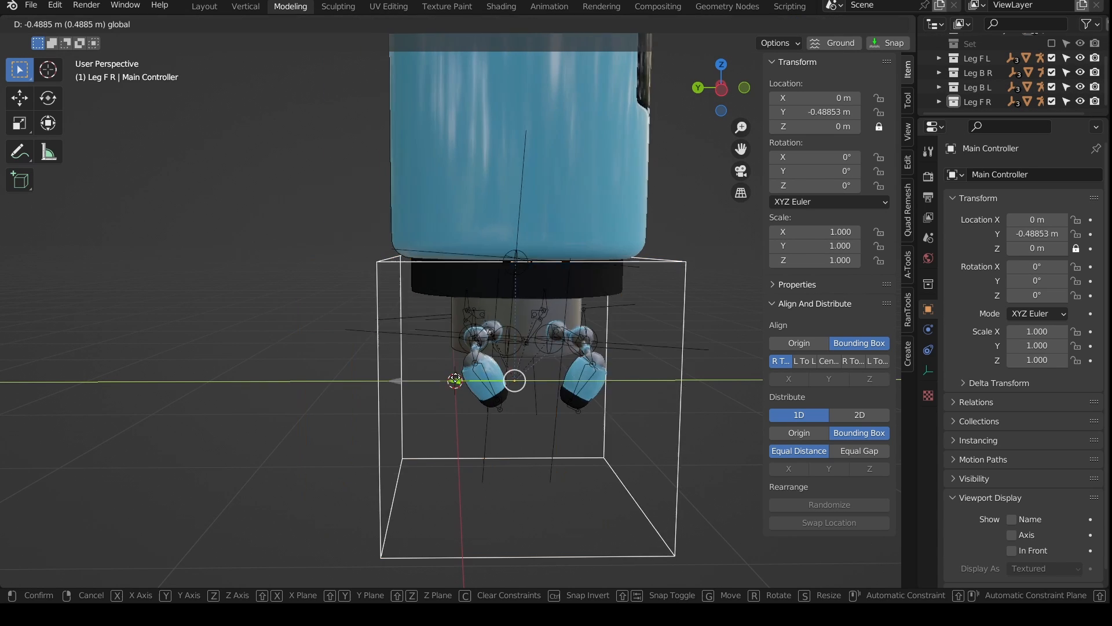
{"action": "left_click_drag", "start_coordinate": [321, 357], "coordinate": [398, 382]}
{"action": "right_click", "coordinate": [397, 382]}
Step: Set the transform pivot to Median Point and rotate Leg Motor.003 of the Leg F R leg 180° about global Z
{"action": "middle_click_drag", "start_coordinate": [397, 382], "coordinate": [504, 309]}
{"action": "left_click", "coordinate": [511, 289]}
{"action": "key", "text": "r"}
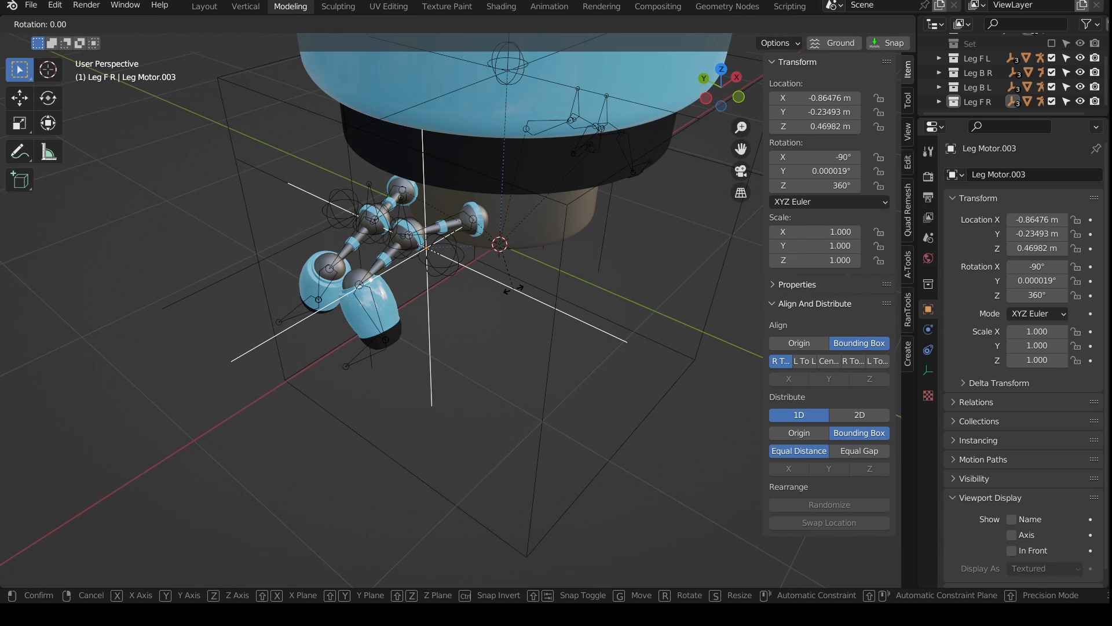
{"action": "key", "text": "z"}
{"action": "right_click", "coordinate": [514, 290]}
{"action": "left_click", "coordinate": [445, 24]}
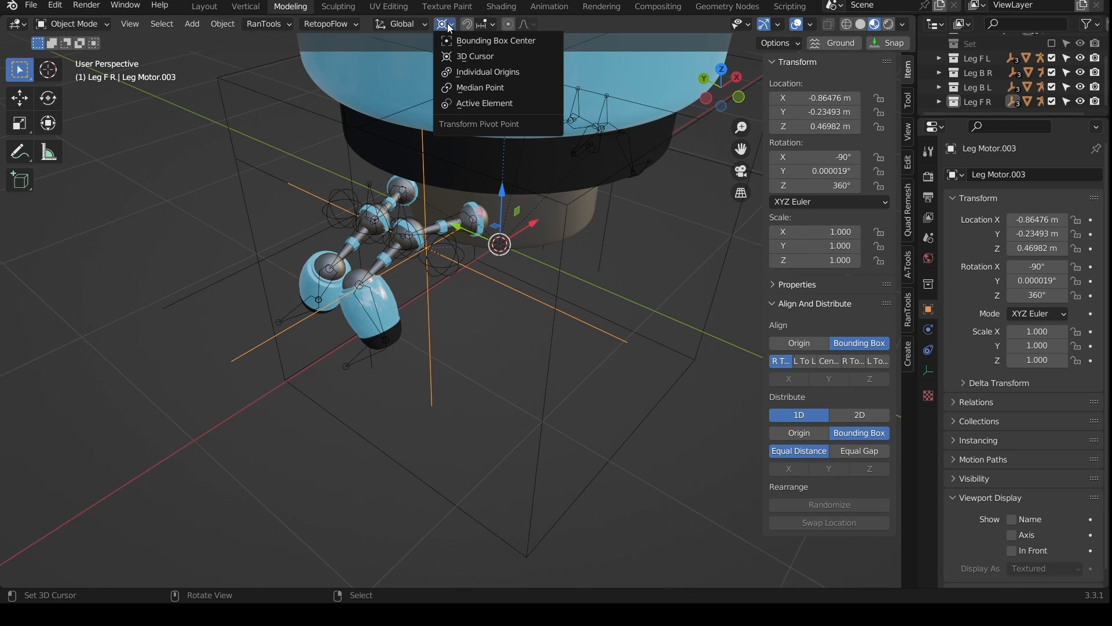
{"action": "left_click", "coordinate": [464, 88]}
{"action": "type", "text": "rz180"}
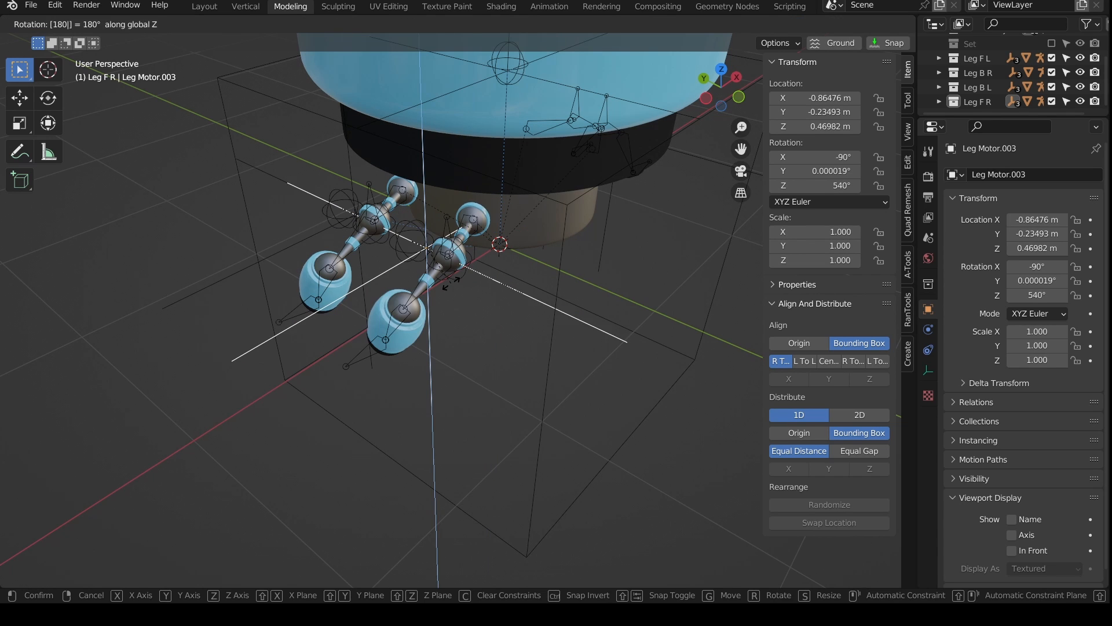
{"action": "key", "text": "Return"}
Step: Rotate Leg Motor.002 of the Leg B R leg 180° about global Z
{"action": "left_click", "coordinate": [358, 214]}
{"action": "type", "text": "rz"}
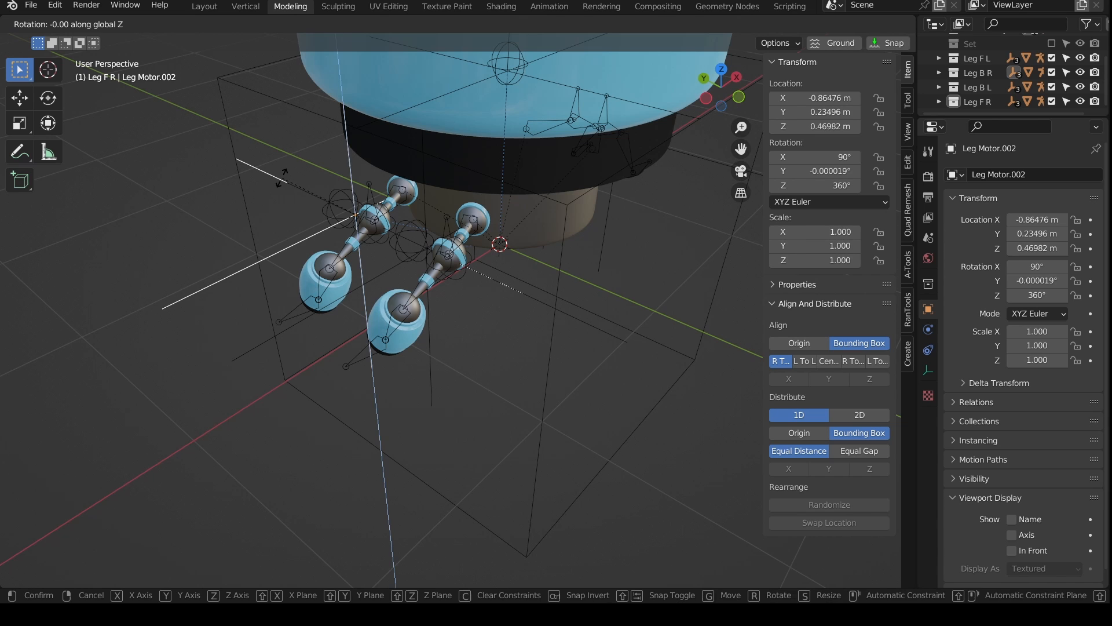
{"action": "type", "text": "180"}
{"action": "key", "text": "Return"}
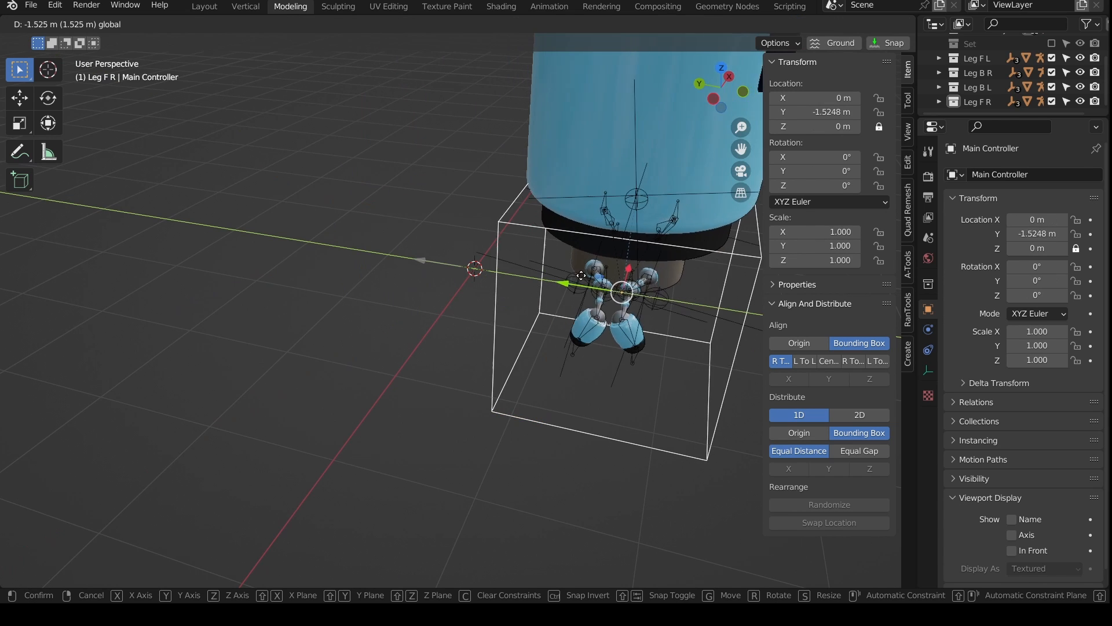
Step: Test the legs by sliding the Main Controller about -0.98 m along Y, and back about 0.61 m in right orthographic view
{"action": "left_click", "coordinate": [521, 273]}
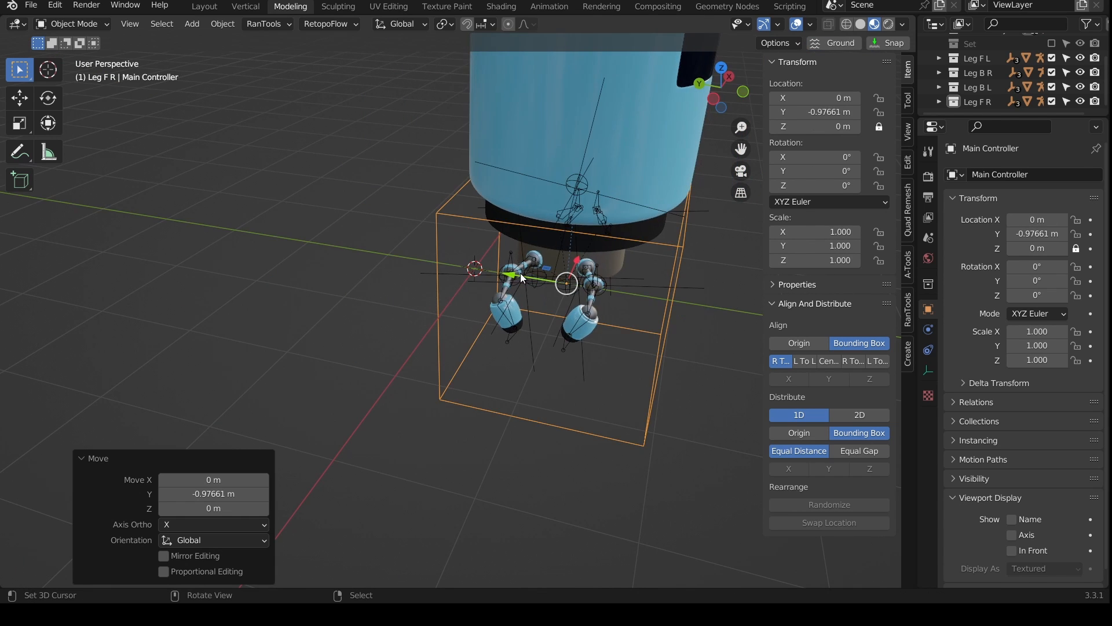
{"action": "key", "text": "KP_3"}
{"action": "key", "text": "g"}
{"action": "key", "text": "y"}
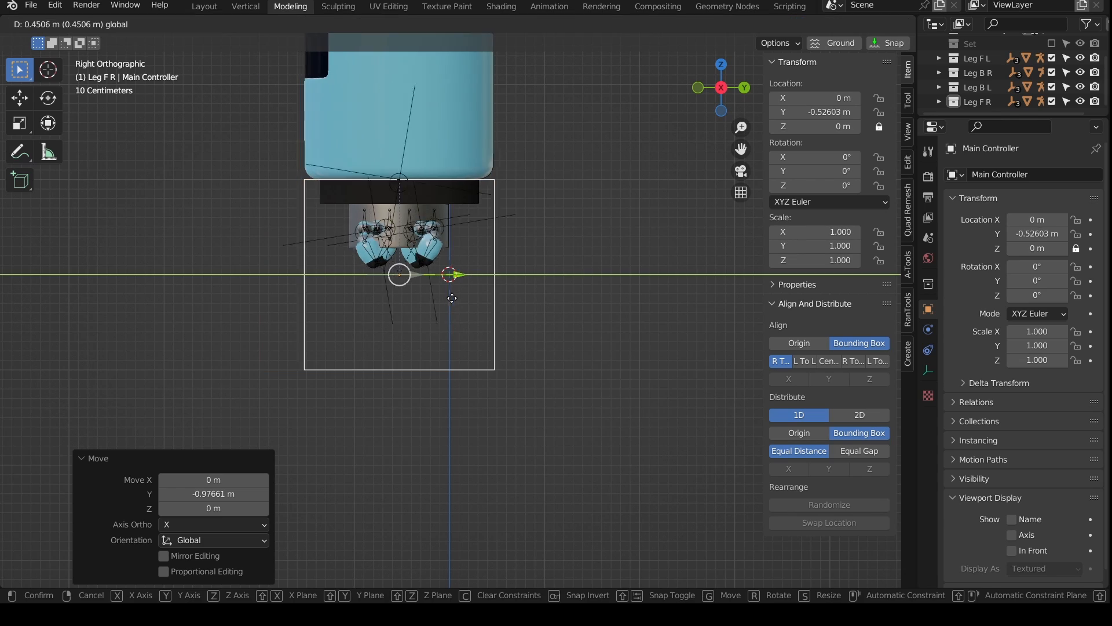
{"action": "left_click", "coordinate": [468, 313]}
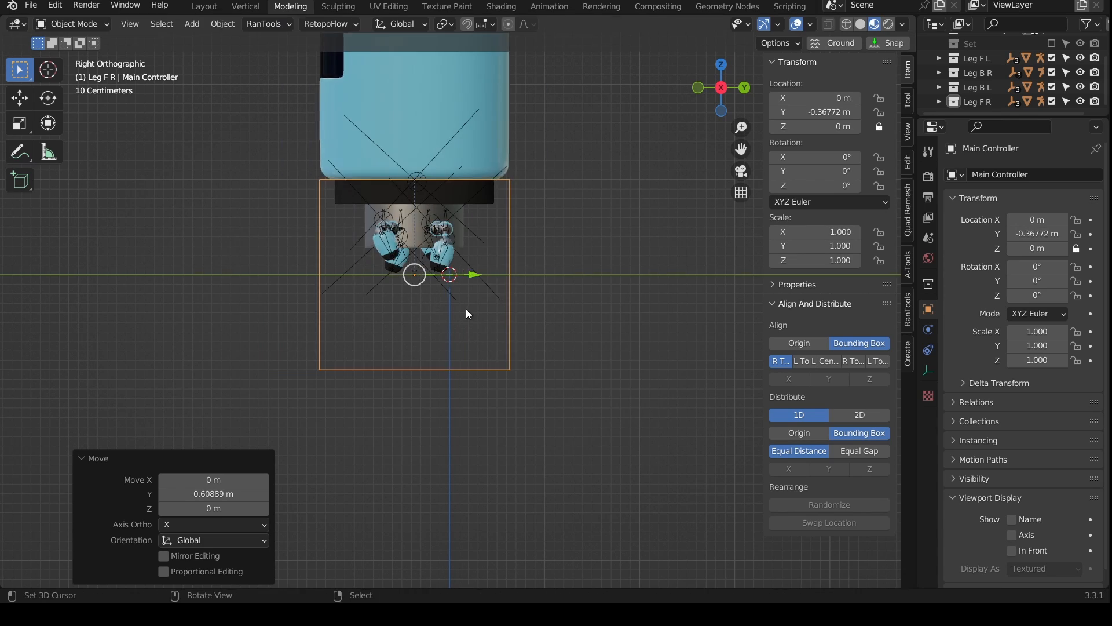
Step: Test the legs by sliding the Main Controller about 0.70 m along Y, and clear its location
{"action": "middle_click_drag", "start_coordinate": [468, 314], "coordinate": [522, 342]}
{"action": "key", "text": "g"}
{"action": "key", "text": "y"}
{"action": "left_click", "coordinate": [341, 294]}
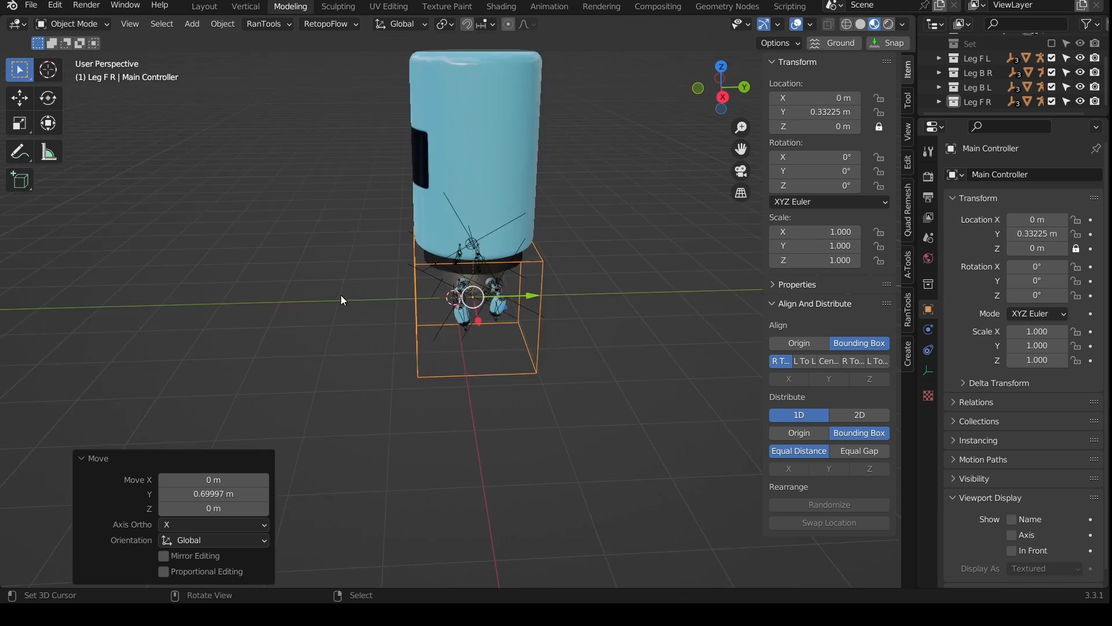
{"action": "key", "text": "KP_Decimal"}
{"action": "key", "text": "alt+g"}
Step: Test the legs from the opposite side view by sliding the Main Controller along Y, and cancel the move
{"action": "middle_click_drag", "start_coordinate": [519, 315], "coordinate": [539, 267]}
{"action": "key", "text": "ctrl+KP_3"}
{"action": "key", "text": "g"}
{"action": "key", "text": "y"}
{"action": "key", "text": "Escape"}
Step: Enable the Body's Copy Location constraint that follows Bob Height on Z
{"action": "scroll", "coordinate": [498, 270], "scroll_direction": "up", "scroll_amount": 2}
{"action": "scroll", "coordinate": [498, 270], "scroll_direction": "down", "scroll_amount": 1}
{"action": "right_click", "coordinate": [549, 174]}
{"action": "middle_click_drag", "start_coordinate": [633, 172], "coordinate": [567, 318], "text": "shift"}
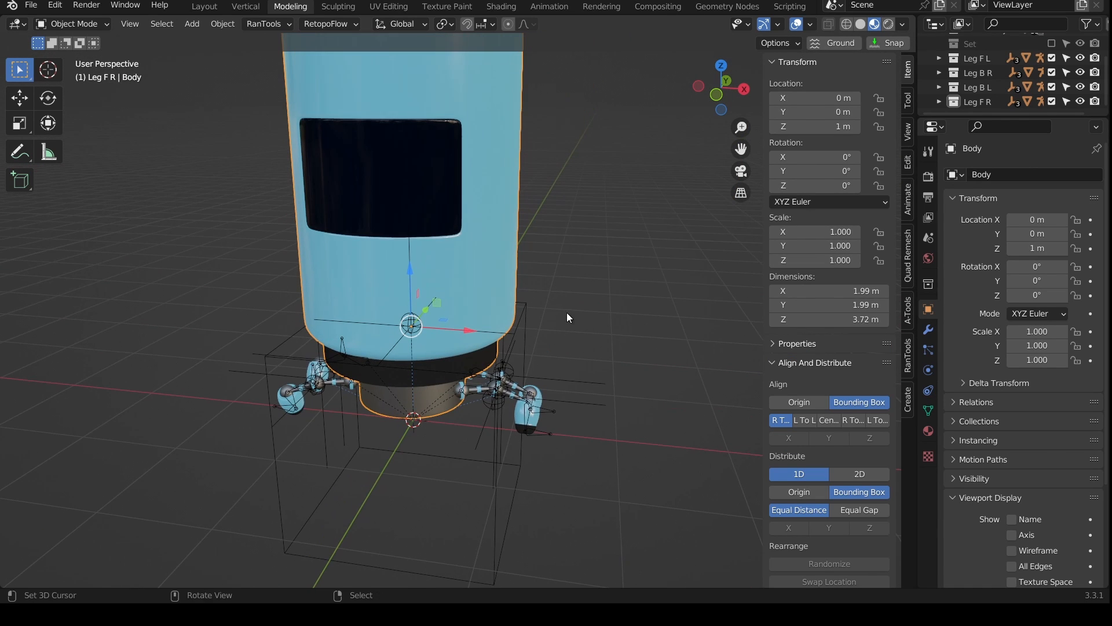
{"action": "left_click", "coordinate": [928, 389]}
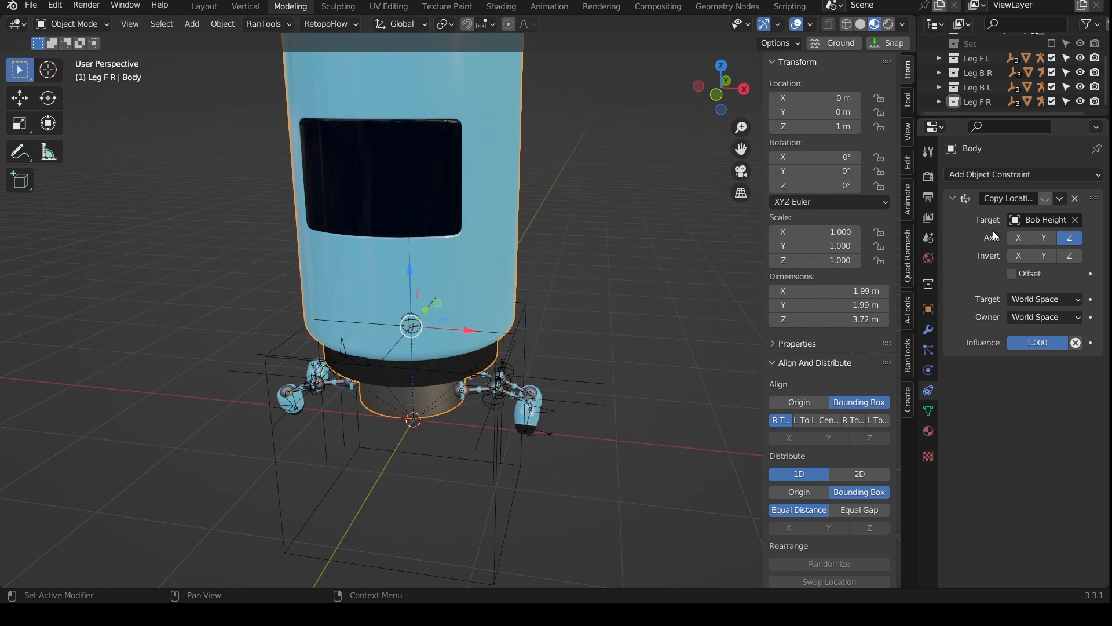
{"action": "left_click", "coordinate": [1043, 198]}
Step: Select the armatures of all four legs and switch them to Pose Mode
{"action": "middle_click_drag", "start_coordinate": [625, 331], "coordinate": [595, 313]}
{"action": "scroll", "coordinate": [595, 313], "scroll_direction": "up", "scroll_amount": 4}
{"action": "right_click", "coordinate": [454, 301]}
{"action": "middle_click_drag", "start_coordinate": [454, 301], "coordinate": [332, 333]}
{"action": "right_click", "coordinate": [502, 308], "text": "shift"}
{"action": "right_click", "coordinate": [318, 324], "text": "shift"}
{"action": "right_click", "coordinate": [307, 311], "text": "shift"}
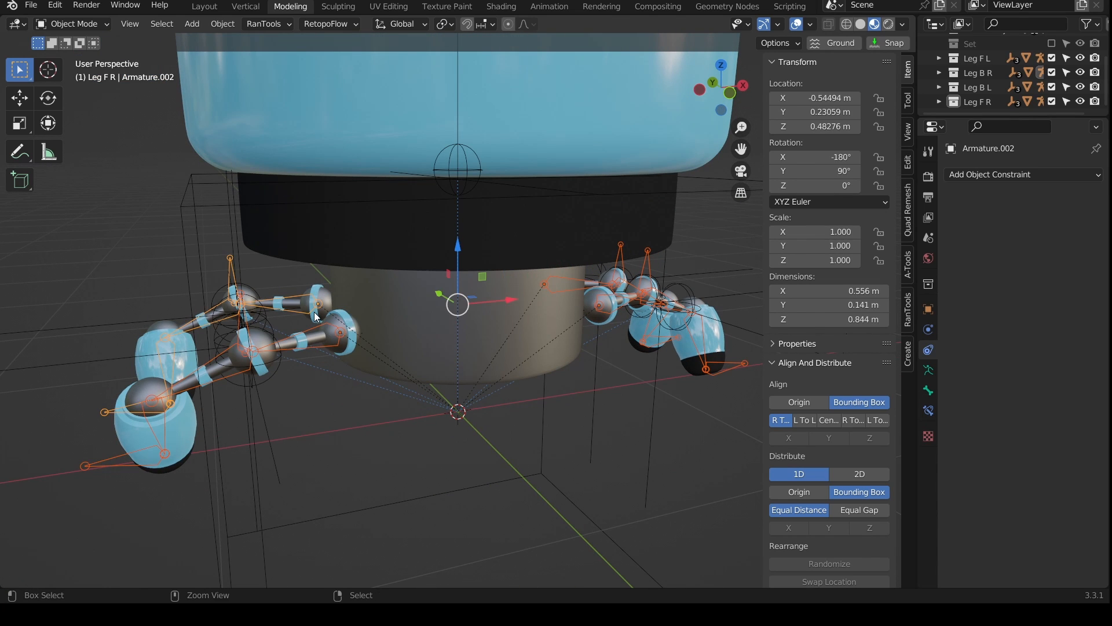
{"action": "key", "text": "ctrl+Tab"}
Step: Clear the inverse of the Child Of constraint to Body on Armature.001's Root bone, and enable the constraint
{"action": "middle_click_drag", "start_coordinate": [476, 347], "coordinate": [422, 386]}
{"action": "right_click", "coordinate": [401, 311]}
{"action": "left_click", "coordinate": [929, 410]}
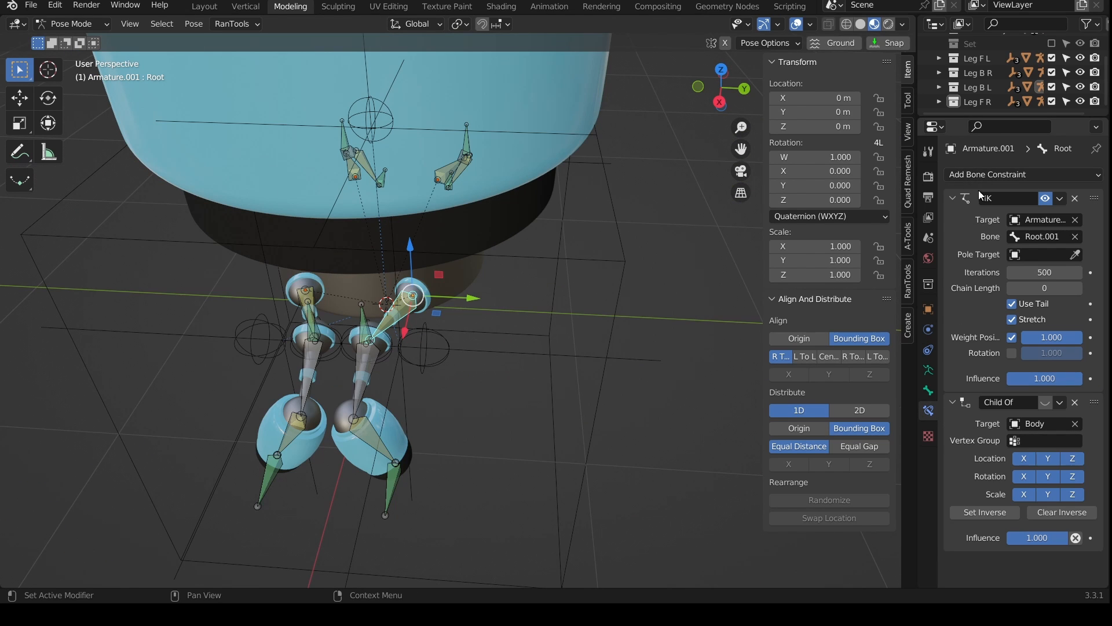
{"action": "middle_click_drag", "start_coordinate": [631, 371], "coordinate": [649, 362]}
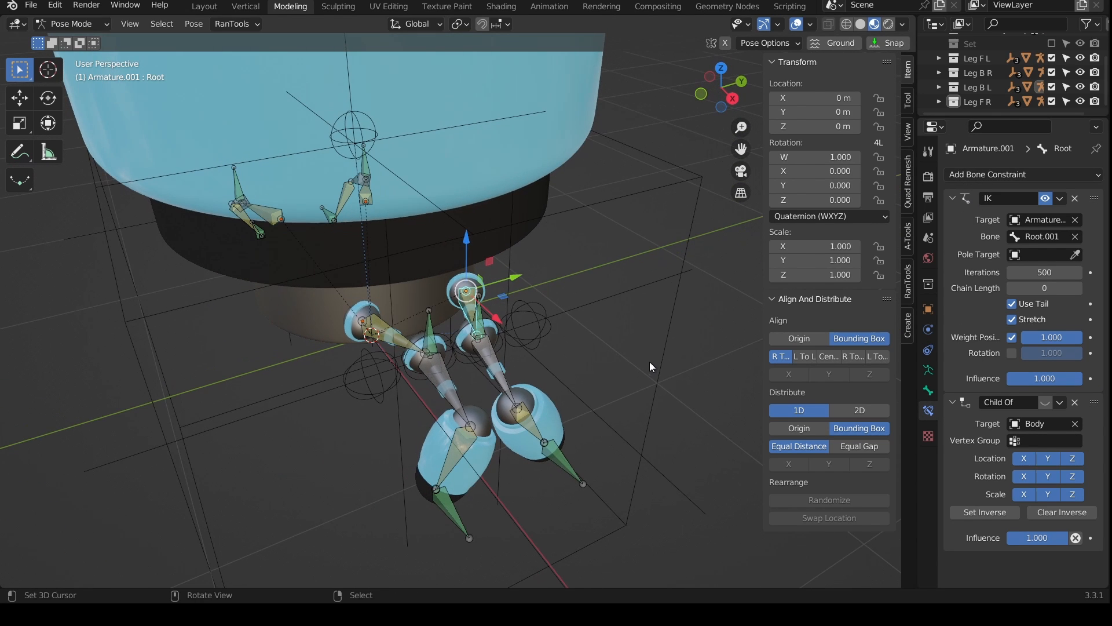
{"action": "left_click", "coordinate": [1055, 513]}
{"action": "left_click", "coordinate": [1047, 404]}
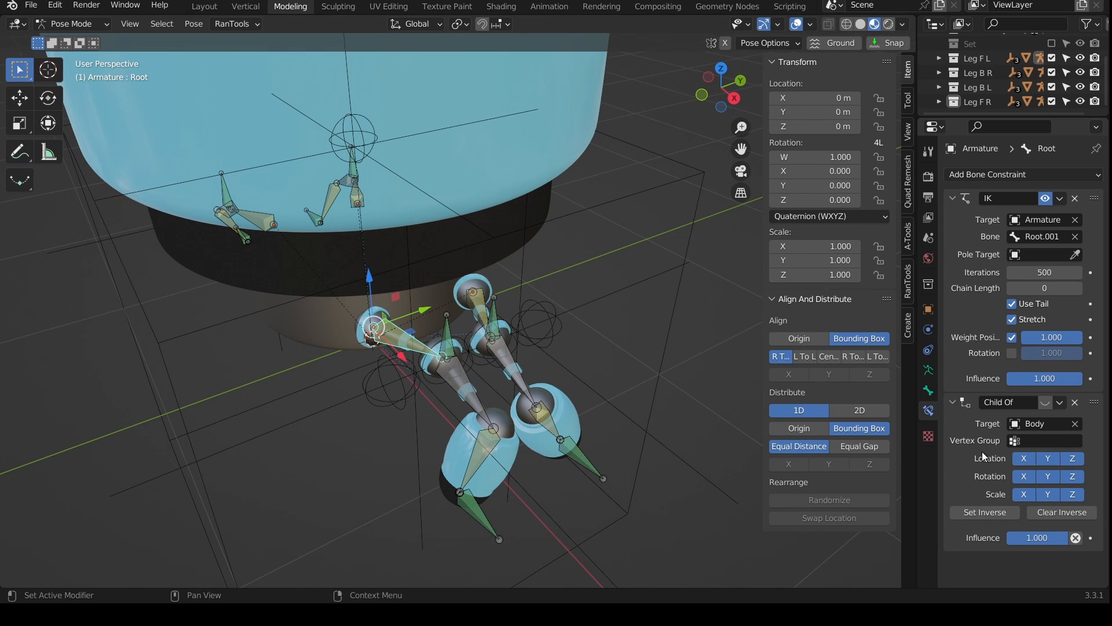
Step: Clear the inverse of the Child Of constraint to Body on Armature.003's Root bone, and enable the constraint
{"action": "middle_click_drag", "start_coordinate": [310, 328], "coordinate": [505, 317]}
{"action": "left_click", "coordinate": [494, 360]}
{"action": "left_click", "coordinate": [1046, 402]}
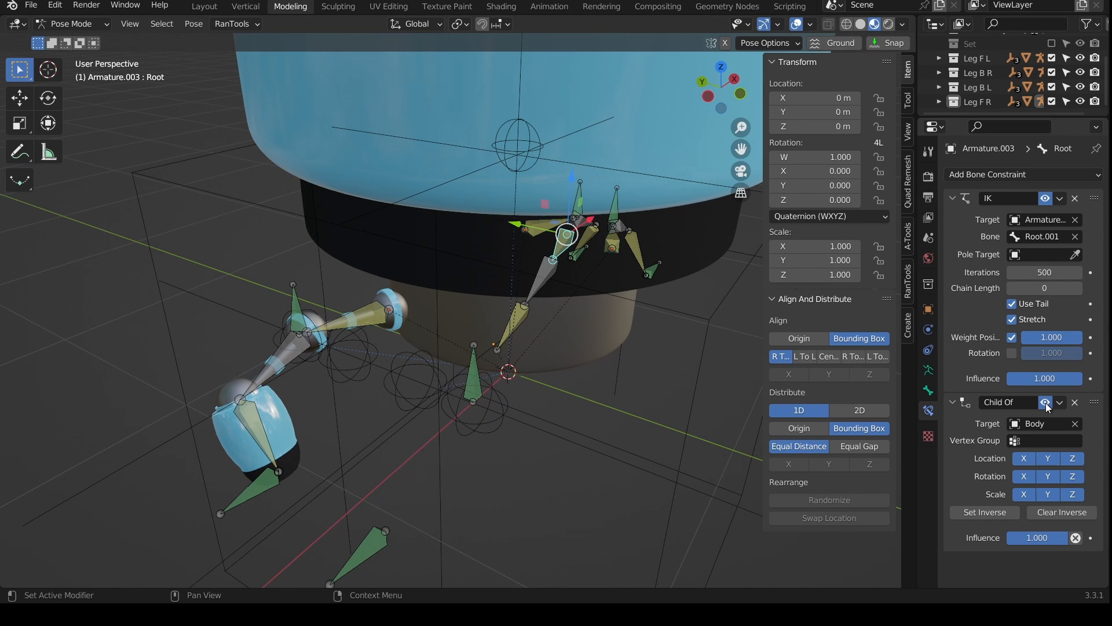
{"action": "left_click", "coordinate": [1044, 402]}
{"action": "left_click", "coordinate": [1044, 402]}
{"action": "left_click", "coordinate": [1045, 401]}
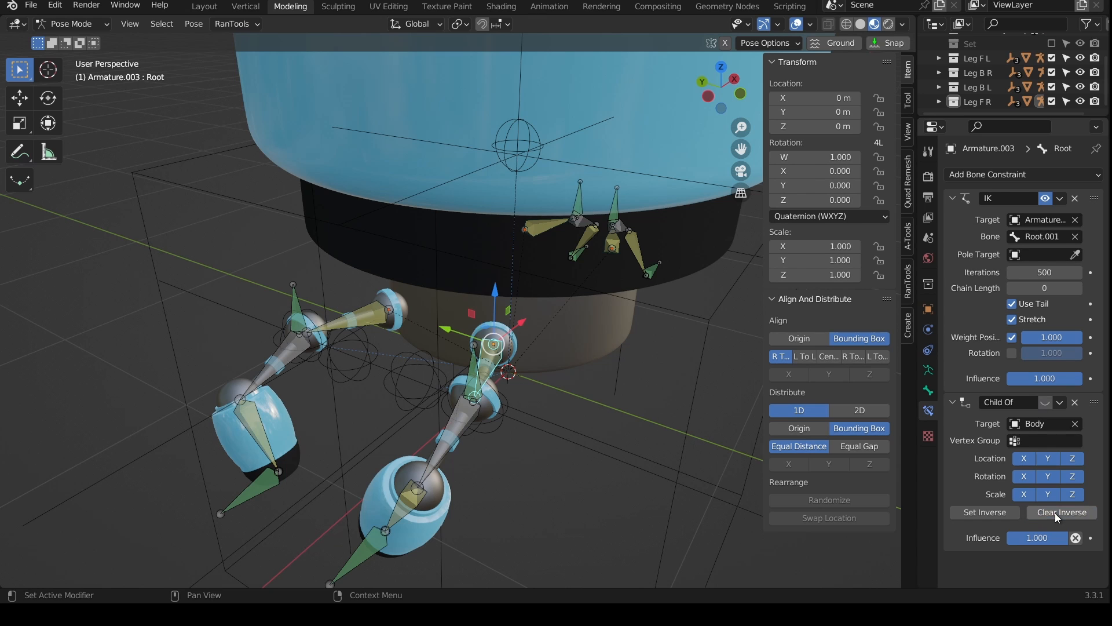
{"action": "left_click", "coordinate": [1051, 407]}
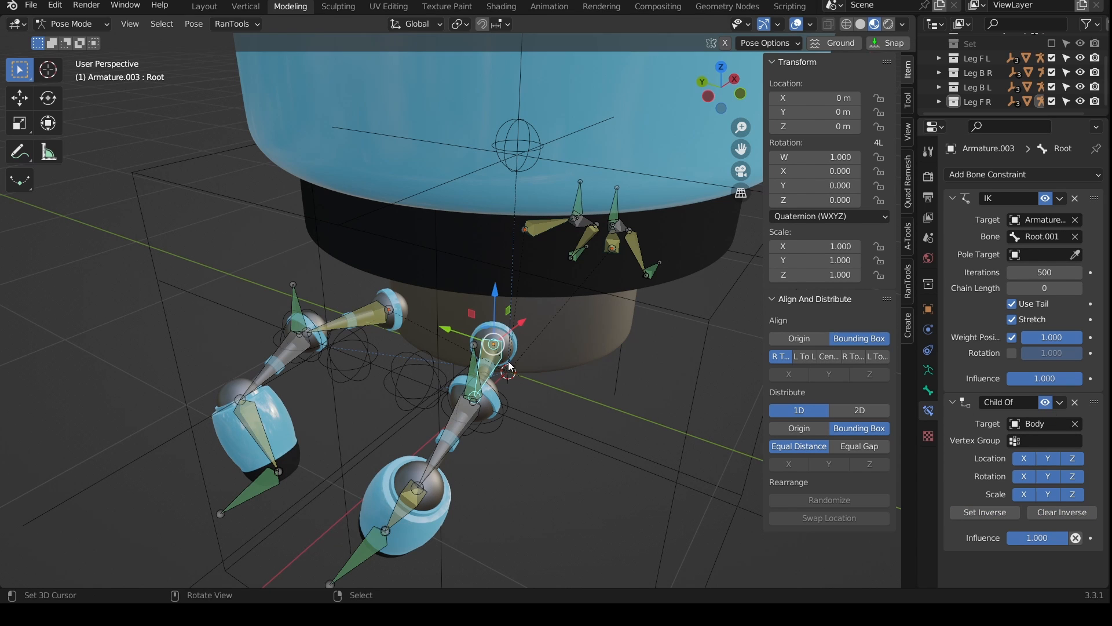
Step: Enable the Child Of constraint to Body on Armature.002's Root bone
{"action": "middle_click_drag", "start_coordinate": [509, 367], "coordinate": [543, 361]}
{"action": "left_click", "coordinate": [415, 325]}
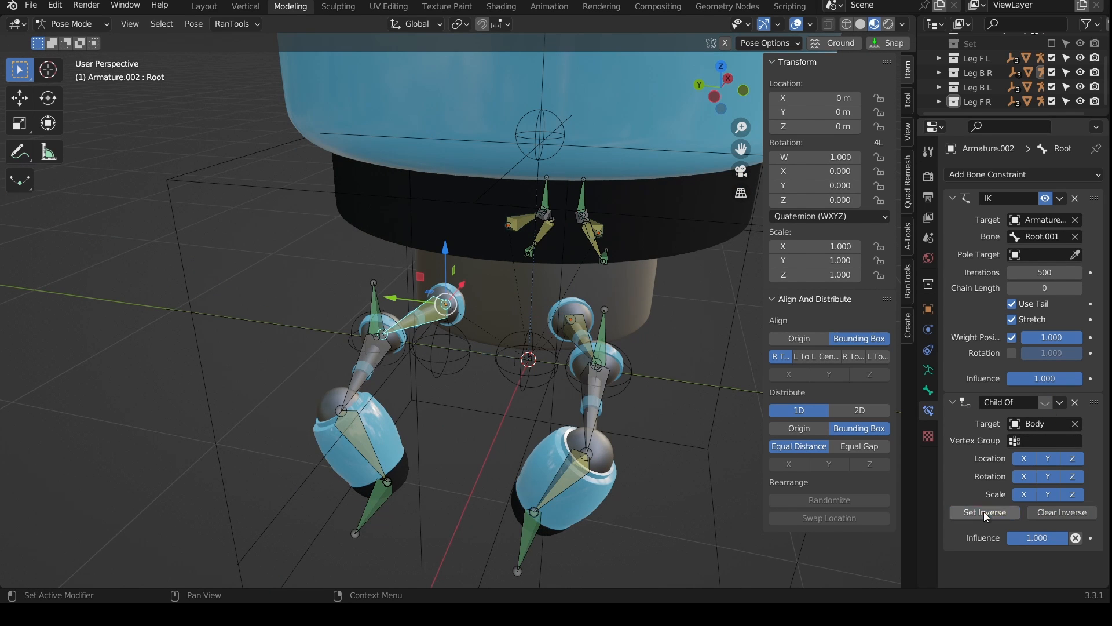
{"action": "left_click", "coordinate": [1045, 403]}
Step: Test the attached legs in Object Mode by sliding the Main Controller back and forth along Y
{"action": "middle_click_drag", "start_coordinate": [492, 365], "coordinate": [378, 285]}
{"action": "scroll", "coordinate": [456, 186], "scroll_direction": "down", "scroll_amount": 5}
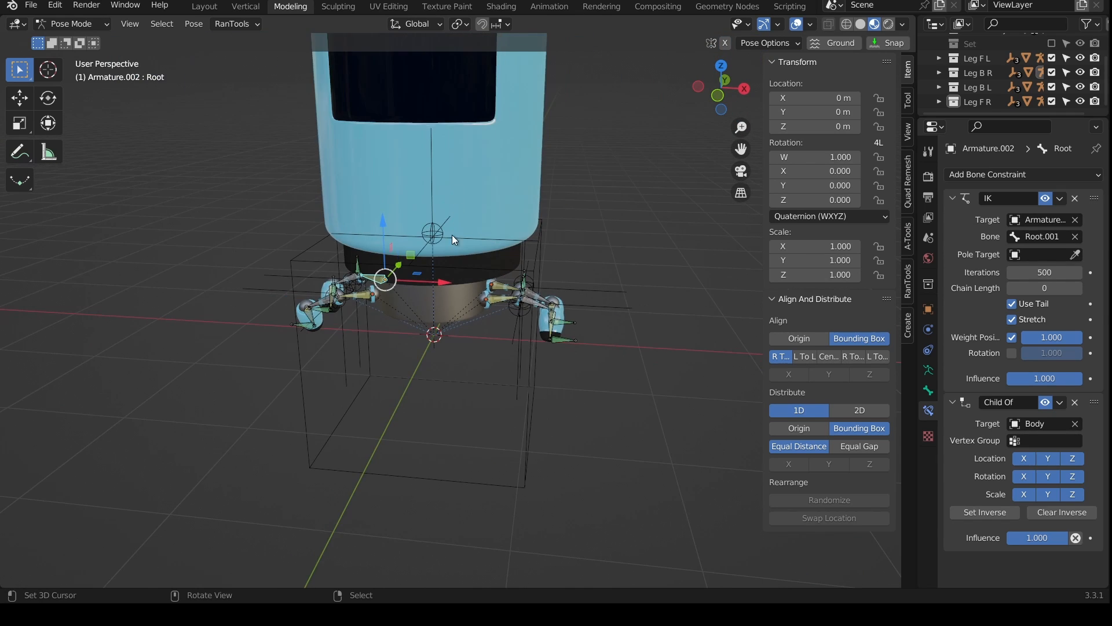
{"action": "middle_click_drag", "start_coordinate": [452, 235], "coordinate": [377, 249]}
{"action": "right_click", "coordinate": [445, 347]}
{"action": "key", "text": "g"}
{"action": "key", "text": "y"}
{"action": "left_click", "coordinate": [572, 314]}
{"action": "scroll", "coordinate": [572, 315], "scroll_direction": "down", "scroll_amount": 5}
{"action": "key", "text": "g"}
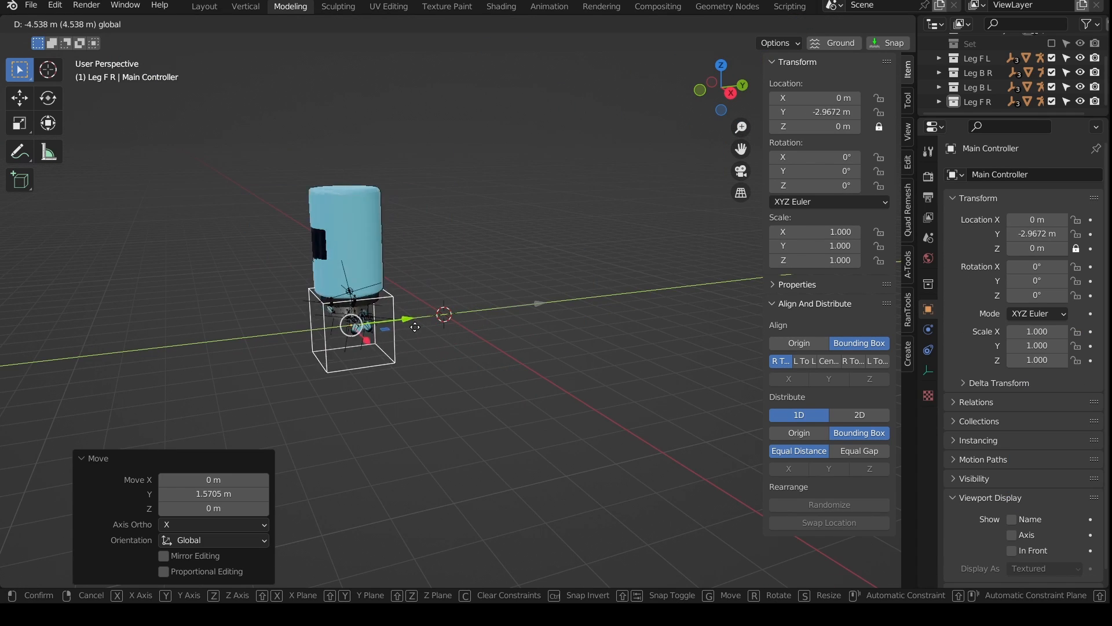
{"action": "left_click_drag", "start_coordinate": [539, 320], "coordinate": [501, 322]}
{"action": "middle_click_drag", "start_coordinate": [512, 333], "coordinate": [541, 350]}
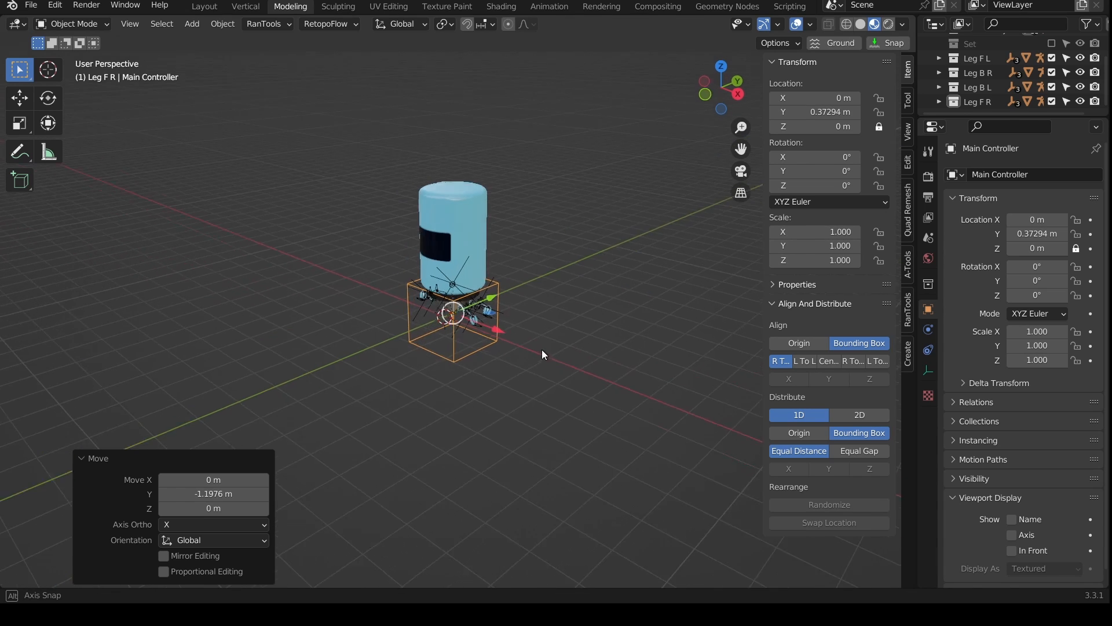
{"action": "scroll", "coordinate": [524, 353], "scroll_direction": "down", "scroll_amount": 3}
{"action": "left_click_drag", "start_coordinate": [494, 299], "coordinate": [535, 312]}
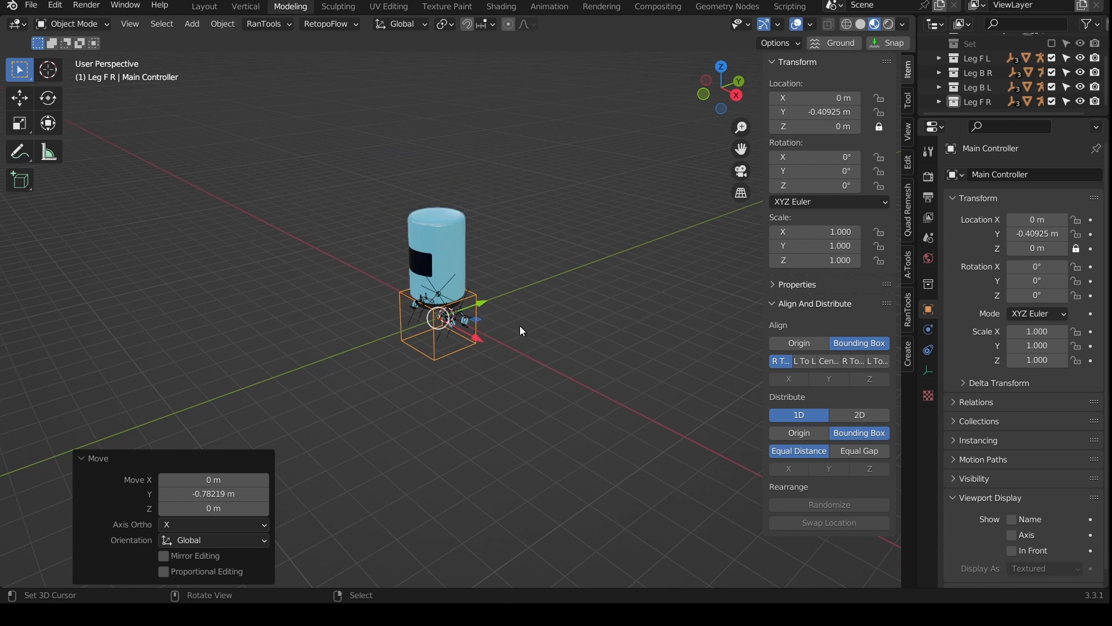
Step: Split the 3D viewport horizontally and turn the lower area into a Timeline
{"action": "right_click", "coordinate": [471, 589]}
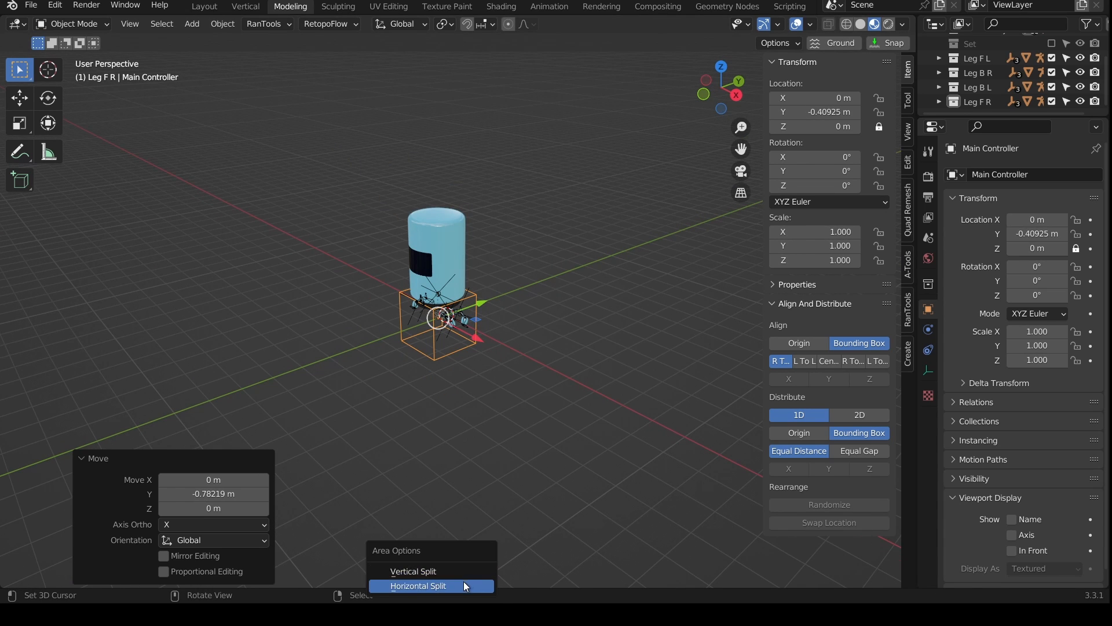
{"action": "left_click", "coordinate": [463, 583]}
{"action": "left_click", "coordinate": [345, 482]}
{"action": "key", "text": "shift+F12"}
{"action": "key", "text": "shift+F12"}
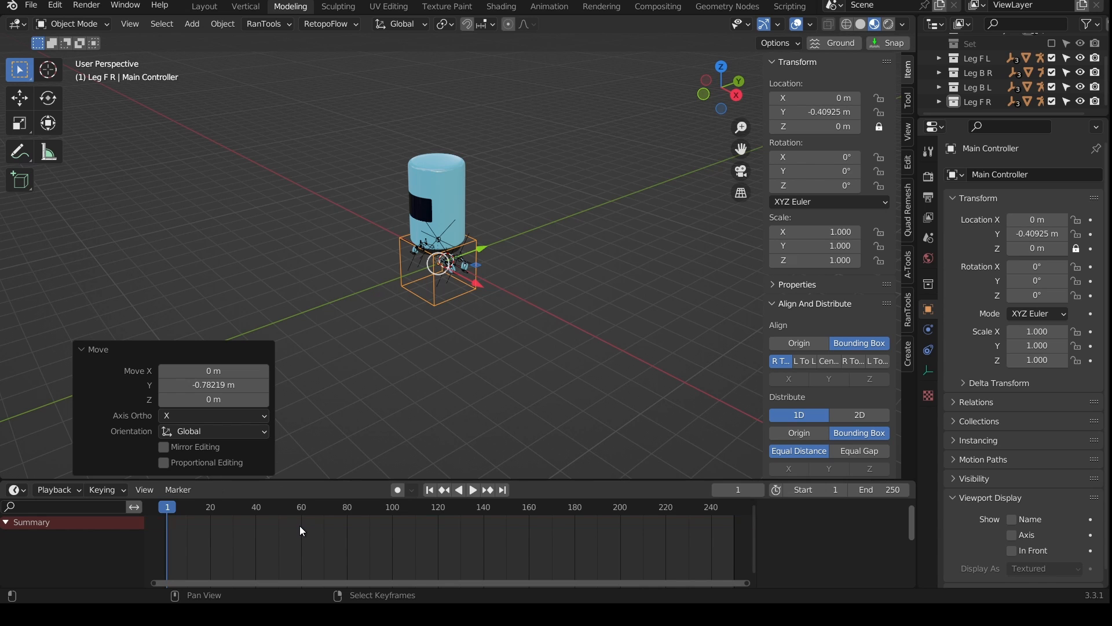
Step: Slide the Main Controller along Y to about 8.41 m and insert a Location keyframe at frame 1
{"action": "left_click_drag", "start_coordinate": [482, 248], "coordinate": [672, 189]}
{"action": "key", "text": "i"}
{"action": "left_click", "coordinate": [672, 189]}
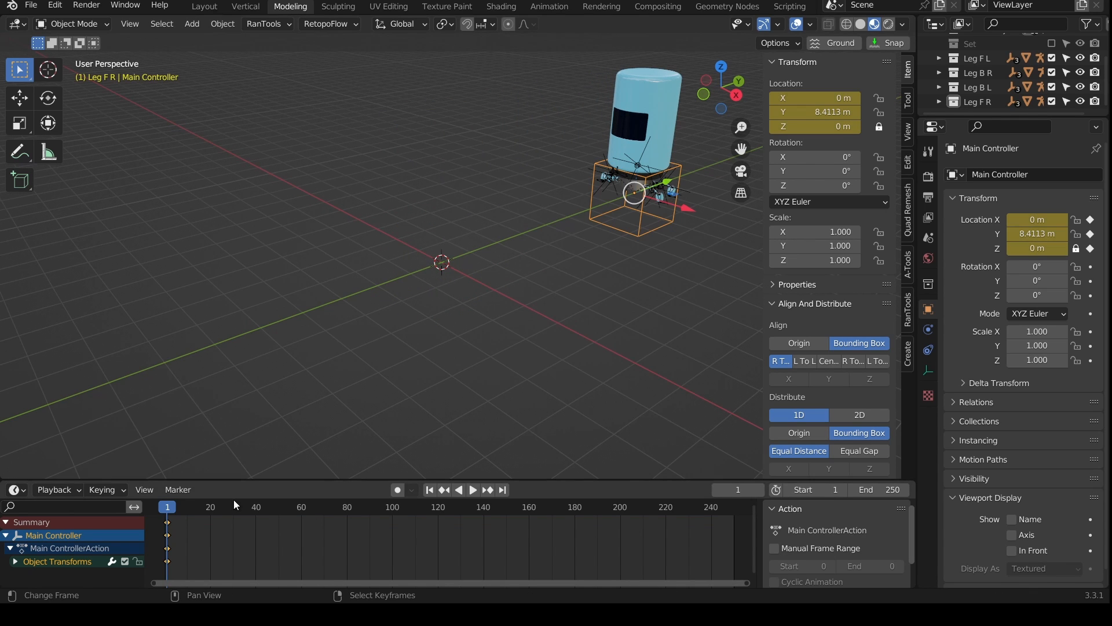
Step: At frame 250, slide the Main Controller along Y to about -7.03 m and insert a Location keyframe
{"action": "left_click_drag", "start_coordinate": [186, 509], "coordinate": [736, 522]}
{"action": "left_click_drag", "start_coordinate": [666, 182], "coordinate": [214, 363]}
{"action": "key", "text": "i"}
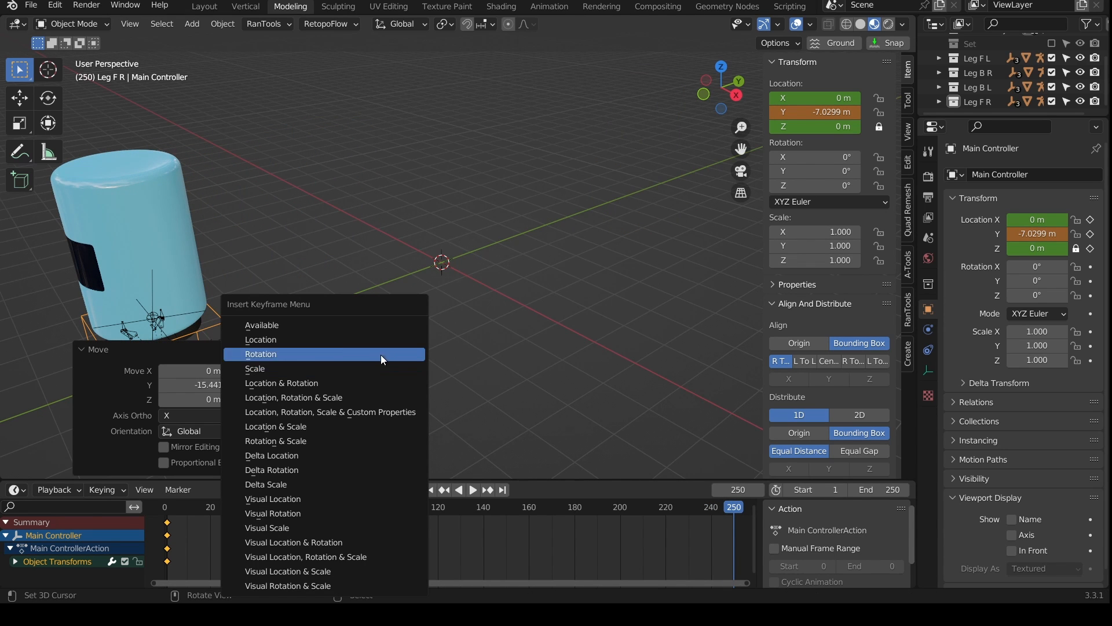
{"action": "left_click", "coordinate": [379, 339]}
Step: Play back the move and insert two more Location keyframes for the Main Controller, at frames 100 and 120
{"action": "key", "text": "space"}
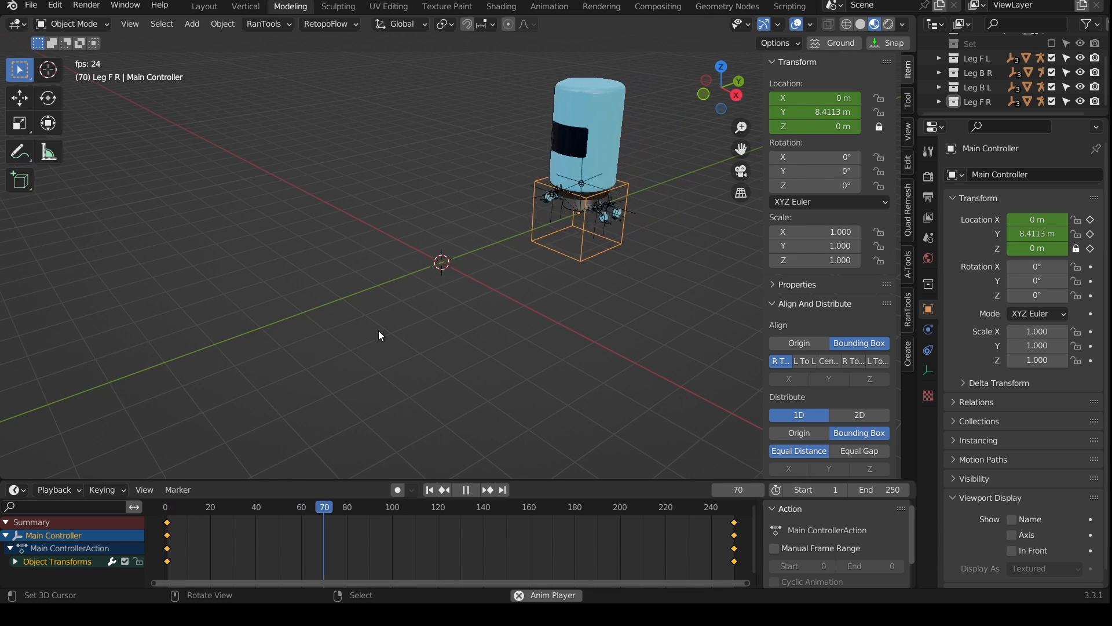
{"action": "left_click_drag", "start_coordinate": [385, 513], "coordinate": [166, 512]}
{"action": "key", "text": "i"}
{"action": "left_click", "coordinate": [533, 332]}
{"action": "key", "text": "i"}
{"action": "left_click", "coordinate": [506, 338]}
Step: Scale the keyframe timing by 0.5 and spread the two middle keyframes to frames 32 and 88
{"action": "type", "text": "s0.5"}
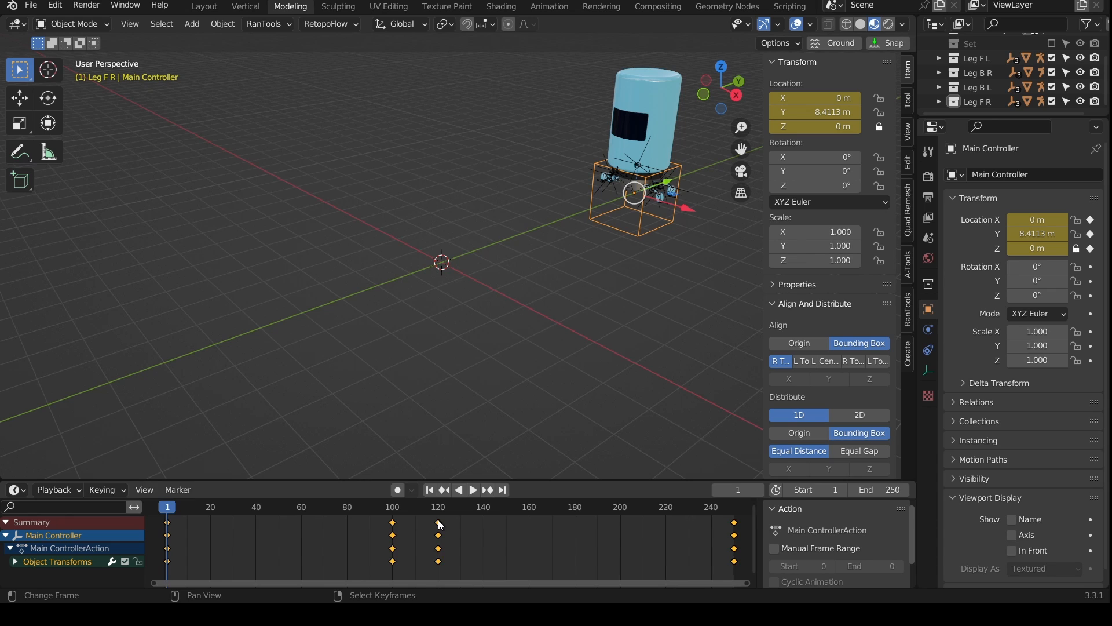
{"action": "key", "text": "Return"}
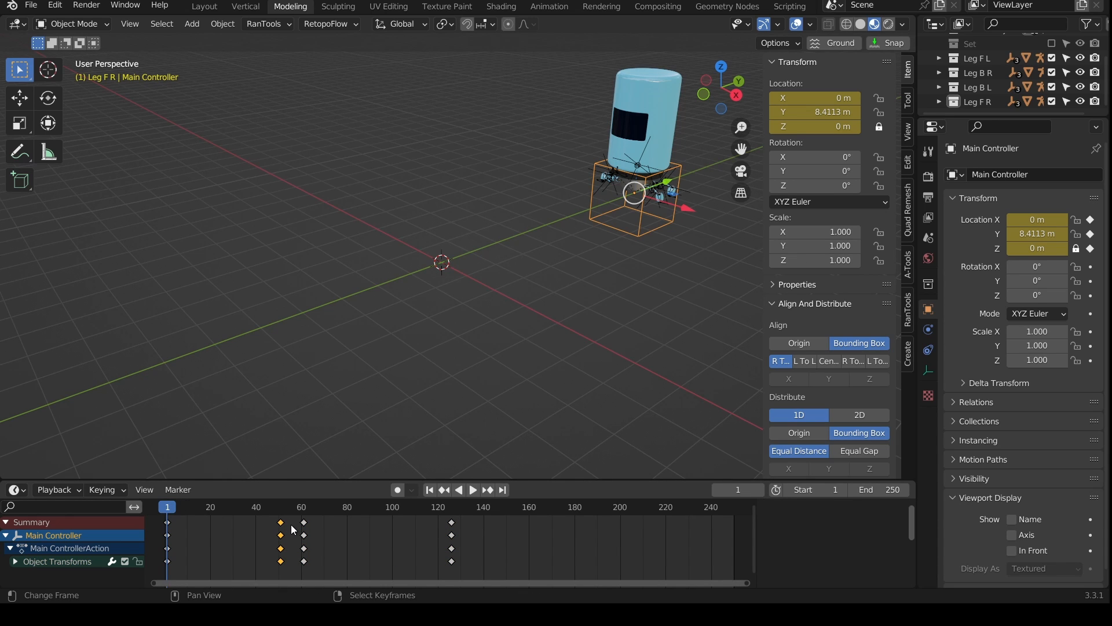
{"action": "right_click_drag", "start_coordinate": [281, 523], "coordinate": [367, 520]}
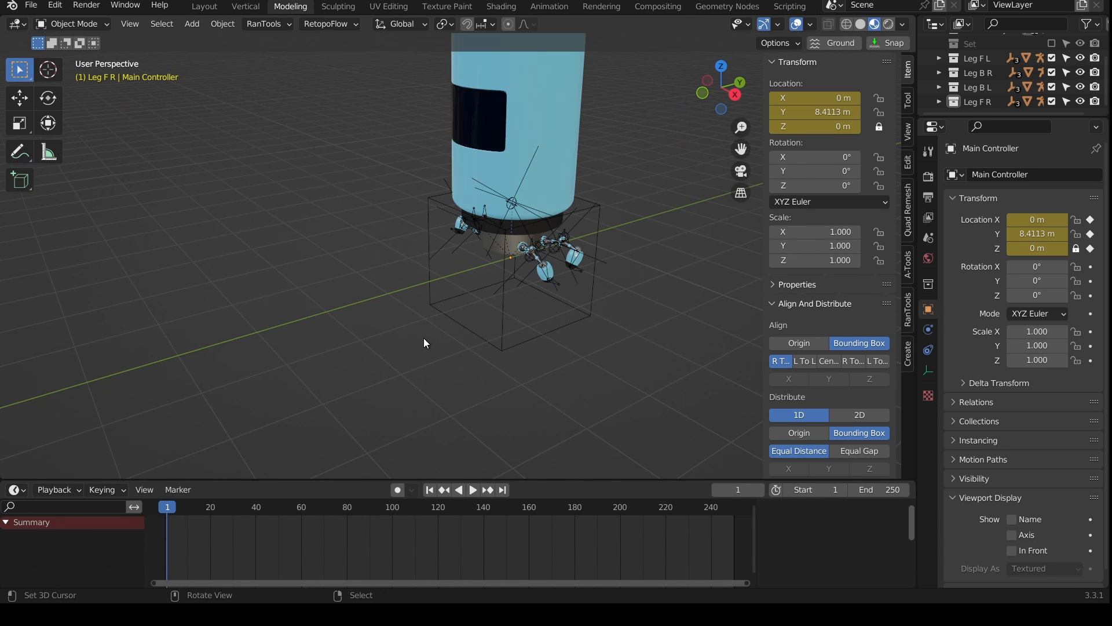
Step: Play the walk animation and examine how the body and legs move, closely inspecting the feet
{"action": "scroll", "coordinate": [423, 338], "scroll_direction": "down", "scroll_amount": 1}
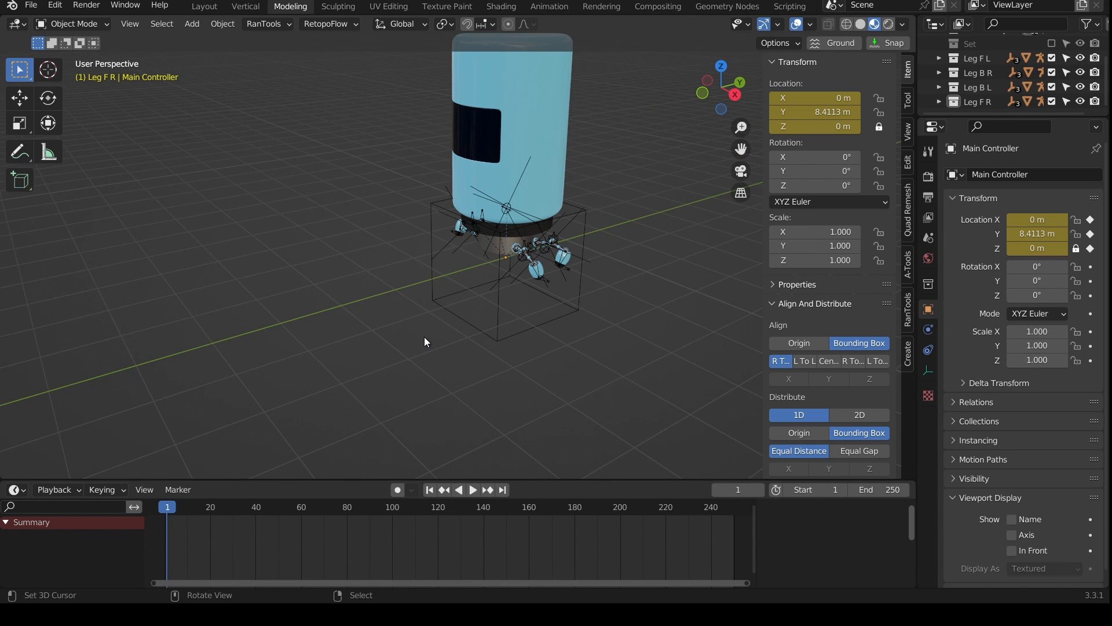
{"action": "key", "text": "space"}
{"action": "scroll", "coordinate": [394, 377], "scroll_direction": "down", "scroll_amount": 2}
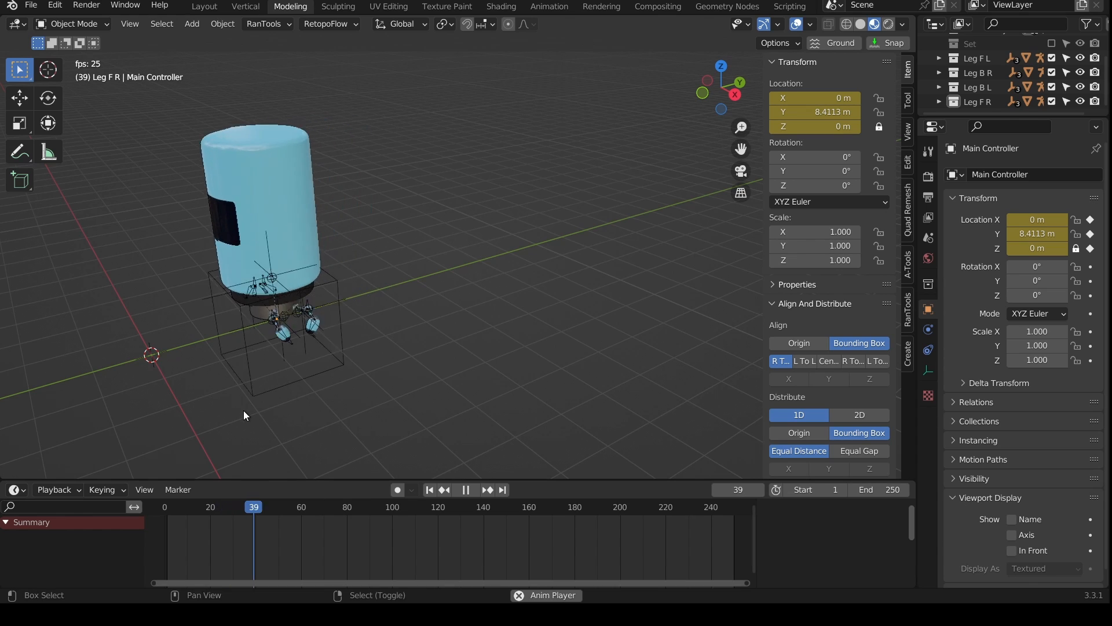
{"action": "middle_click_drag", "start_coordinate": [276, 408], "coordinate": [457, 369], "text": "shift"}
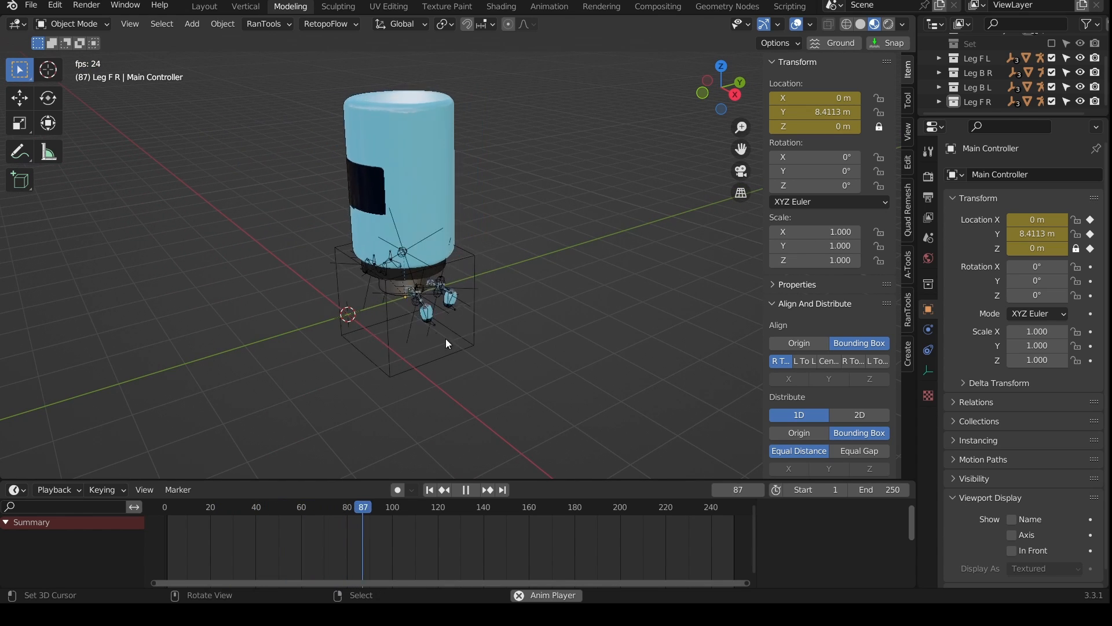
{"action": "middle_click_drag", "start_coordinate": [329, 373], "coordinate": [712, 270], "text": "shift"}
{"action": "scroll", "coordinate": [583, 307], "scroll_direction": "down", "scroll_amount": 6}
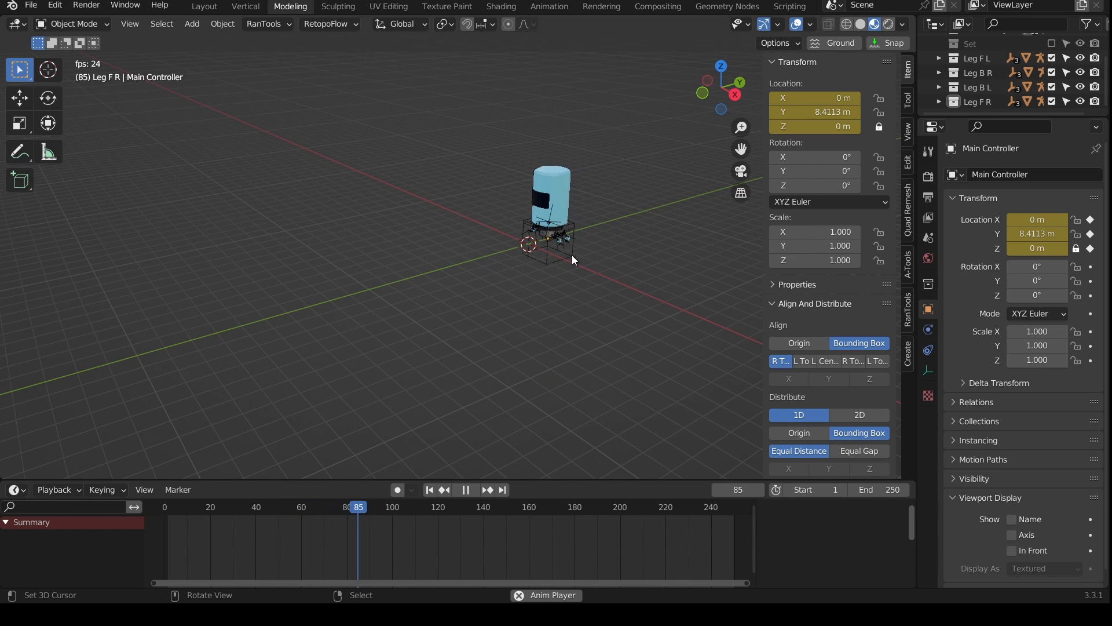
{"action": "middle_click_drag", "start_coordinate": [443, 415], "coordinate": [455, 279], "text": "shift"}
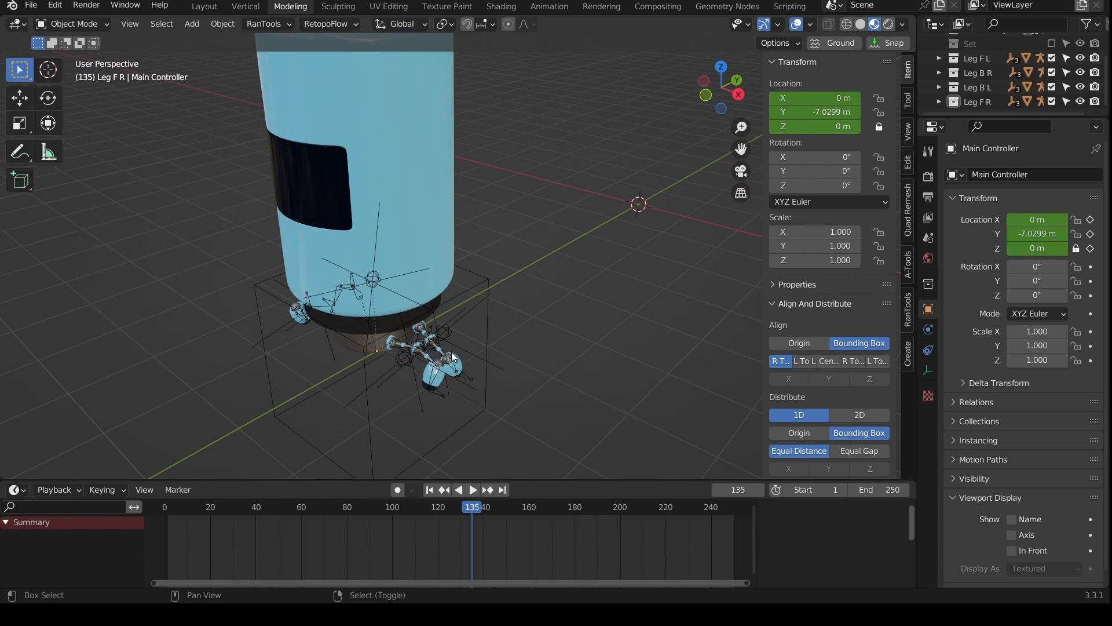
{"action": "middle_click_drag", "start_coordinate": [455, 279], "coordinate": [408, 305]}
{"action": "scroll", "coordinate": [408, 305], "scroll_direction": "up", "scroll_amount": 3}
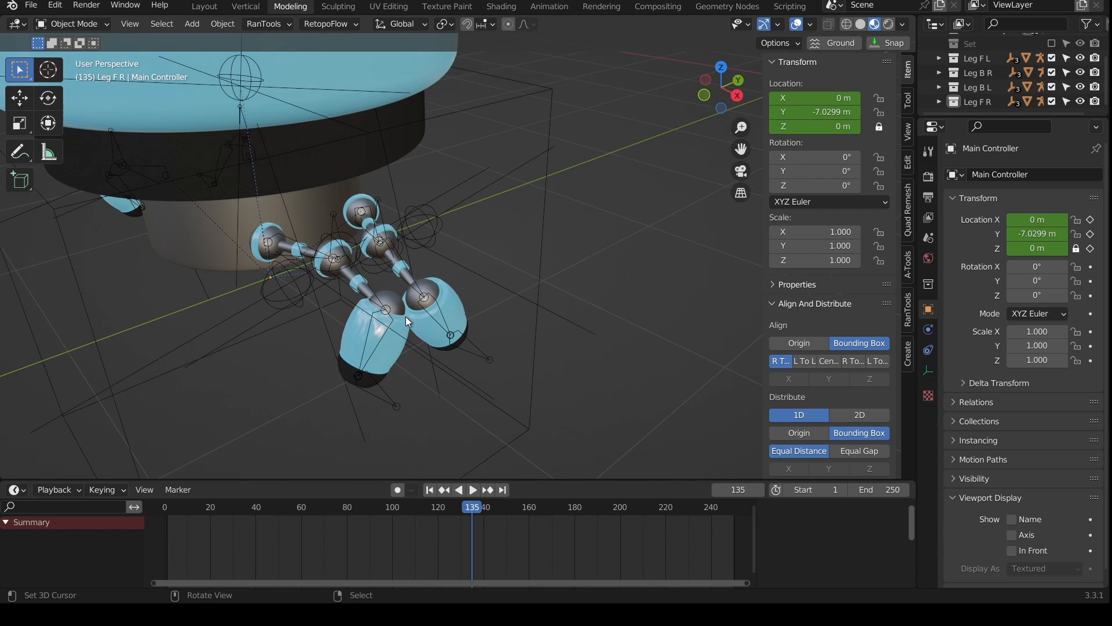
{"action": "scroll", "coordinate": [557, 232], "scroll_direction": "down", "scroll_amount": 8}
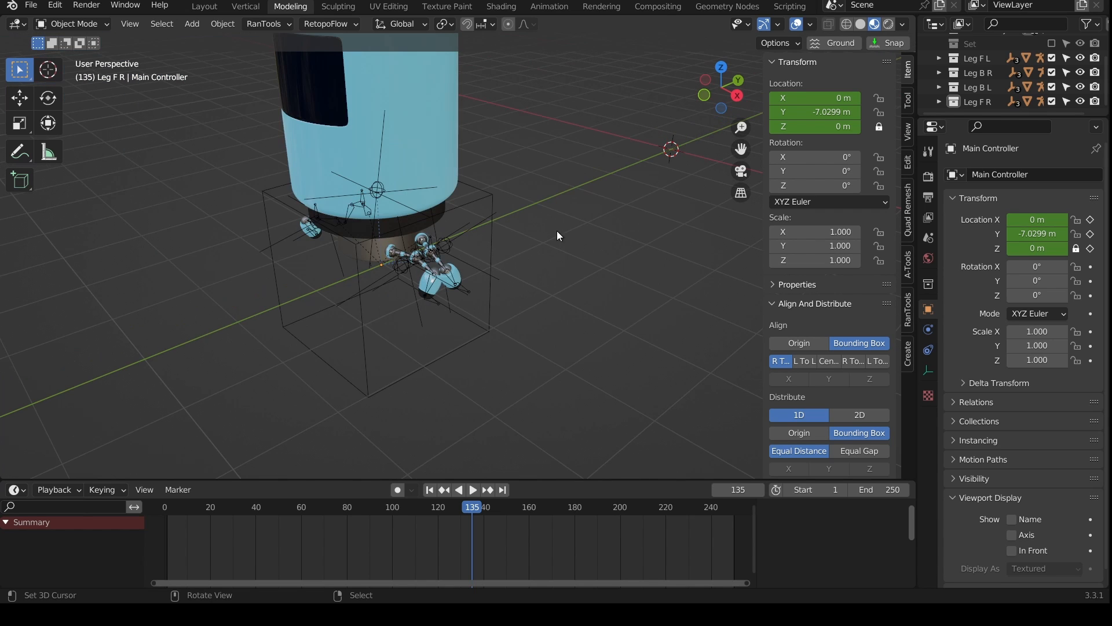
Step: Scrub through the timeline and replay the animation to check the stepping of the legs
{"action": "left_click_drag", "start_coordinate": [475, 514], "coordinate": [522, 531]}
{"action": "left_click_drag", "start_coordinate": [599, 532], "coordinate": [349, 528]}
{"action": "middle_click_drag", "start_coordinate": [560, 322], "coordinate": [388, 296], "text": "shift"}
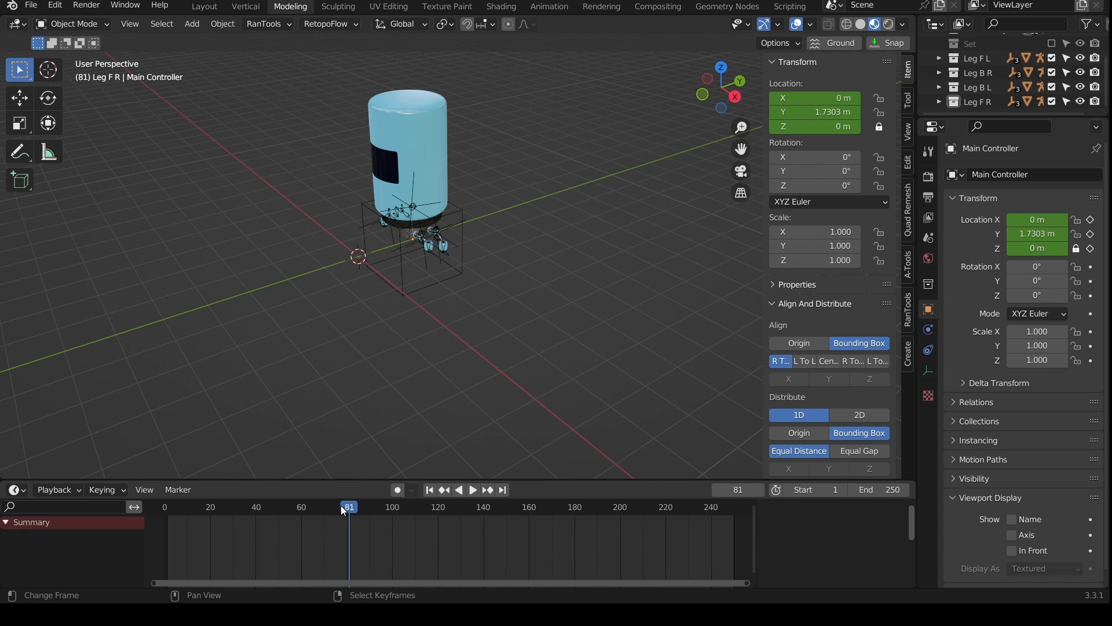
{"action": "left_click_drag", "start_coordinate": [341, 506], "coordinate": [443, 542]}
{"action": "key", "text": "space"}
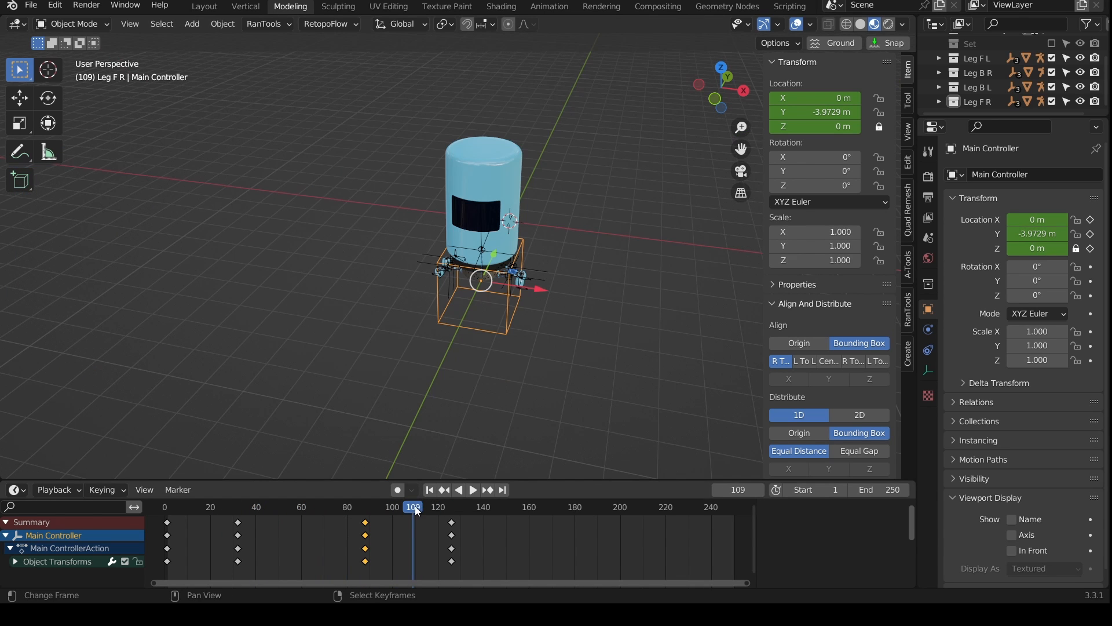
Step: Move the keyframe at frame 88 to about frame 67 and go to frame 65
{"action": "key", "text": "g"}
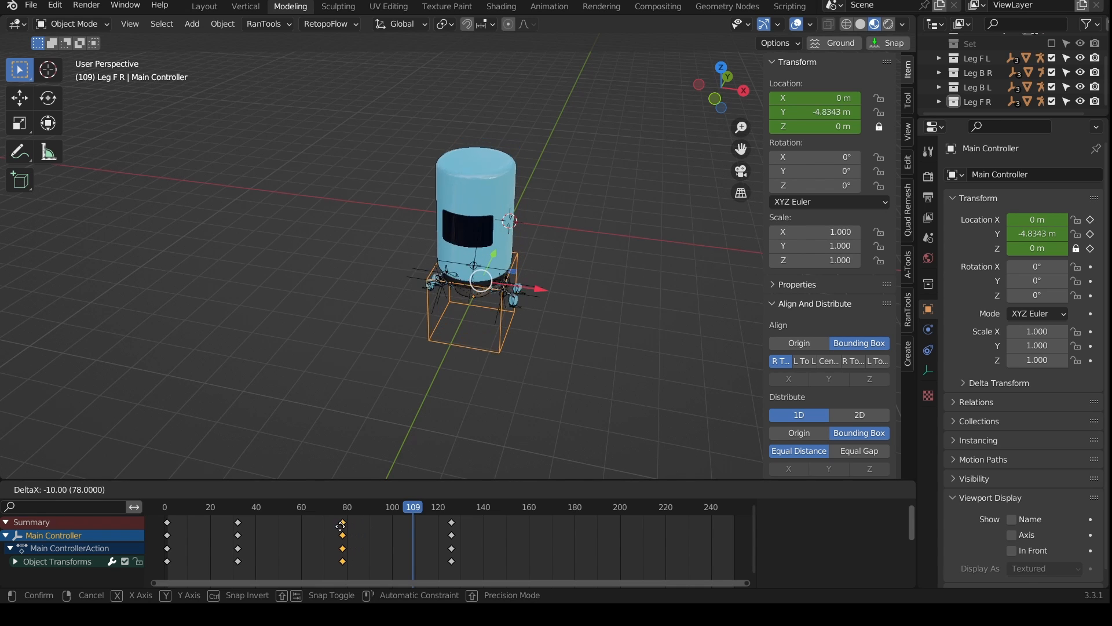
{"action": "left_click", "coordinate": [317, 528]}
{"action": "left_click", "coordinate": [313, 528]}
Step: Try rotating the Main Controller about the global Z axis at frame 65 to test how the legs follow
{"action": "key", "text": "r"}
{"action": "key", "text": "z"}
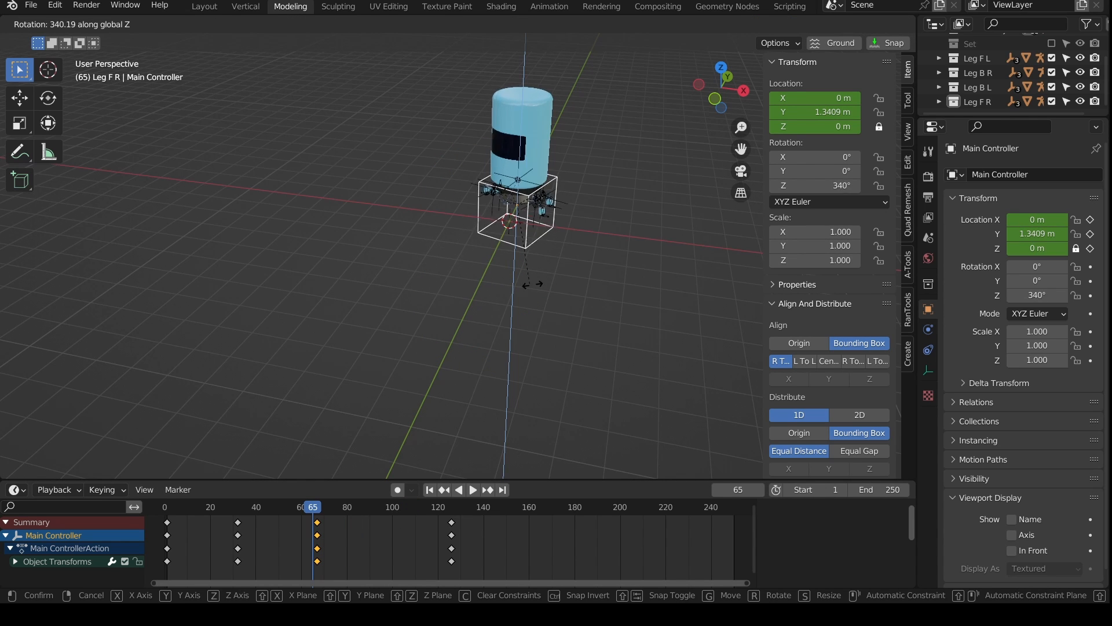
{"action": "right_click", "coordinate": [604, 234]}
{"action": "scroll", "coordinate": [604, 235], "scroll_direction": "up", "scroll_amount": 1}
{"action": "scroll", "coordinate": [604, 234], "scroll_direction": "up", "scroll_amount": 2}
{"action": "middle_click_drag", "start_coordinate": [604, 234], "coordinate": [432, 367], "text": "shift"}
{"action": "scroll", "coordinate": [432, 367], "scroll_direction": "up", "scroll_amount": 2}
{"action": "key", "text": "r"}
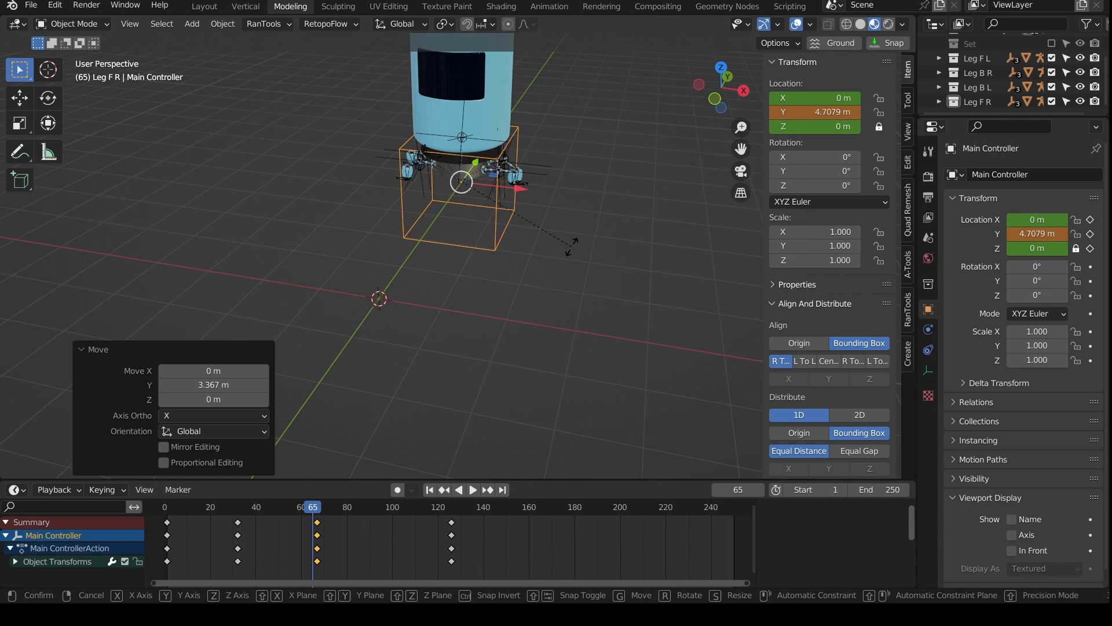
{"action": "key", "text": "z"}
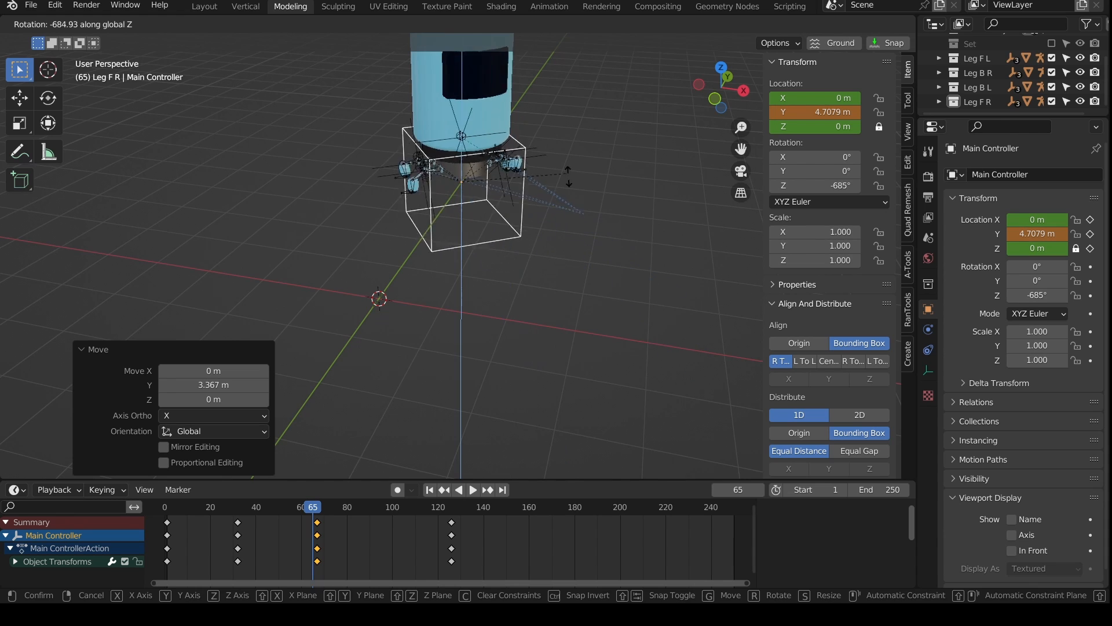
{"action": "key", "text": "Escape"}
Step: Move the Main Controller along Y to about 7.95 m, trying a Z rotation between the two moves
{"action": "key", "text": "g"}
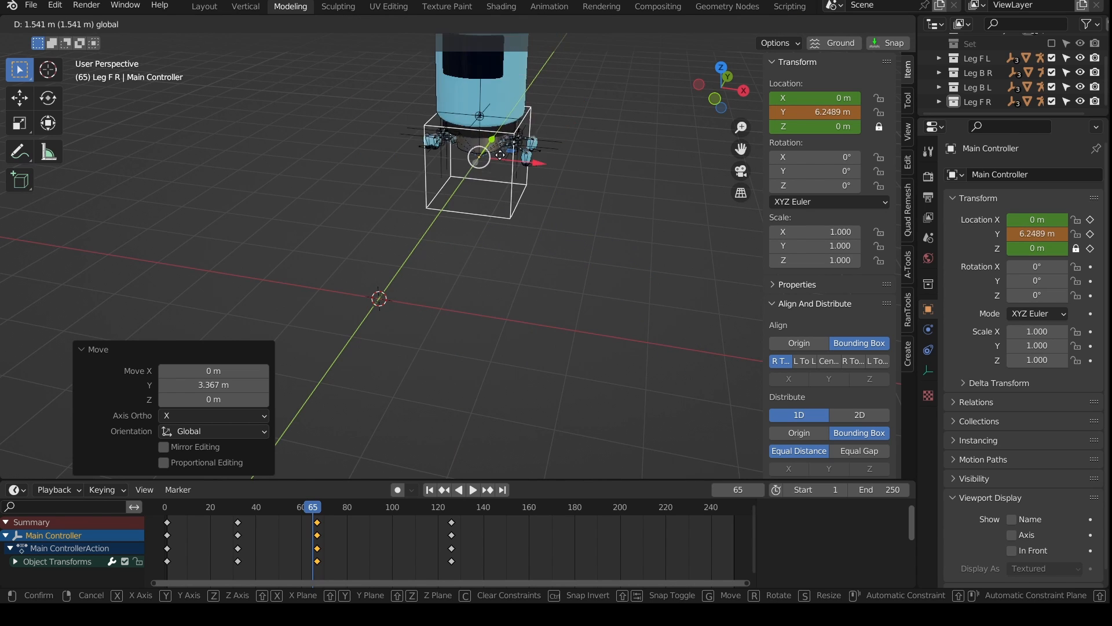
{"action": "left_click", "coordinate": [558, 172]}
{"action": "key", "text": "r"}
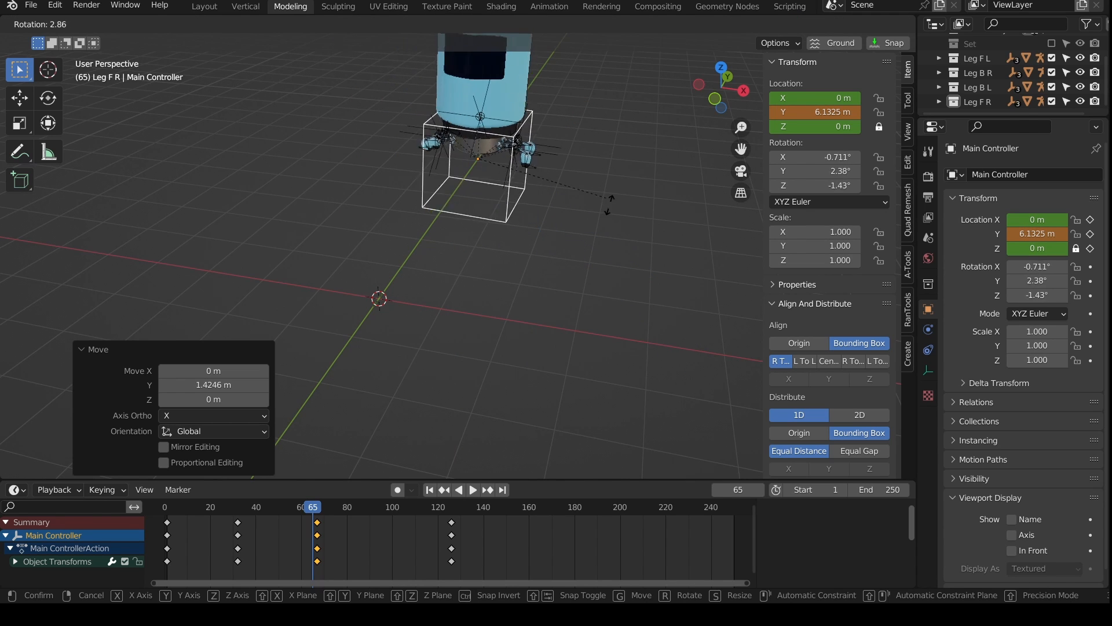
{"action": "key", "text": "z"}
{"action": "key", "text": "Escape"}
{"action": "key", "text": "g"}
{"action": "key", "text": "y"}
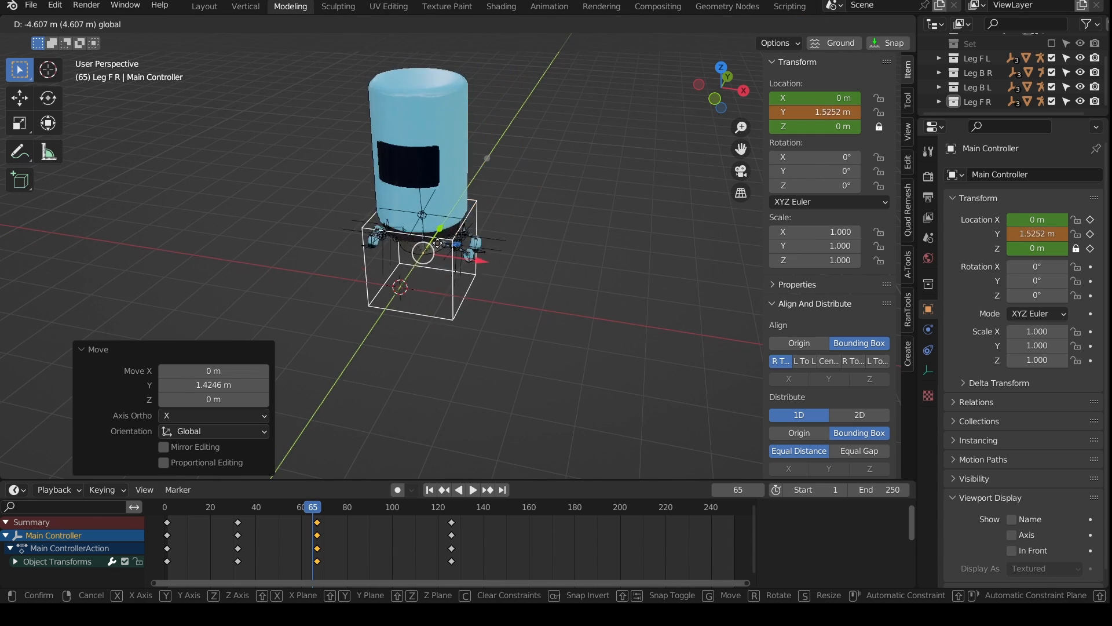
{"action": "left_click", "coordinate": [567, 176]}
Step: Move the Main Controller along Y to about -10.6 m and inspect the robot's legs from several angles
{"action": "scroll", "coordinate": [541, 228], "scroll_direction": "down", "scroll_amount": 7}
{"action": "middle_click_drag", "start_coordinate": [523, 288], "coordinate": [534, 234], "text": "shift"}
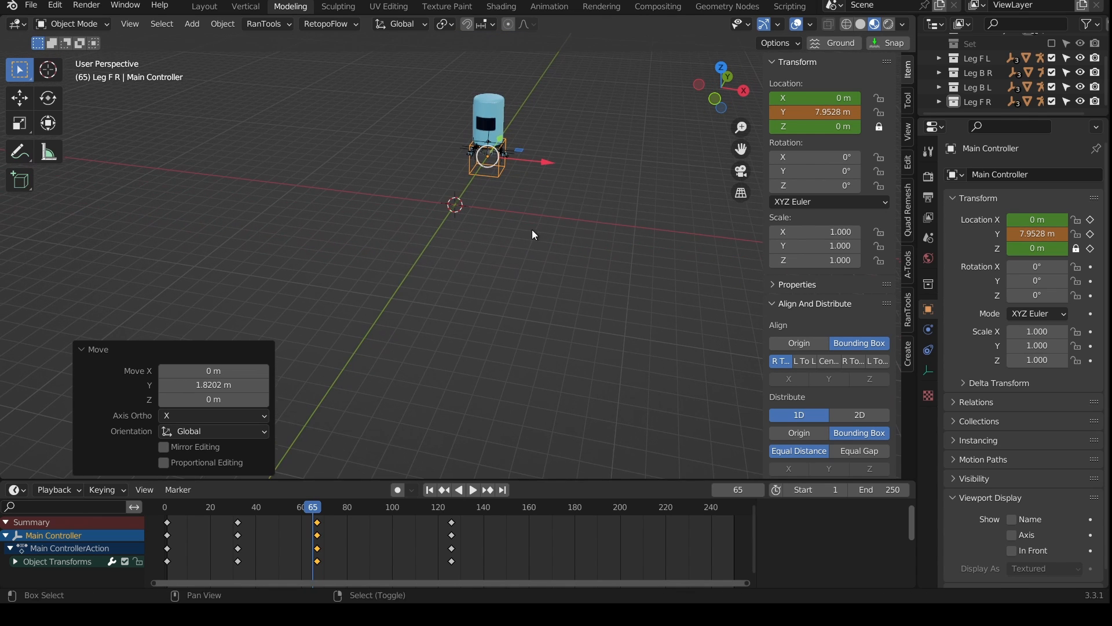
{"action": "middle_click_drag", "start_coordinate": [535, 157], "coordinate": [409, 284]}
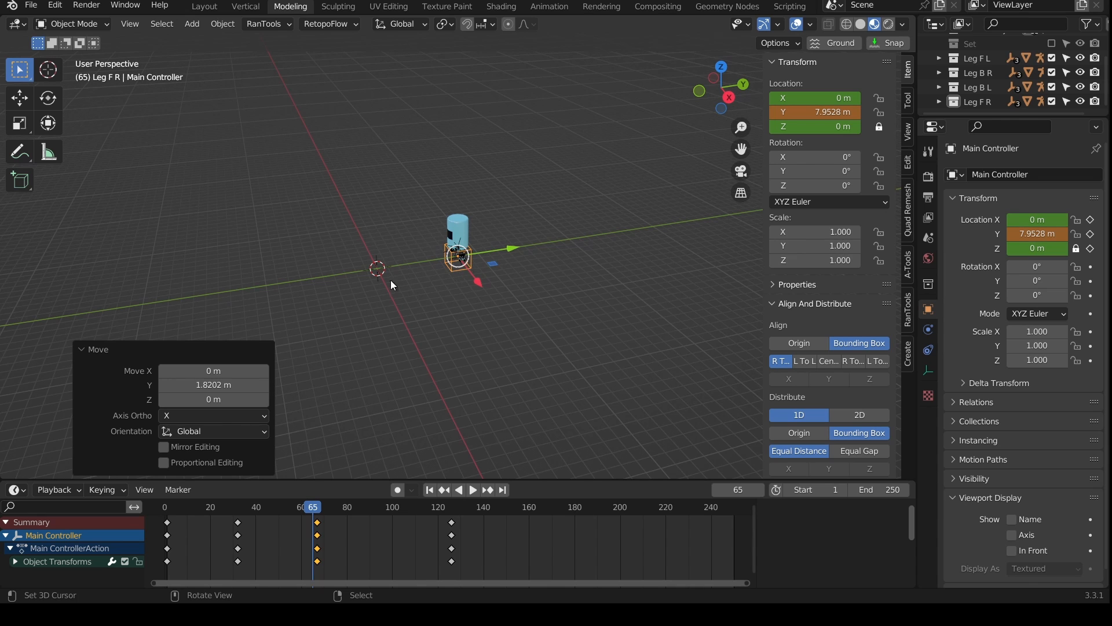
{"action": "key", "text": "g"}
{"action": "key", "text": "y"}
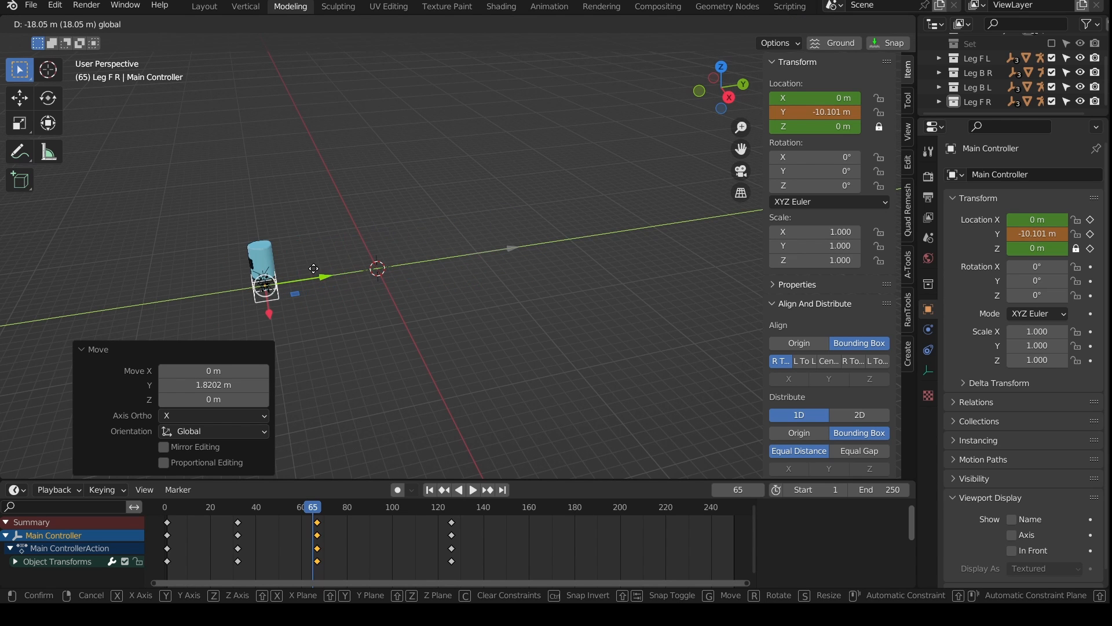
{"action": "left_click", "coordinate": [311, 269]}
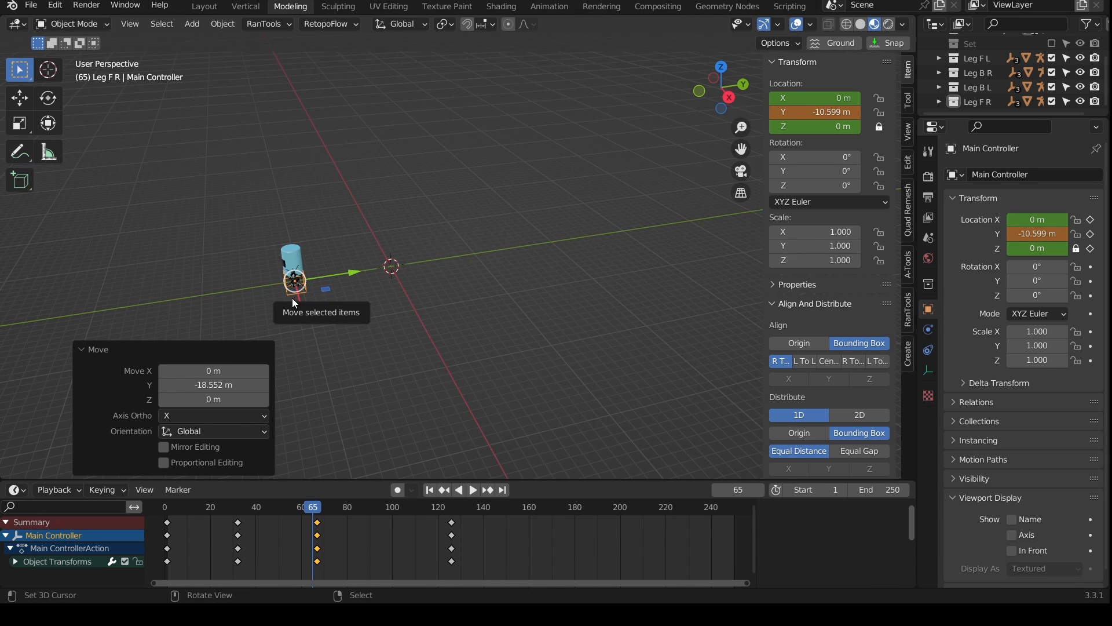
{"action": "key", "text": "KP_Decimal"}
{"action": "middle_click_drag", "start_coordinate": [292, 298], "coordinate": [451, 285]}
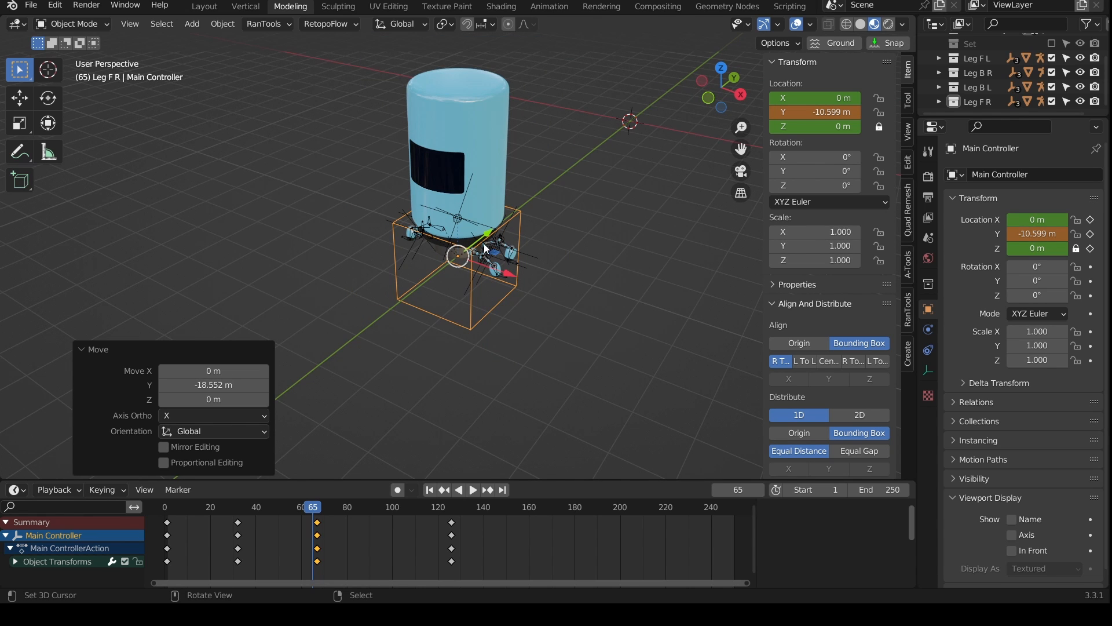
{"action": "scroll", "coordinate": [459, 325], "scroll_direction": "down", "scroll_amount": 1}
{"action": "middle_click_drag", "start_coordinate": [460, 326], "coordinate": [527, 295]}
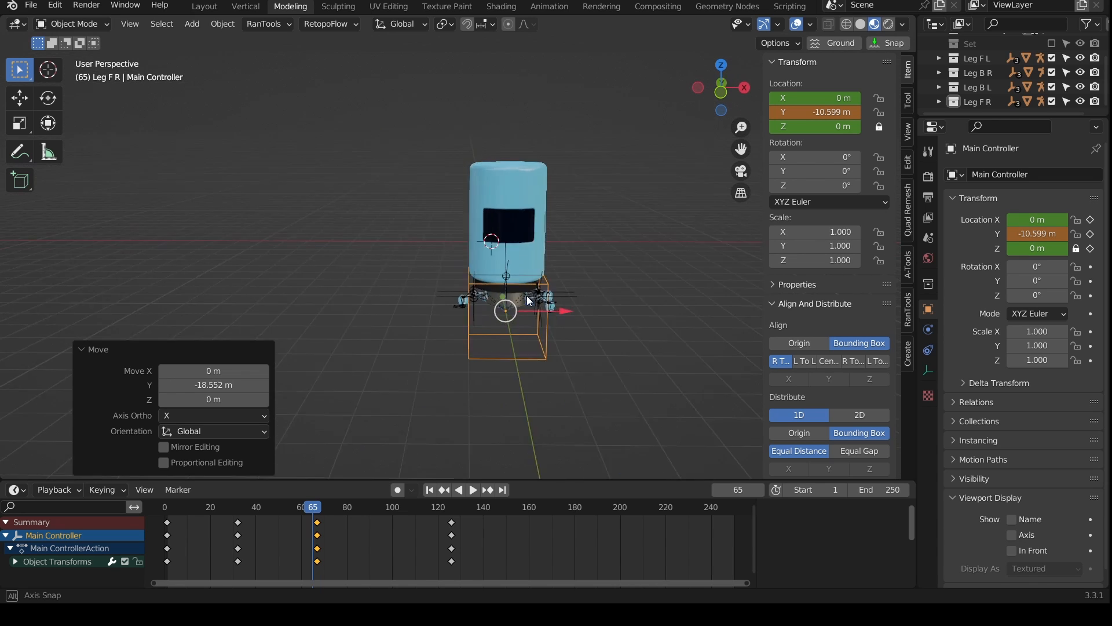
{"action": "scroll", "coordinate": [436, 287], "scroll_direction": "up", "scroll_amount": 4}
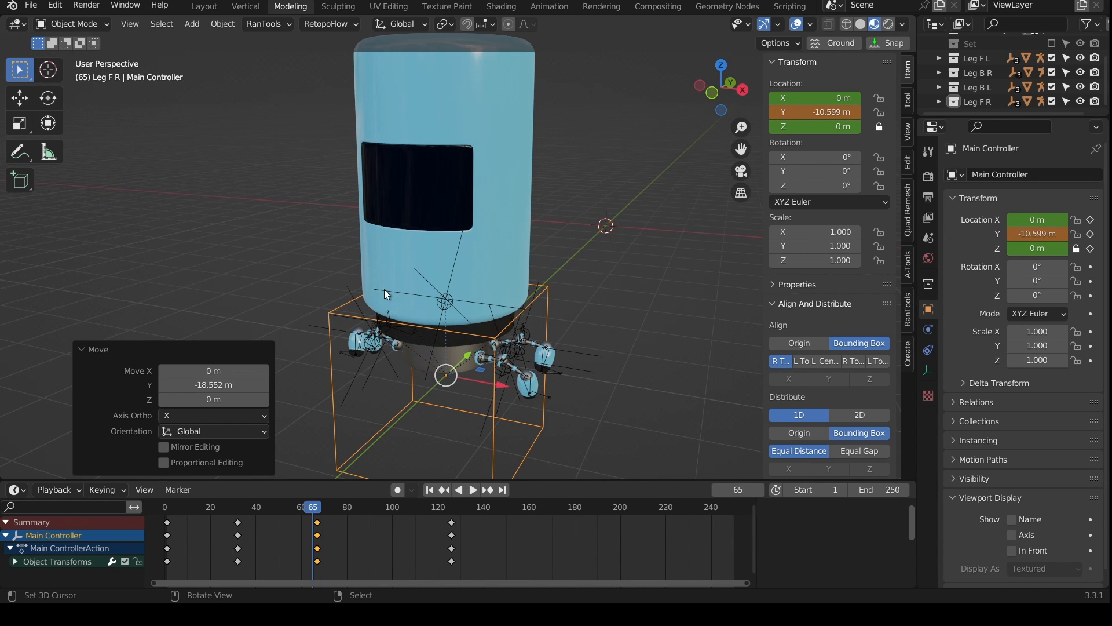
{"action": "middle_click_drag", "start_coordinate": [376, 286], "coordinate": [472, 299]}
Step: Select the Body, clear its mesh selection in Edit Mode, and examine the face screen from the front in Object Mode
{"action": "left_click", "coordinate": [506, 282]}
{"action": "key", "text": "KP_1"}
{"action": "scroll", "coordinate": [413, 280], "scroll_direction": "up", "scroll_amount": 1}
{"action": "scroll", "coordinate": [413, 281], "scroll_direction": "up", "scroll_amount": 1}
{"action": "key", "text": "Tab"}
{"action": "scroll", "coordinate": [473, 299], "scroll_direction": "up", "scroll_amount": 3}
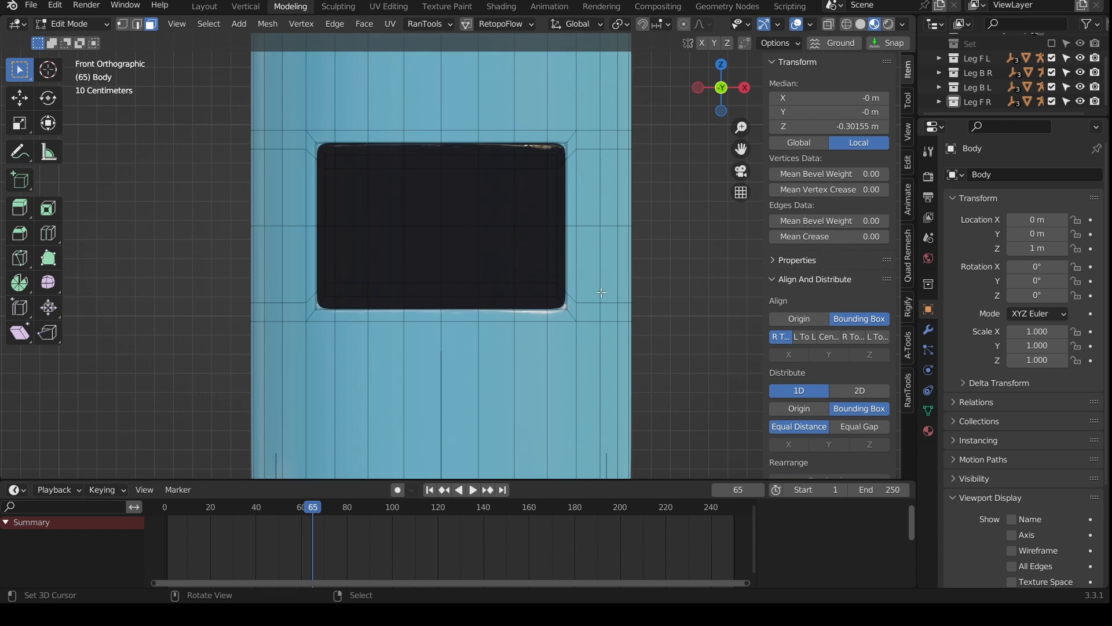
{"action": "key", "text": "alt+a"}
{"action": "key", "text": "Home"}
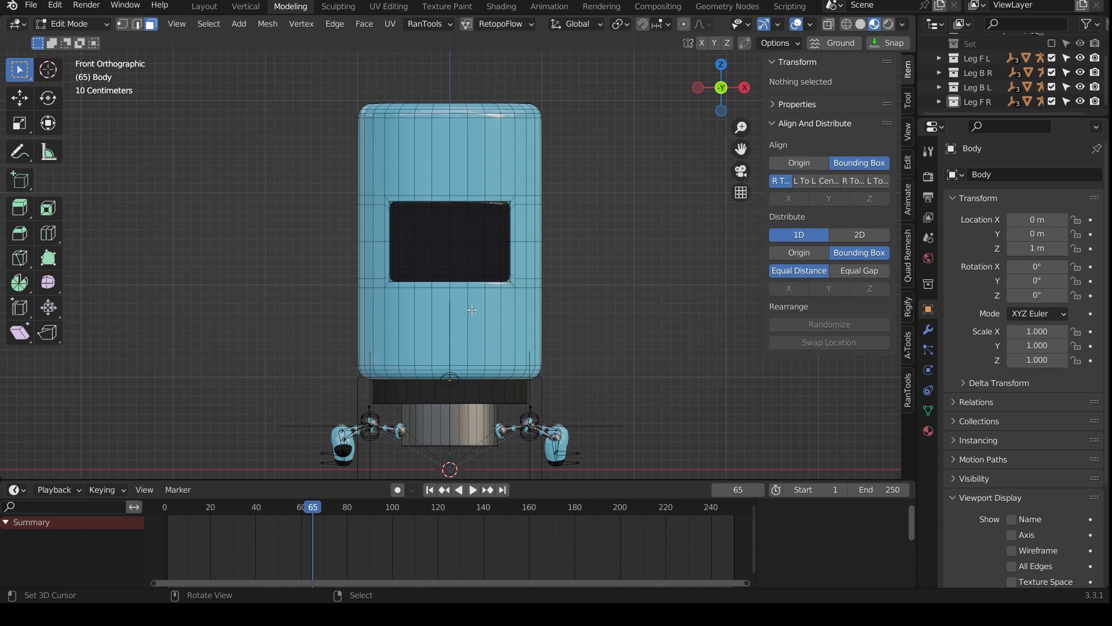
{"action": "key", "text": "Tab"}
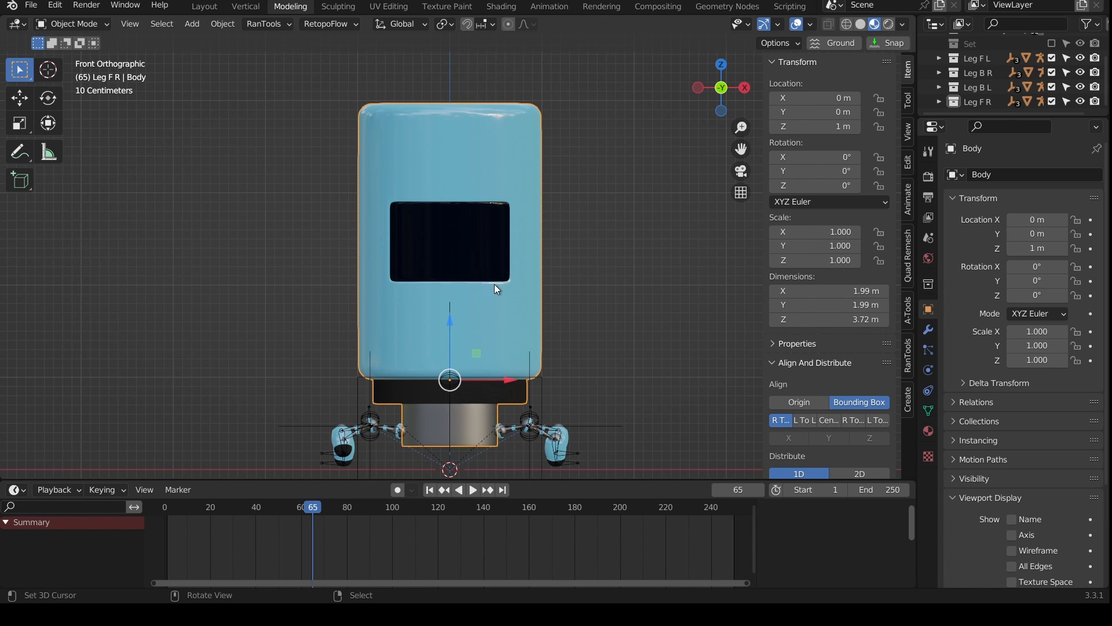
{"action": "scroll", "coordinate": [496, 288], "scroll_direction": "up", "scroll_amount": 4}
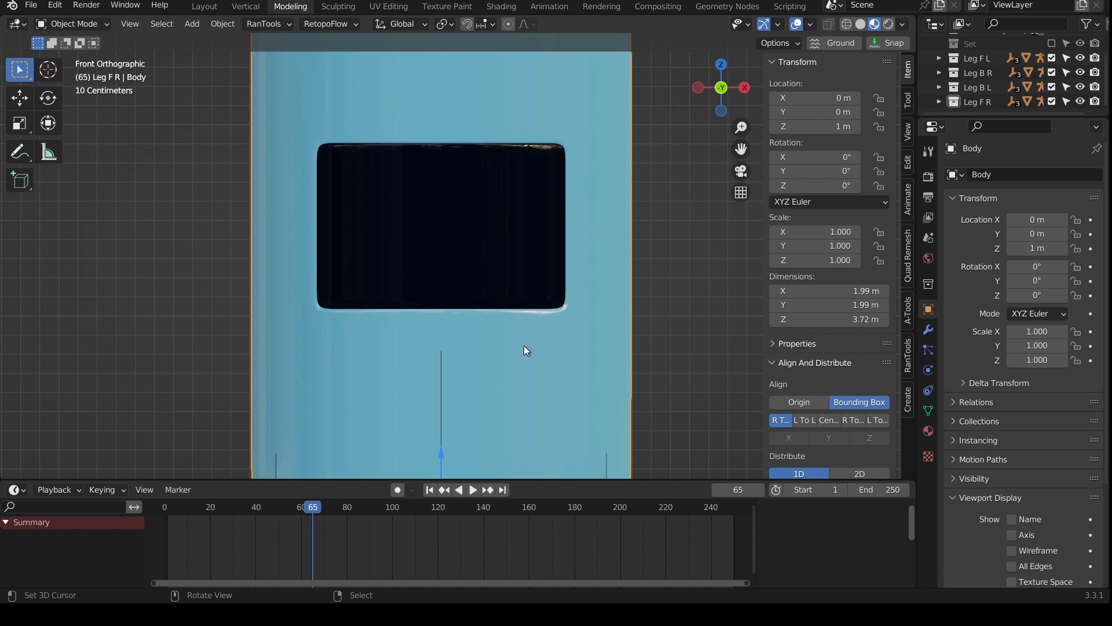
{"action": "scroll", "coordinate": [609, 322], "scroll_direction": "down", "scroll_amount": 2}
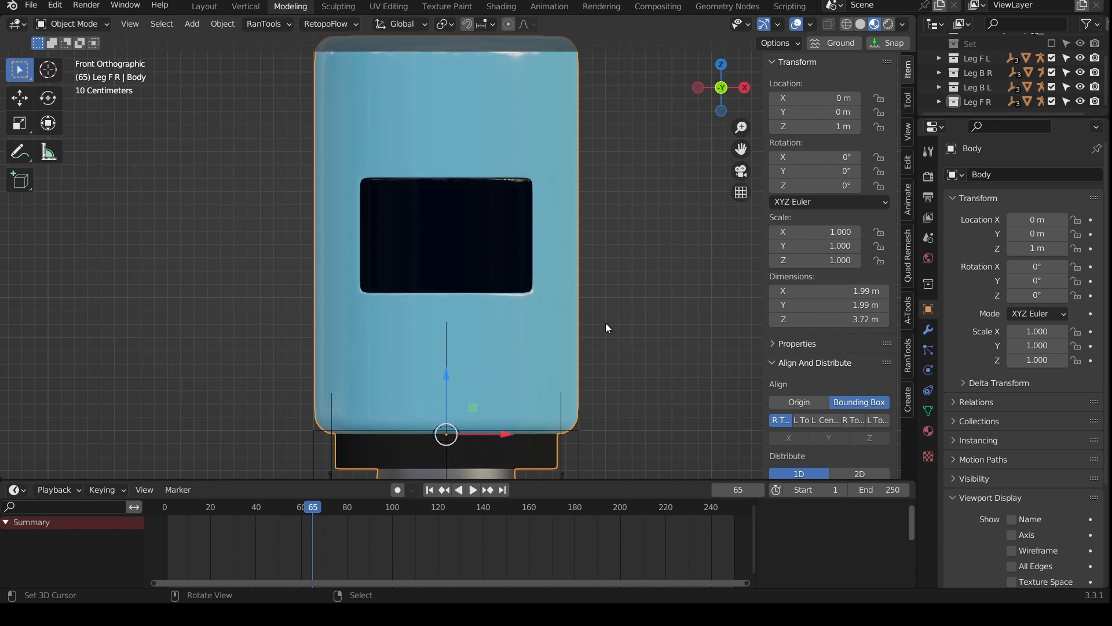
{"action": "scroll", "coordinate": [606, 322], "scroll_direction": "up", "scroll_amount": 4}
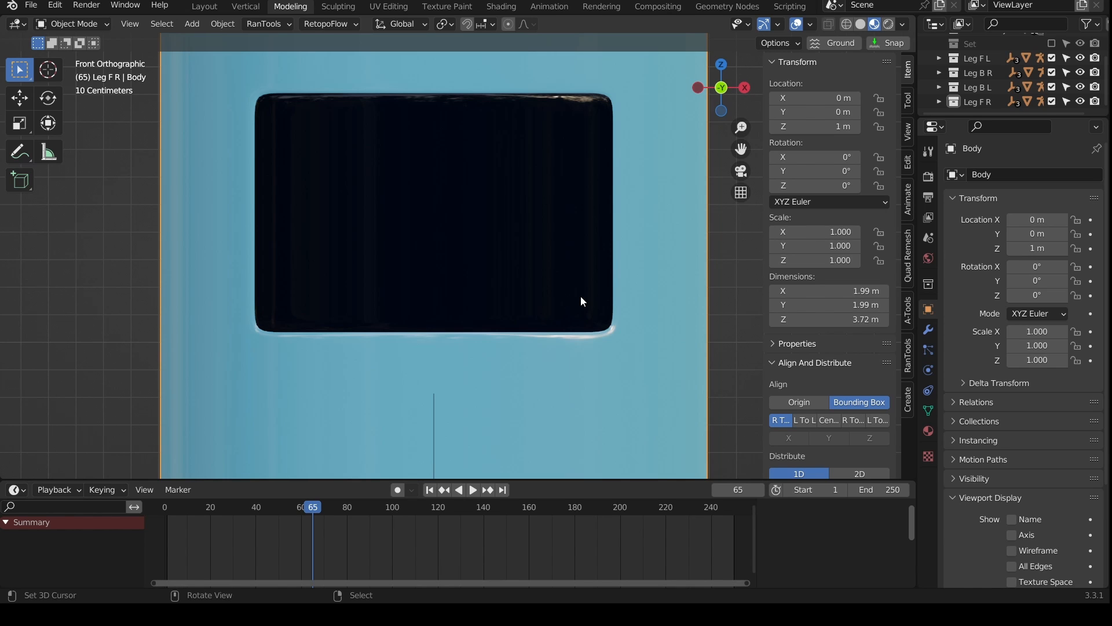
Step: Select the Body faces assigned to the LCD material and unwrap them with Project from View from the front
{"action": "left_click", "coordinate": [928, 430]}
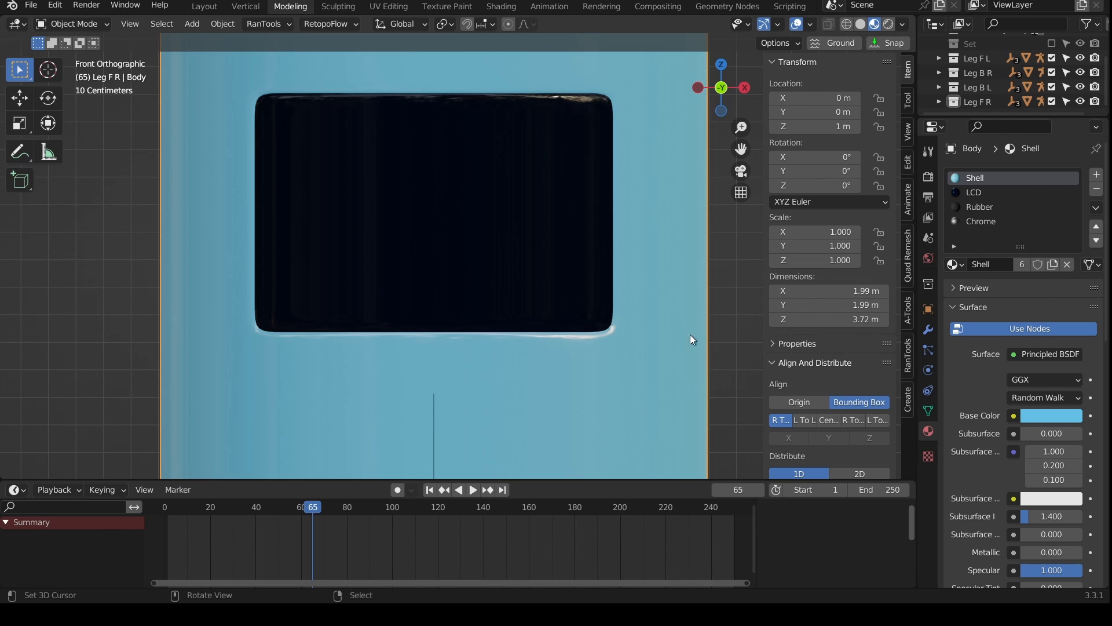
{"action": "key", "text": "Tab"}
{"action": "left_click", "coordinate": [979, 193]}
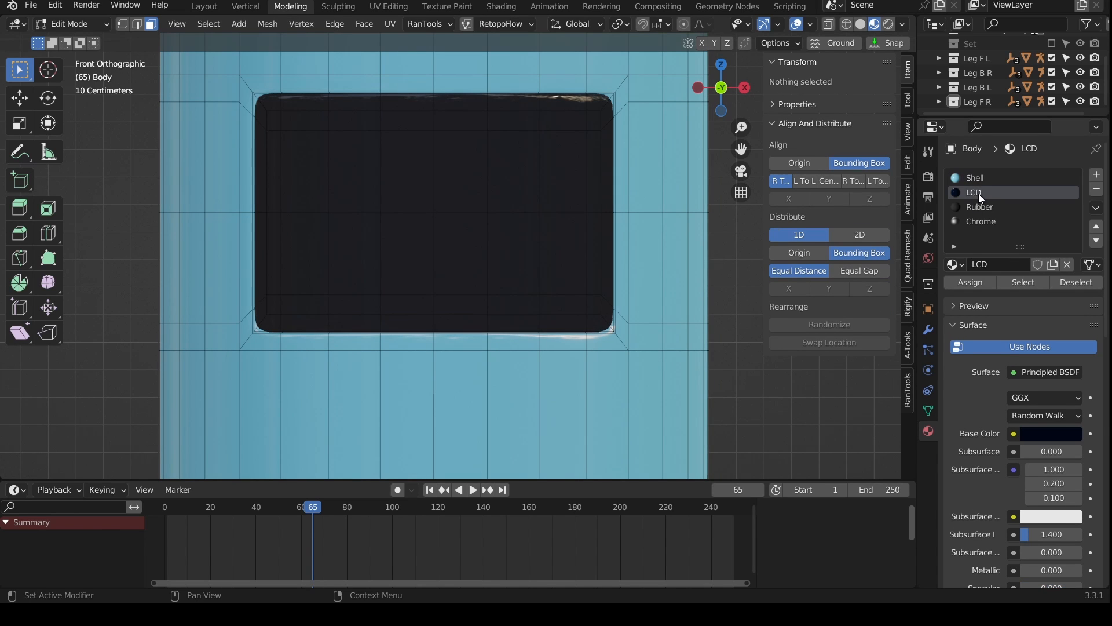
{"action": "left_click", "coordinate": [1028, 284]}
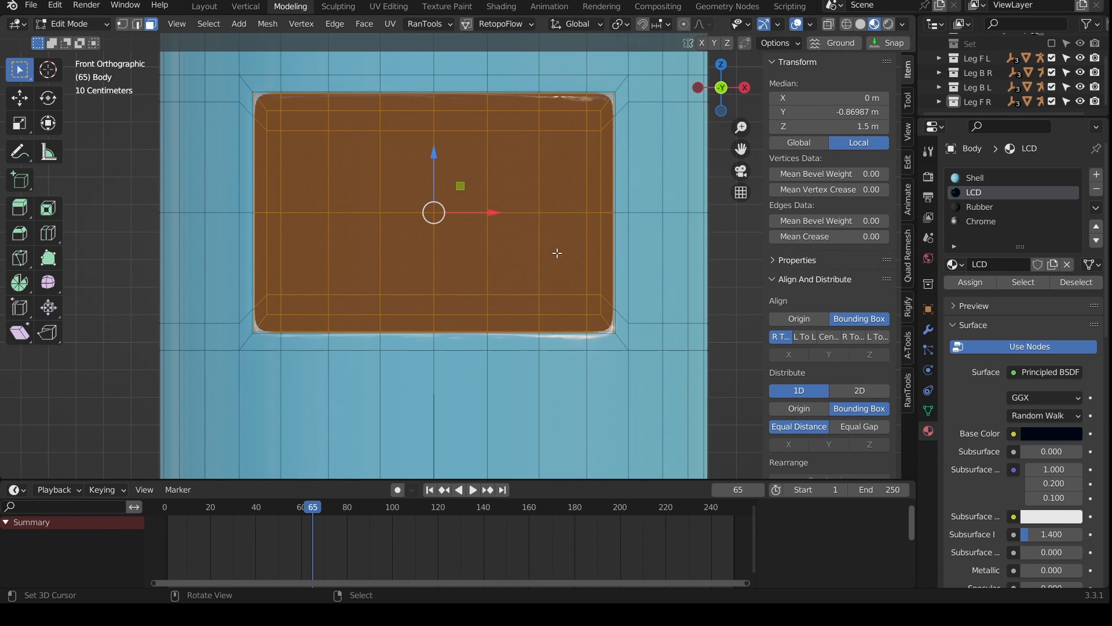
{"action": "key", "text": "u"}
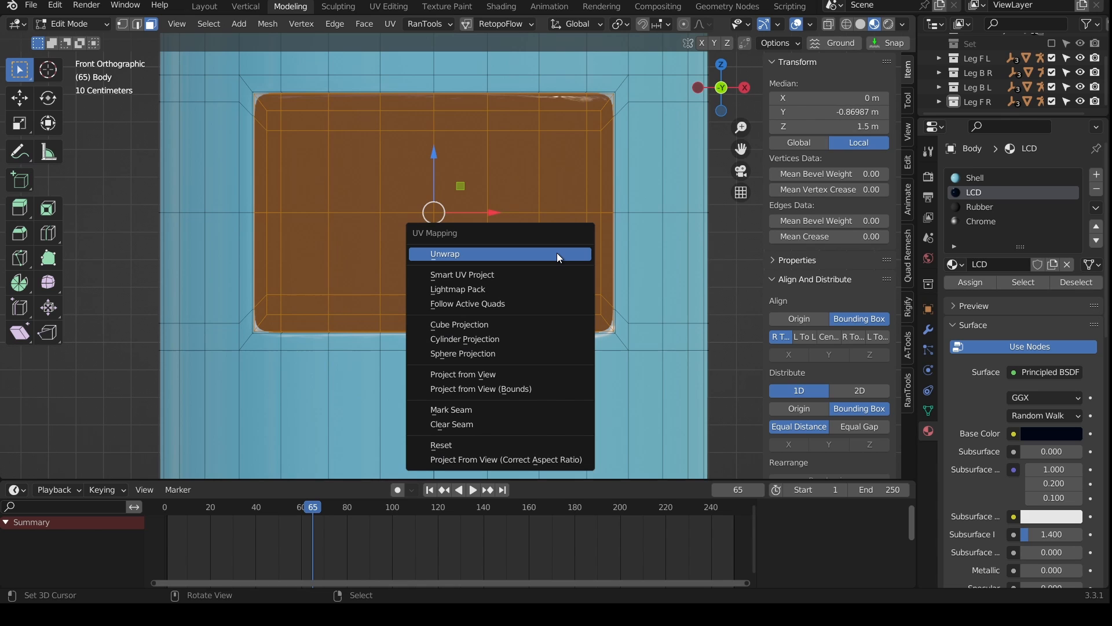
{"action": "left_click", "coordinate": [543, 375]}
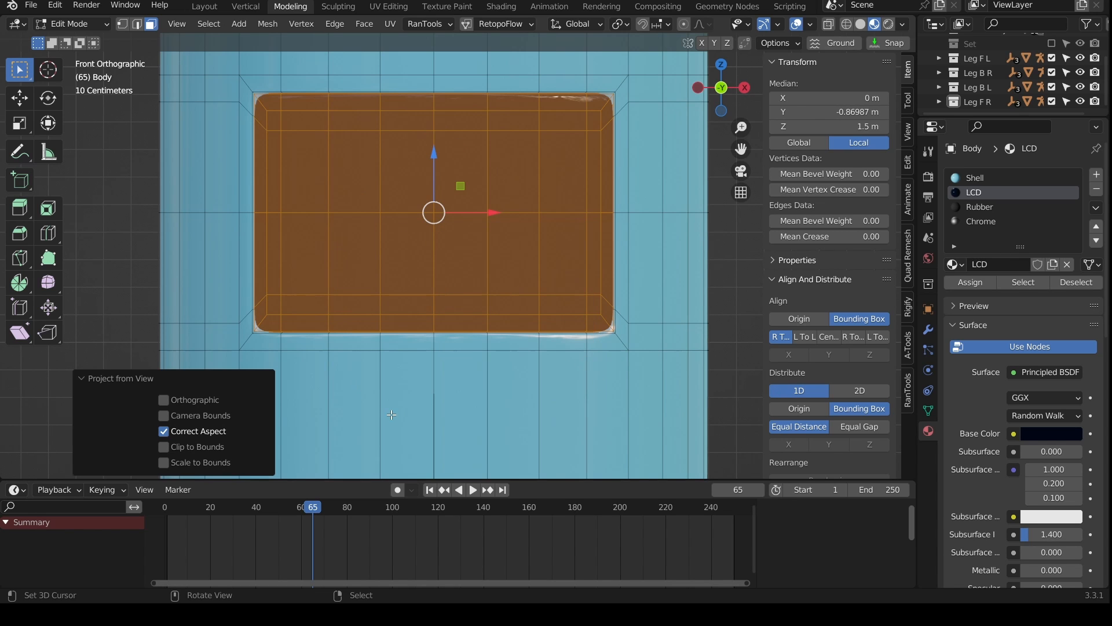
{"action": "scroll", "coordinate": [392, 415], "scroll_direction": "down", "scroll_amount": 5}
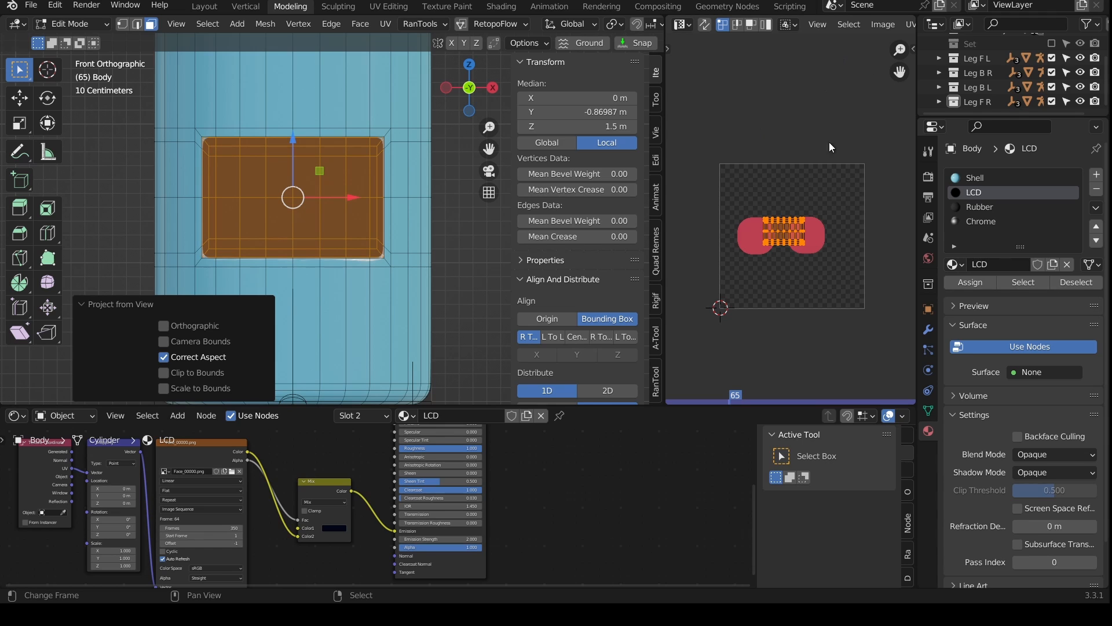
Step: Center the LCD faces' UVs by setting the UV vertex position to X 0.5 and Y 0.5
{"action": "key", "text": "n"}
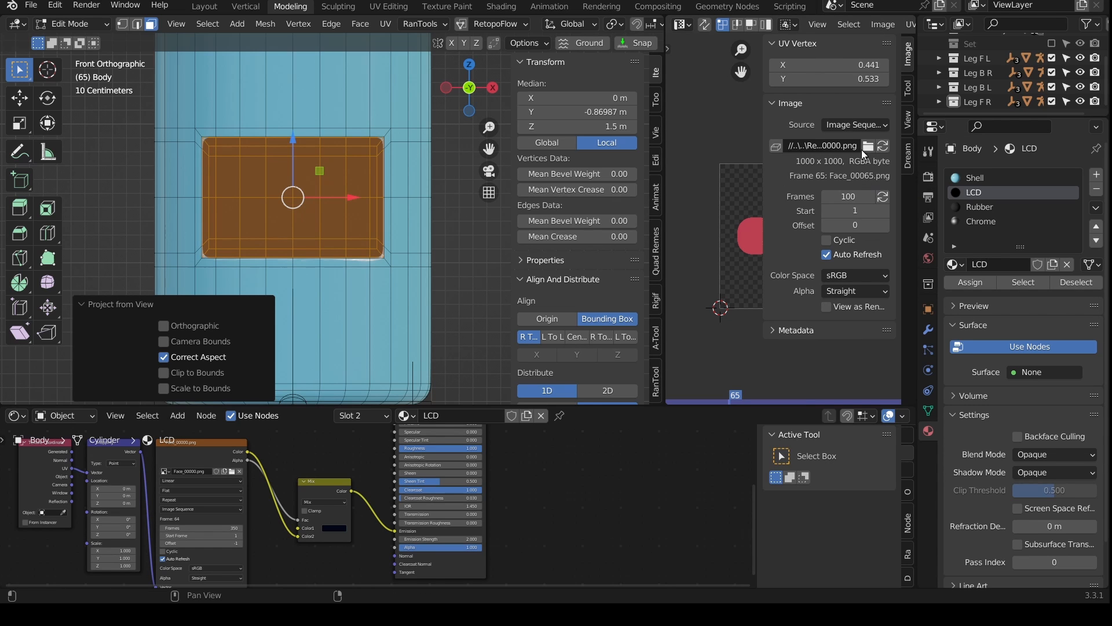
{"action": "left_click", "coordinate": [847, 64]}
{"action": "type", "text": "0.5"}
{"action": "key", "text": "Tab"}
{"action": "type", "text": "0.5"}
{"action": "key", "text": "Return"}
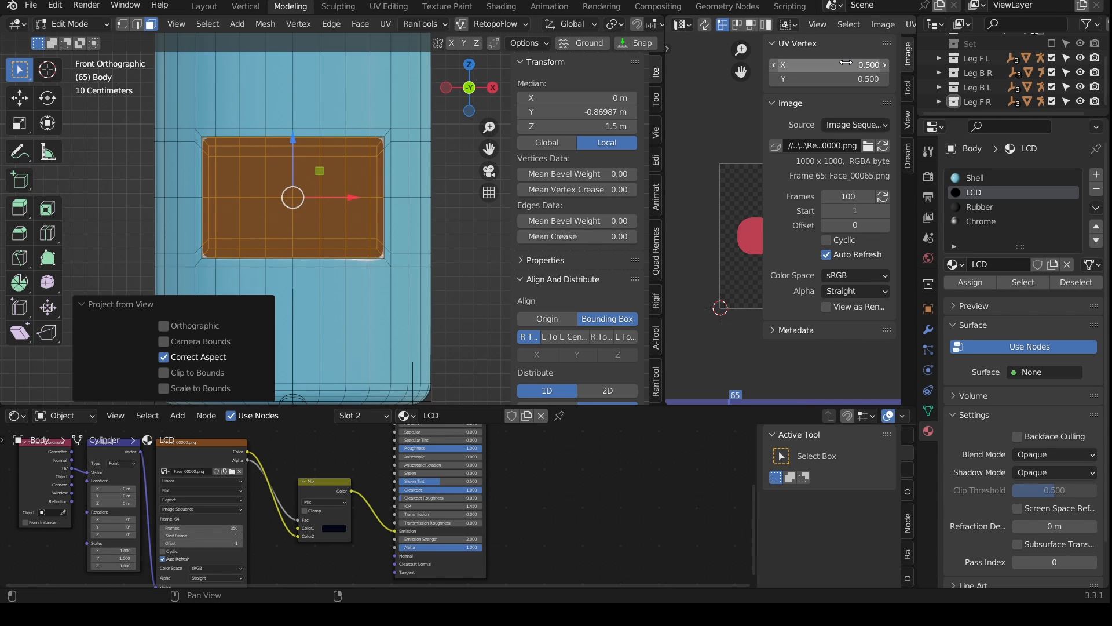
{"action": "key", "text": "n"}
Step: Scale the LCD faces' UVs up to about seven times their size around the face image's eyes
{"action": "scroll", "coordinate": [837, 270], "scroll_direction": "up", "scroll_amount": 2}
{"action": "scroll", "coordinate": [850, 296], "scroll_direction": "down", "scroll_amount": 2}
{"action": "key", "text": "s"}
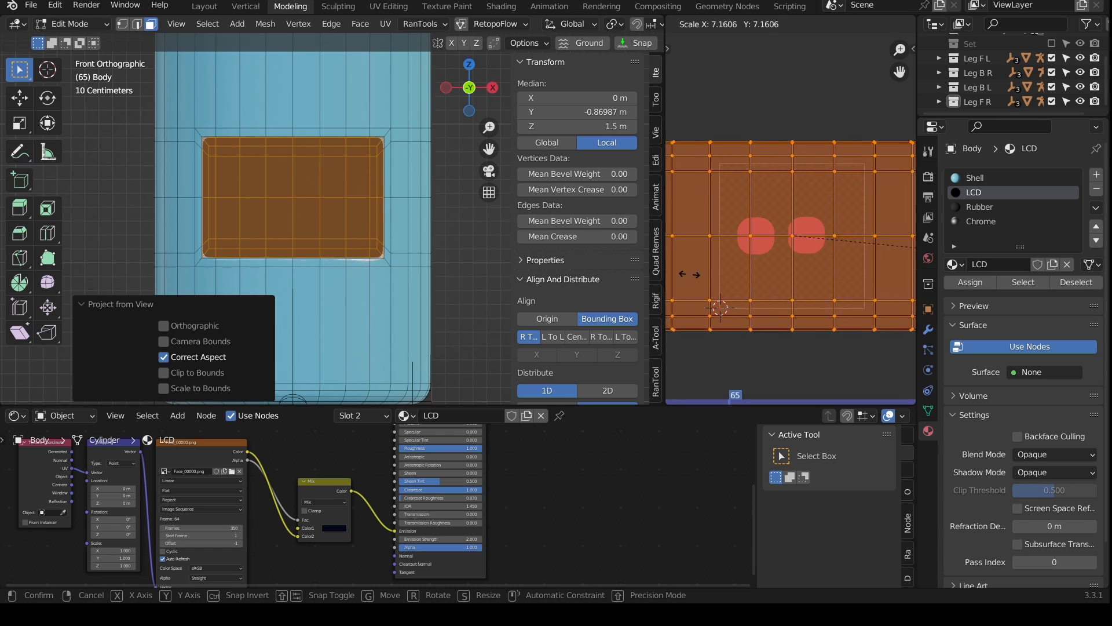
{"action": "left_click", "coordinate": [735, 275]}
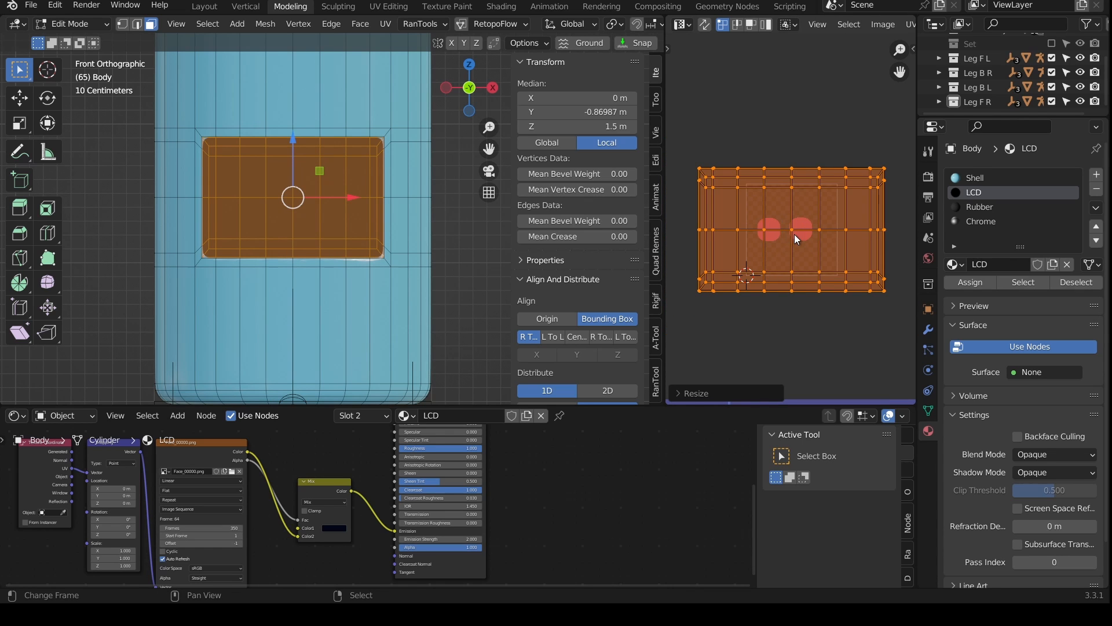
Step: Connect the LCD material's Principled BSDF to the Material Output and set the Face_00000.png texture's extension to Clip
{"action": "middle_click_drag", "start_coordinate": [515, 474], "coordinate": [523, 577]}
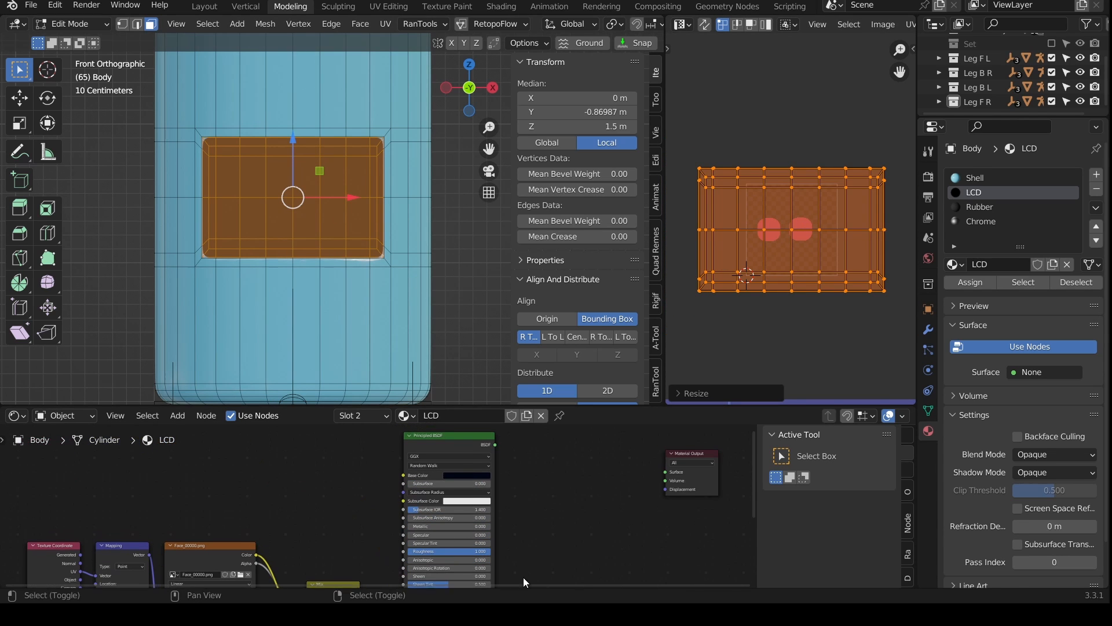
{"action": "left_click", "coordinate": [452, 433], "text": "ctrl+shift"}
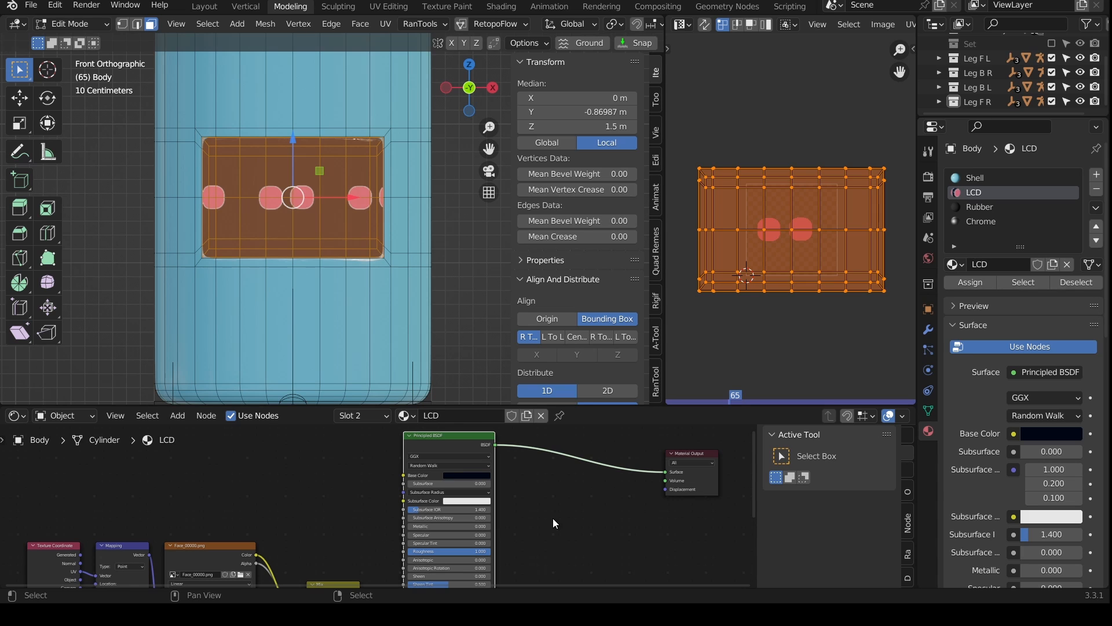
{"action": "middle_click_drag", "start_coordinate": [348, 509], "coordinate": [458, 453]}
{"action": "scroll", "coordinate": [370, 548], "scroll_direction": "up", "scroll_amount": 2}
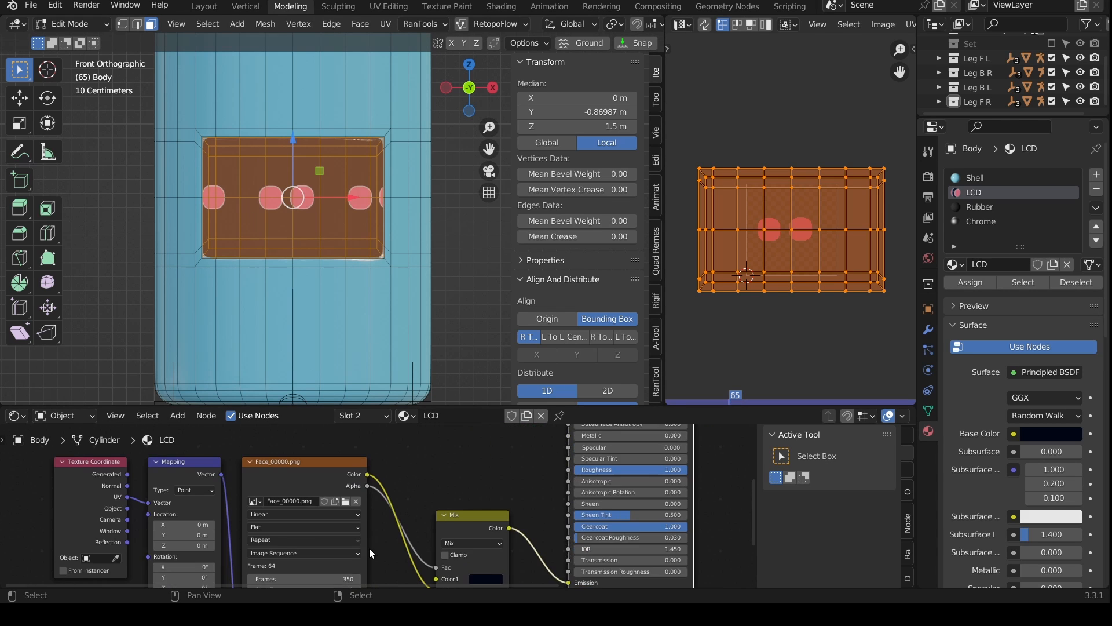
{"action": "left_click", "coordinate": [301, 544]}
{"action": "left_click", "coordinate": [299, 544]}
{"action": "middle_click_drag", "start_coordinate": [258, 471], "coordinate": [418, 472]}
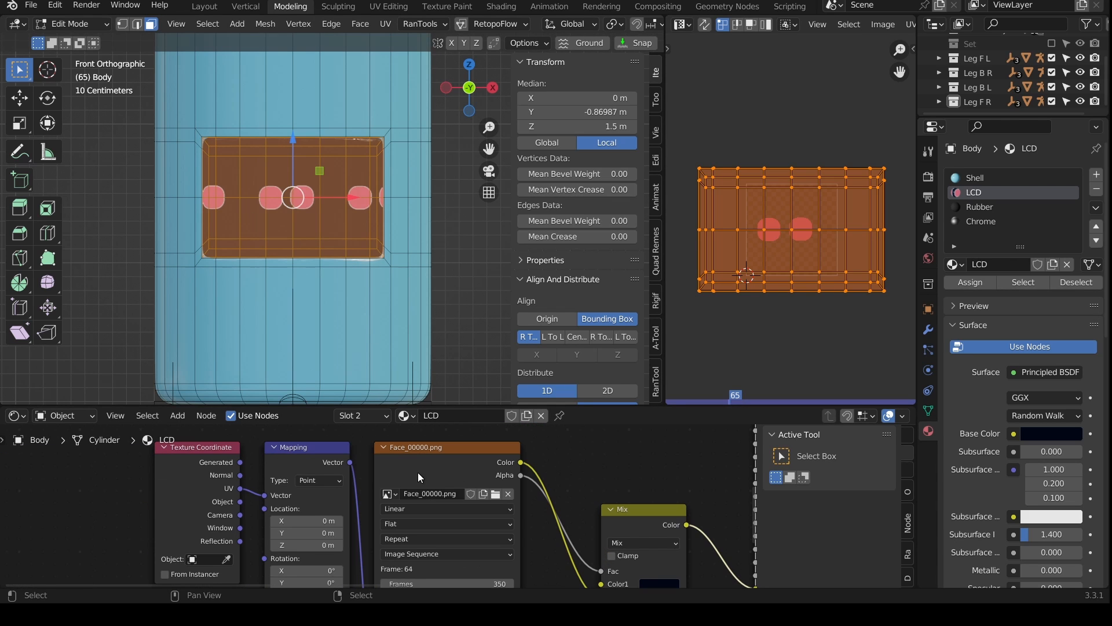
{"action": "left_click", "coordinate": [426, 472]}
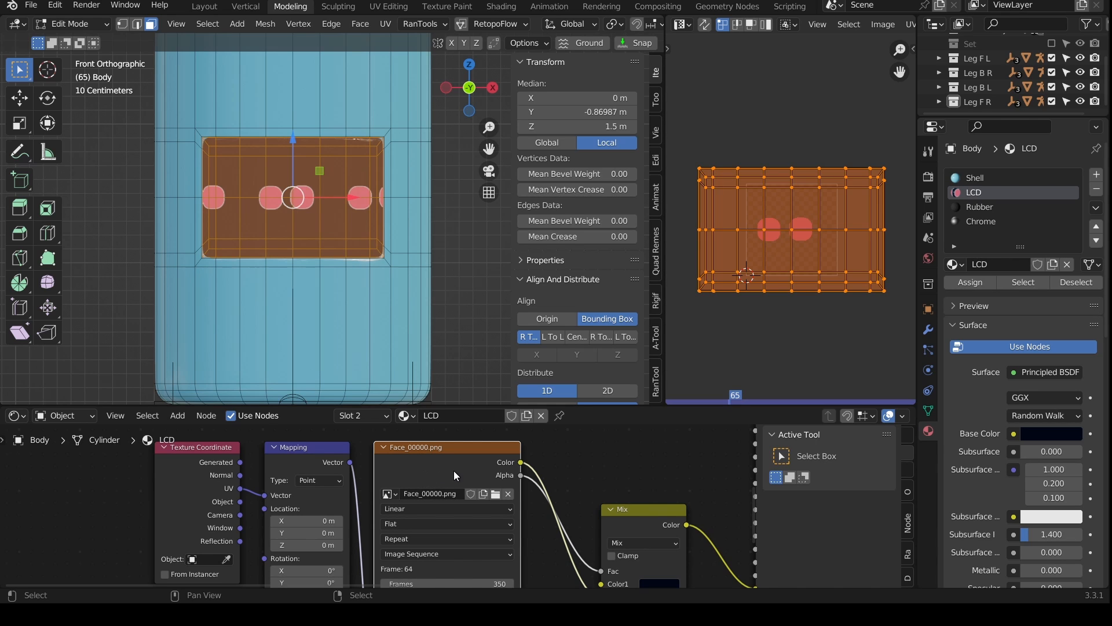
{"action": "left_click", "coordinate": [412, 534]}
{"action": "left_click", "coordinate": [411, 498]}
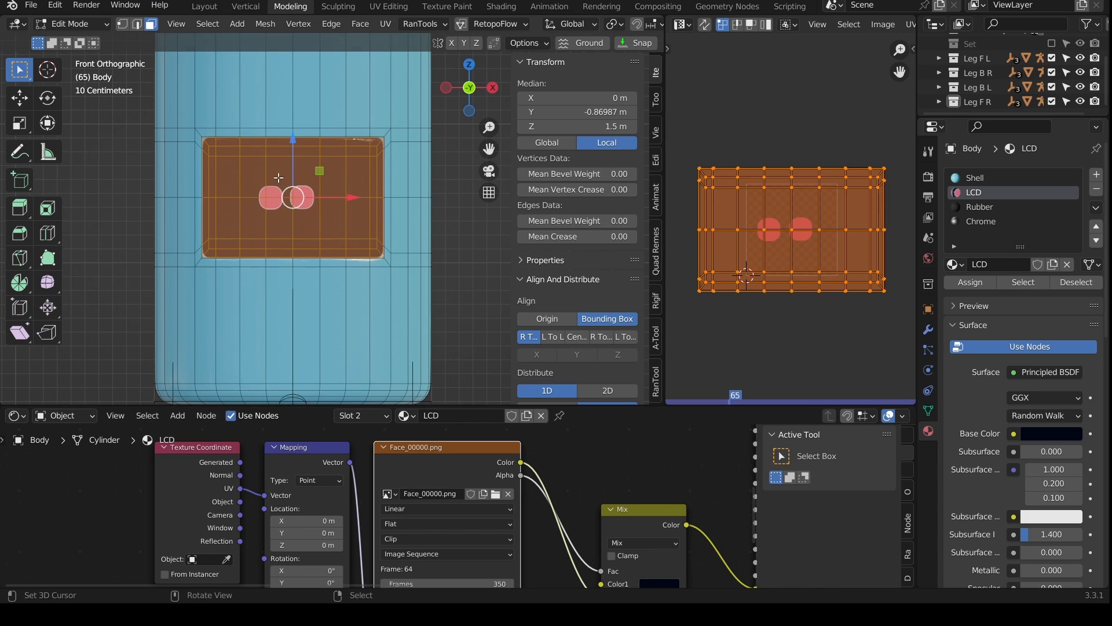
Step: Scale down the LCD faces' UVs around their centre to enlarge the eyes on the screen, and leave Edit Mode
{"action": "middle_click_drag", "start_coordinate": [882, 319], "coordinate": [853, 329]}
{"action": "key", "text": "s"}
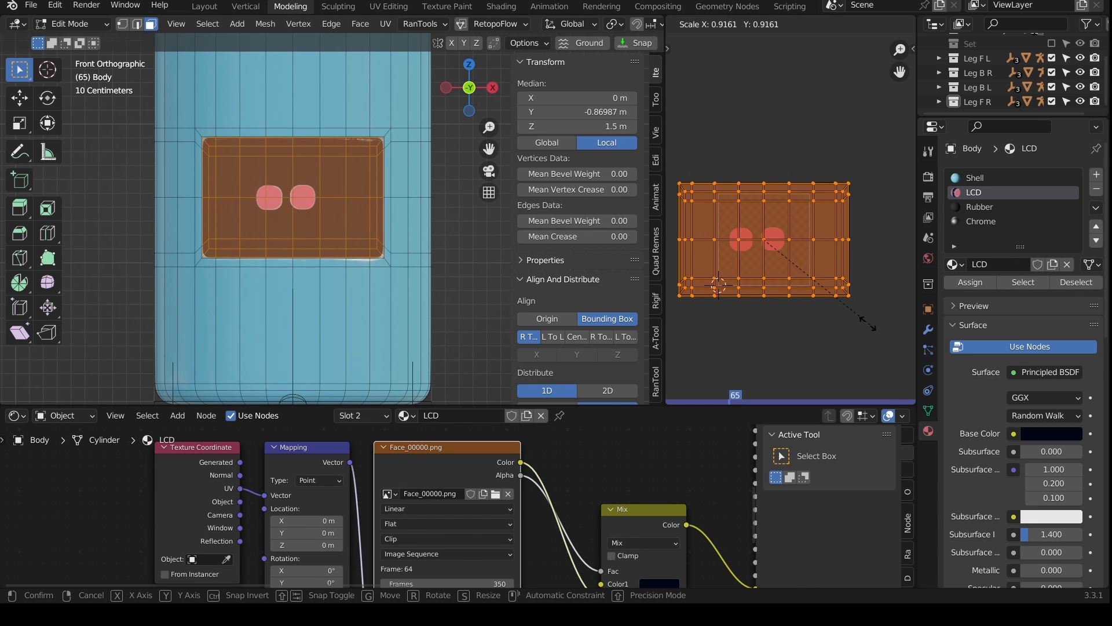
{"action": "left_click", "coordinate": [806, 297]}
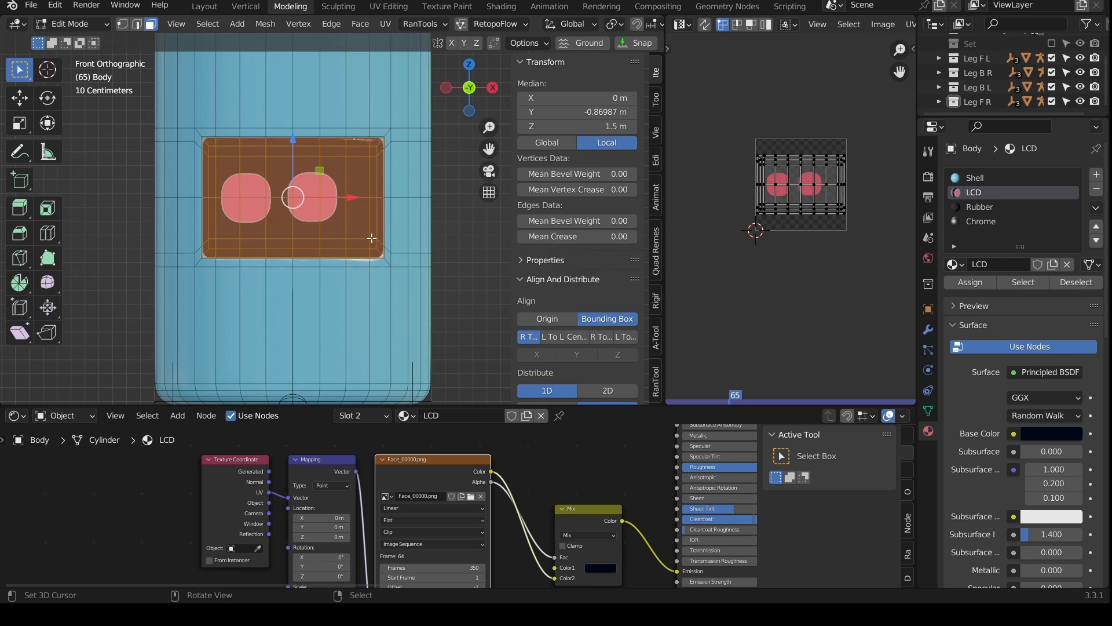
{"action": "key", "text": "Tab"}
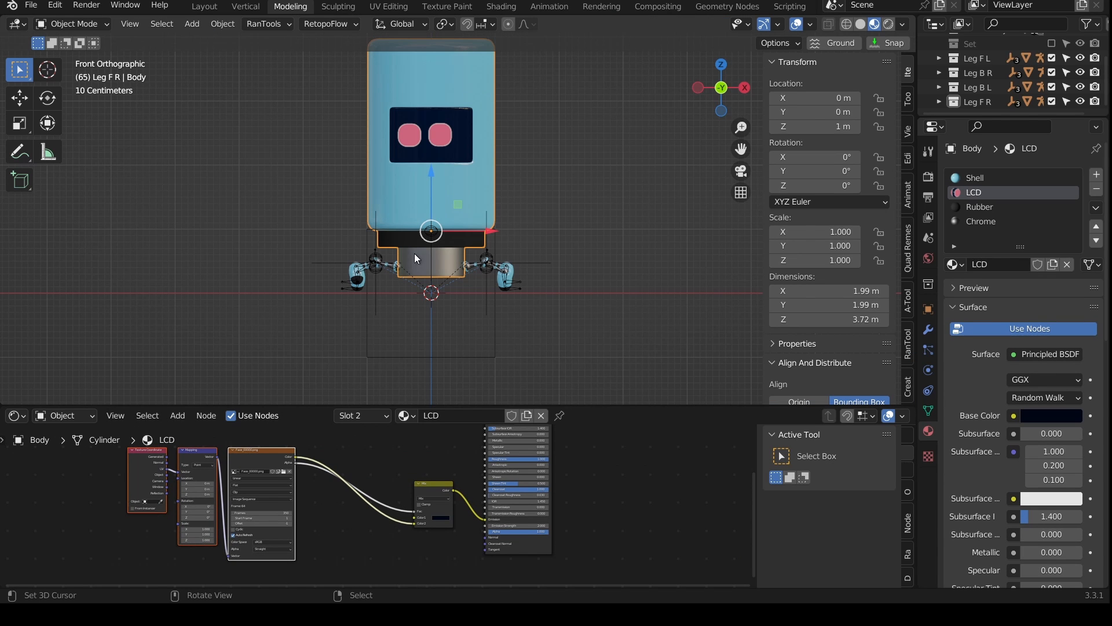
Step: Spread out the LCD material's nodes and insert a ColorRamp between the Mix node and the Principled BSDF's Emission input
{"action": "middle_click_drag", "start_coordinate": [588, 464], "coordinate": [618, 525]}
{"action": "left_click_drag", "start_coordinate": [559, 438], "coordinate": [654, 443]}
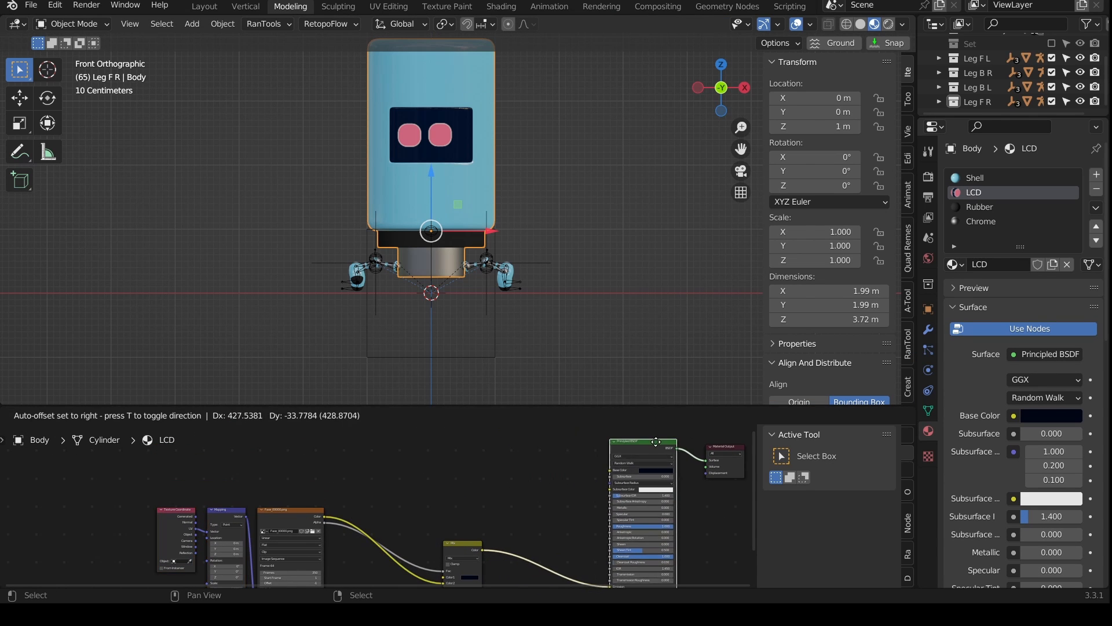
{"action": "left_click_drag", "start_coordinate": [467, 541], "coordinate": [384, 490]}
{"action": "scroll", "coordinate": [507, 530], "scroll_direction": "up", "scroll_amount": 1}
{"action": "key", "text": "shift+a"}
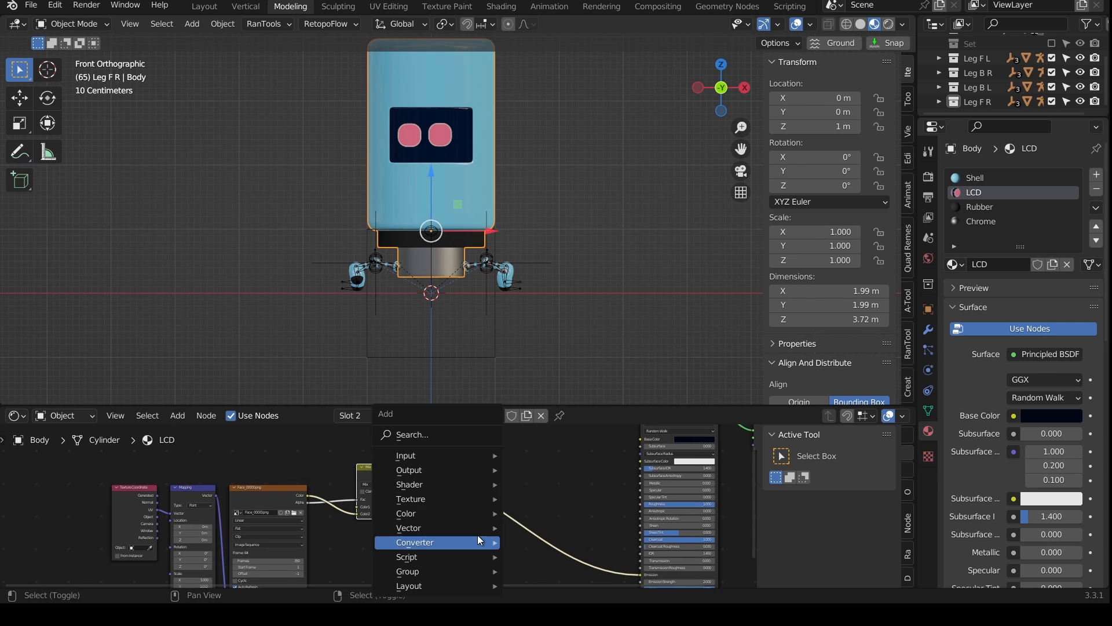
{"action": "mouse_move", "coordinate": [480, 540]}
{"action": "mouse_move", "coordinate": [481, 513]}
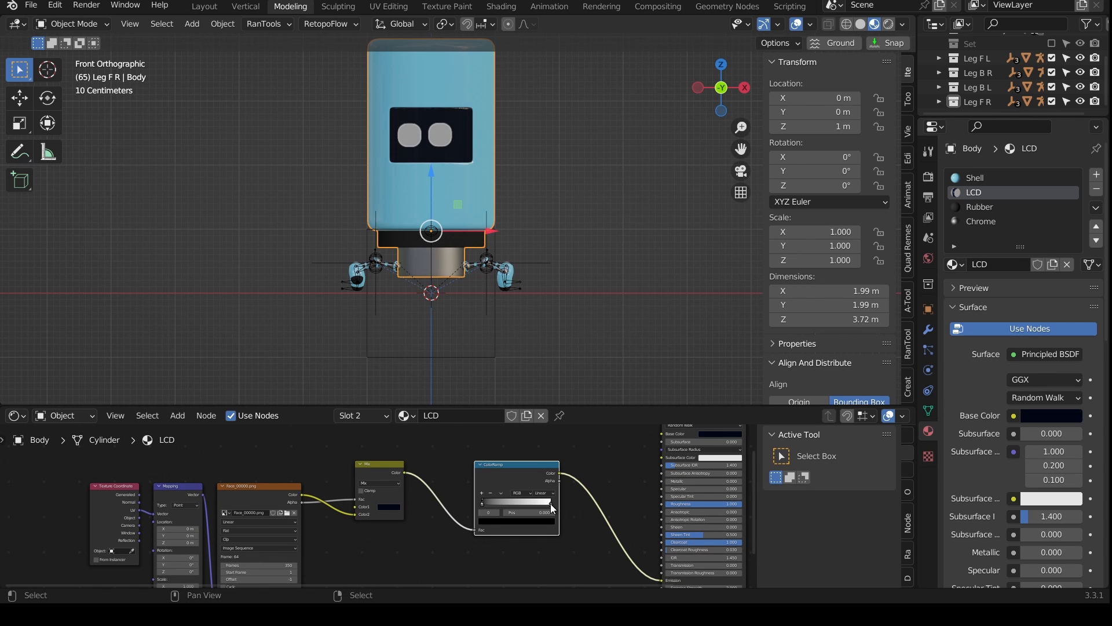
Step: Change the ColorRamp's white stop to a bright cyan blue to recolour the robot's eyes
{"action": "left_click", "coordinate": [545, 525]}
{"action": "left_click", "coordinate": [511, 430]}
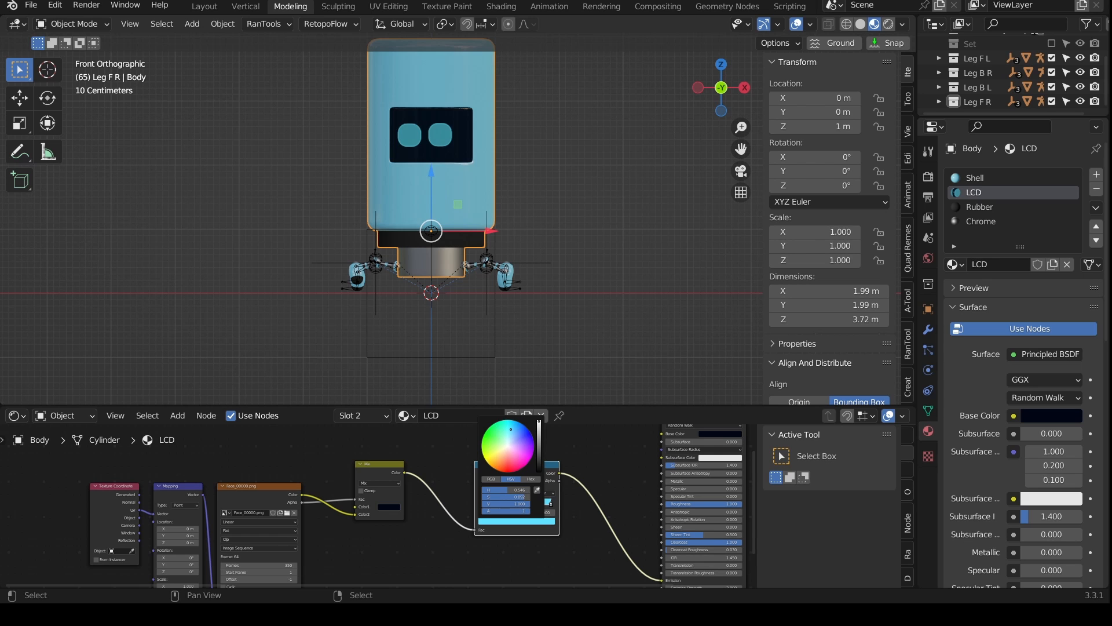
{"action": "scroll", "coordinate": [516, 192], "scroll_direction": "up", "scroll_amount": 9}
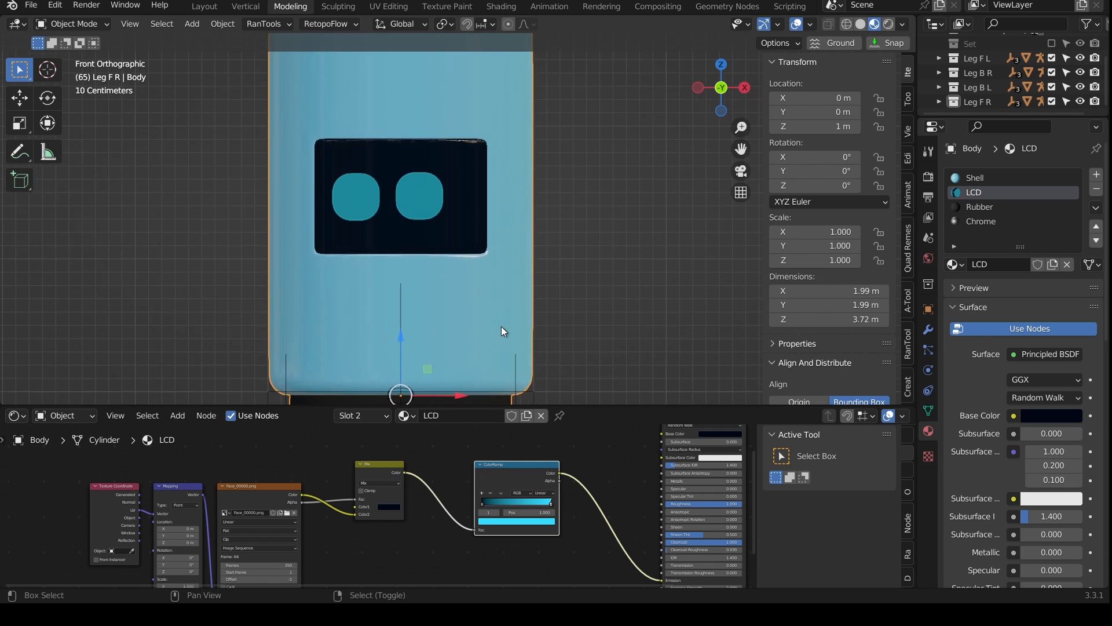
{"action": "scroll", "coordinate": [450, 238], "scroll_direction": "down", "scroll_amount": 4}
{"action": "scroll", "coordinate": [576, 469], "scroll_direction": "up", "scroll_amount": 1}
{"action": "middle_click_drag", "start_coordinate": [571, 503], "coordinate": [753, 488]}
{"action": "left_click_drag", "start_coordinate": [181, 461], "coordinate": [396, 583]}
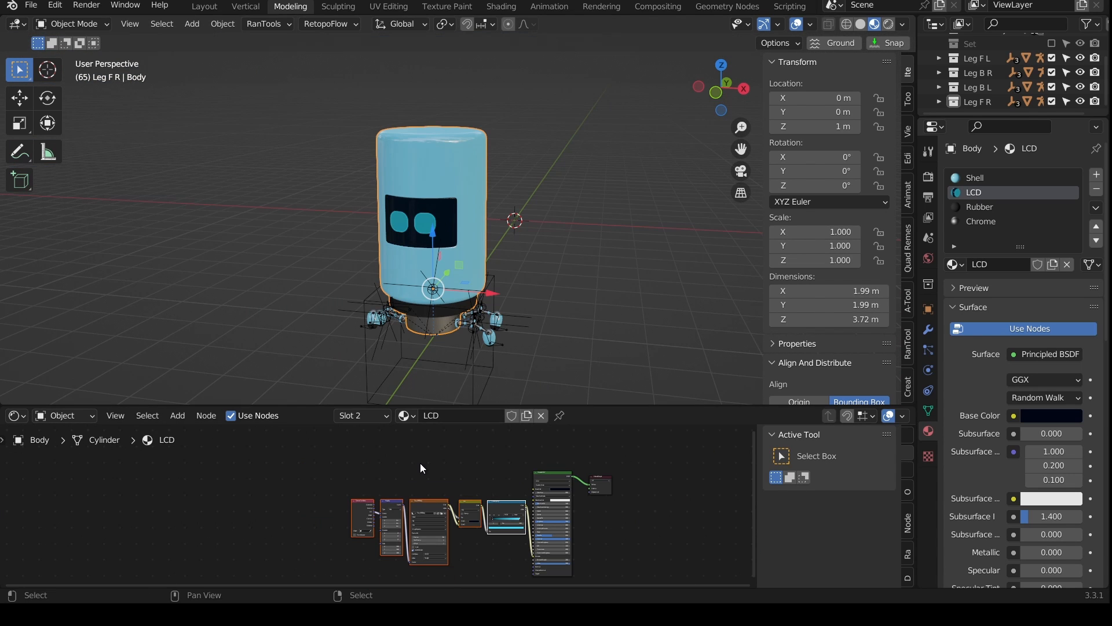
Step: Switch the node editor area to the Timeline, play the face animation from the first frame, and stop at frame 173
{"action": "key", "text": "shift+F12"}
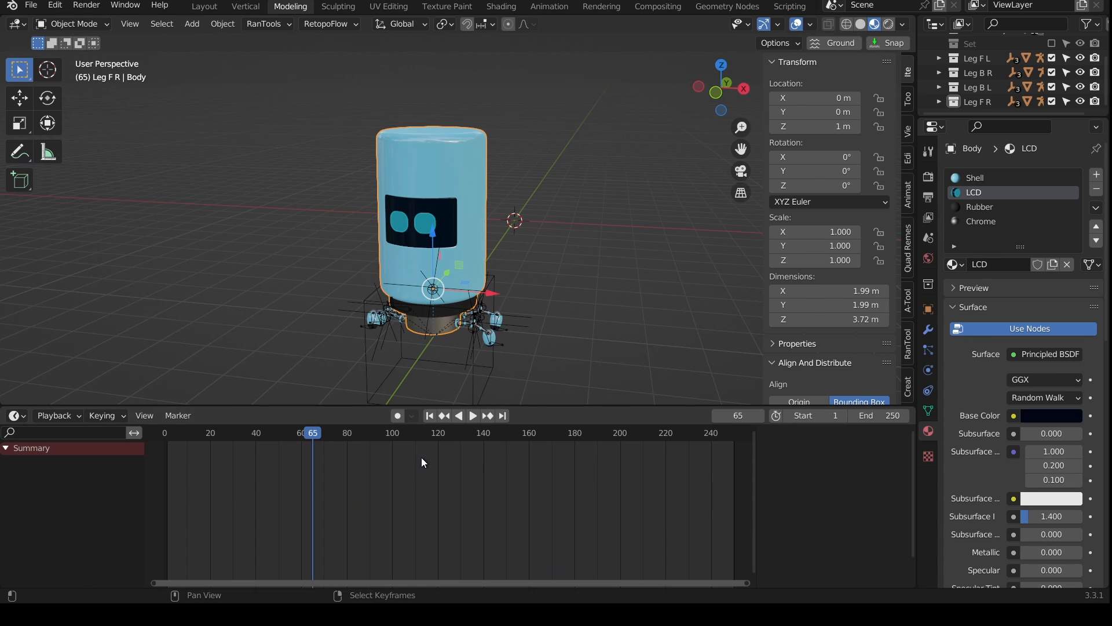
{"action": "key", "text": "shift+Left"}
{"action": "key", "text": "space"}
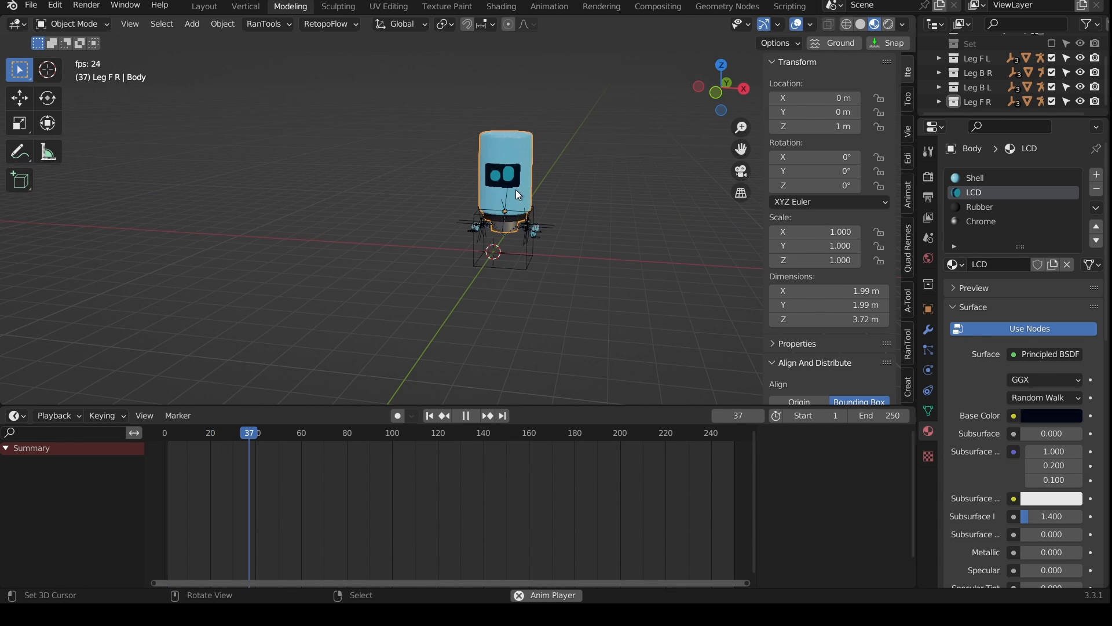
{"action": "scroll", "coordinate": [507, 192], "scroll_direction": "up", "scroll_amount": 5}
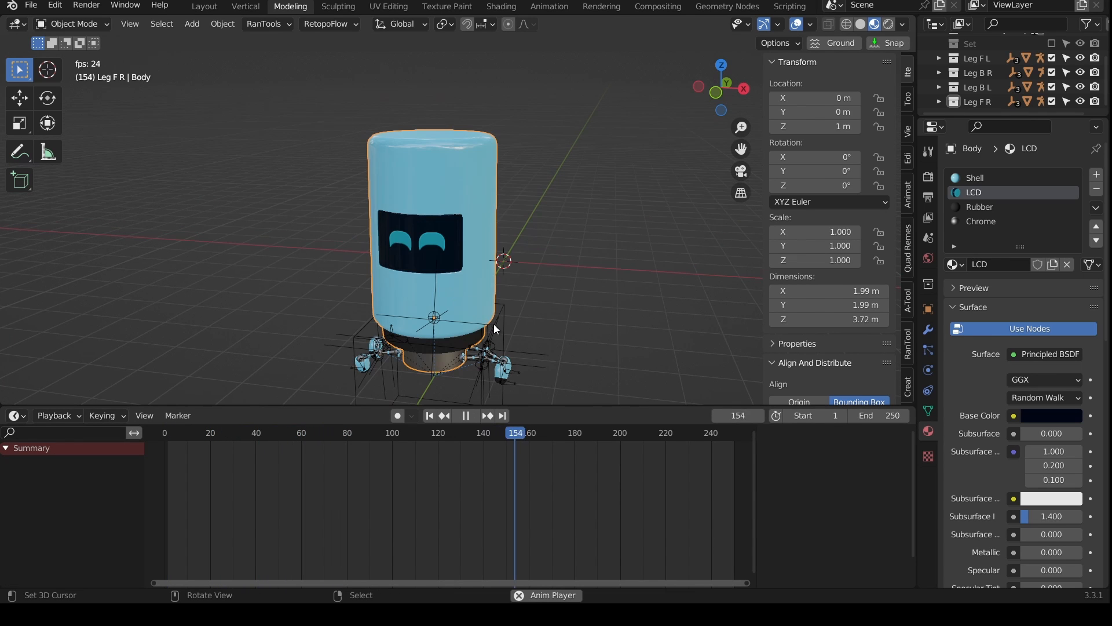
{"action": "left_click_drag", "start_coordinate": [272, 443], "coordinate": [559, 455]}
{"action": "key", "text": "space"}
Step: Add a sphere empty with a 1 m radius at the world origin and move it to the Set collection
{"action": "scroll", "coordinate": [494, 281], "scroll_direction": "up", "scroll_amount": 1}
{"action": "scroll", "coordinate": [494, 282], "scroll_direction": "down", "scroll_amount": 2}
{"action": "middle_click_drag", "start_coordinate": [534, 320], "coordinate": [435, 332]}
{"action": "scroll", "coordinate": [470, 346], "scroll_direction": "down", "scroll_amount": 6}
{"action": "scroll", "coordinate": [432, 323], "scroll_direction": "up", "scroll_amount": 2}
{"action": "key", "text": "shift+a"}
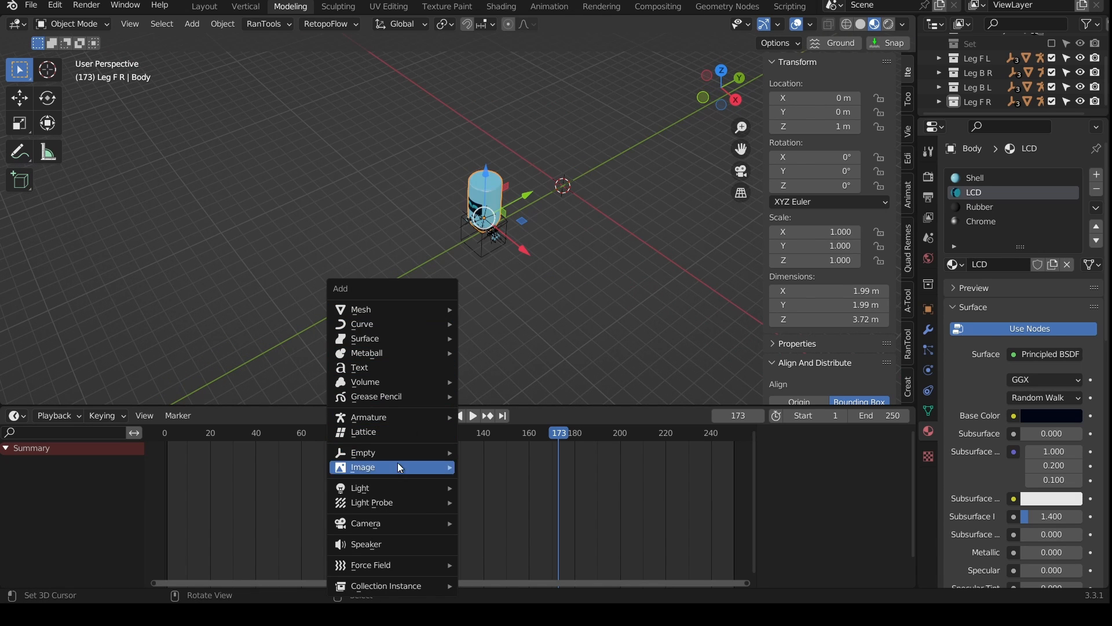
{"action": "mouse_move", "coordinate": [413, 457]}
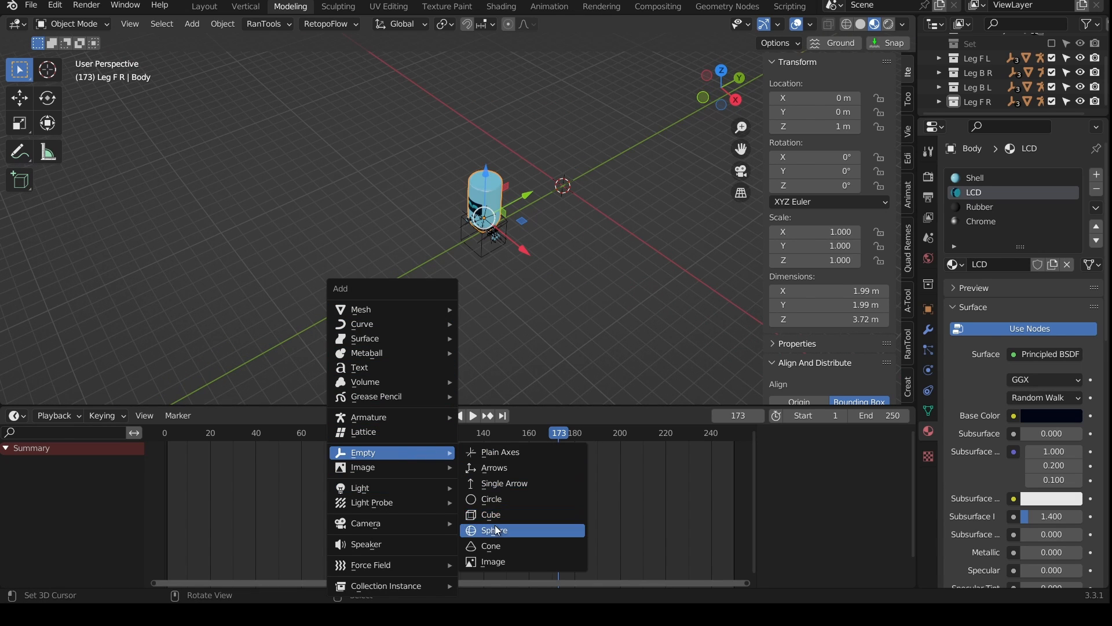
{"action": "left_click", "coordinate": [545, 530]}
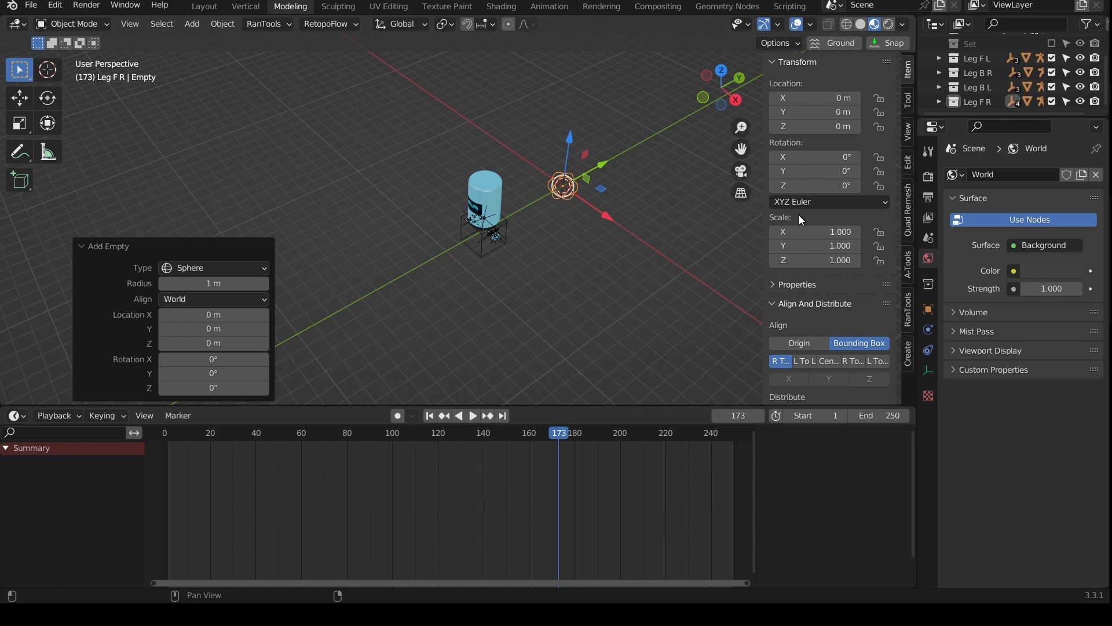
{"action": "scroll", "coordinate": [1004, 98], "scroll_direction": "up", "scroll_amount": 2}
{"action": "key", "text": "m"}
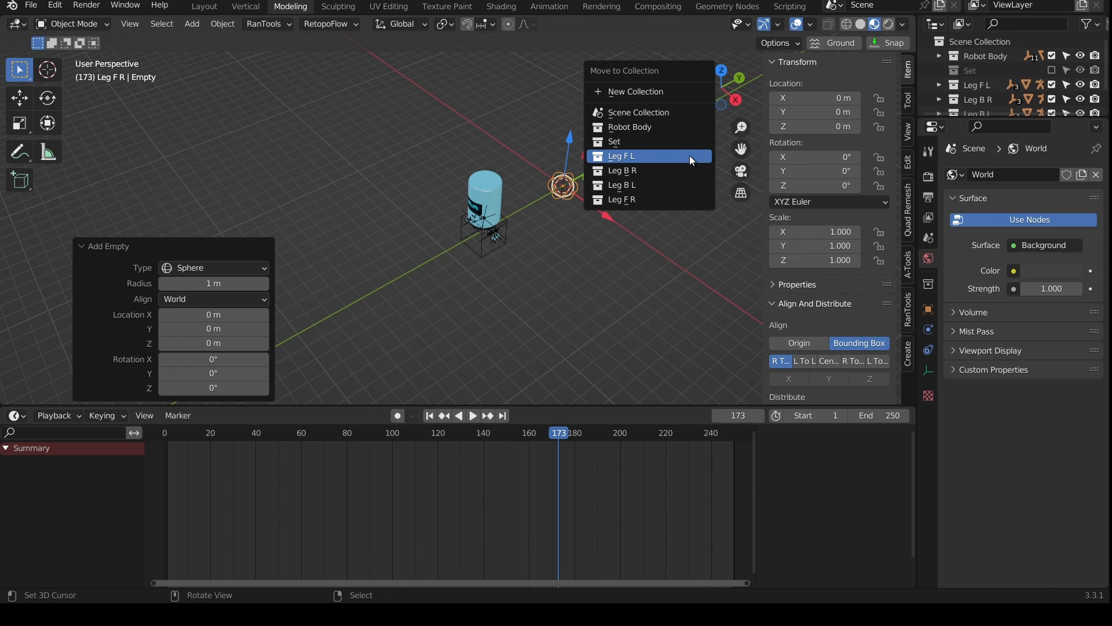
{"action": "left_click", "coordinate": [654, 141]}
Step: Enable the Set collection and rename its sphere empty as Look Target
{"action": "left_click", "coordinate": [1052, 71]}
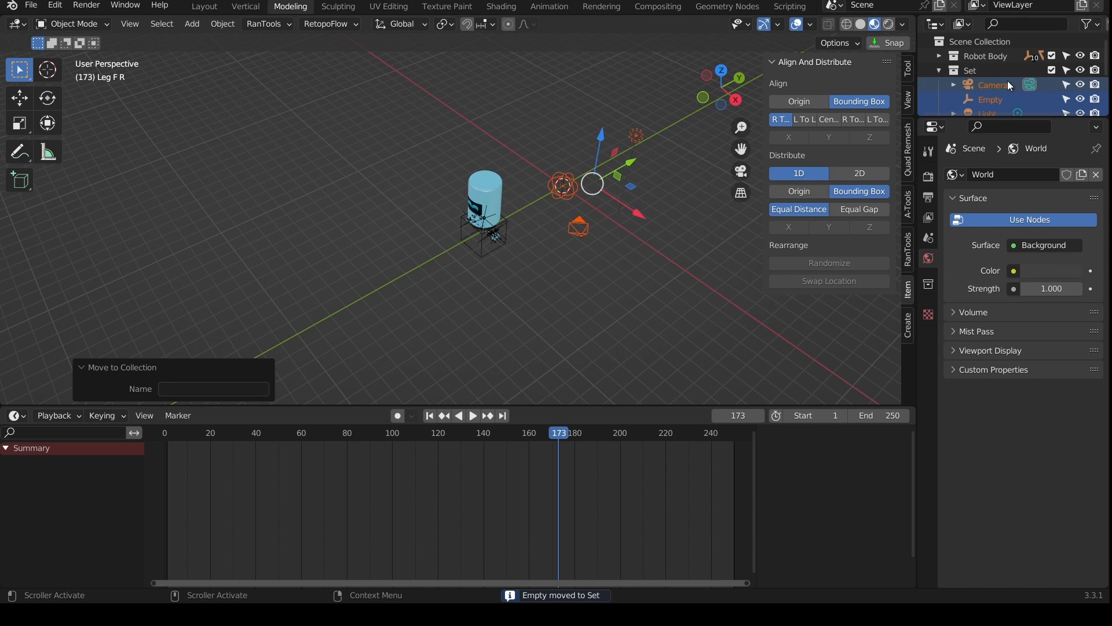
{"action": "scroll", "coordinate": [1004, 89], "scroll_direction": "down", "scroll_amount": 2}
{"action": "double_click", "coordinate": [996, 53]}
{"action": "scroll", "coordinate": [997, 52], "scroll_direction": "up", "scroll_amount": 1}
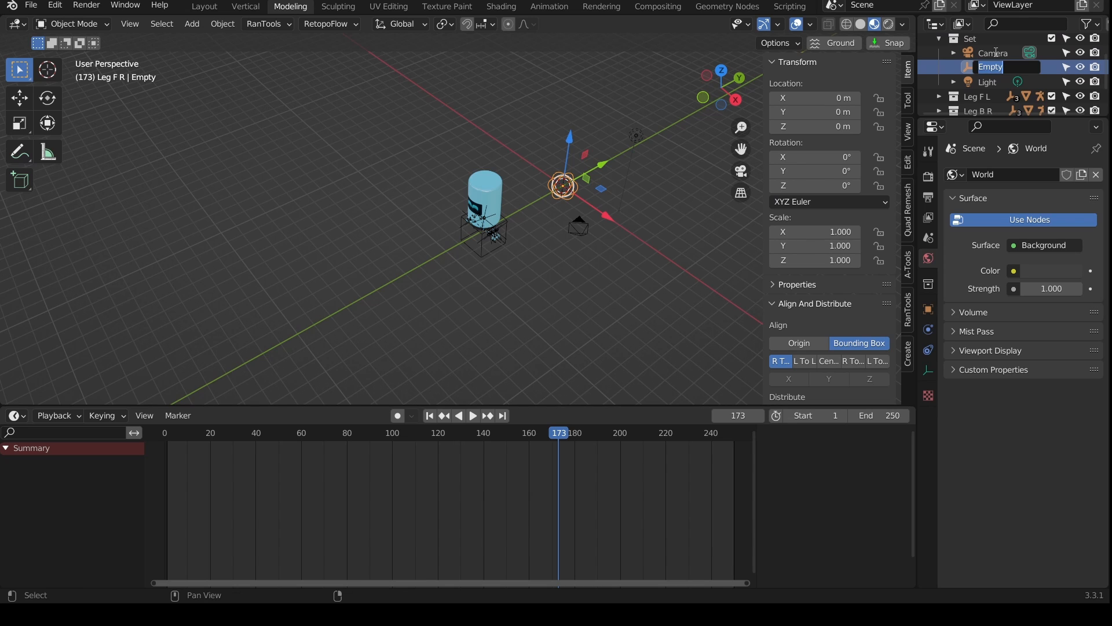
{"action": "type", "text": "Look Target"}
{"action": "key", "text": "Return"}
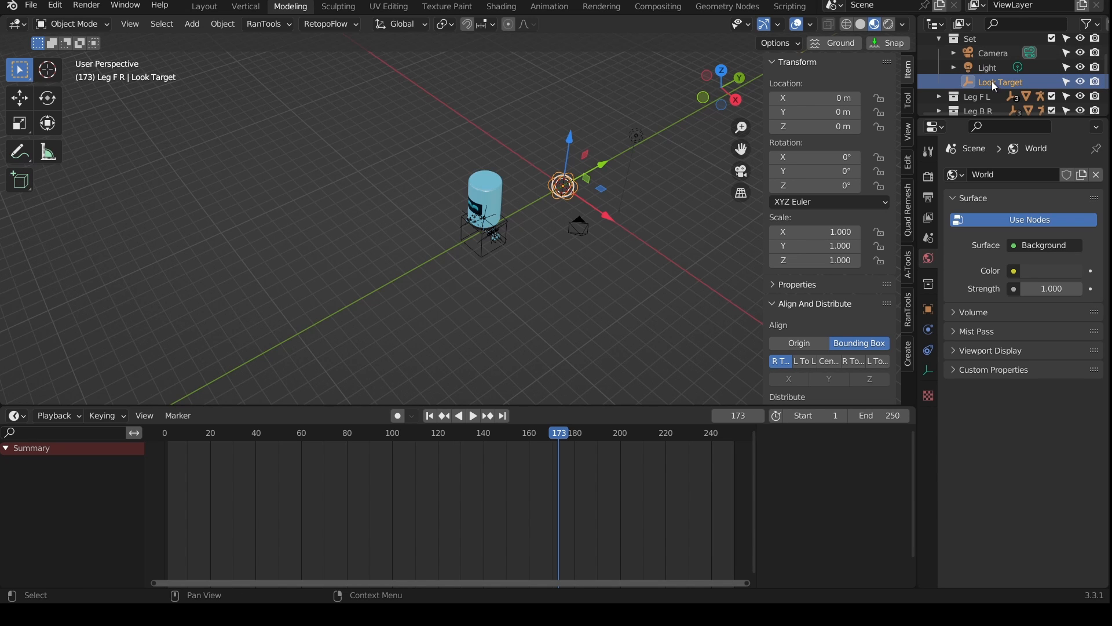
Step: Move Look Target to the Robot Body collection and shift it along the Y axis to in front of the robot's face
{"action": "key", "text": "m"}
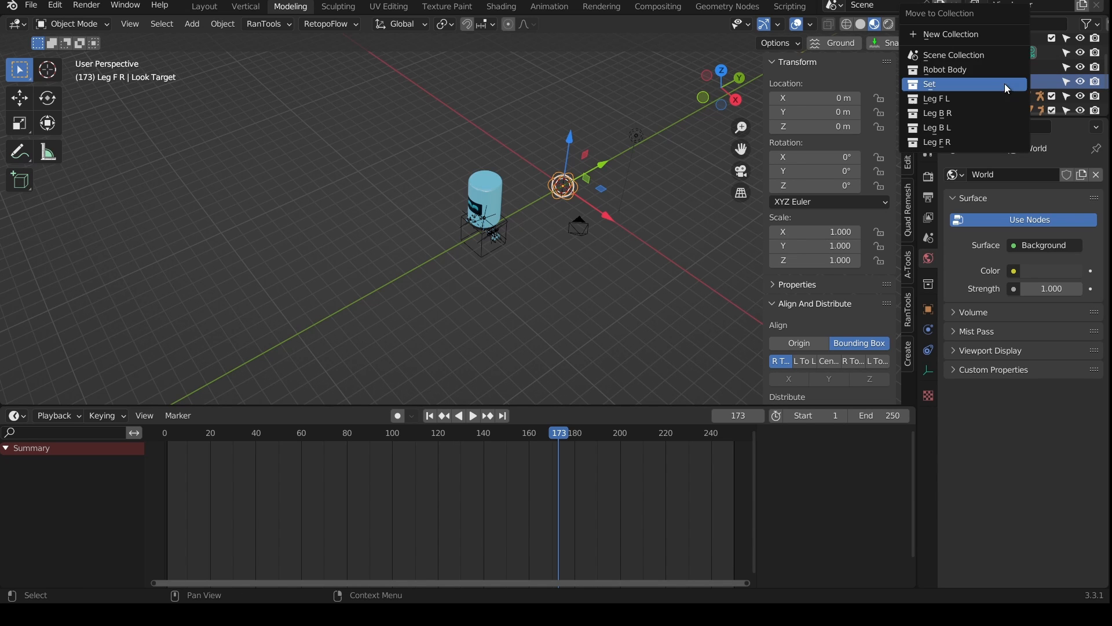
{"action": "left_click", "coordinate": [972, 69]}
{"action": "key", "text": "g"}
{"action": "key", "text": "y"}
Step: Add a Track To constraint to the robot's Body with Look Target as its target
{"action": "left_click", "coordinate": [930, 331]}
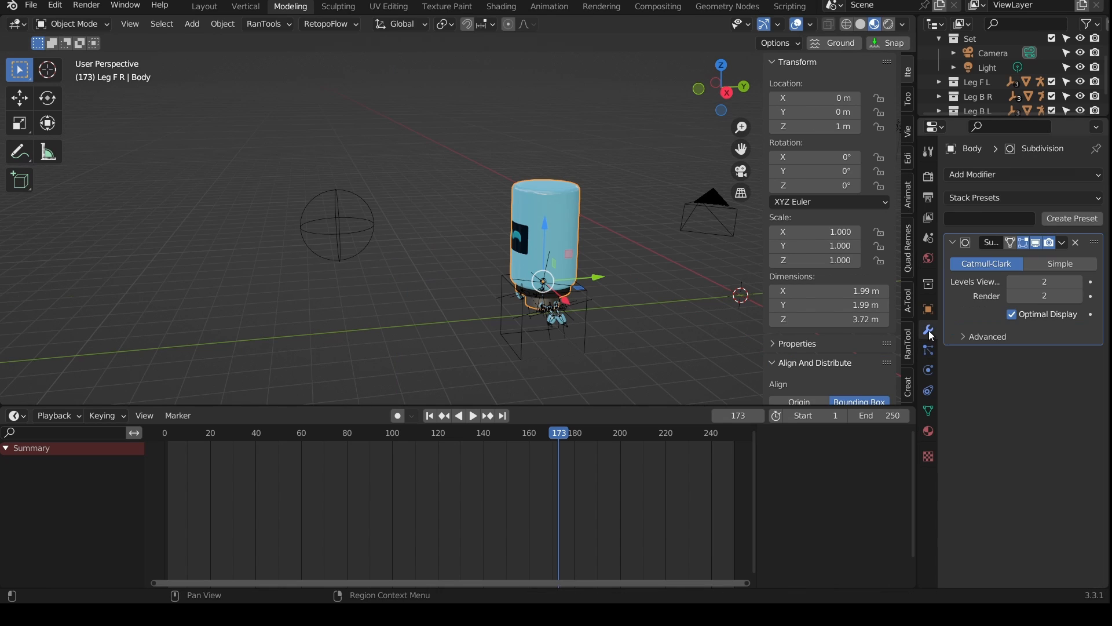
{"action": "left_click", "coordinate": [929, 390]}
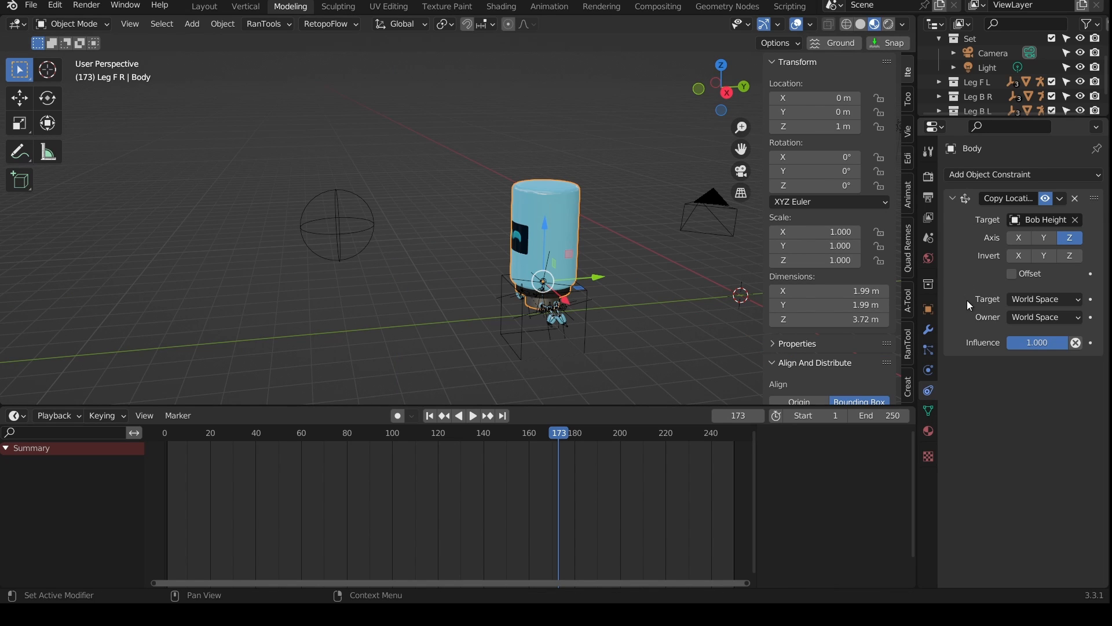
{"action": "left_click", "coordinate": [1024, 174]}
{"action": "left_click", "coordinate": [975, 277]}
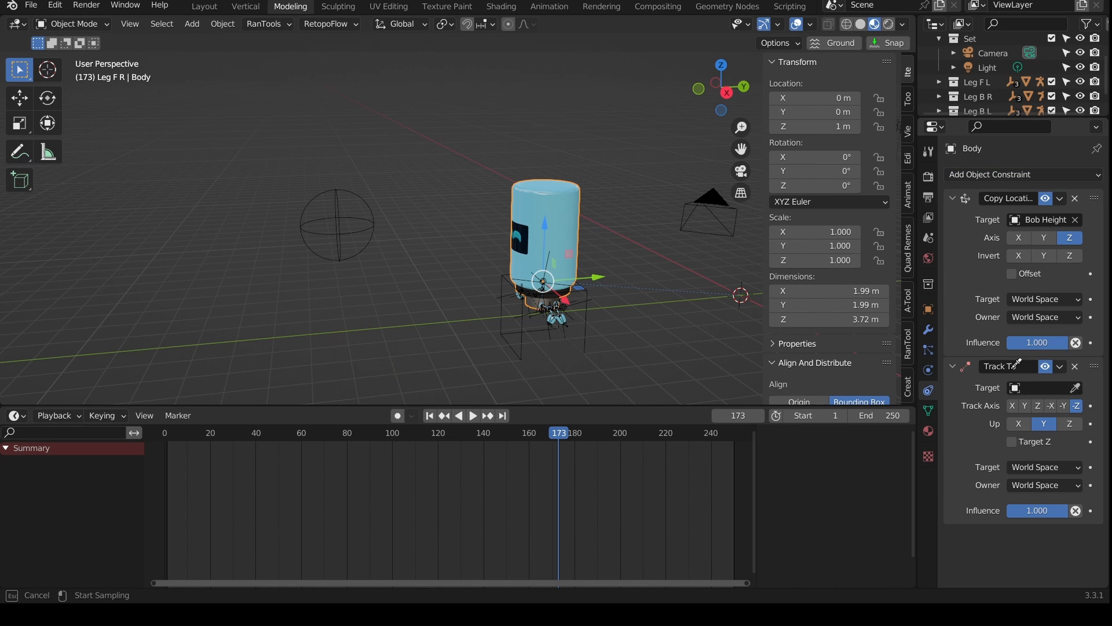
{"action": "middle_click_drag", "start_coordinate": [371, 255], "coordinate": [375, 226]}
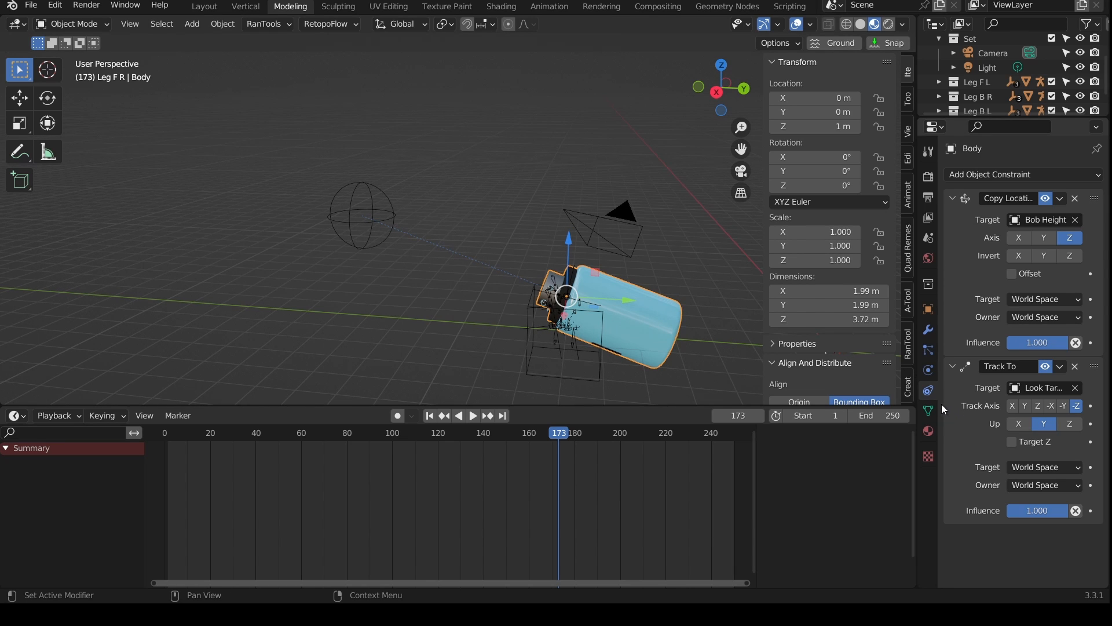
Step: Set the viewport's object gizmo orientation to Local to show the Body's own axes
{"action": "middle_click_drag", "start_coordinate": [683, 301], "coordinate": [637, 232]}
{"action": "left_click", "coordinate": [779, 24]}
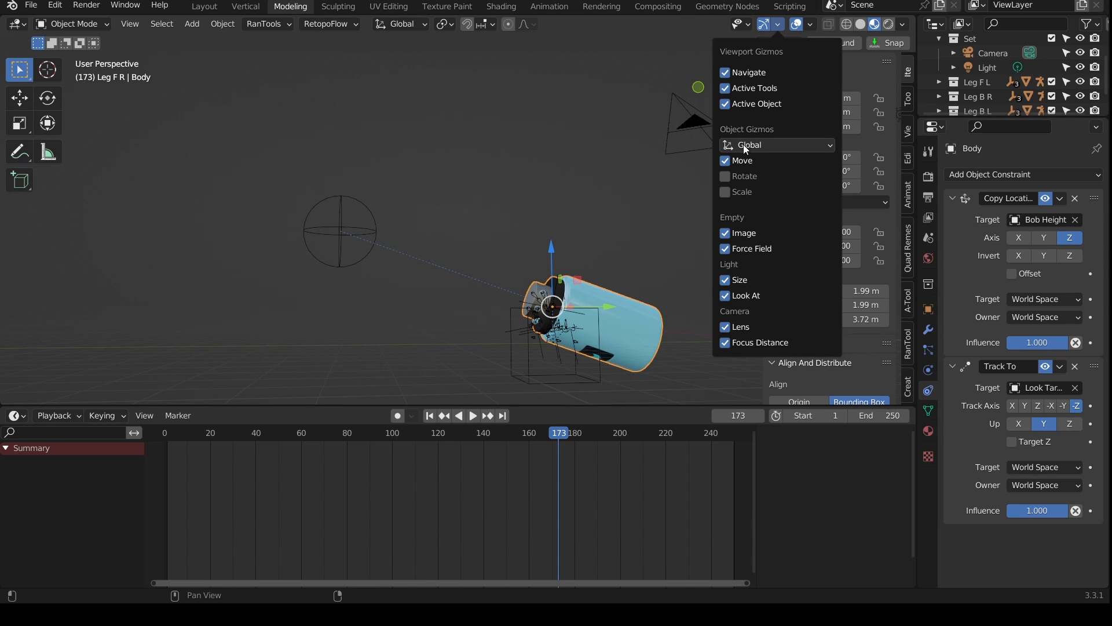
{"action": "left_click", "coordinate": [746, 146]}
{"action": "left_click", "coordinate": [733, 197]}
{"action": "middle_click_drag", "start_coordinate": [649, 197], "coordinate": [589, 173]}
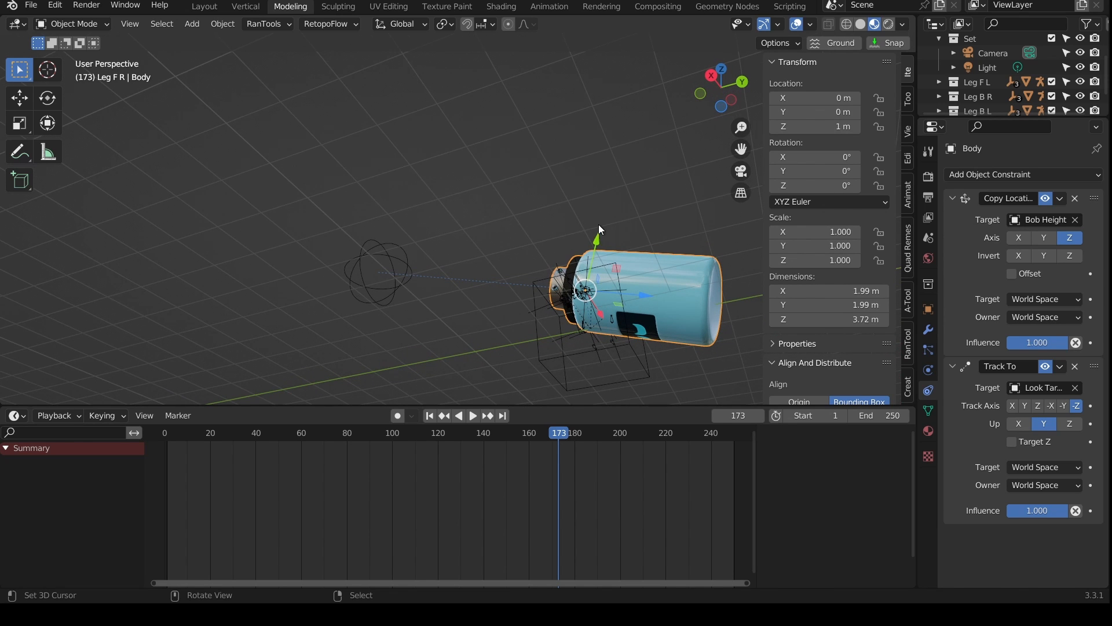
Step: Set the Body's Track To constraint to track axis -Y and up axis Z
{"action": "left_click", "coordinate": [1063, 406]}
{"action": "middle_click_drag", "start_coordinate": [649, 272], "coordinate": [581, 234]}
{"action": "left_click", "coordinate": [1069, 425]}
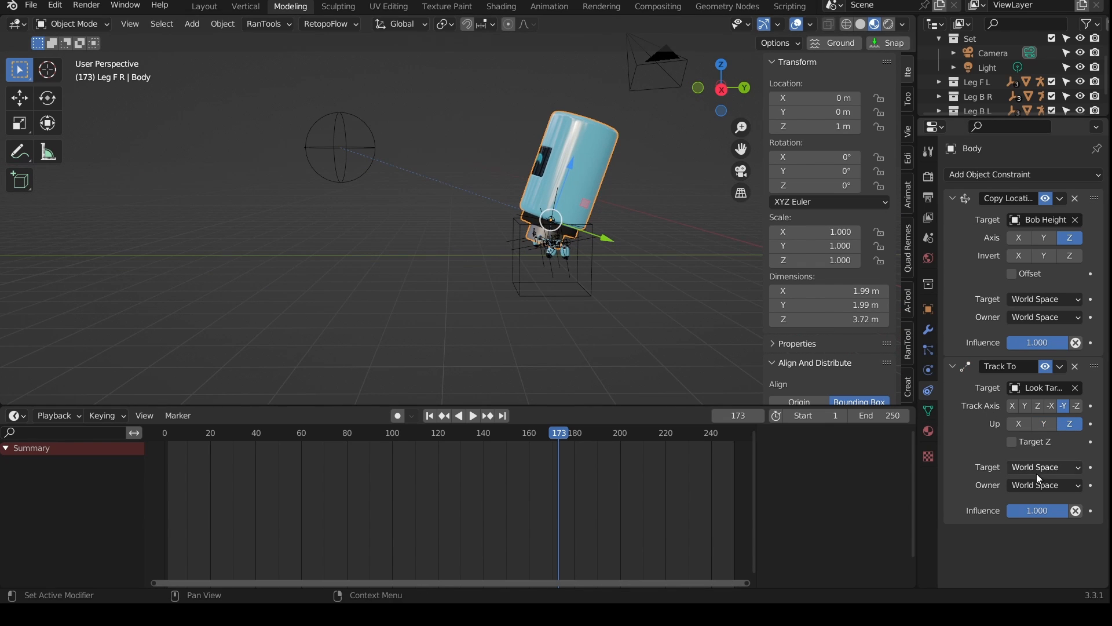
{"action": "scroll", "coordinate": [582, 235], "scroll_direction": "up", "scroll_amount": 3}
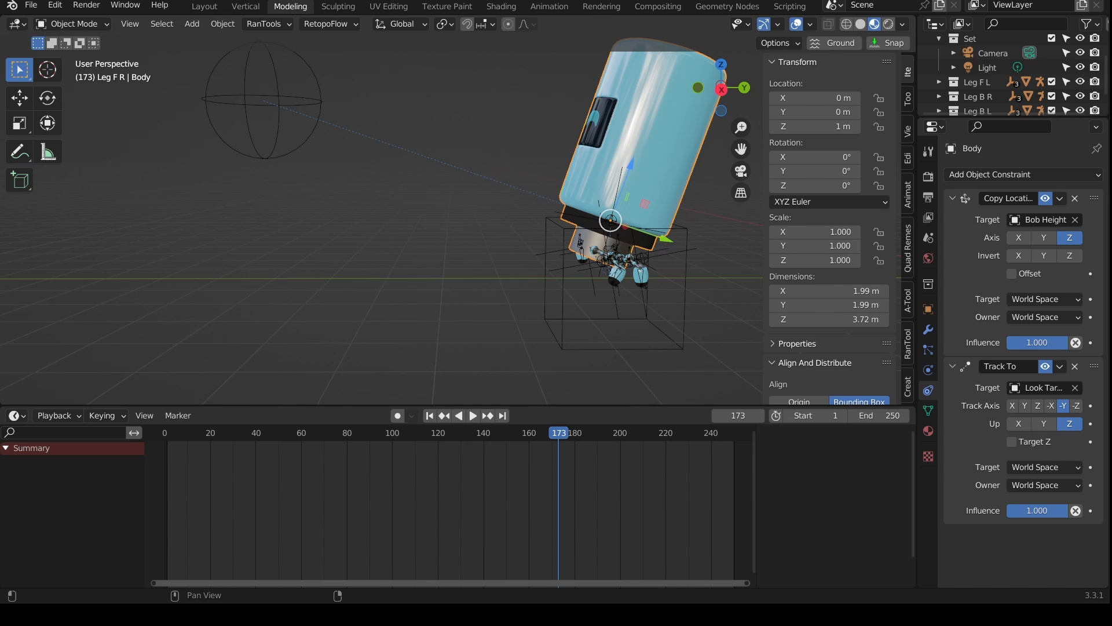
Step: Add a Limit Rotation constraint to the Body and limit its X and Y rotation to 0°
{"action": "left_click", "coordinate": [1017, 175]}
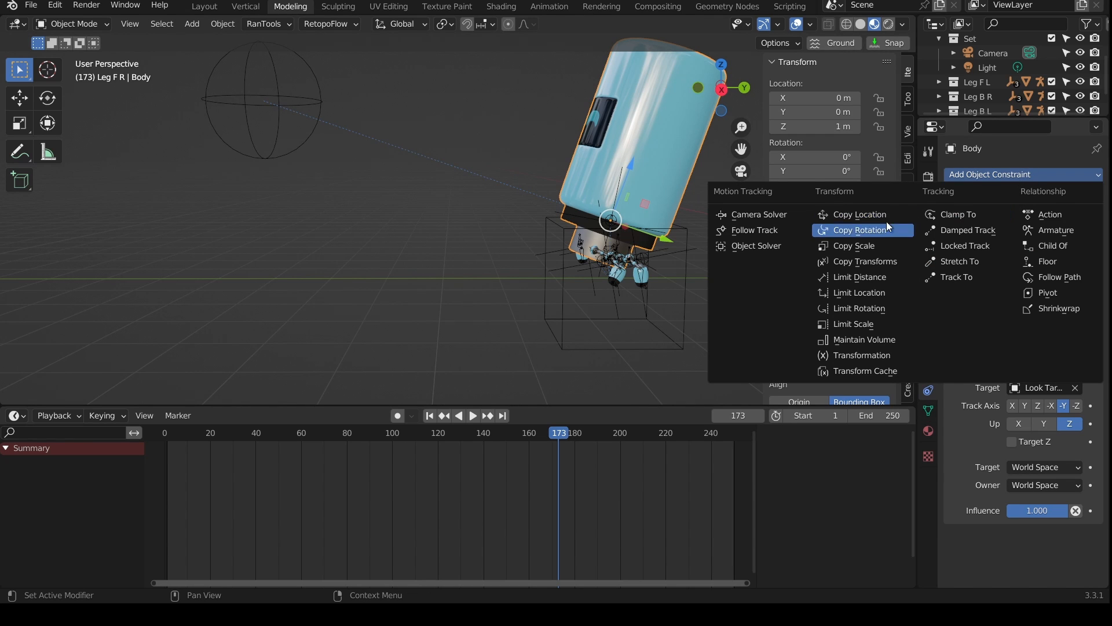
{"action": "left_click", "coordinate": [884, 308]}
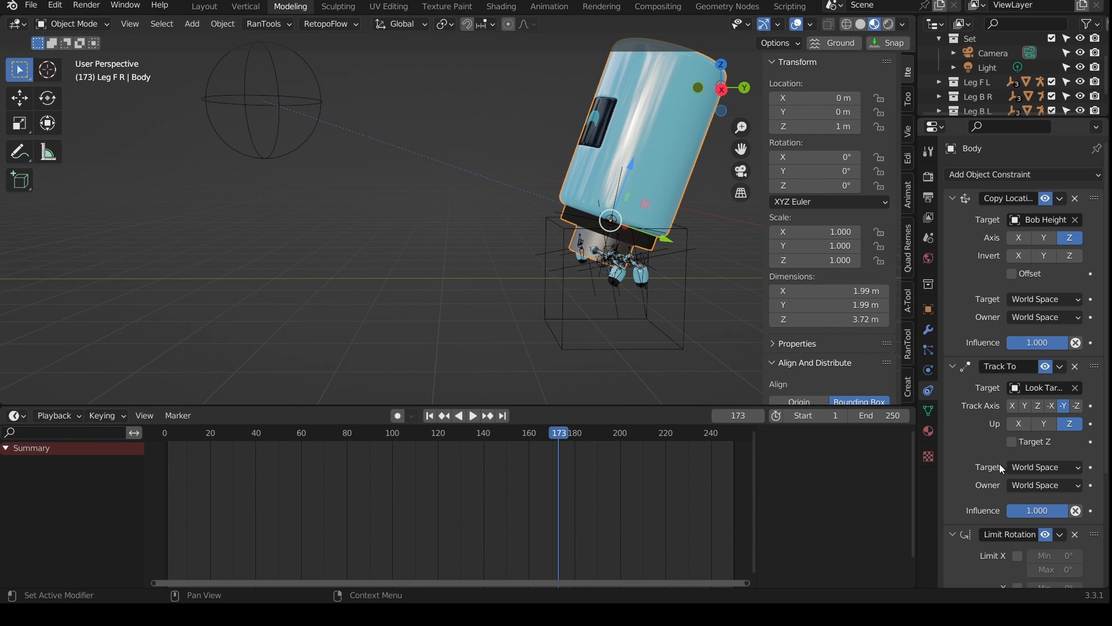
{"action": "scroll", "coordinate": [997, 468], "scroll_direction": "down", "scroll_amount": 3}
{"action": "scroll", "coordinate": [996, 472], "scroll_direction": "down", "scroll_amount": 1}
{"action": "left_click", "coordinate": [1017, 462]}
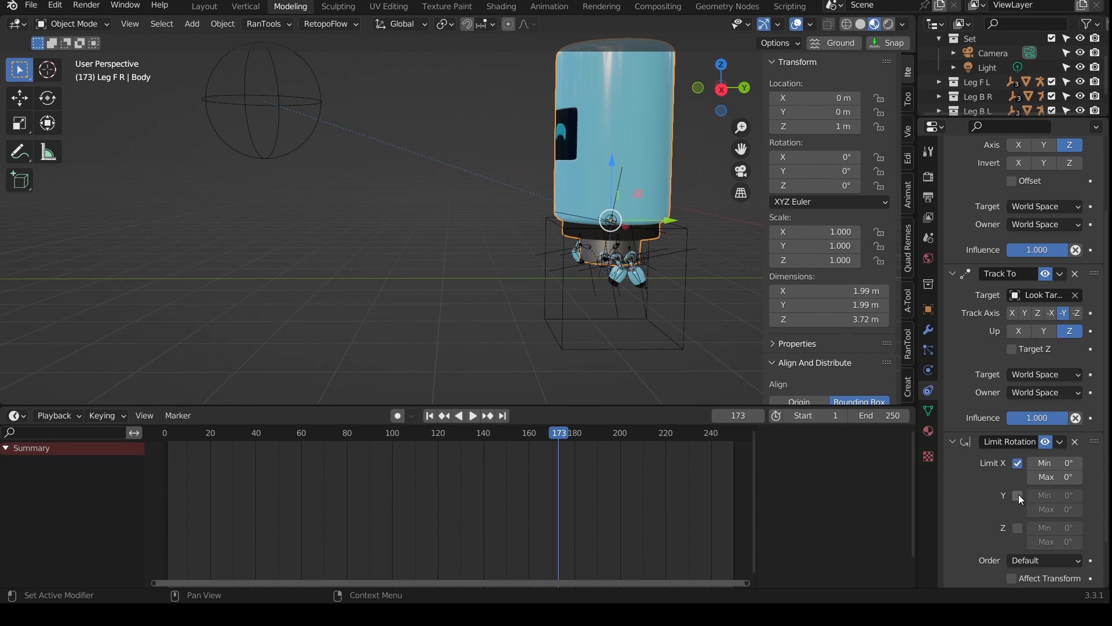
{"action": "left_click", "coordinate": [1019, 495]}
Step: Move Look Target to about X -0.69 m, Y -12.77 m, Z 4.0 m to test how the Body turns towards it
{"action": "middle_click_drag", "start_coordinate": [655, 312], "coordinate": [631, 312]}
{"action": "middle_click_drag", "start_coordinate": [486, 238], "coordinate": [465, 185]}
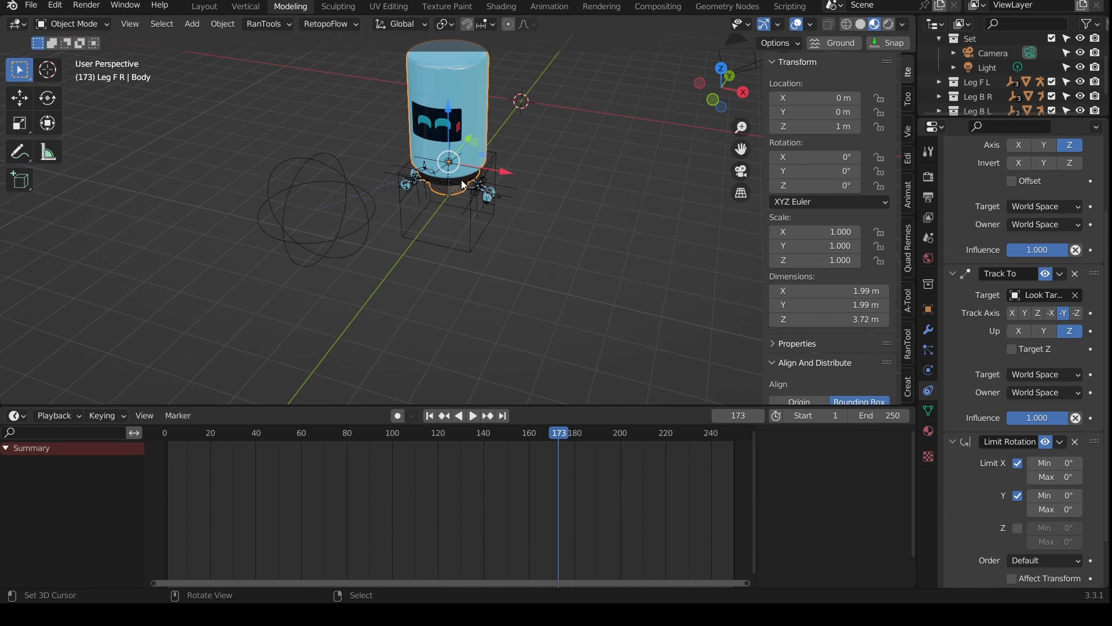
{"action": "scroll", "coordinate": [953, 458], "scroll_direction": "down", "scroll_amount": 1}
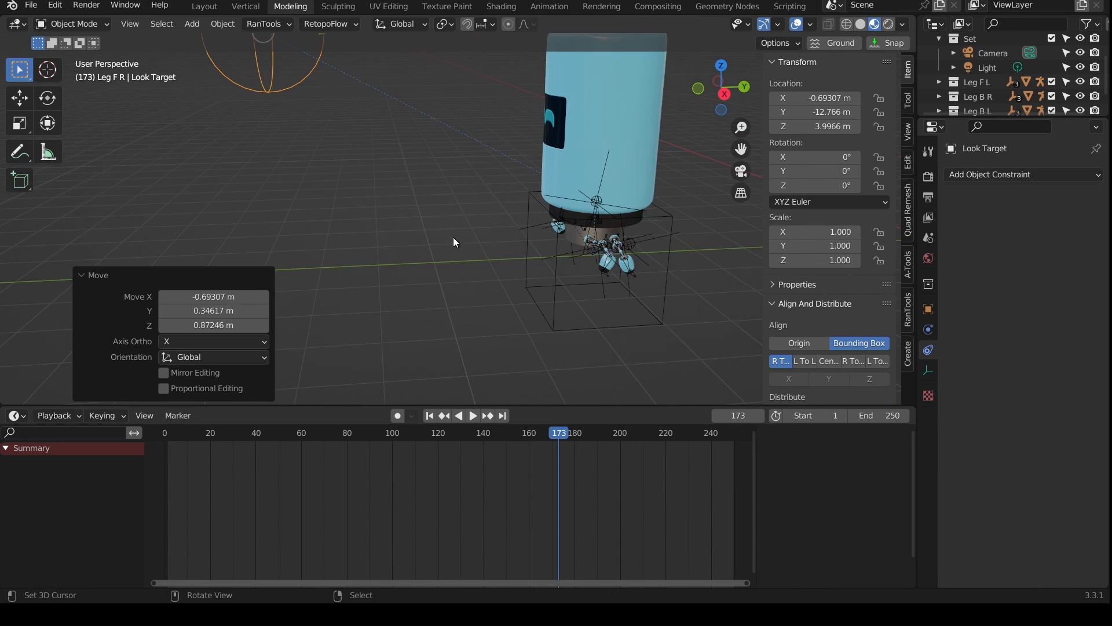
{"action": "middle_click_drag", "start_coordinate": [453, 237], "coordinate": [568, 268]}
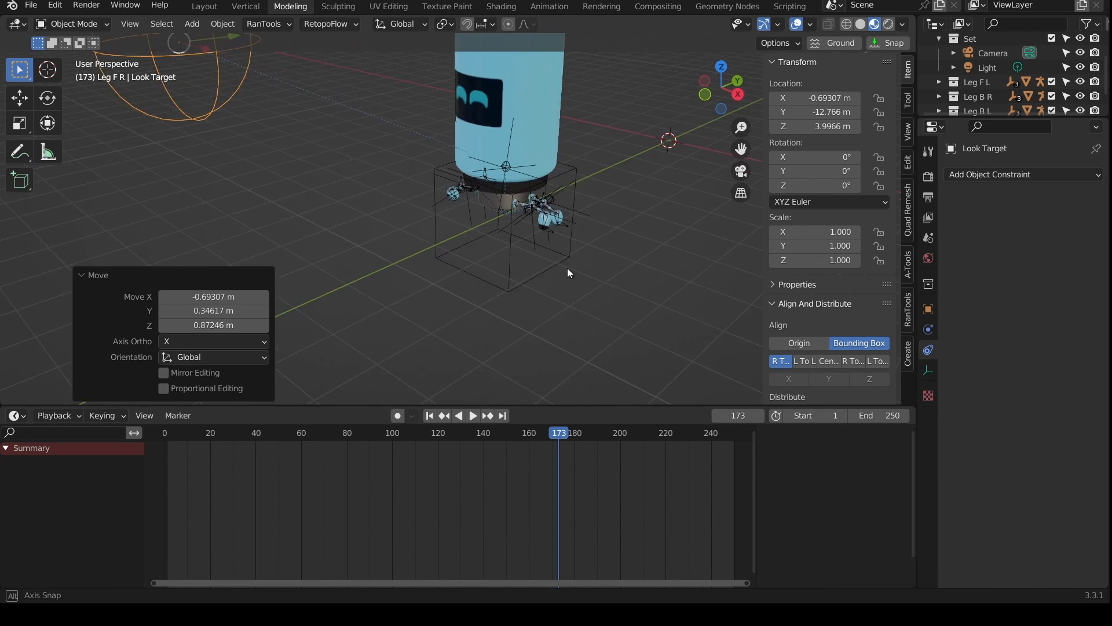
{"action": "scroll", "coordinate": [482, 203], "scroll_direction": "down", "scroll_amount": 2}
{"action": "scroll", "coordinate": [512, 253], "scroll_direction": "up", "scroll_amount": 3}
{"action": "scroll", "coordinate": [512, 252], "scroll_direction": "down", "scroll_amount": 2}
{"action": "scroll", "coordinate": [502, 239], "scroll_direction": "up", "scroll_amount": 1}
{"action": "middle_click_drag", "start_coordinate": [489, 143], "coordinate": [488, 131]}
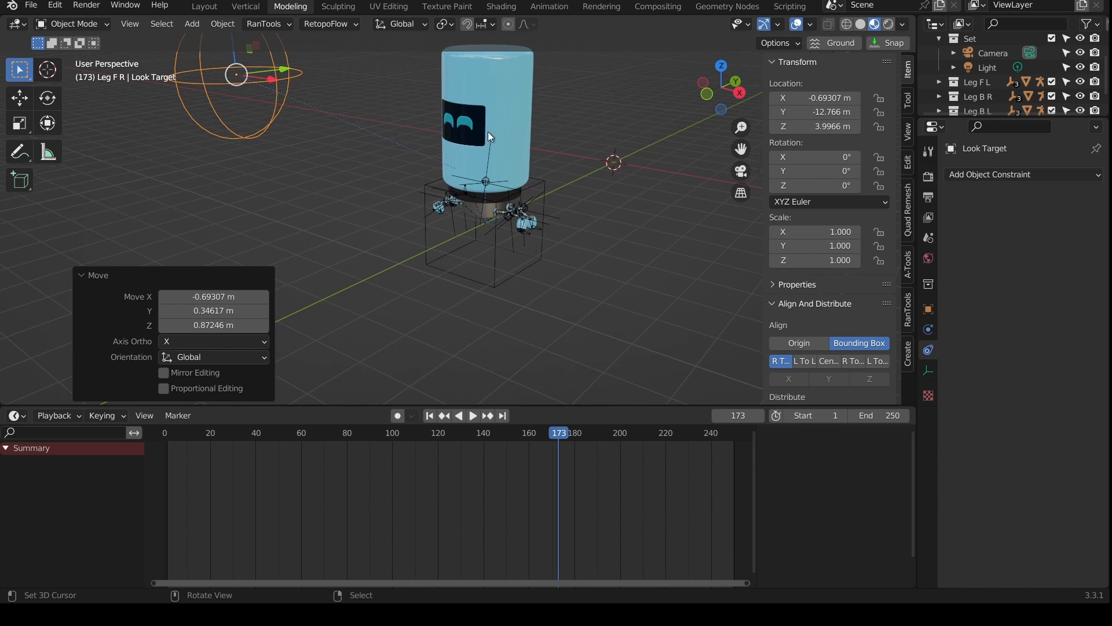
Step: Snap the 3D cursor to the Main Controller and add a sphere empty there
{"action": "scroll", "coordinate": [532, 232], "scroll_direction": "up", "scroll_amount": 5}
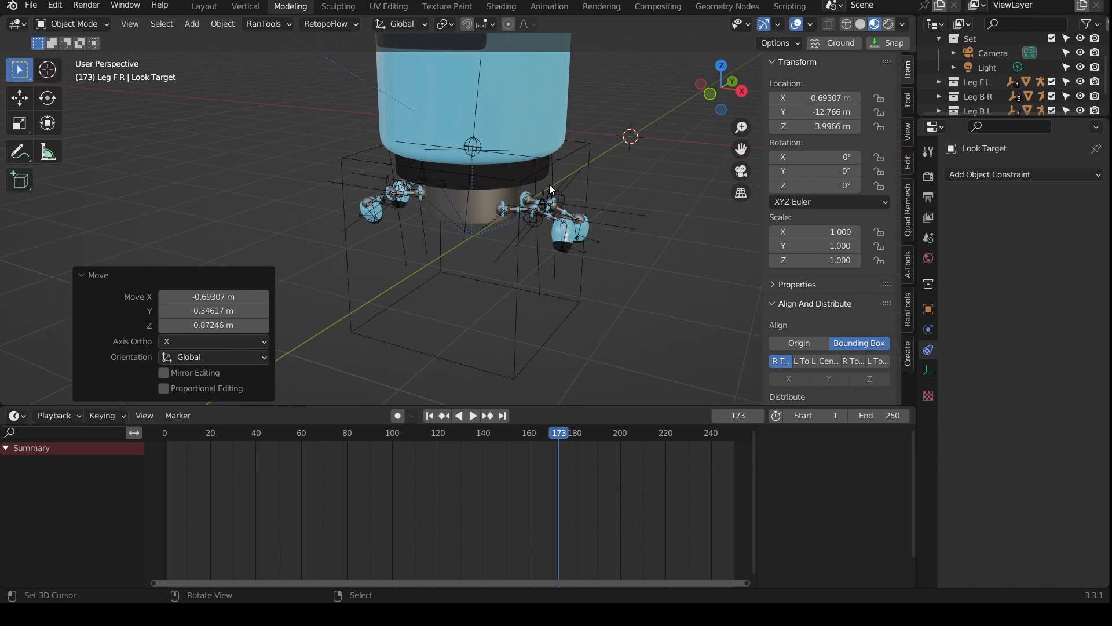
{"action": "scroll", "coordinate": [549, 185], "scroll_direction": "down", "scroll_amount": 3}
{"action": "scroll", "coordinate": [536, 186], "scroll_direction": "up", "scroll_amount": 1}
{"action": "left_click", "coordinate": [545, 169]}
{"action": "left_click", "coordinate": [554, 173]}
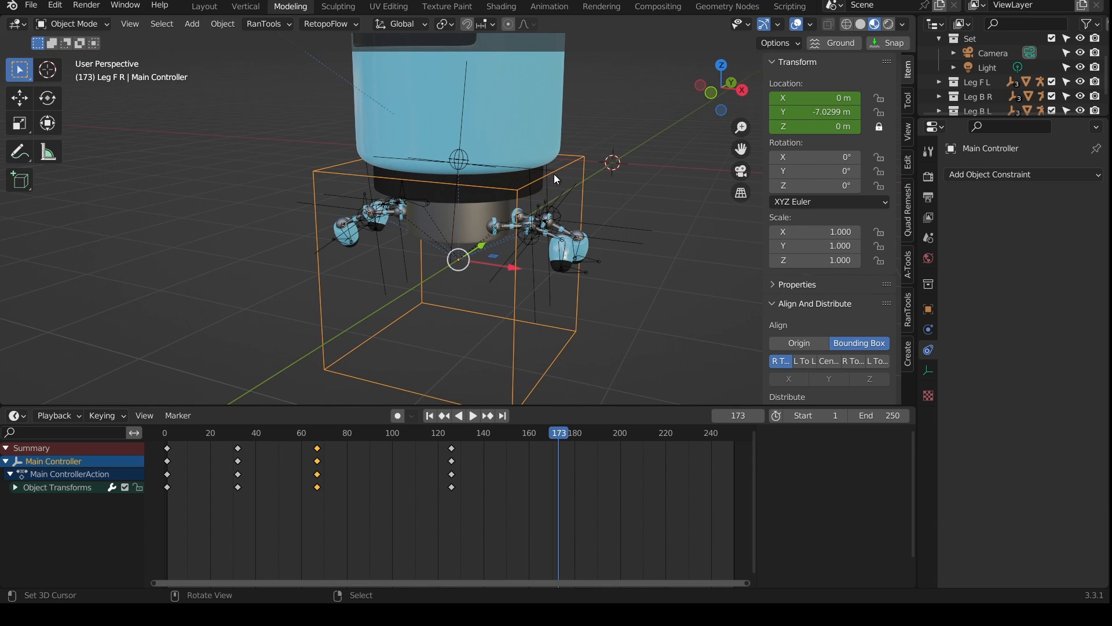
{"action": "key", "text": "shift+s"}
{"action": "left_click", "coordinate": [537, 283]}
{"action": "key", "text": "shift+a"}
{"action": "mouse_move", "coordinate": [538, 283]}
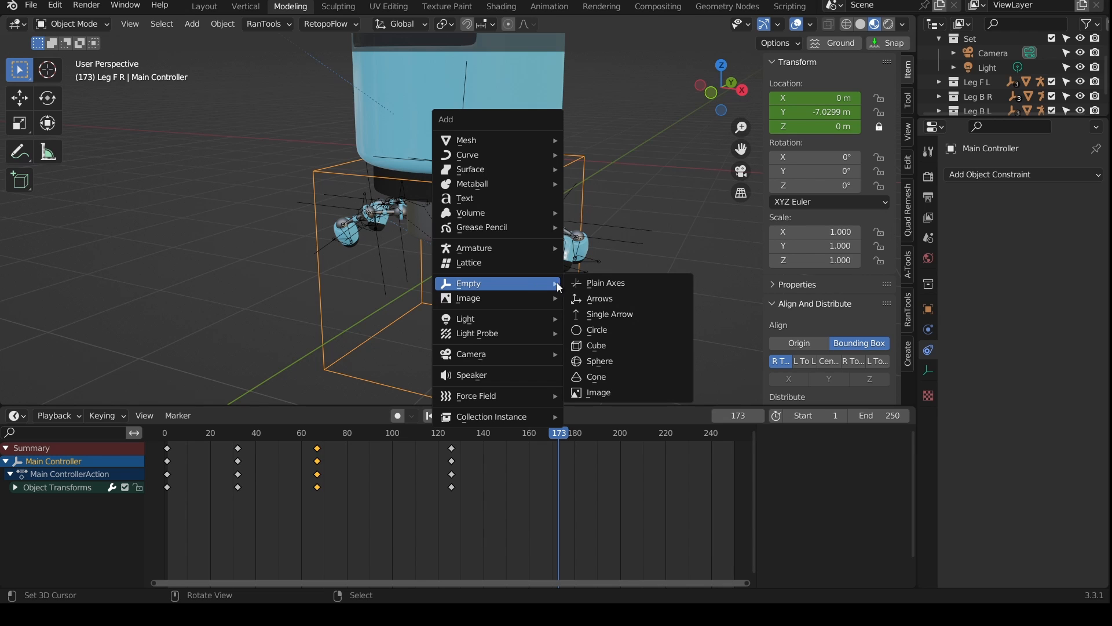
{"action": "left_click", "coordinate": [603, 361]}
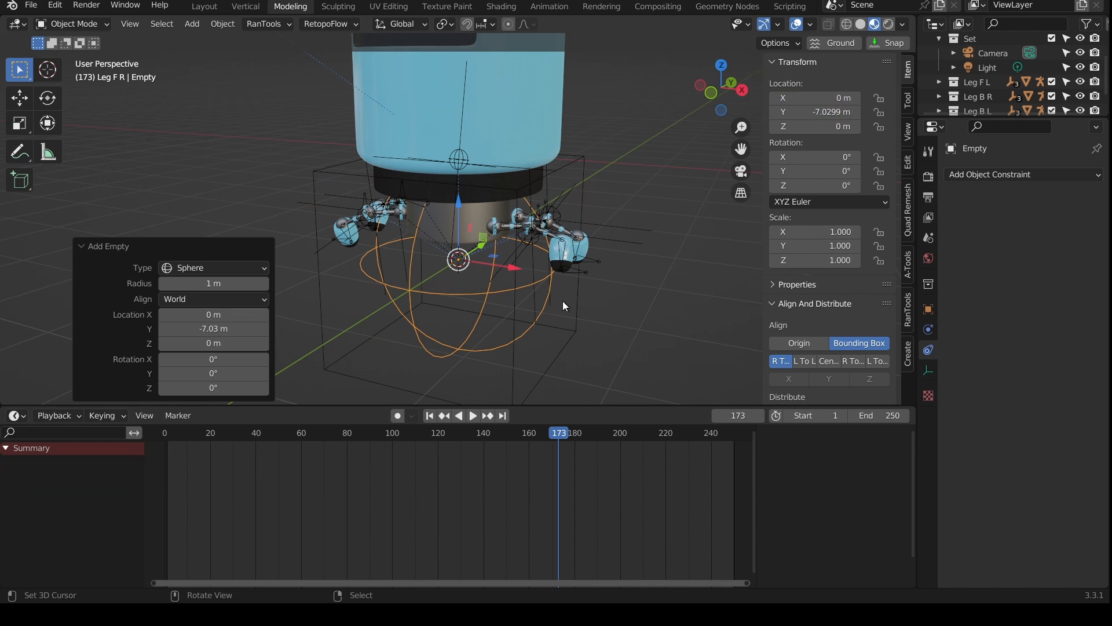
Step: Raise the new sphere empty about 1.12 m along Z, up to the base of the Body
{"action": "key", "text": "g"}
{"action": "key", "text": "z"}
{"action": "key", "text": "z"}
{"action": "left_click", "coordinate": [475, 110]}
{"action": "scroll", "coordinate": [521, 246], "scroll_direction": "up", "scroll_amount": 1}
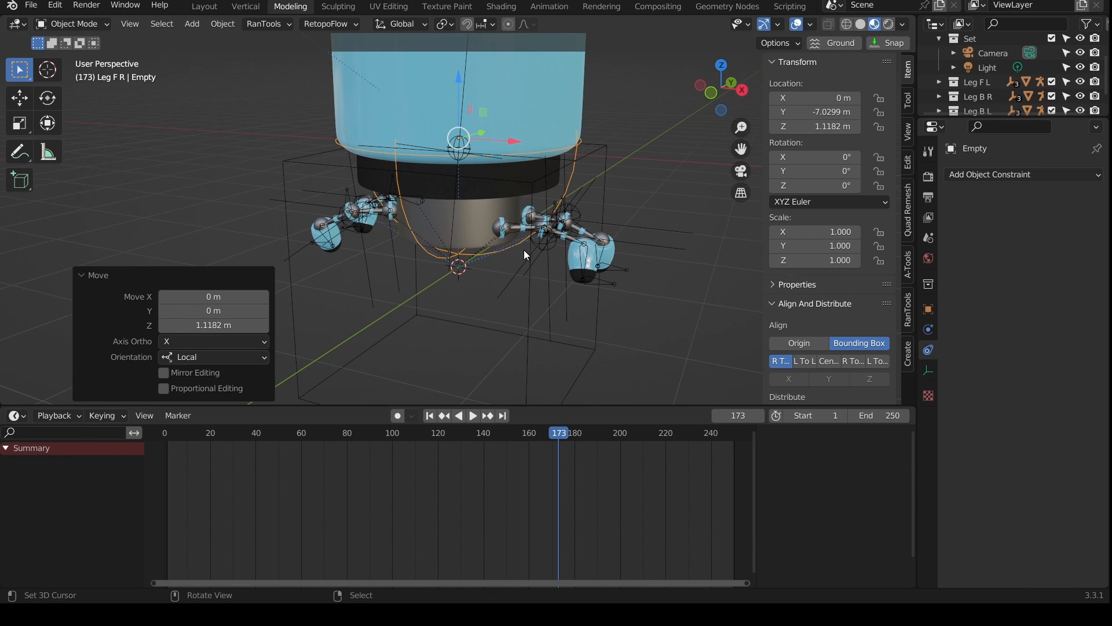
Step: Parent the new sphere empty to the Main Controller as an object
{"action": "right_click", "coordinate": [596, 150], "text": "shift"}
{"action": "key", "text": "ctrl+p"}
{"action": "left_click", "coordinate": [597, 151]}
{"action": "right_click", "coordinate": [589, 150]}
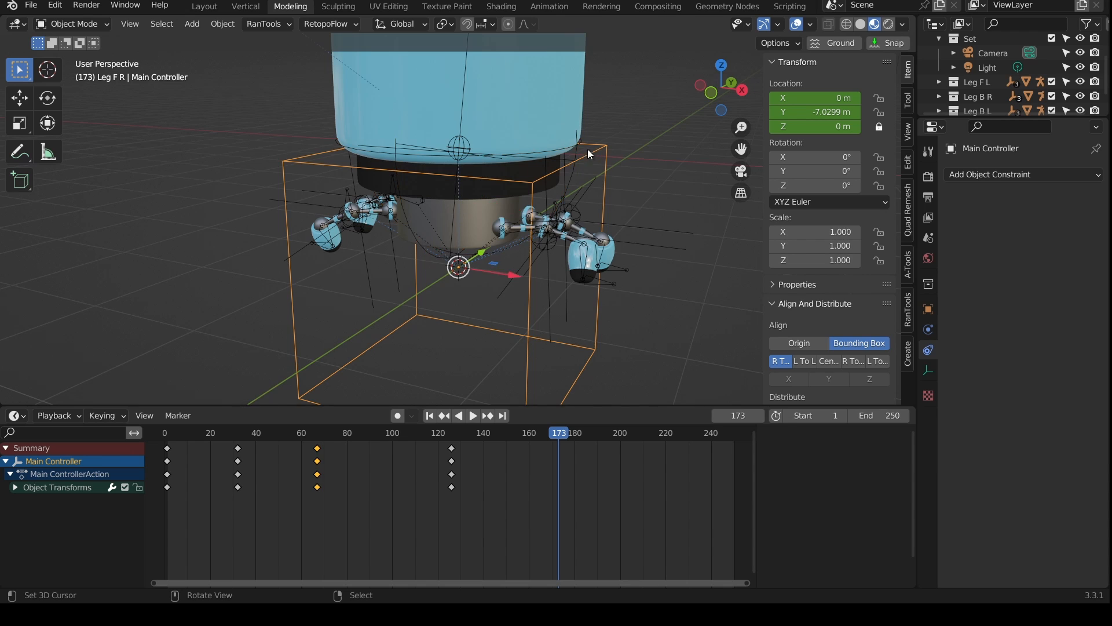
Step: Select the front leg's armature and mesh, the new sphere empty and the Body in turn to examine how they relate
{"action": "scroll", "coordinate": [531, 220], "scroll_direction": "up", "scroll_amount": 1}
{"action": "right_click", "coordinate": [518, 227]}
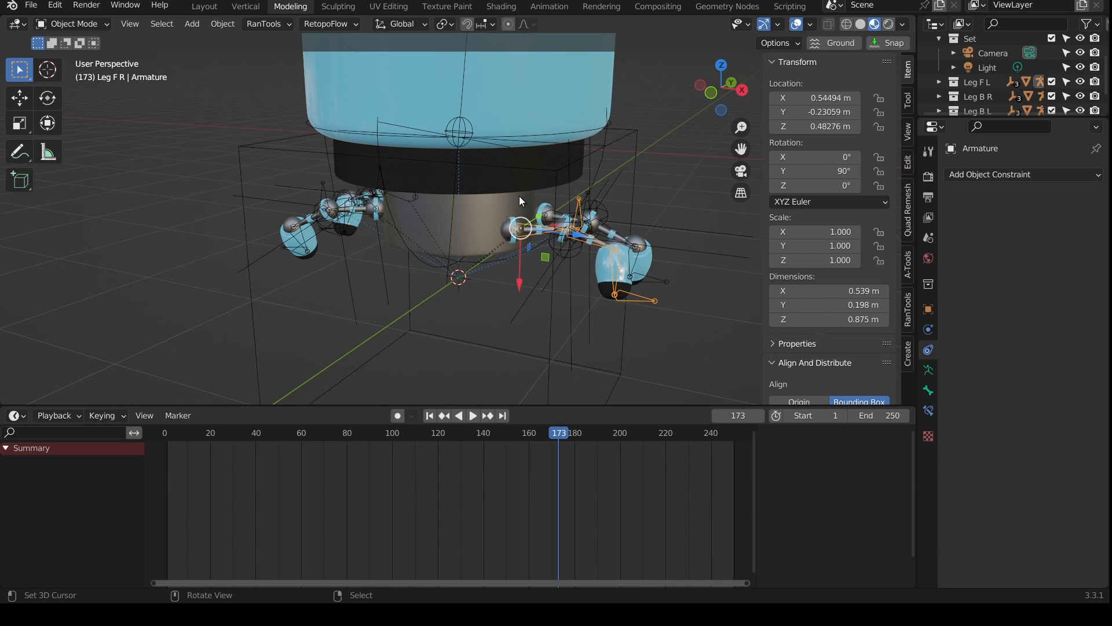
{"action": "right_click", "coordinate": [419, 258]}
{"action": "middle_click_drag", "start_coordinate": [419, 259], "coordinate": [556, 272]}
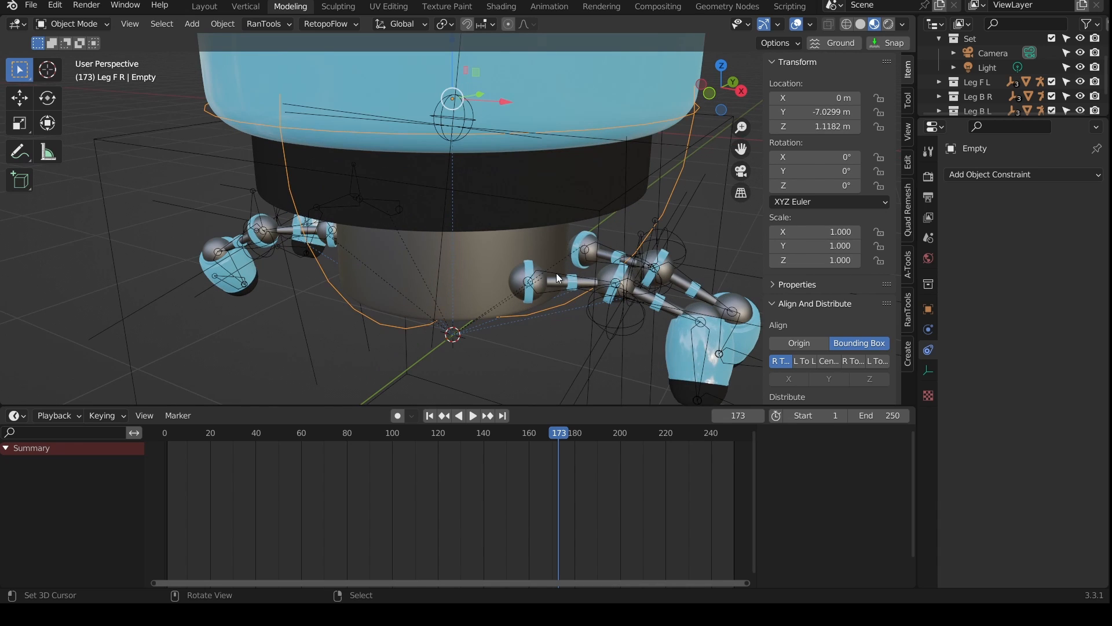
{"action": "right_click", "coordinate": [563, 280]}
{"action": "right_click", "coordinate": [541, 88]}
{"action": "right_click", "coordinate": [557, 278]}
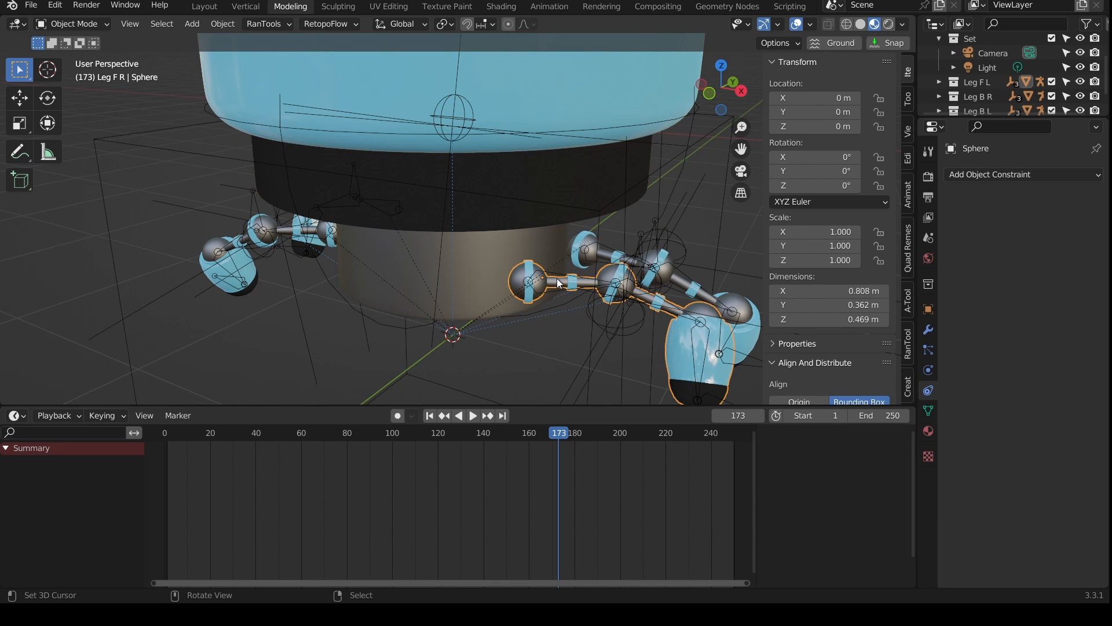
{"action": "right_click", "coordinate": [398, 320]}
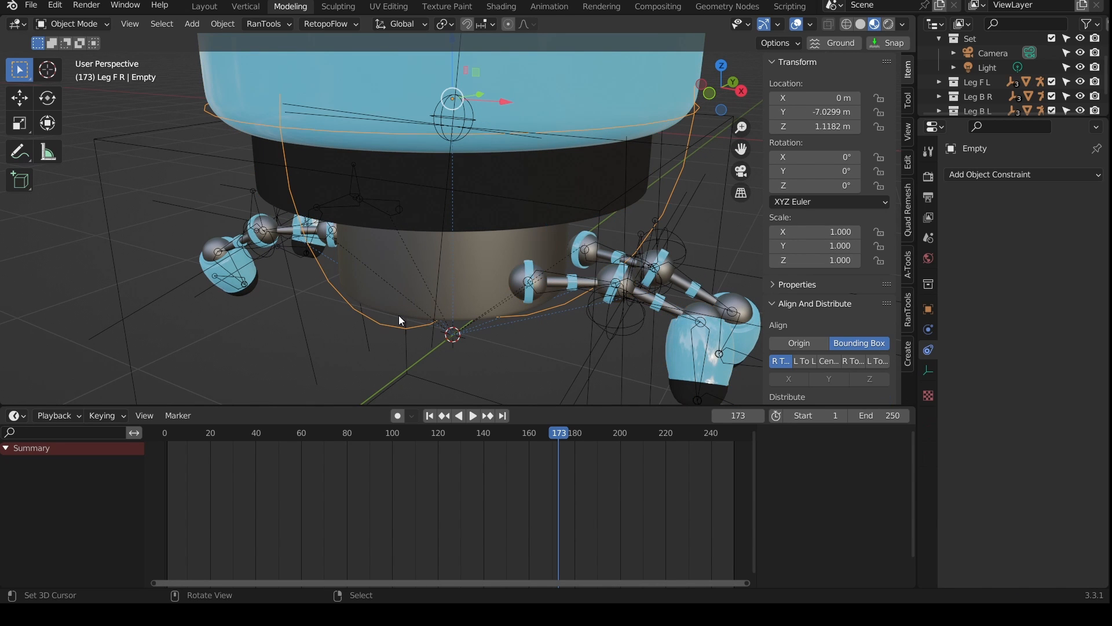
{"action": "right_click", "coordinate": [561, 88]}
{"action": "scroll", "coordinate": [541, 172], "scroll_direction": "down", "scroll_amount": 2}
{"action": "middle_click_drag", "start_coordinate": [422, 290], "coordinate": [490, 258]}
{"action": "scroll", "coordinate": [529, 249], "scroll_direction": "down", "scroll_amount": 3}
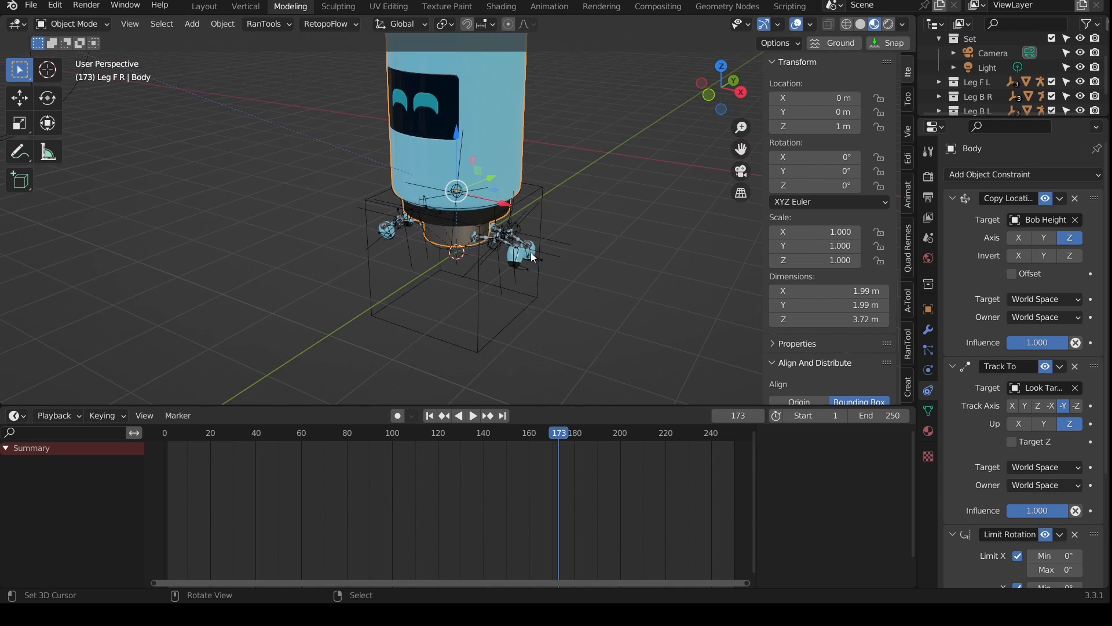
{"action": "scroll", "coordinate": [530, 254], "scroll_direction": "up", "scroll_amount": 3}
{"action": "scroll", "coordinate": [520, 263], "scroll_direction": "down", "scroll_amount": 1}
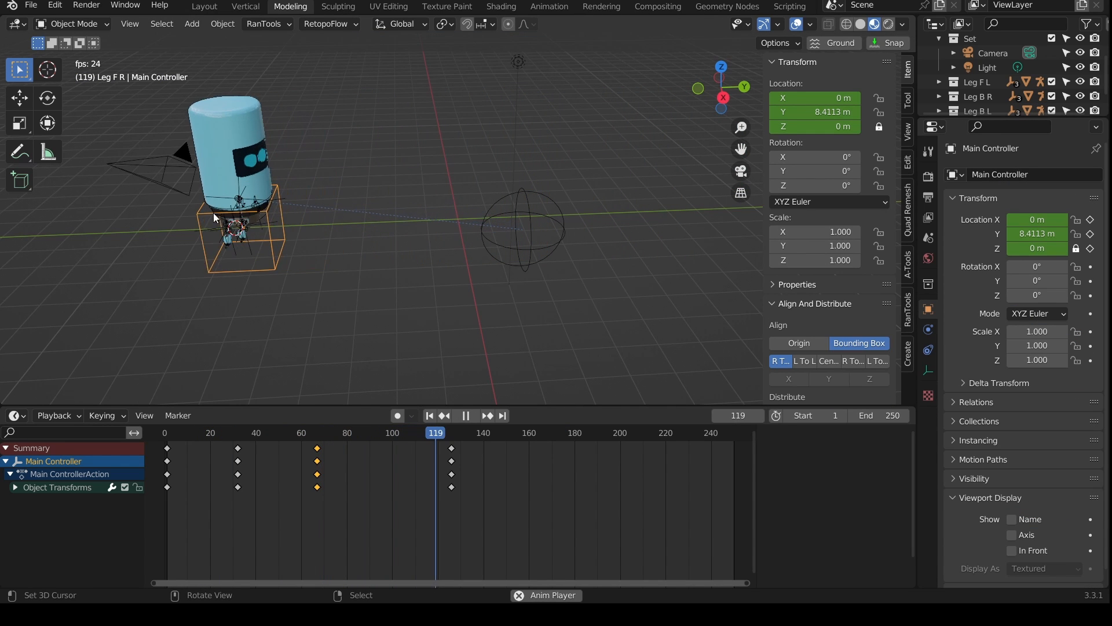
Step: Stop the playback, scrub to frame 23 and examine the robot around the Main Controller and how its Body faces Look Target
{"action": "middle_click_drag", "start_coordinate": [305, 253], "coordinate": [460, 245]}
{"action": "key", "text": "space"}
{"action": "left_click_drag", "start_coordinate": [611, 434], "coordinate": [218, 438]}
{"action": "middle_click_drag", "start_coordinate": [475, 253], "coordinate": [462, 248]}
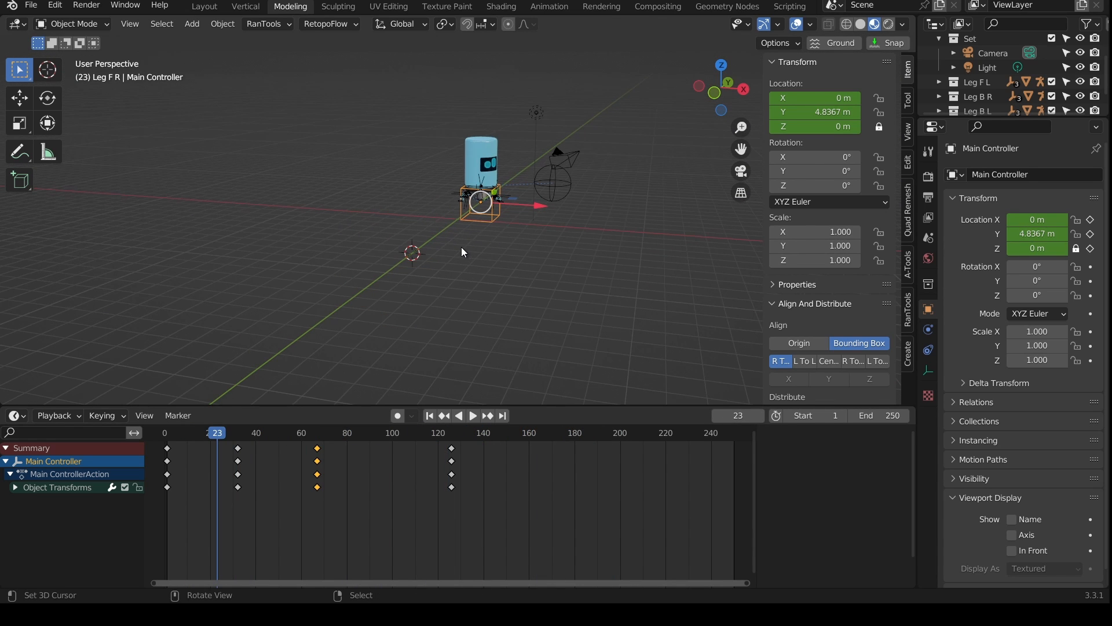
{"action": "key", "text": "KP_Decimal"}
{"action": "scroll", "coordinate": [462, 247], "scroll_direction": "down", "scroll_amount": 5}
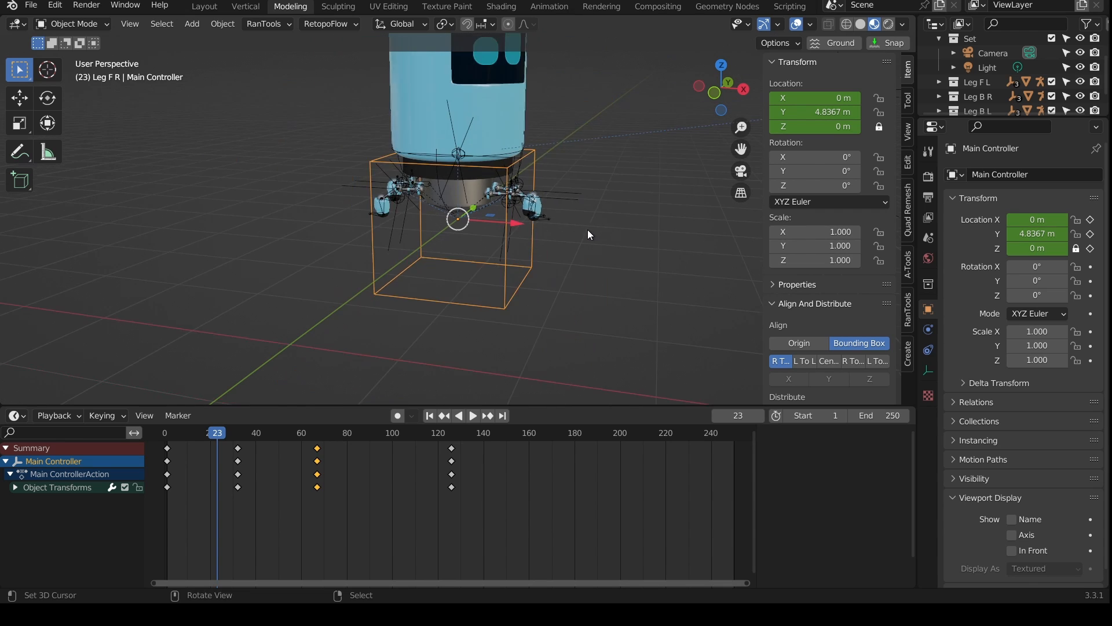
{"action": "middle_click_drag", "start_coordinate": [588, 229], "coordinate": [521, 262]}
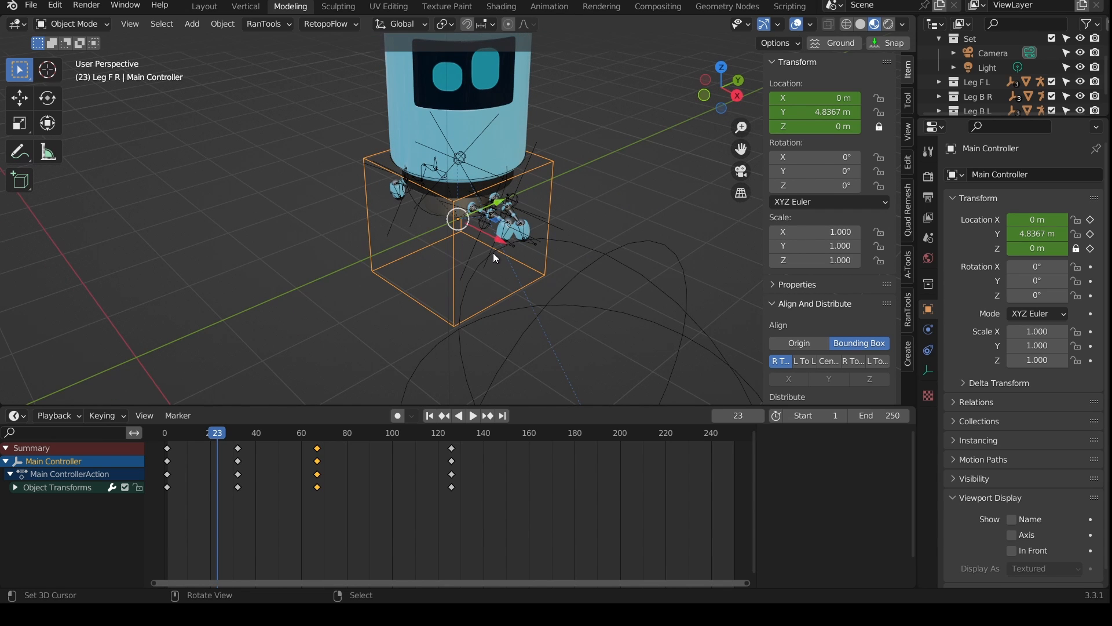
{"action": "mouse_move", "coordinate": [499, 259]}
{"action": "middle_mouse_down"}
{"action": "mouse_move", "coordinate": [606, 283]}
{"action": "mouse_move", "coordinate": [499, 271]}
{"action": "middle_mouse_up"}
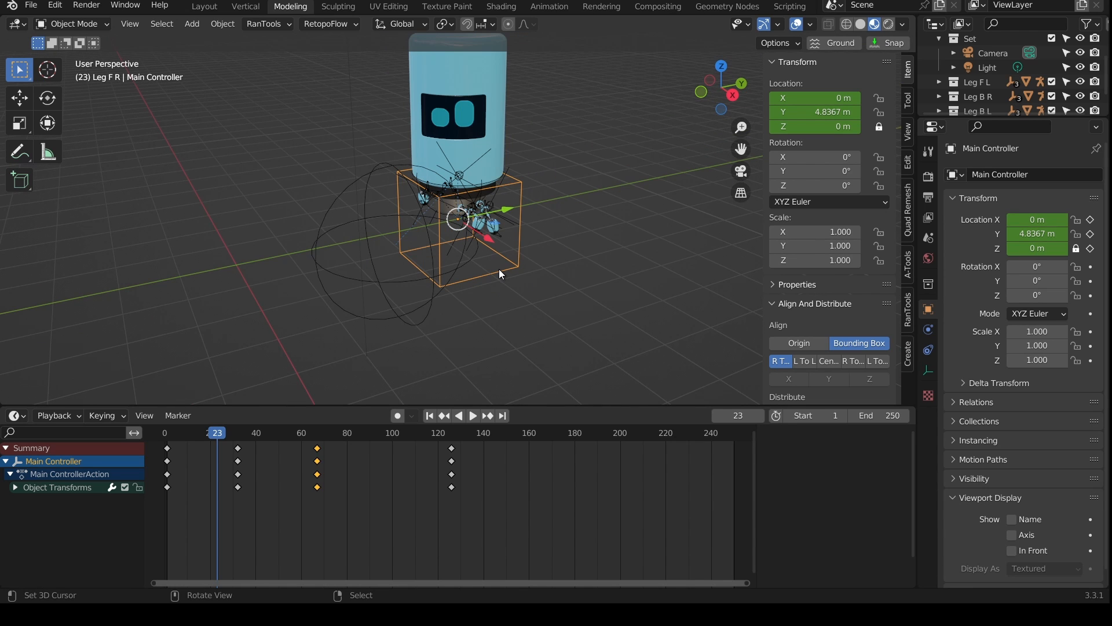
{"action": "scroll", "coordinate": [499, 268], "scroll_direction": "down", "scroll_amount": 3}
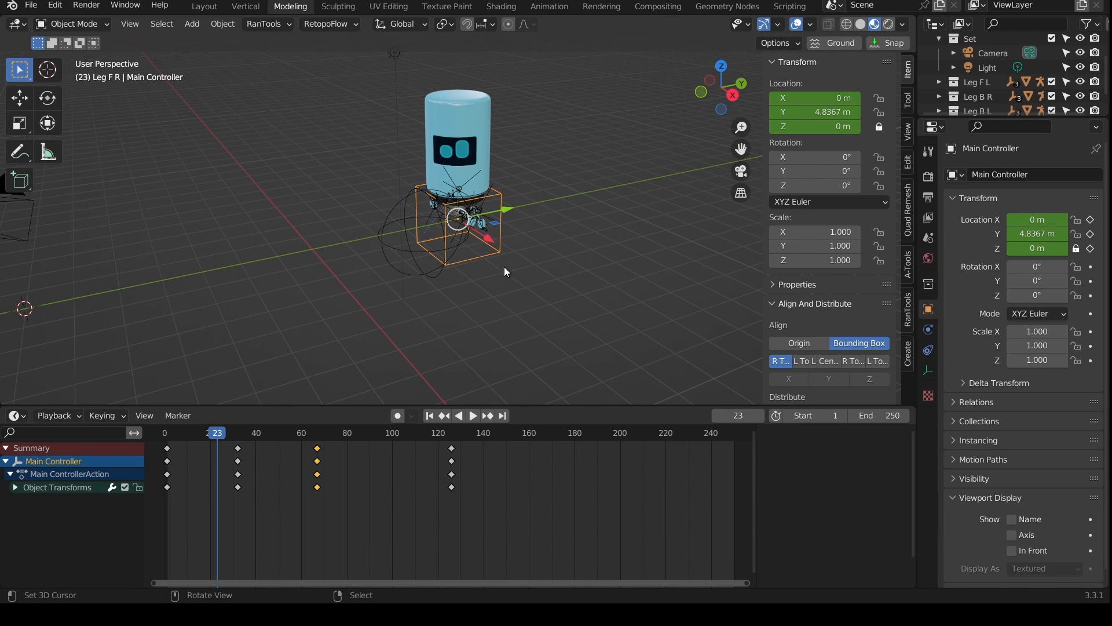